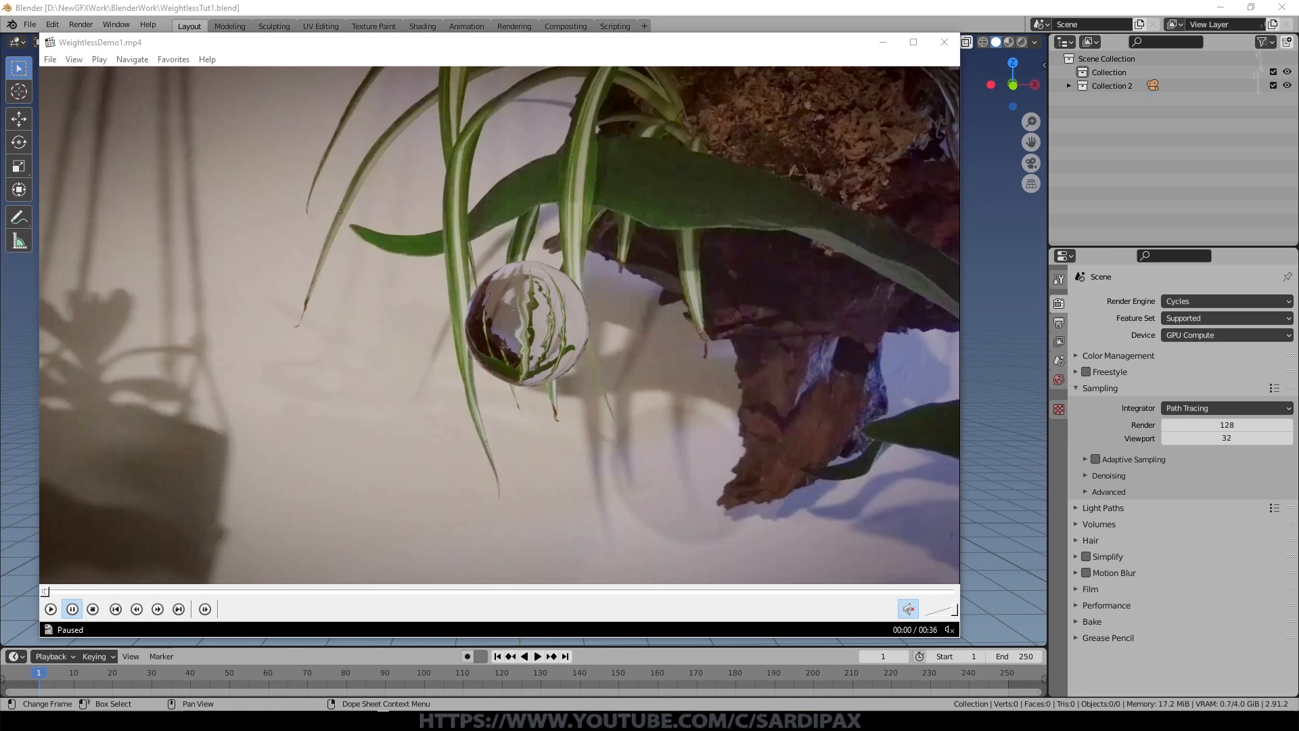
- Watch part of the WeightlessDemo1.mp4 demo video, pause it and close the player
left_click(499, 444)
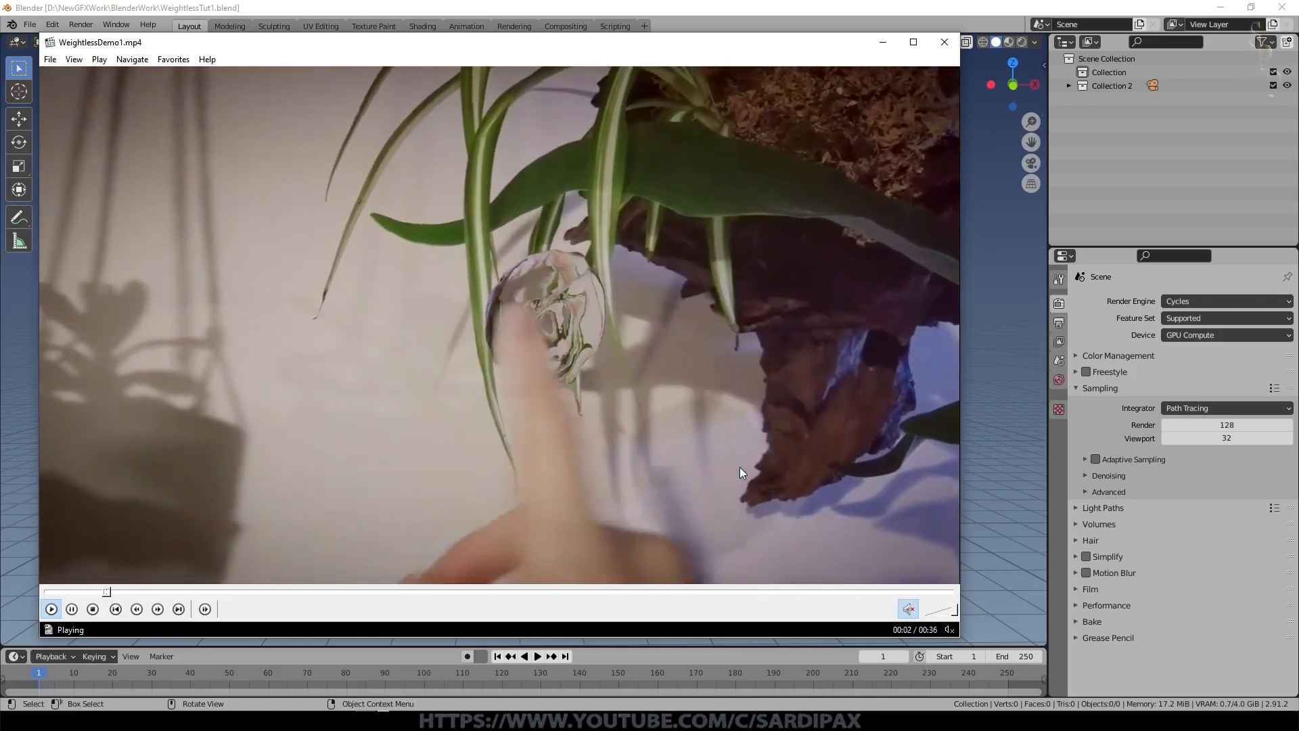
left_click(667, 366)
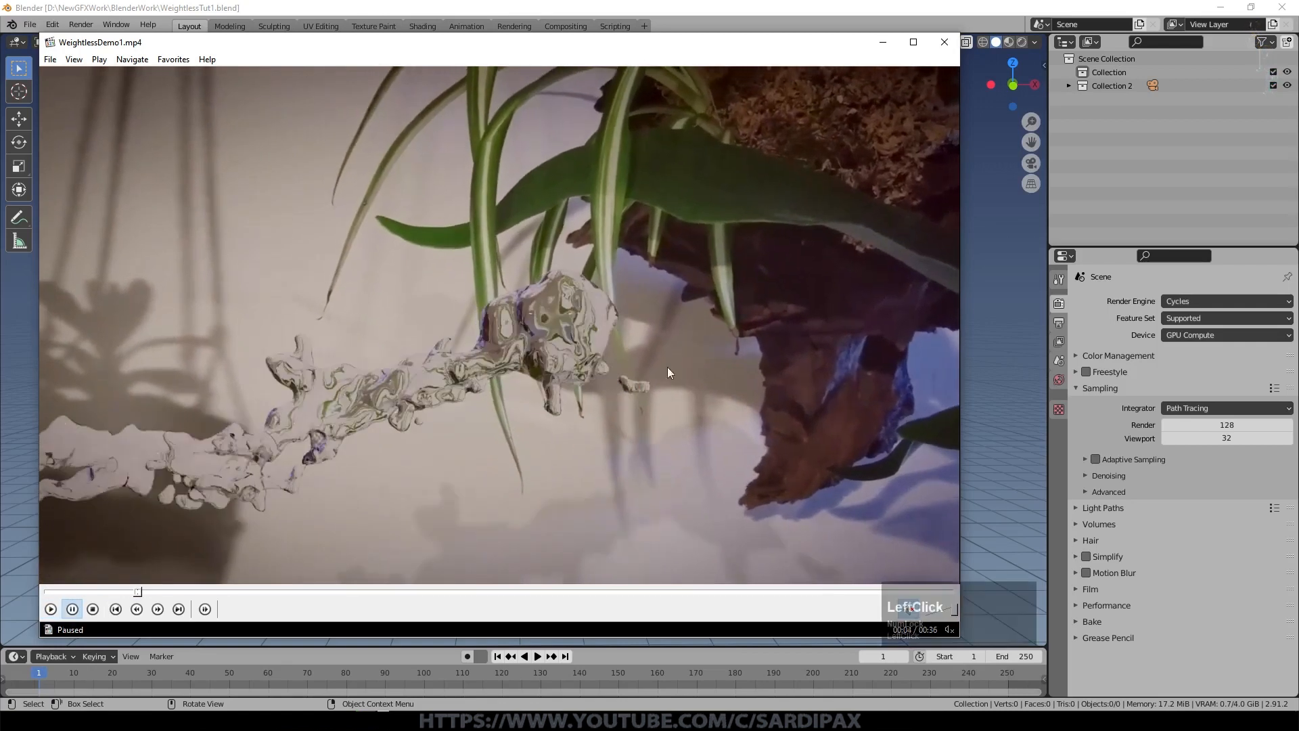
left_click(945, 44)
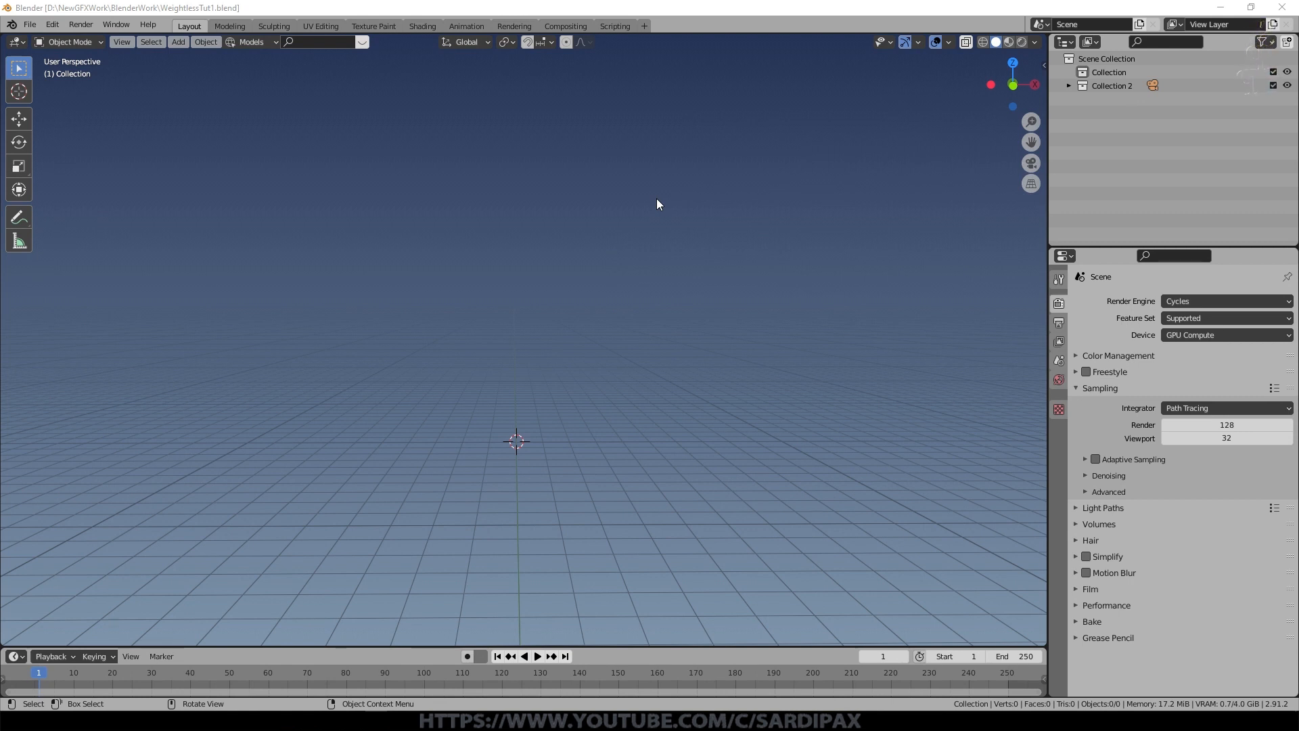
- Add a Motion Tracking workspace from the VFX category
left_click(643, 26)
mouse_move(631, 91)
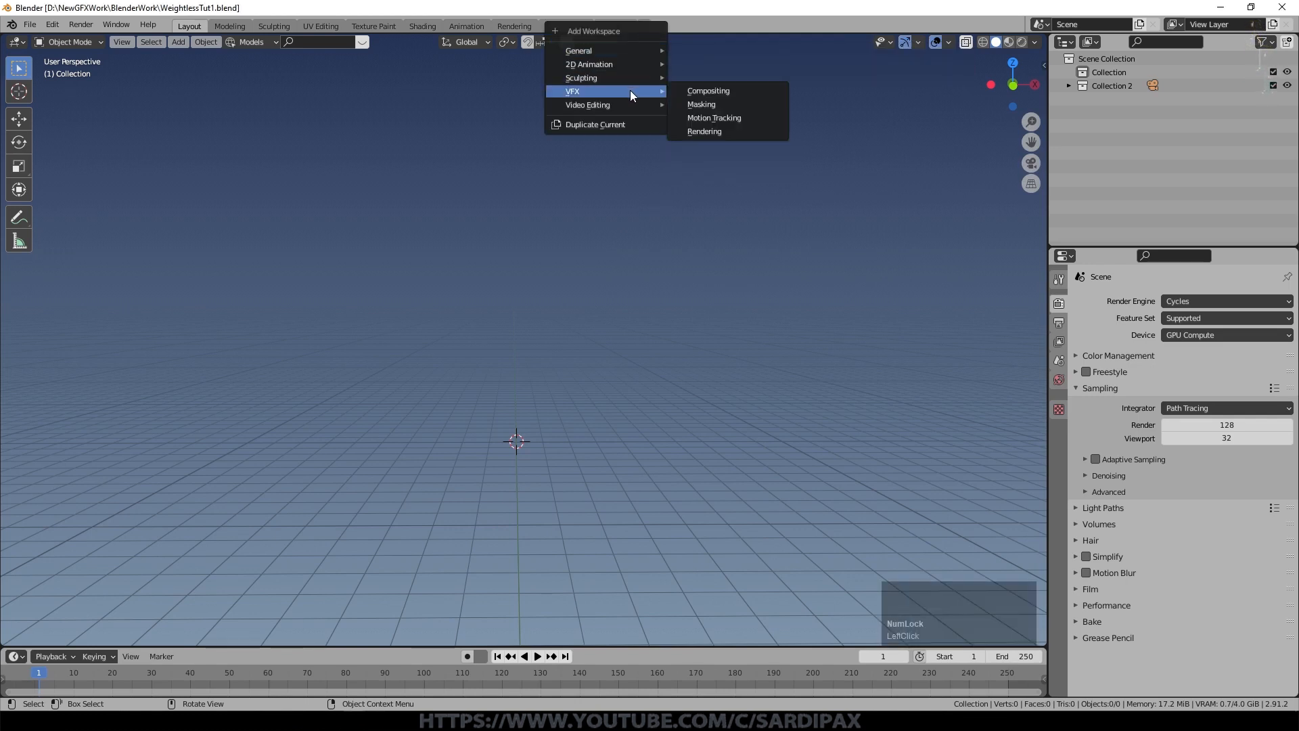
left_click(728, 116)
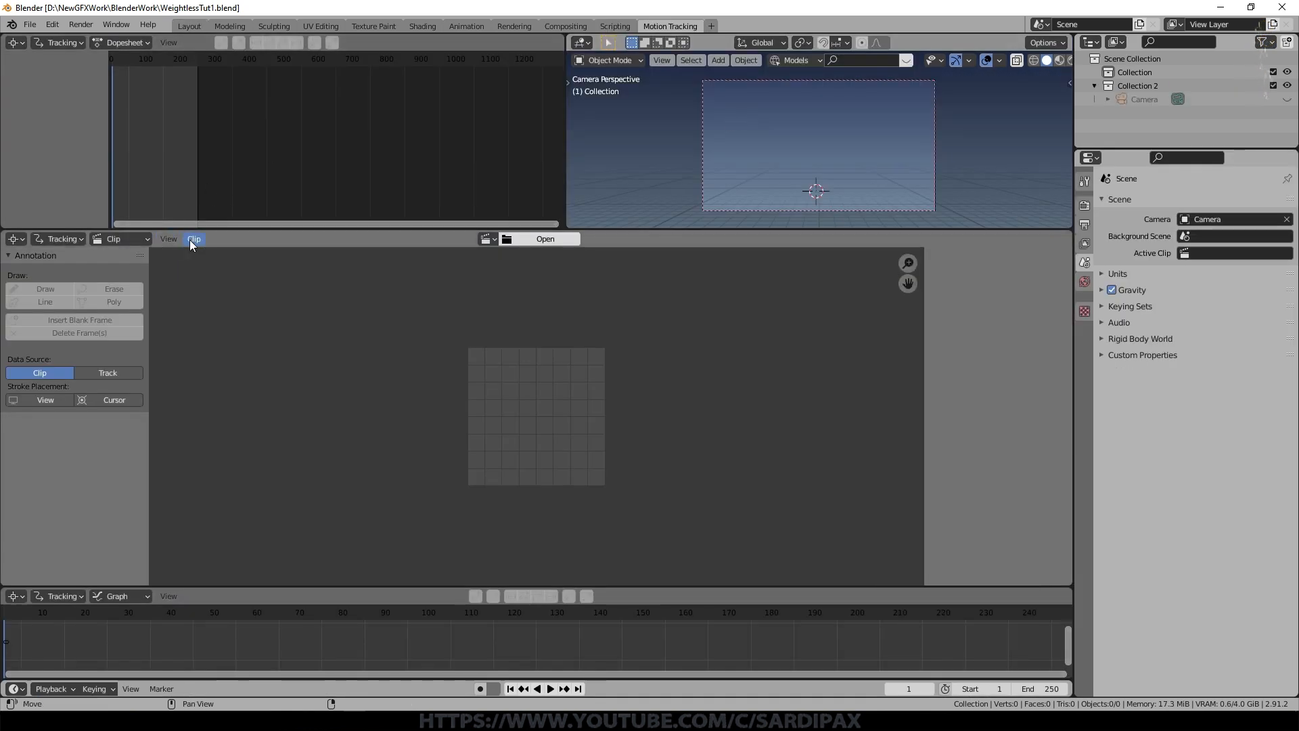
- Open the footage VIDEO0081.mp4 from the SourceVid folder as the movie clip to track
left_click(193, 238)
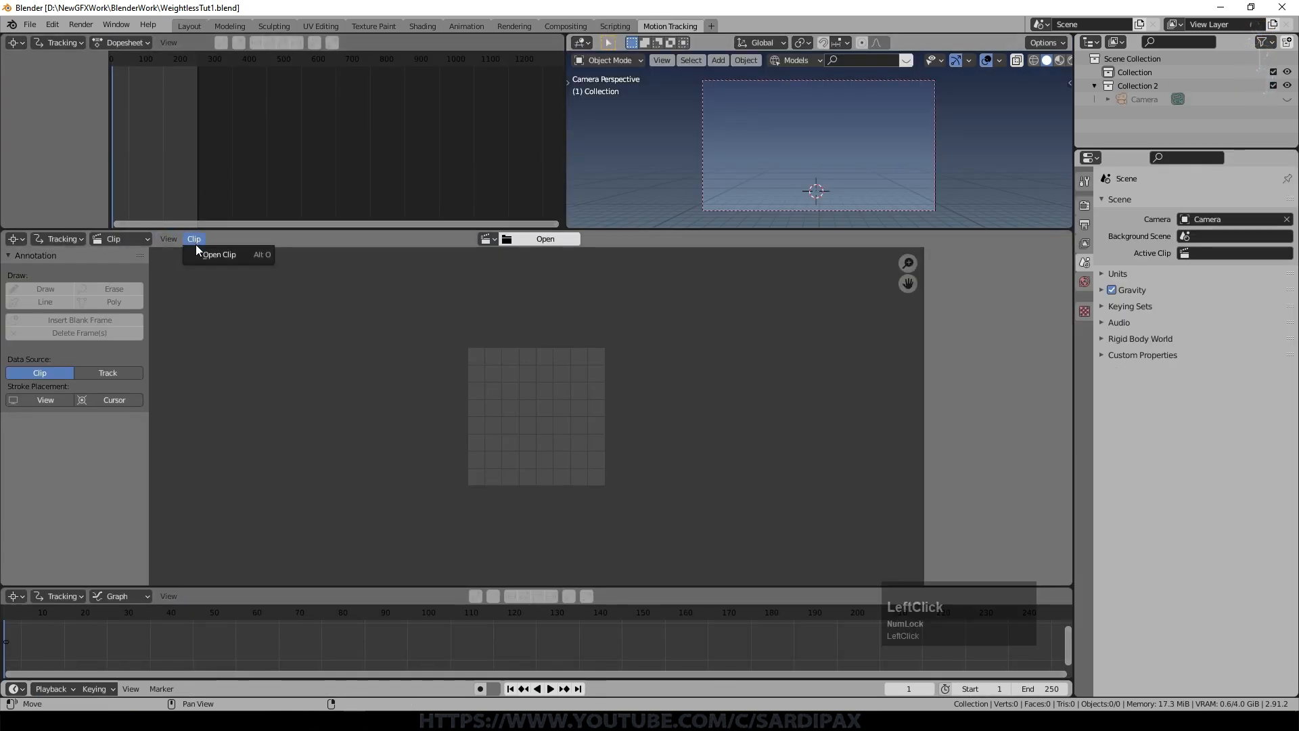
left_click(207, 254)
left_click(213, 514)
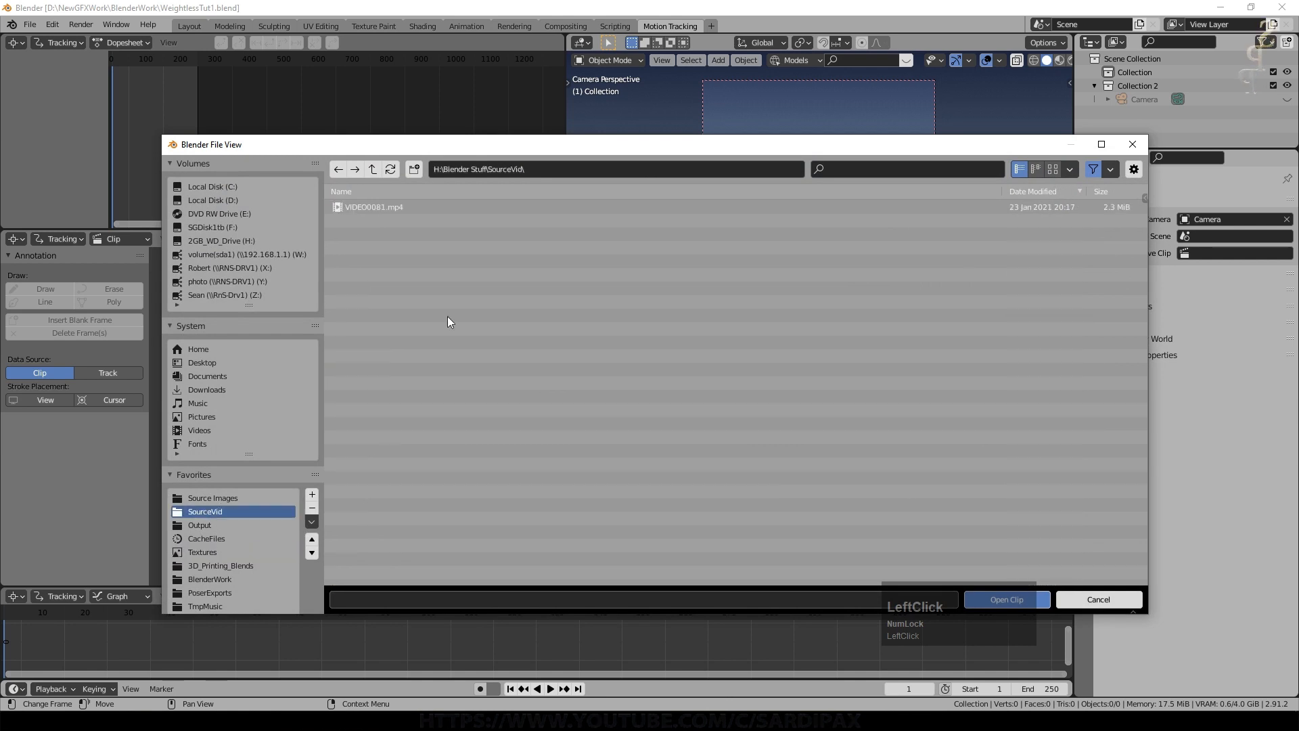
left_click(386, 207)
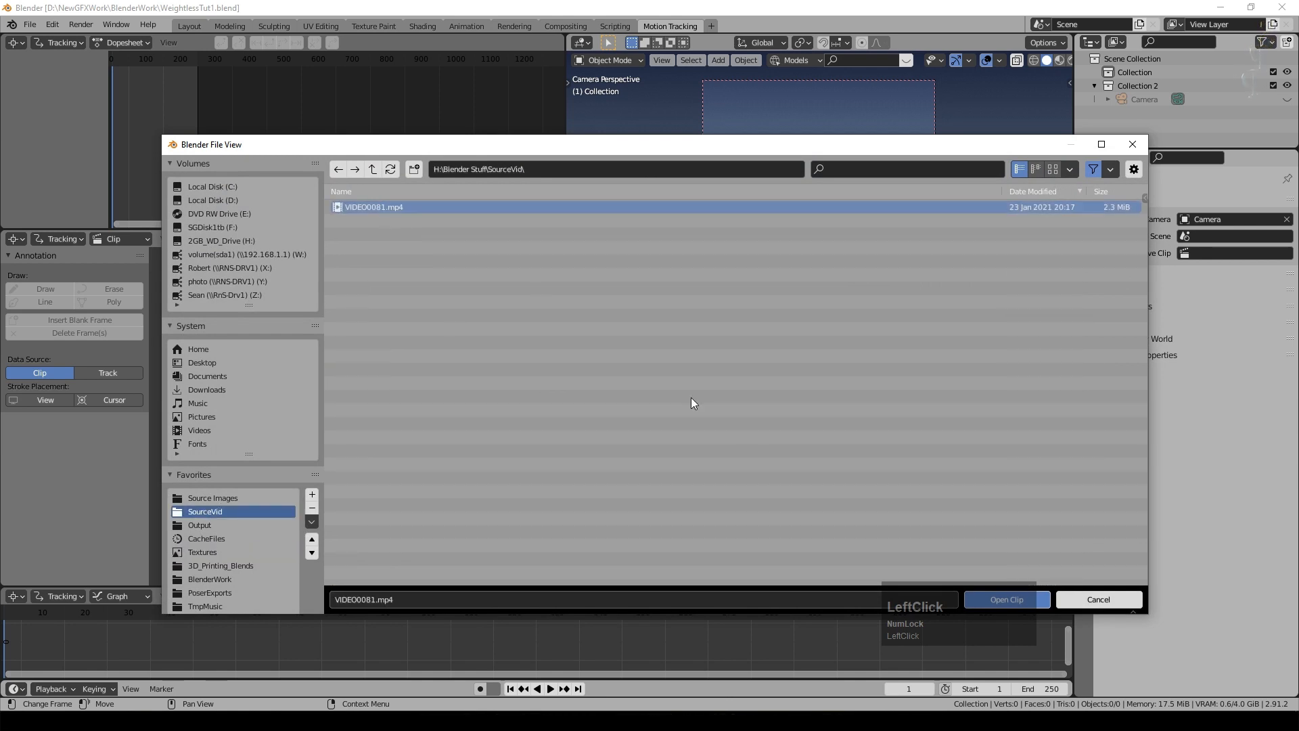
left_click(1046, 600)
scroll(586, 420, "down", 1)
scroll(586, 420, "down", 1)
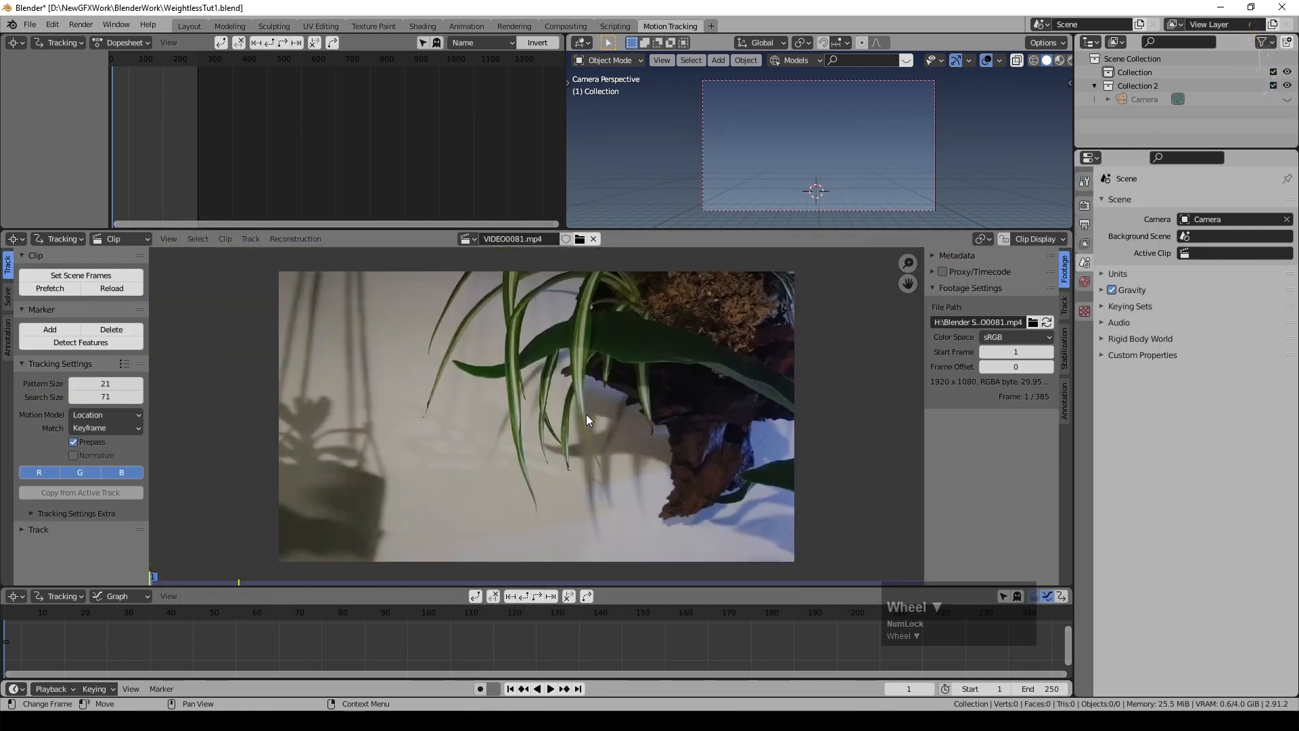
- Prefetch the clip's frames and match the scene frame range to the clip's length
left_click(57, 289)
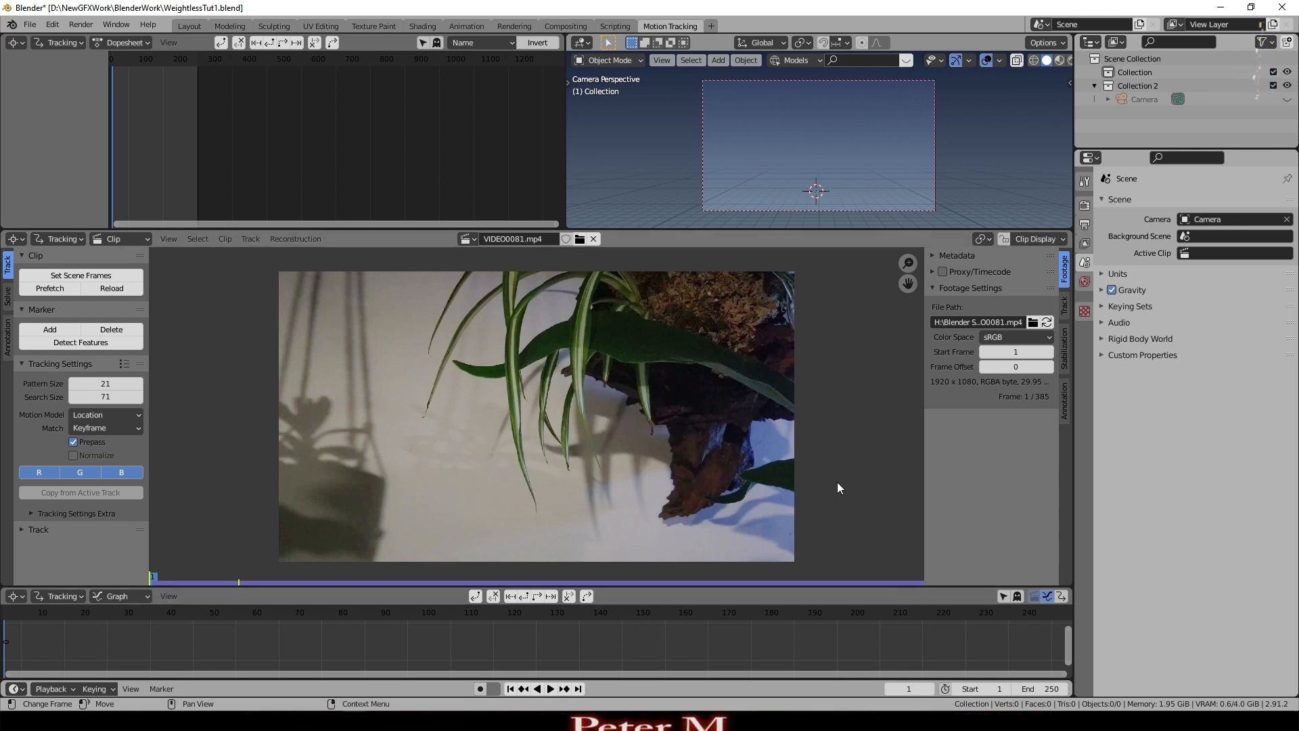
key("space")
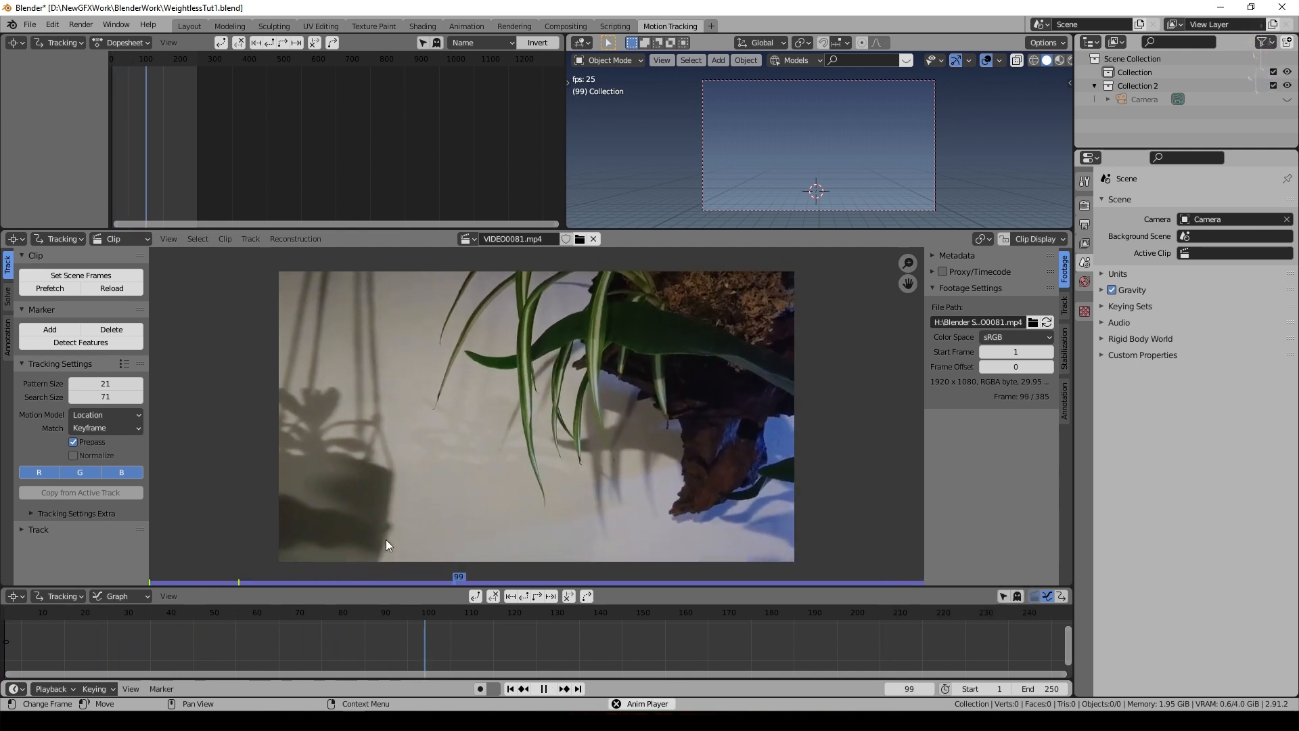
key("Escape")
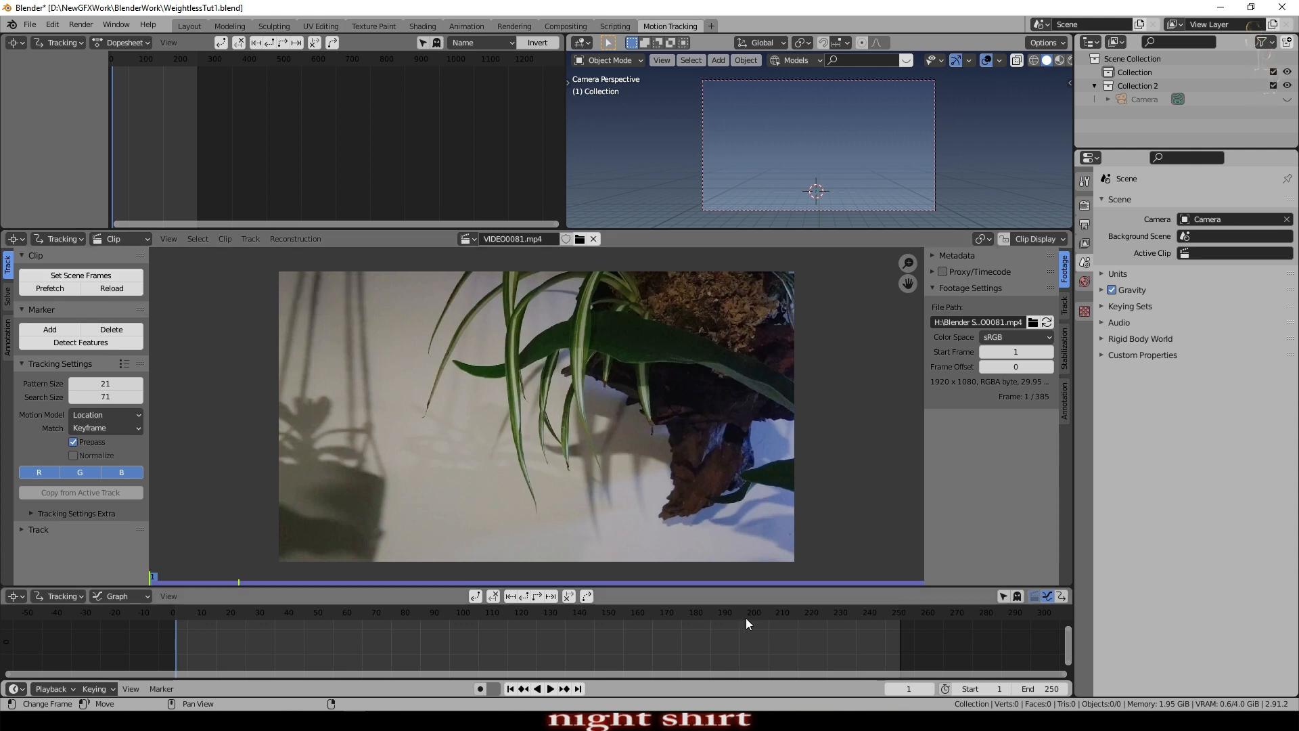
left_click(79, 278)
scroll(505, 627, "down", 5)
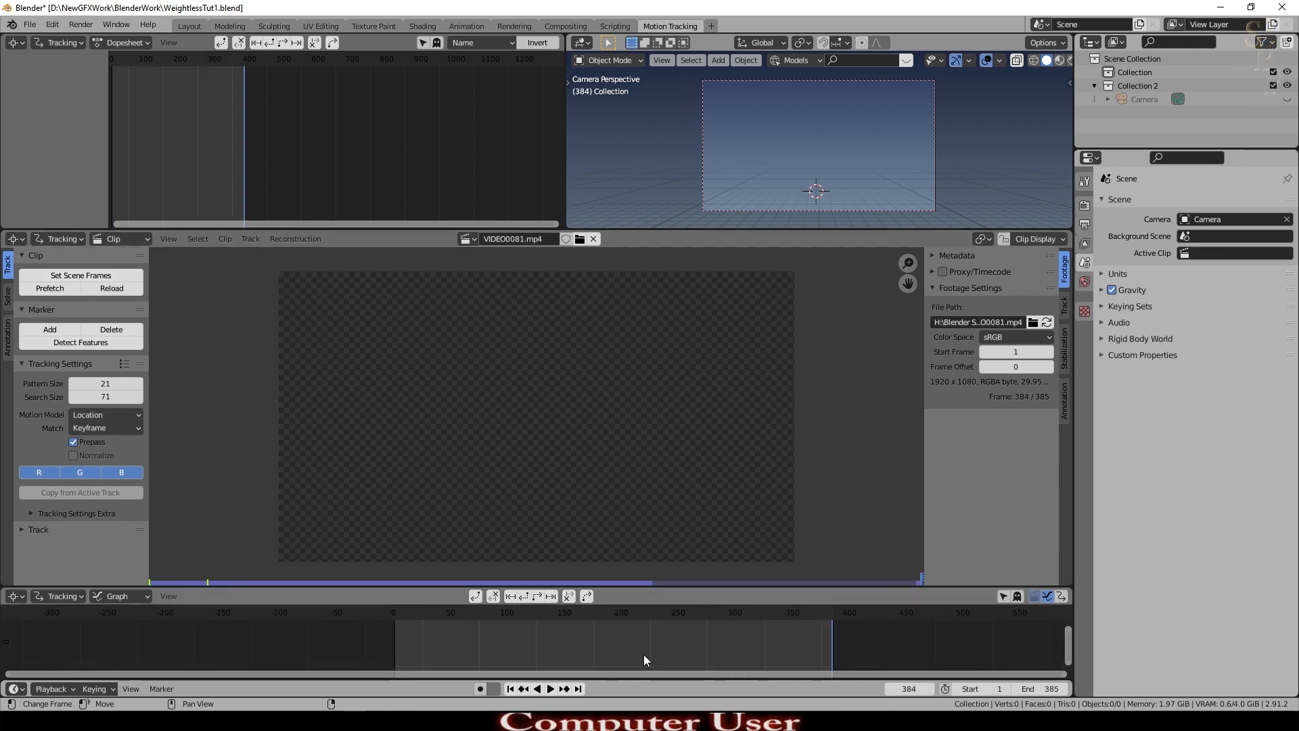
- Scrub through the footage to examine the finger and hand movements in front of the hanging plants
left_click_drag(865, 626, 350, 614)
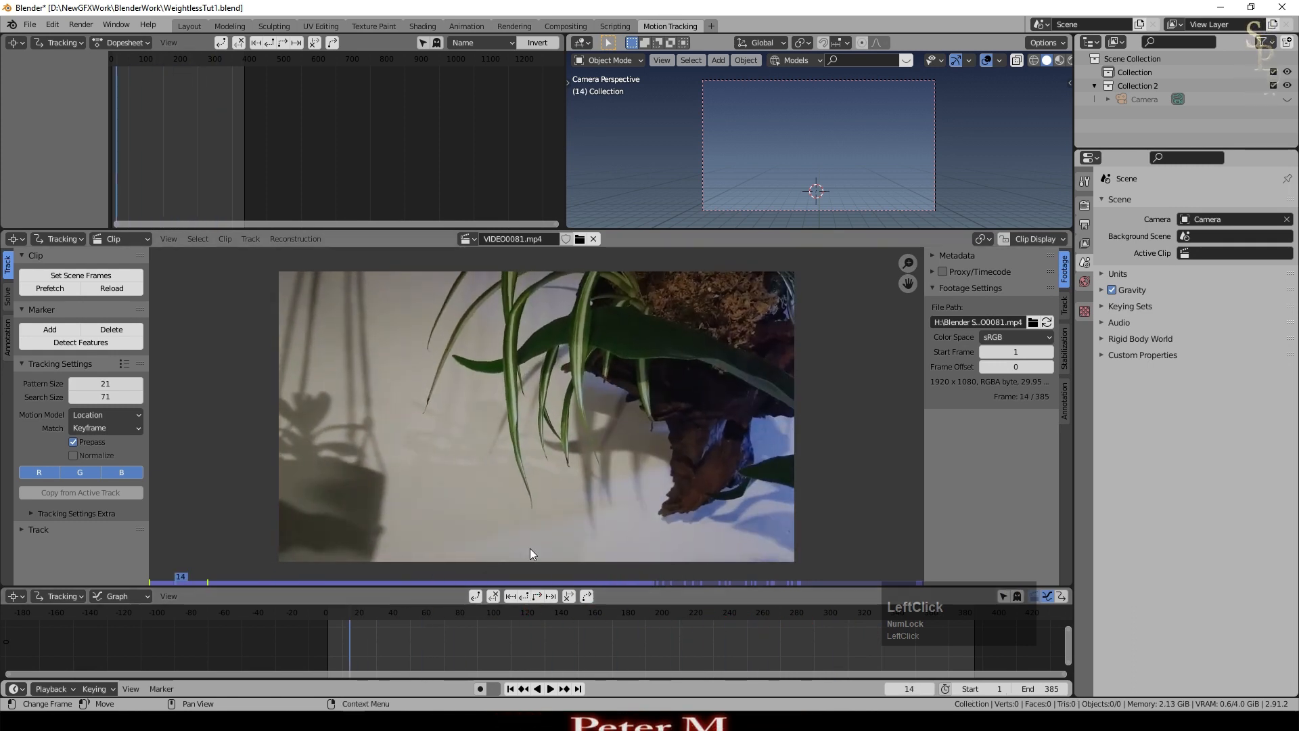
left_click(428, 619)
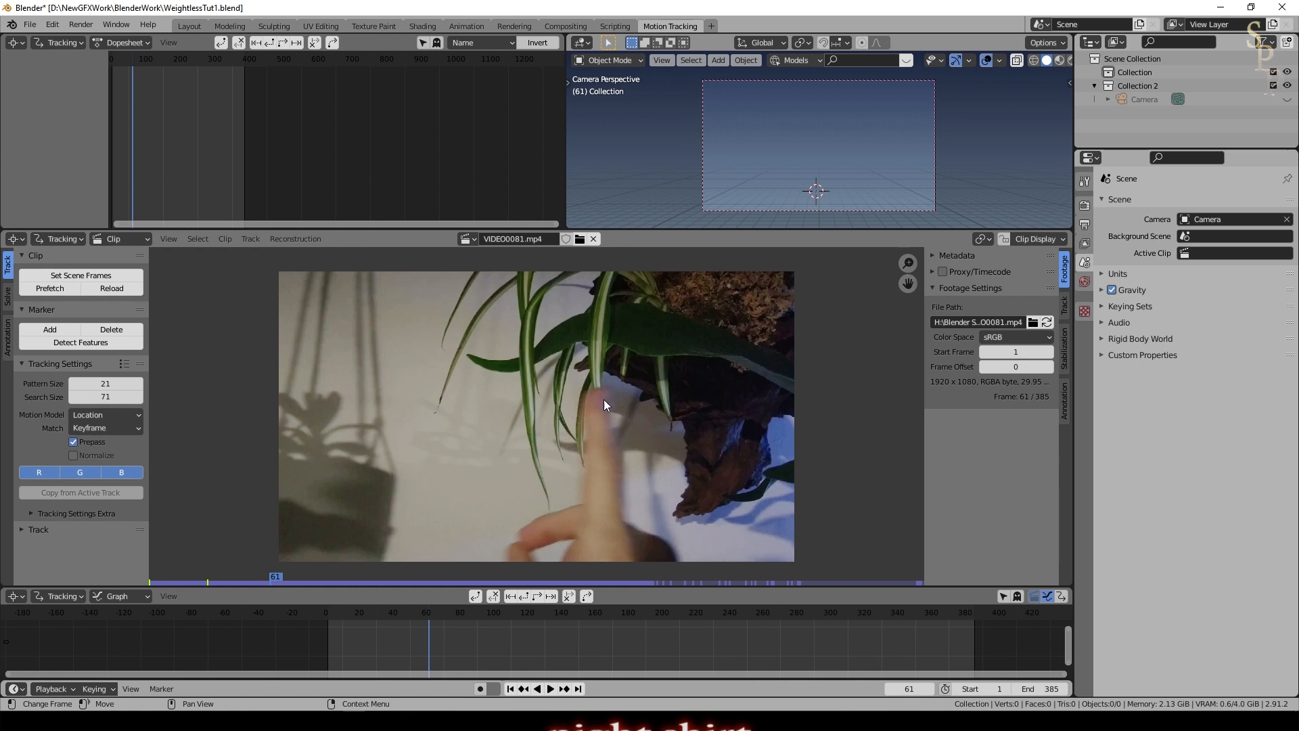
left_click_drag(434, 615, 655, 607)
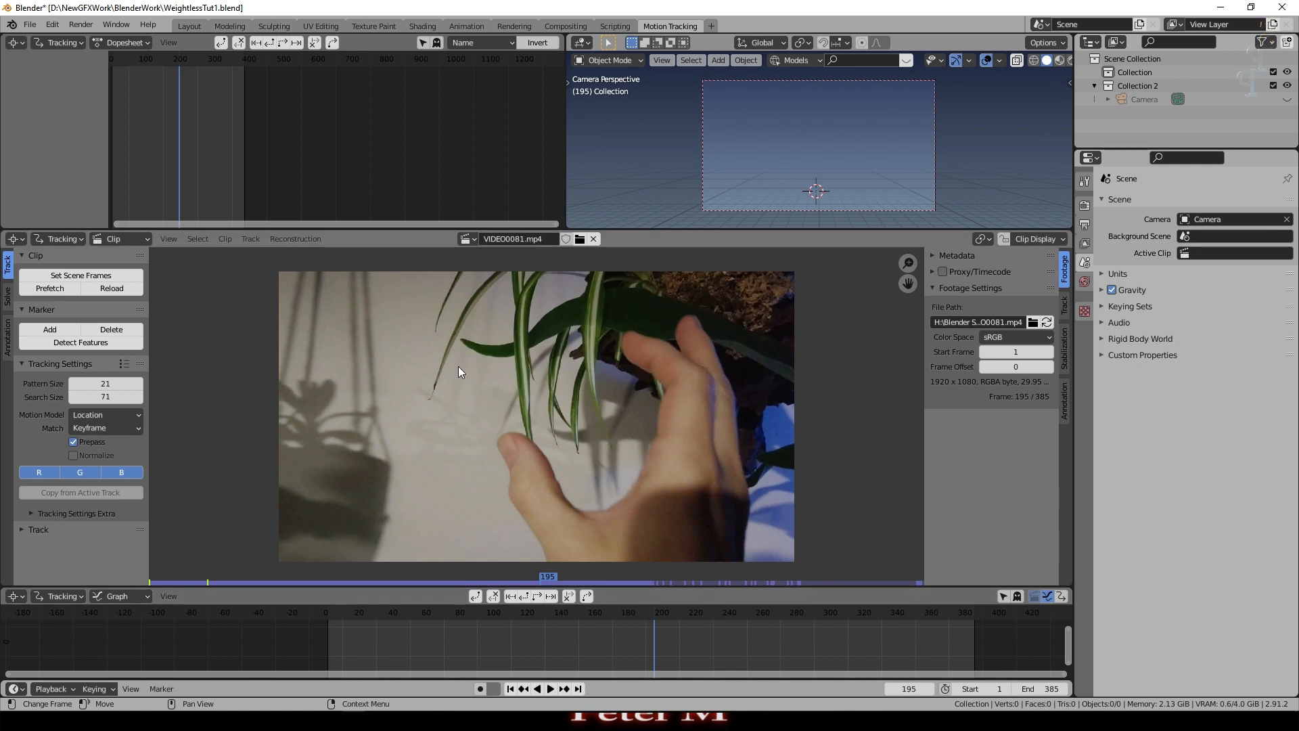
left_click(390, 624)
mouse_move(389, 626)
left_mouse_down()
mouse_move(345, 618)
mouse_move(449, 616)
mouse_move(396, 619)
left_mouse_up()
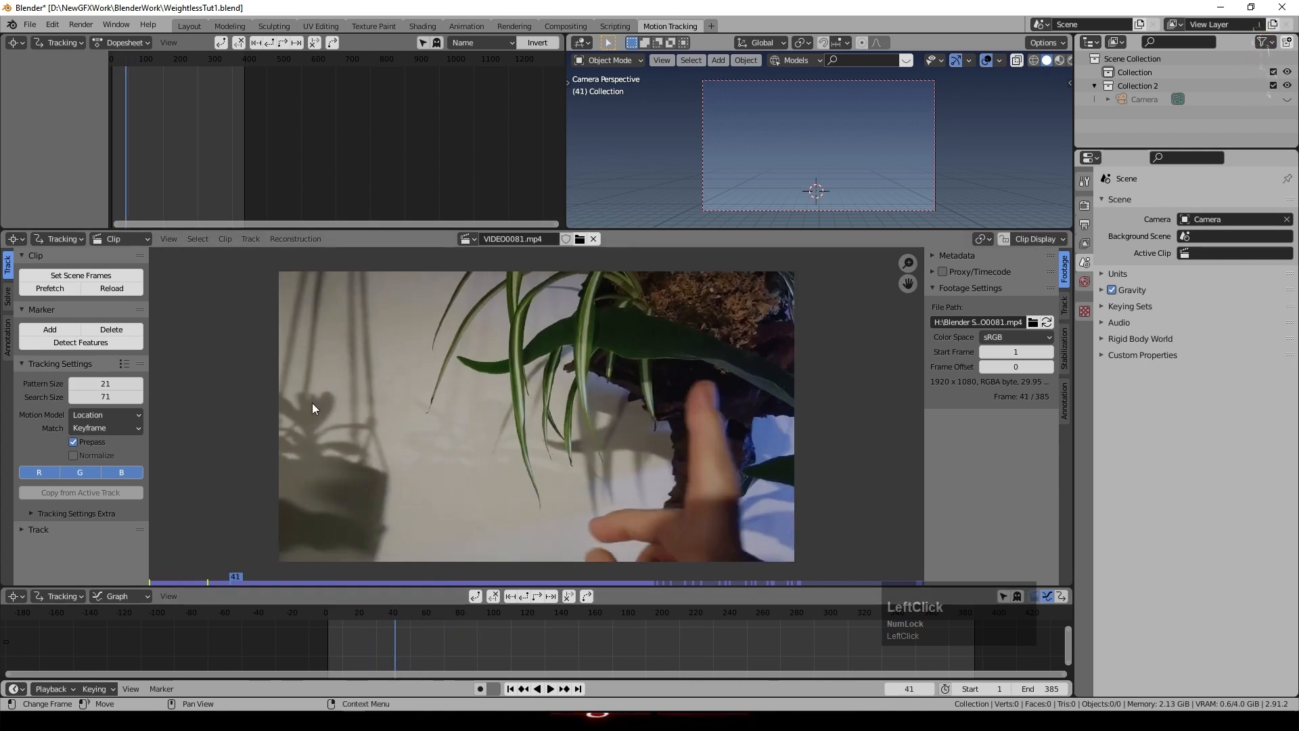
left_click_drag(395, 620, 339, 616)
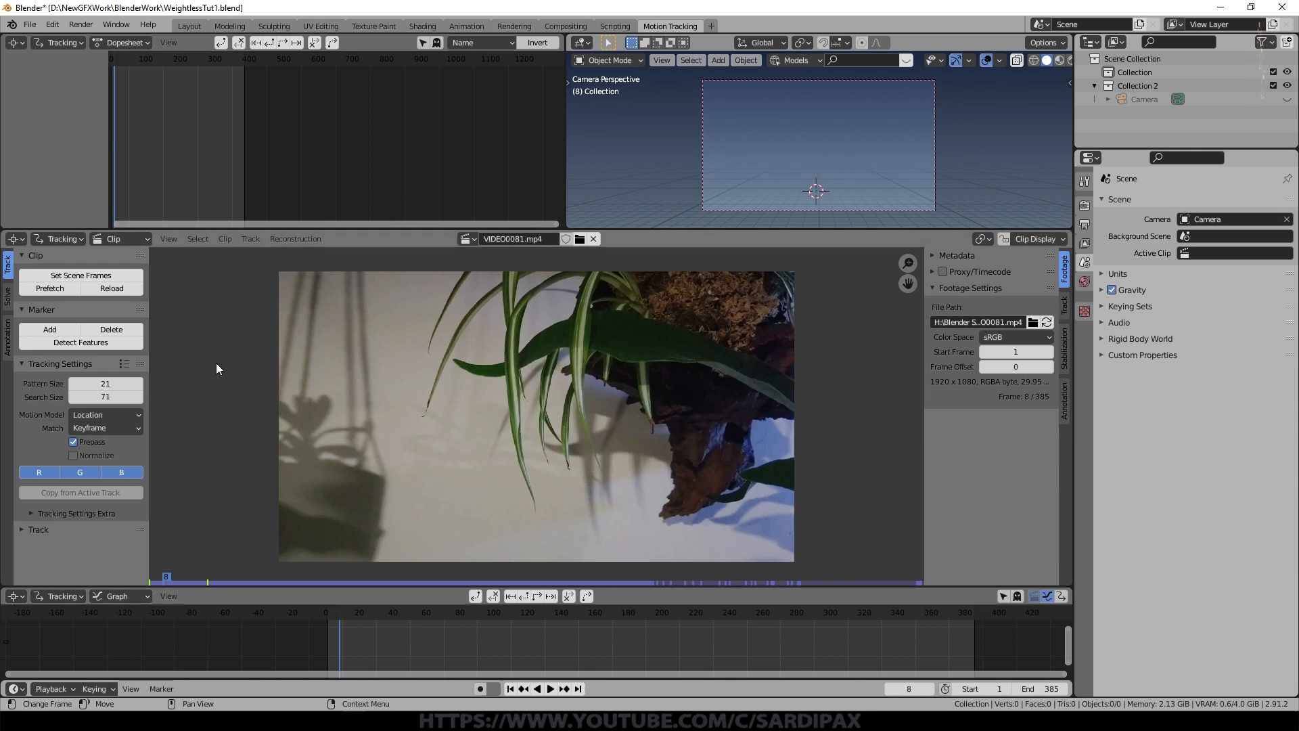
- Add a tracking marker on the plant shadow near the footage's left edge and enlarge it around the shadow detail
left_click(58, 331)
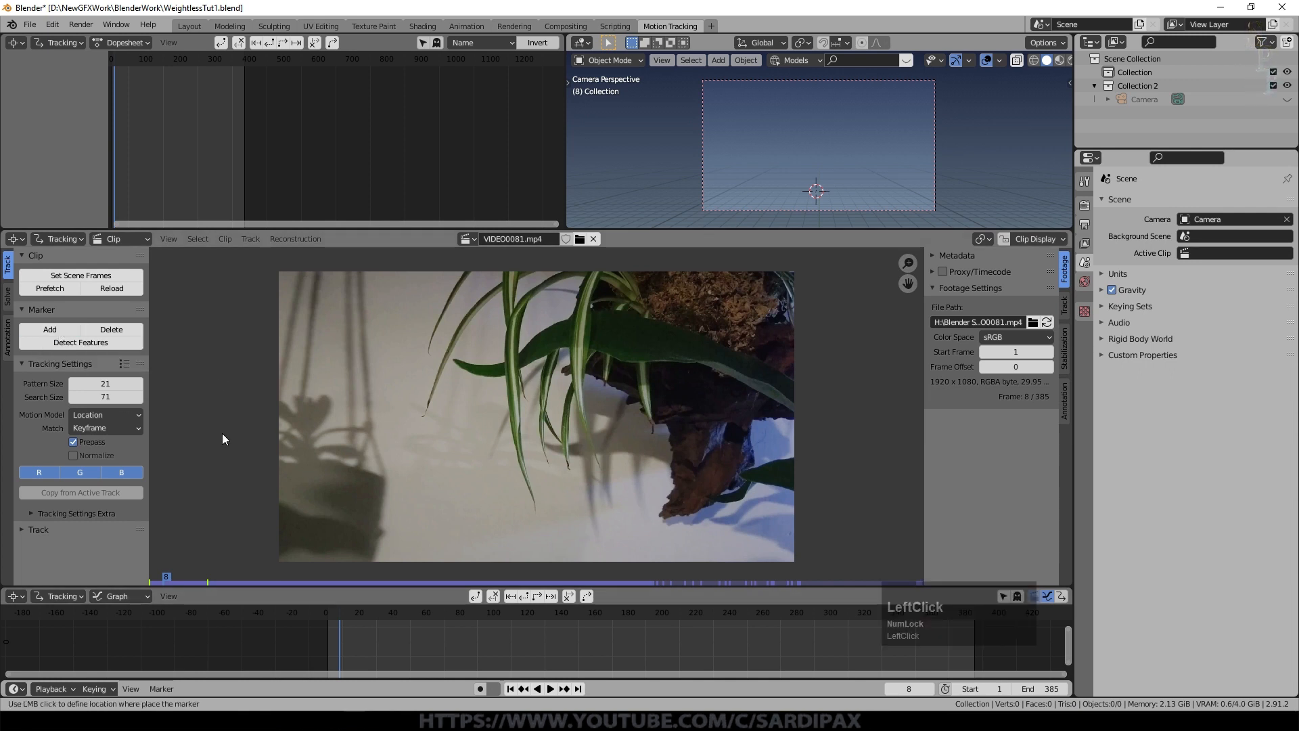
left_click(310, 398)
key("s")
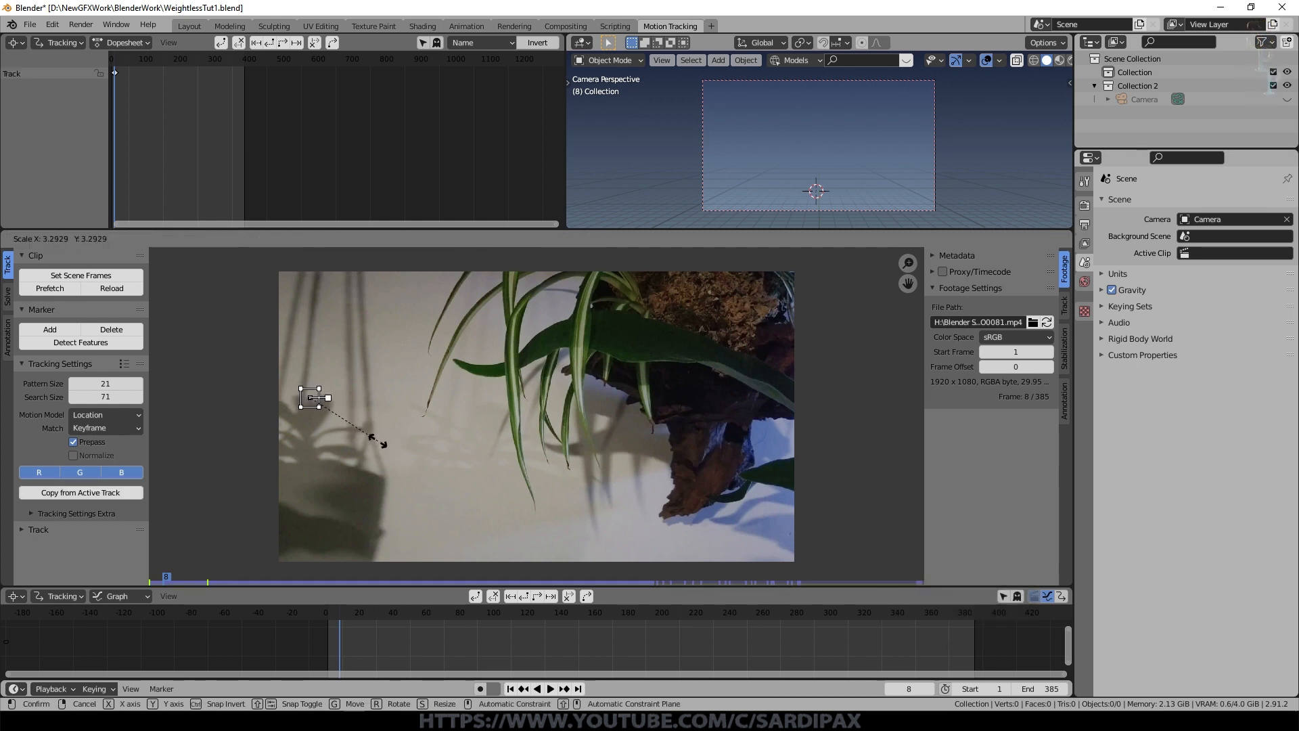
left_click(379, 440)
left_click(1066, 306)
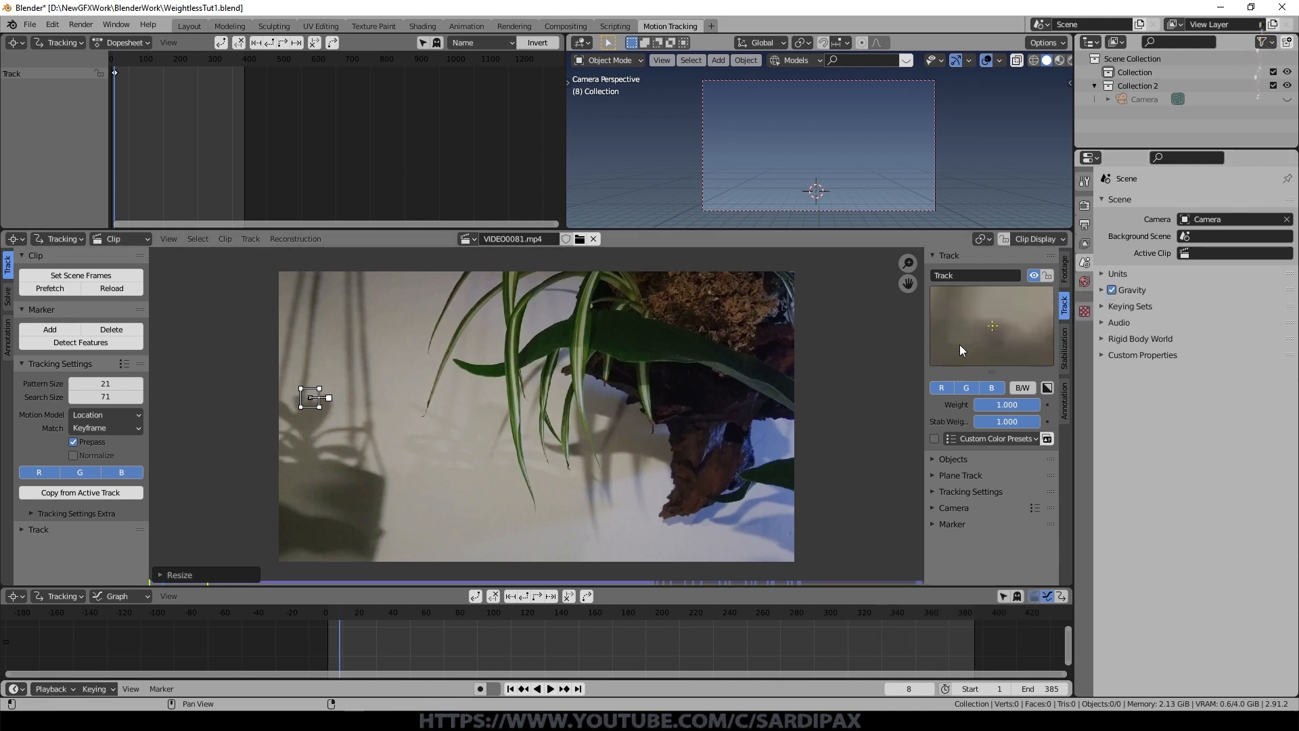
left_click_drag(331, 399, 339, 399)
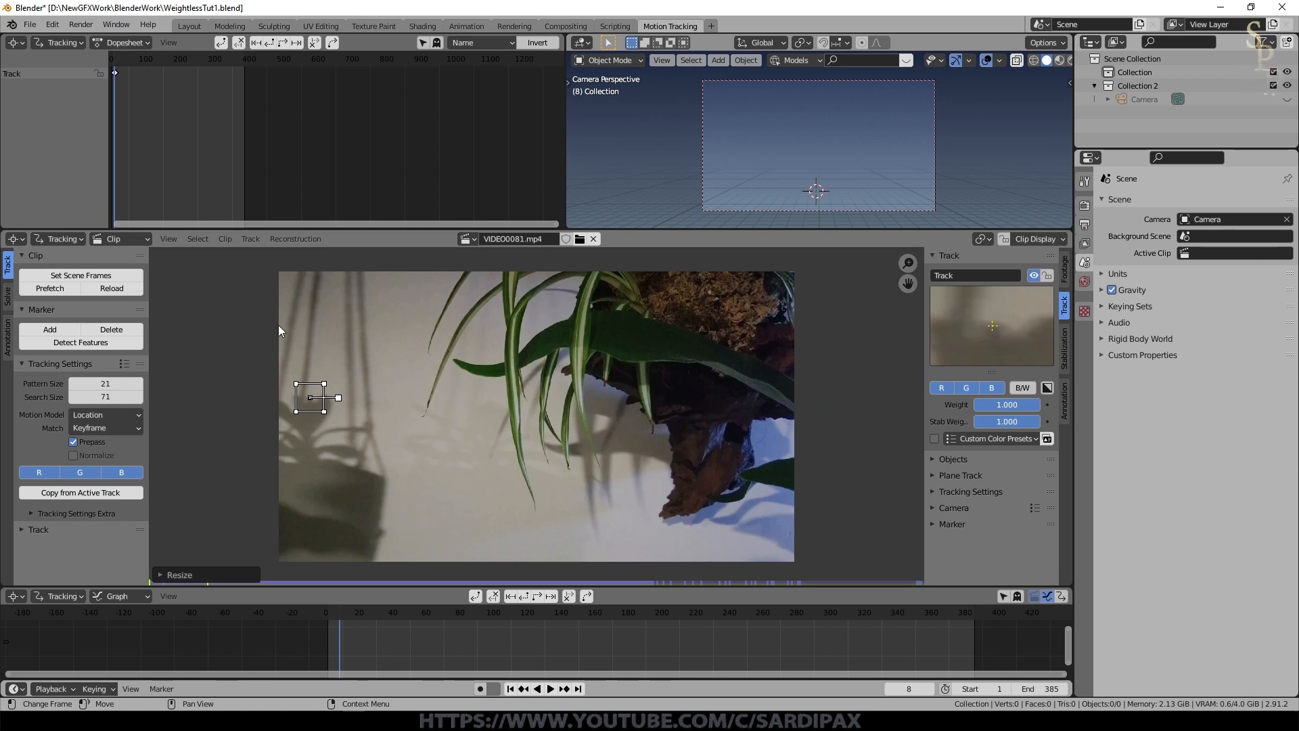
- Return to the first frame and track the marker forward through the whole clip
left_click(511, 689)
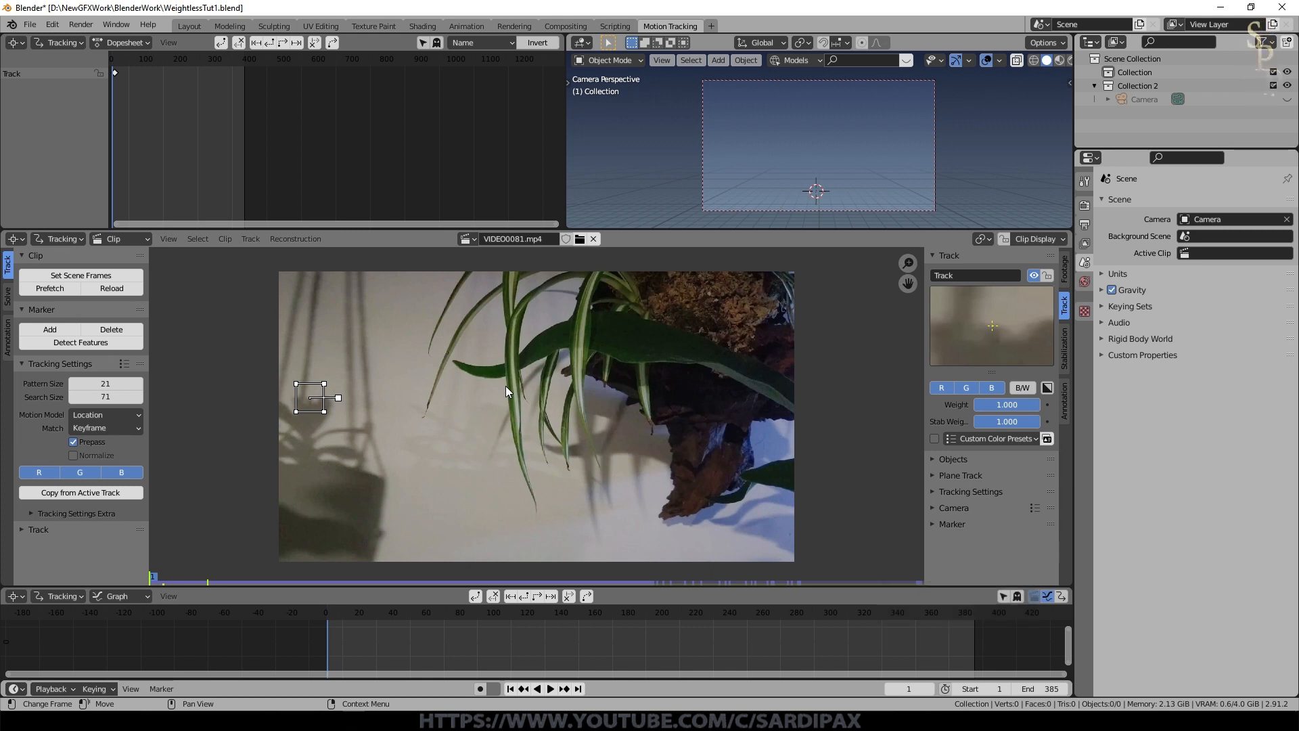
left_click(251, 239)
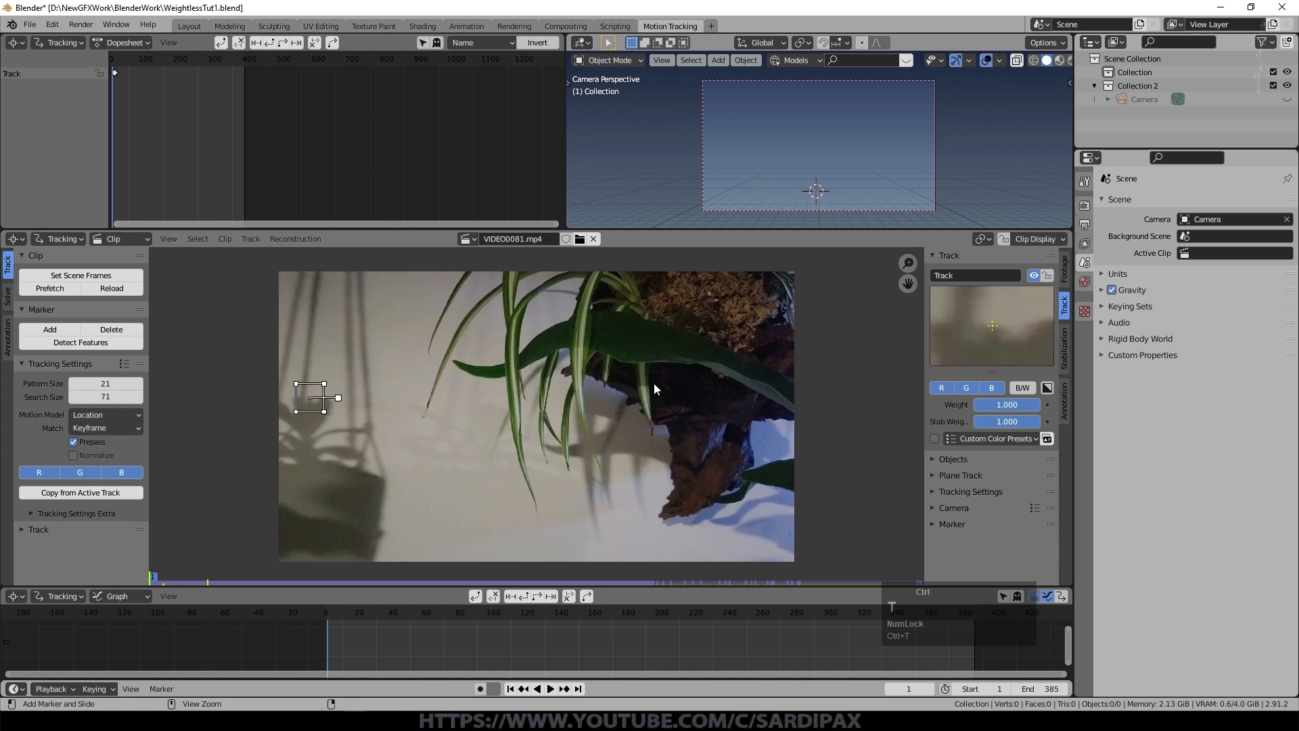
key("ctrl+t")
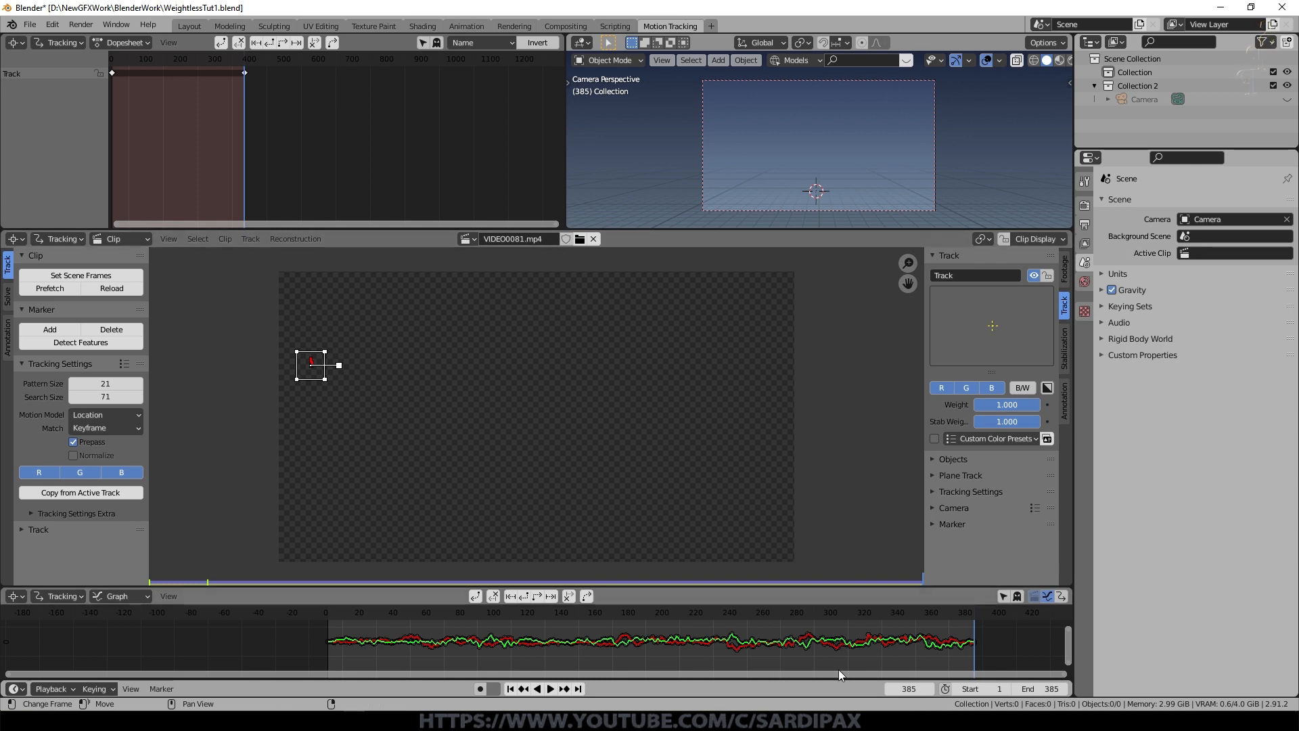
- Go back to the start of the clip, add another marker close to the tracked one and return to frame 1
mouse_move(959, 628)
left_mouse_down()
mouse_move(484, 639)
mouse_move(328, 636)
mouse_move(448, 632)
mouse_move(334, 627)
left_mouse_up()
left_click(60, 329)
left_click(320, 394)
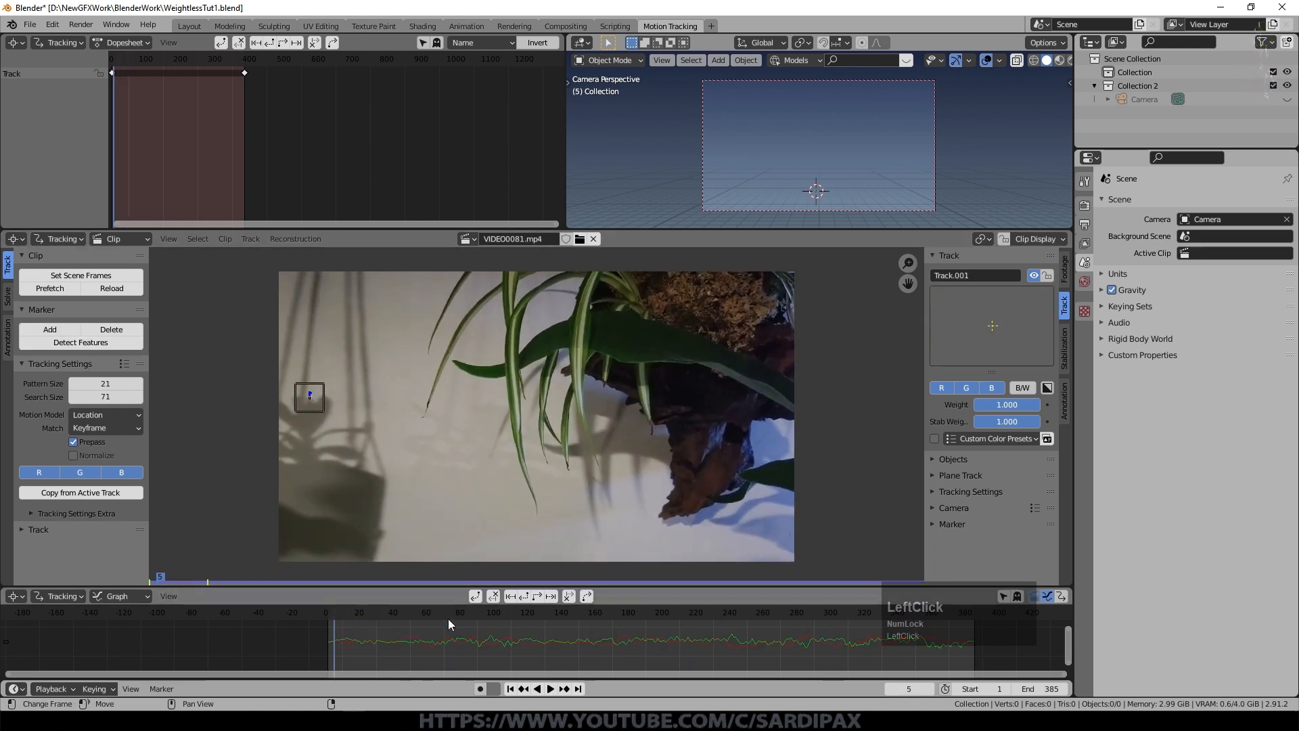
left_click(511, 689)
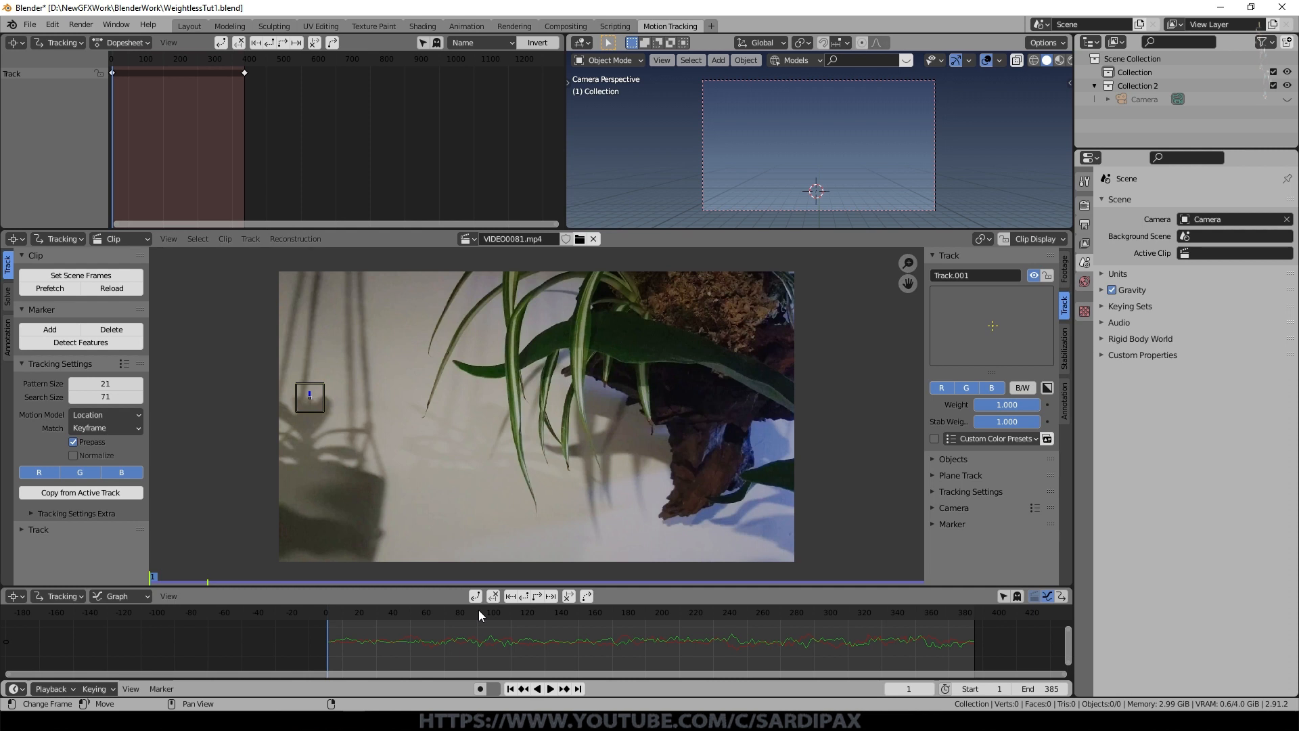
mouse_move(478, 633)
left_mouse_down()
mouse_move(348, 624)
mouse_move(749, 642)
mouse_move(327, 621)
left_mouse_up()
- Add a marker at the plant pot's shadow, enlarge it and move it onto the shadow's upper edge
left_click(50, 328)
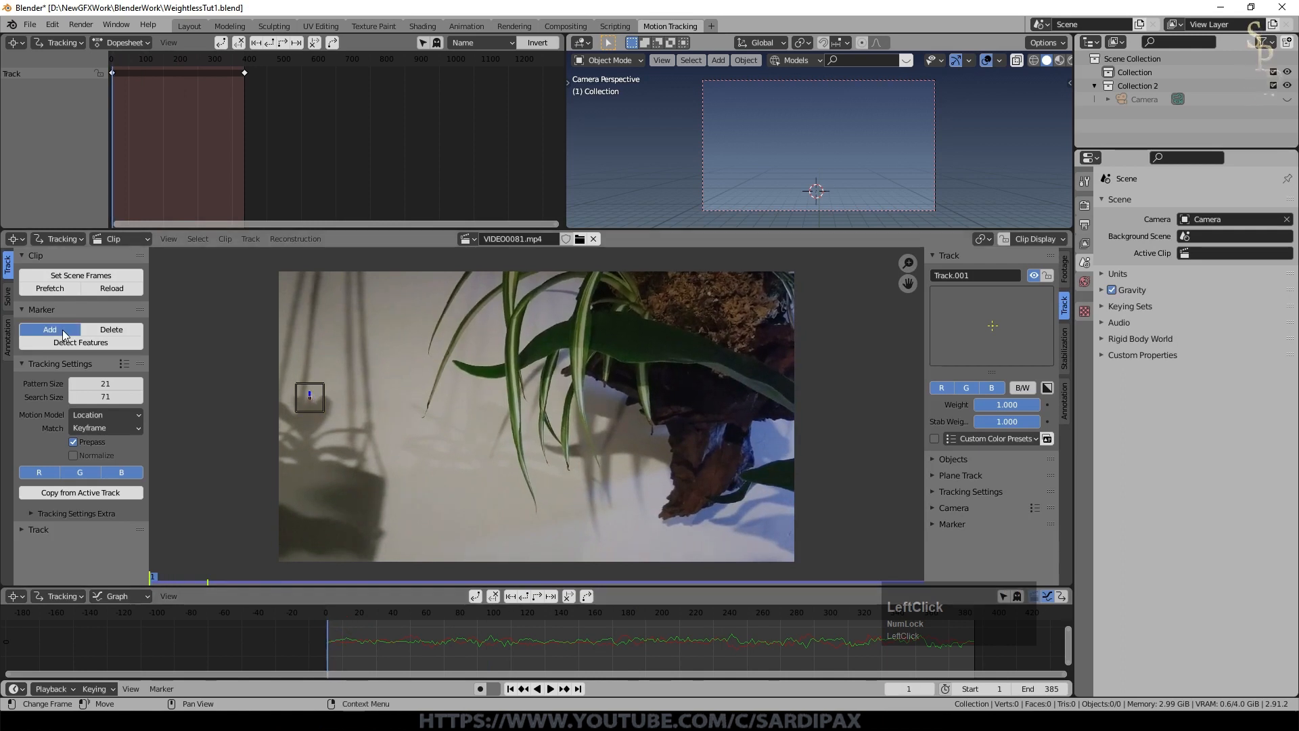
left_click(387, 478)
key("s")
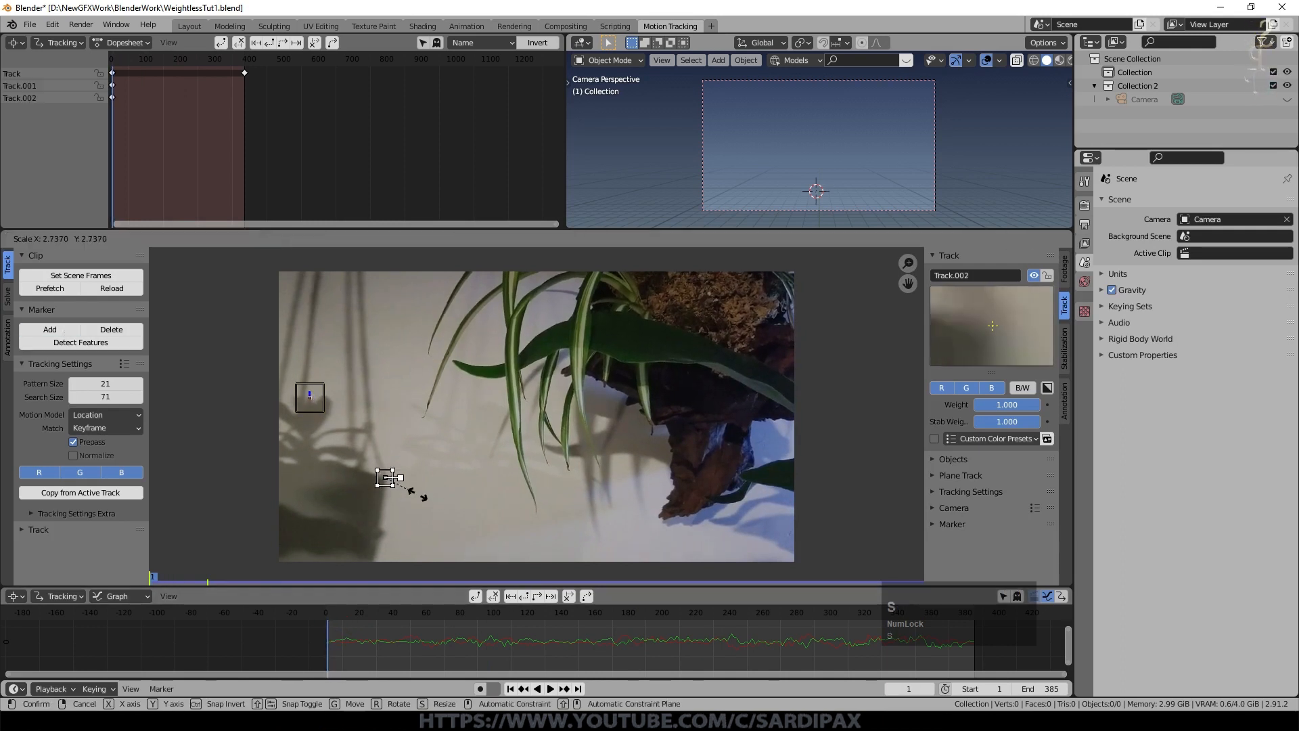
left_click(444, 509)
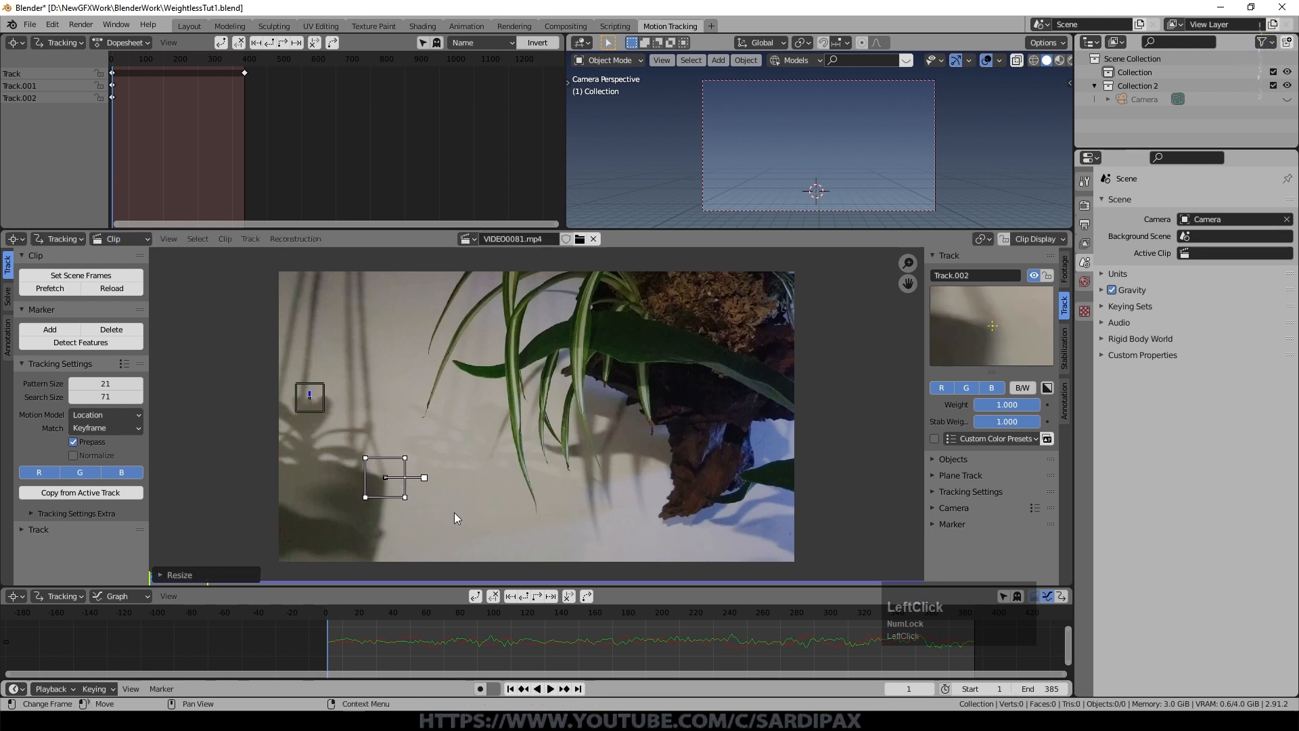
key("g")
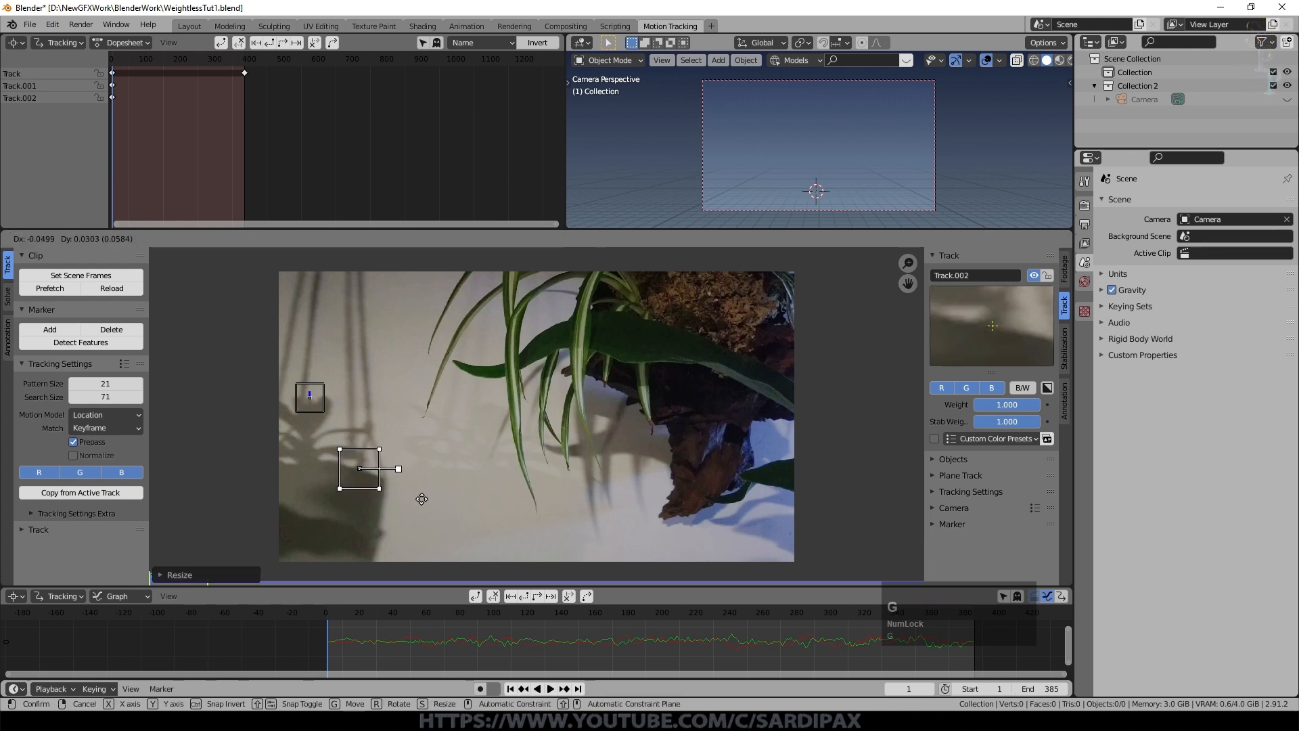
left_click(423, 498)
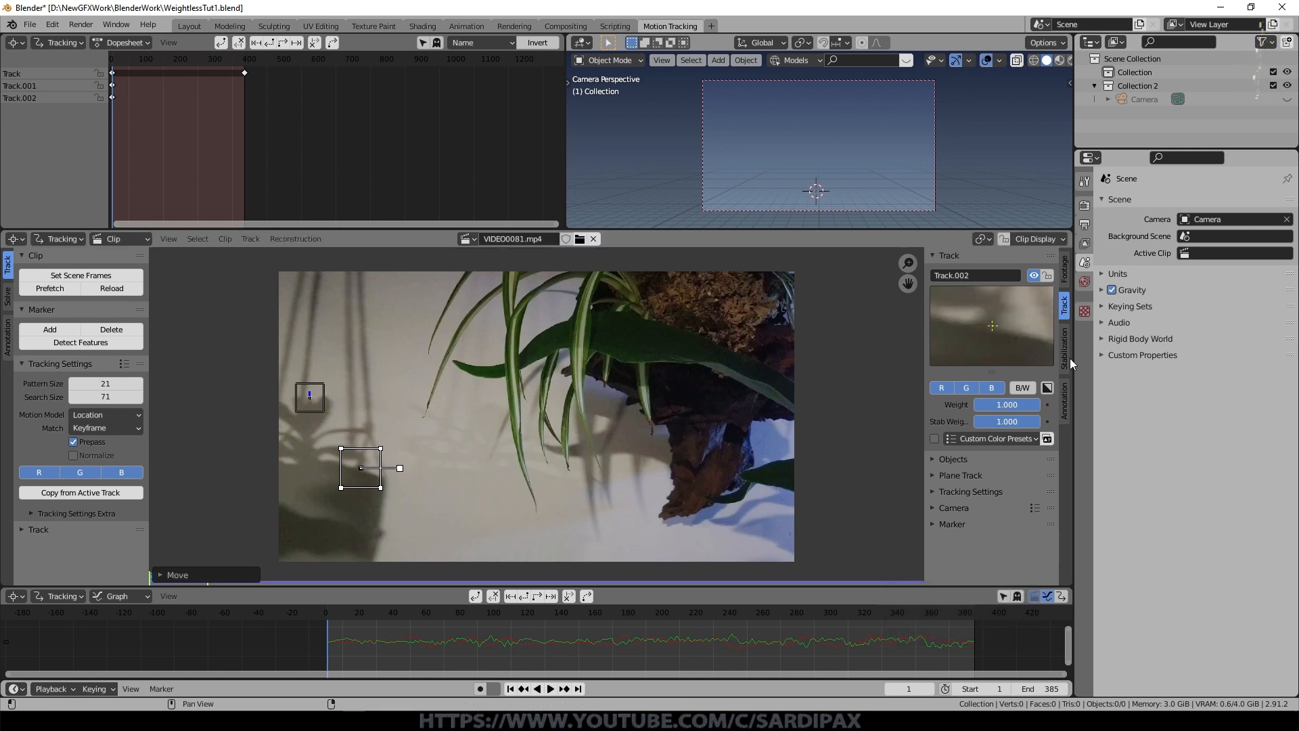
- Add a tracking marker at the tip of the thin stem beside the uppermost hanging leaf, enlarge it and align it with the tip
left_click(50, 330)
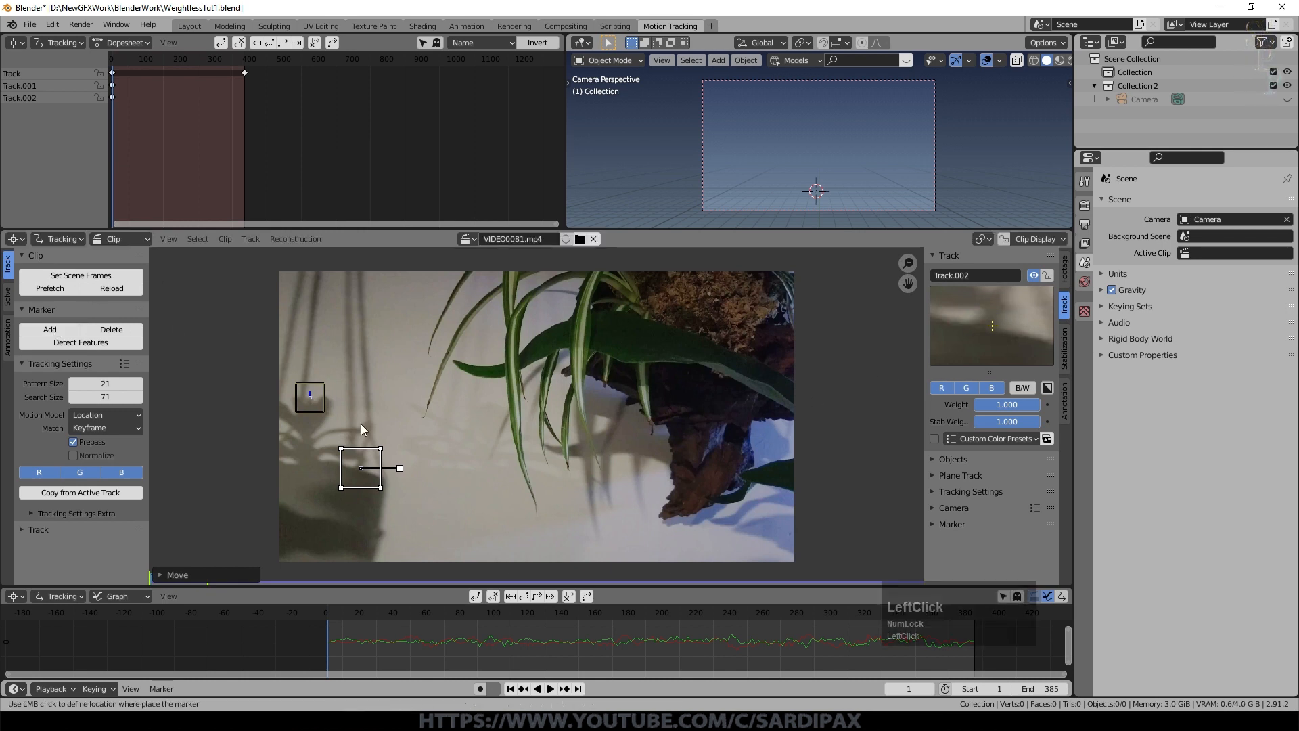
left_click(429, 355)
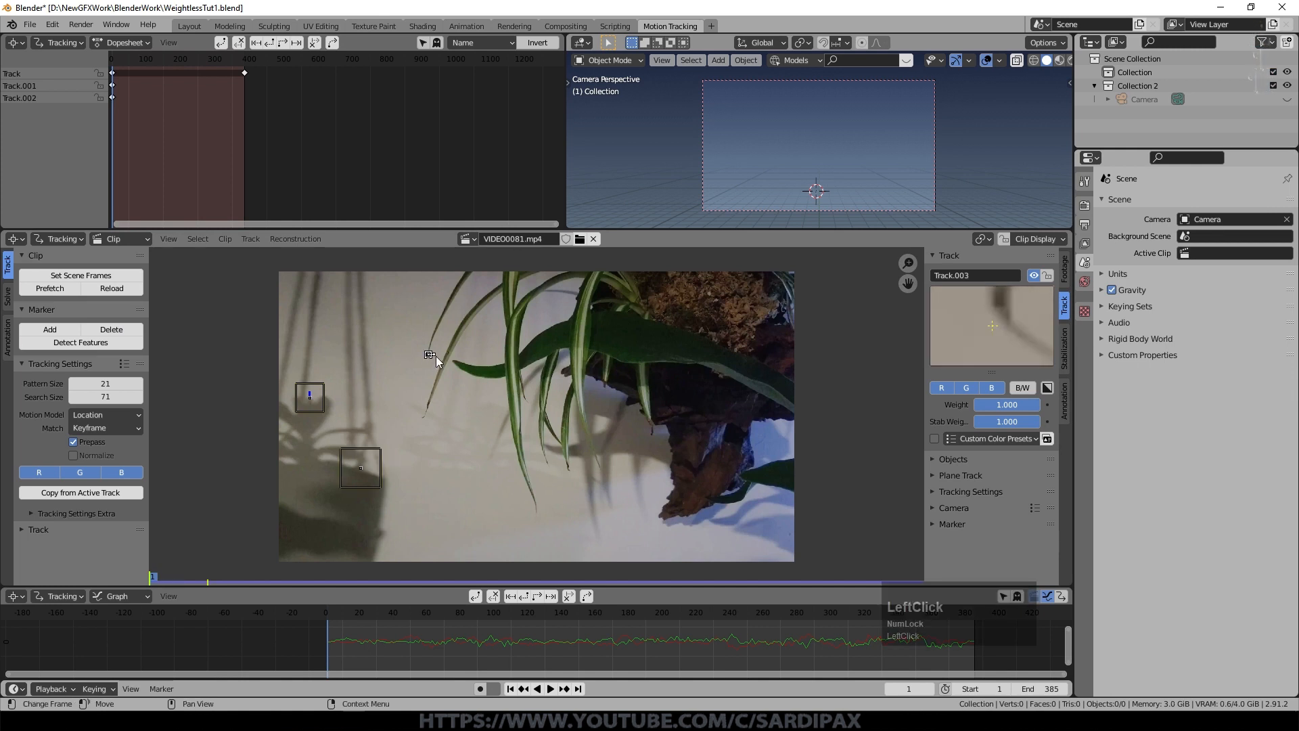
key("g")
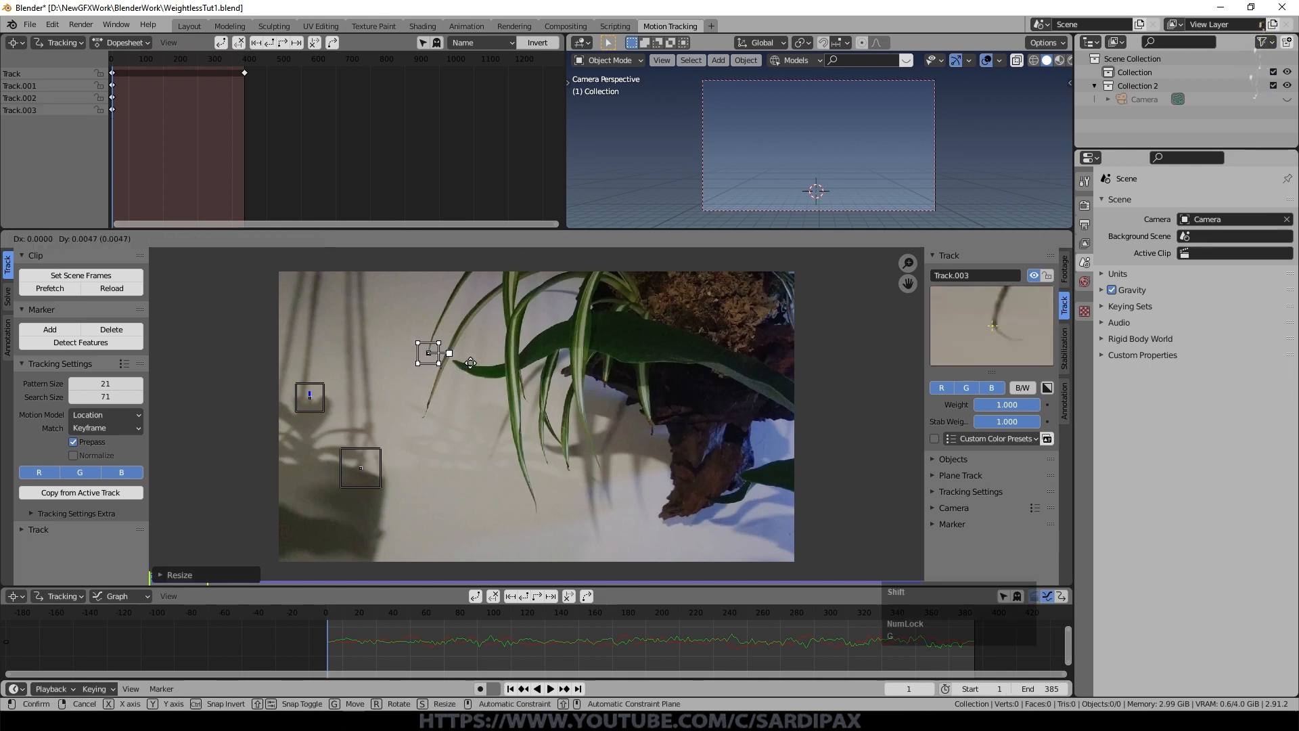
left_click(472, 365)
key("g")
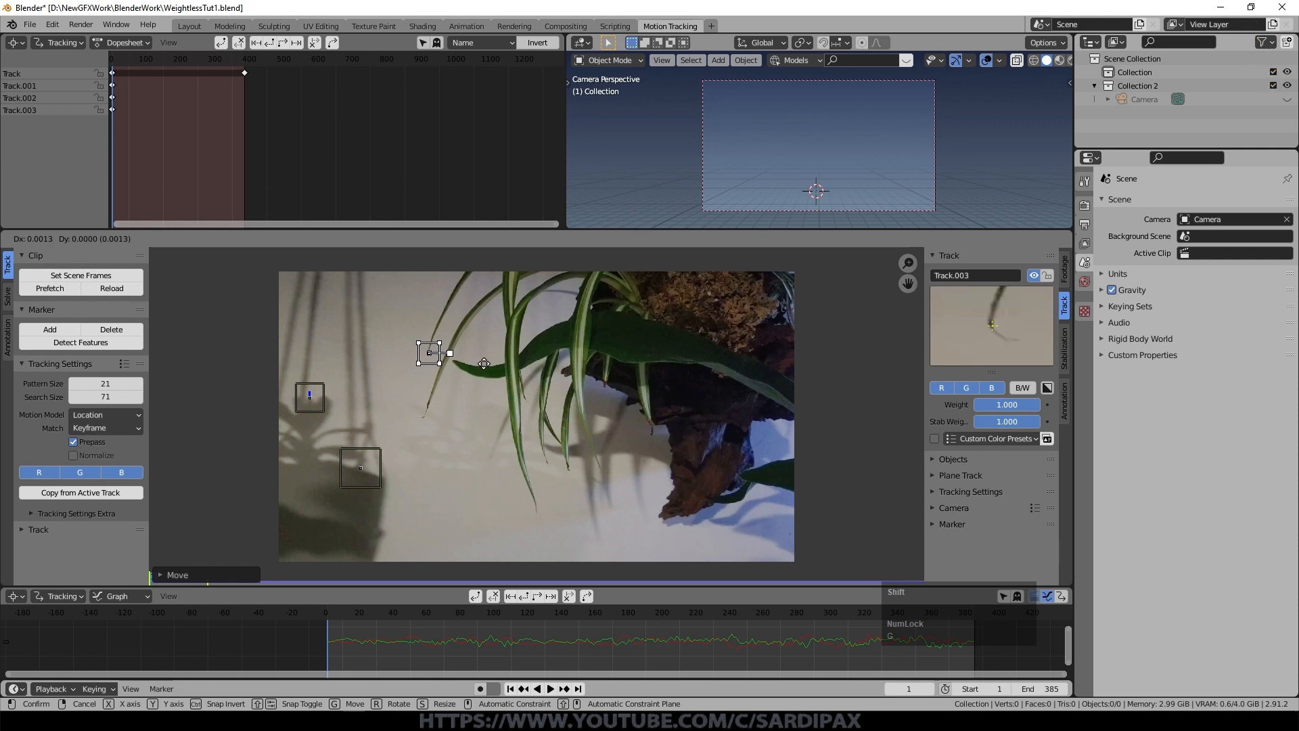
left_click(484, 364, "shift")
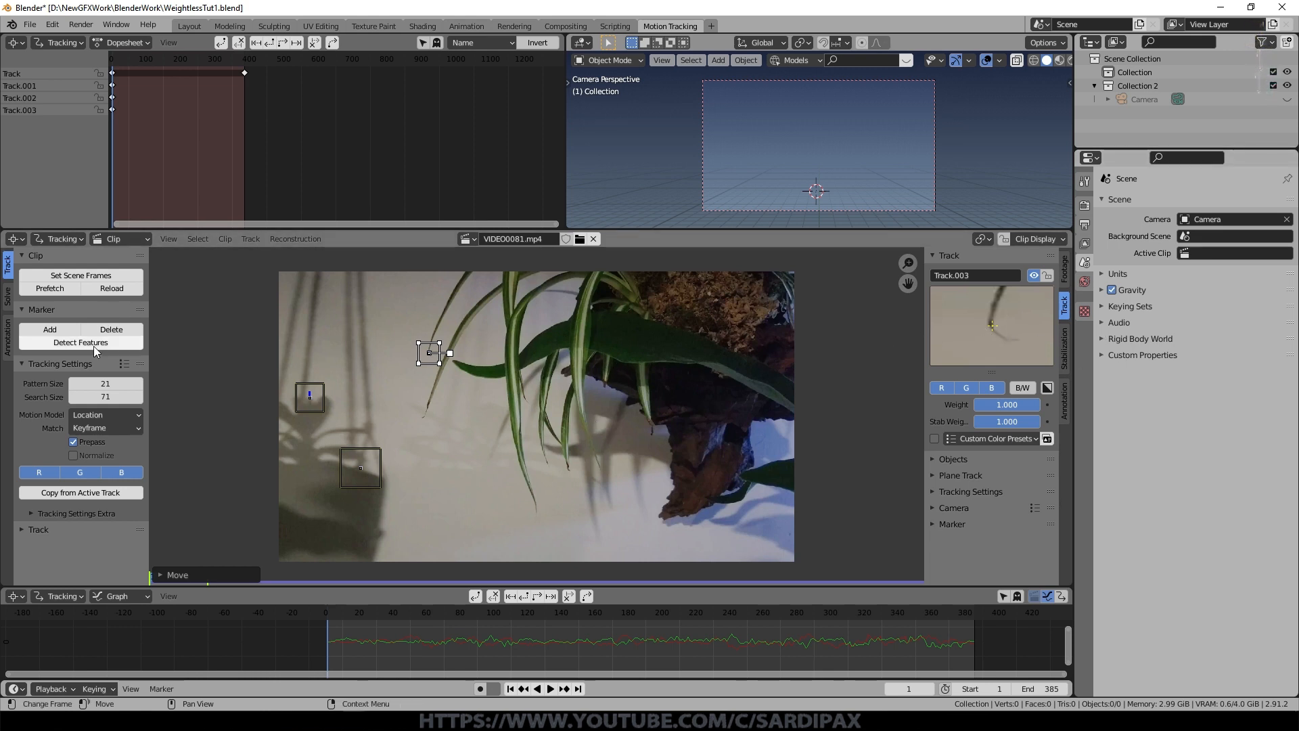
left_click(58, 331)
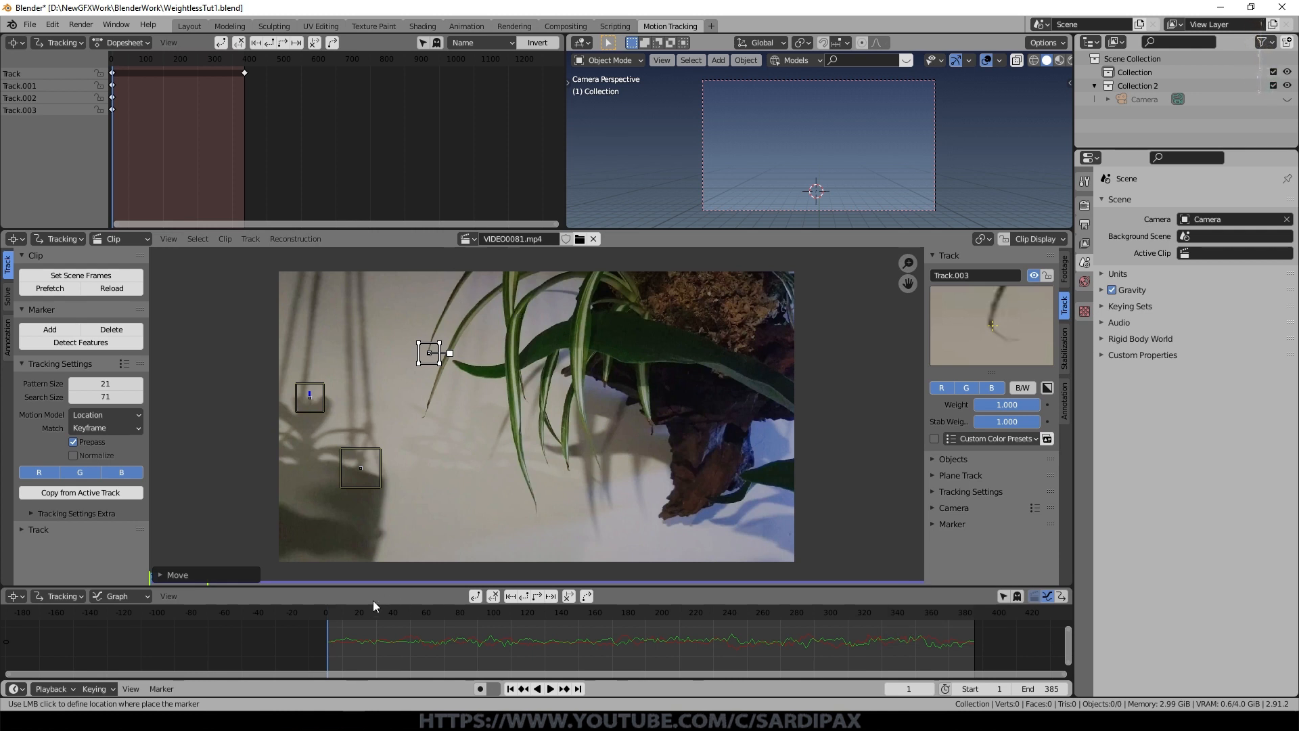
left_click(333, 620)
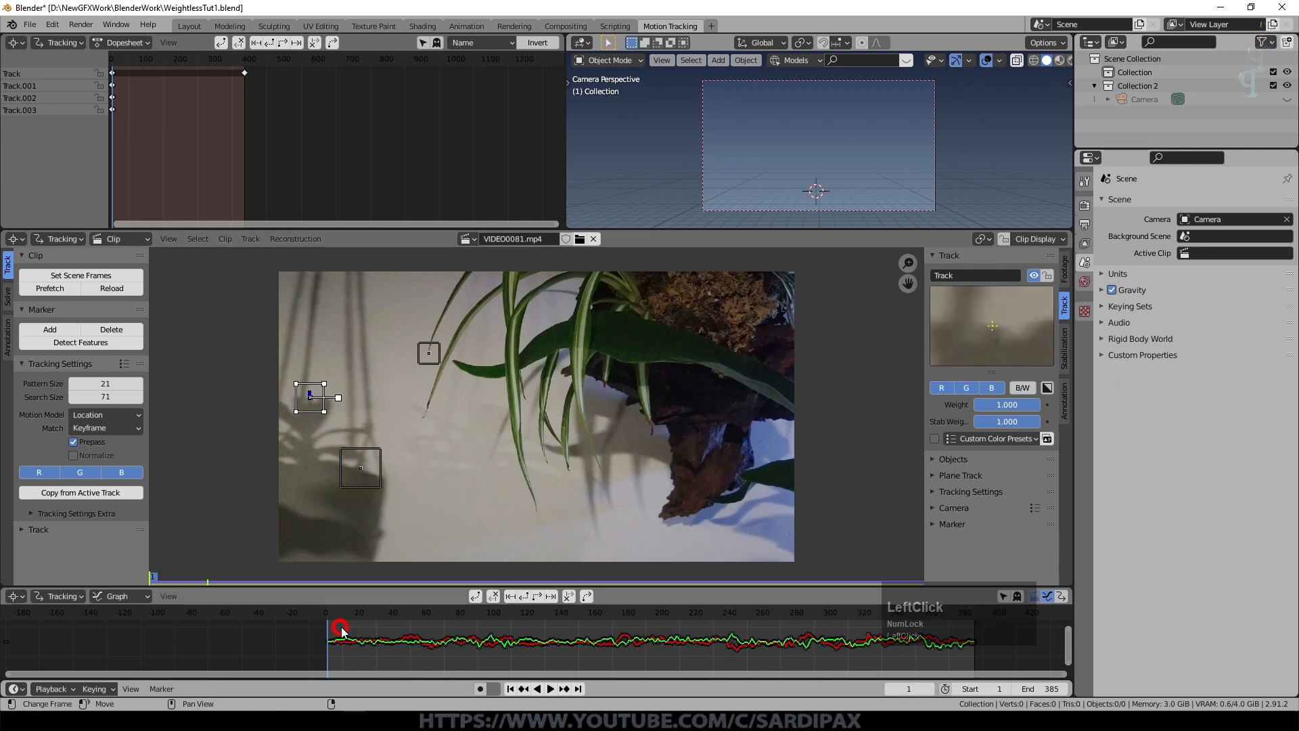
mouse_move(348, 627)
left_mouse_down()
mouse_move(420, 612)
mouse_move(813, 610)
mouse_move(895, 597)
mouse_move(328, 615)
left_mouse_up()
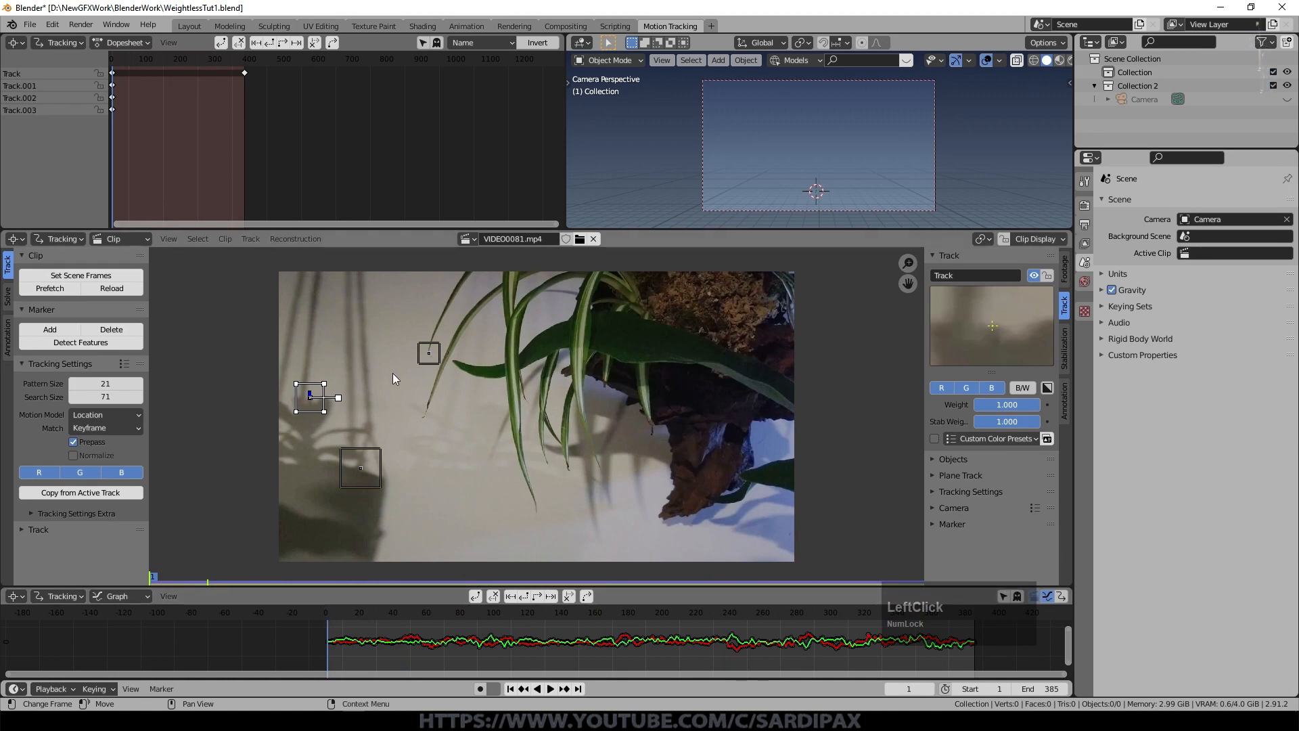
- Add a tracking marker at the lower tip of the thin hanging leaf and move it onto the tip
left_click(56, 331)
left_click(426, 409)
key("g")
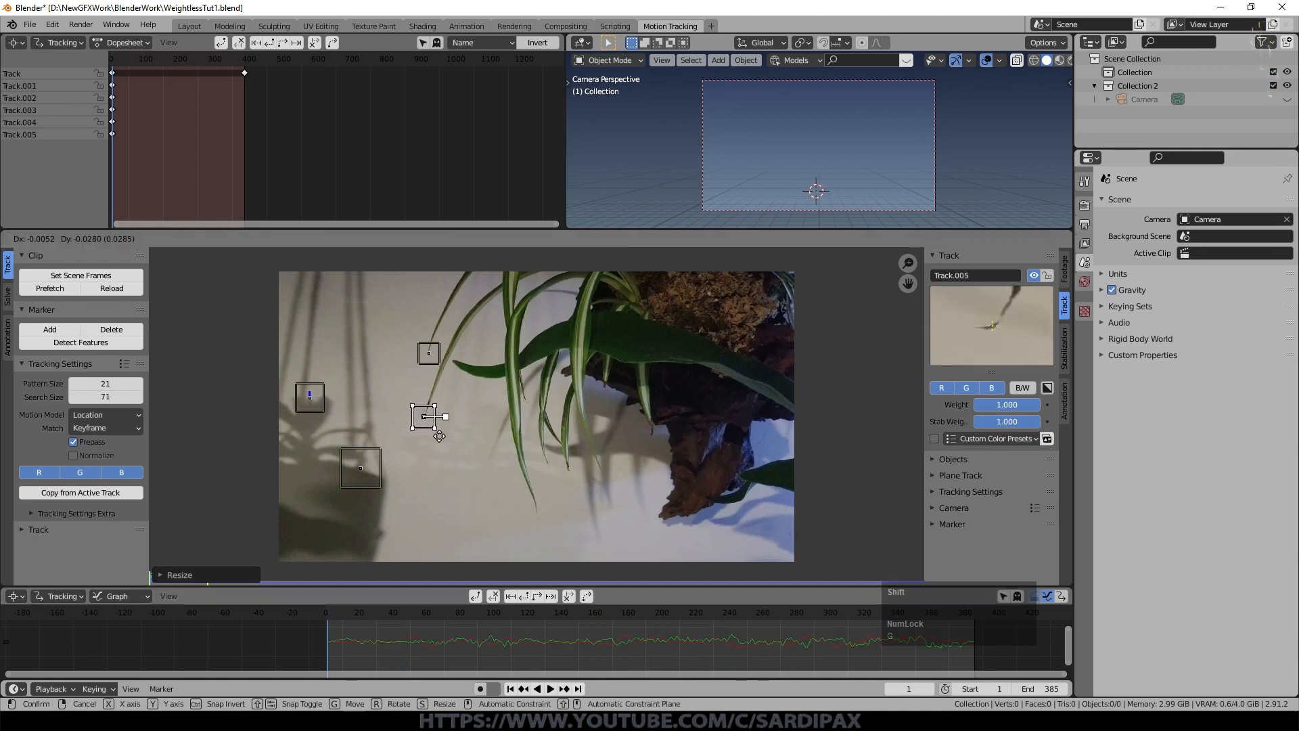
left_click(440, 436)
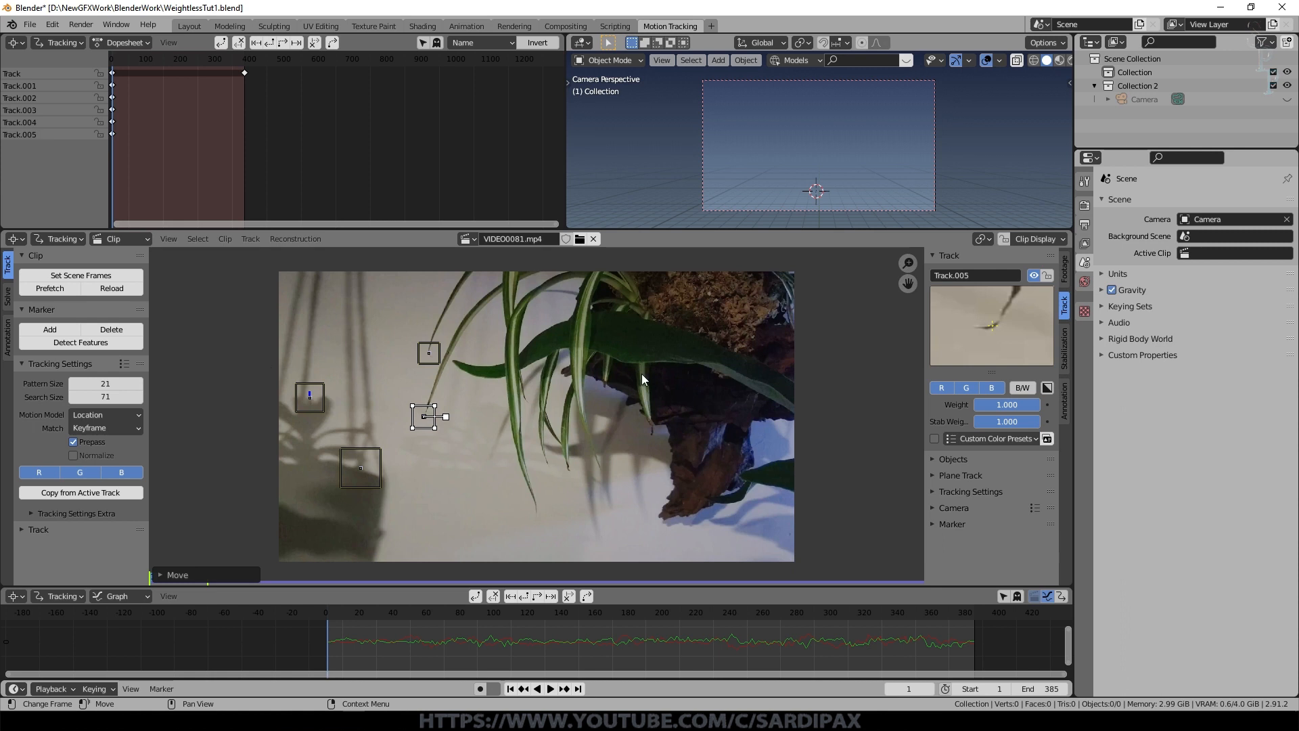
- Add a tracking marker where the striped hanging leaf crosses the broad dark leaf and resize it
left_click(67, 329)
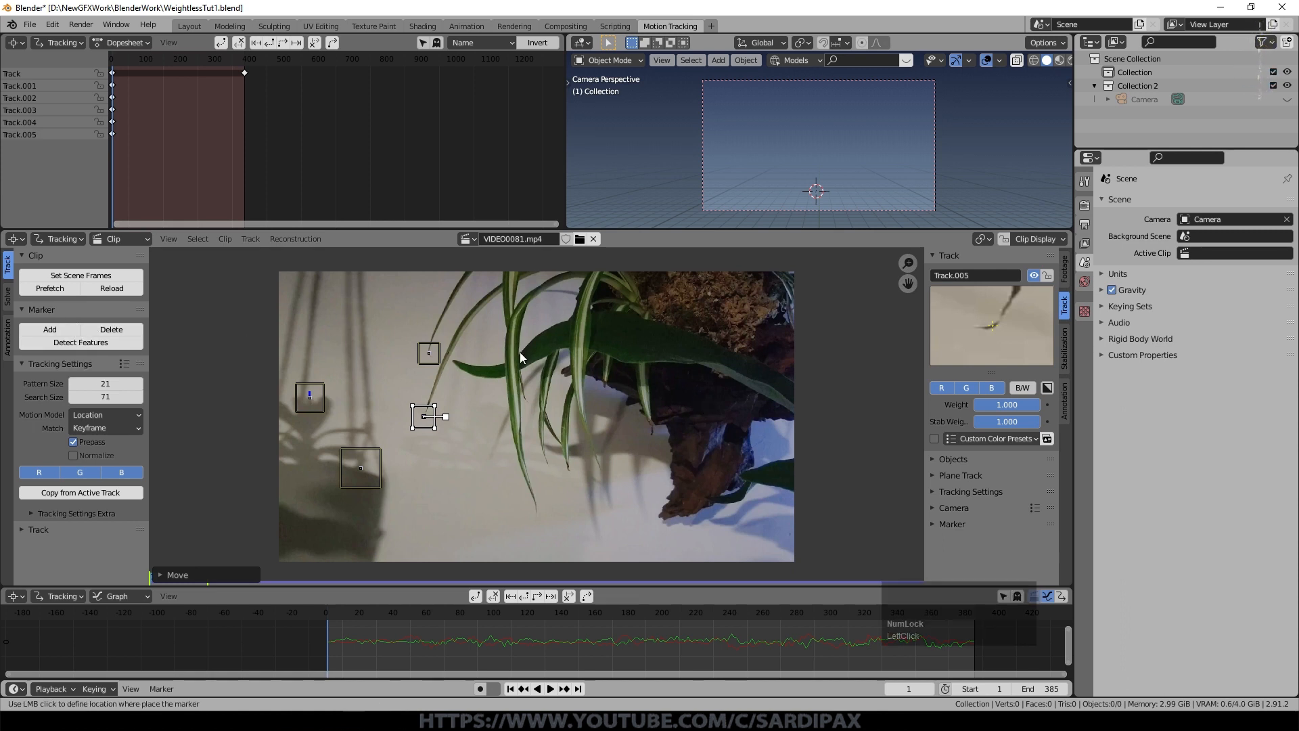
left_click(520, 352)
key("s")
left_click(553, 364)
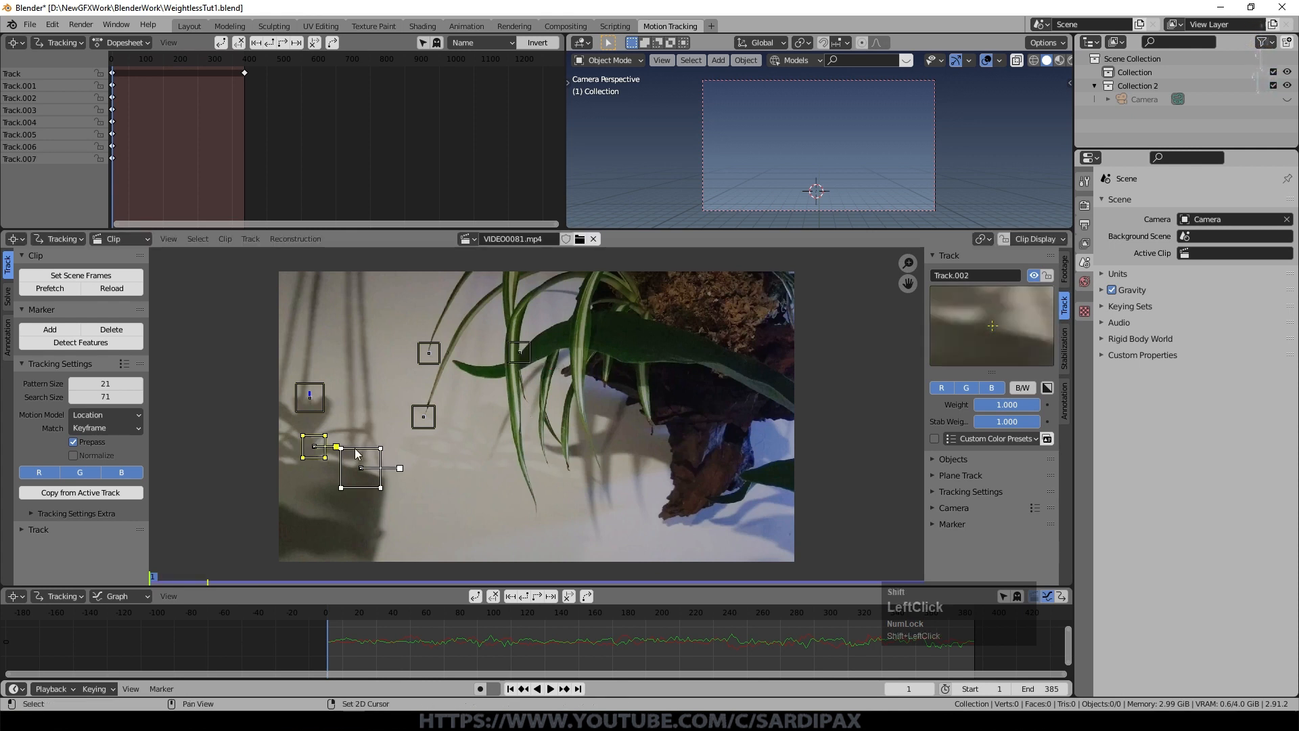
- Select the newly added shadow and leaf markers together and track them forward through the clip
left_click(427, 413, "shift")
left_click(437, 354, "shift")
left_click(513, 360, "shift")
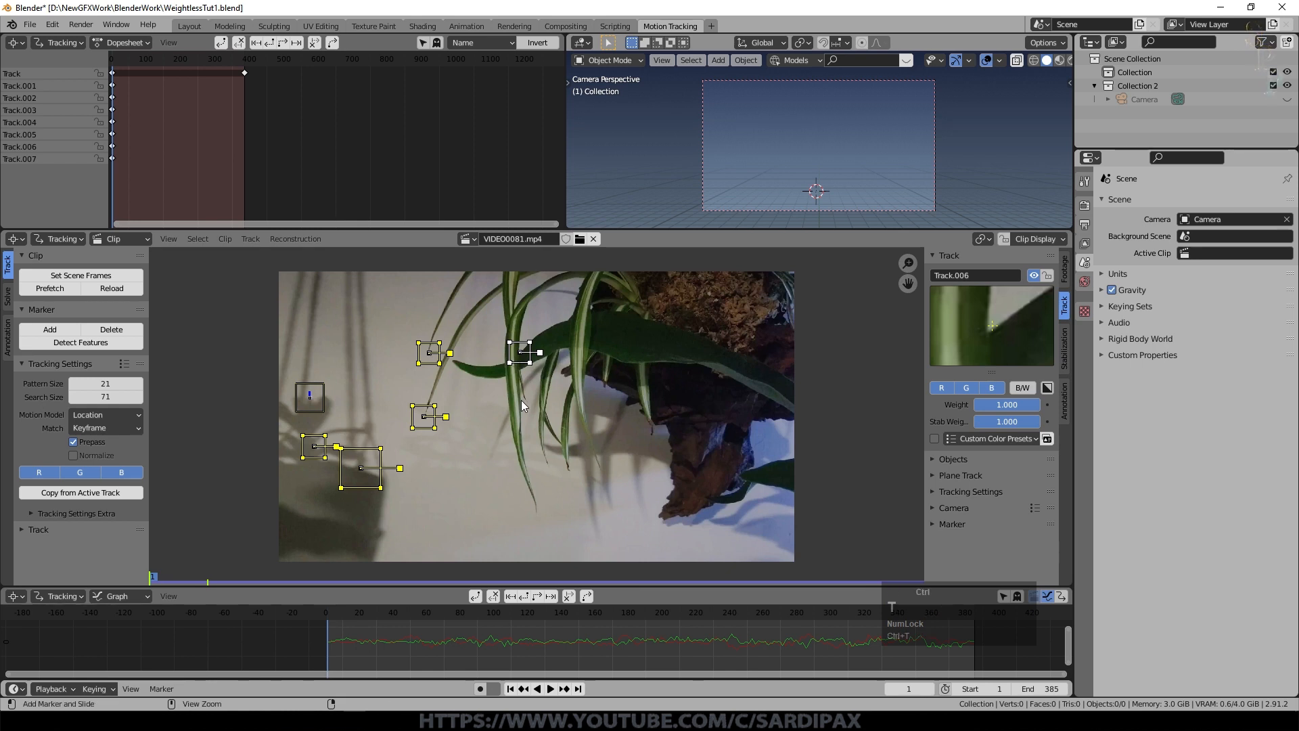
key("ctrl+t")
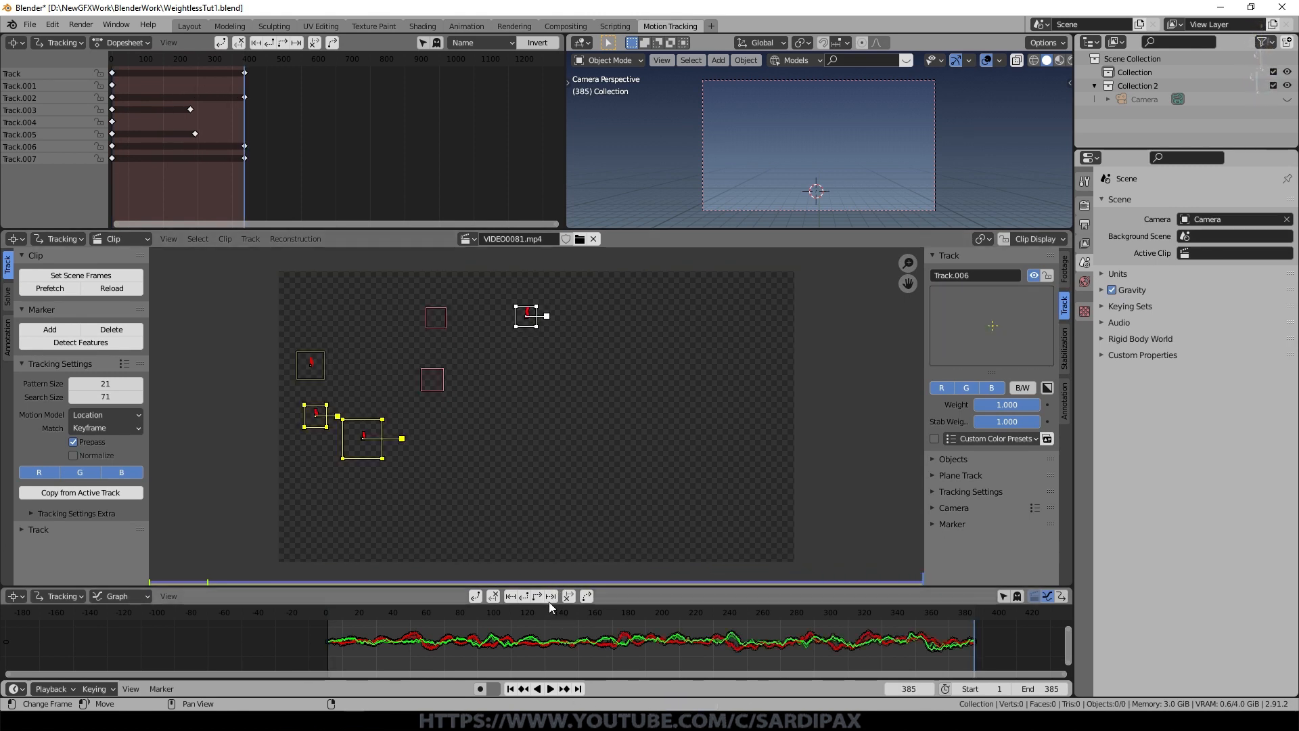
- Select the thin stem-tip marker and step through the clip to frame 229 to examine where its track breaks off
left_click(620, 615)
left_click(427, 351)
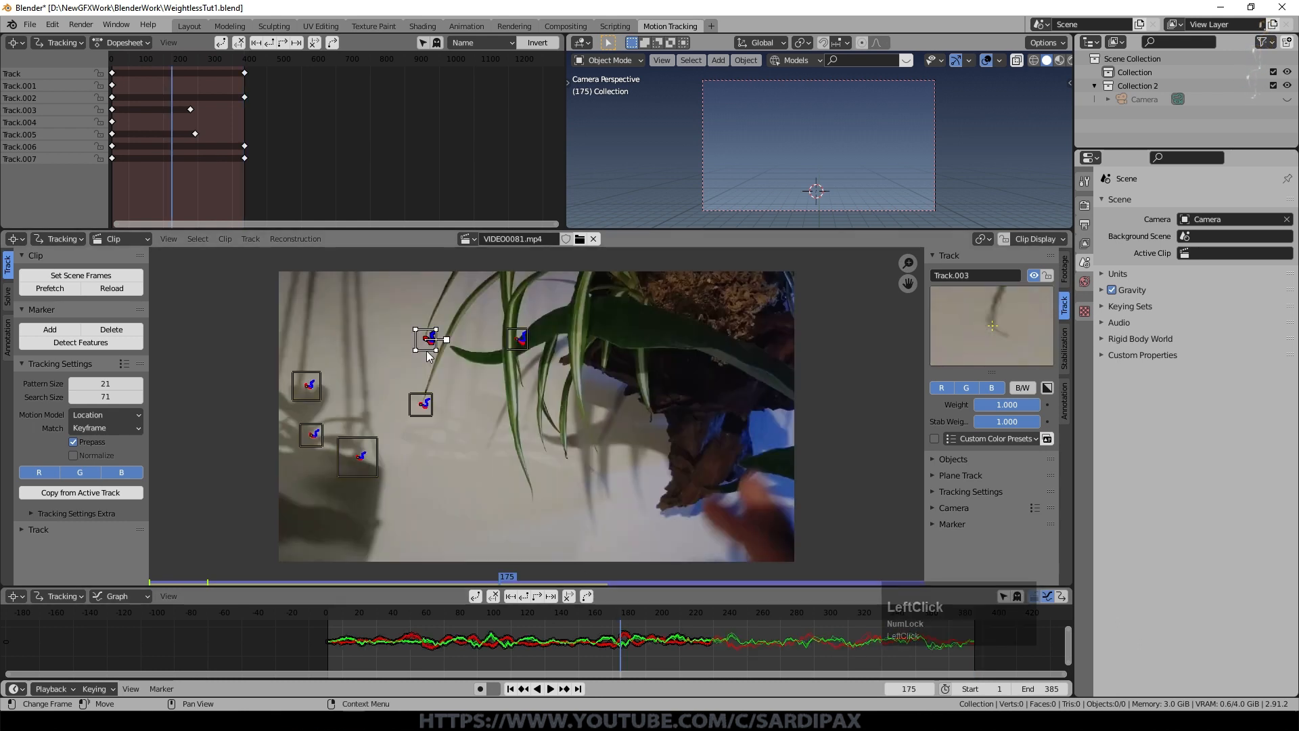
left_click_drag(609, 614, 701, 611)
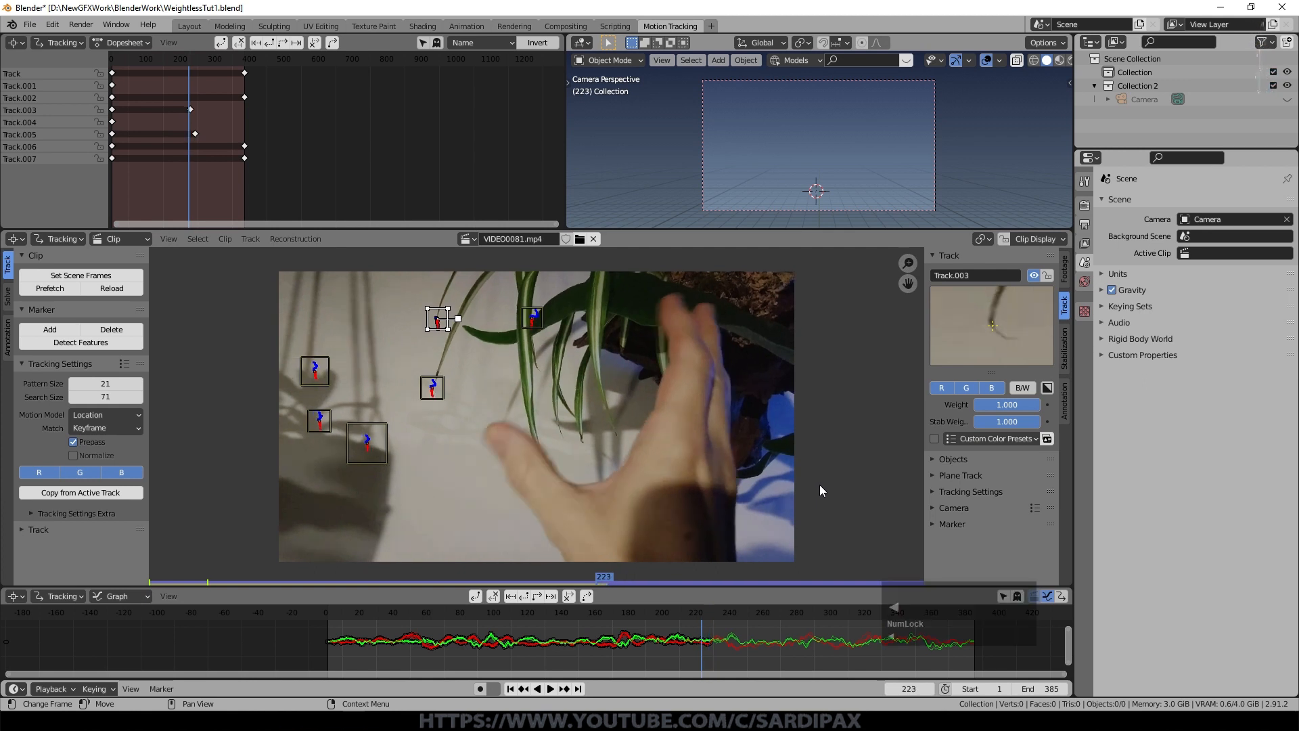
key("Right")
key("Right")
key("Right")
key("Right")
key("Right")
key("Right")
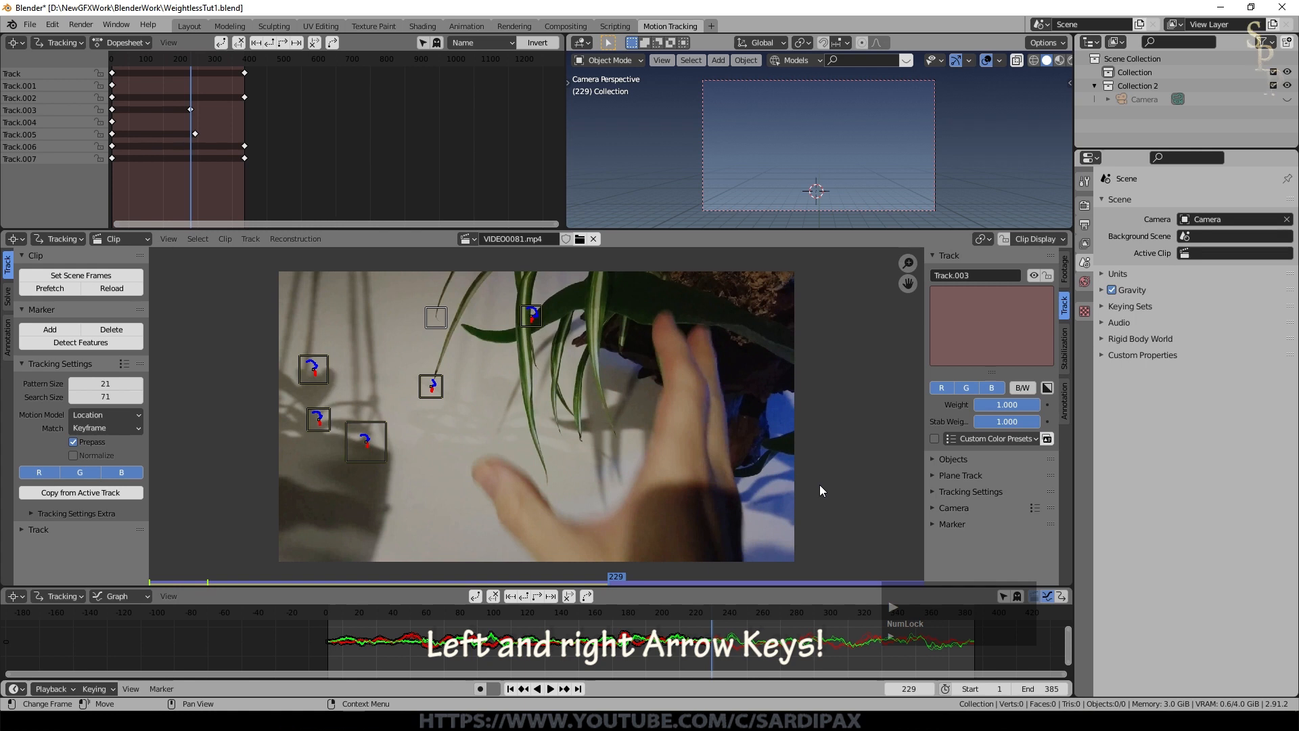
key("Left")
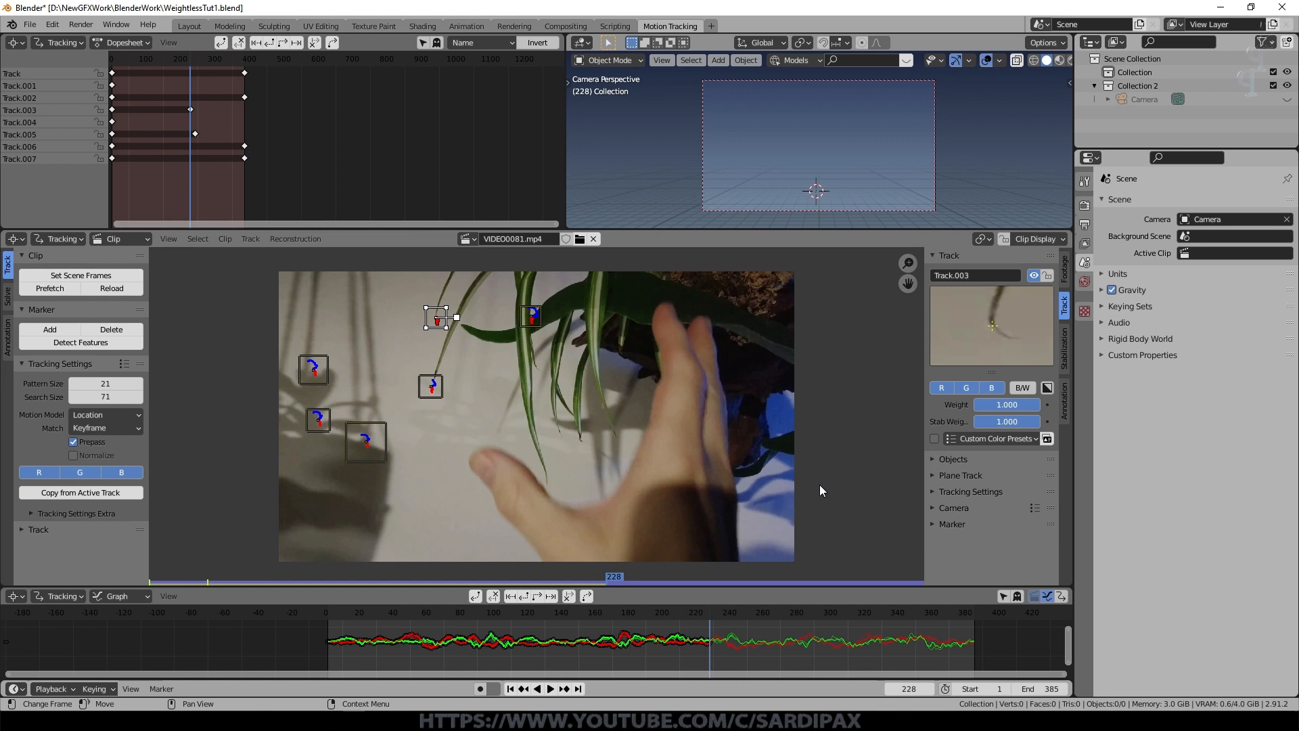
key("Right")
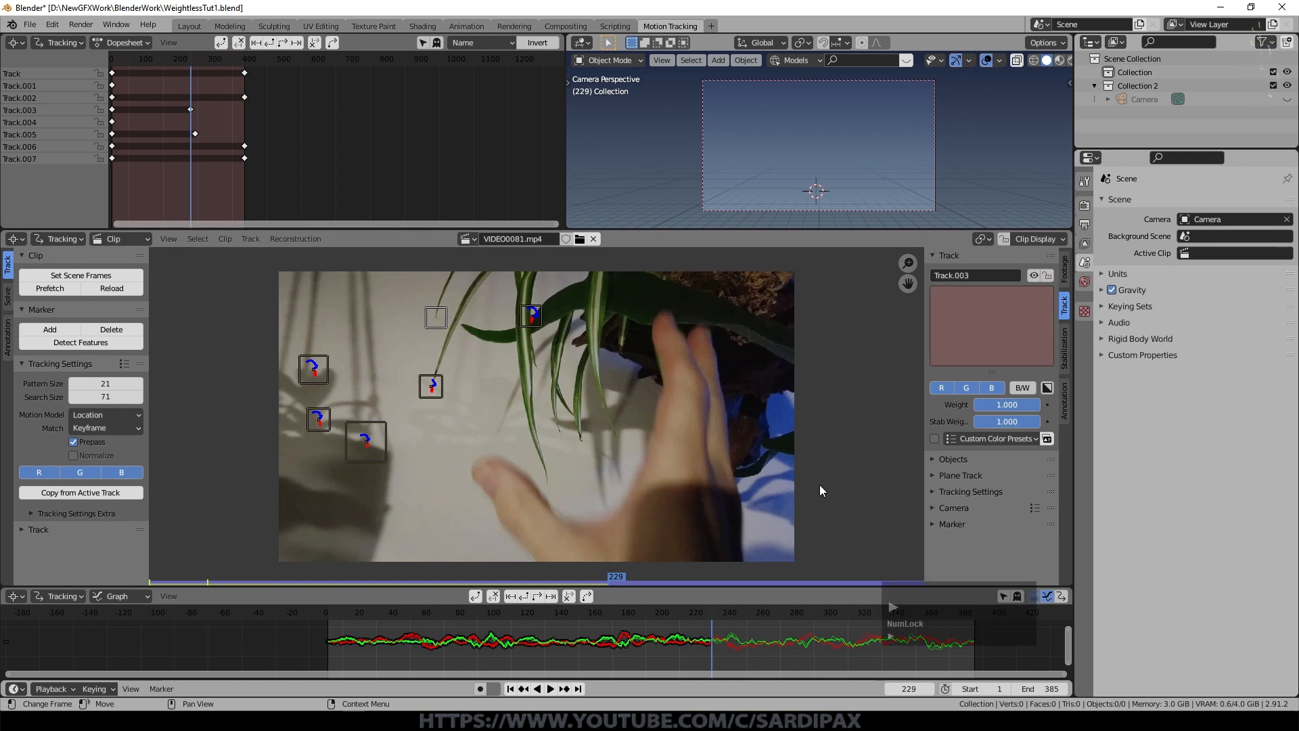
- Re-enable the stem-tip marker at frame 229 by moving it, comparing its position with frame 228
key("g")
left_click(527, 386)
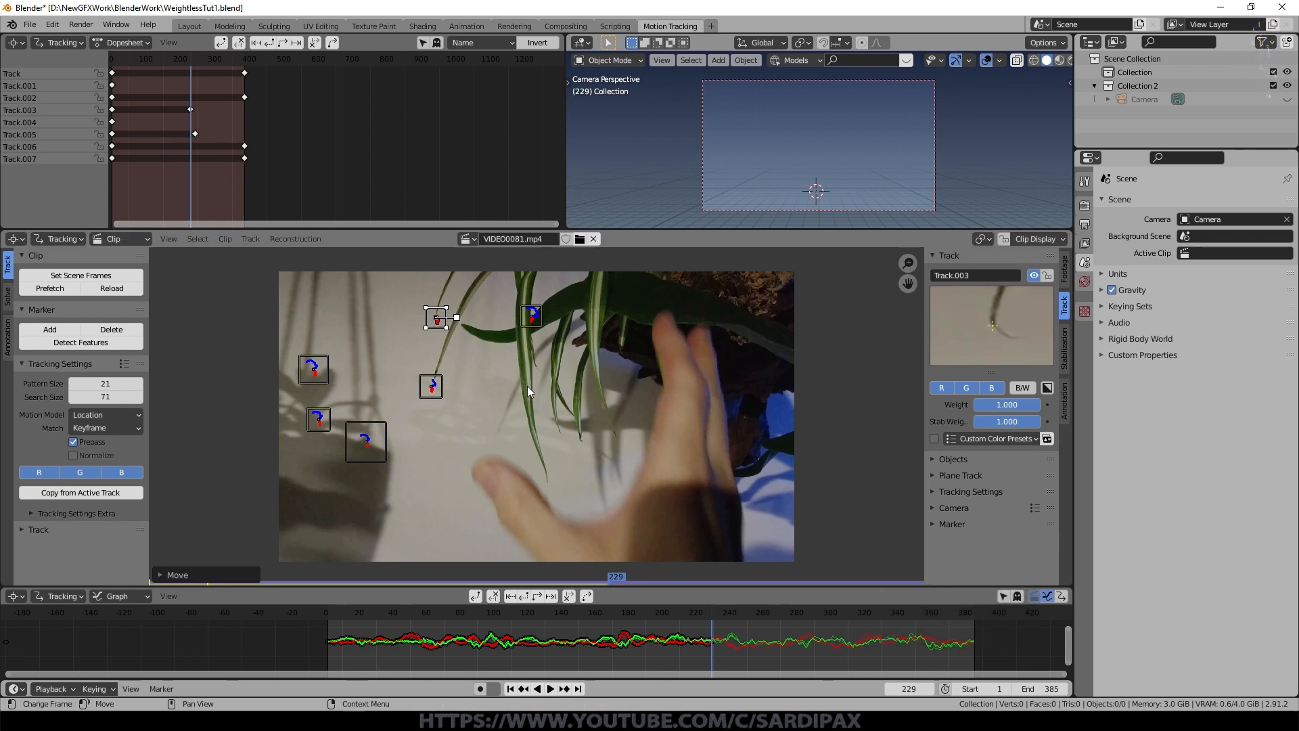
key("Left")
key("Right")
key("Left")
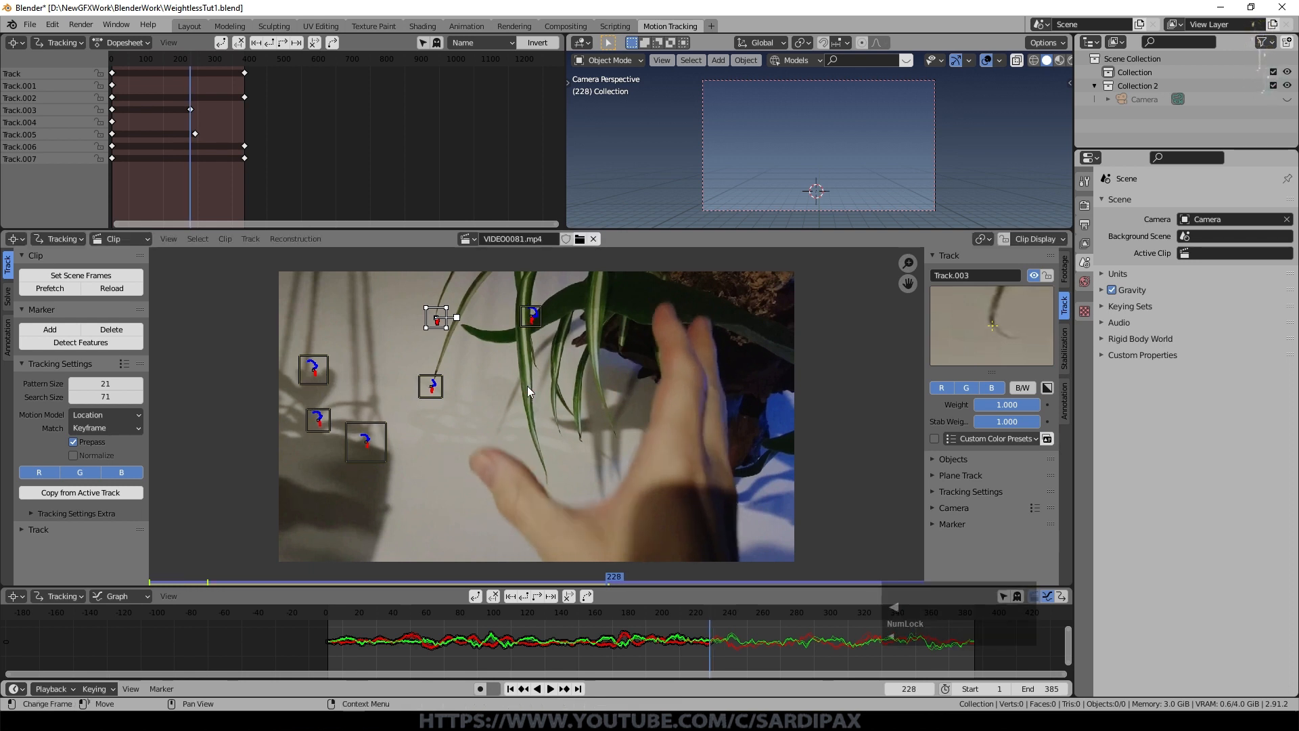
key("Right")
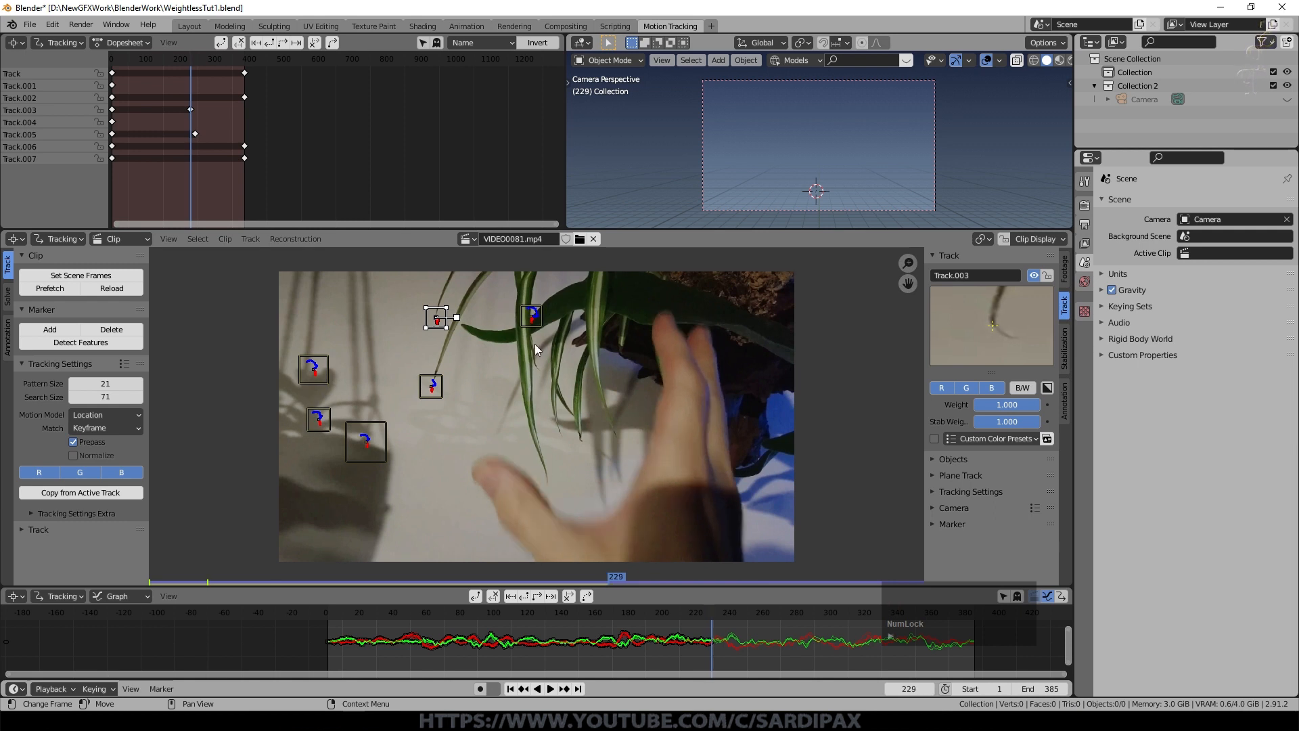
key("g")
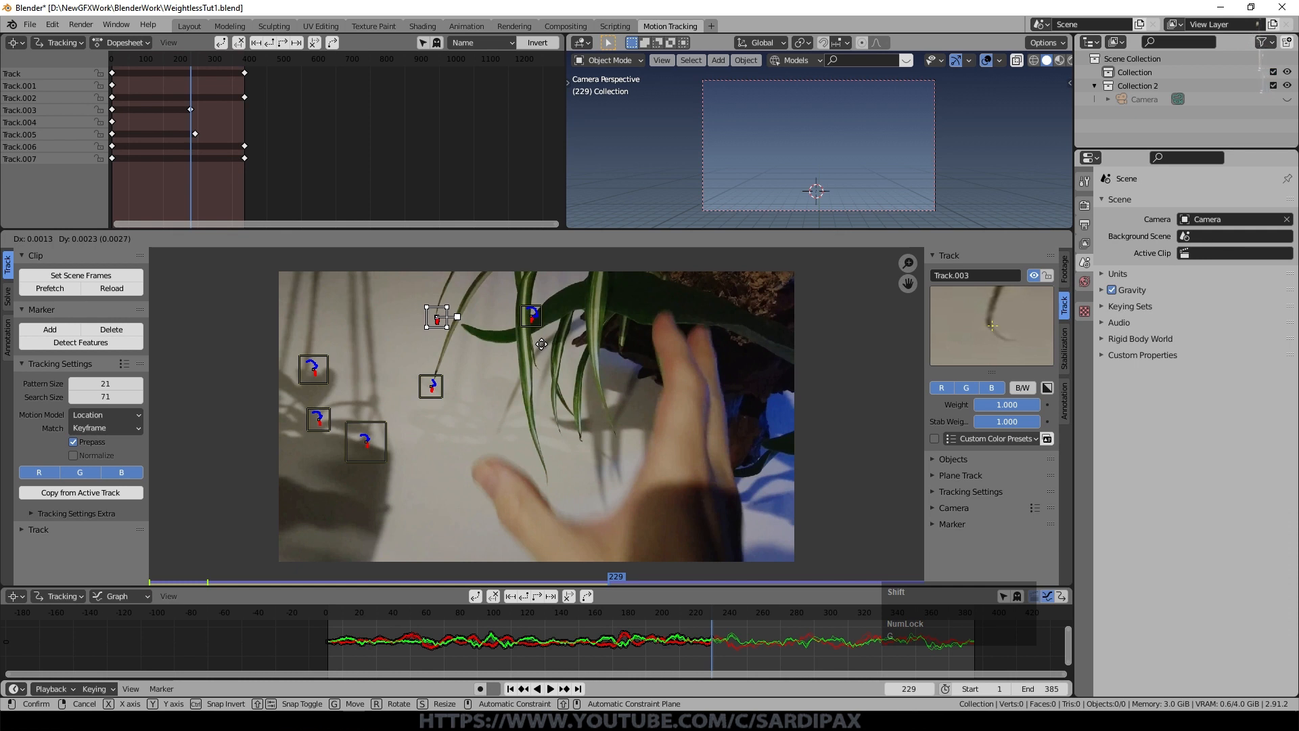
left_click(541, 344)
- Fine-tune the marker on the stem tip at frame 229 in close-up and resume tracking it forward
scroll(574, 332, "up", 6)
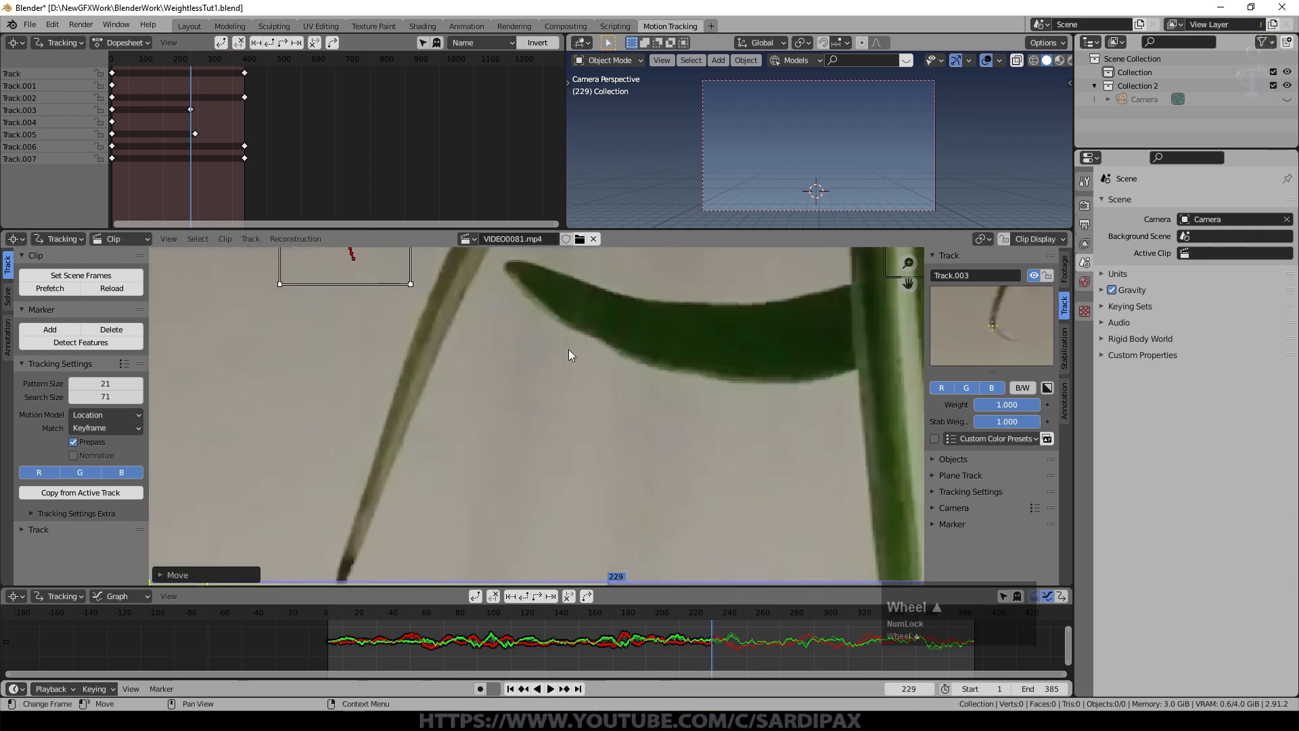
key("Right")
key("Left")
key("Left")
key("Right")
key("g")
left_click(638, 471)
key("Right")
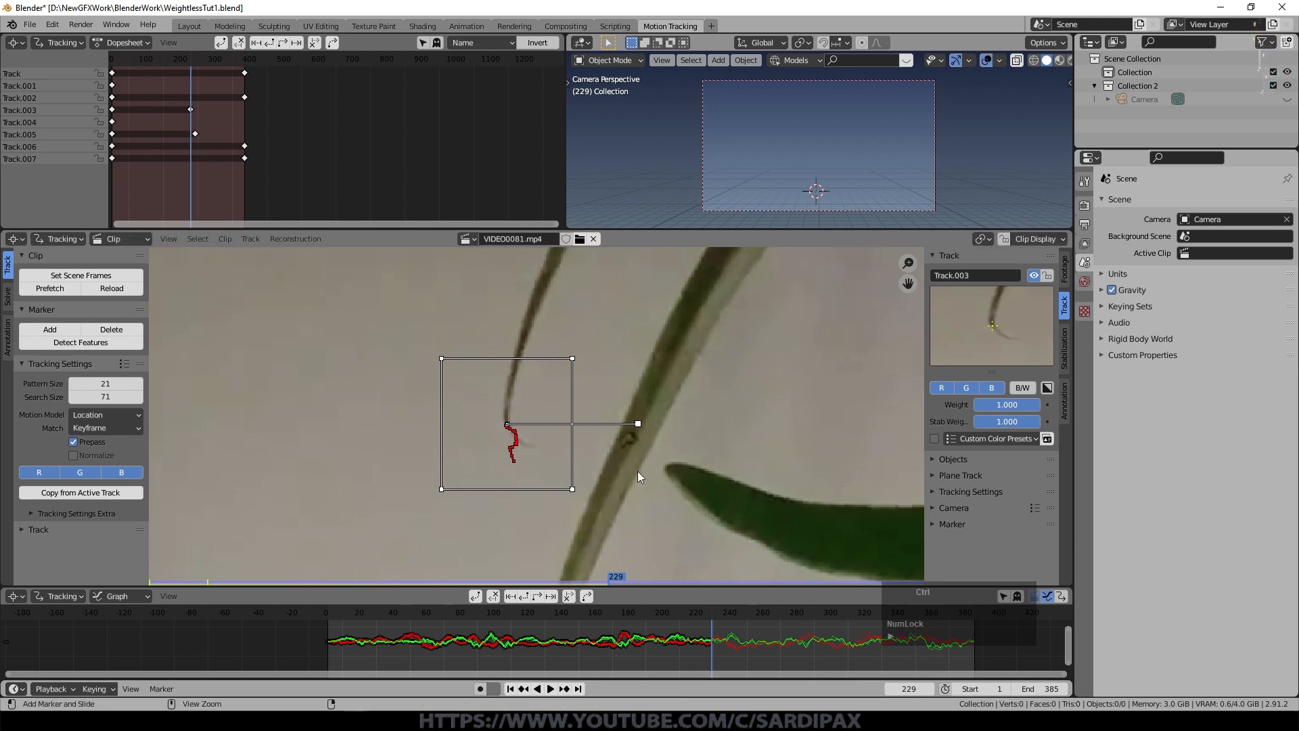
key("ctrl+t")
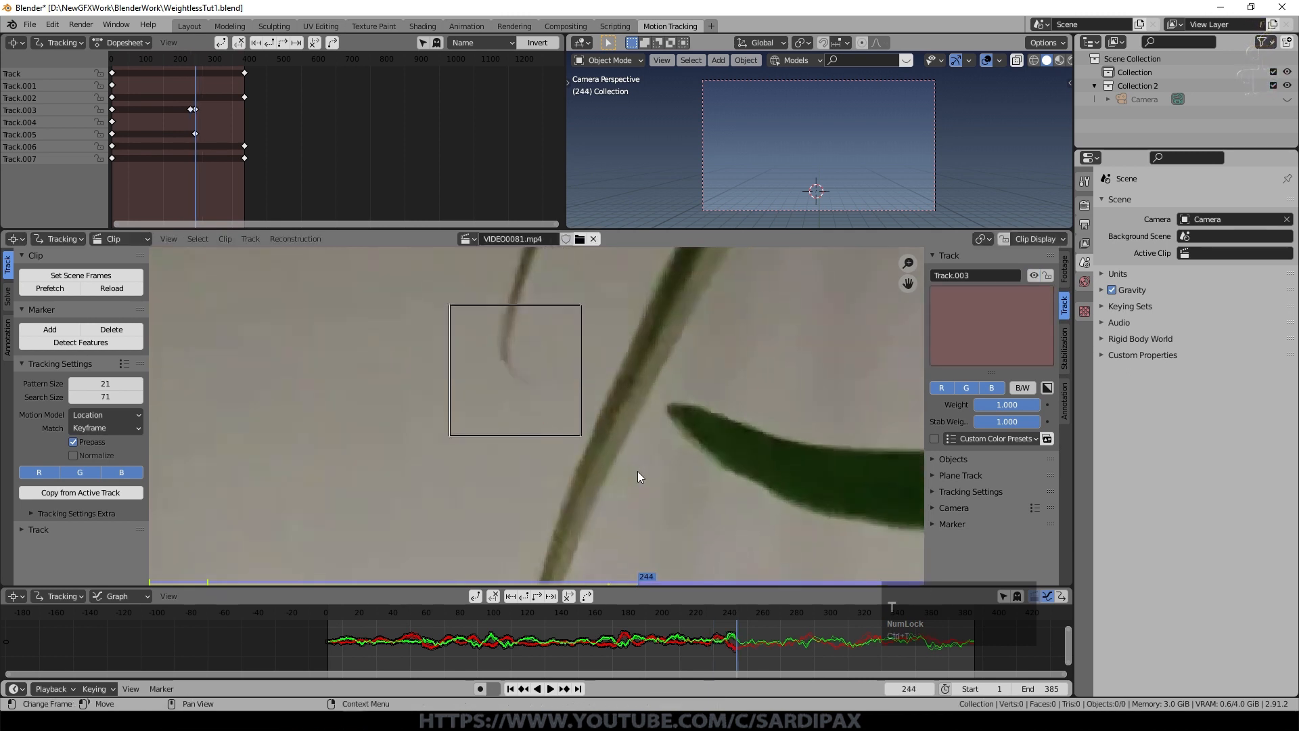
- Realign the marker with the stem tip at frame 244 and track it forward to the end of the clip
key("Left")
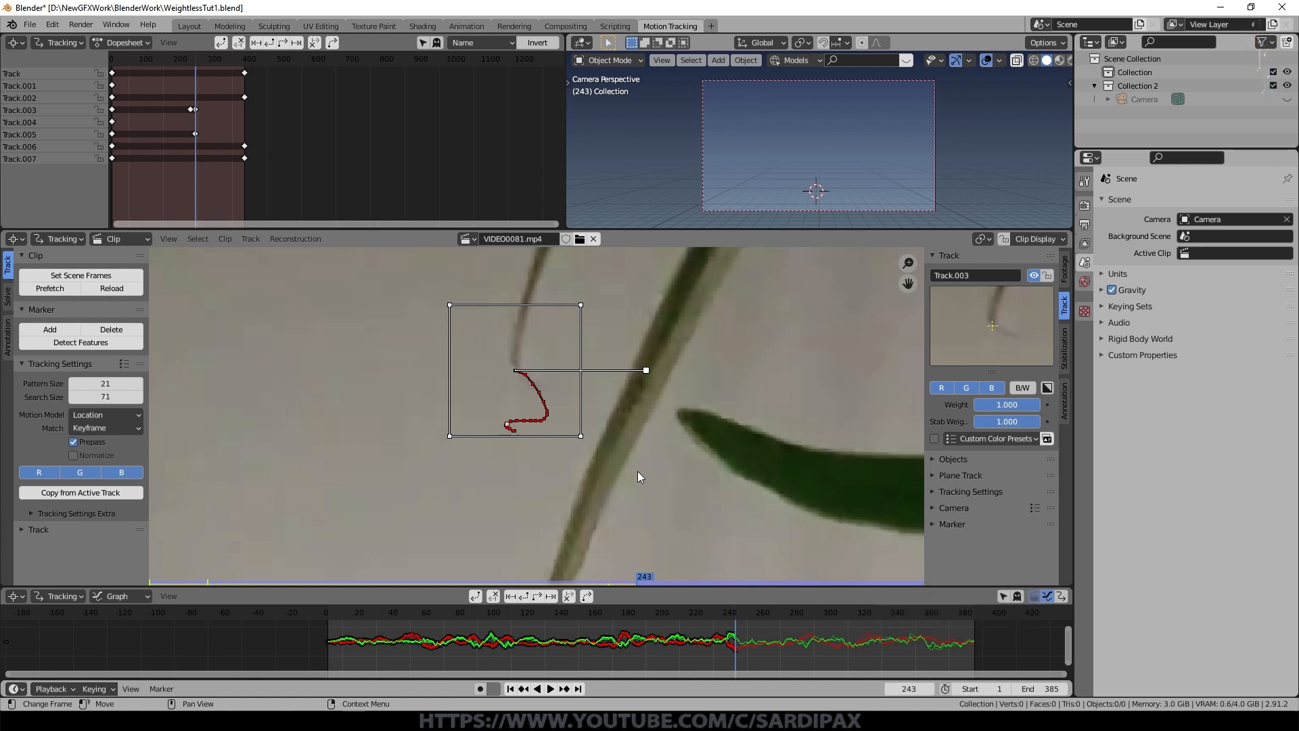
key("Right")
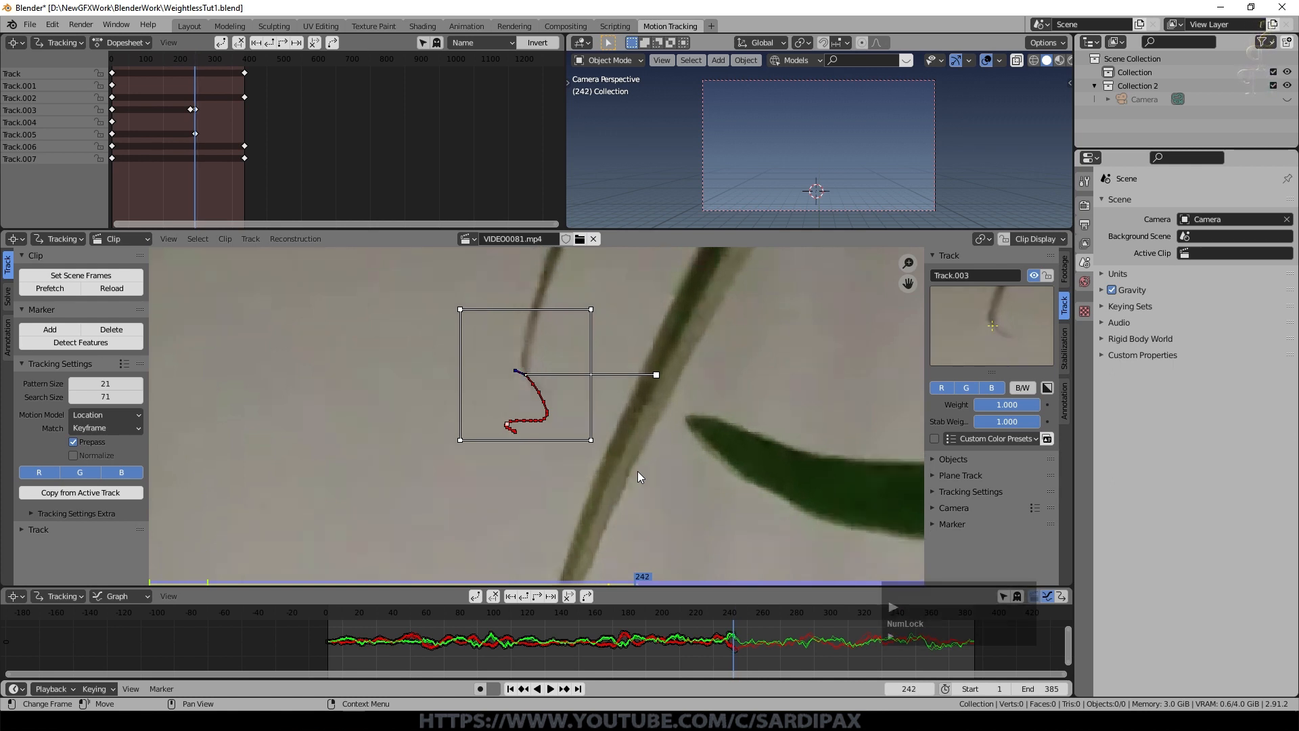
key("g")
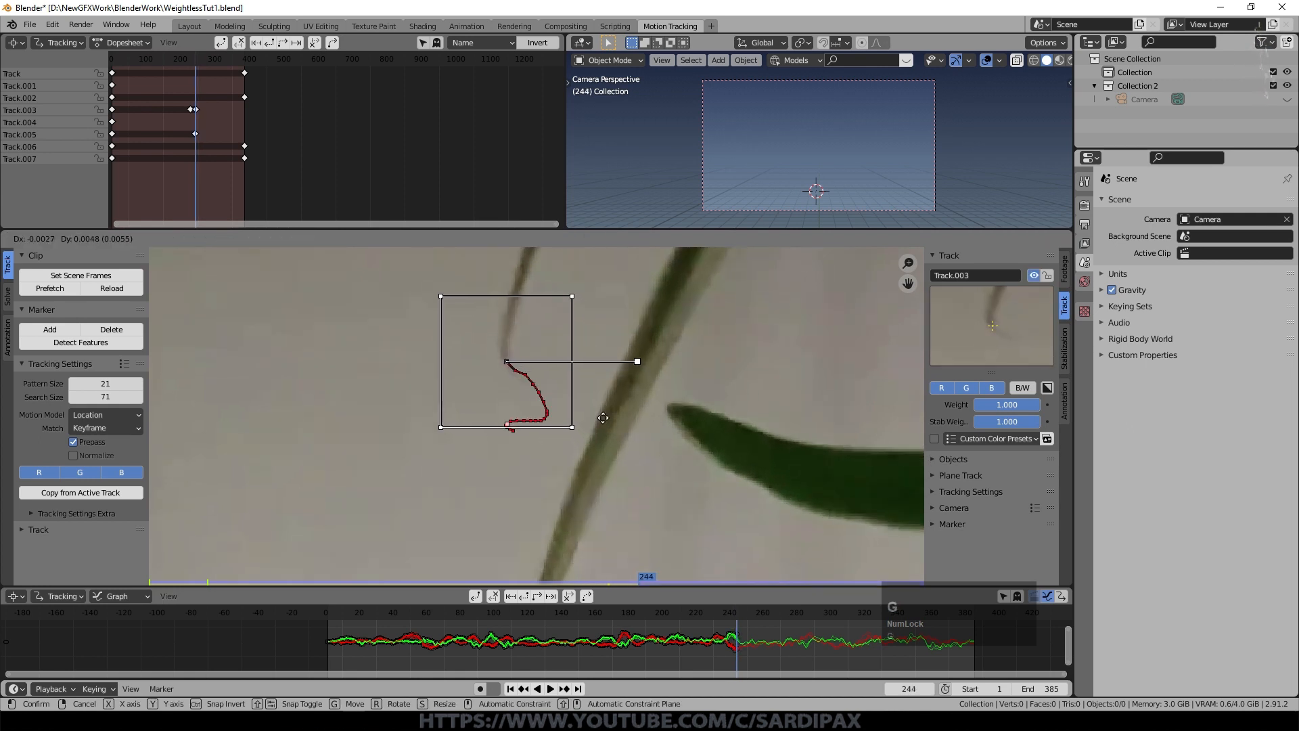
left_click(603, 417)
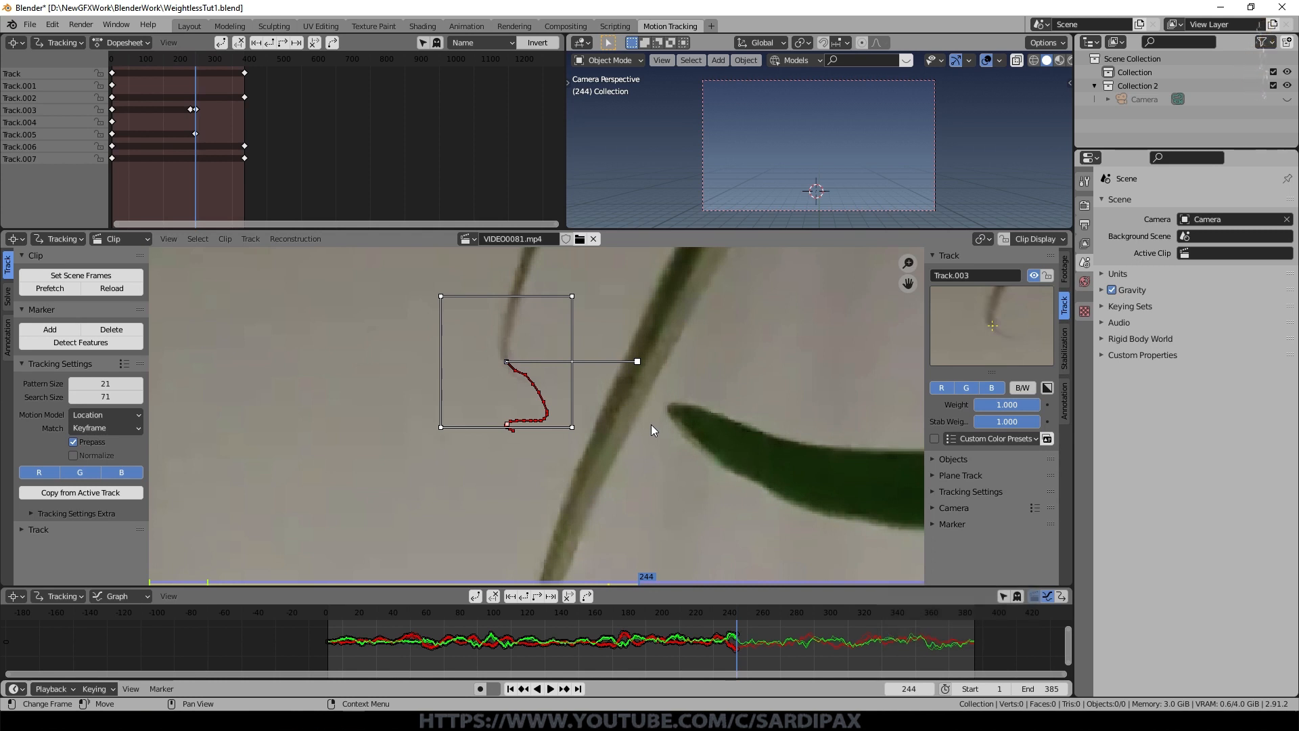
key("Num_Lock")
key("g")
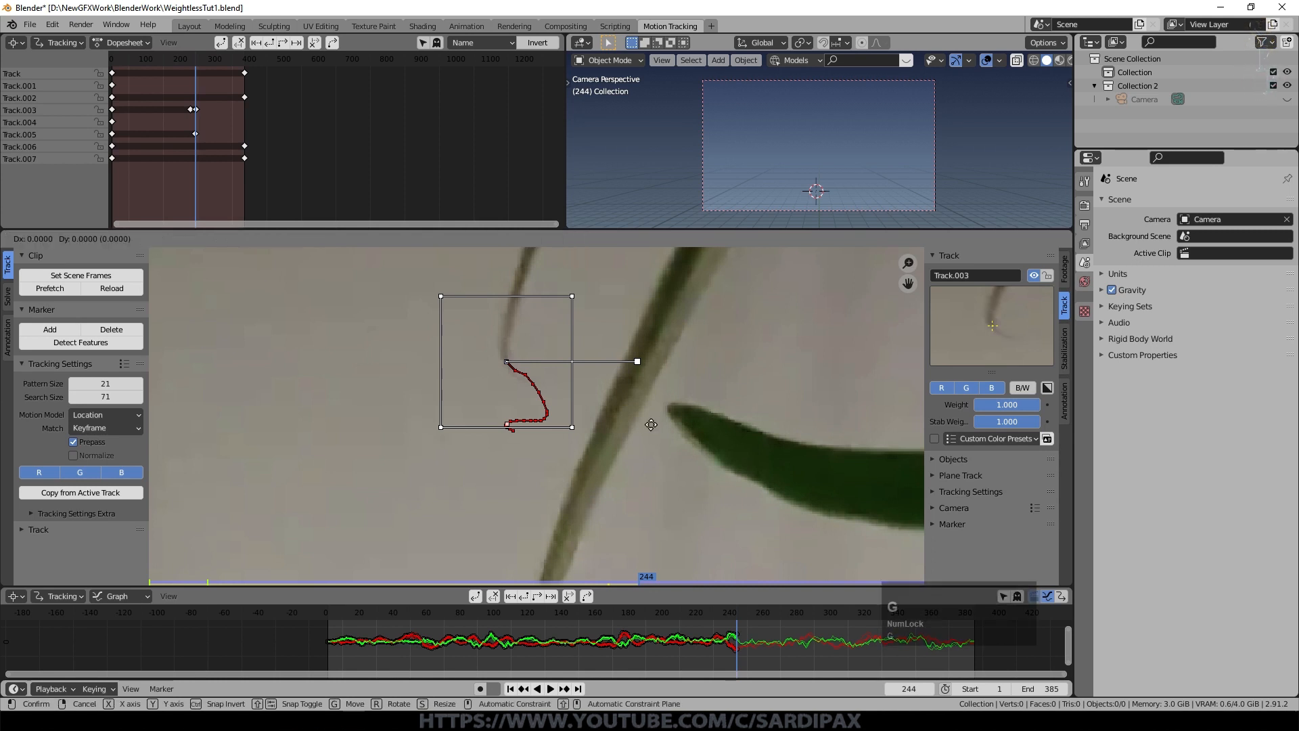
left_click(636, 435)
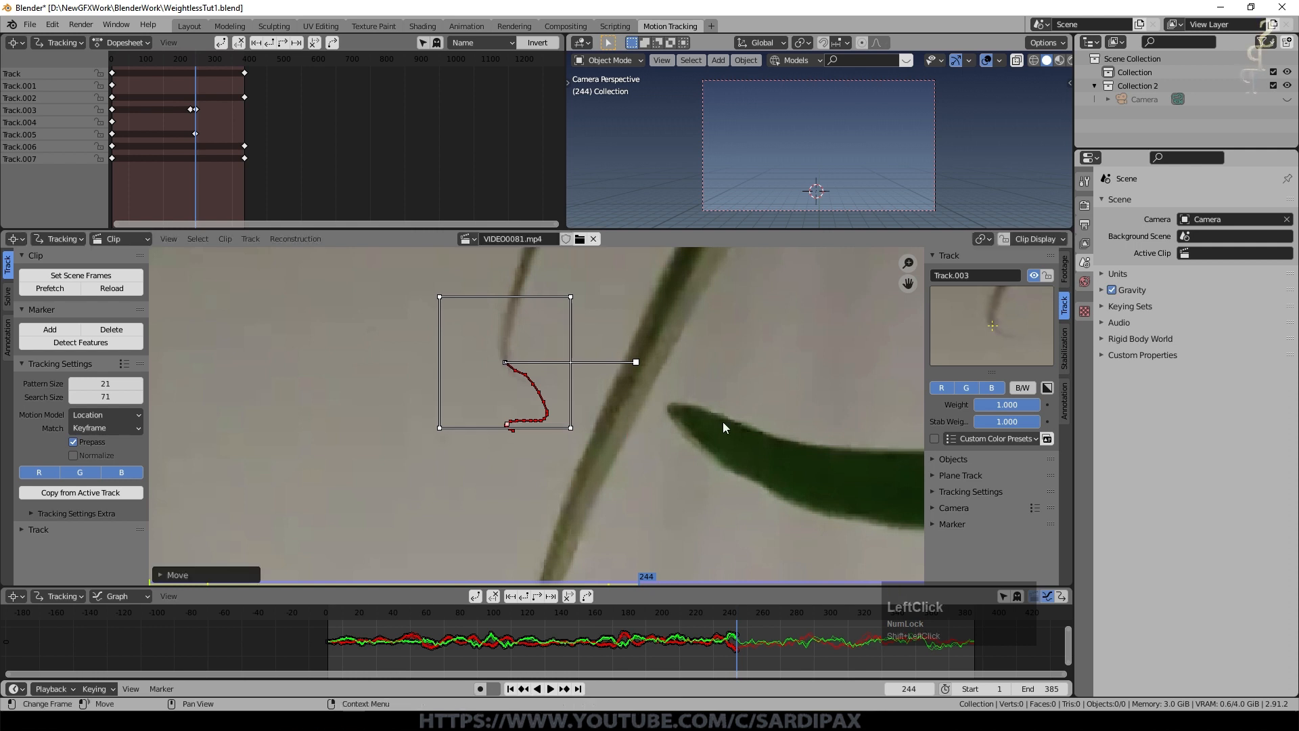
key("ctrl+t")
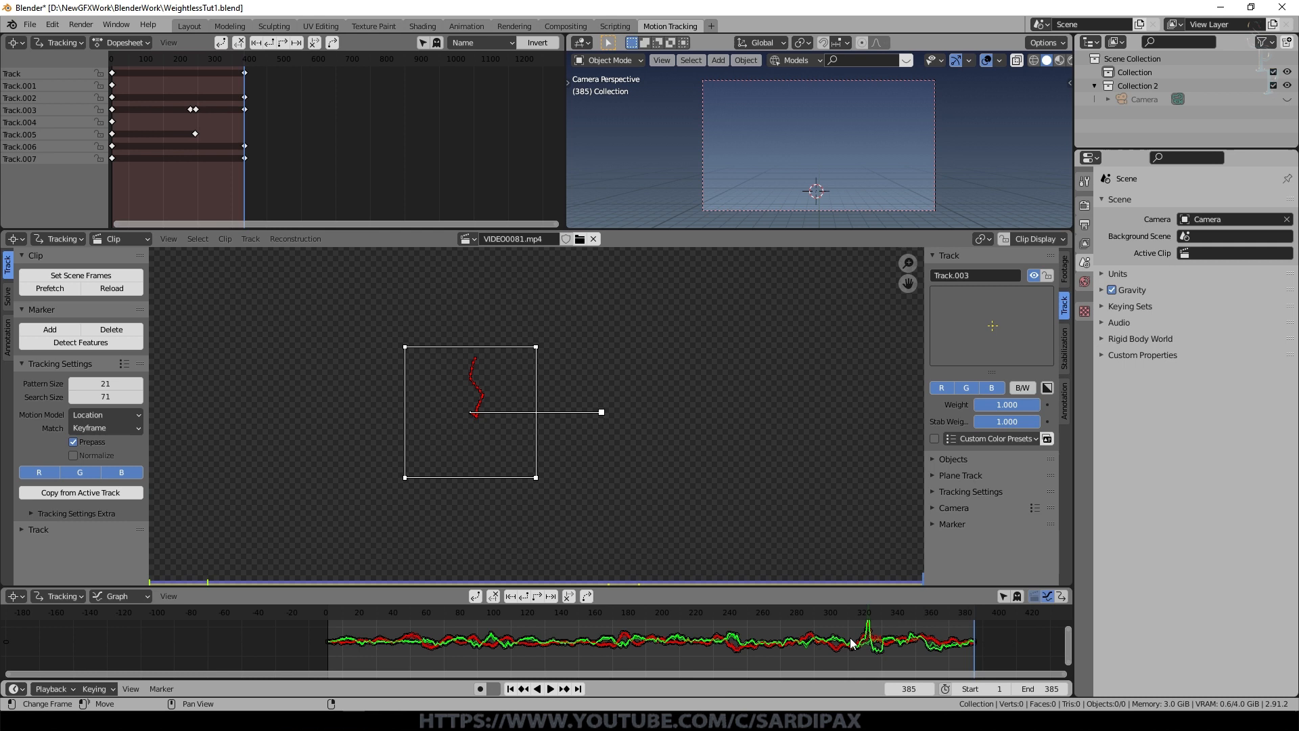
- Examine the stem-tip marker around the curve spike at frame 324, and scrub back to frame 240
mouse_move(870, 613)
left_mouse_down()
mouse_move(889, 614)
mouse_move(872, 614)
left_mouse_up()
scroll(527, 433, "down", 5)
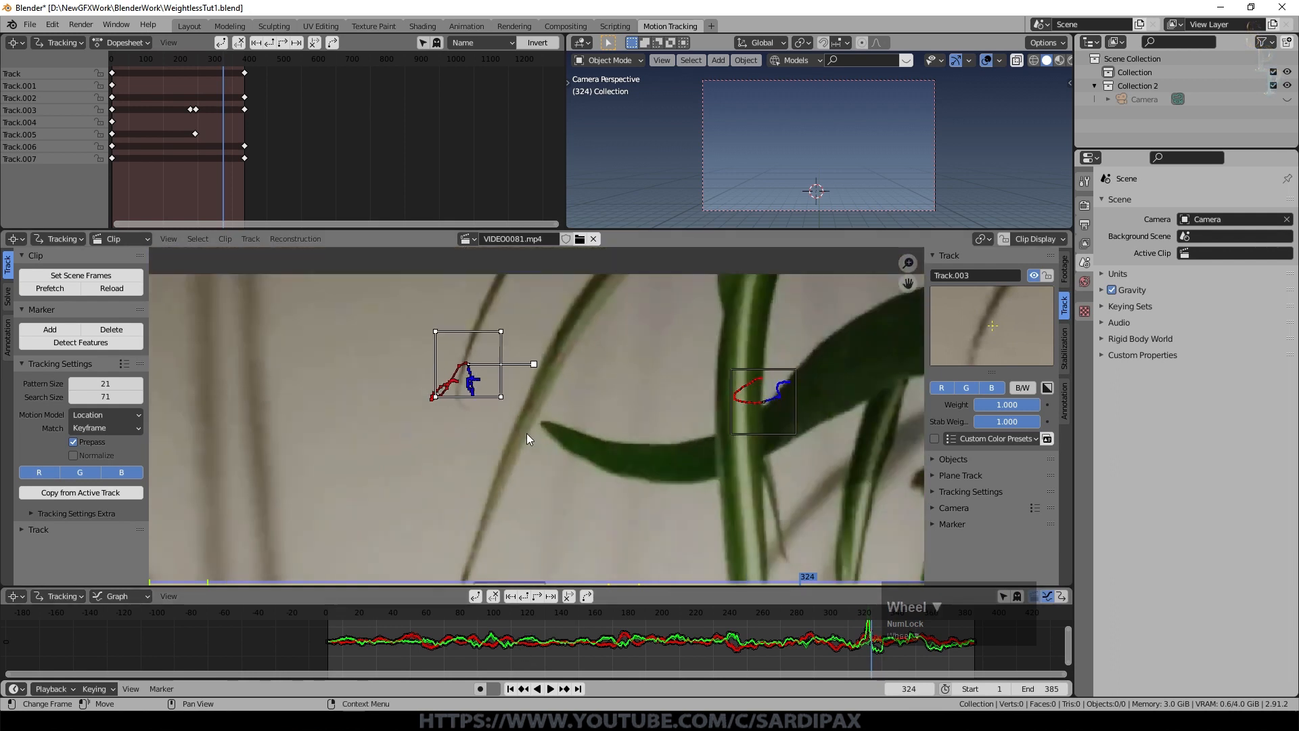
left_click_drag(834, 613, 729, 615)
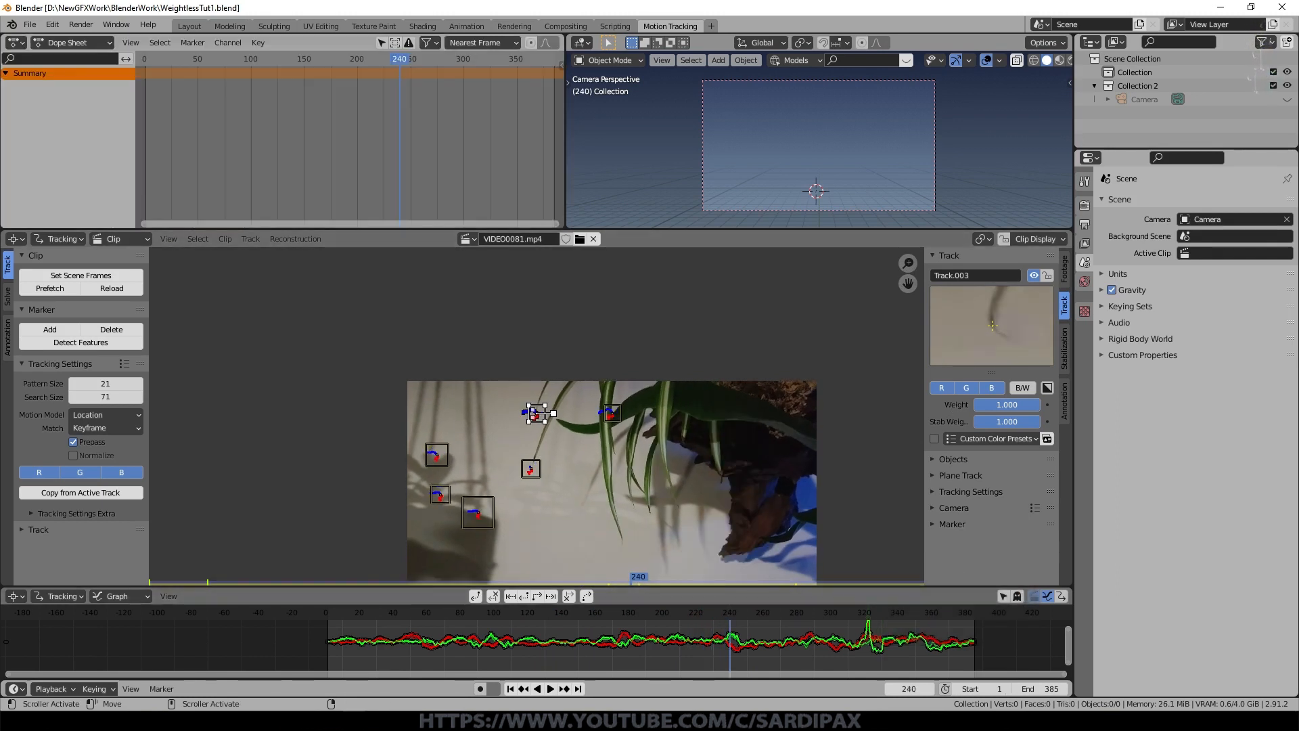
- Set the scene's end frame to 240
left_click(1056, 696)
type("24")
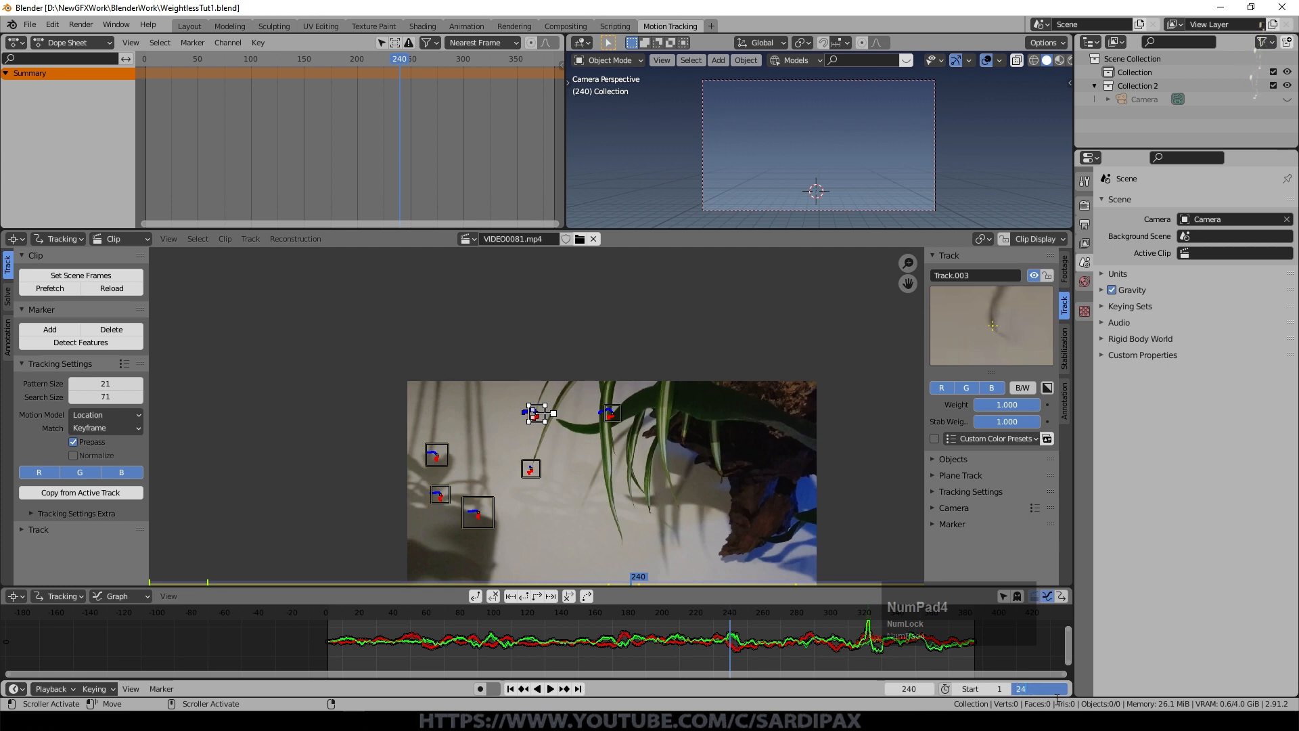
key("Return")
scroll(839, 636, "up", 2)
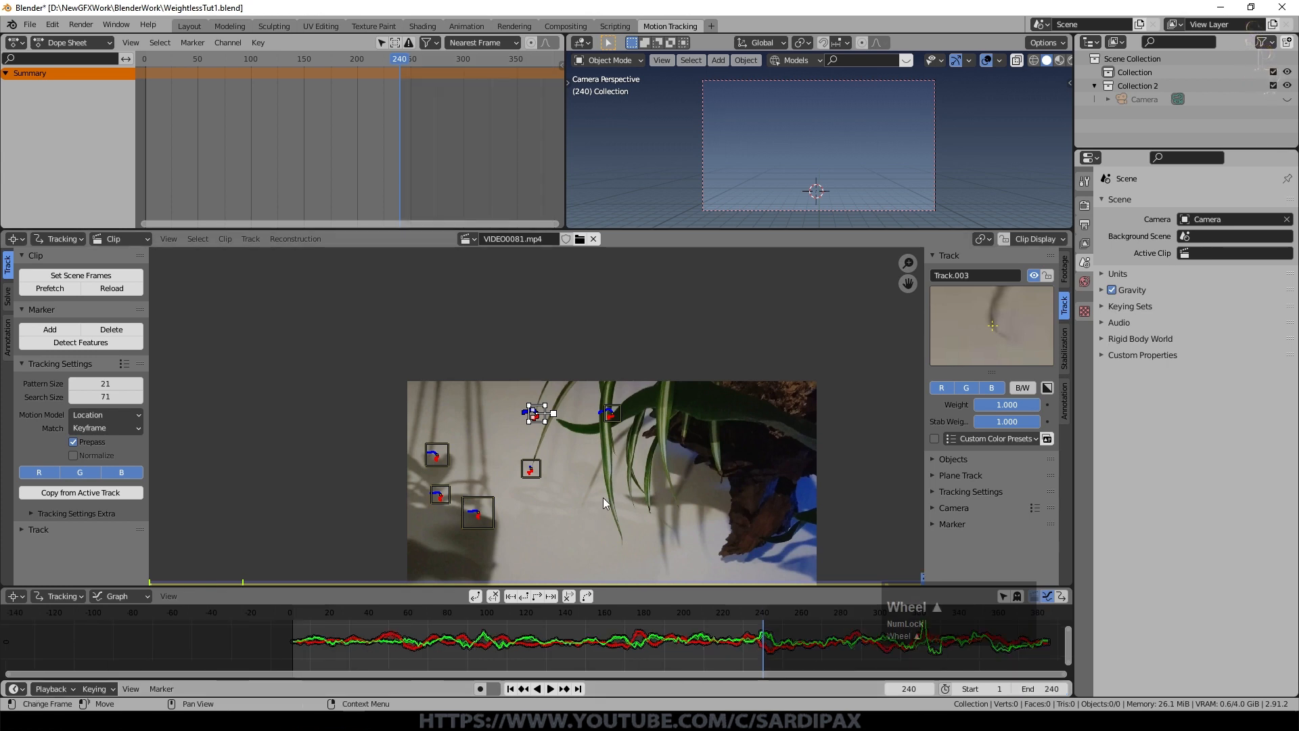
scroll(604, 501, "up", 2)
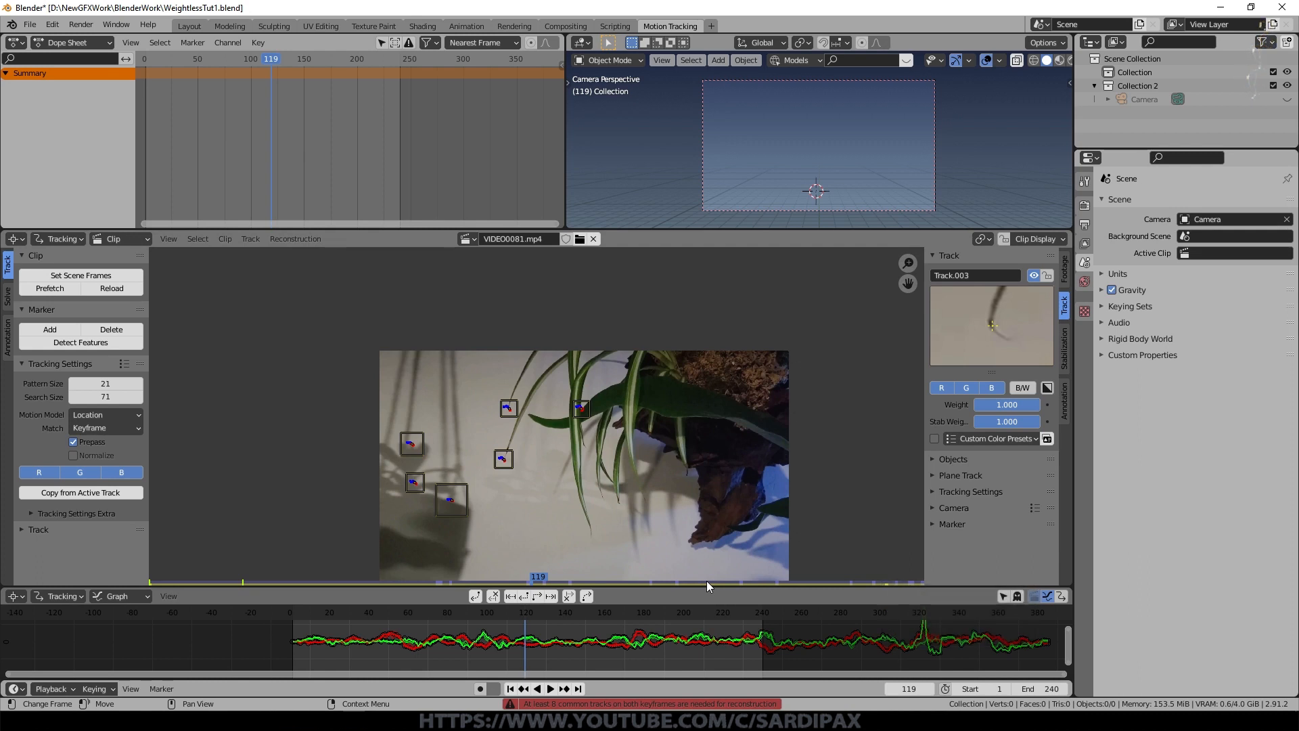
- Add a tracking marker at frame 1 on the edge of the shadow near the bottom of the footage and resize it
scroll(707, 580, "up", 1)
left_click(54, 330)
left_click(461, 557)
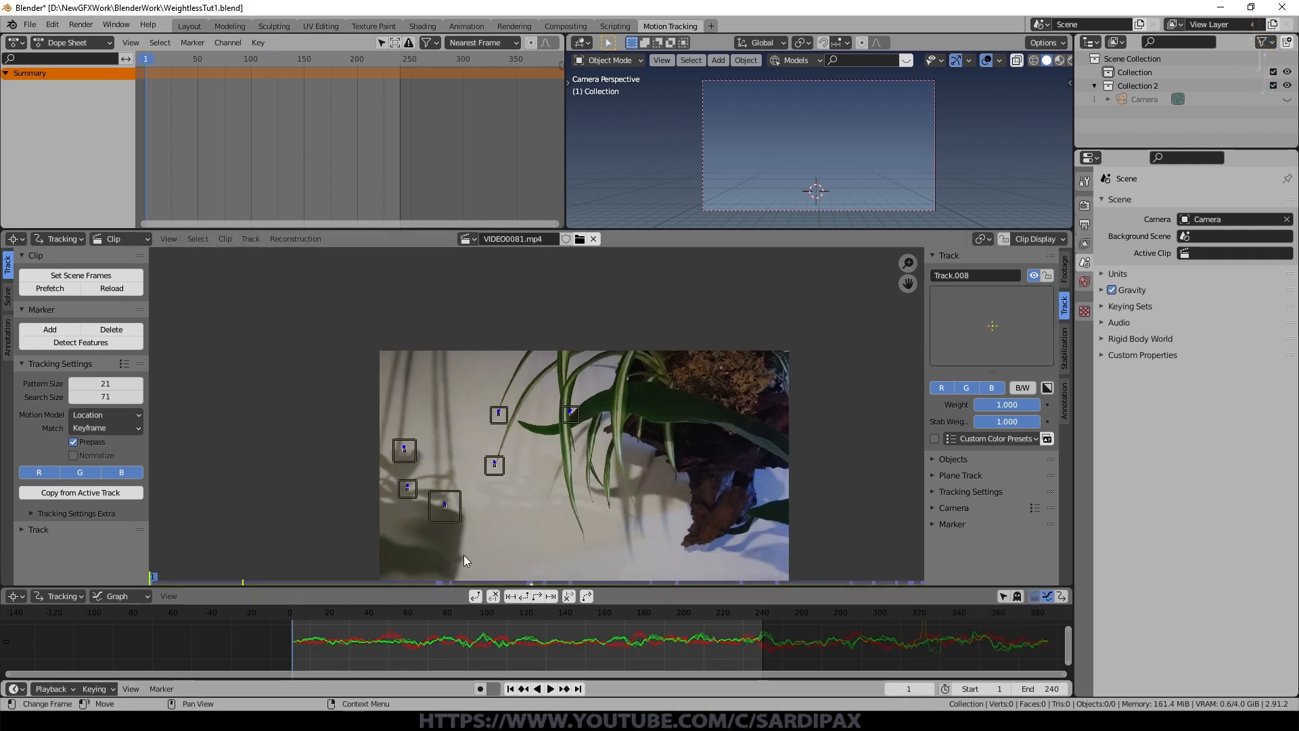
key("s")
left_click(467, 559)
- Add and resize a marker on the blue patch's dark edge beside the driftwood, and track both new markers forward
left_click(58, 333)
left_click(755, 471)
key("s")
left_click(751, 467)
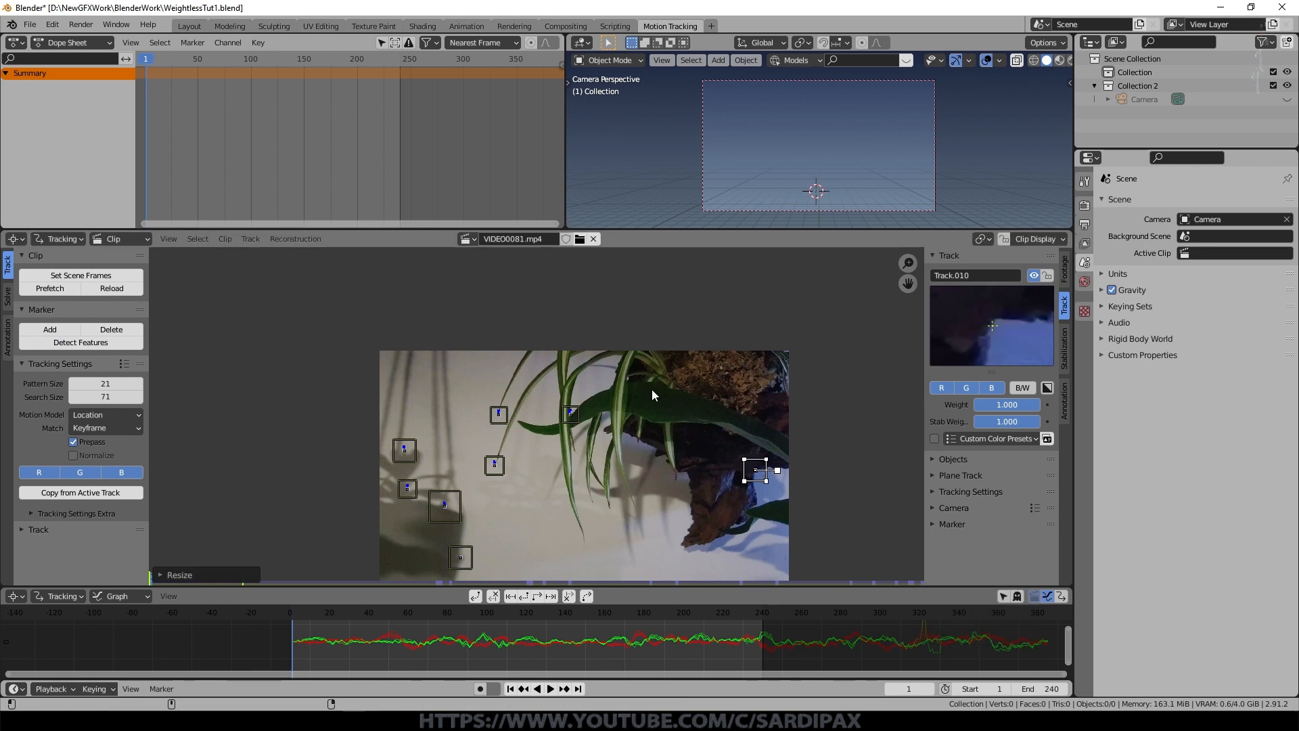
left_click(461, 558, "shift")
key("ctrl+t")
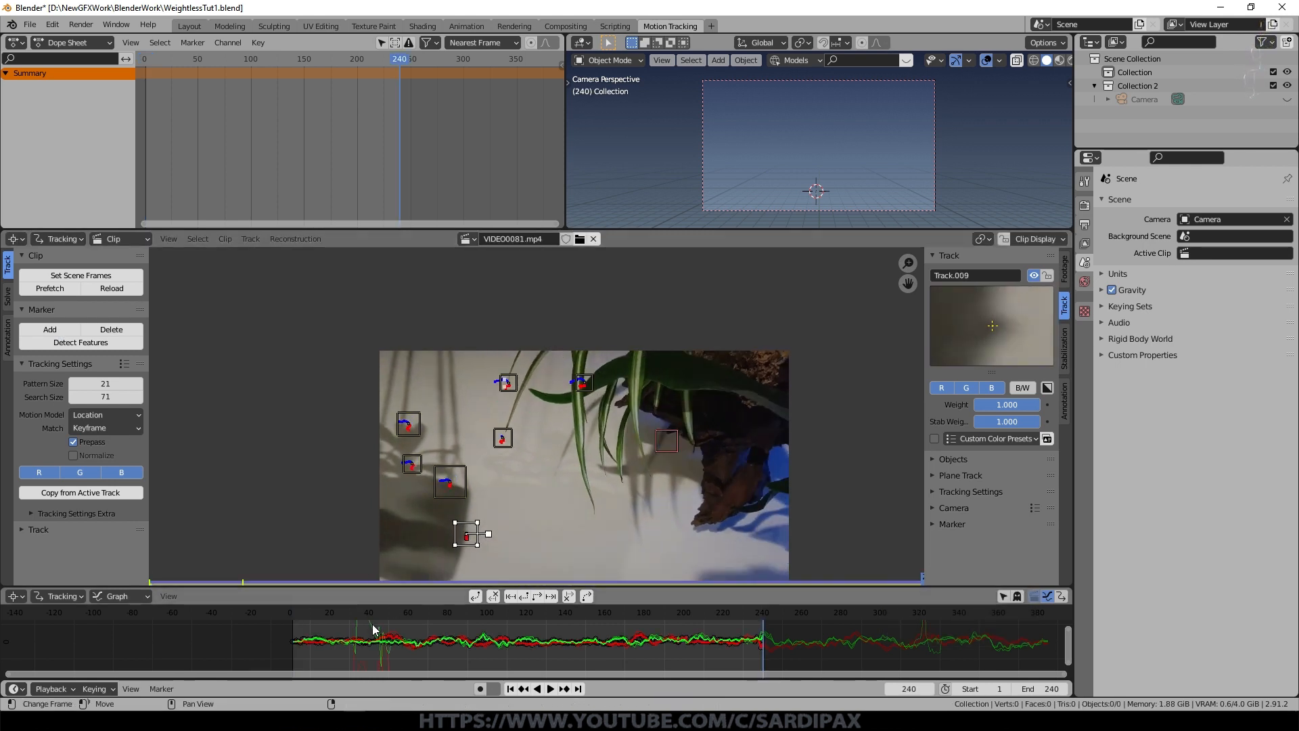
- Examine the tracking curves of the blue-patch marker in the enlarged graph, especially the spikes in the early frames
left_click(667, 448)
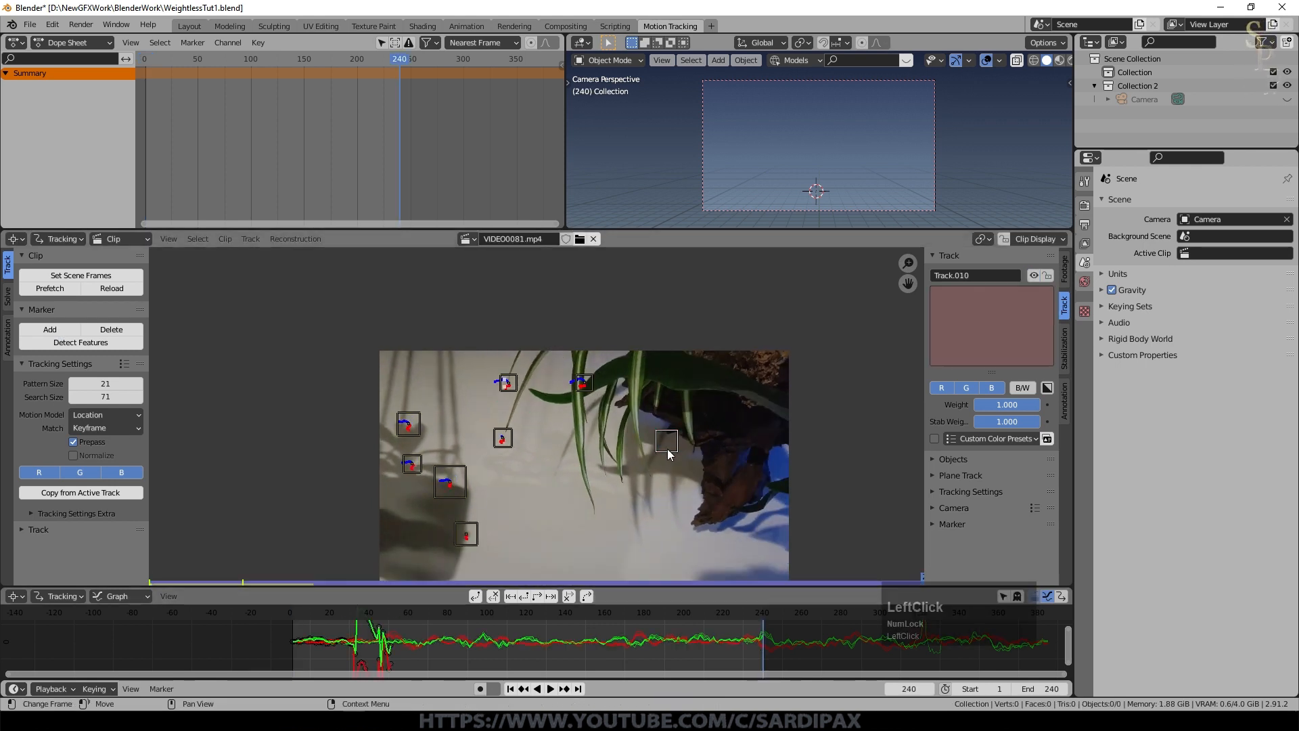
left_click_drag(400, 586, 395, 512)
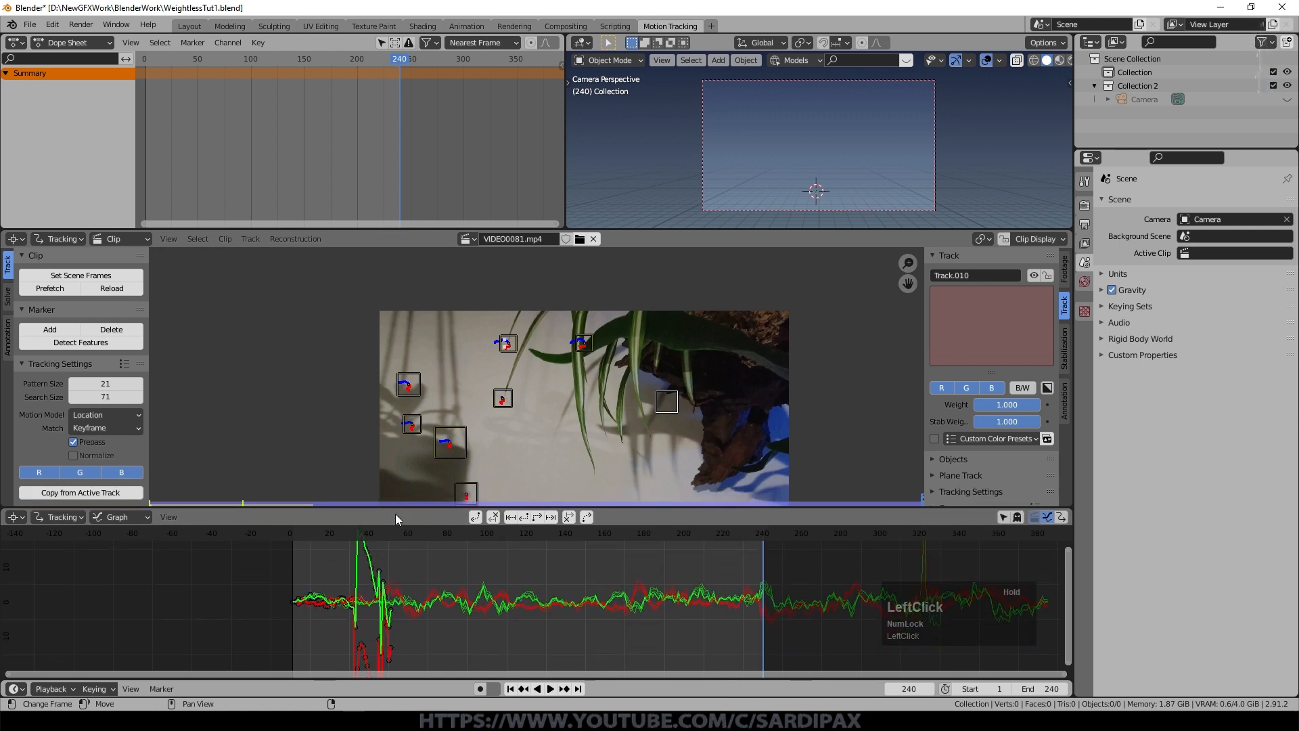
scroll(440, 575, "up", 3)
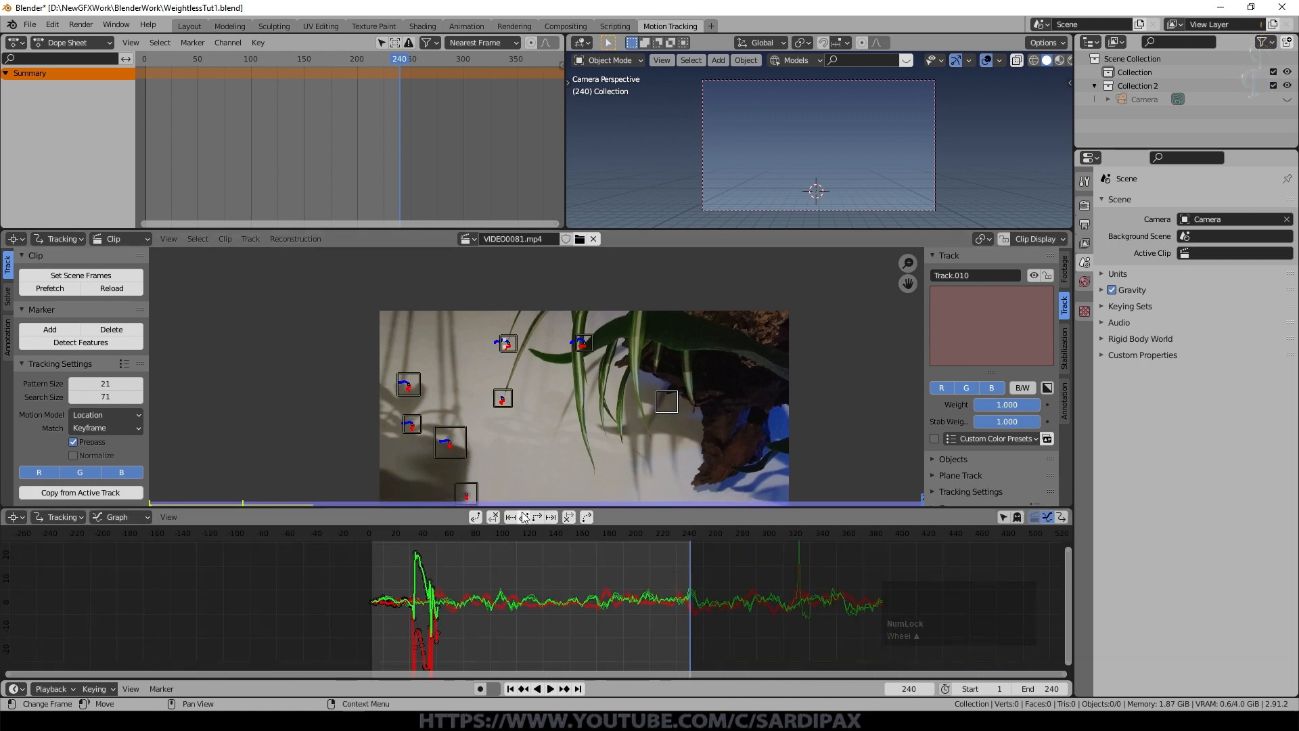
left_click_drag(524, 509, 523, 592)
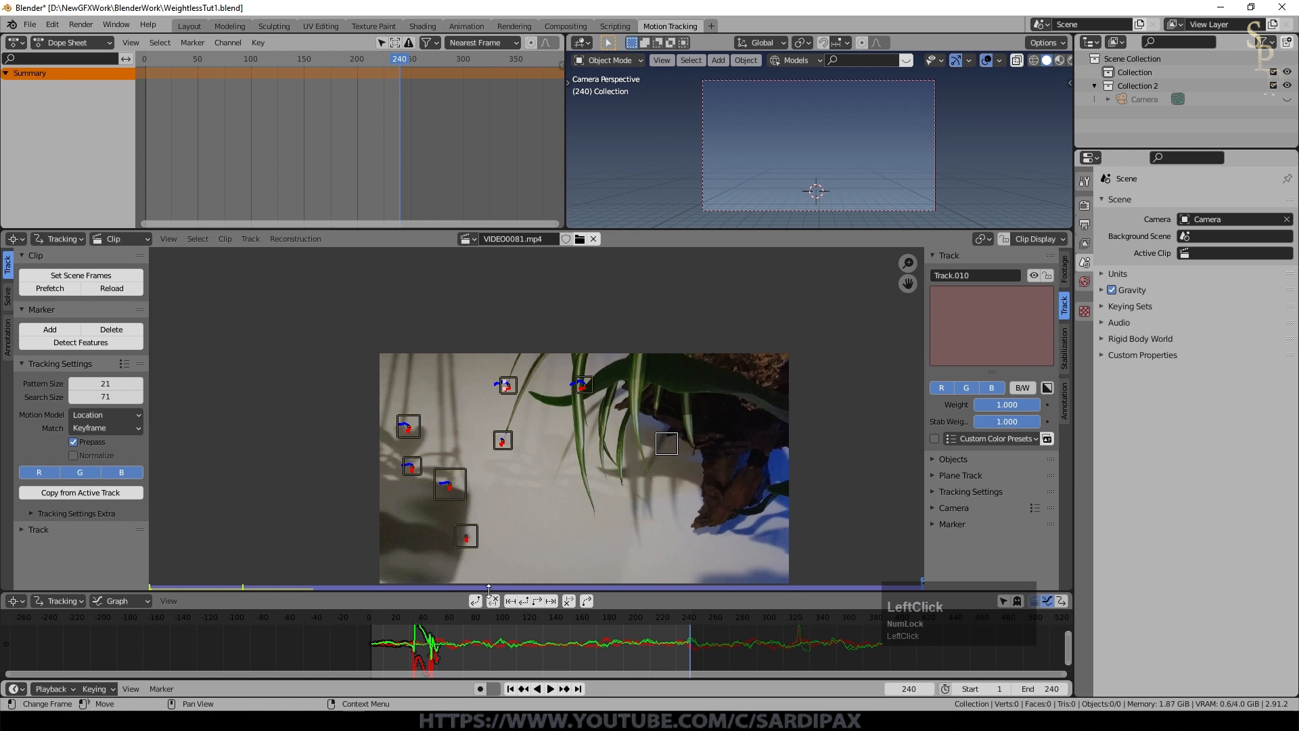
- Clear the blue-patch marker's path at frame 1 and retrack it forward from a point slightly further right on the dark edge
left_click(513, 689)
left_click(250, 239)
left_click(317, 312)
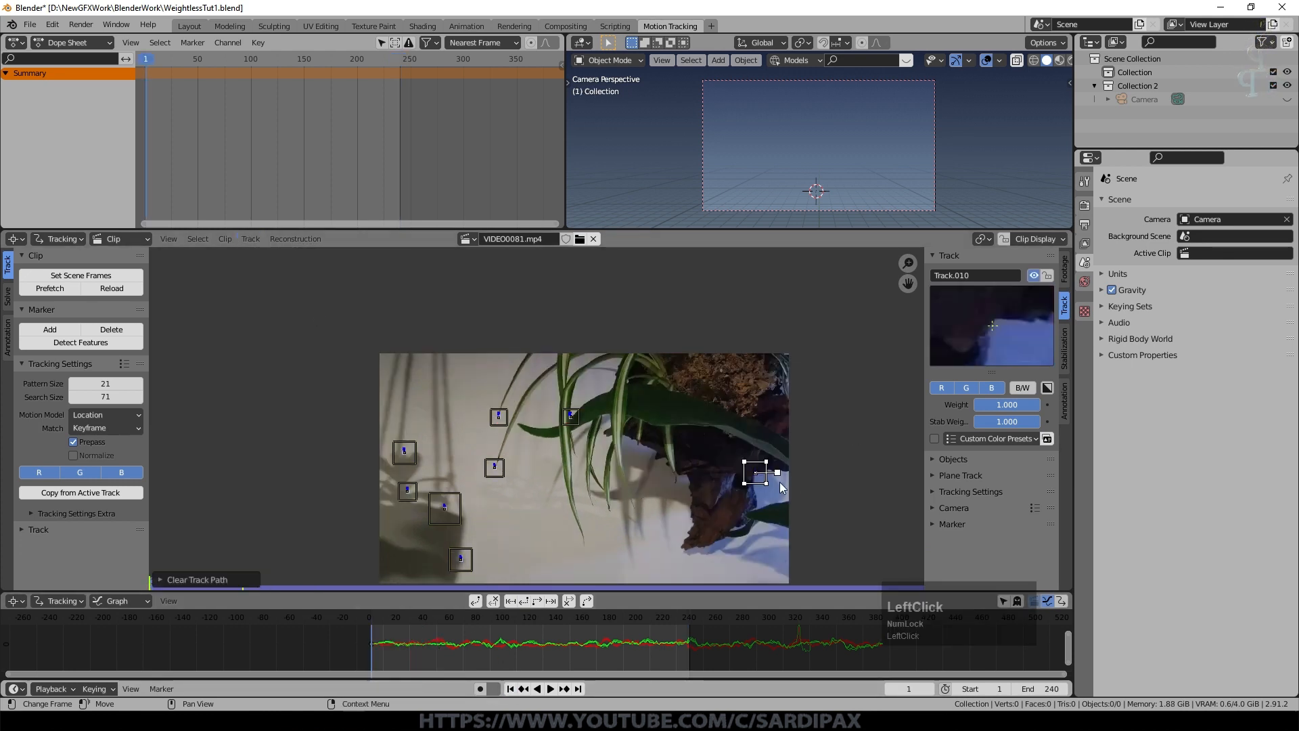
key("g")
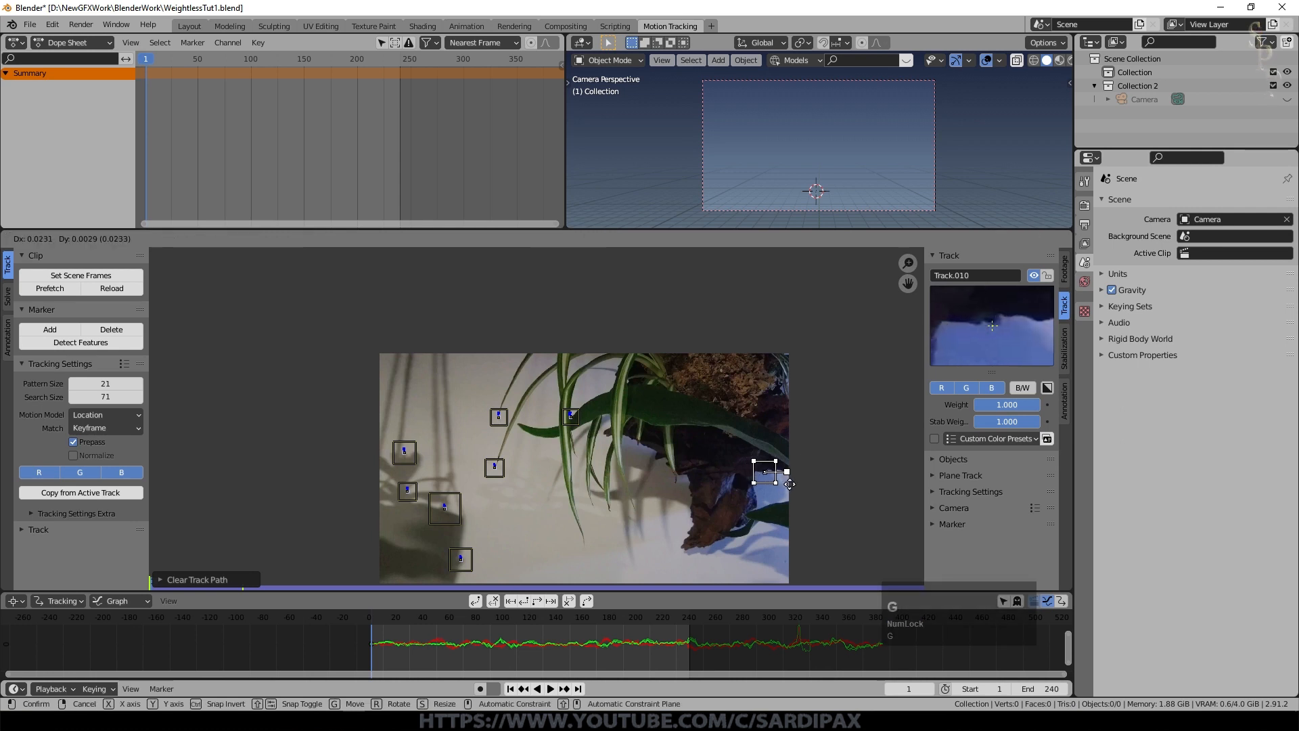
left_click(791, 482)
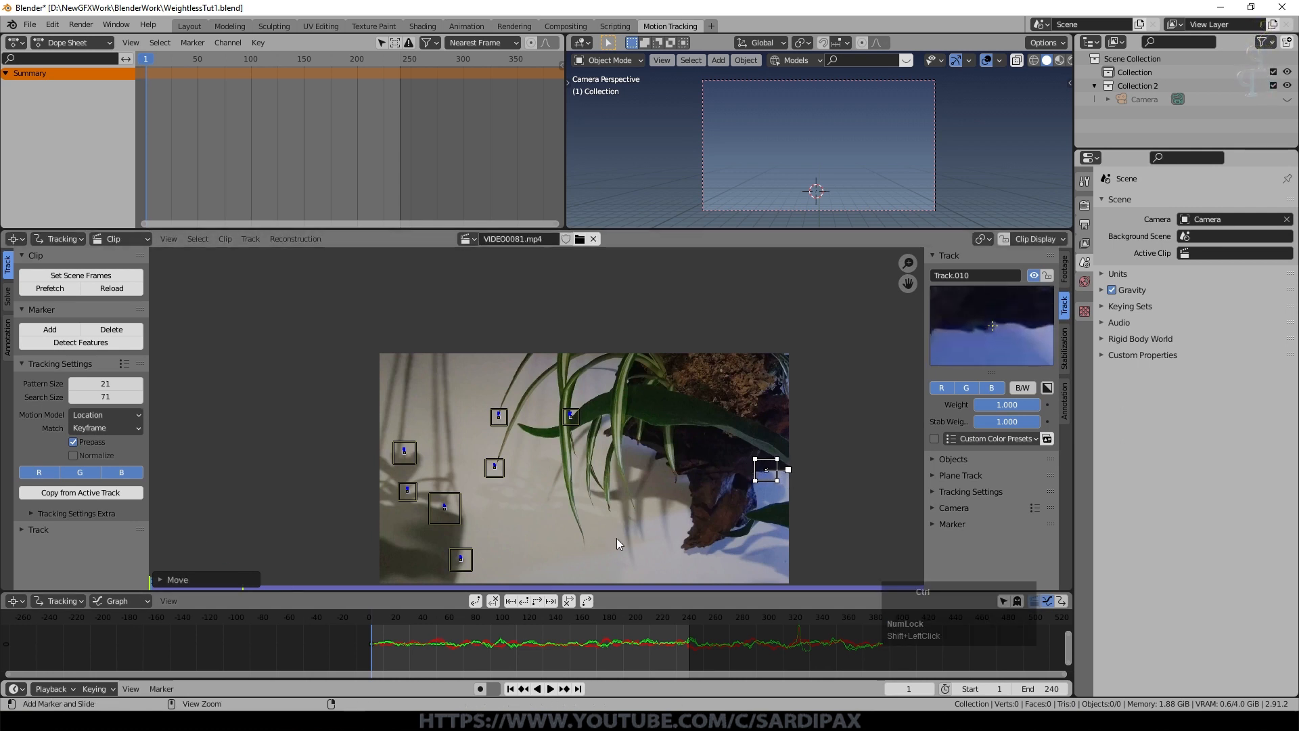
key("ctrl+t")
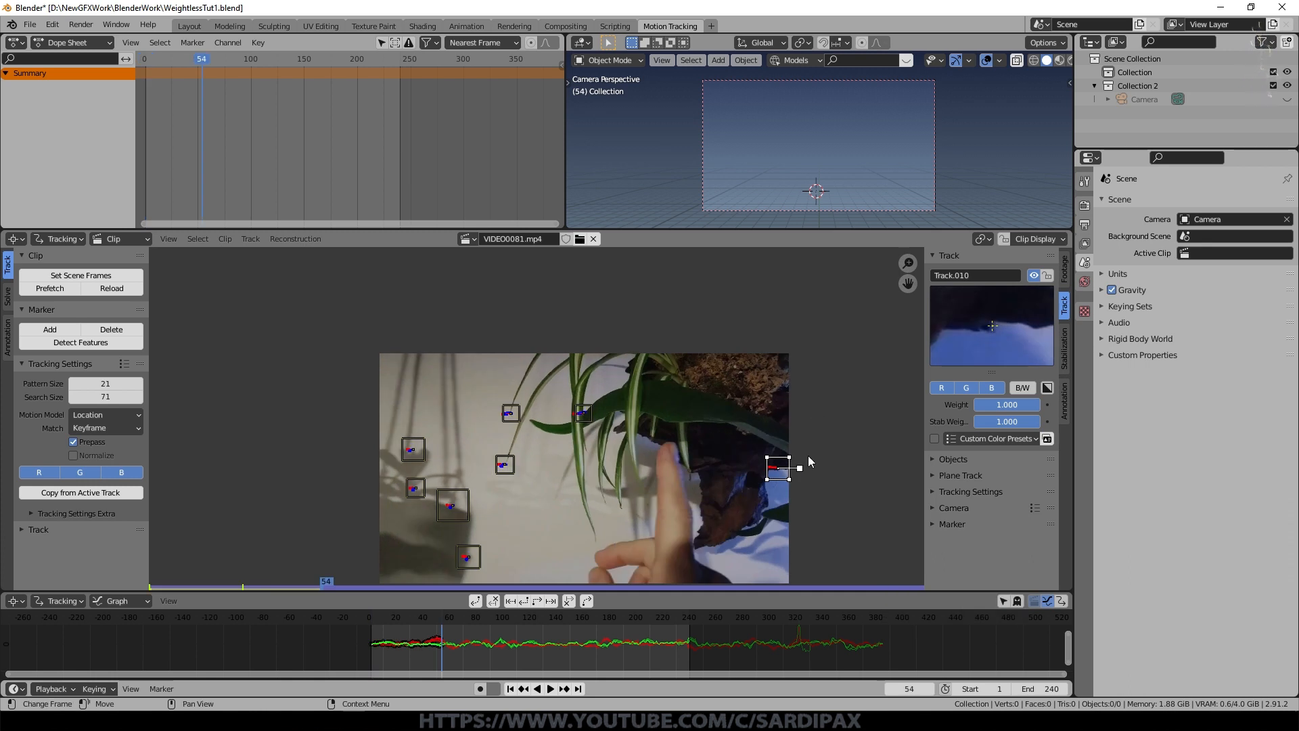
- Examine the blue-patch marker in close-up near the footage's right edge, stepping through the frames around 54
scroll(799, 465, "up", 2)
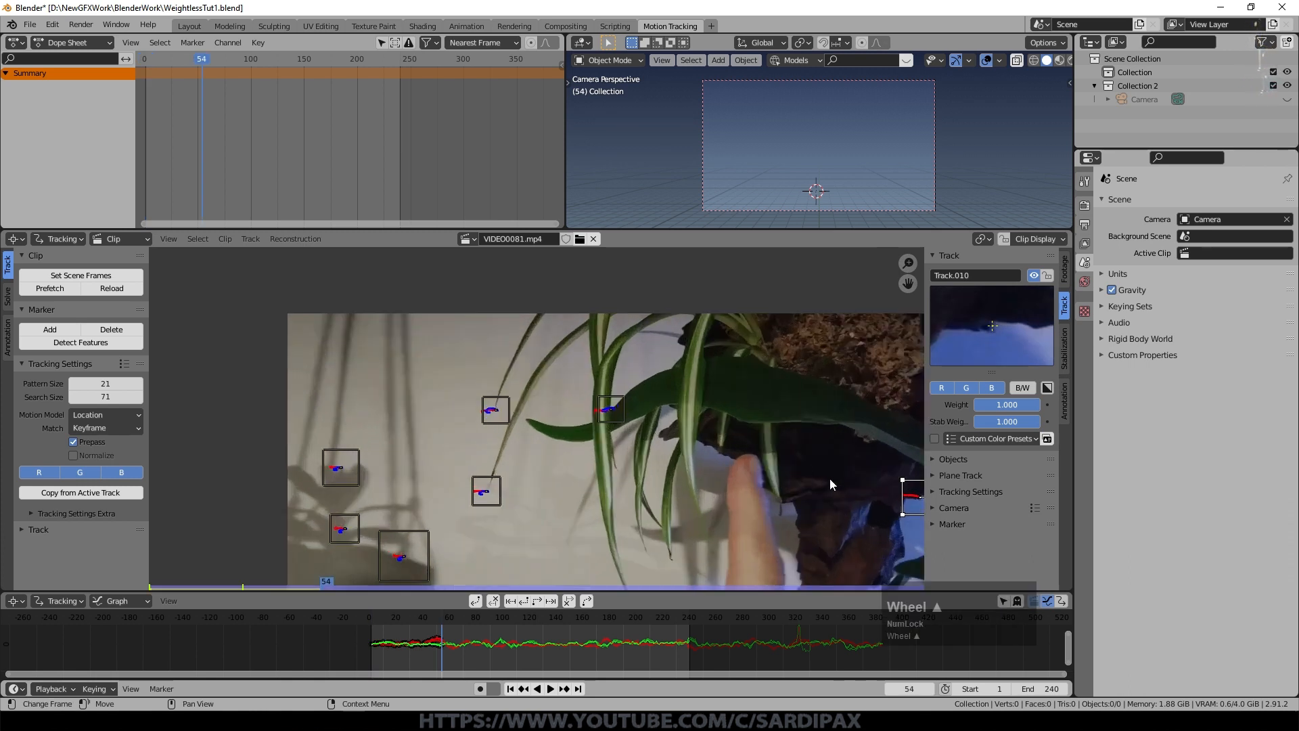
middle_click_drag(835, 487, 603, 444, "shift")
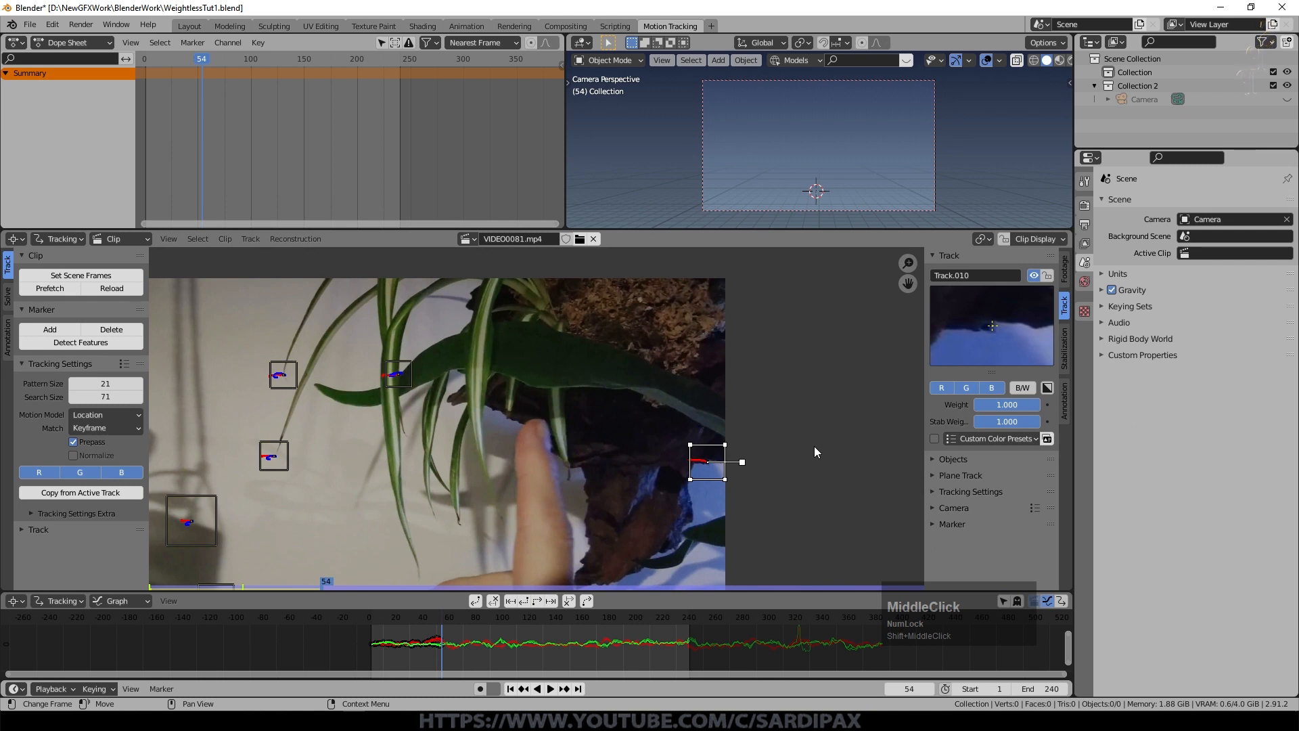
key("Right")
key("Right")
key("Right")
key("Right")
key("Right")
key("Right")
key("Right")
key("Right")
key("Left")
key("Left")
key("Left")
key("Left")
key("Left")
key("Left")
key("Left")
key("Left")
key("Left")
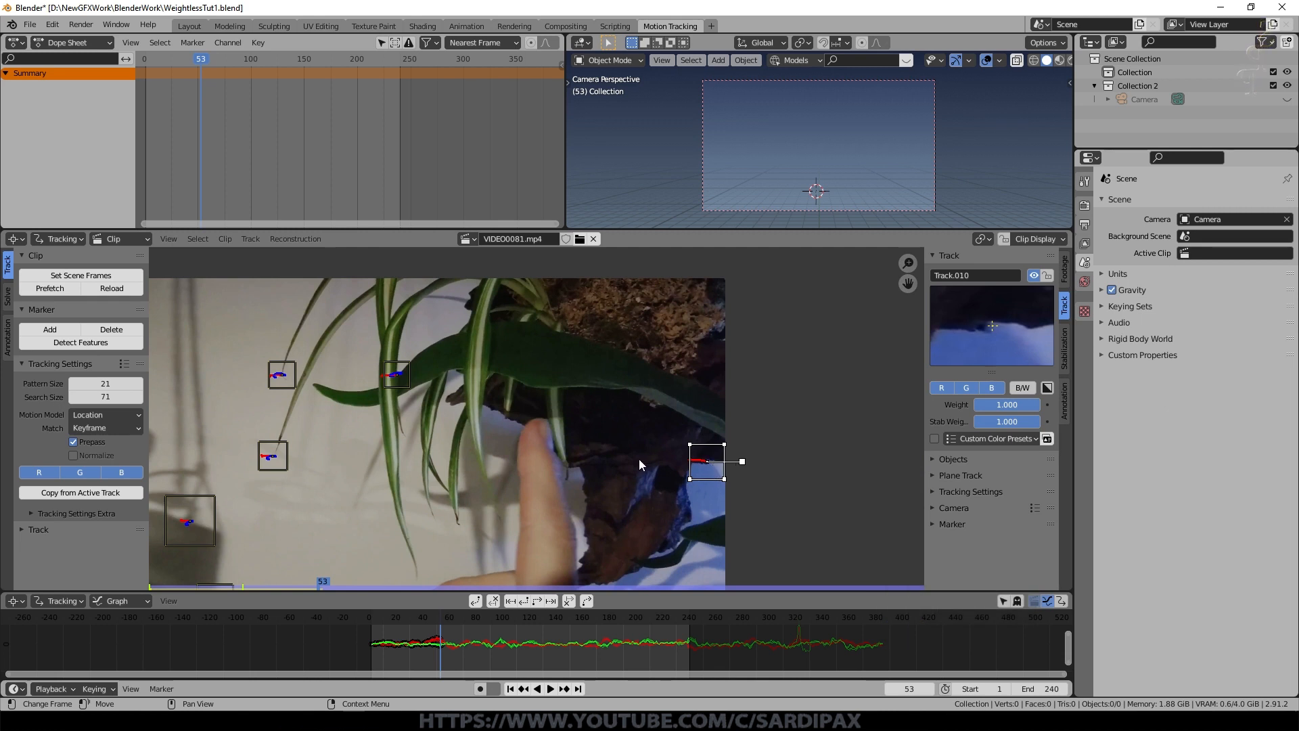
- Clear the blue-patch marker's path at frame 1, shrink it to about 0.56 of its size, and retrack it forward
left_click(511, 688)
left_click(250, 239)
left_click(282, 314)
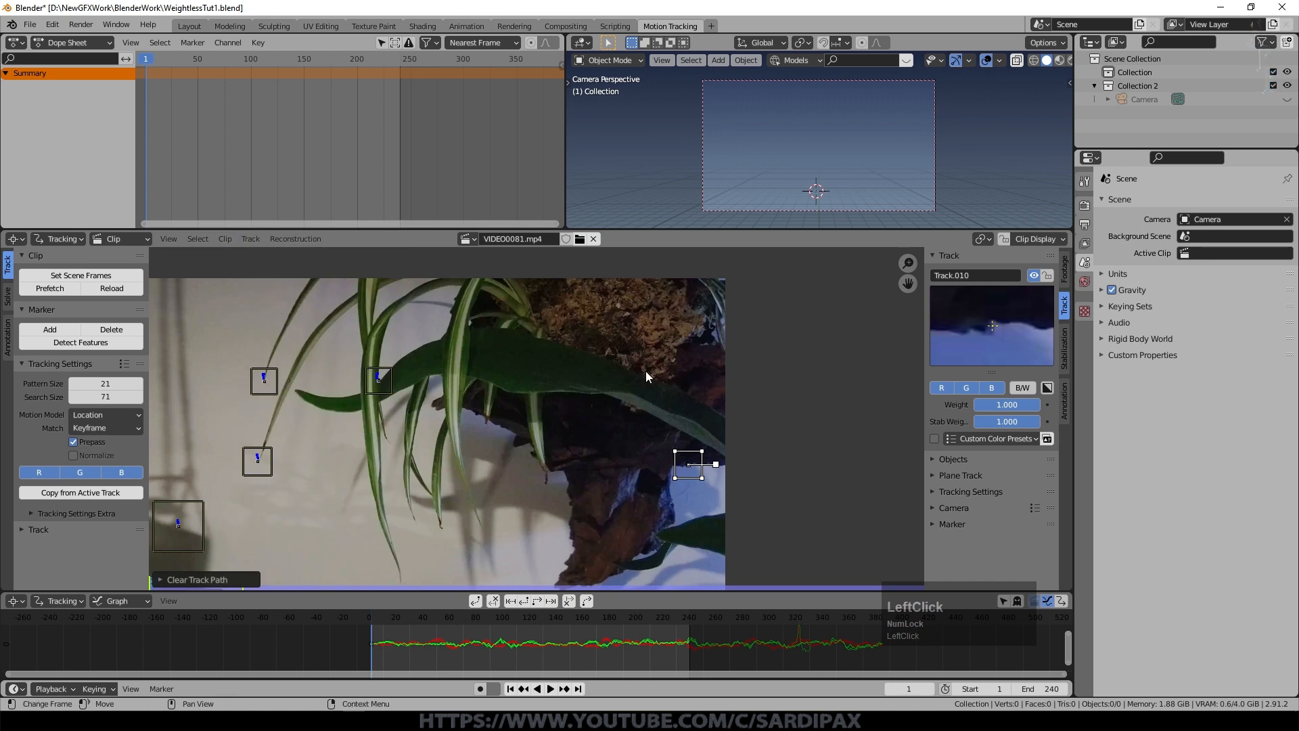
key("s")
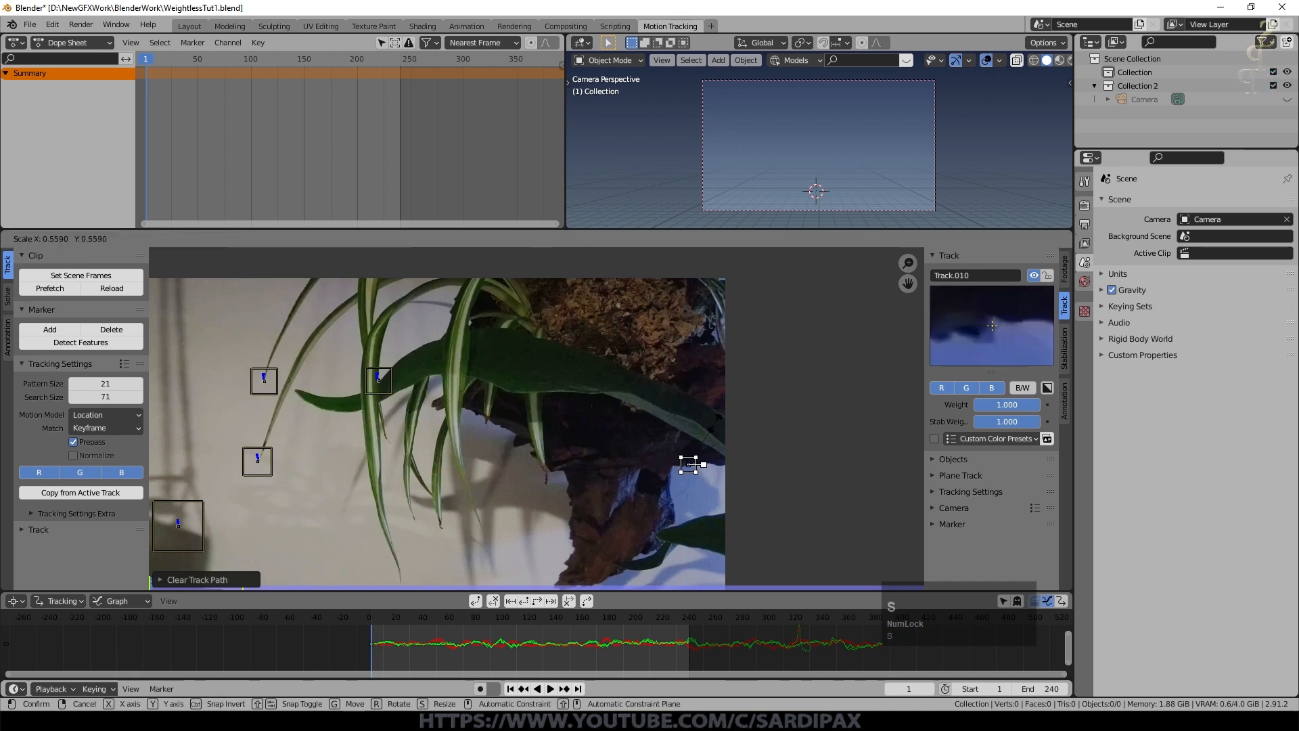
left_click(712, 420)
key("ctrl+t")
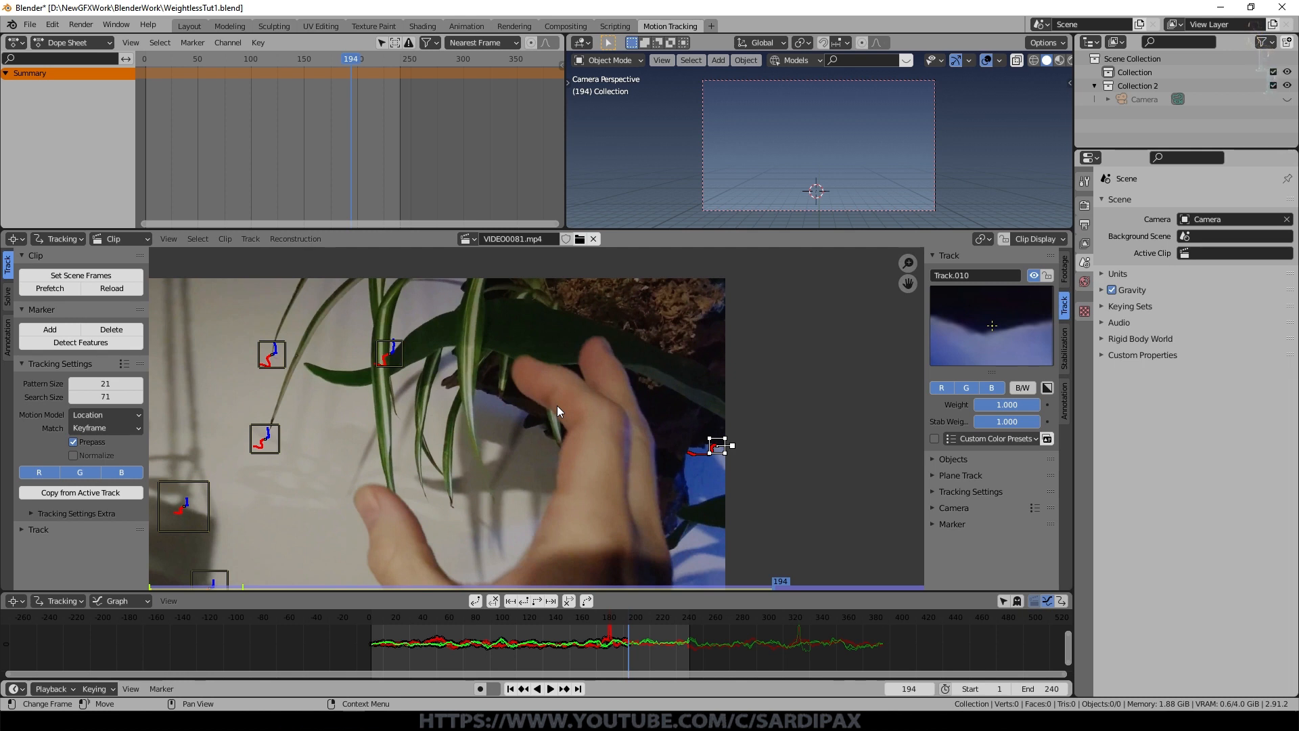
- Step back through frames 194 to 178 to examine where the blue-patch marker drifts as the hand passes, stopping at frame 180
key("Left")
key("Left")
key("Left")
key("Left")
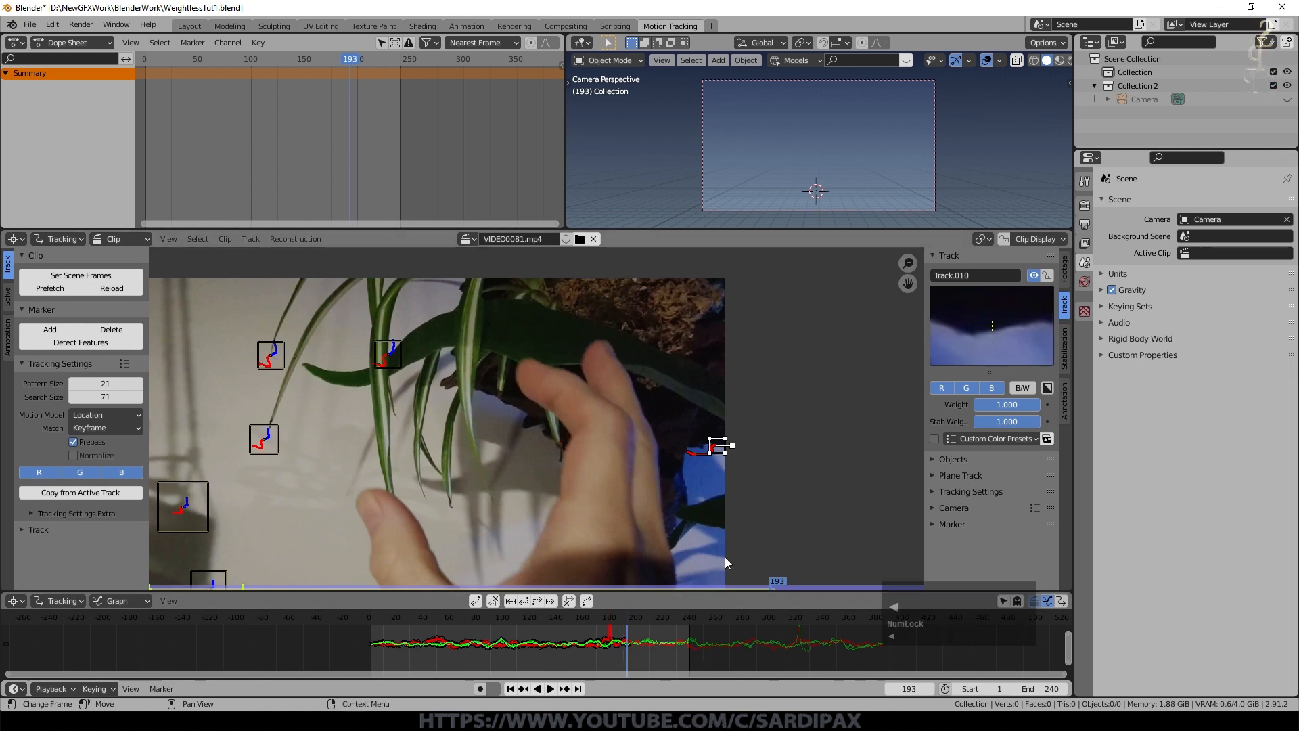
key("Left")
key("Left")
key("Left")
key("Left")
key("Left")
key("Left")
key("Left")
key("Left")
key("Left")
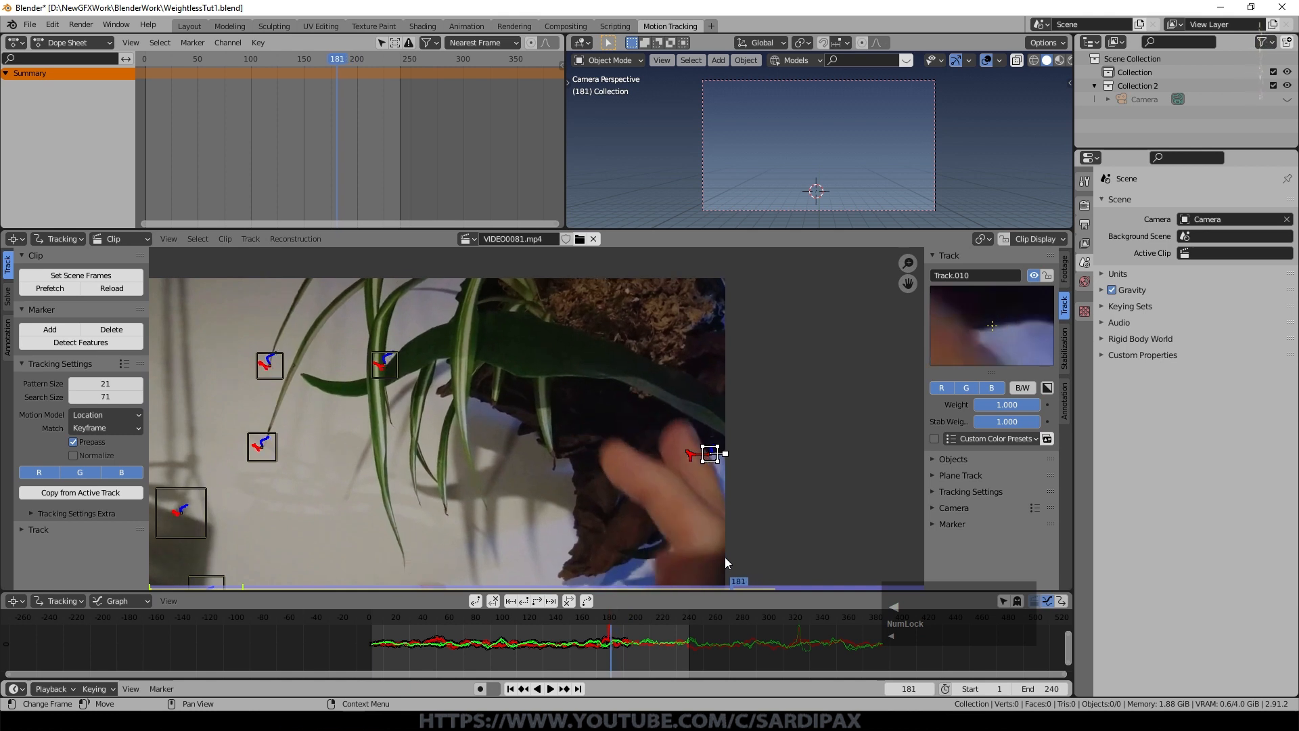
key("Left")
key("Left")
key("Left")
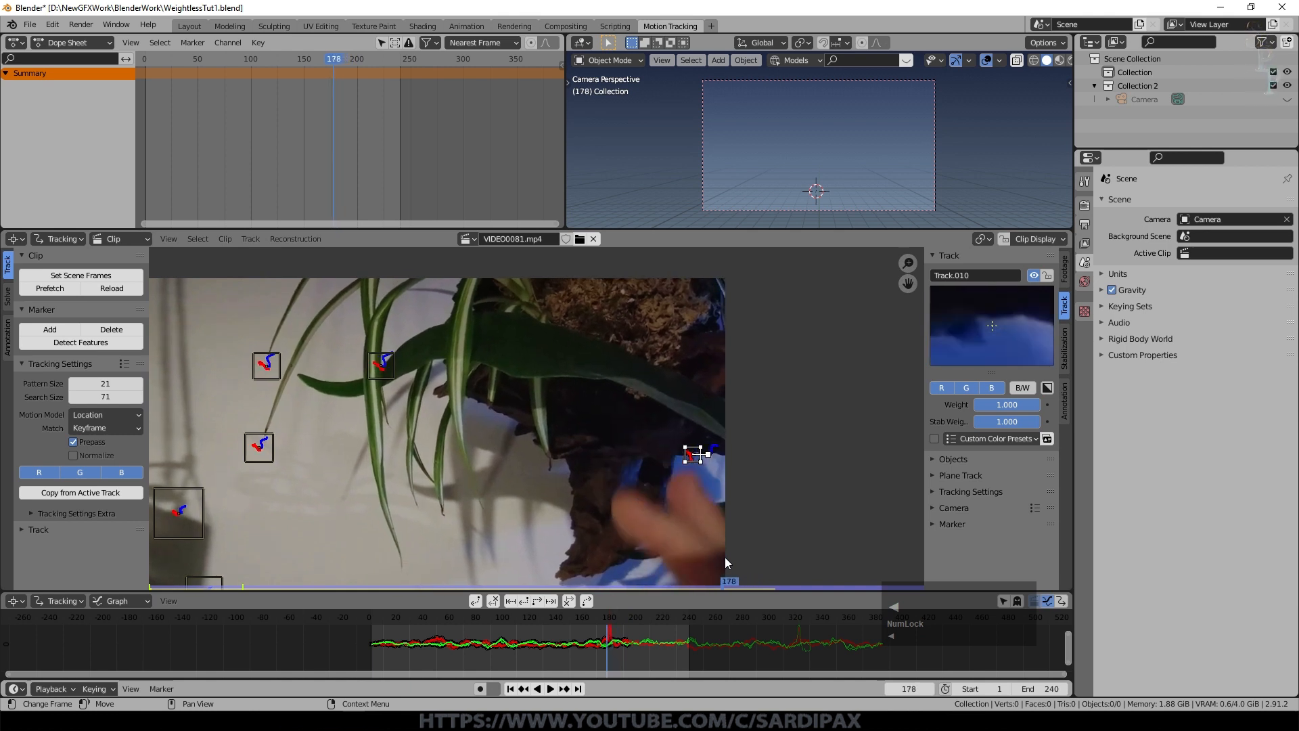
key("Right")
key("Right")
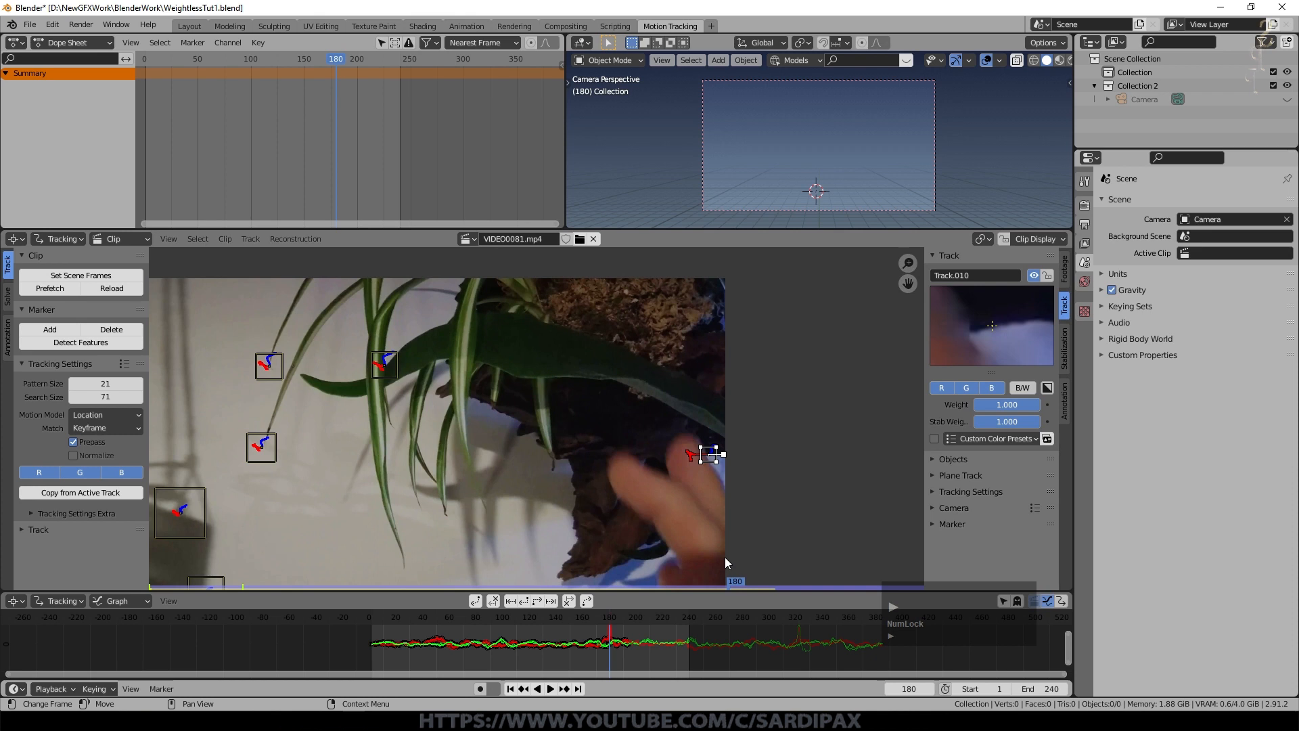
- Move the drifted blue-patch marker left to its estimated original spot behind the finger at frames 180, 181 and 182
key("g")
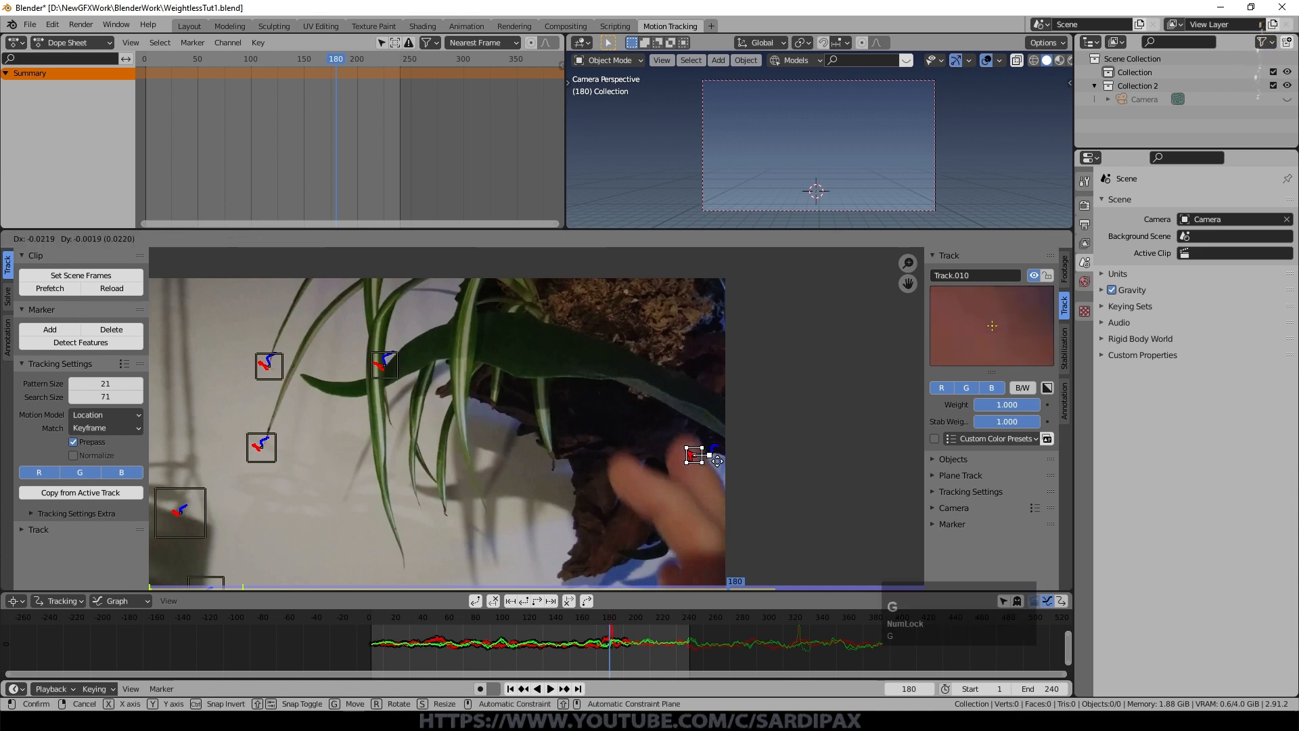
left_click(718, 460)
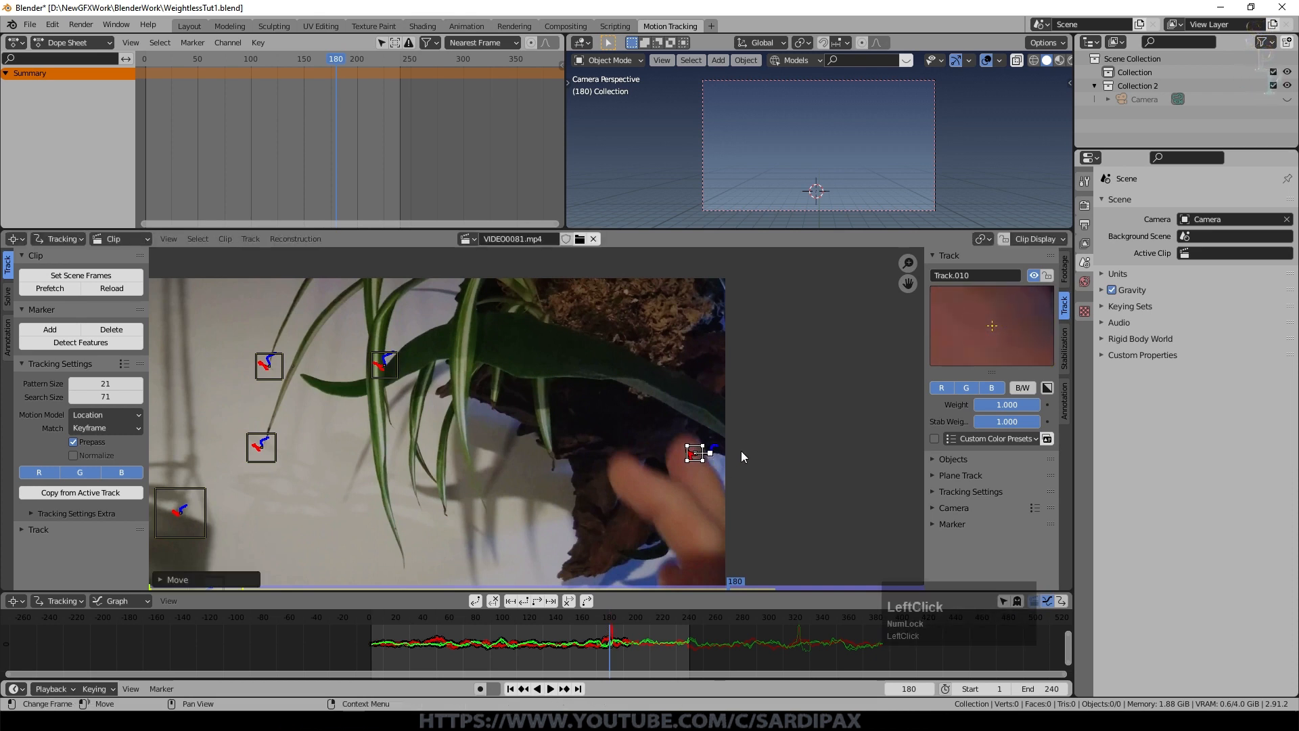
key("Right")
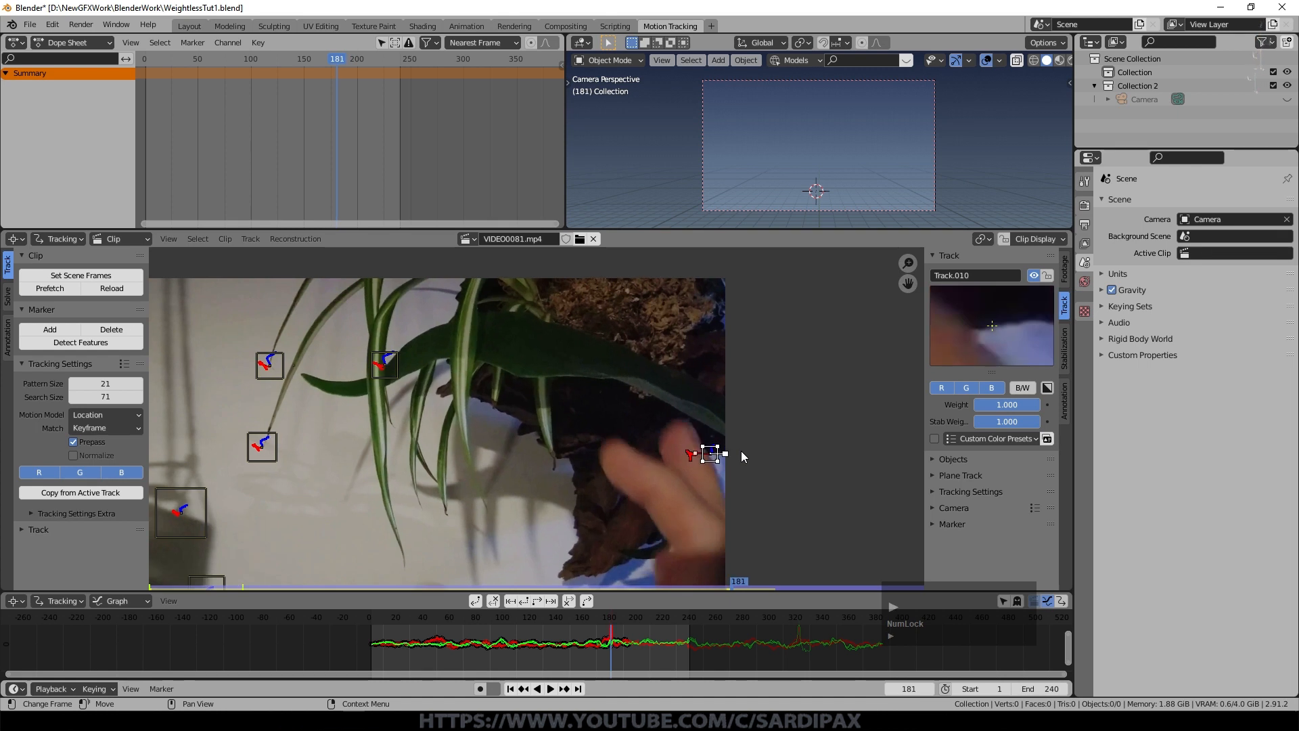
key("g")
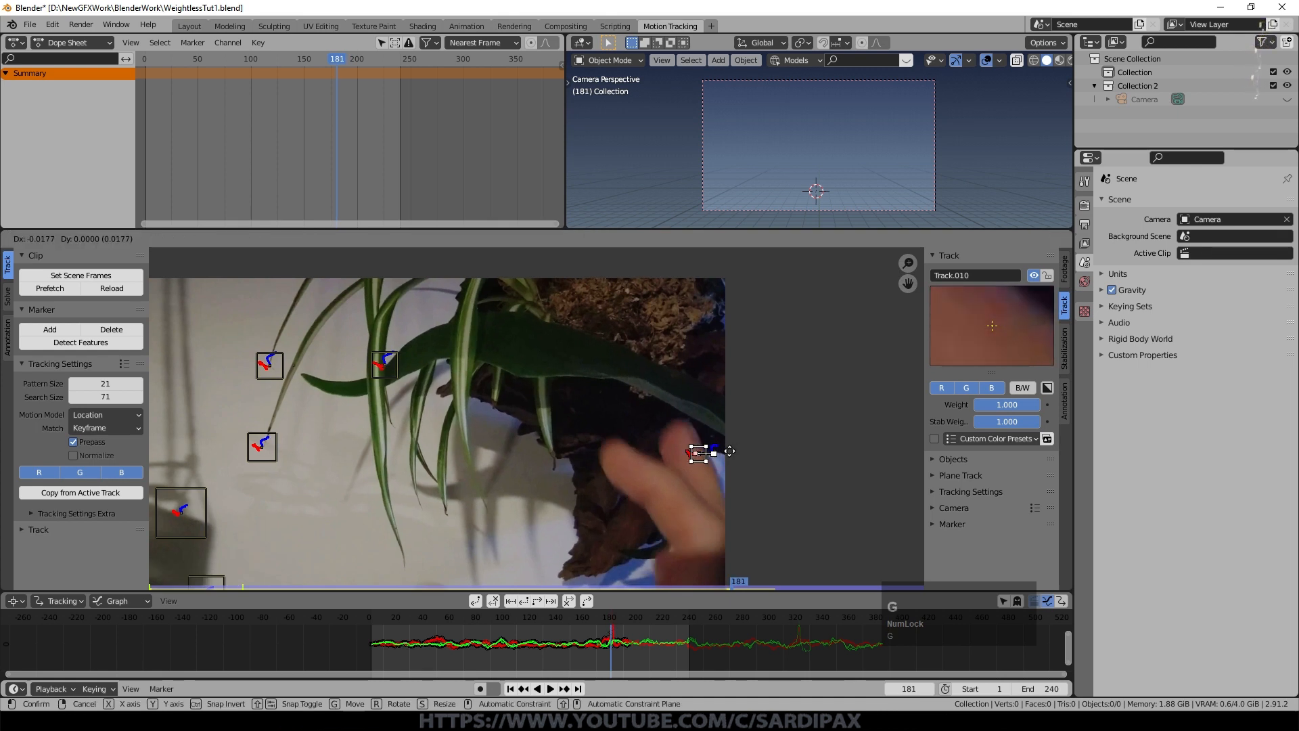
left_click(737, 457)
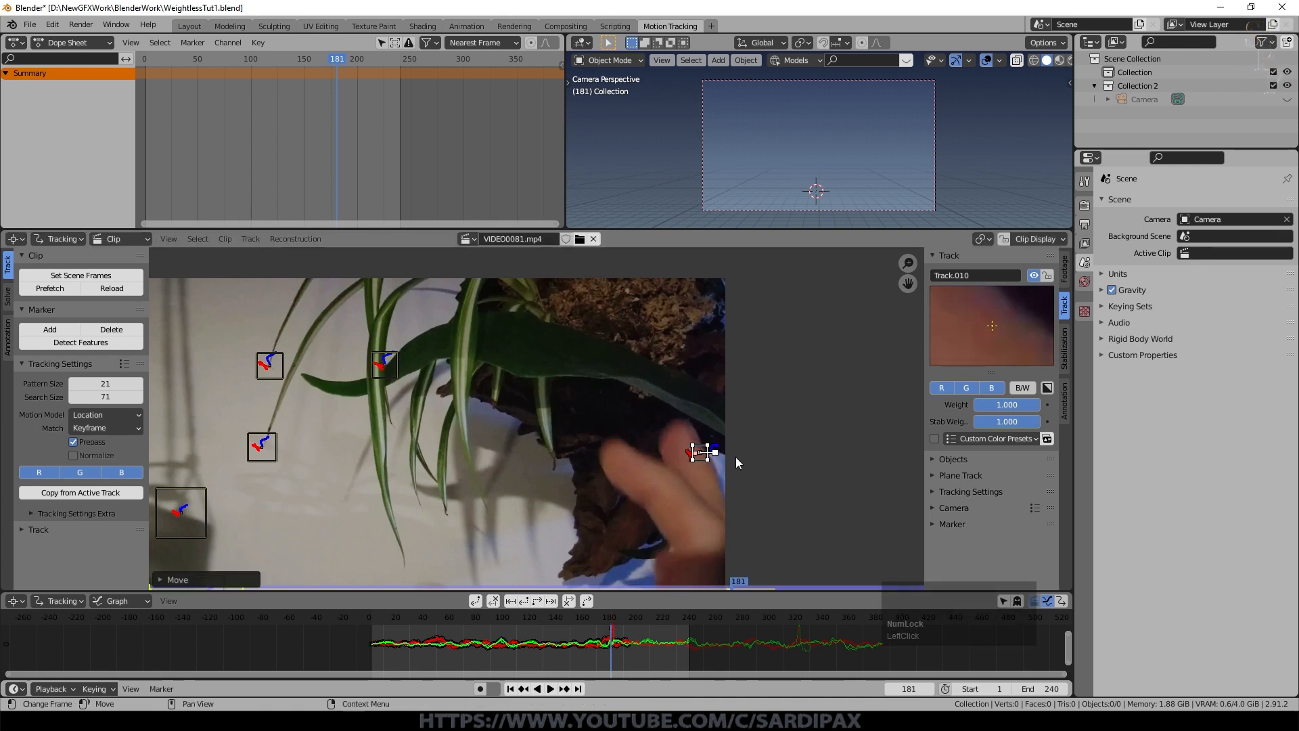
key("Right")
key("g")
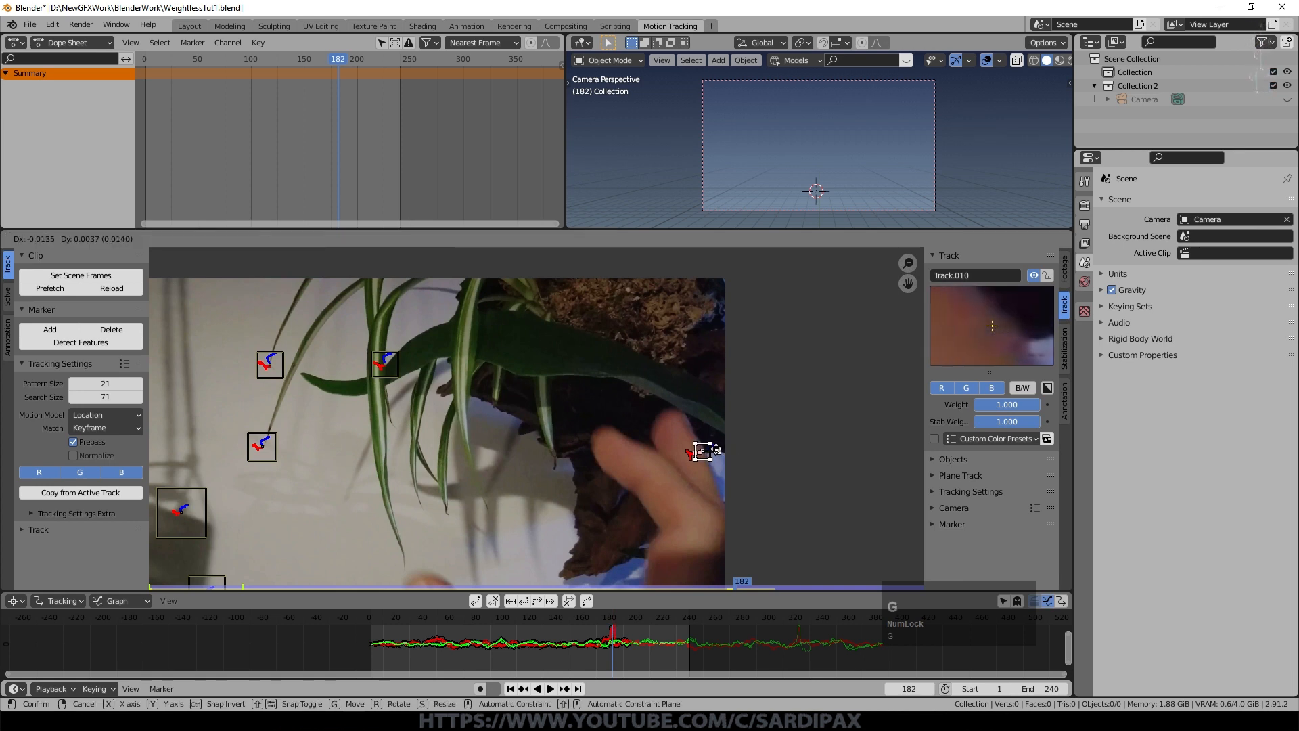
left_click(760, 440)
- Move the blue-patch marker left onto its estimated original spot at frames 183, 184 and 185, and track it forward to frame 240
key("Right")
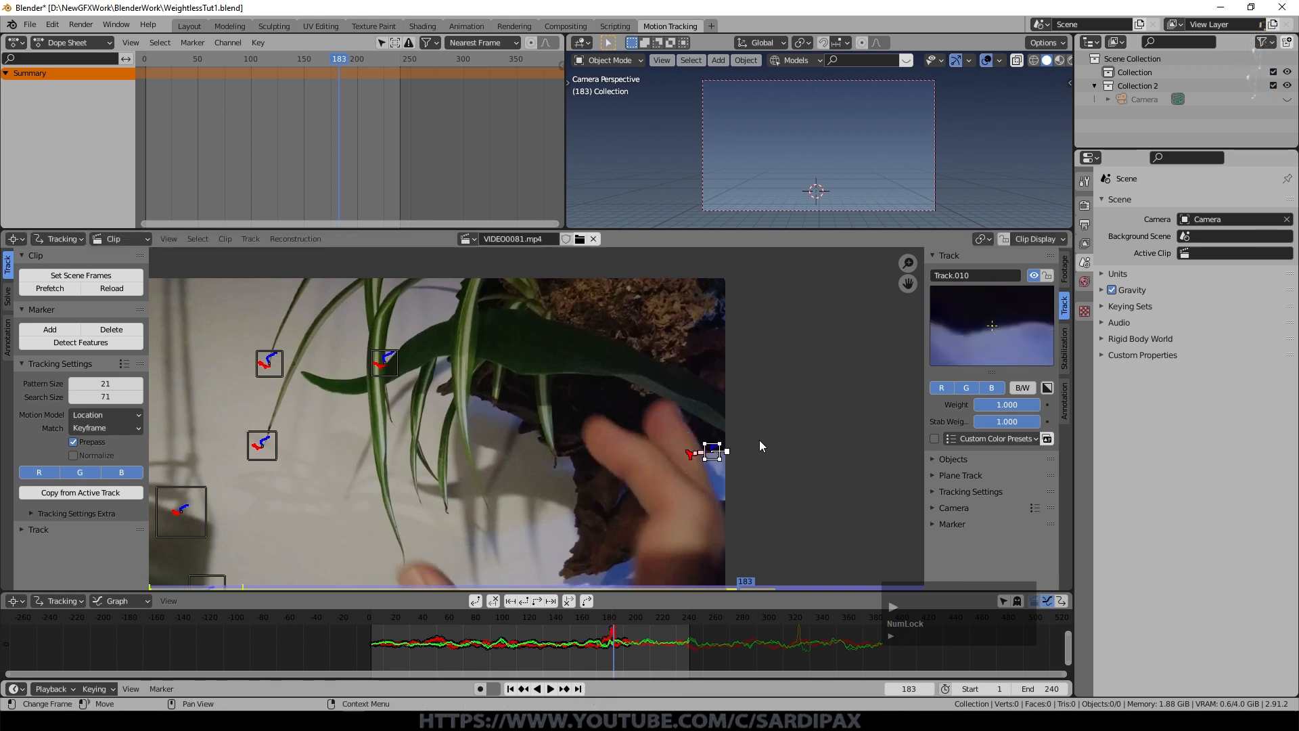
key("g")
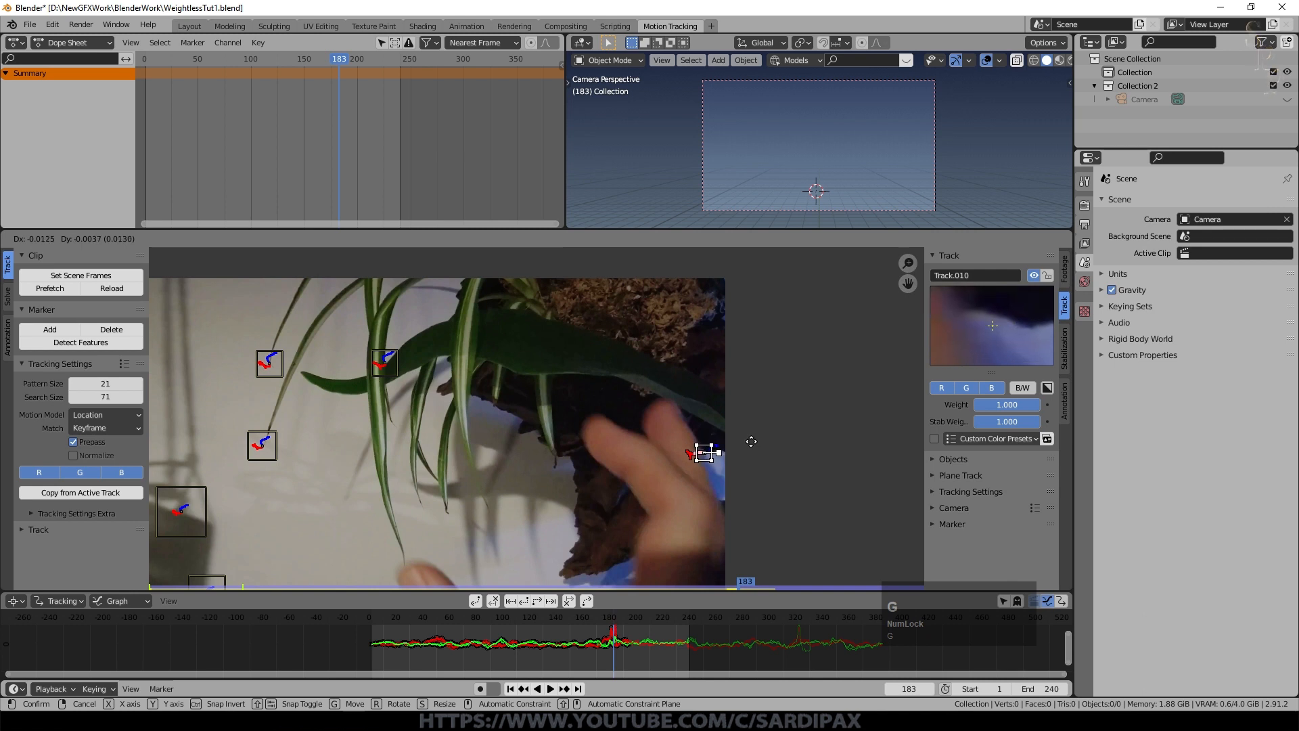
left_click(782, 441)
key("Right")
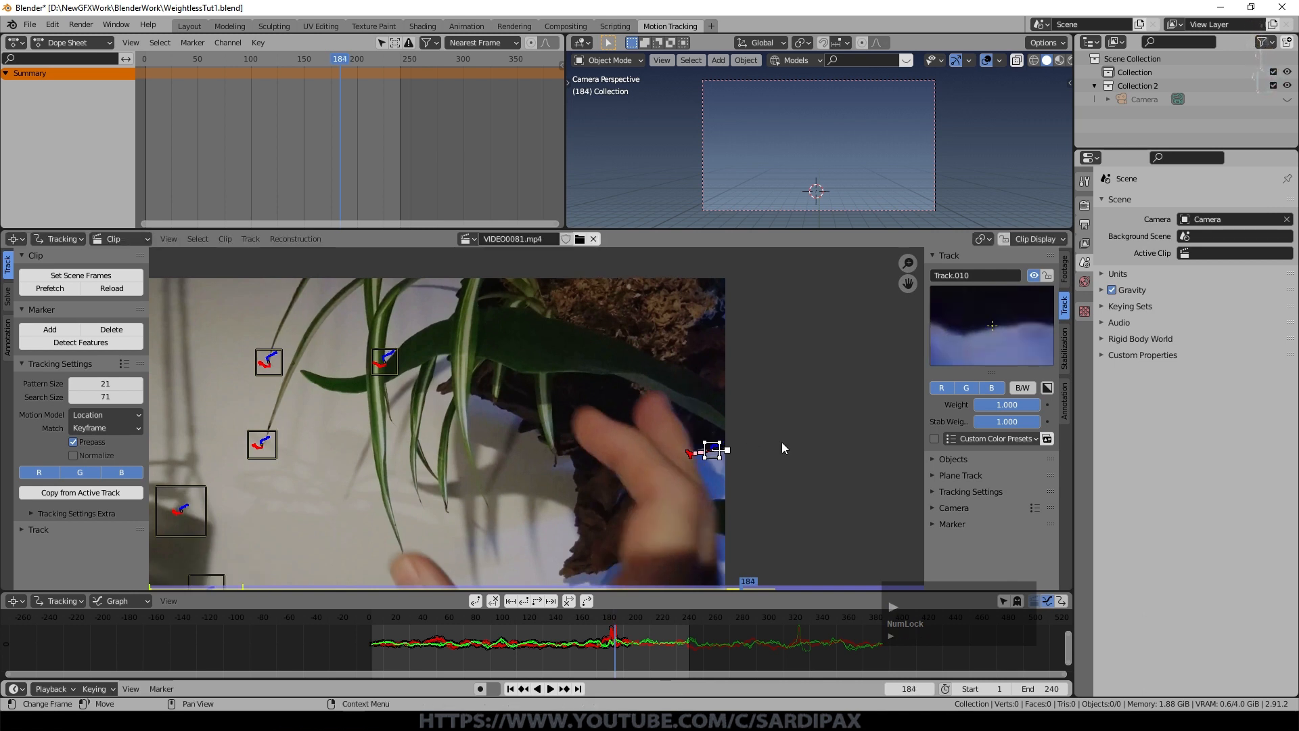
key("g")
left_click(769, 441)
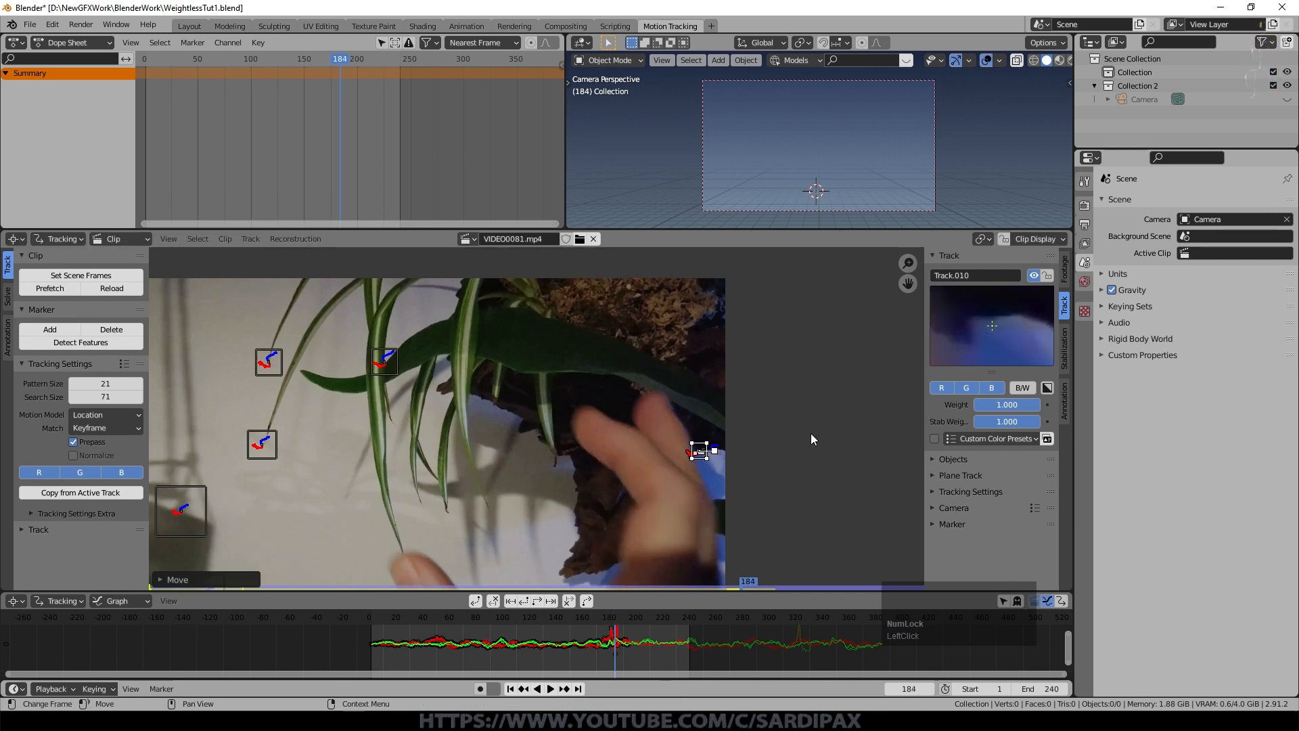
key("Right")
key("g")
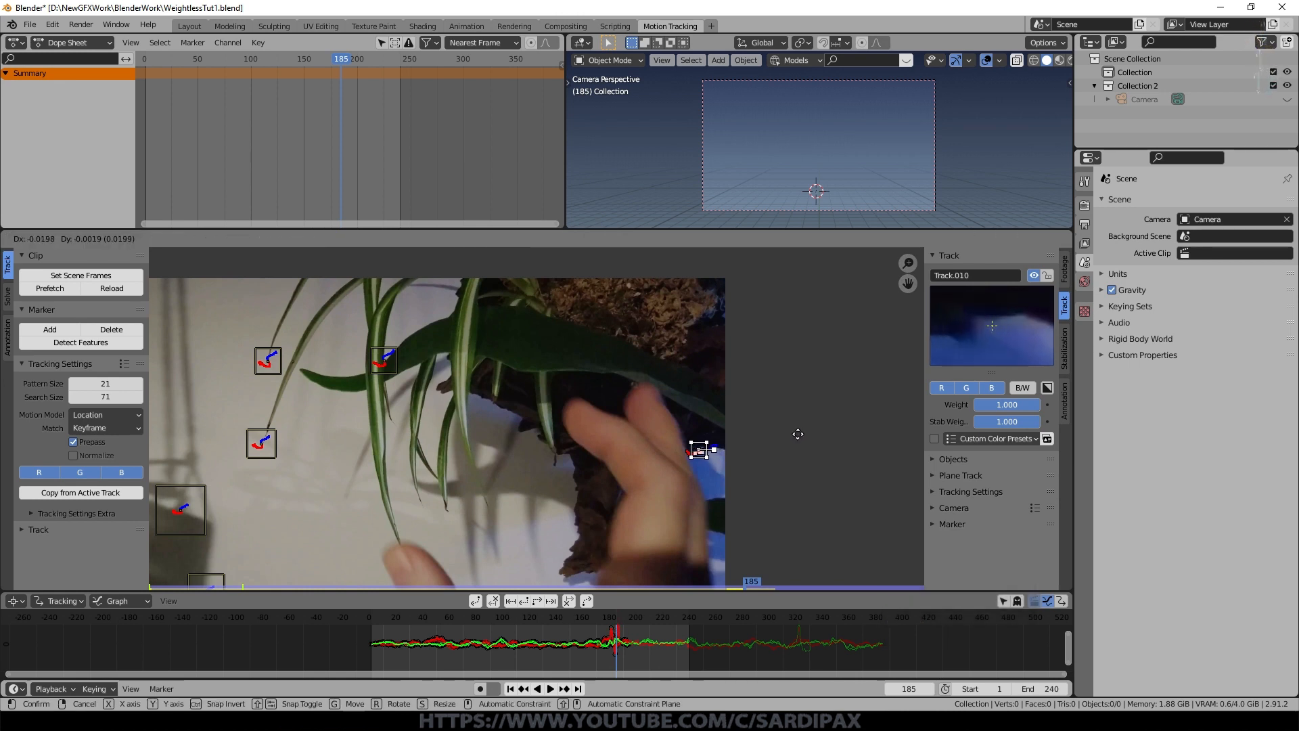
left_click(799, 437)
key("ctrl")
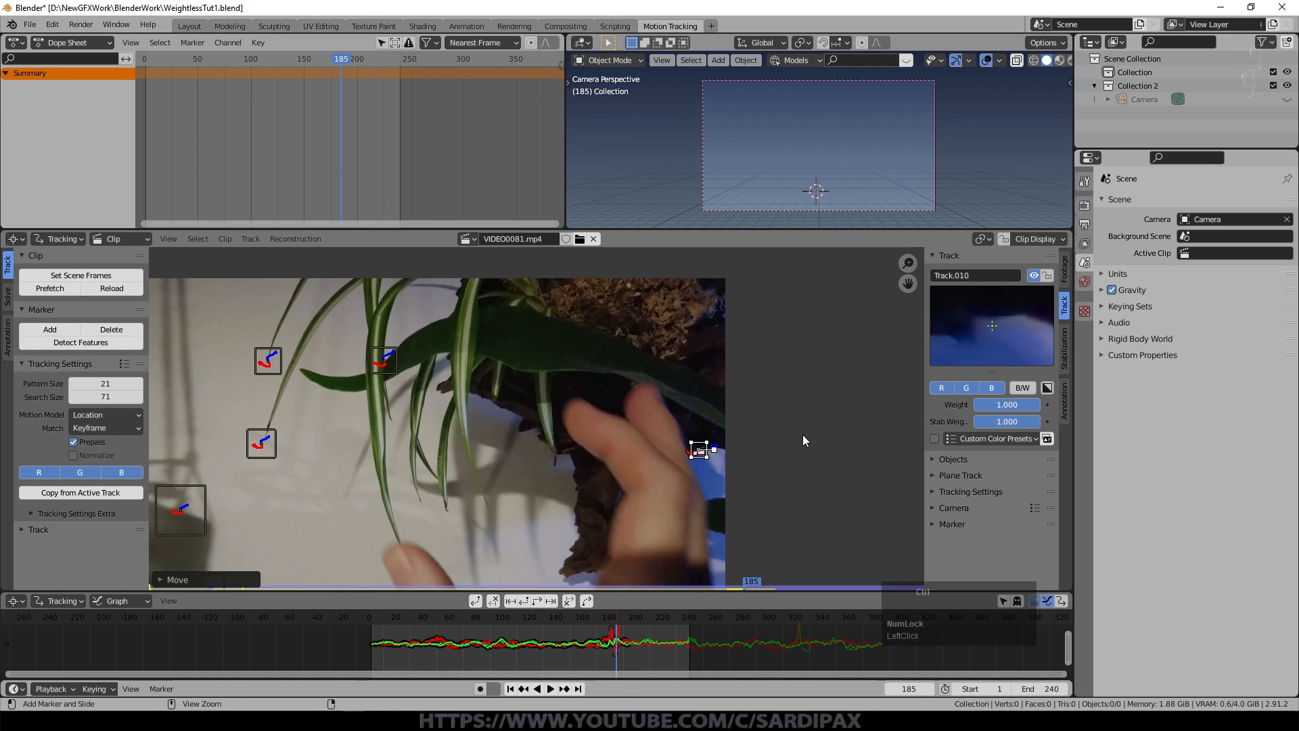
key("ctrl+t")
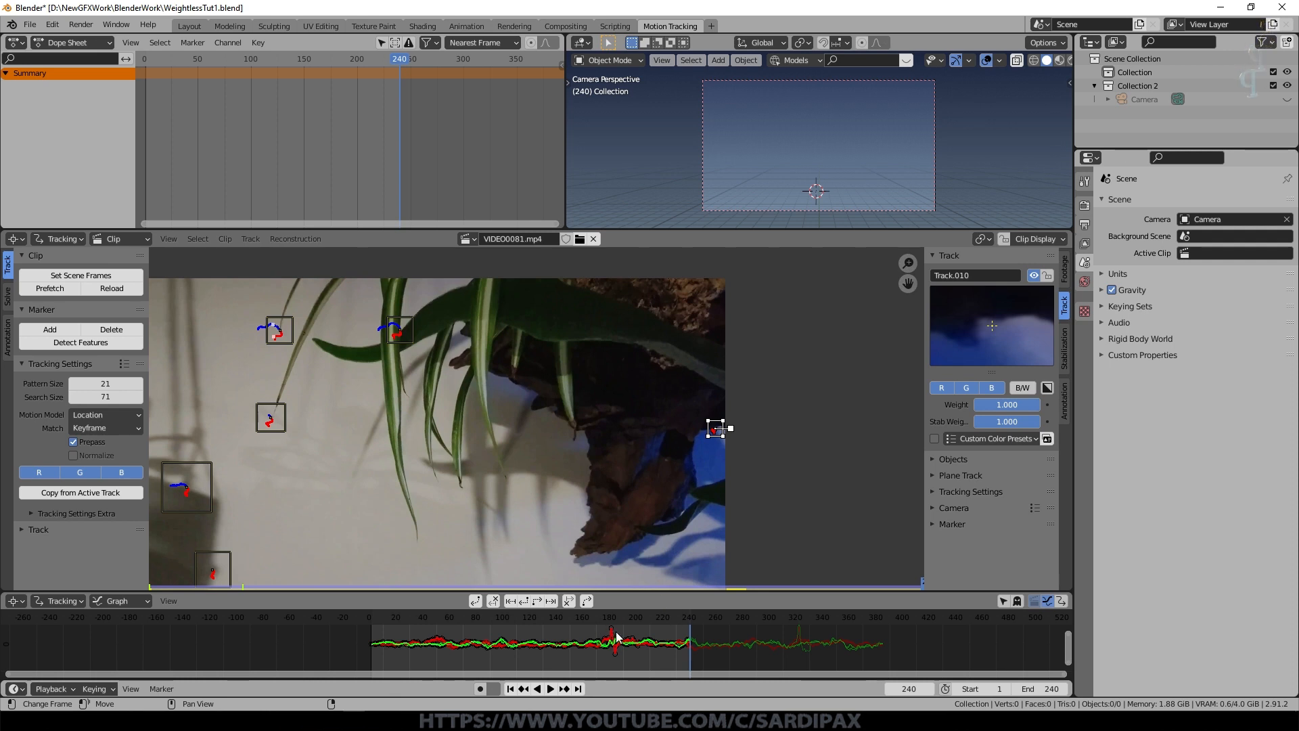
- Scrub through the tracked footage to check the markers, including the hand pass at frame 180, and return to frame 1
left_click(689, 633)
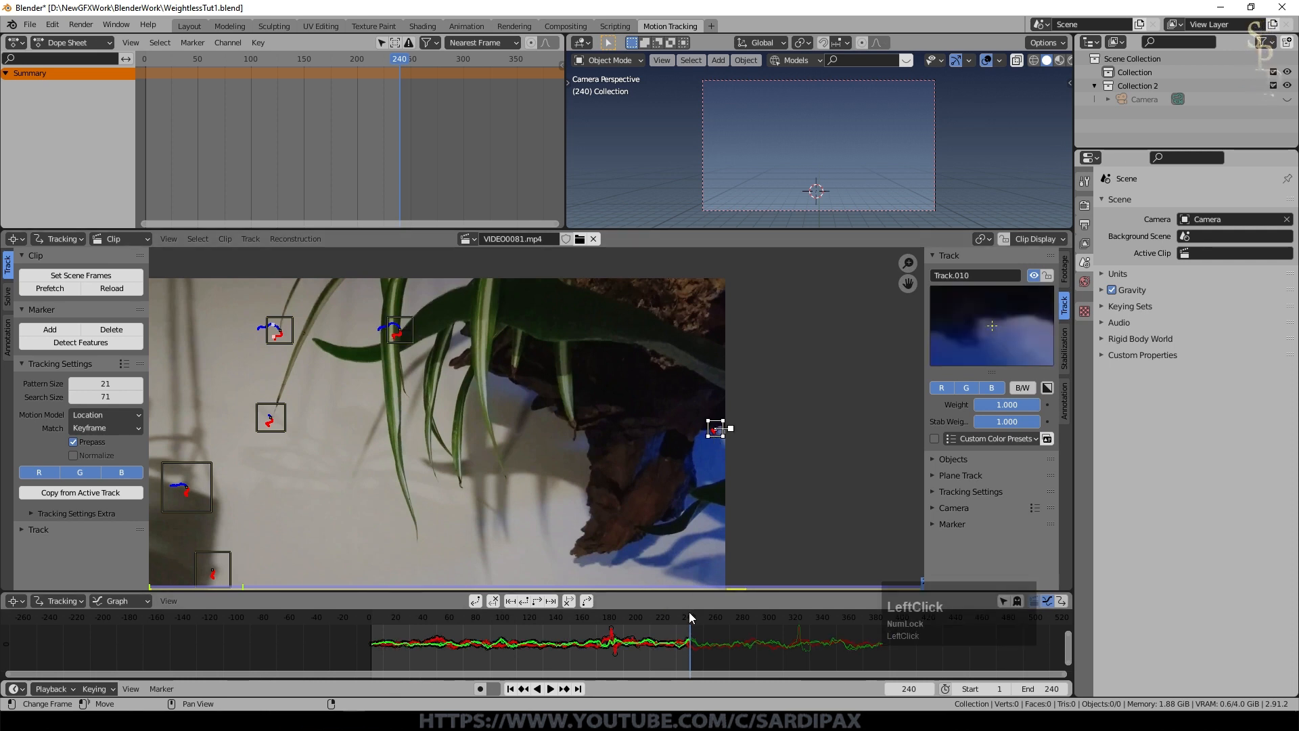
left_click_drag(670, 622, 511, 620)
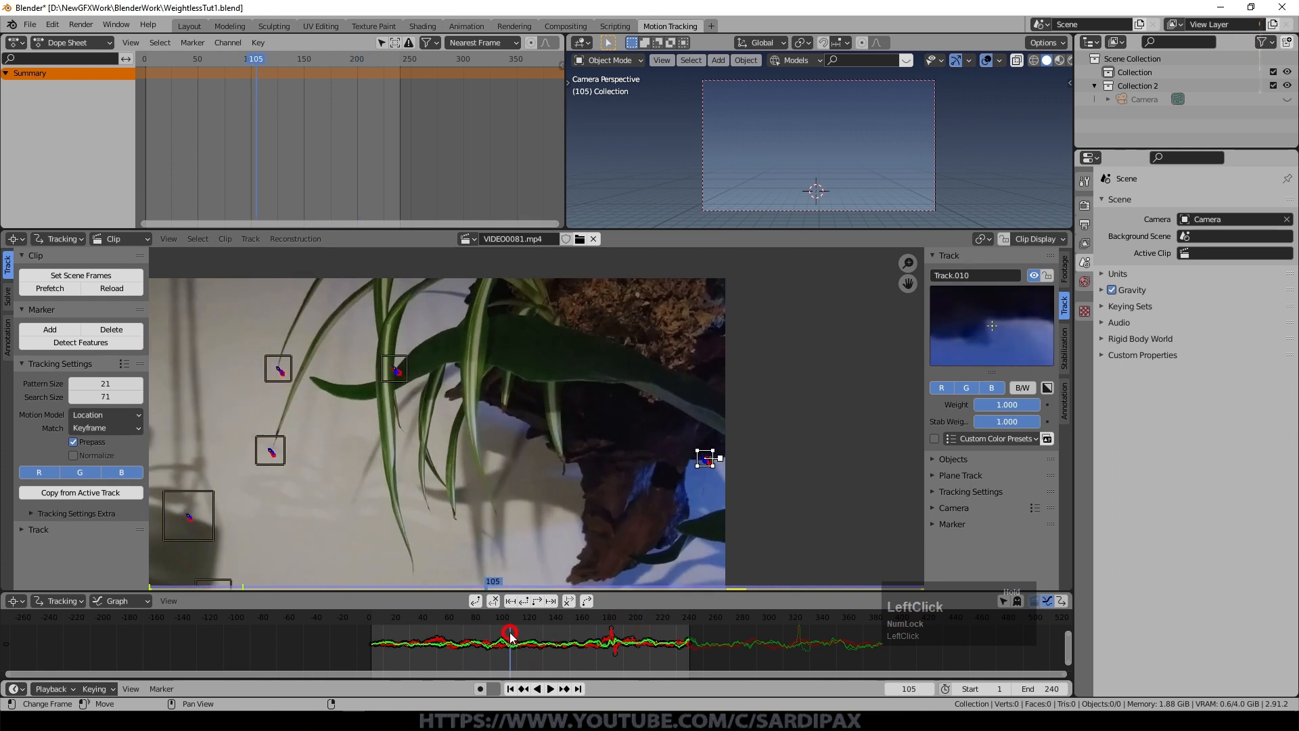
scroll(705, 489, "down", 2)
scroll(705, 488, "up", 3)
left_click(715, 626)
left_click(610, 626)
scroll(595, 486, "down", 1)
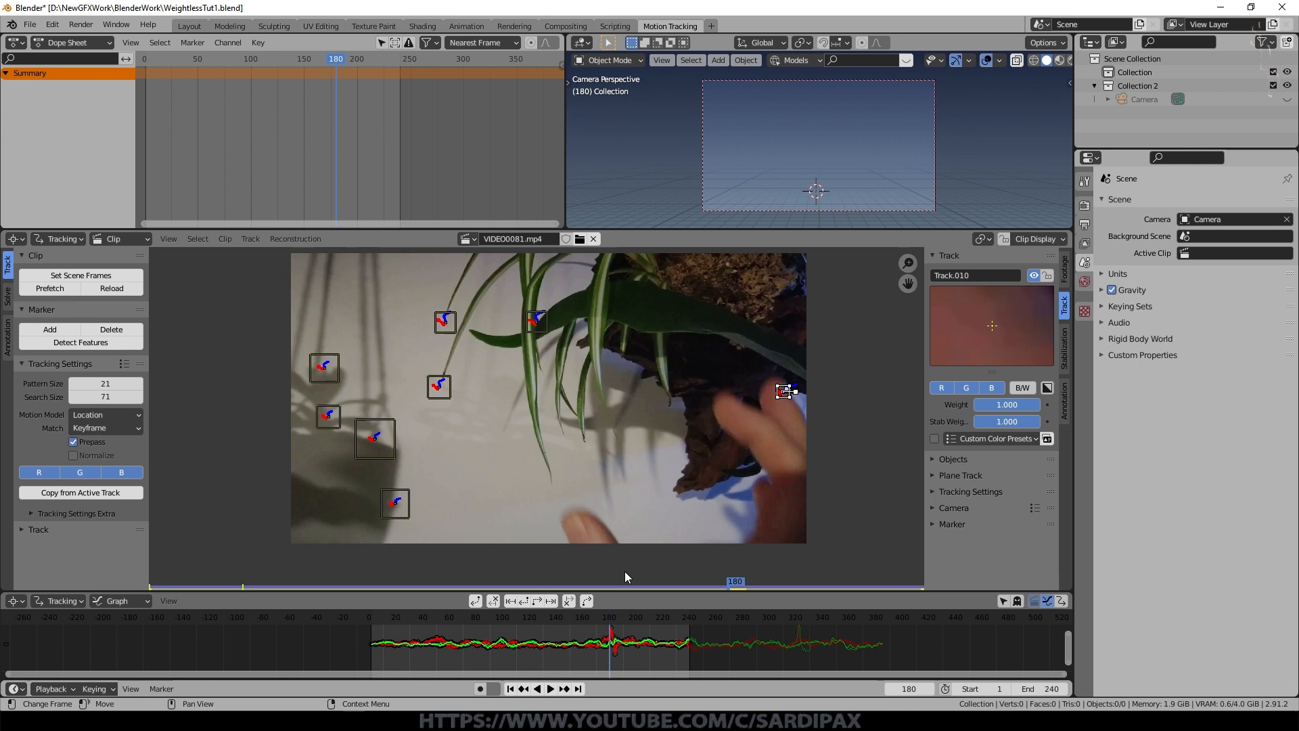
left_click(511, 689)
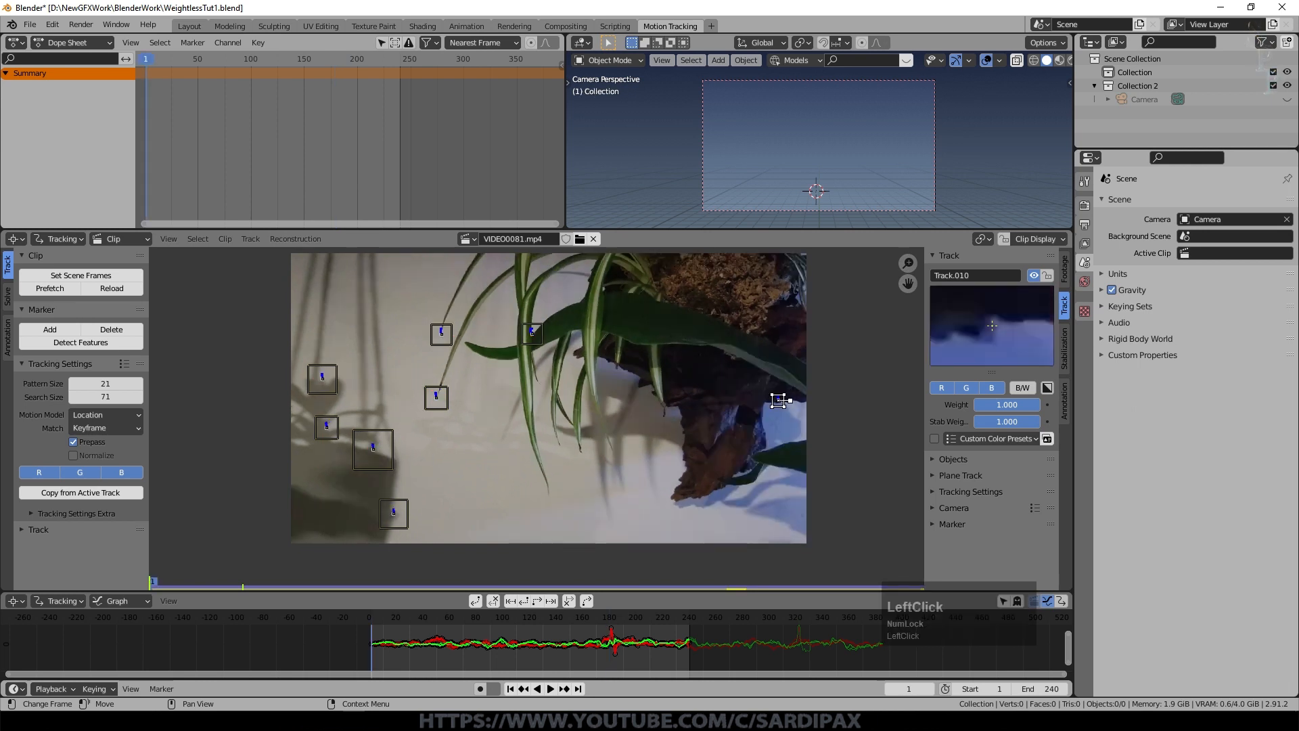
- Save the file and solve the camera motion from the tracks
left_click(8, 295)
key("ctrl+s")
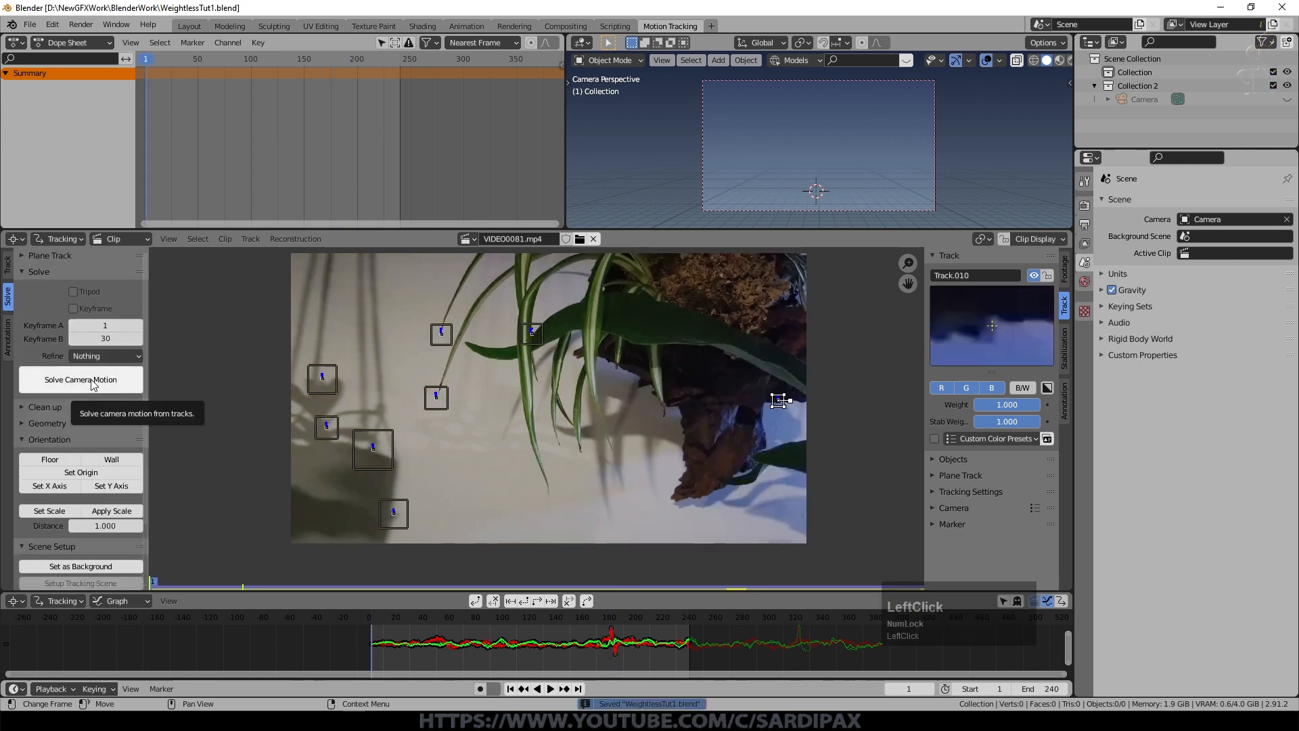
left_click(93, 384)
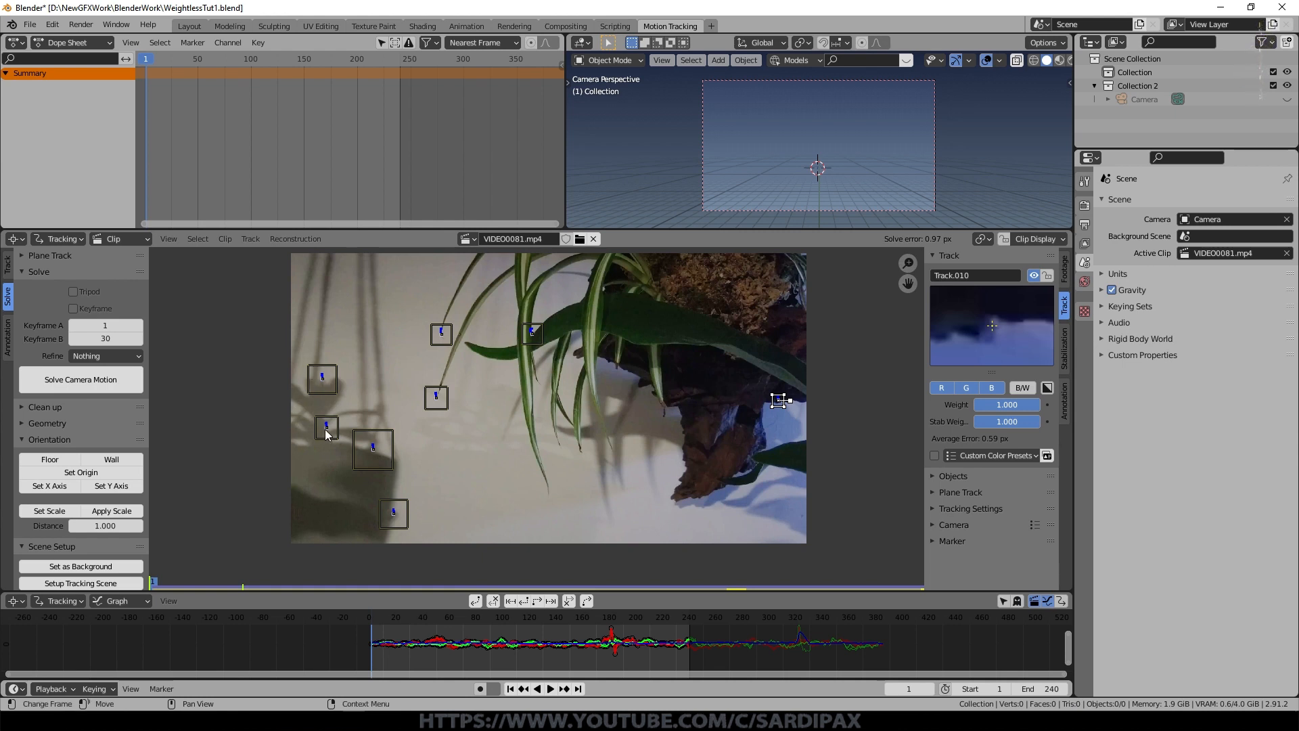
- Define the wall plane from the three upper markers on the shadowed wall at the footage's left side
left_click(393, 446)
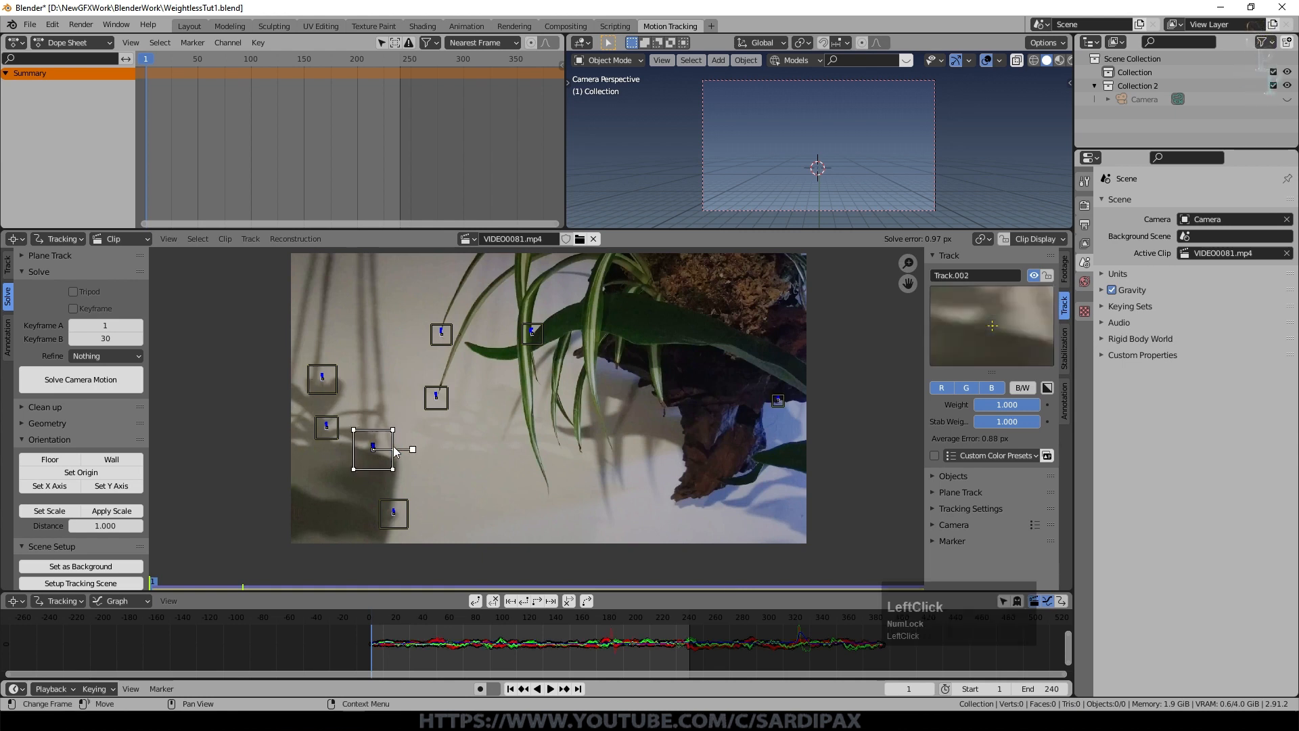
left_click(340, 437, "shift")
left_click(336, 393, "shift")
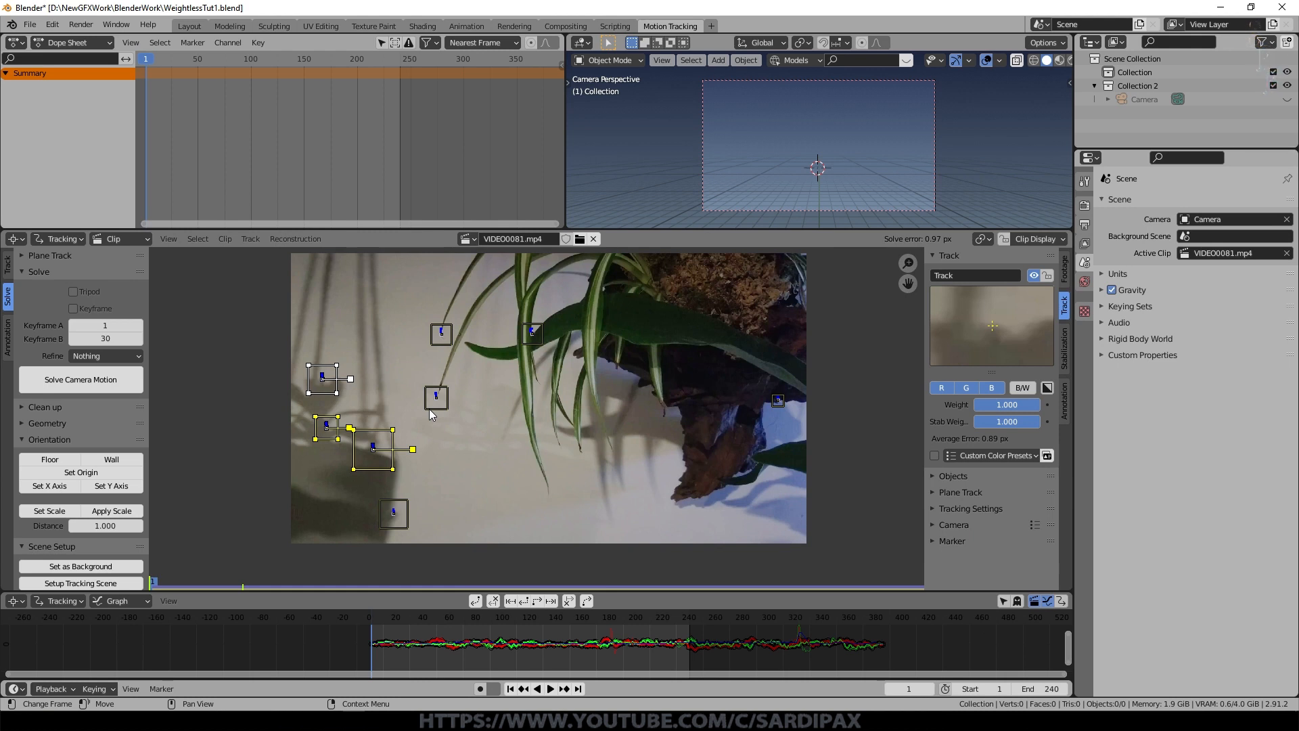
left_click(114, 462)
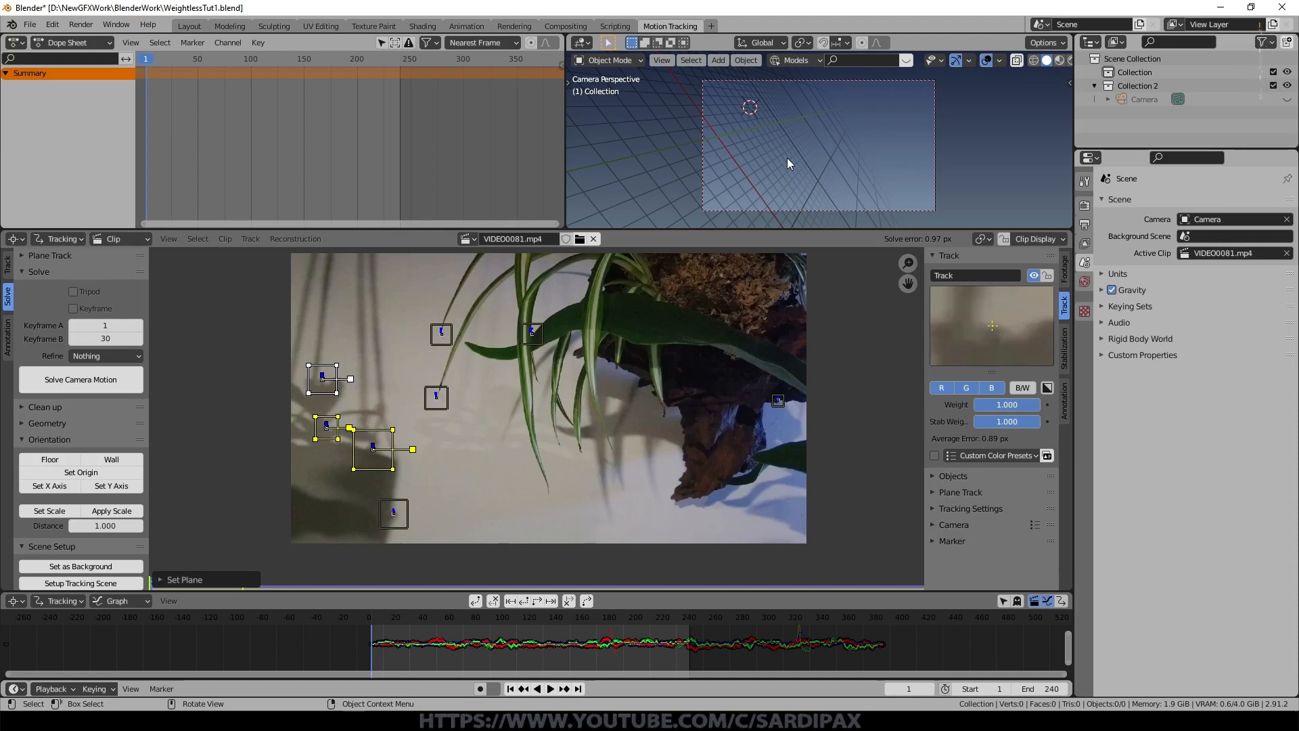
- Set up the tracking scene, play it through to check the camera motion, and save the file at frame 1
left_click(119, 584)
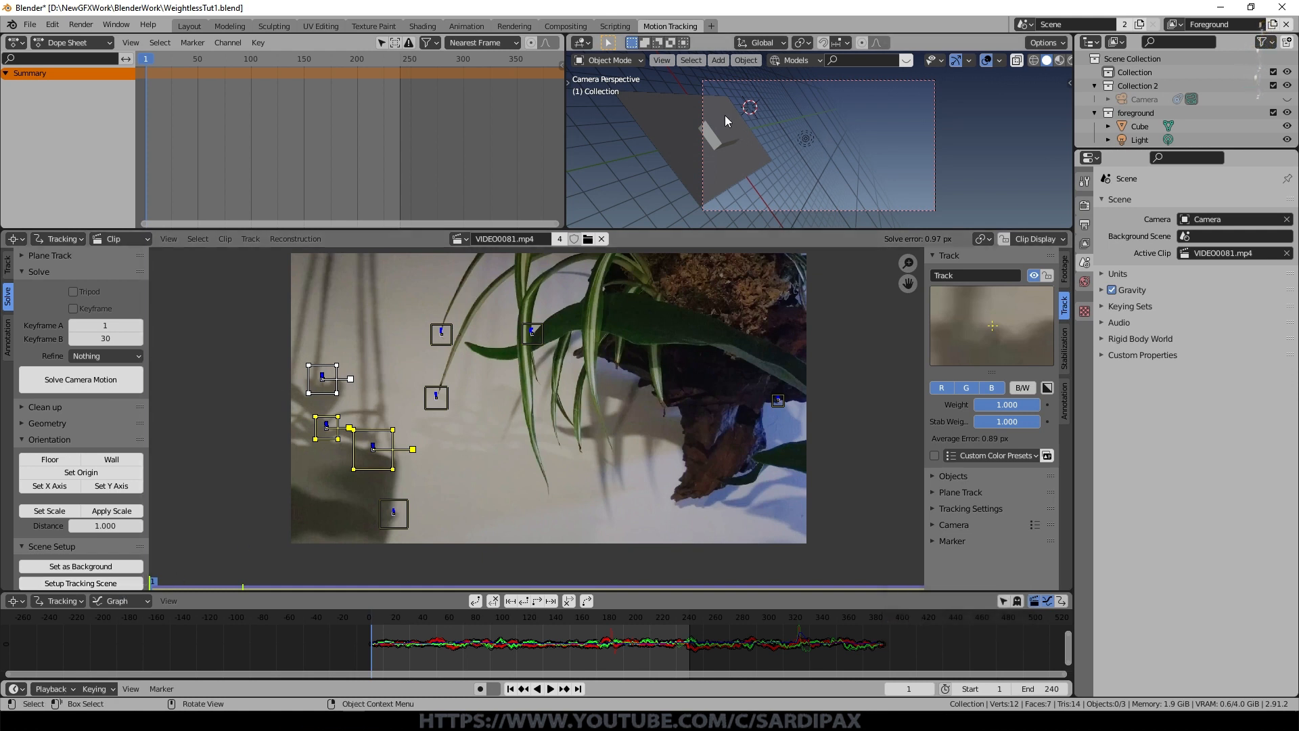
key("space")
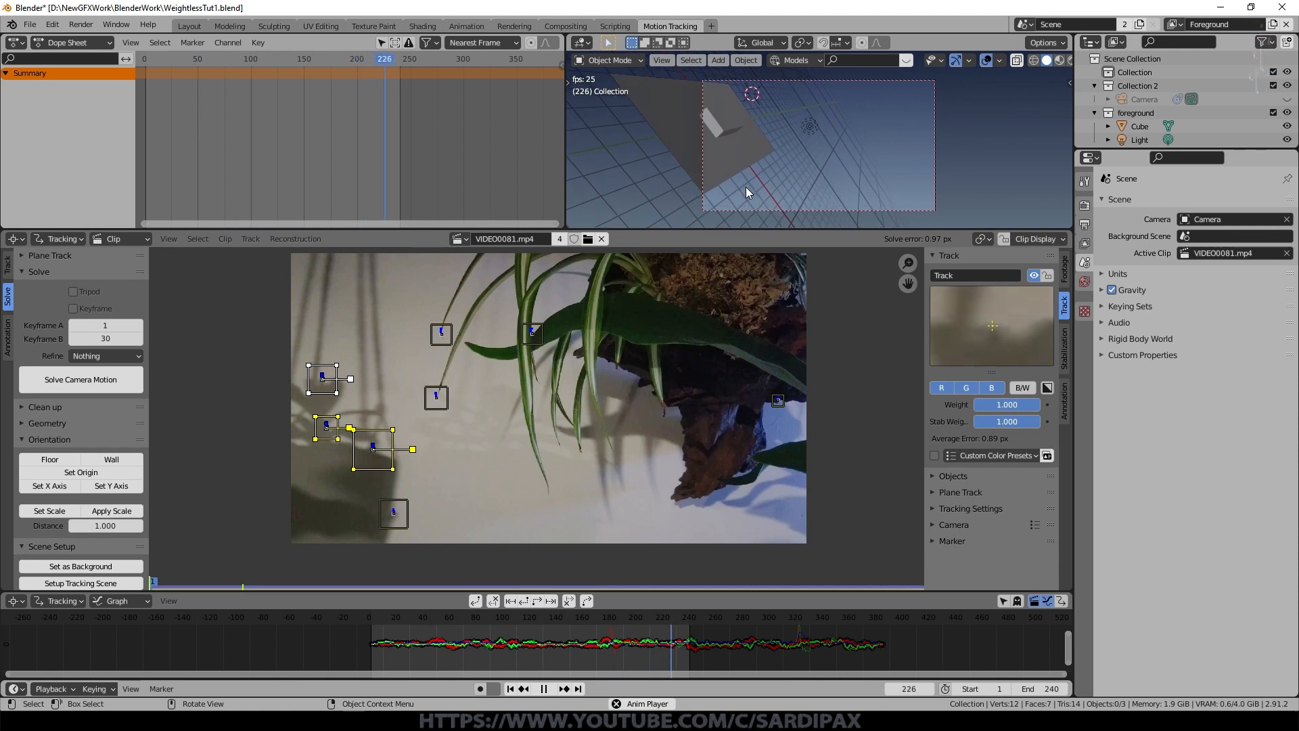
key("space")
left_click(510, 688)
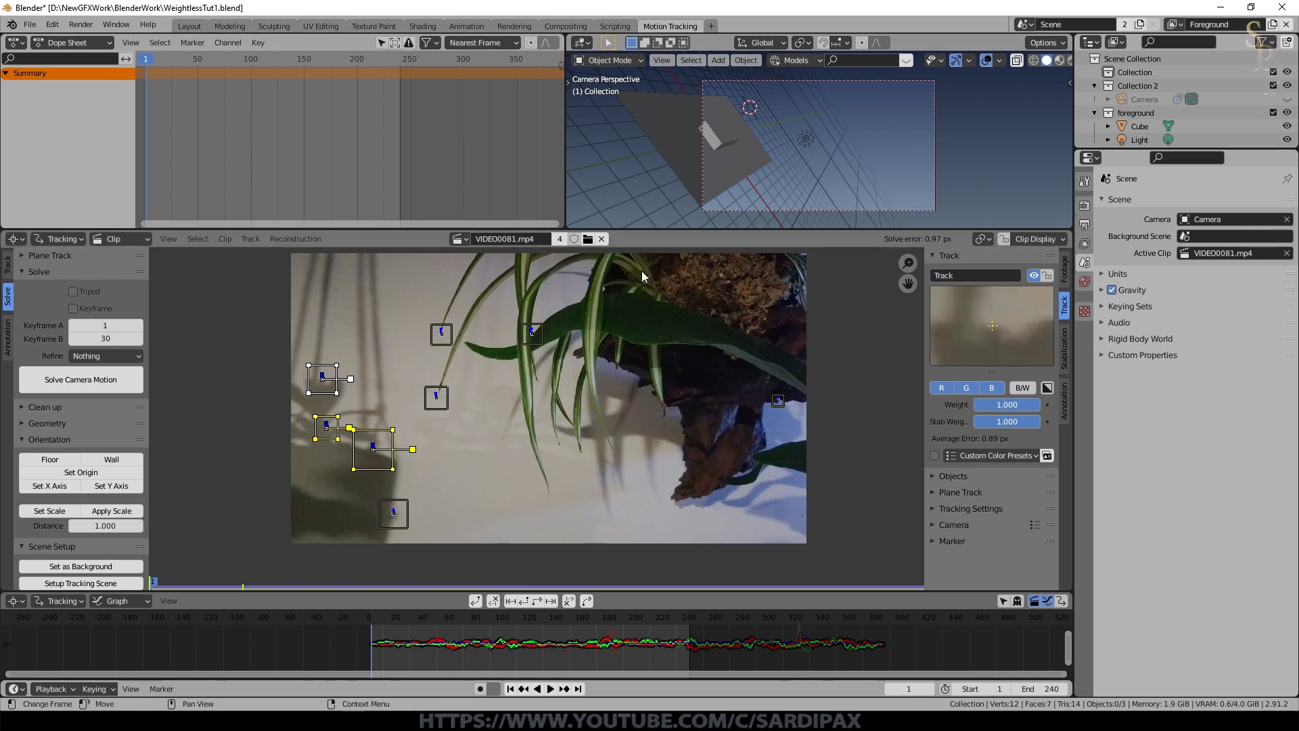
key("ctrl+s")
- Unhide the camera in the Layout workspace and play the footage through the camera view to check the match
left_click(192, 26)
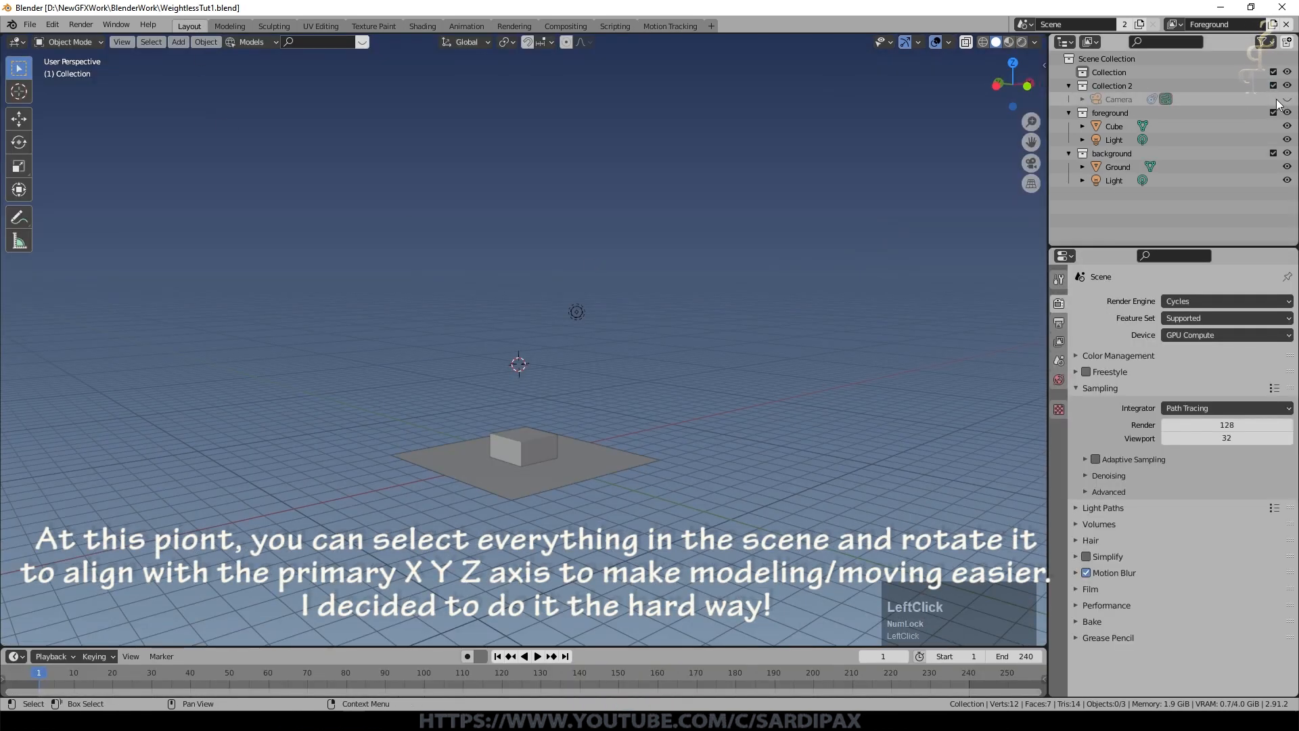
left_click(1287, 99)
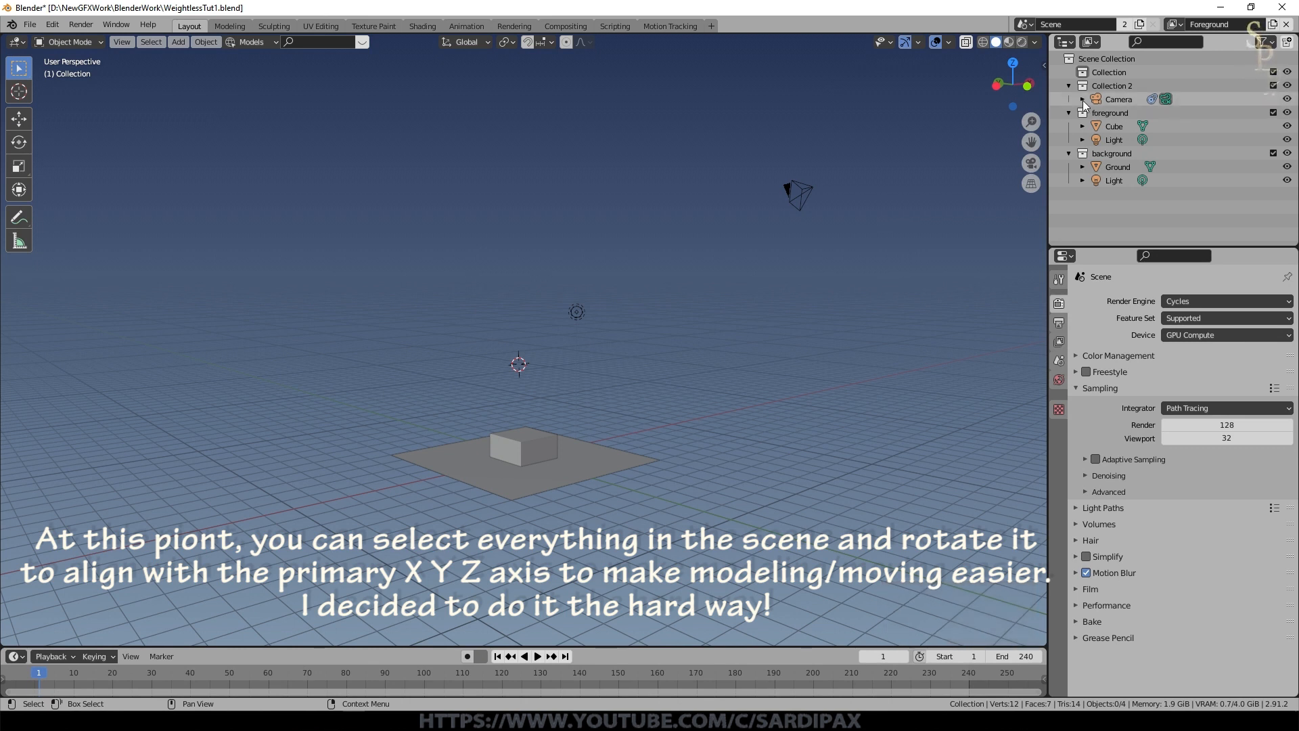
left_click(809, 187)
middle_click_drag(810, 241, 729, 271)
key("KP_0")
scroll(729, 271, "up", 3)
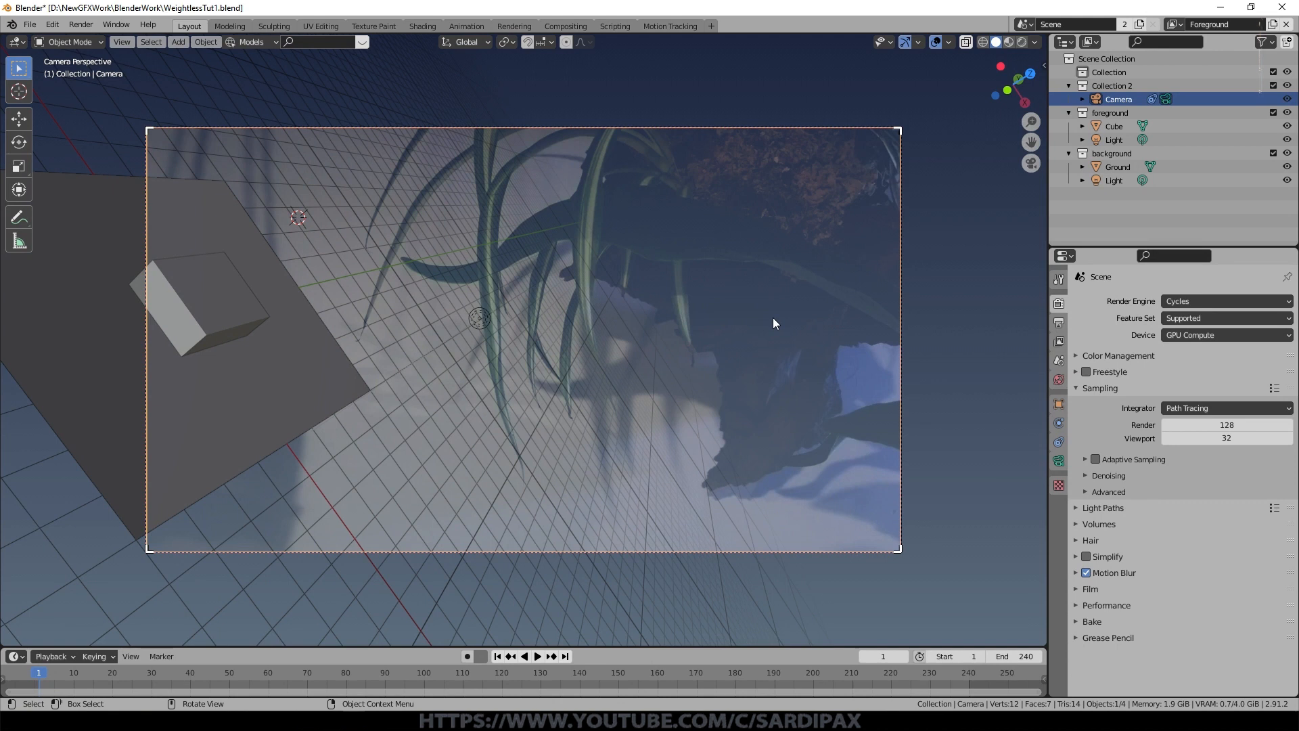
key("space")
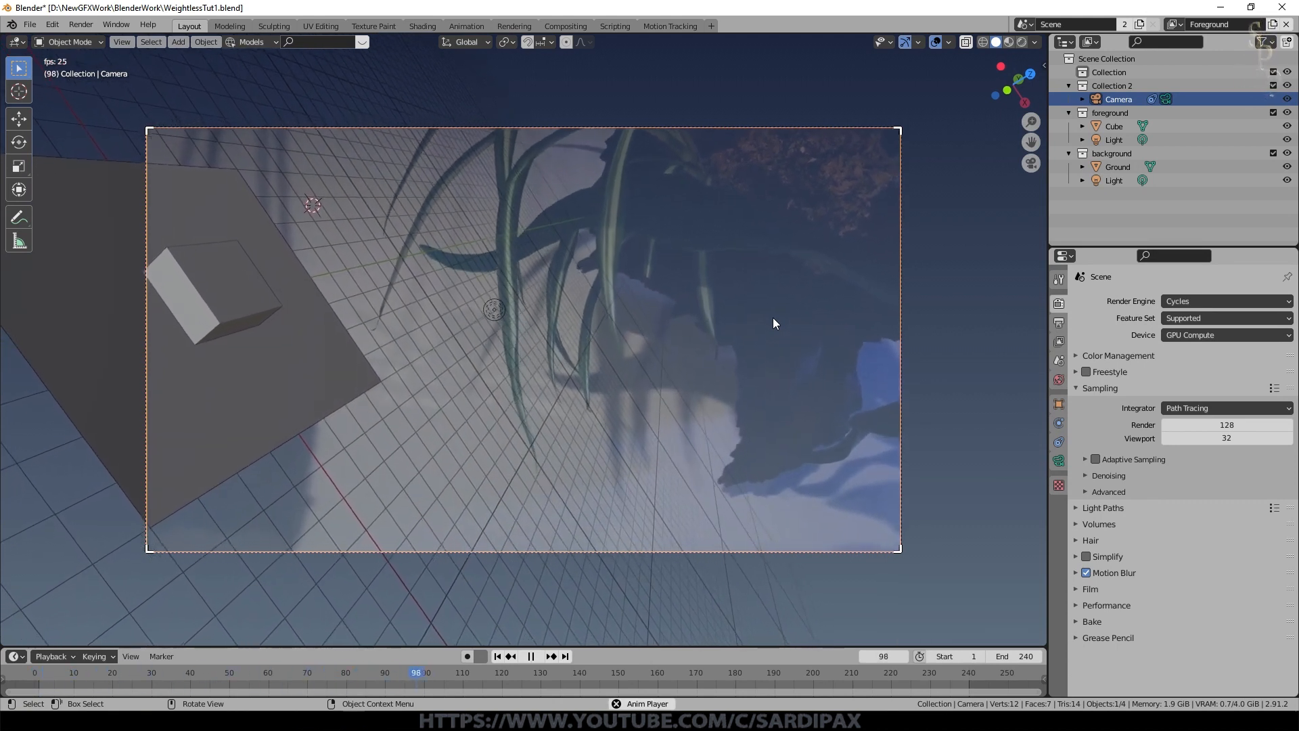
key("space")
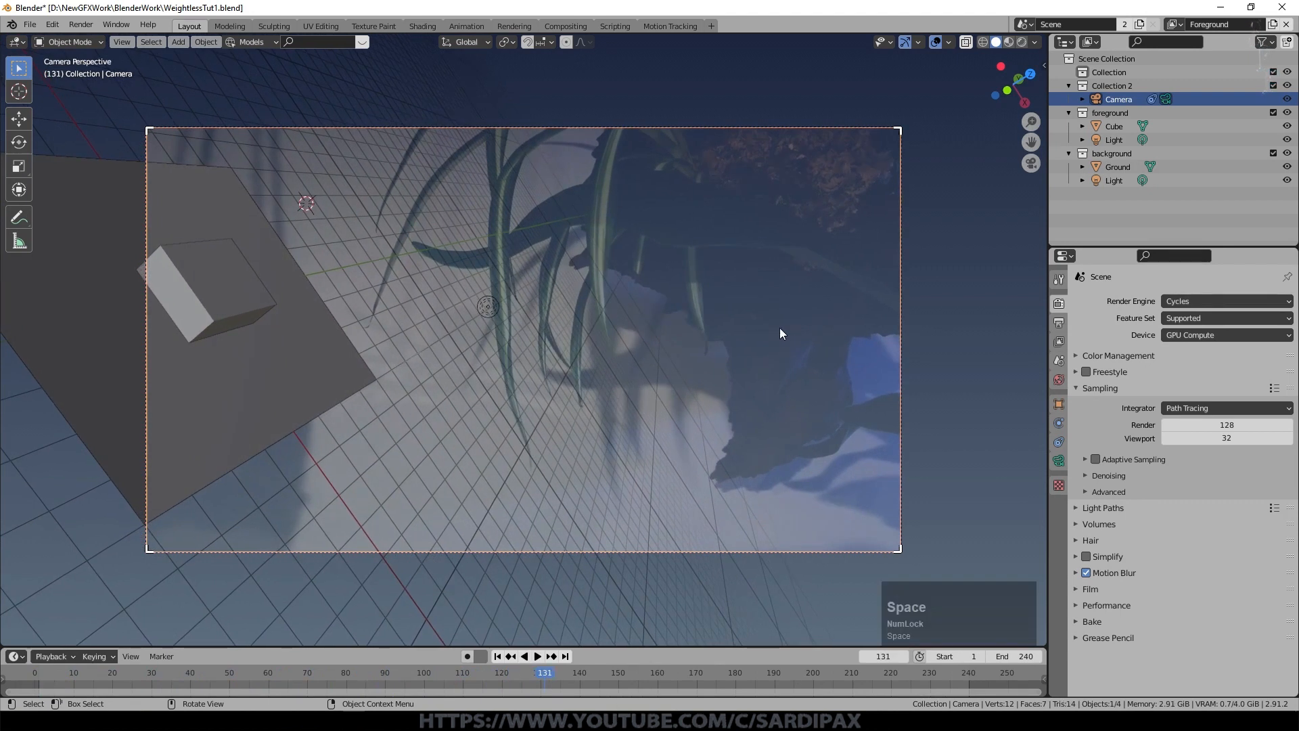
- Delete the light shared by the foreground and background collections
left_click(508, 311)
key("Delete")
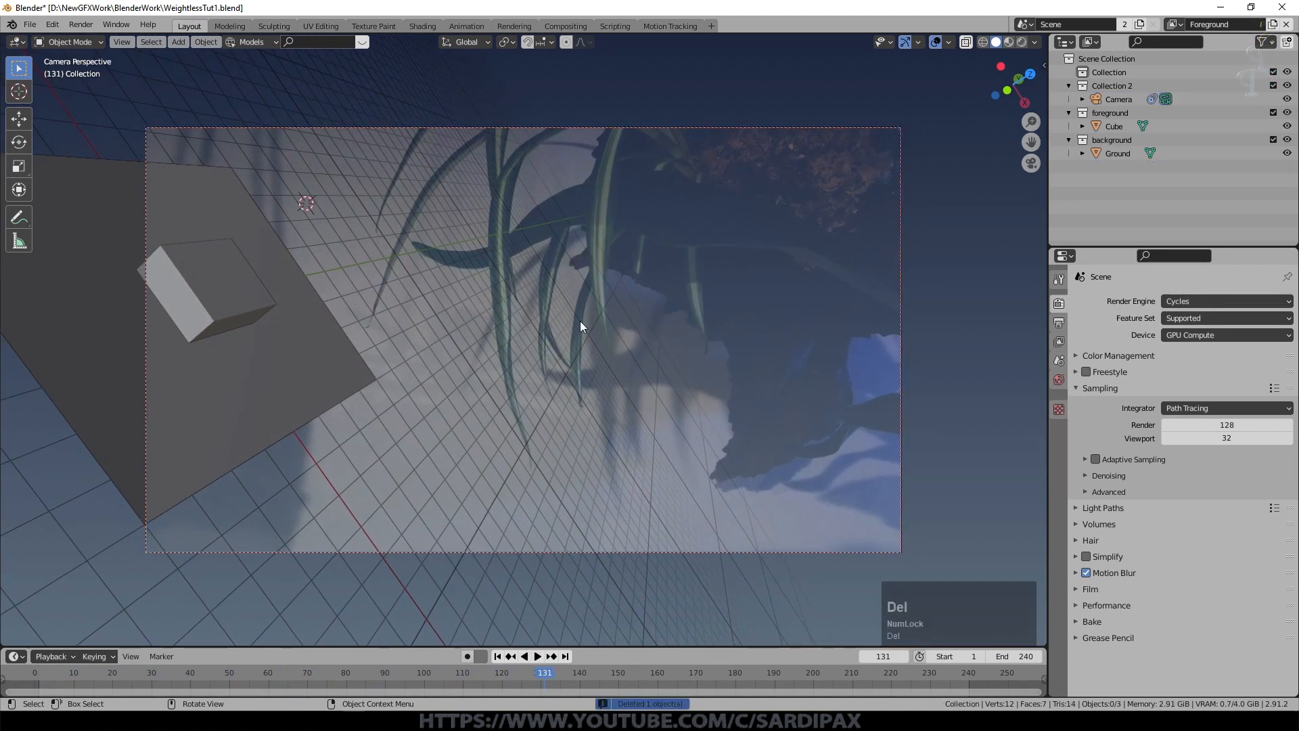
- Move the Ground plane into the middle of the camera's frame and rotate it to face the camera
left_click(229, 282)
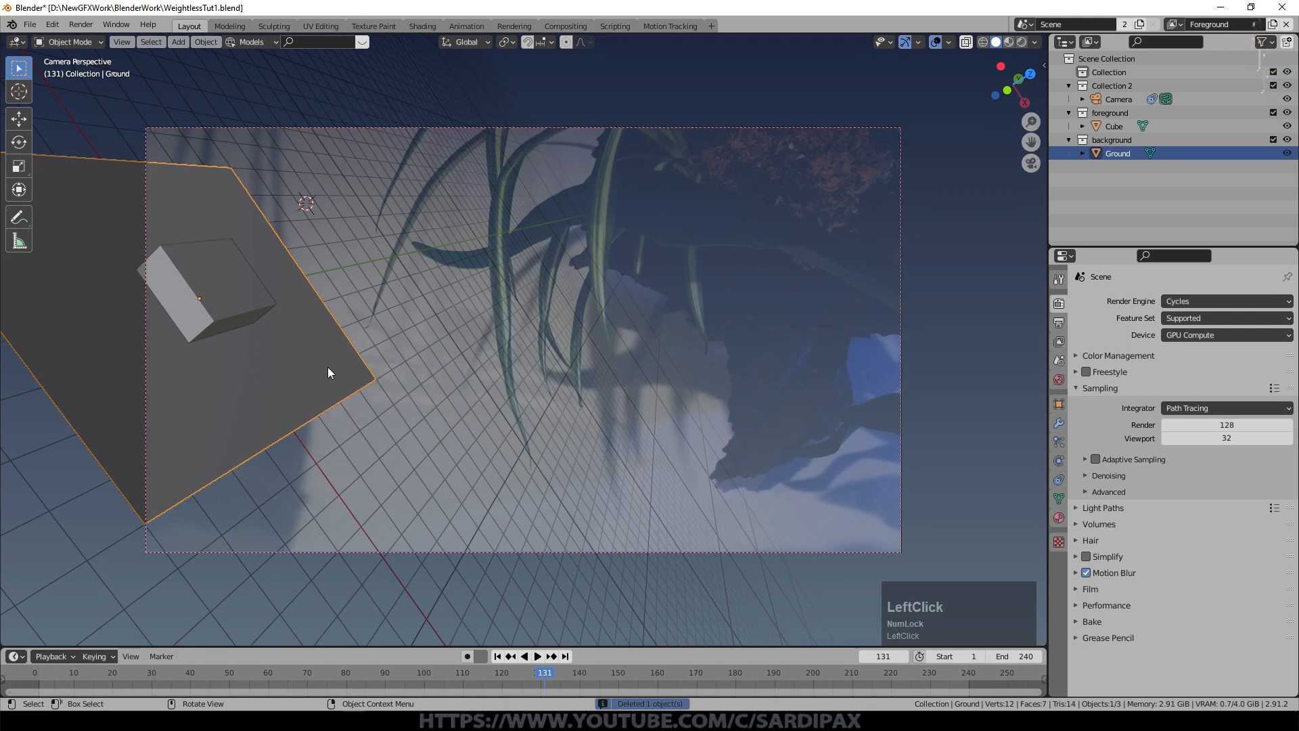
key("alt+r")
key("g")
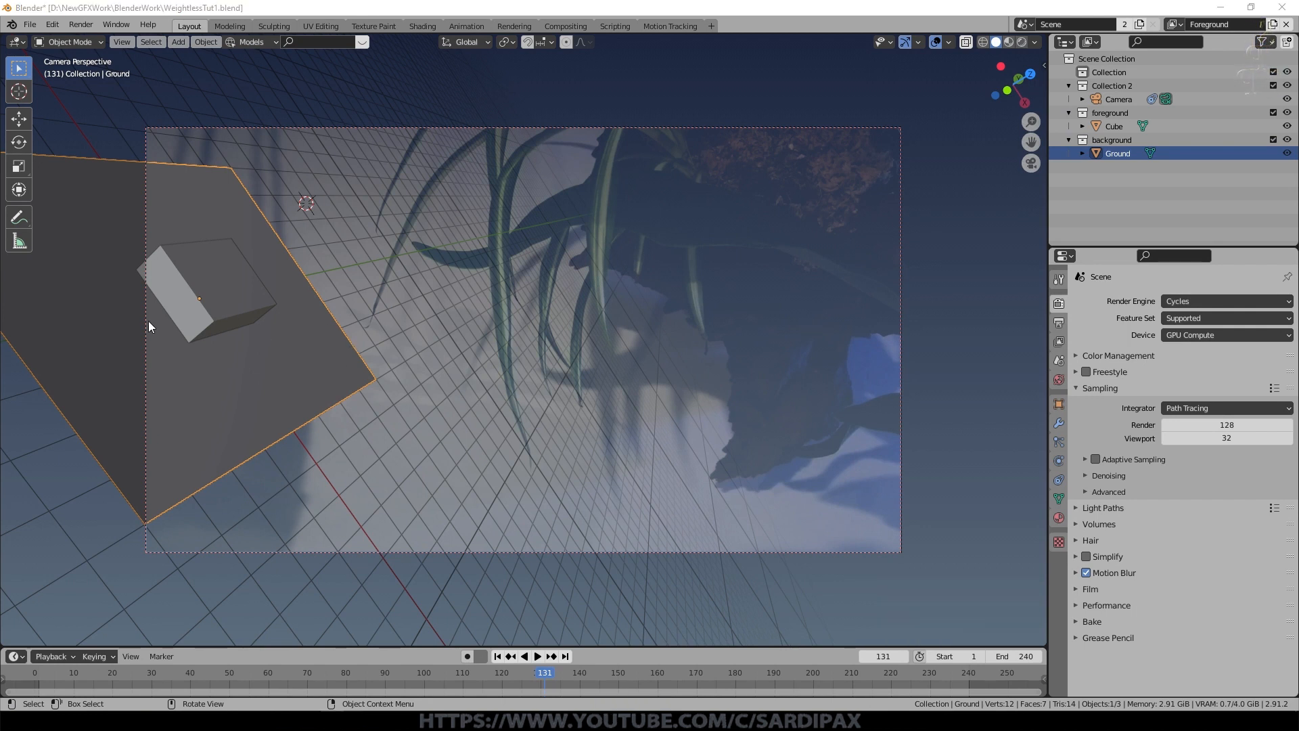
left_click(800, 394)
key("r")
left_click(748, 397)
key("KP_7")
scroll(704, 349, "down", 2)
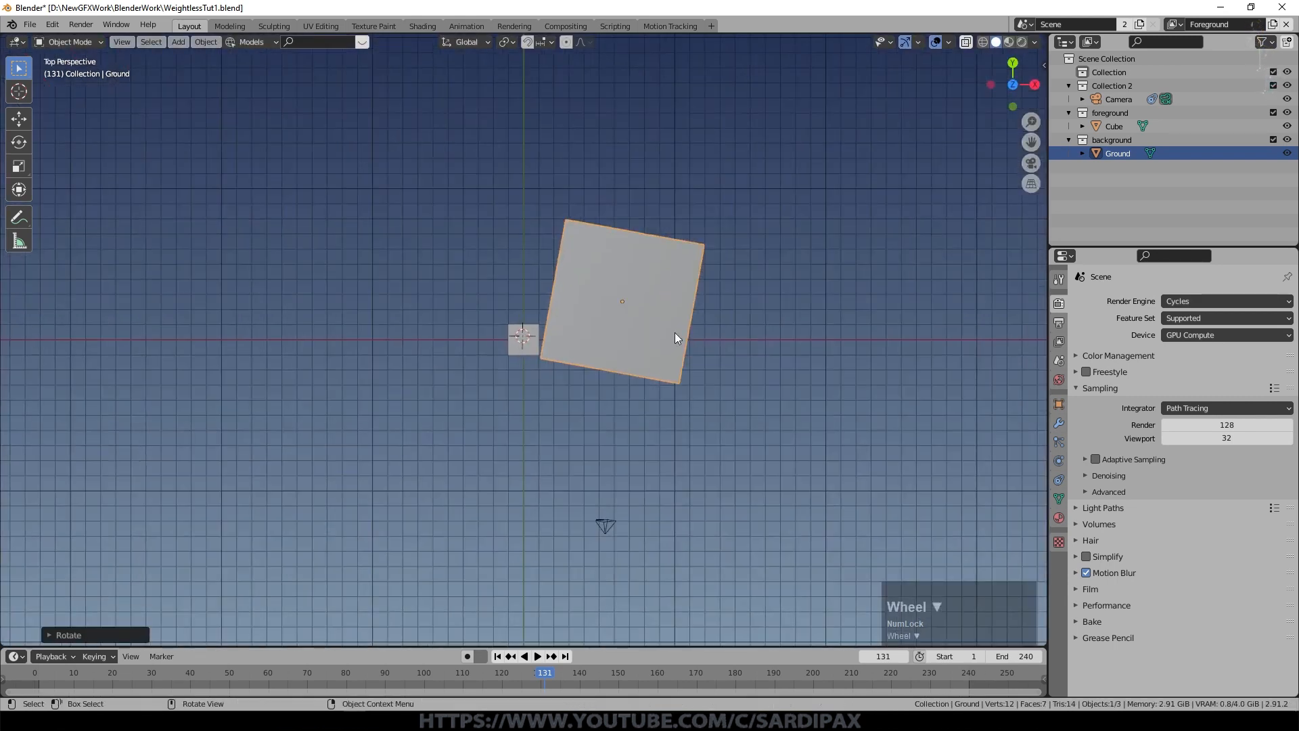
key("KP_0")
key("r")
left_click(632, 240)
- Scale the Ground plane up by about 1.7 and widen it along its local X axis
key("s")
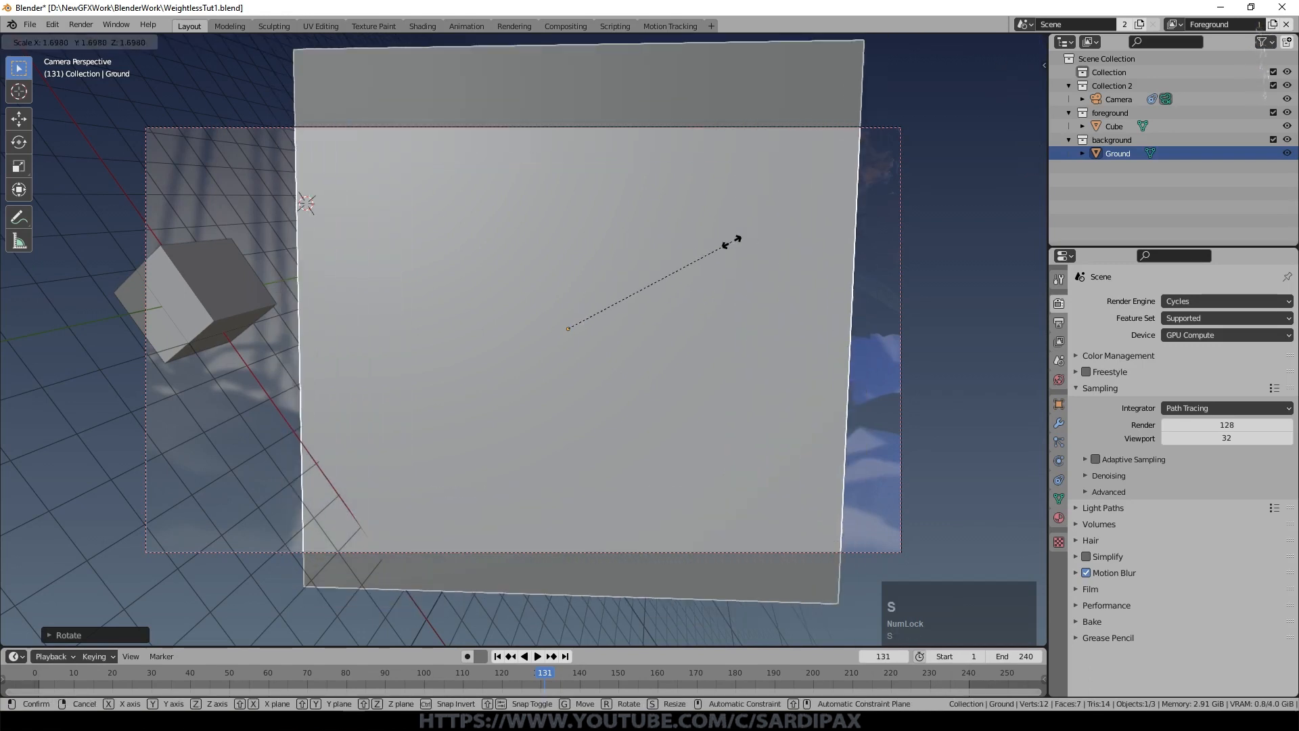
key("KP_Enter")
key("s")
key("x")
key("x")
left_click(817, 242)
- Centre and straighten the Ground plane about its local Z axis, and enlarge it by about 1.2 to cover the camera frame
key("g")
left_click(748, 250)
key("r")
key("z")
key("z")
left_click(763, 261)
key("g")
left_click(778, 264)
key("s")
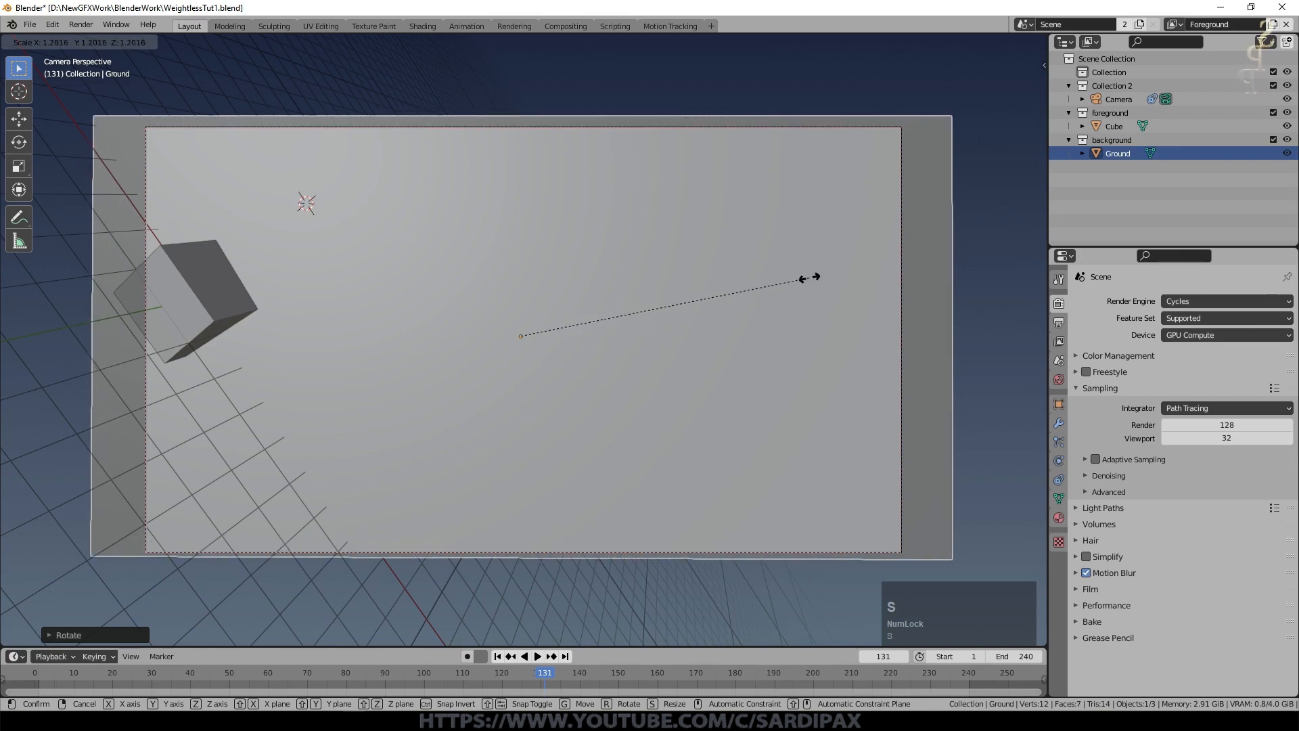
left_click(642, 246)
- Move the cube away from the Ground plane and check it through the camera view
scroll(642, 247, "down", 4)
middle_click_drag(642, 246, 538, 282)
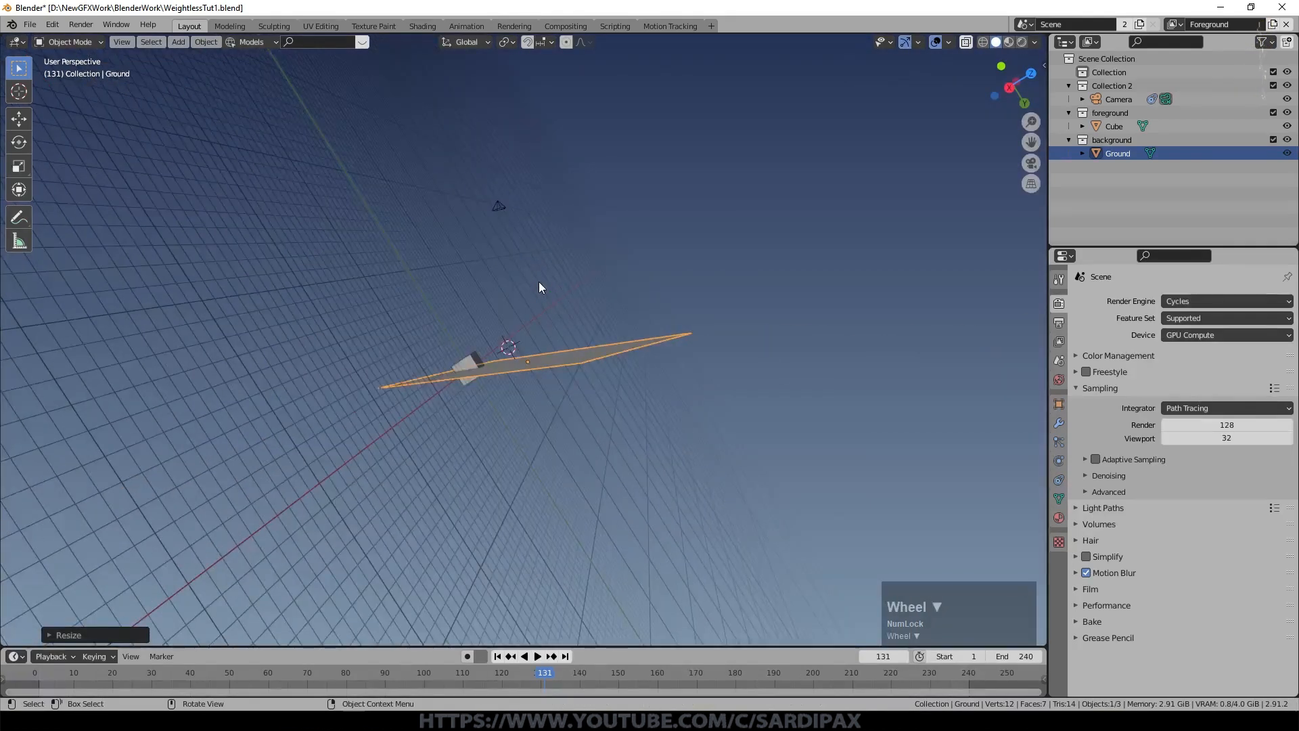
left_click(467, 369)
key("g")
left_click(569, 291)
key("KP_0")
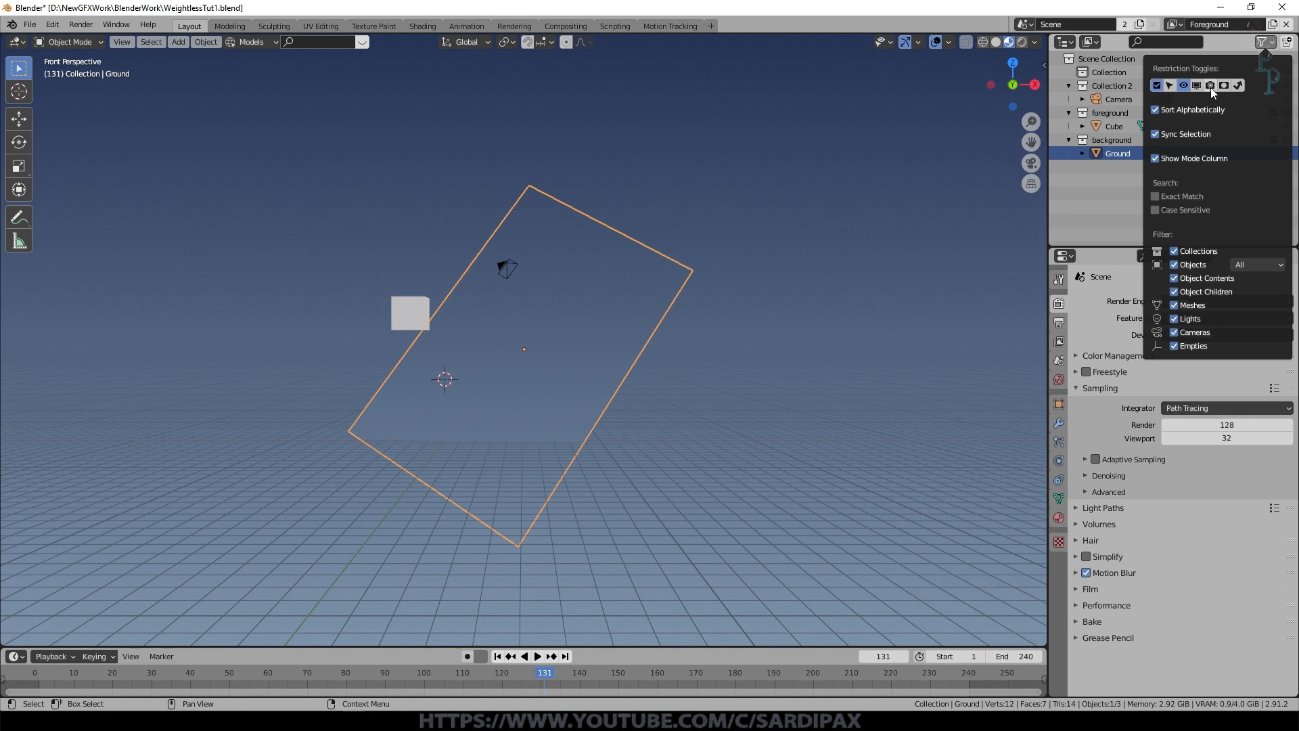
- Show the outliner's render-visibility toggles with the viewport in solid shading, and make the background collection active
left_click(1212, 88)
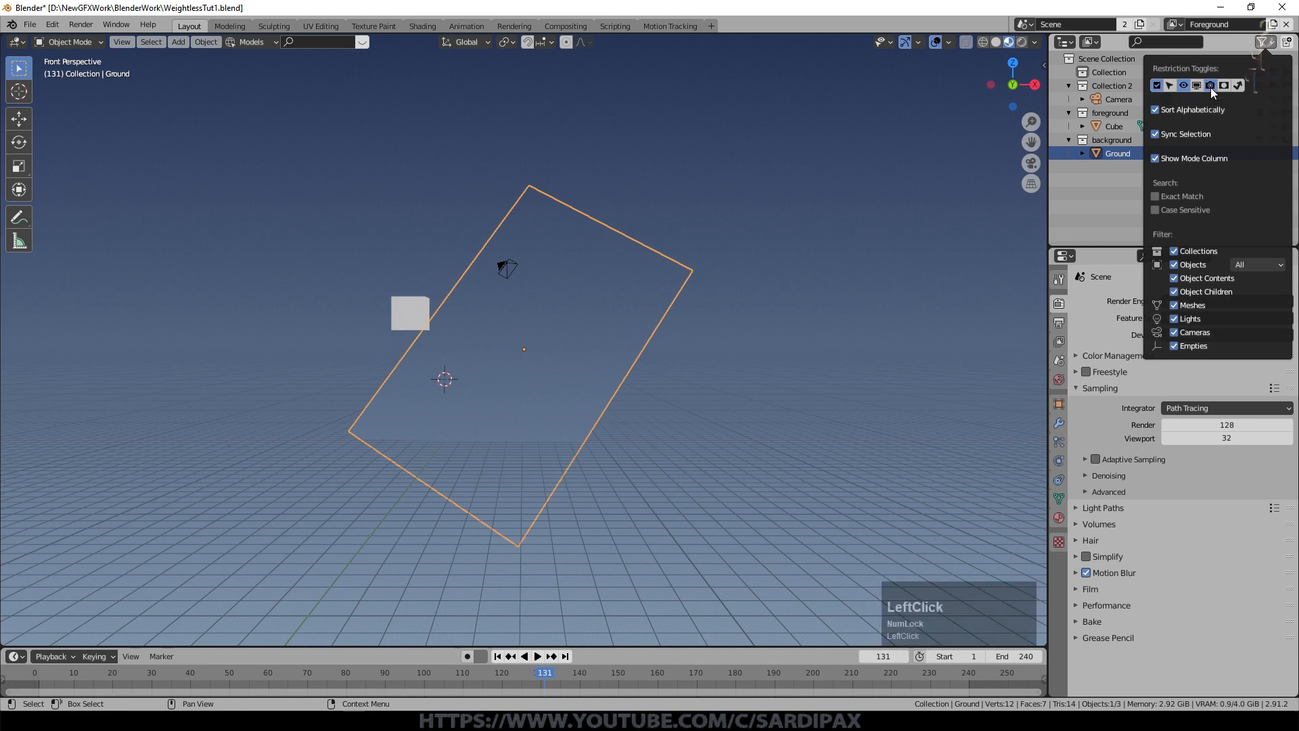
left_click(996, 42)
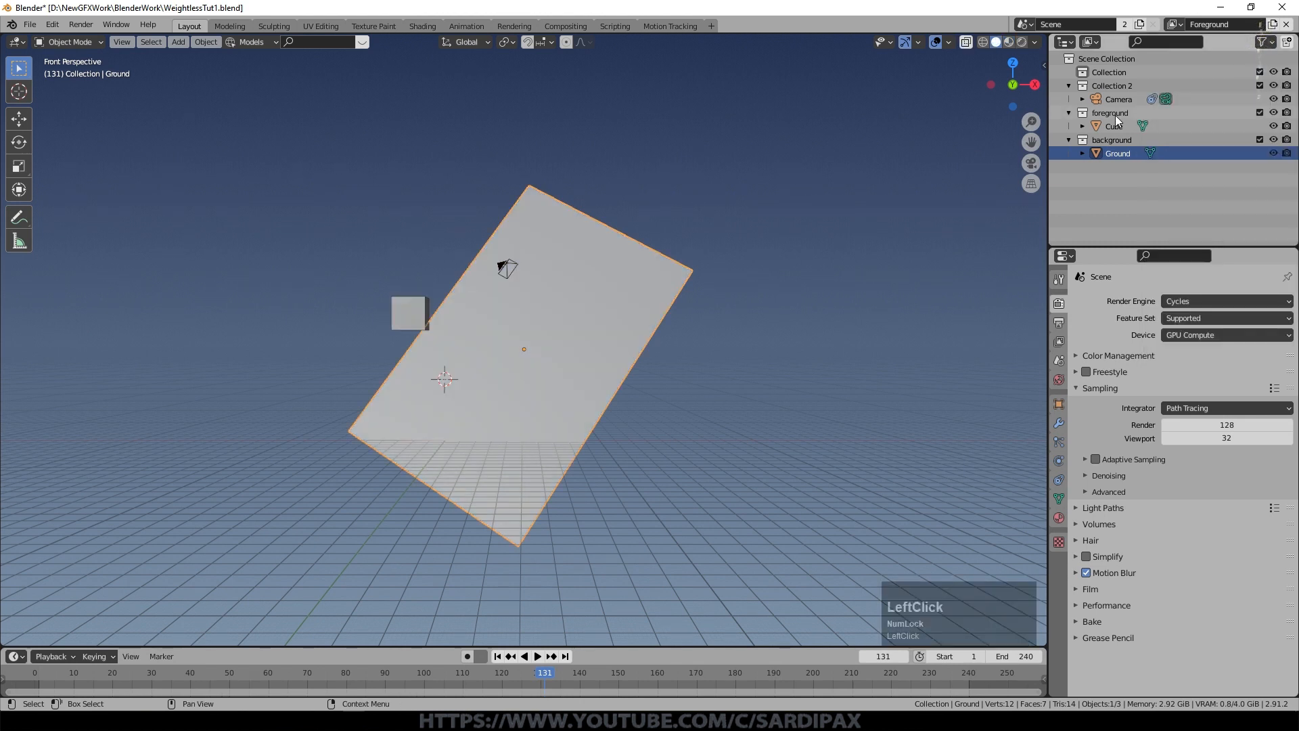
left_click(1115, 115)
left_click(1112, 138)
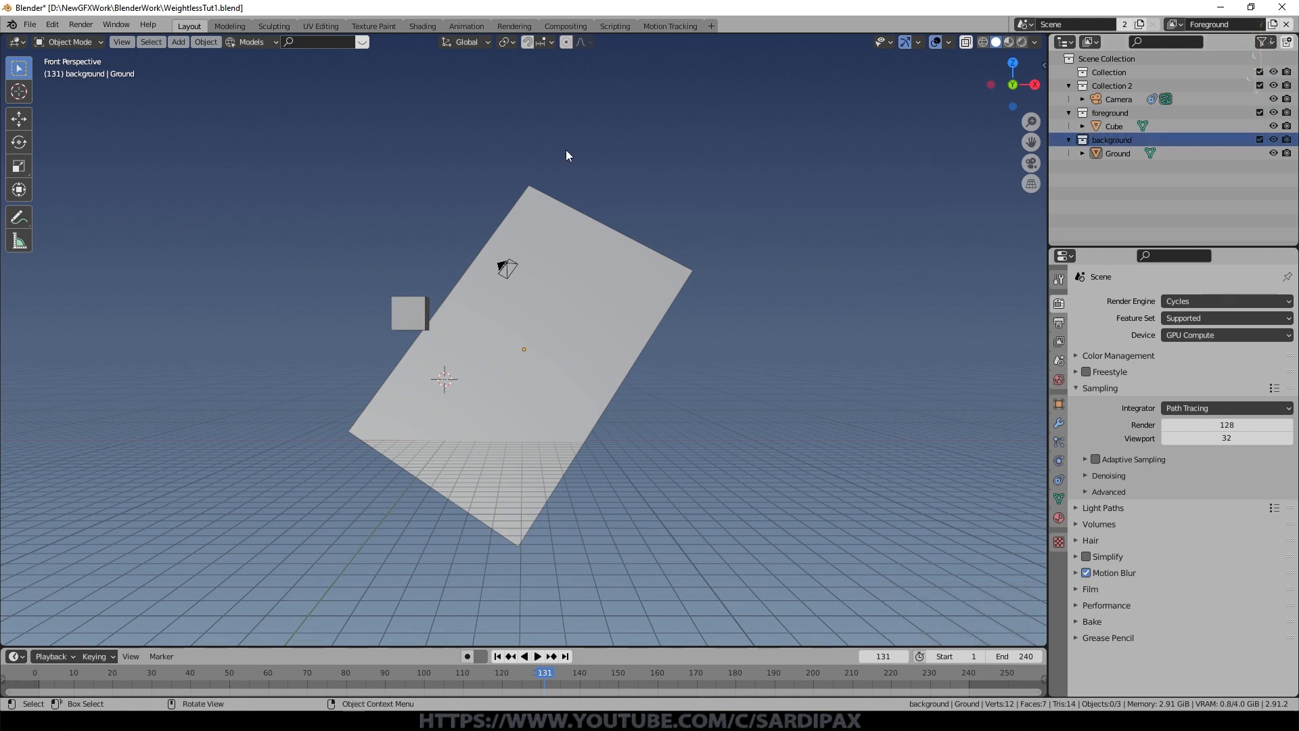
- Disable the Ground plane's Diffuse, Glossy, Transmission, Volume Scatter and Shadow ray visibility, leaving only Camera enabled
left_click(636, 270)
key("KP_0")
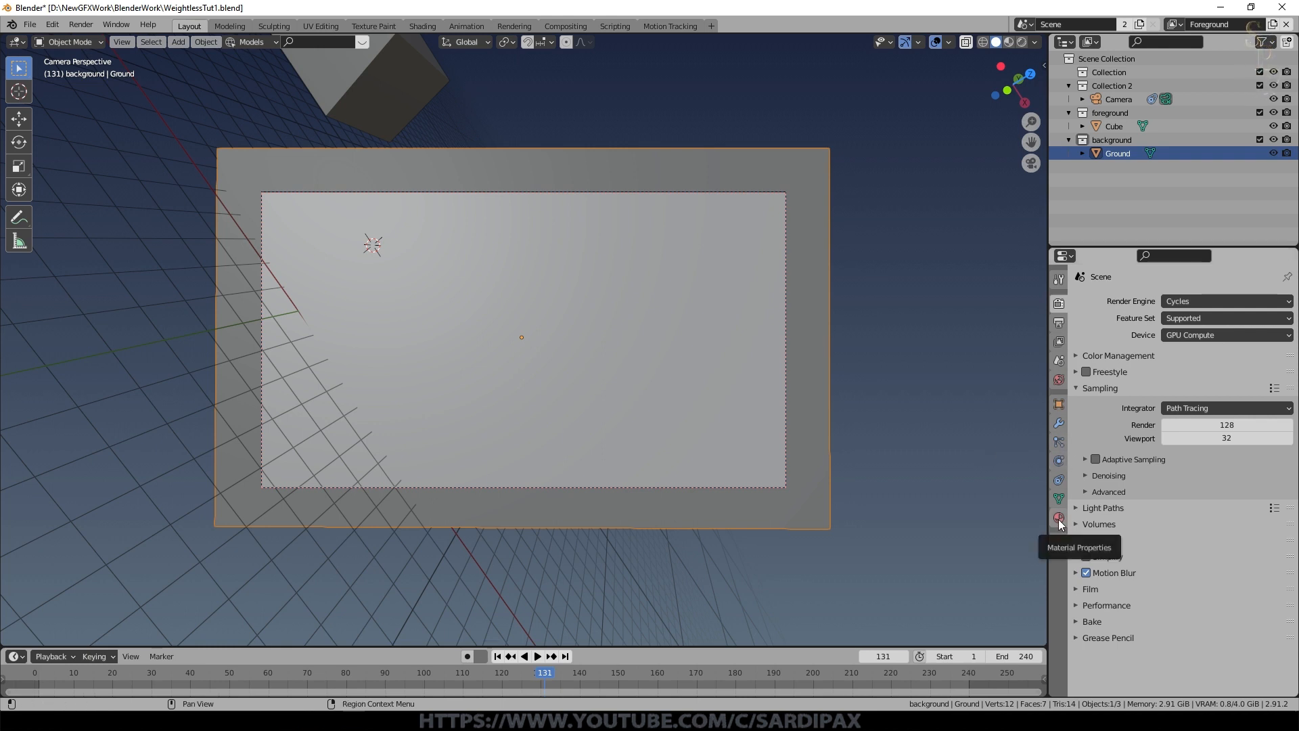
left_click(1059, 404)
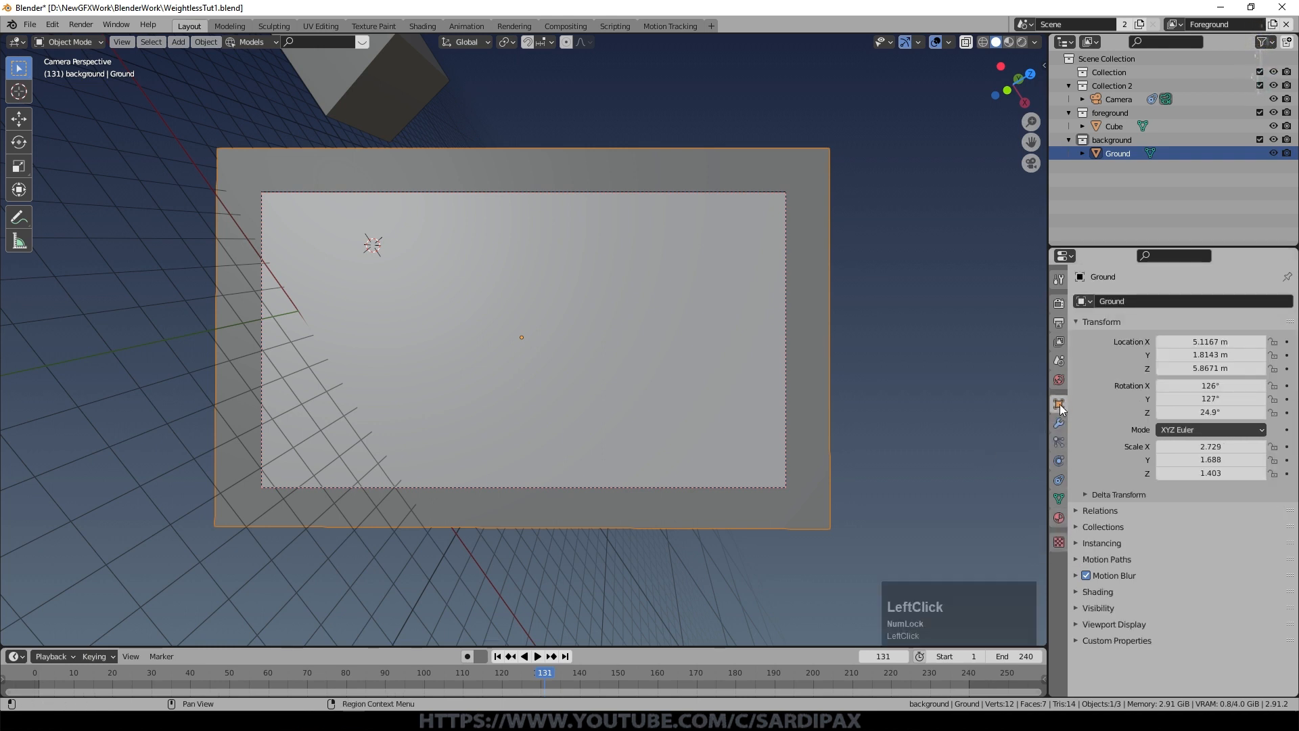
left_click(1077, 607)
scroll(1144, 541, "down", 6)
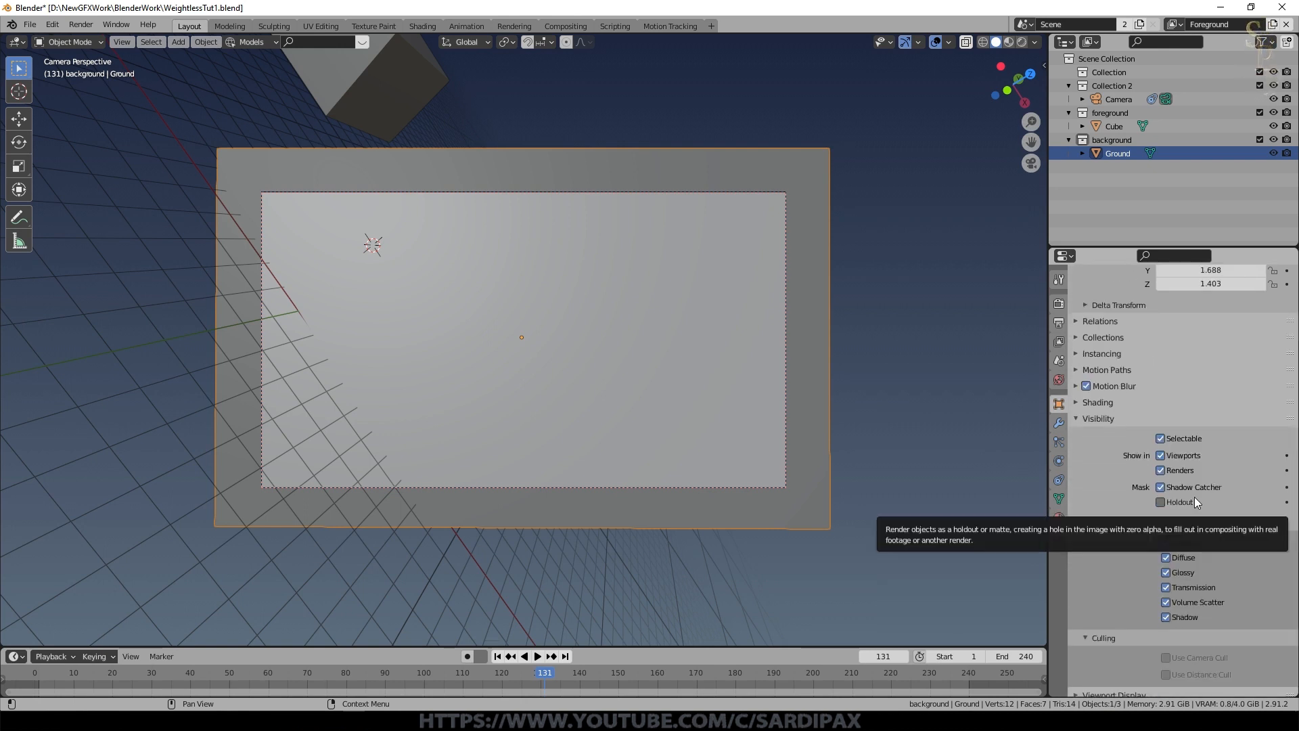
left_click(1166, 558)
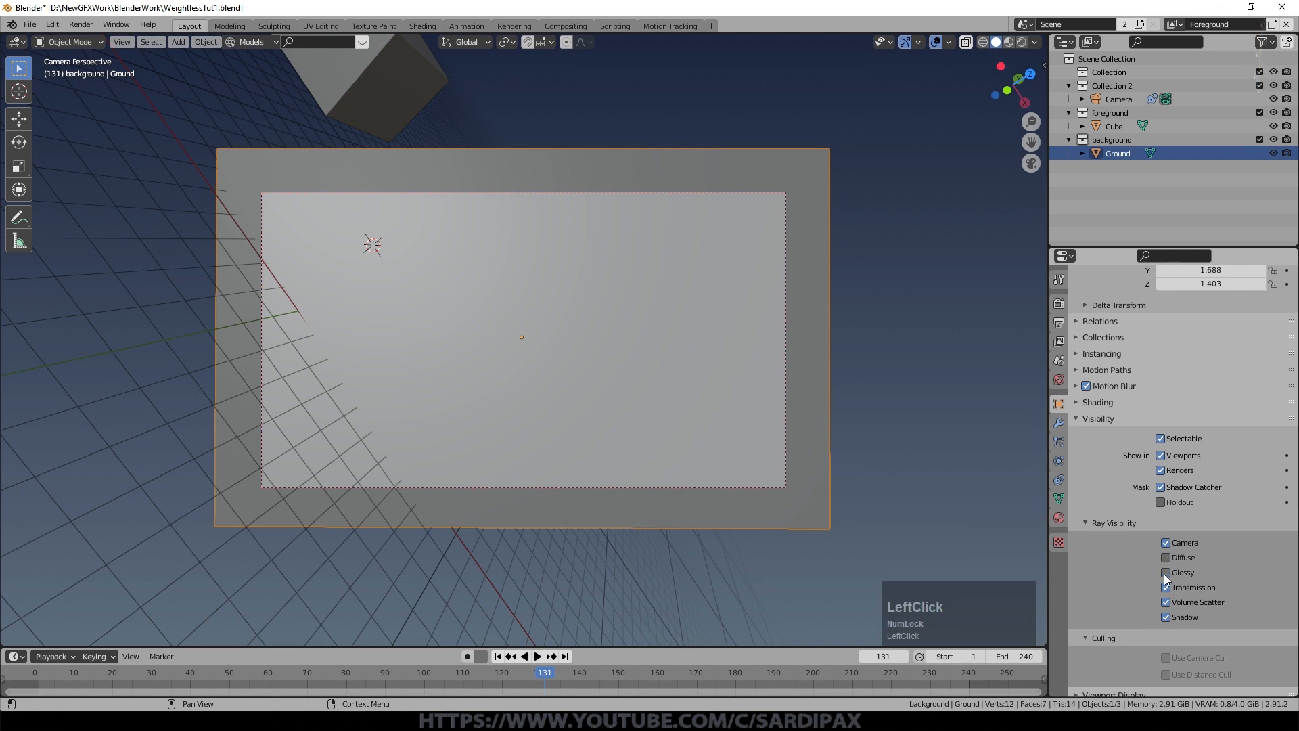
left_click(1171, 618)
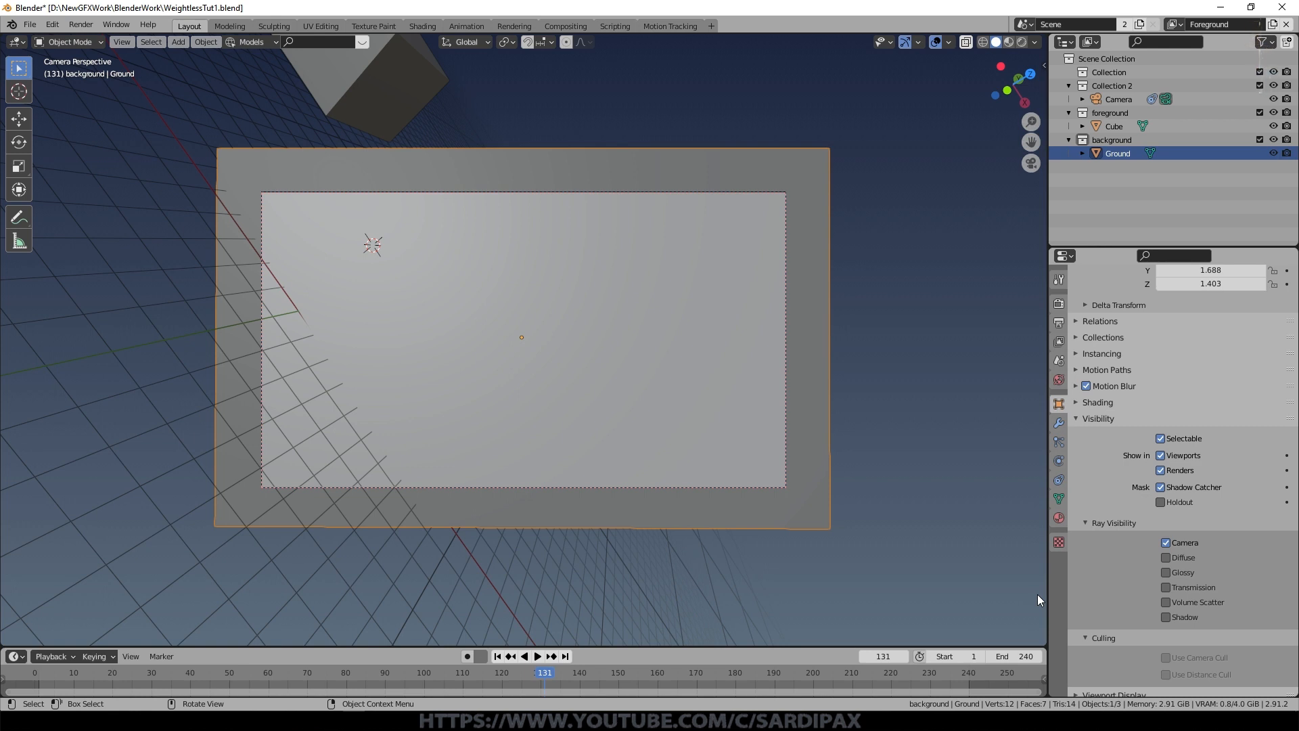
- Add a point light to the background collection and move it above the Ground plane, beside the cube
scroll(649, 260, "down", 2)
middle_click_drag(524, 322, 593, 291)
key("shift+a")
mouse_move(593, 291)
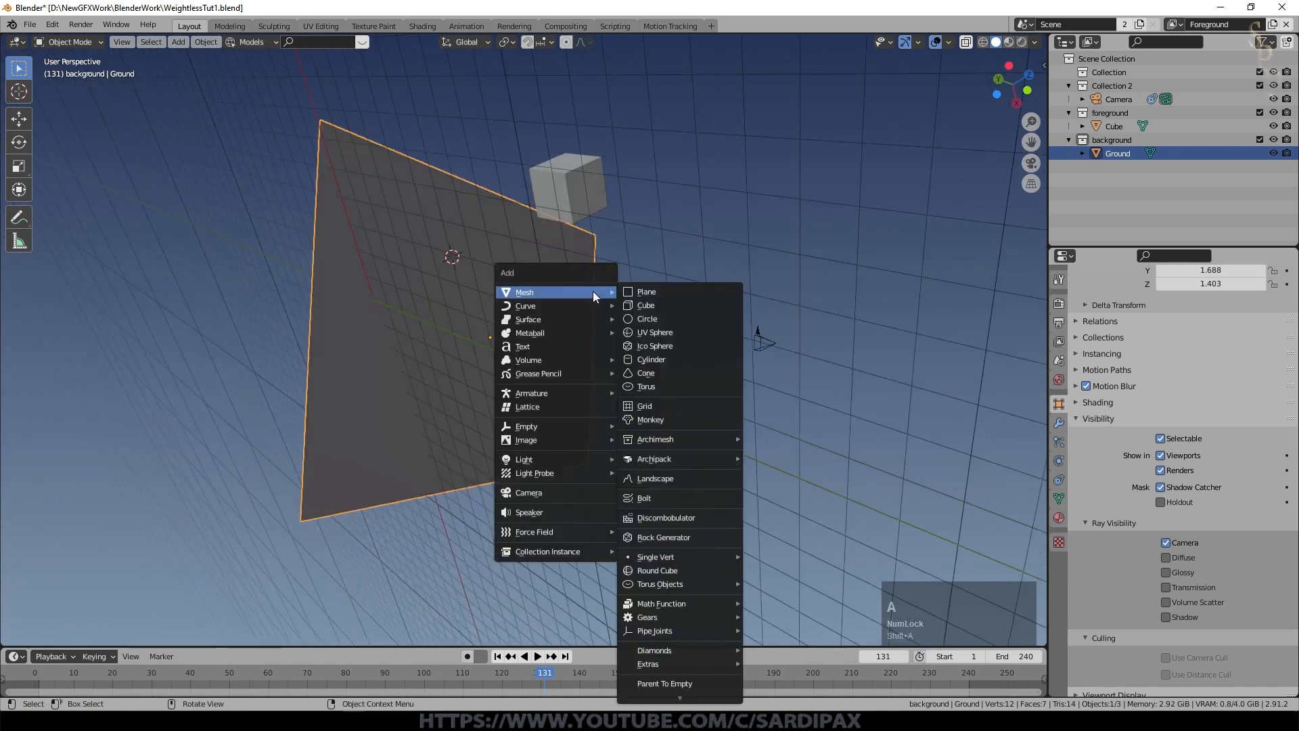
left_click(643, 460)
middle_click_drag(508, 362, 434, 386)
key("g")
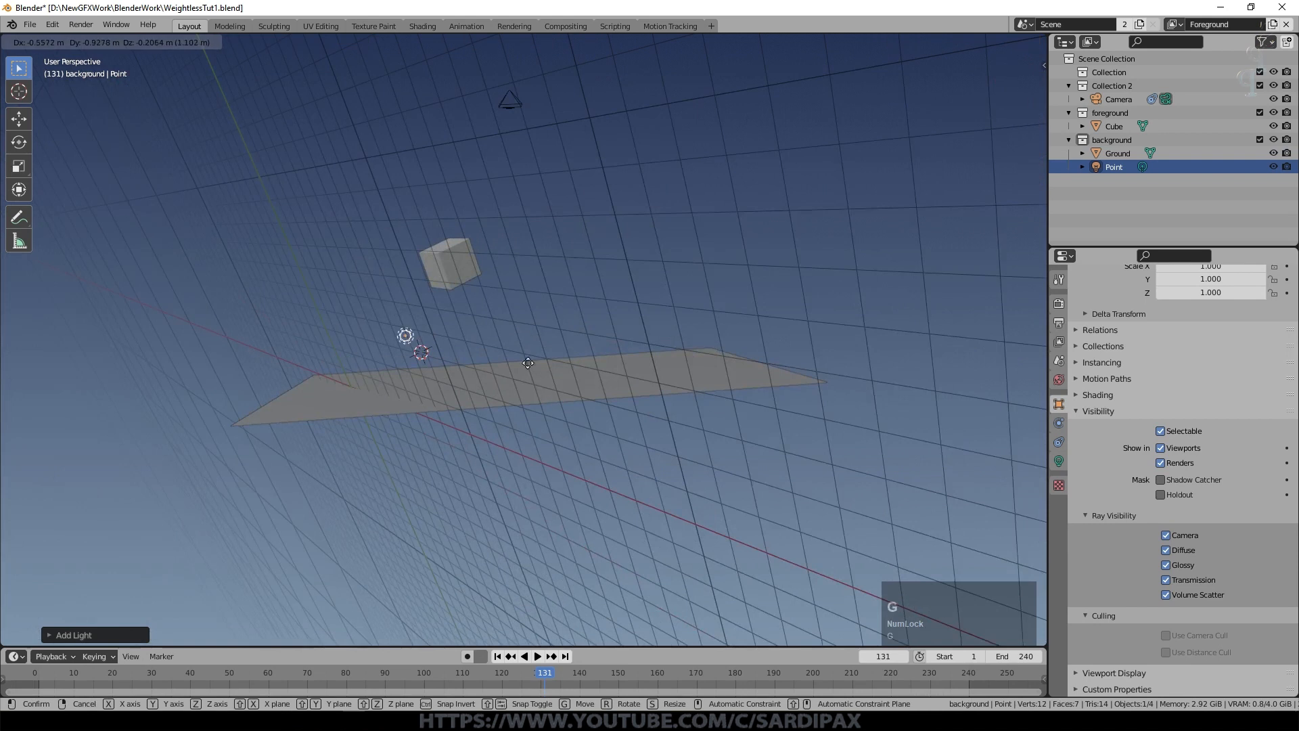
left_click(453, 283)
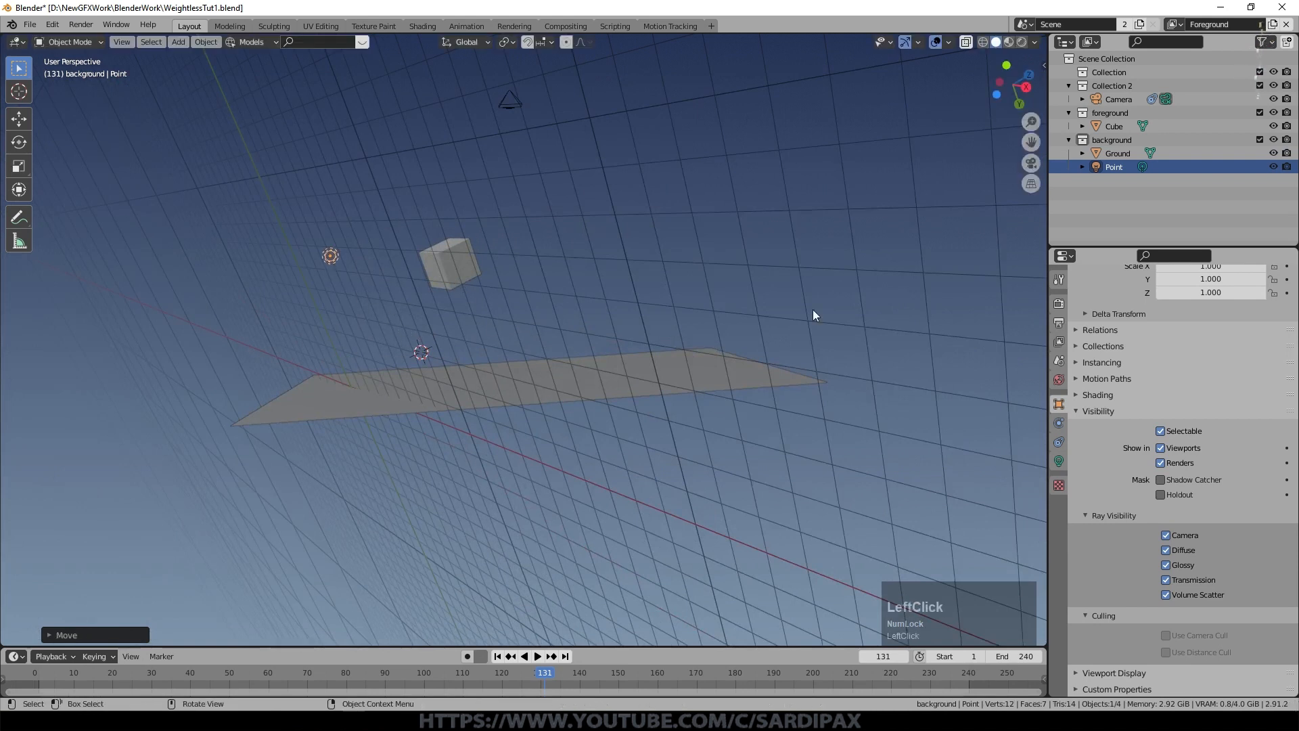
- Set the point light's power to 225.7 W and look through the camera
left_click(1060, 462)
left_click_drag(1208, 390, 1238, 390)
key("KP_0")
scroll(568, 213, "down", 2)
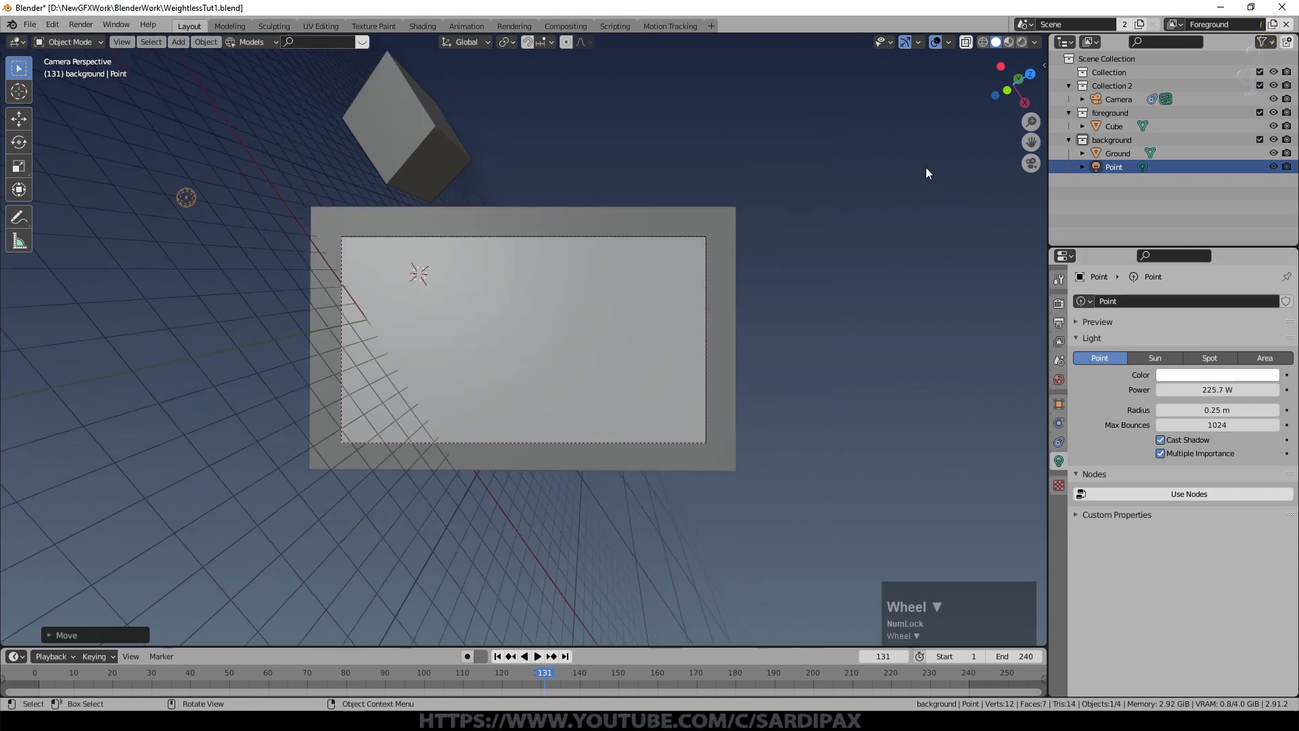
- Preview the camera view in rendered shading and set the world background colour to black
left_click(1022, 42)
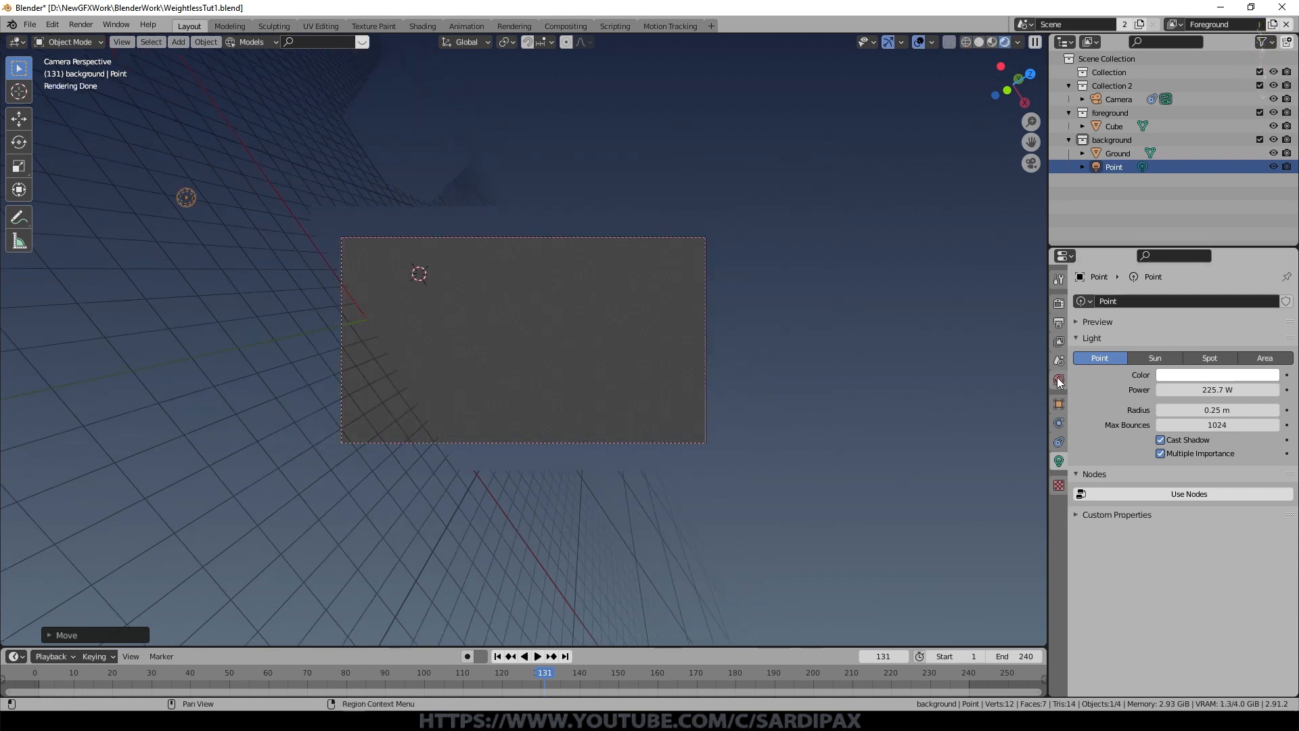
left_click(1059, 380)
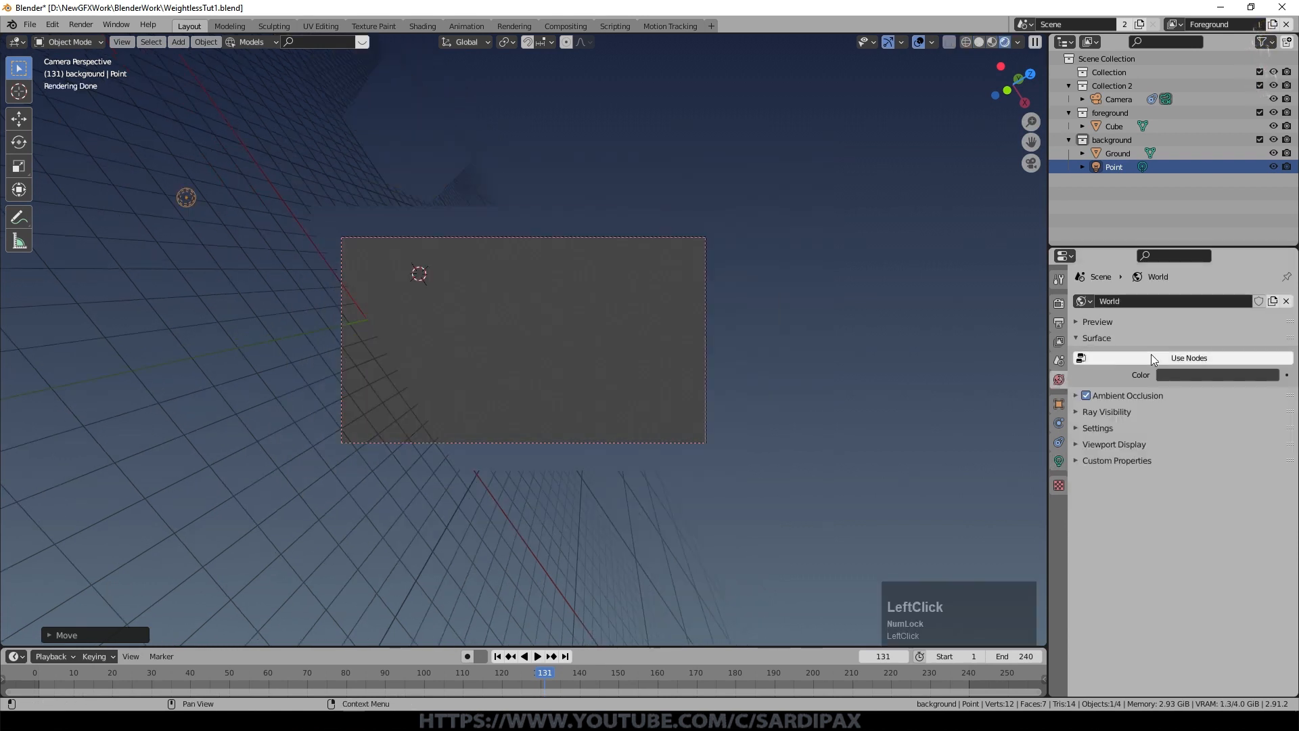
left_click(1198, 376)
left_click_drag(1269, 271, 1268, 299)
- Move the cube into the camera frame and check its position against the Ground plane and light in solid shading
left_click(498, 338)
key("g")
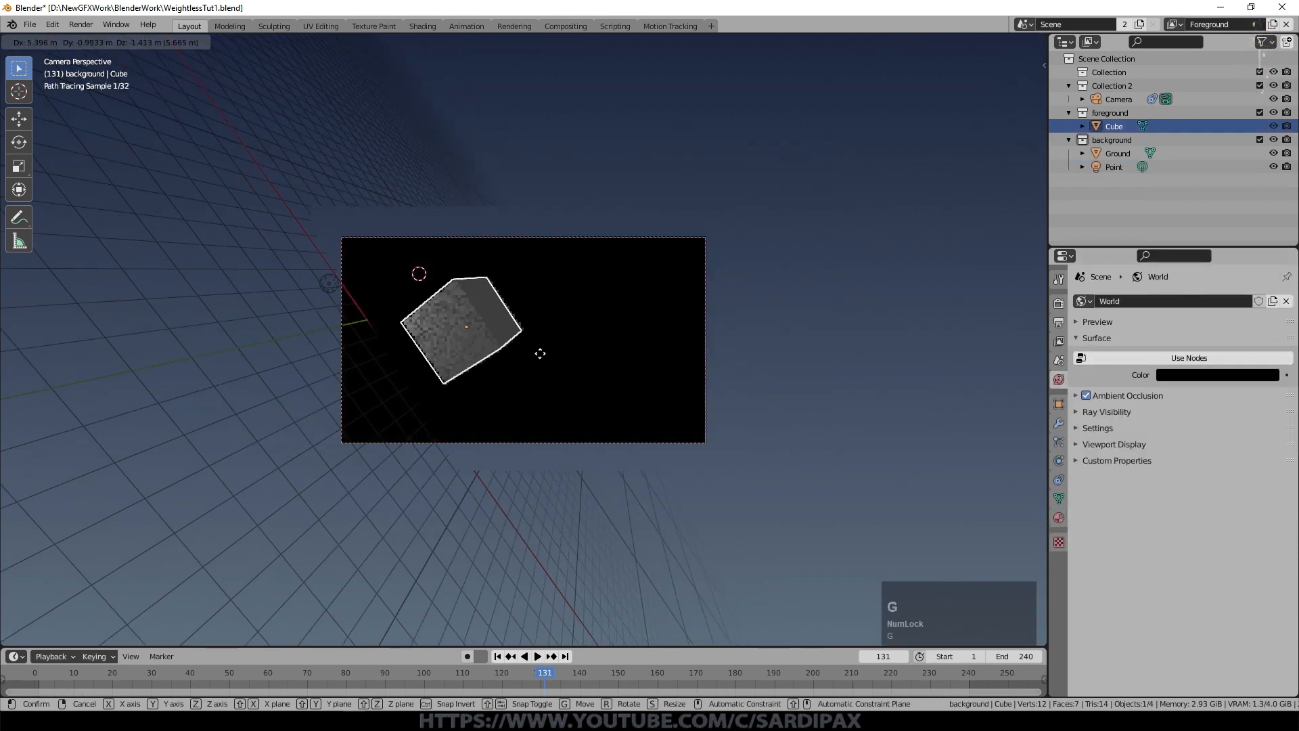
left_click(537, 353)
middle_click_drag(512, 252, 576, 281)
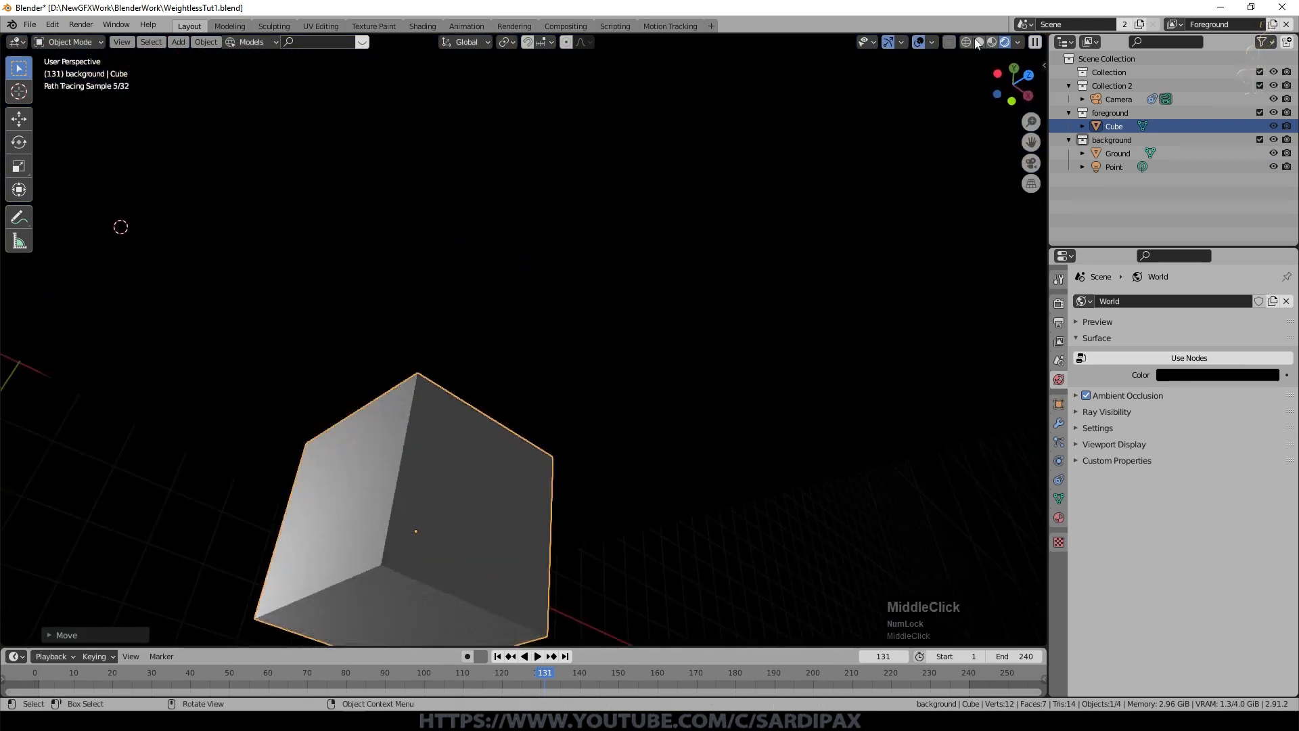
scroll(594, 196, "down", 5)
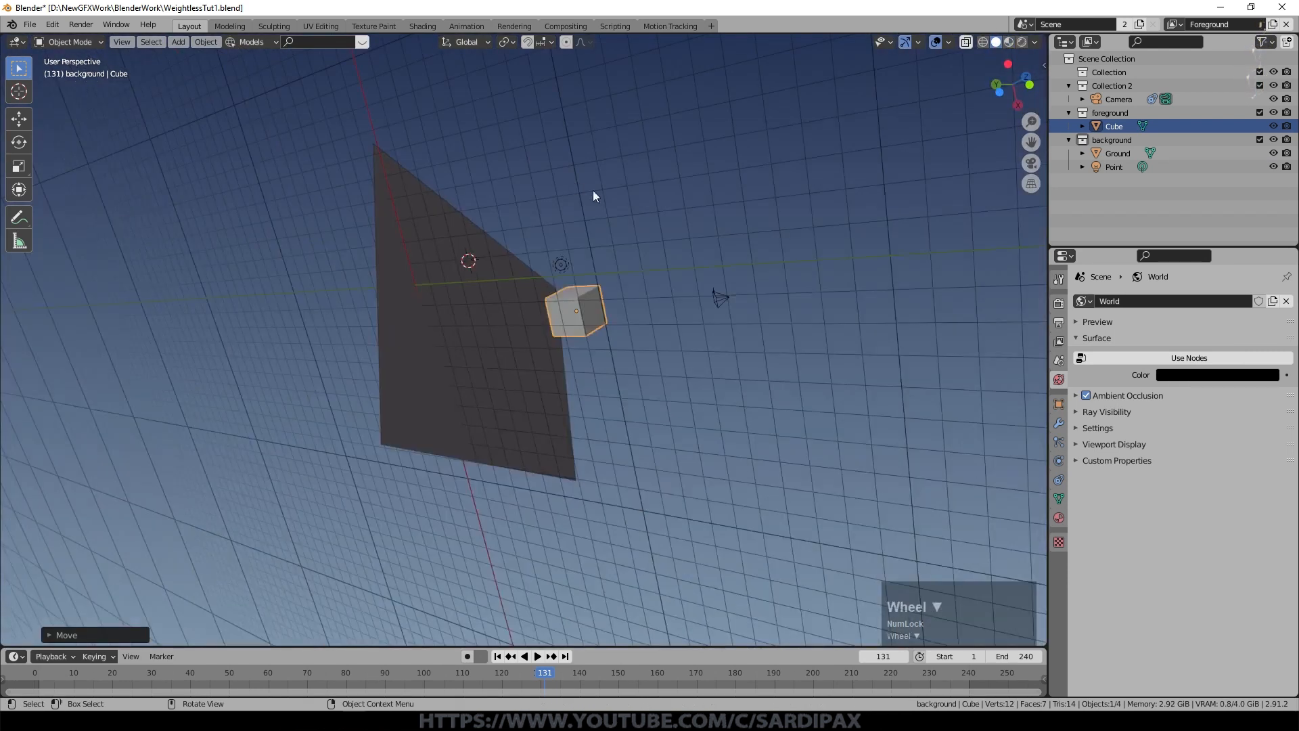
mouse_move(594, 196)
middle_mouse_down()
mouse_move(664, 311)
mouse_move(548, 366)
mouse_move(589, 293)
middle_mouse_up()
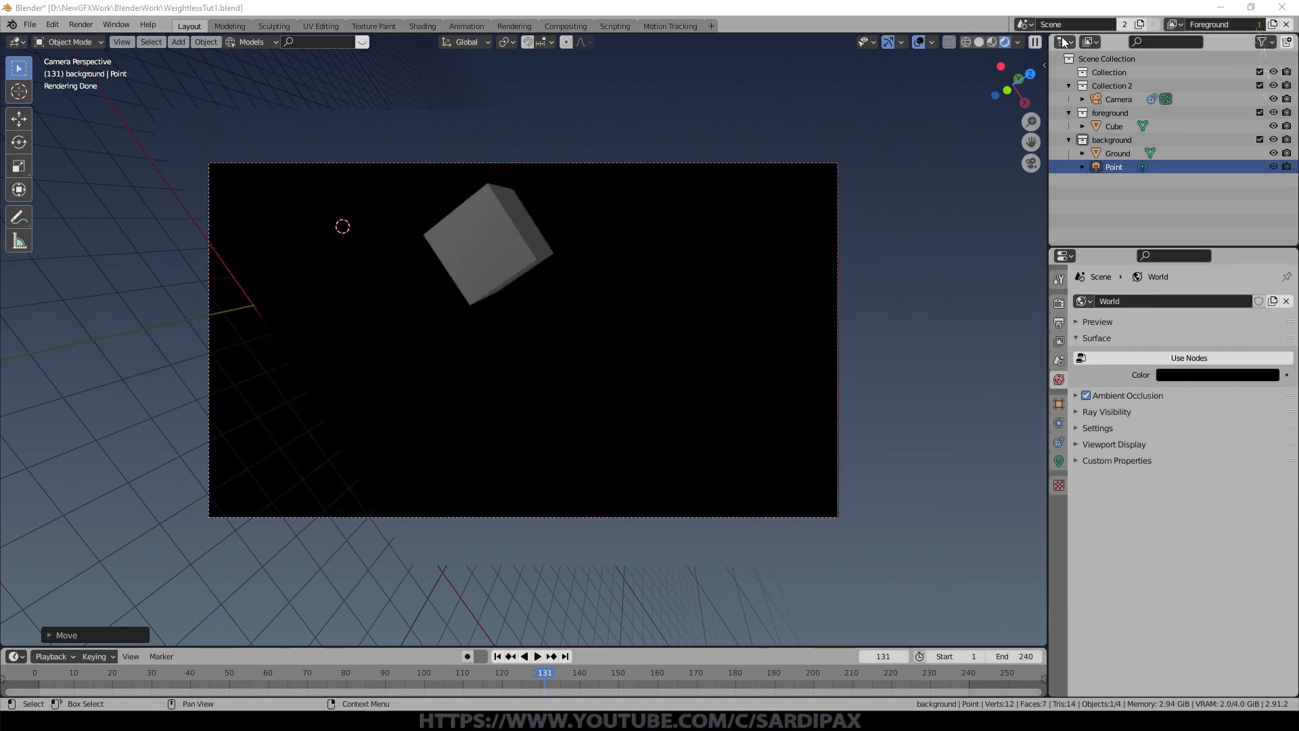
- Split the 3D viewport into two areas and turn the new one into a Shader Editor
left_click_drag(1047, 32, 1047, 273)
left_click(16, 42)
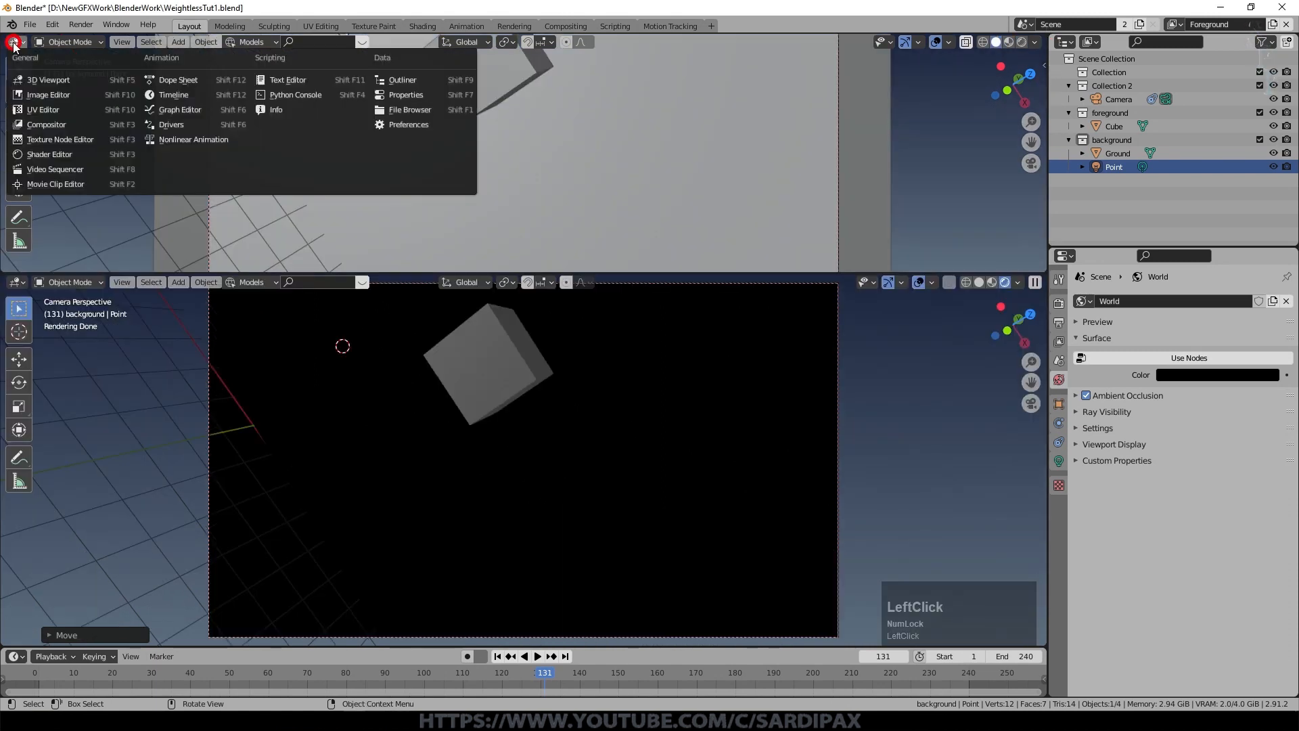
left_click(65, 154)
- Switch the Shader Editor to the World shader, enable its nodes and hide the editor's sidebar
left_click(66, 43)
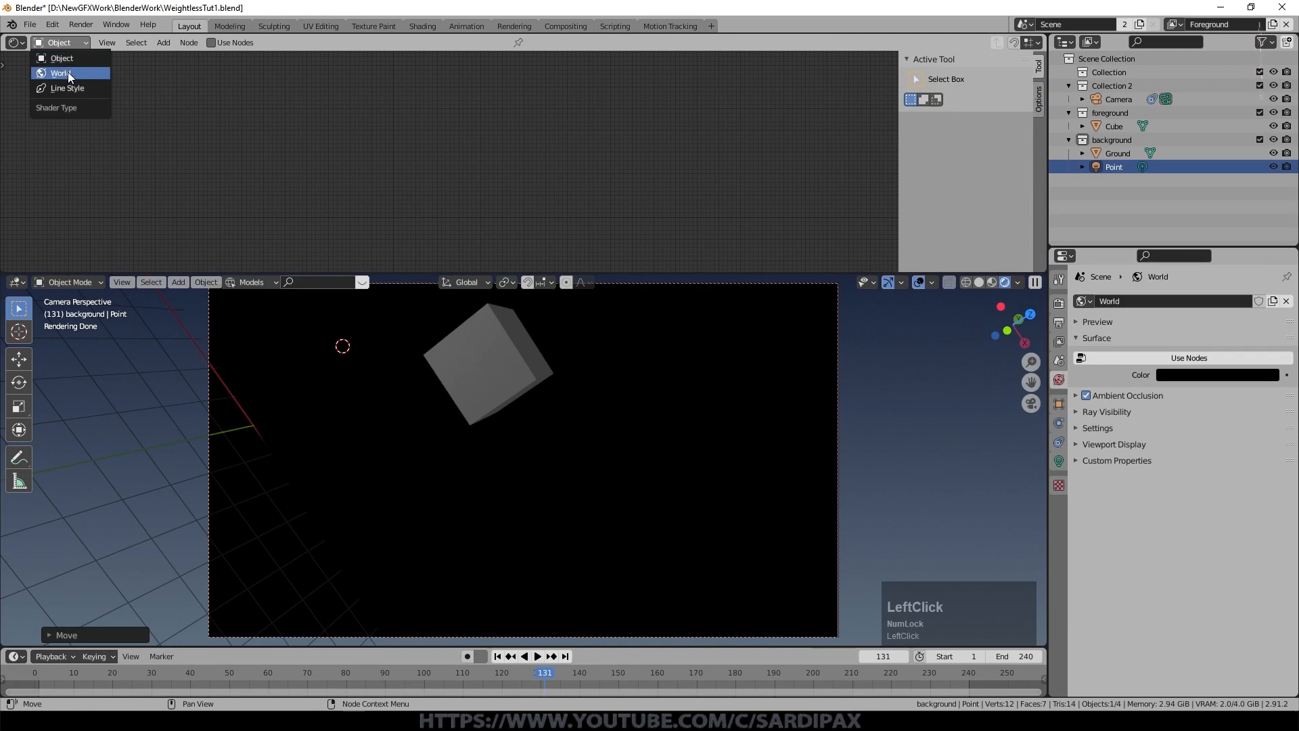
left_click(68, 72)
left_click(229, 45)
scroll(513, 108, "up", 4)
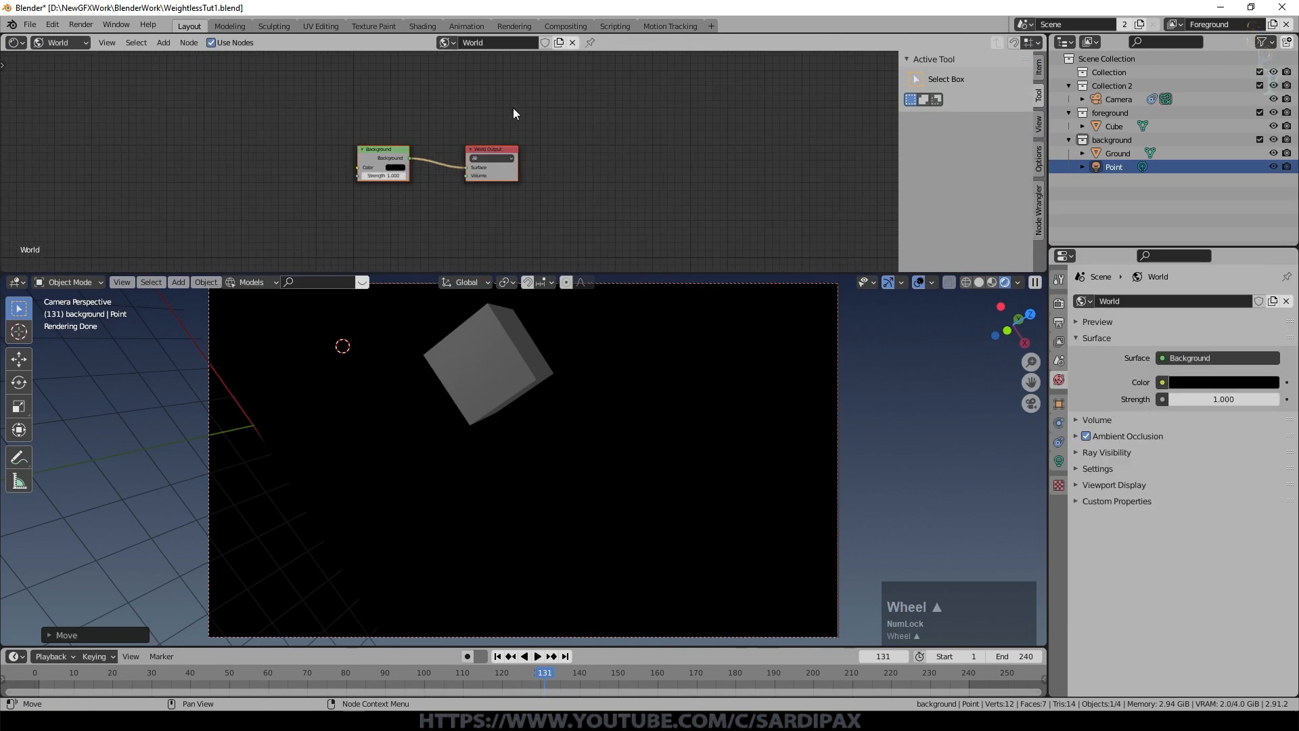
key("n")
left_click_drag(542, 135, 693, 110)
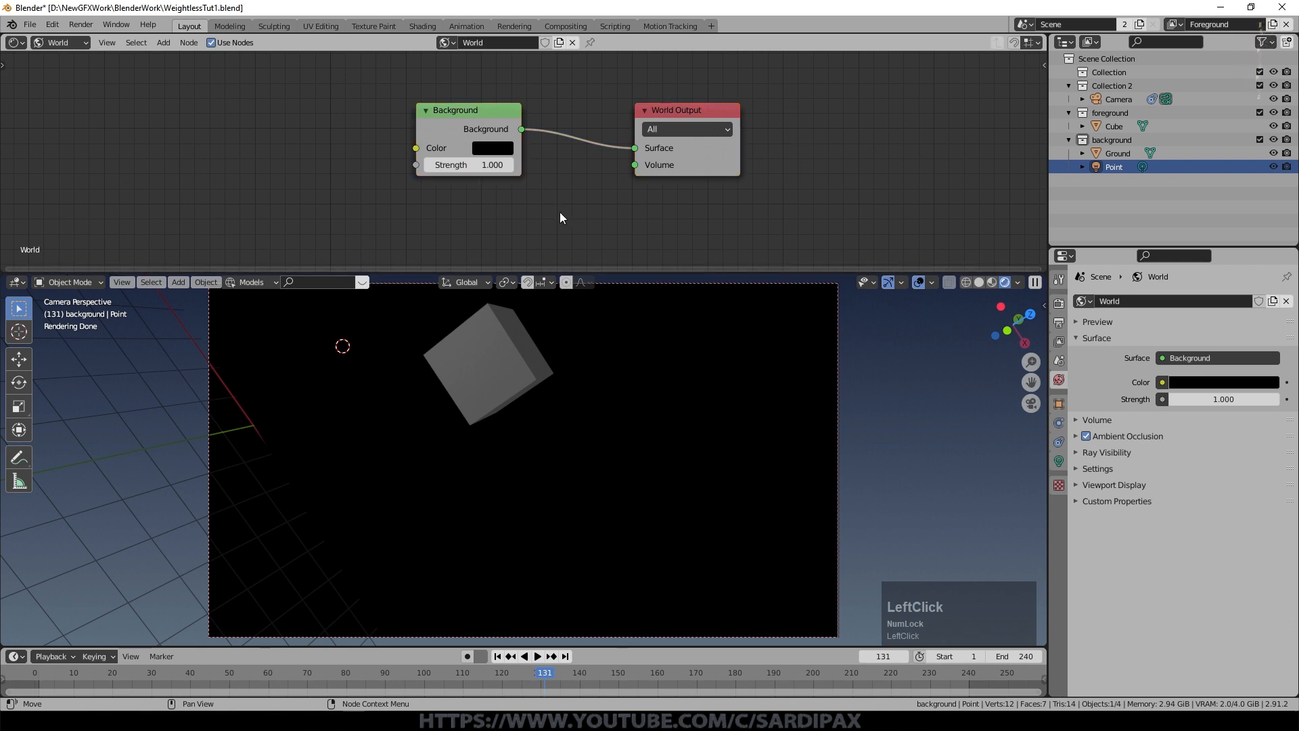
- Add an Image Texture node before the Background node and load VIDEO0081.mp4 from the SourceVid folder
scroll(559, 213, "left", 5, "ctrl")
left_click(164, 42)
mouse_move(183, 116)
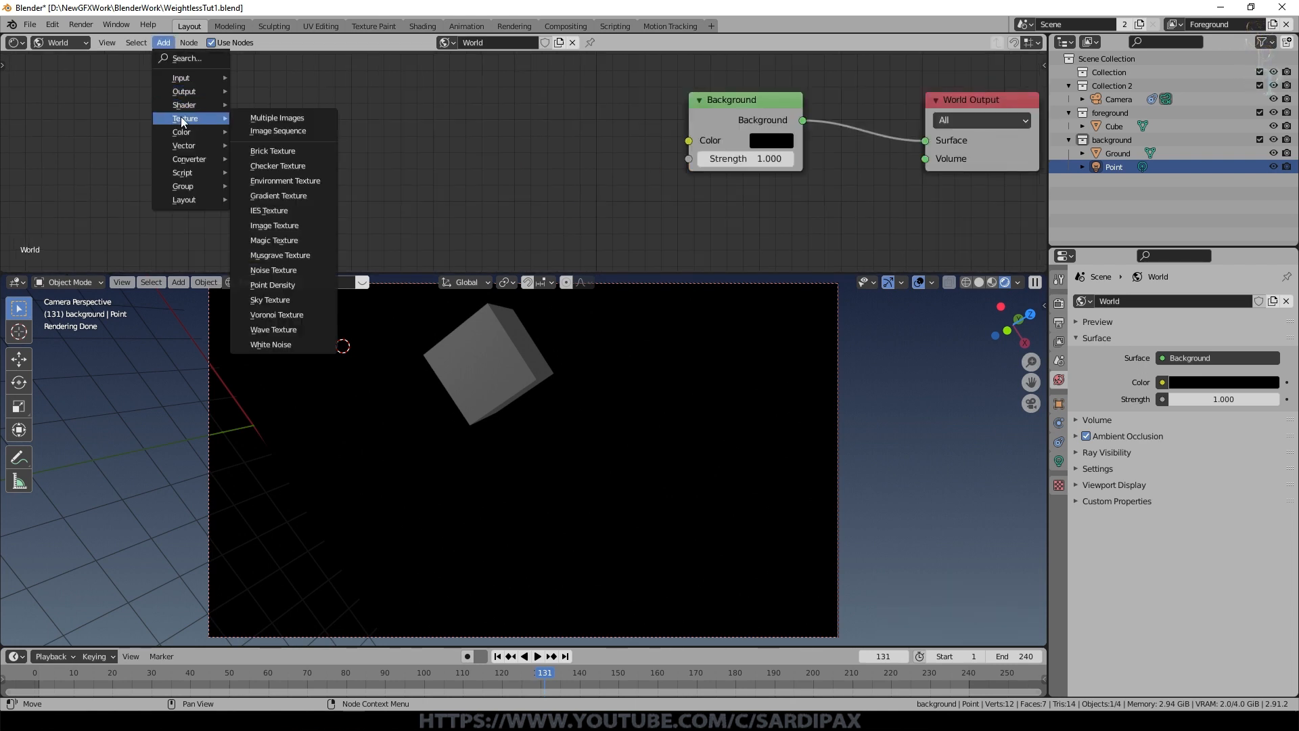
left_click(284, 224)
left_click(303, 83)
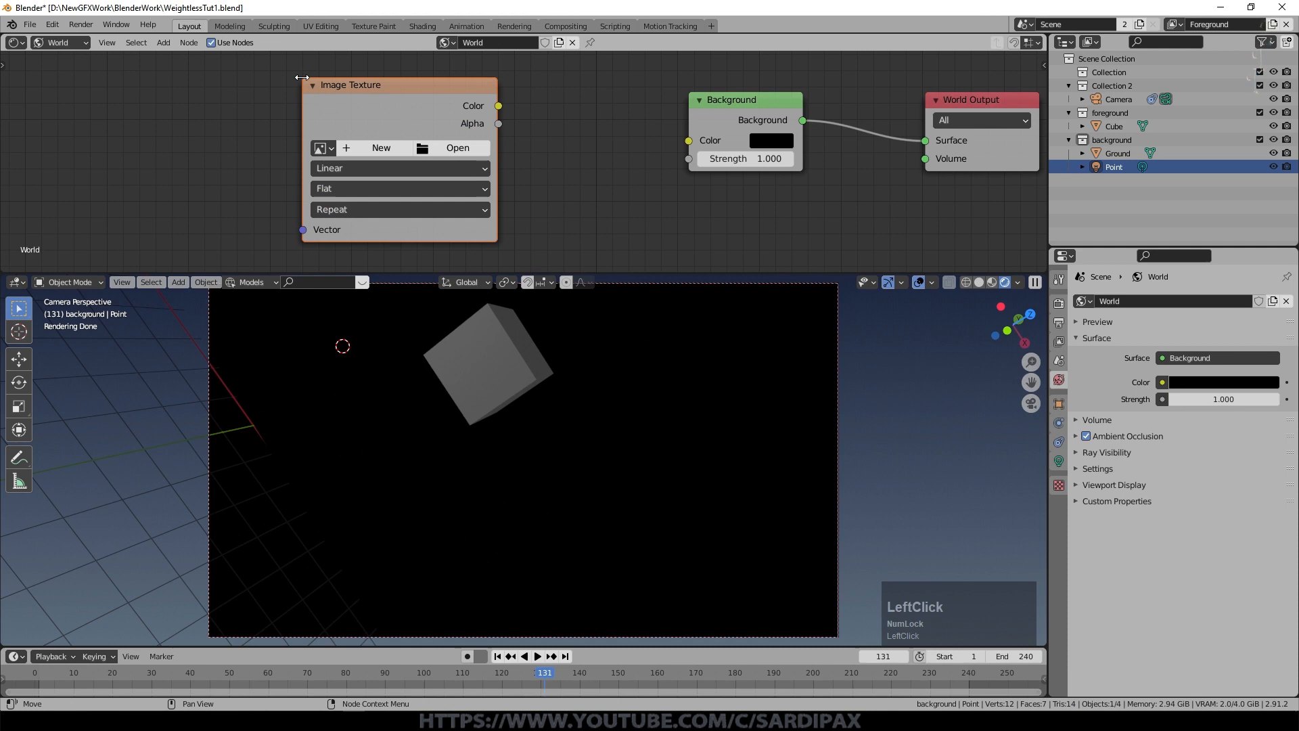
left_click(449, 148)
left_click(215, 511)
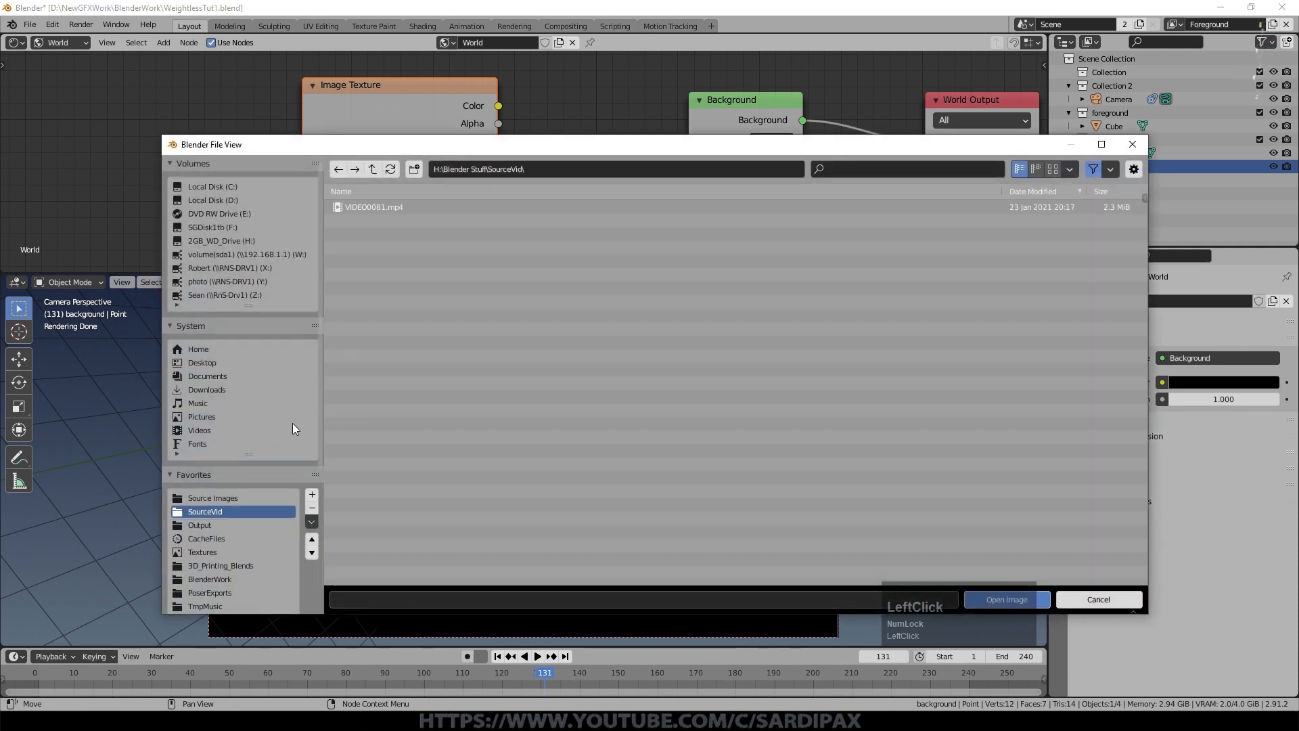
left_click(371, 207)
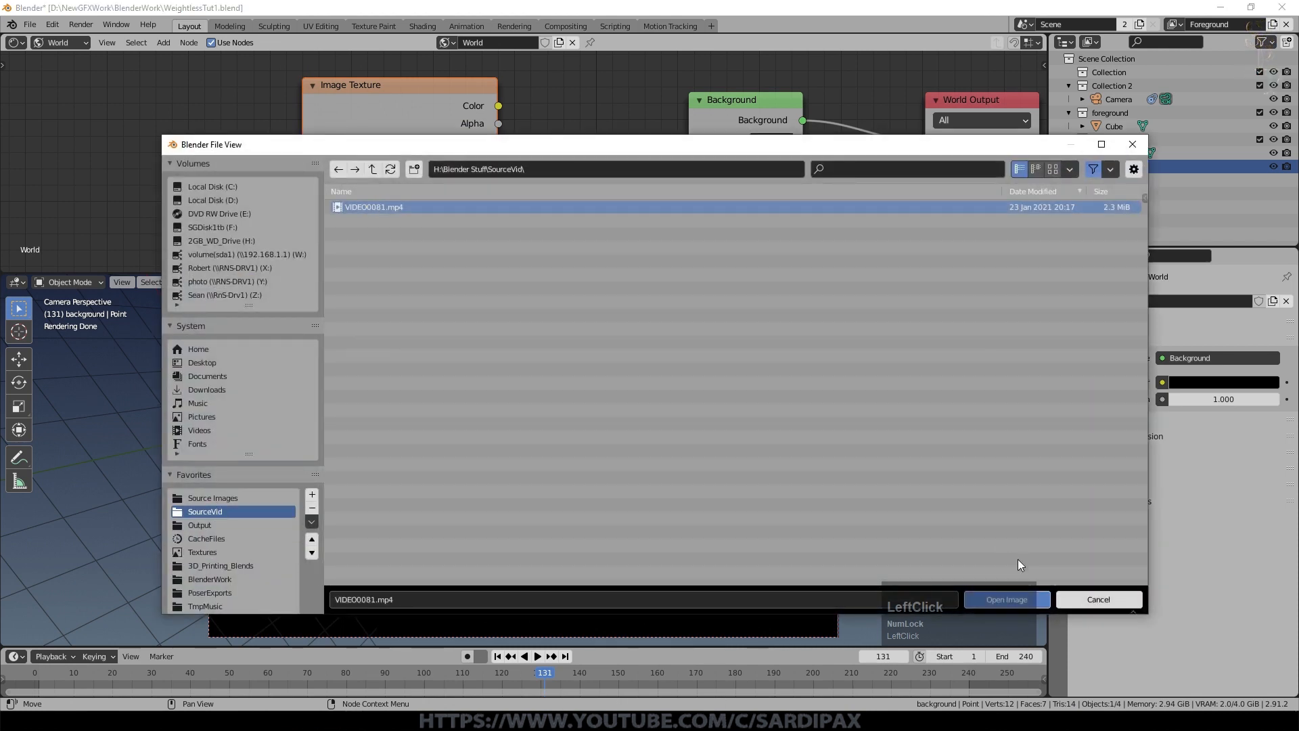
left_click(1039, 599)
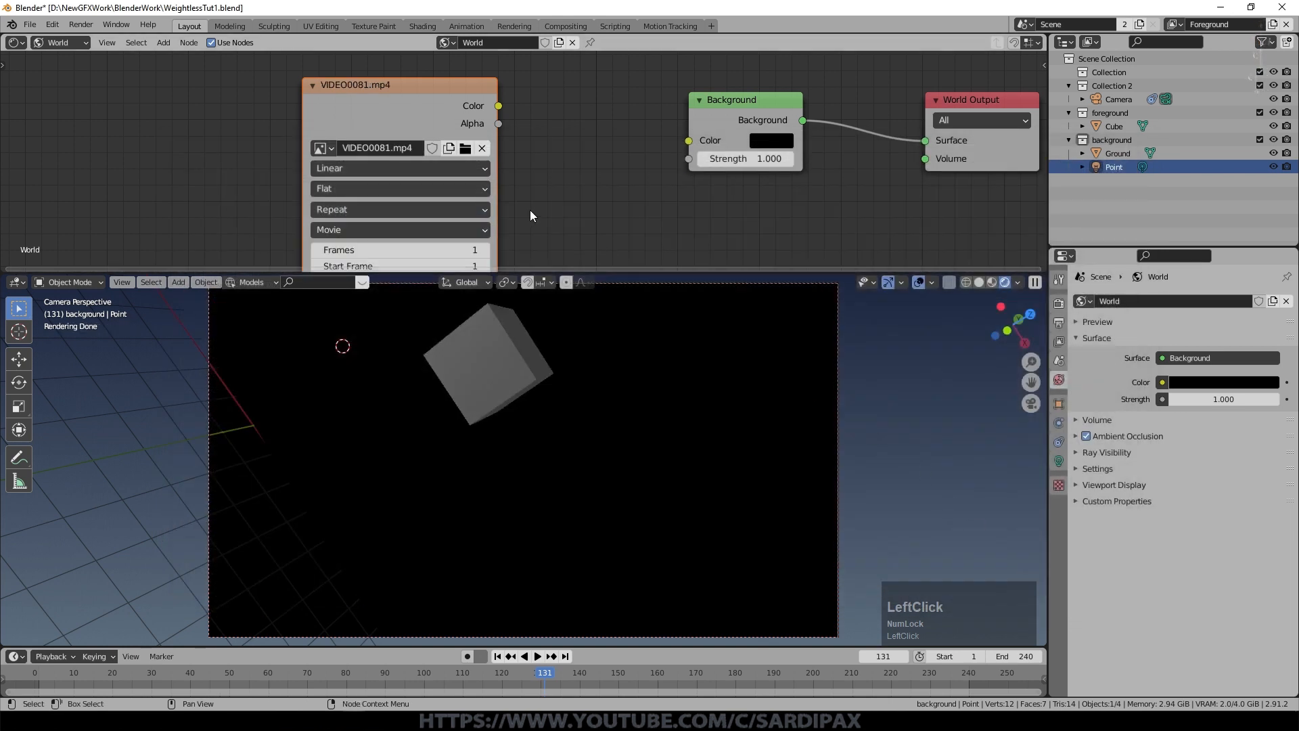
- Set the scene's end frame and the movie texture's frame count to 380, and enable Auto Refresh on the texture
scroll(547, 203, "down", 1)
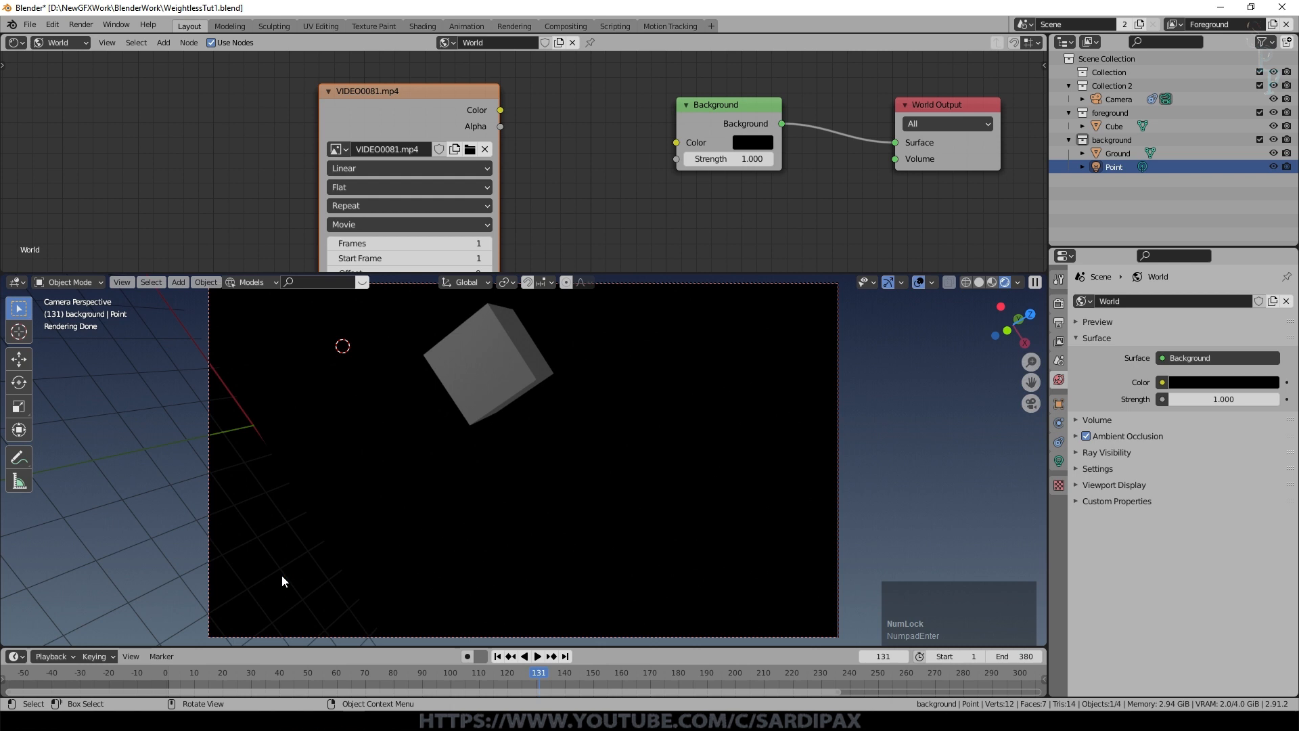
left_click_drag(376, 649, 376, 643)
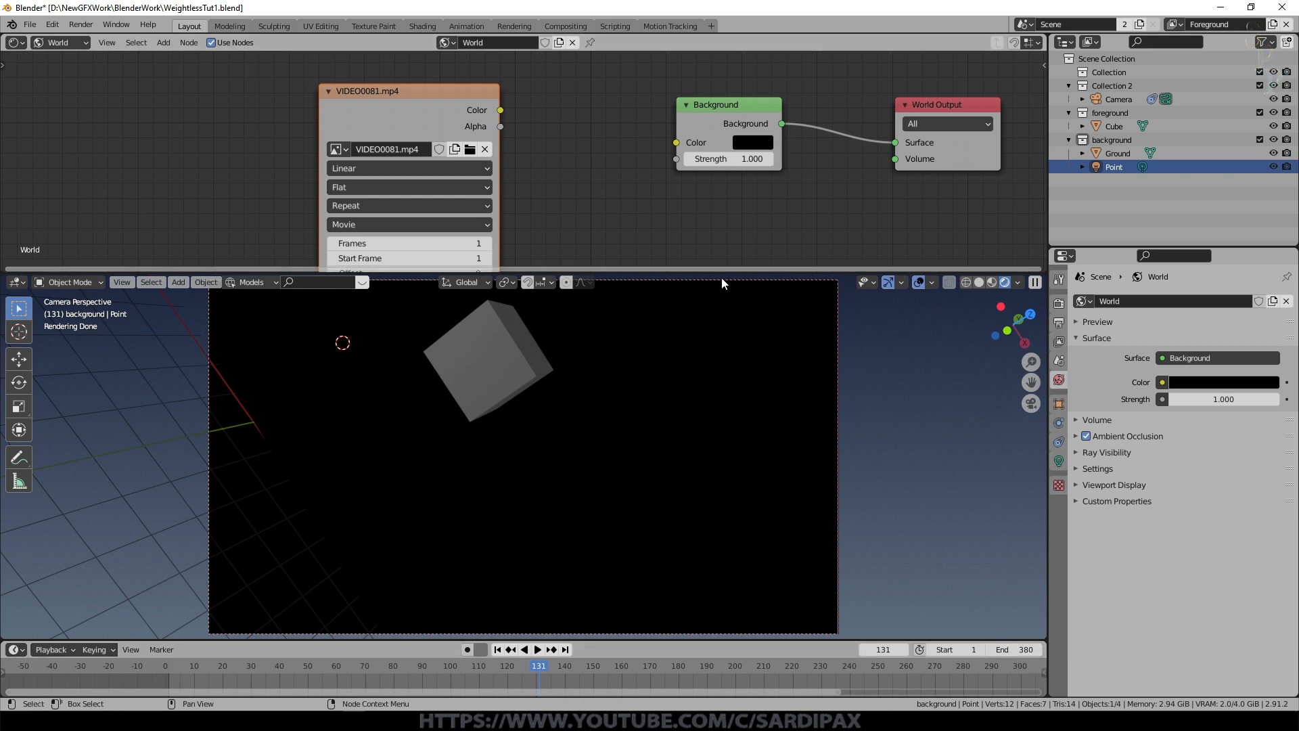
middle_click_drag(408, 253, 451, 185)
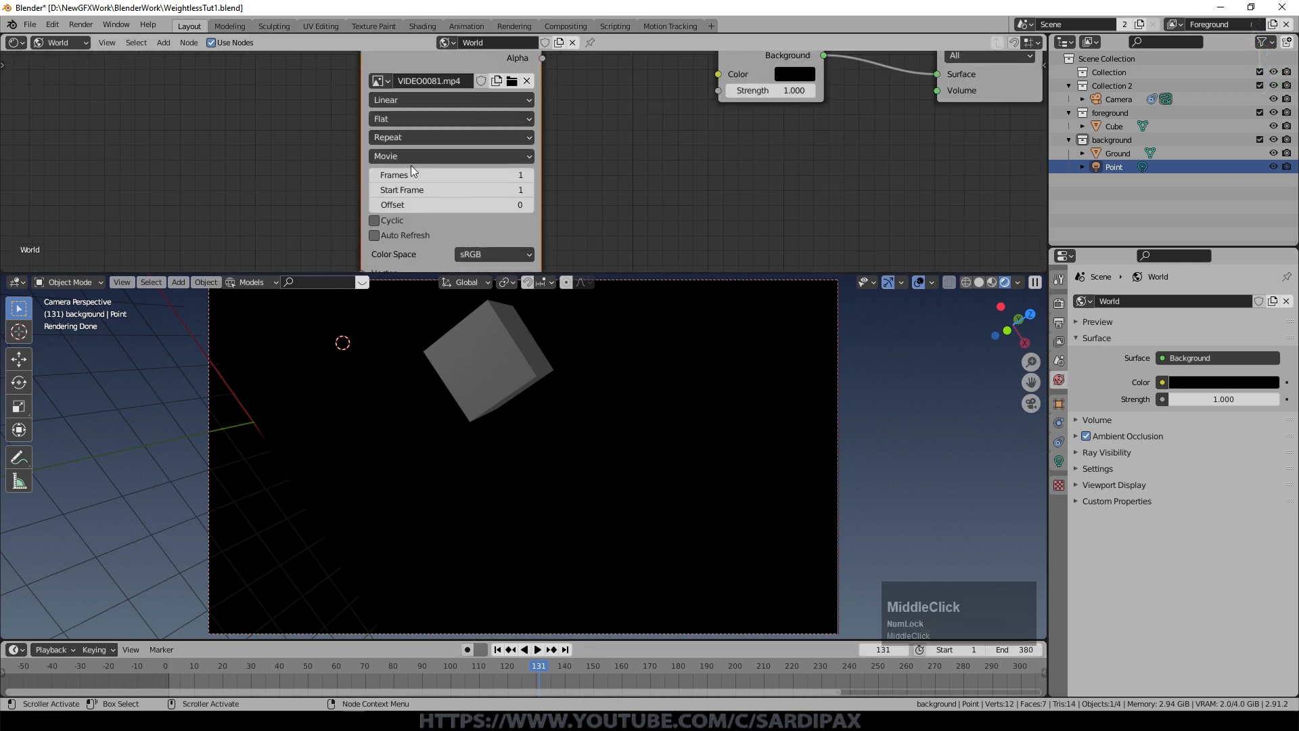
left_click(454, 175)
type("380")
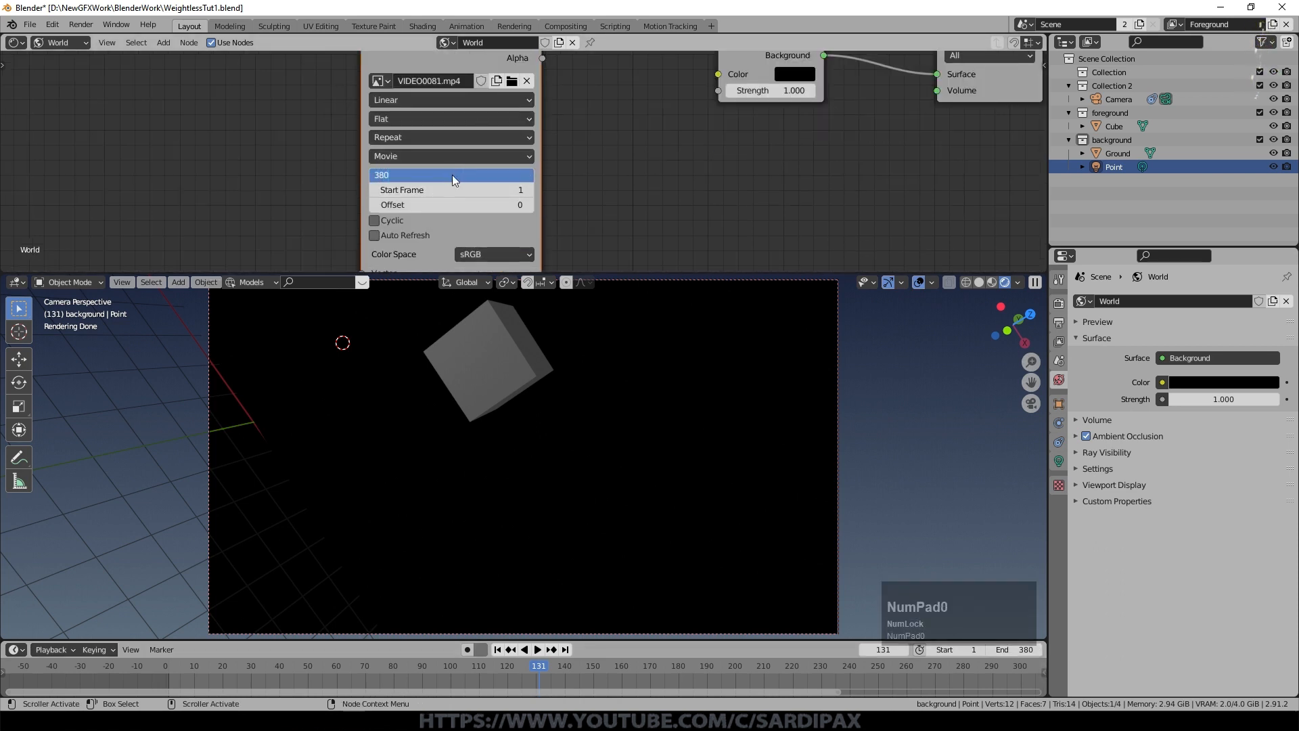
key("Return")
left_click(531, 233)
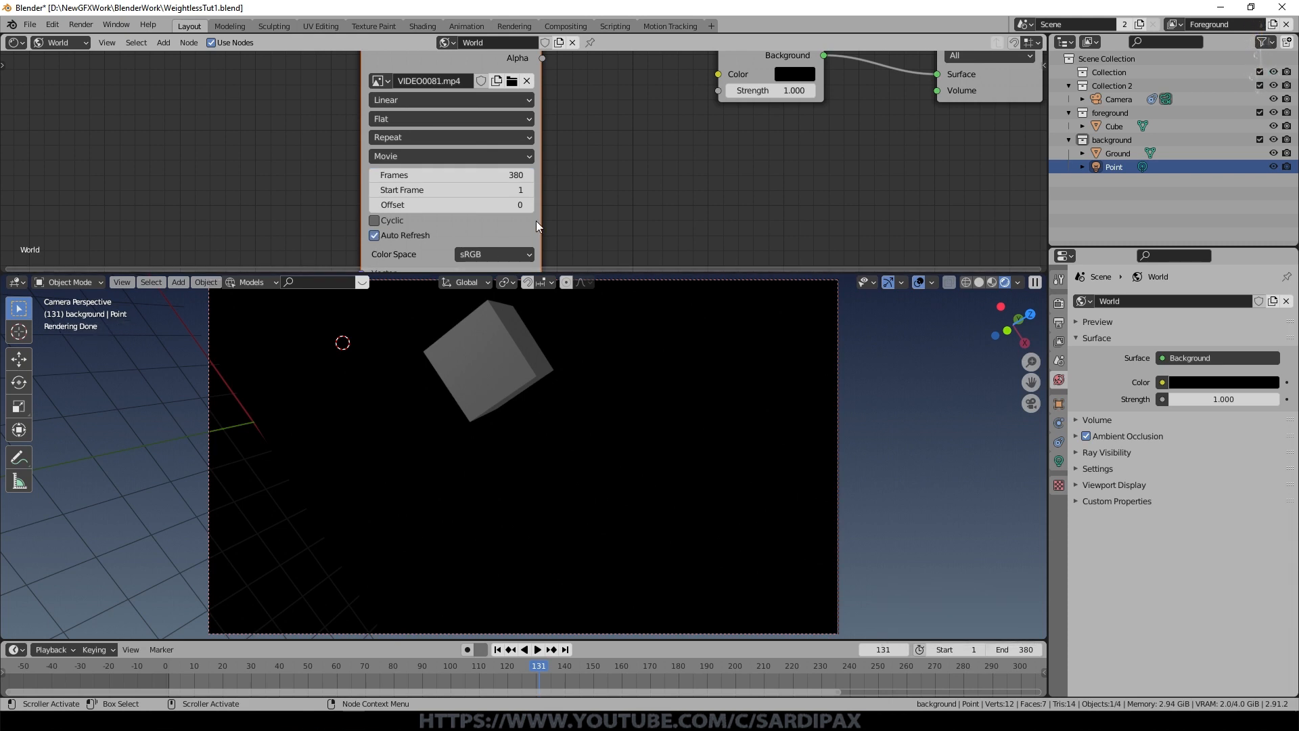
- Connect the VIDEO0081.mp4 texture's Color output to the Background node's Color input
middle_click_drag(716, 147, 683, 200)
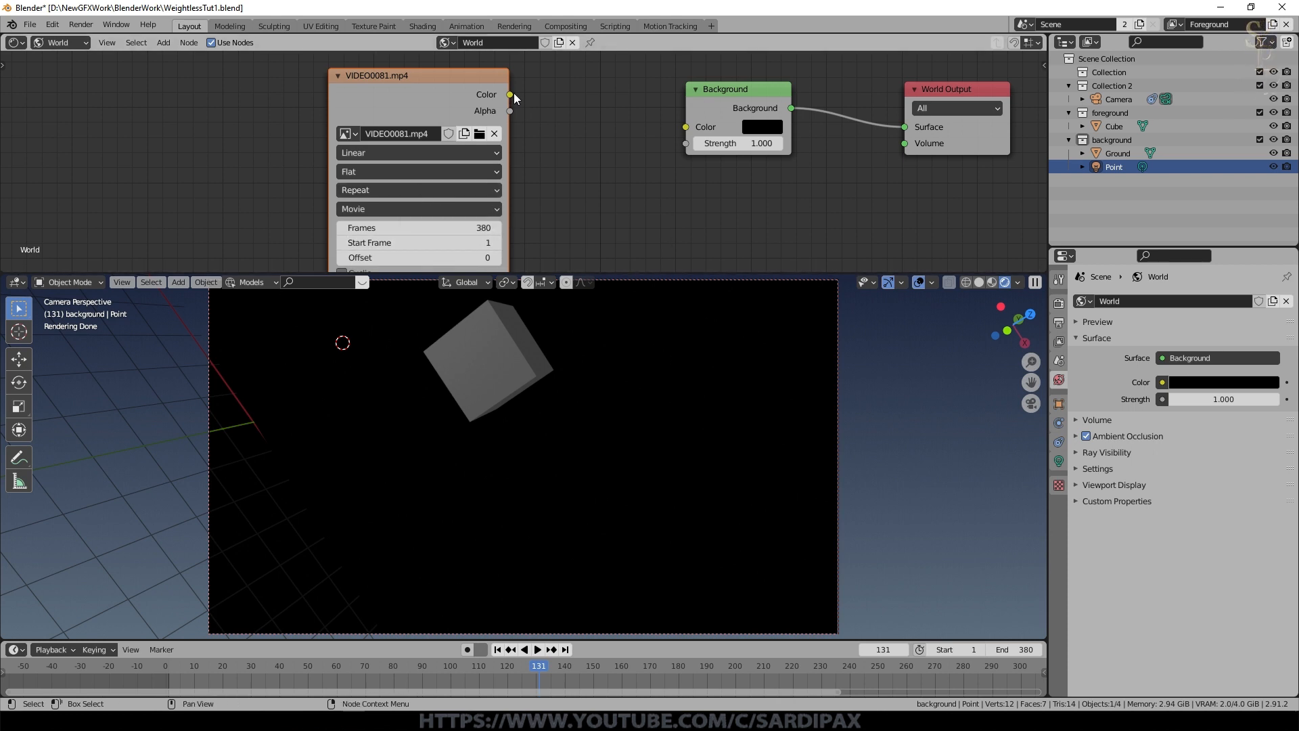
left_click_drag(514, 96, 685, 127)
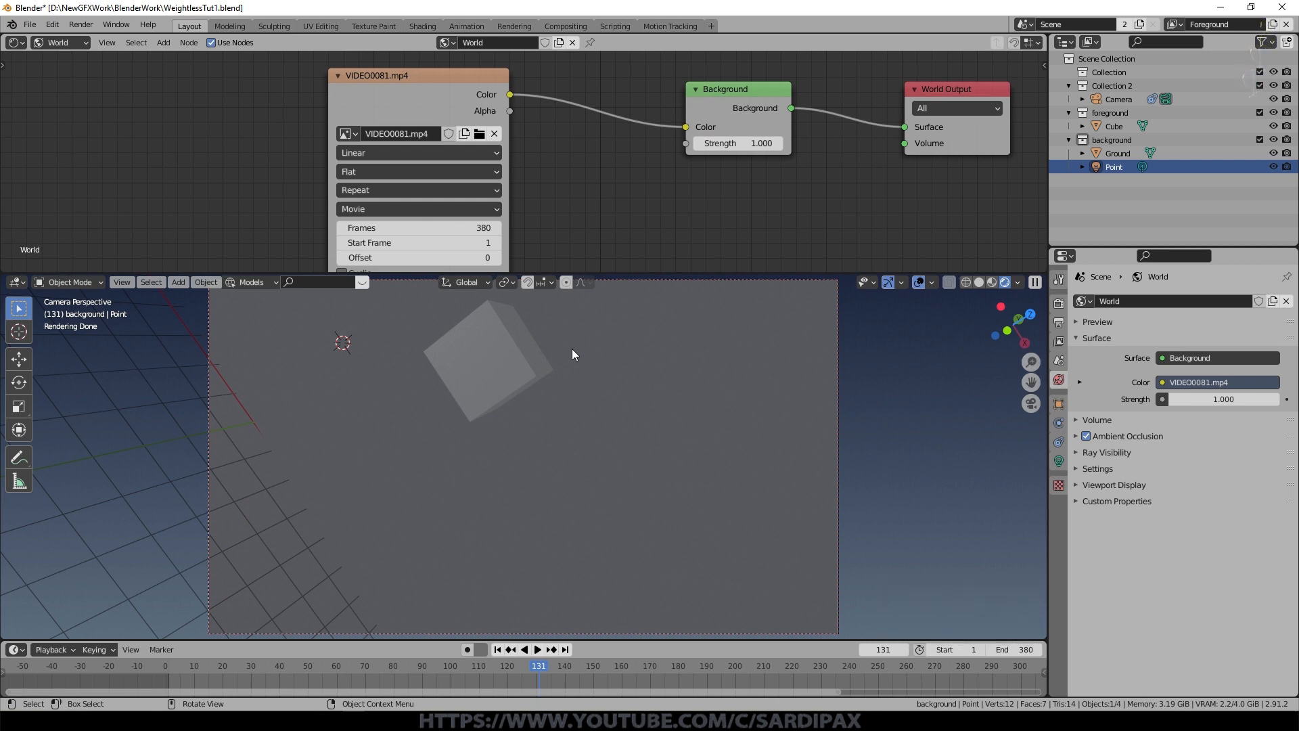
scroll(572, 354, "down", 2)
- Add a Texture Coordinate node ahead of the VIDEO0081.mp4 texture node in the World shader
left_click(163, 42)
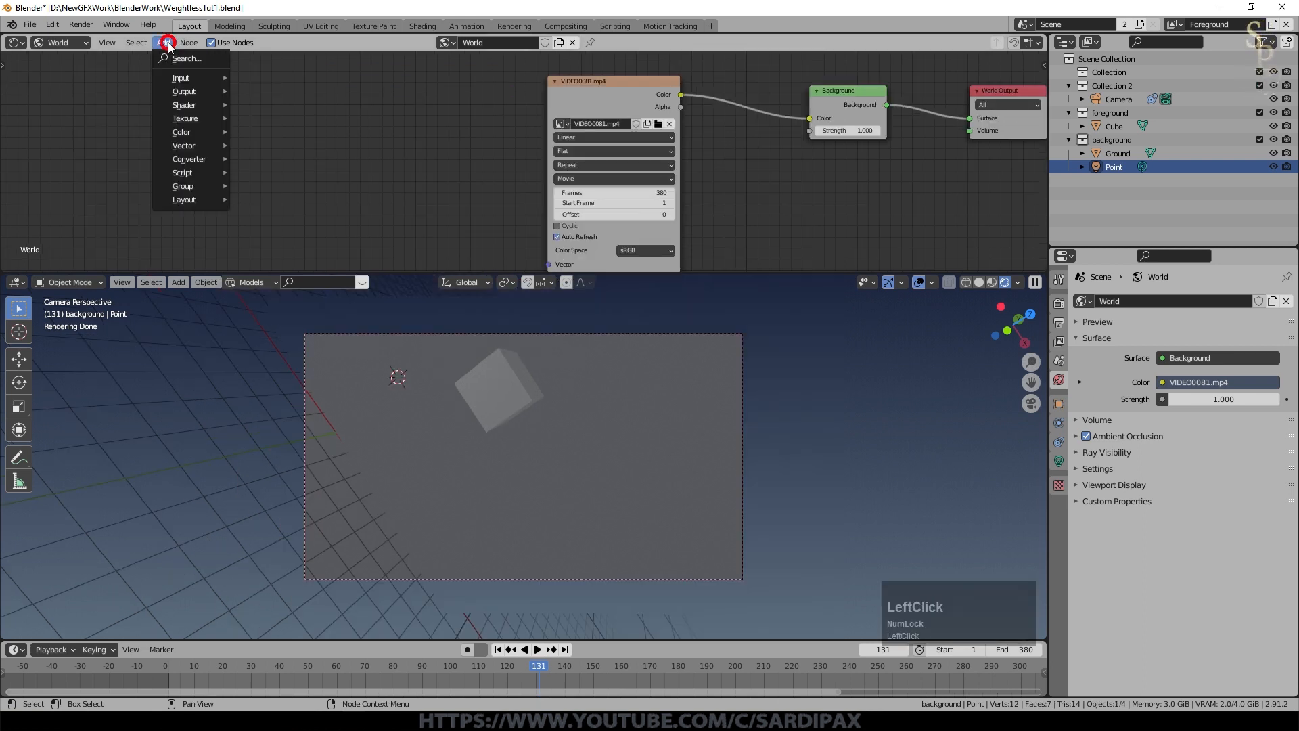
mouse_move(184, 79)
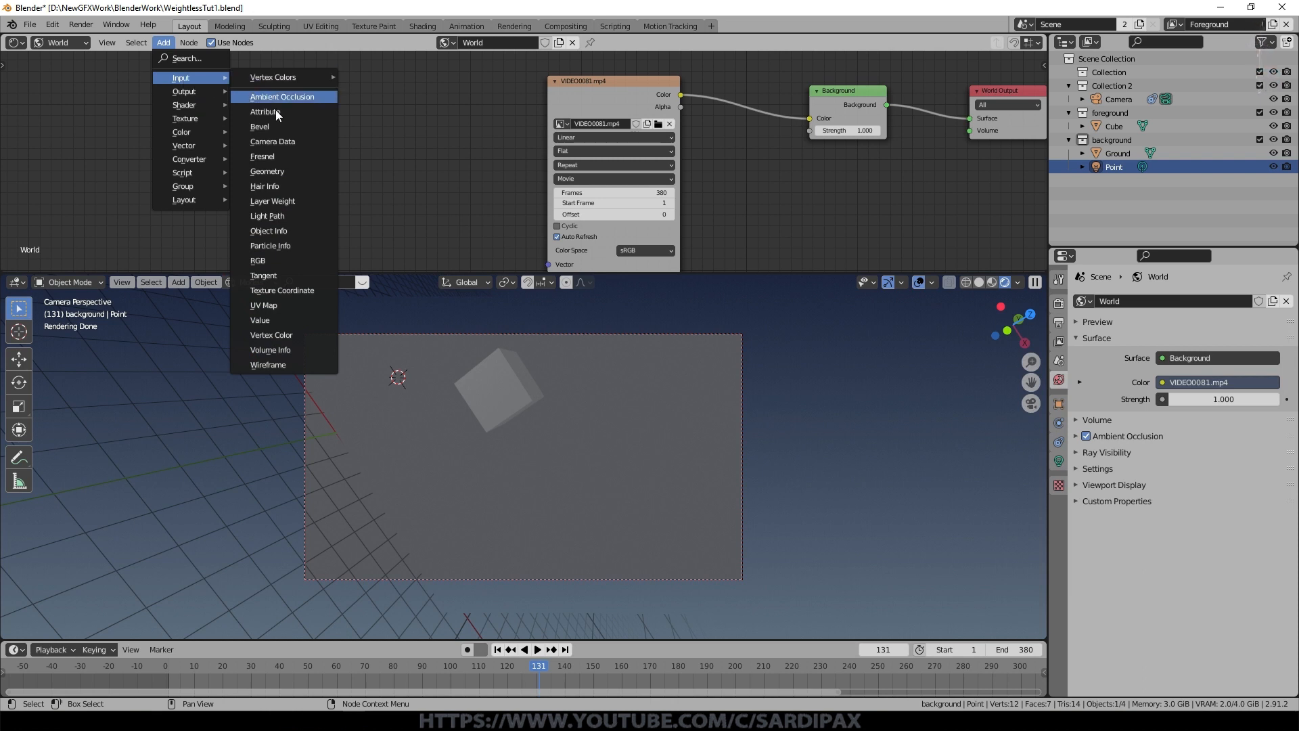
left_click(291, 290)
left_click(199, 78)
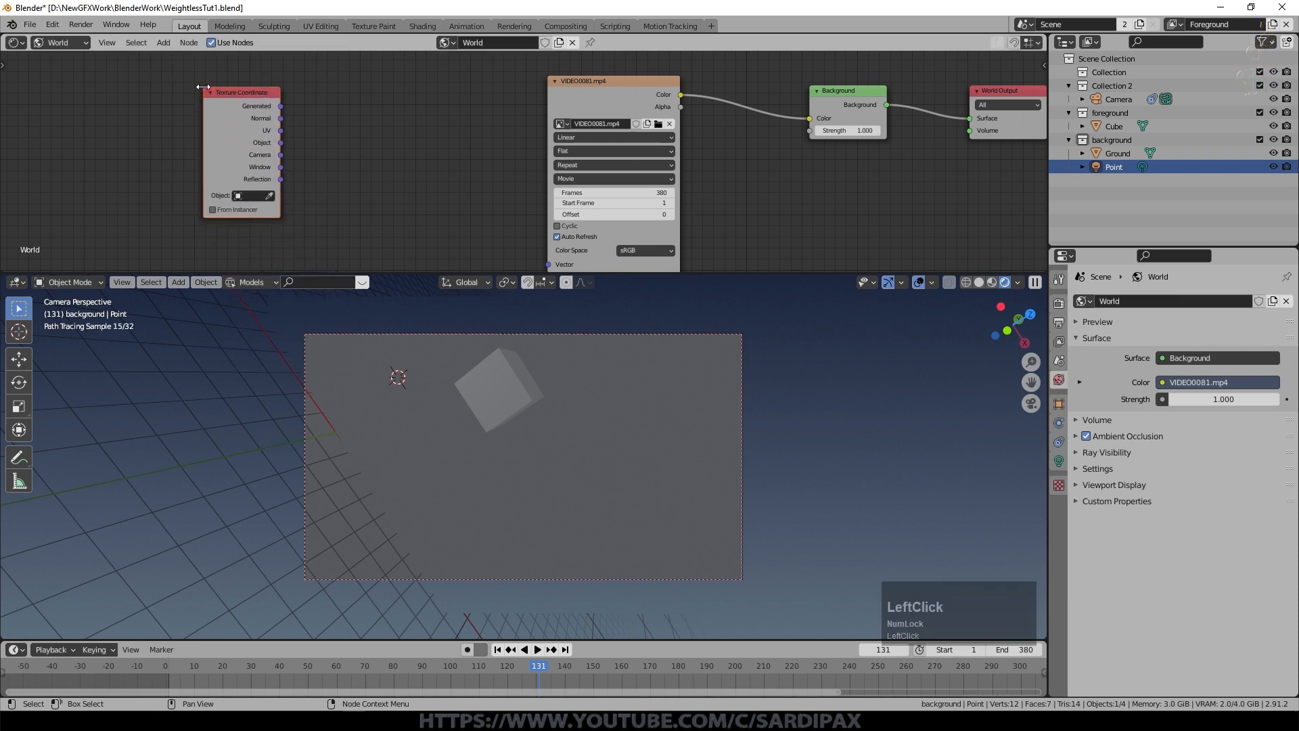
- Insert a Mapping node before the VIDEO0081.mp4 texture and connect the Texture Coordinate node's Camera output to its Vector input
left_click(163, 42)
mouse_move(182, 86)
mouse_move(184, 146)
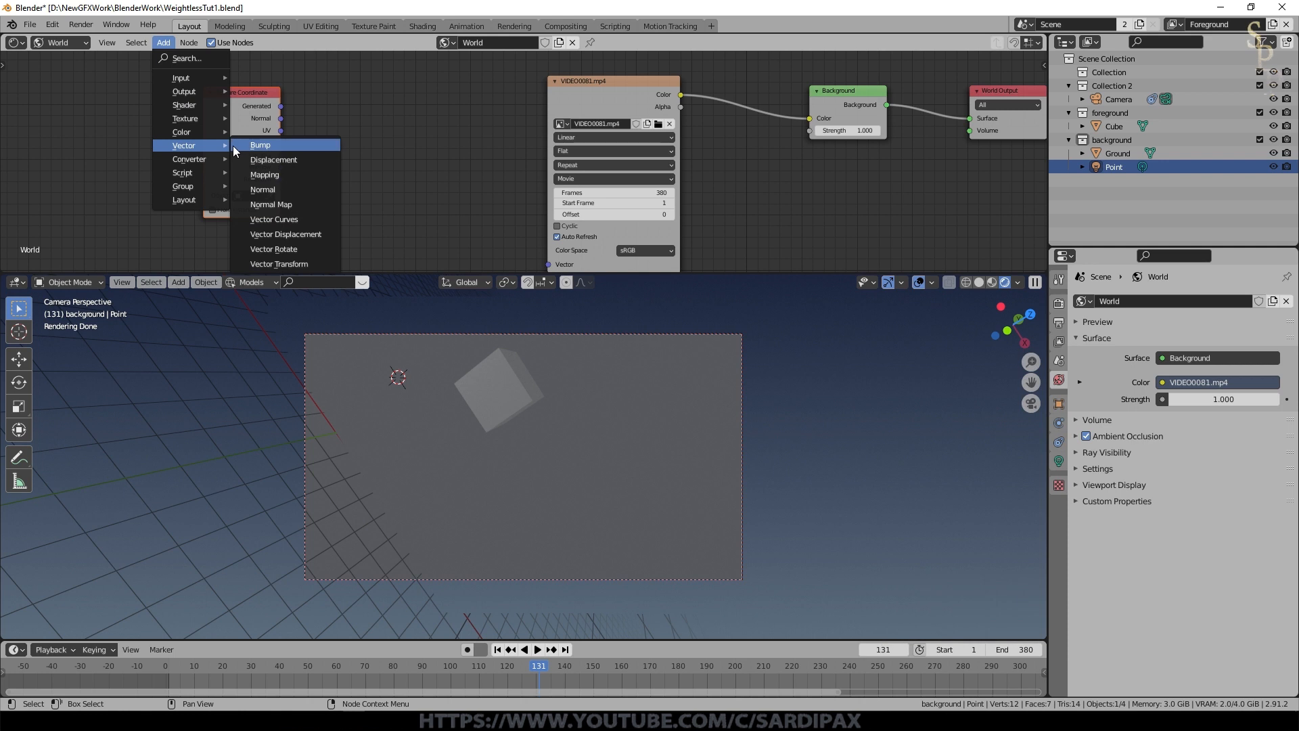
left_click(262, 175)
left_click(333, 50)
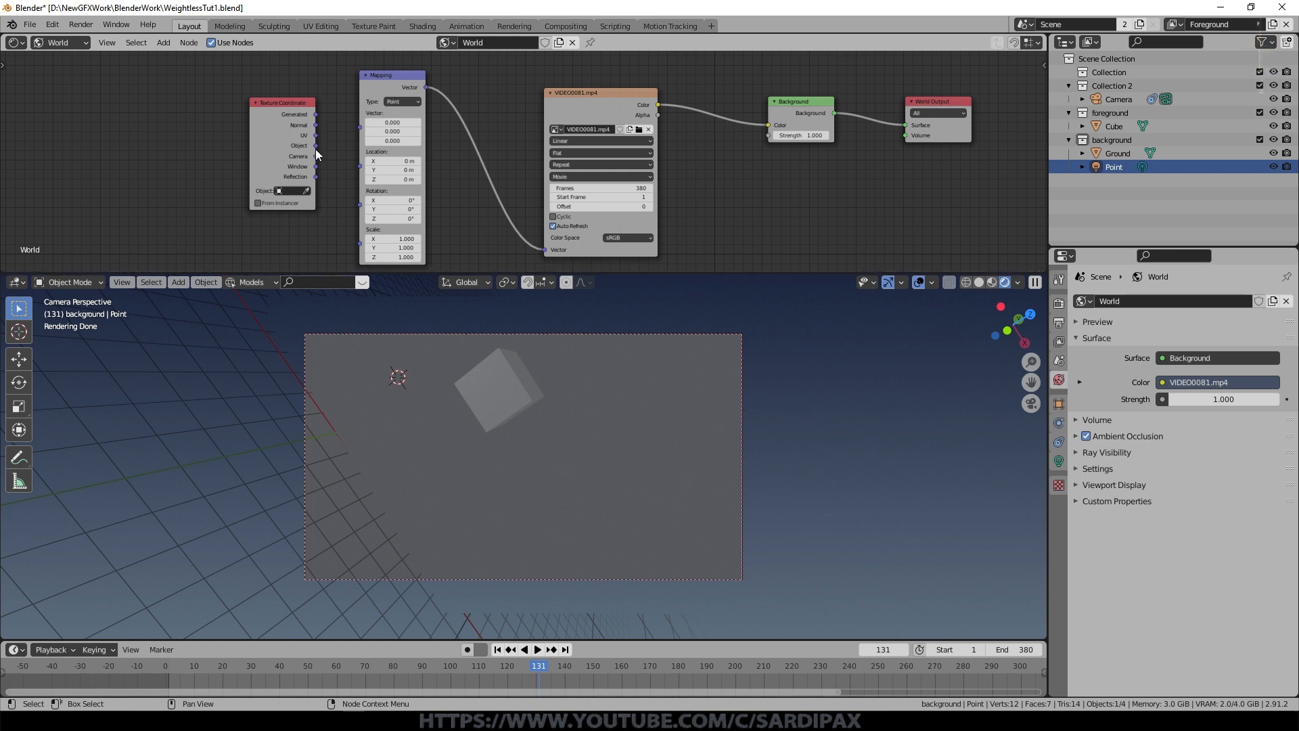
left_click_drag(317, 157, 369, 130)
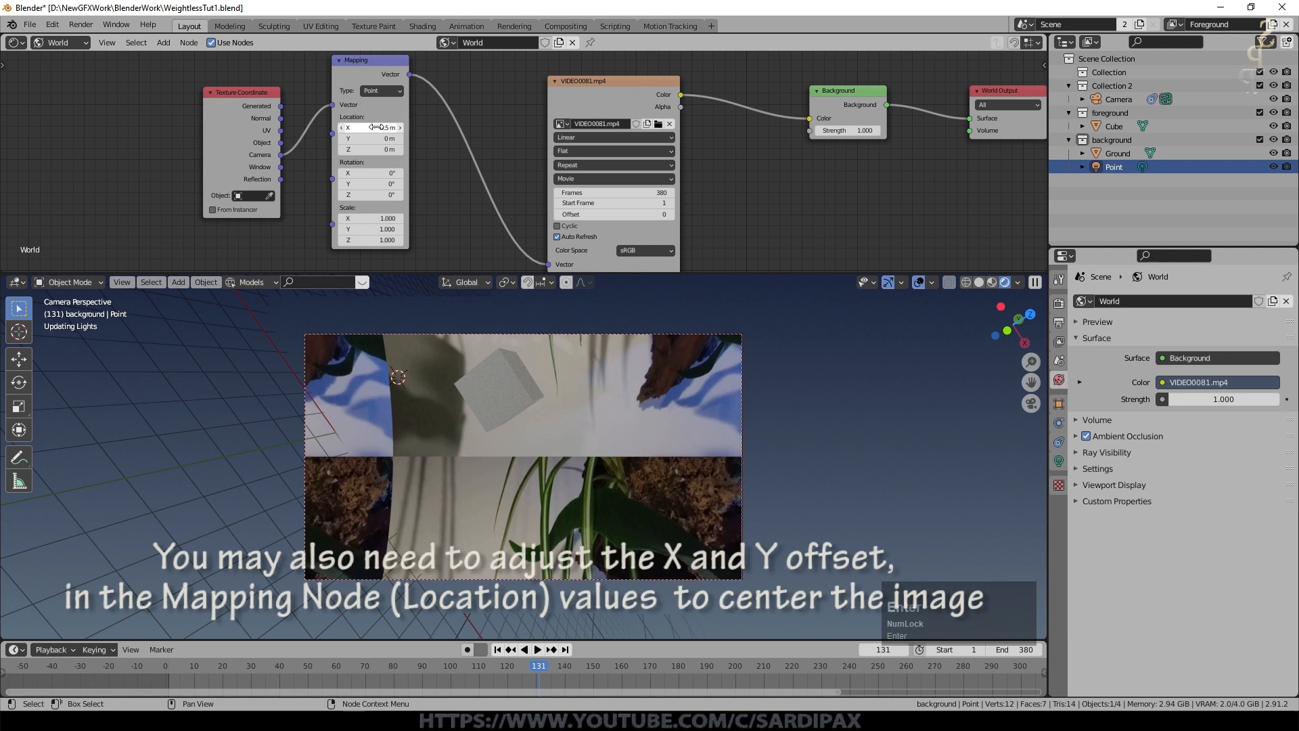
- Set the Mapping node's Location X and Y to -0.5 m and try out its other mapping types and the Window coordinates
mouse_move(379, 138)
left_mouse_down()
mouse_move(365, 137)
mouse_move(379, 137)
left_mouse_up()
left_click(389, 92)
left_click(388, 113)
left_click(389, 92)
left_click(389, 125)
left_click(389, 92)
left_click(390, 103)
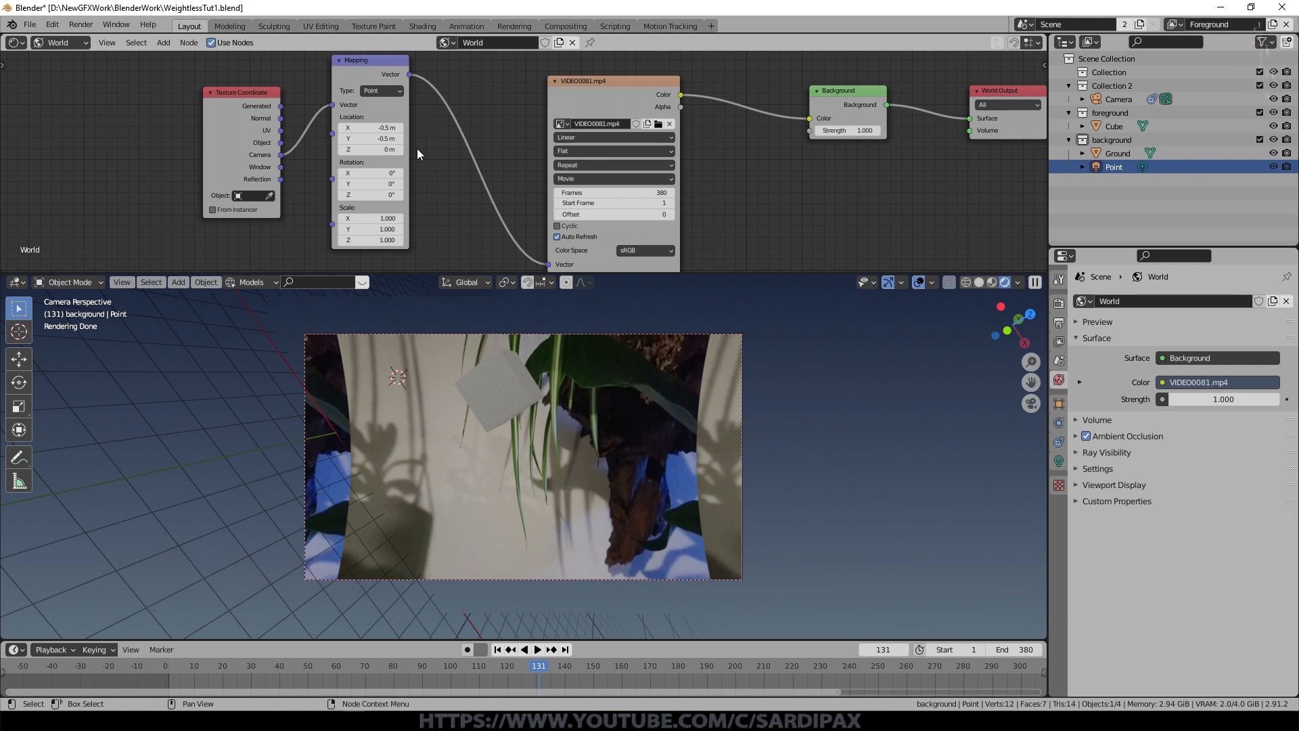
left_click_drag(280, 166, 336, 111)
scroll(669, 326, "up", 1)
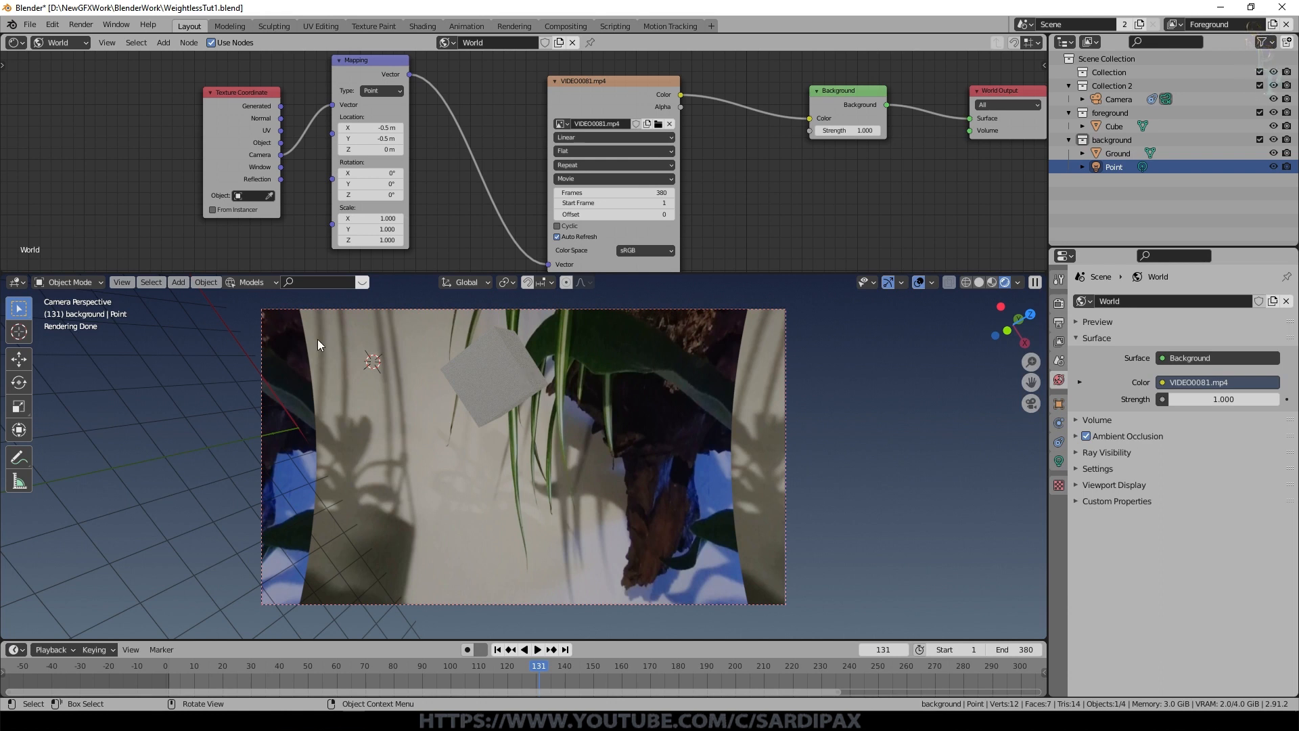
- Change the VIDEO0081.mp4 texture's extension mode from Repeat to Extend
left_click(684, 464)
left_click(650, 165)
left_click(624, 178)
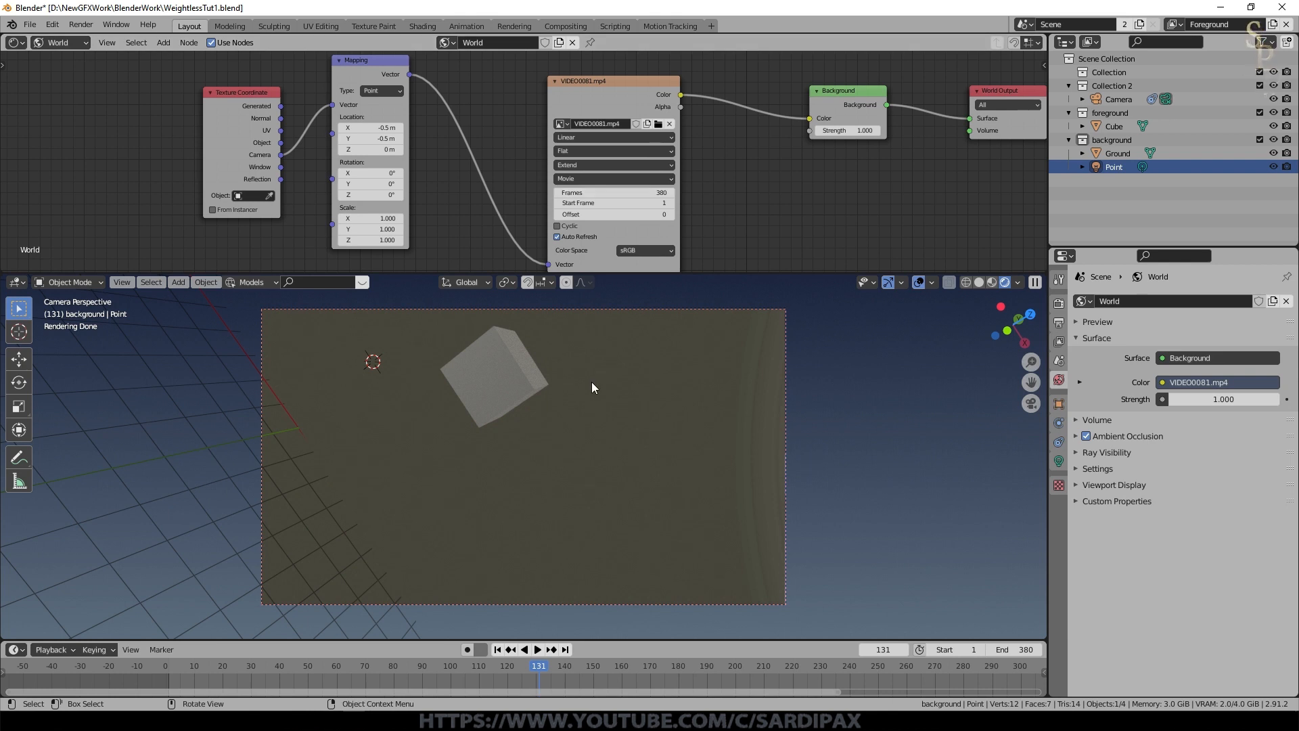
- Increase the Mapping node's Location X in small increments up to 0.8 m
left_click(399, 128)
left_click(399, 127)
left_click(399, 128)
left_click(399, 128)
left_click(399, 128)
left_click(399, 128)
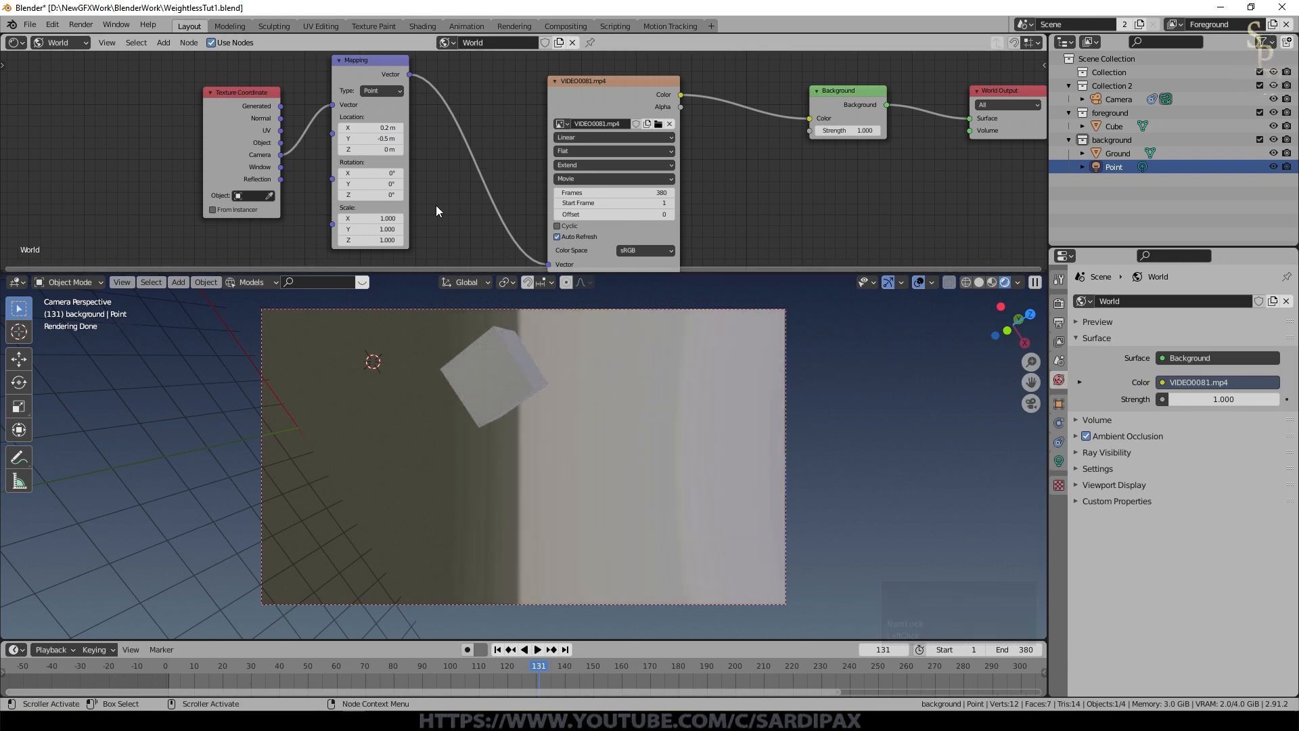
left_click(400, 128)
left_click(400, 128)
left_click(399, 128)
left_click(399, 128)
left_click(400, 128)
left_click(399, 128)
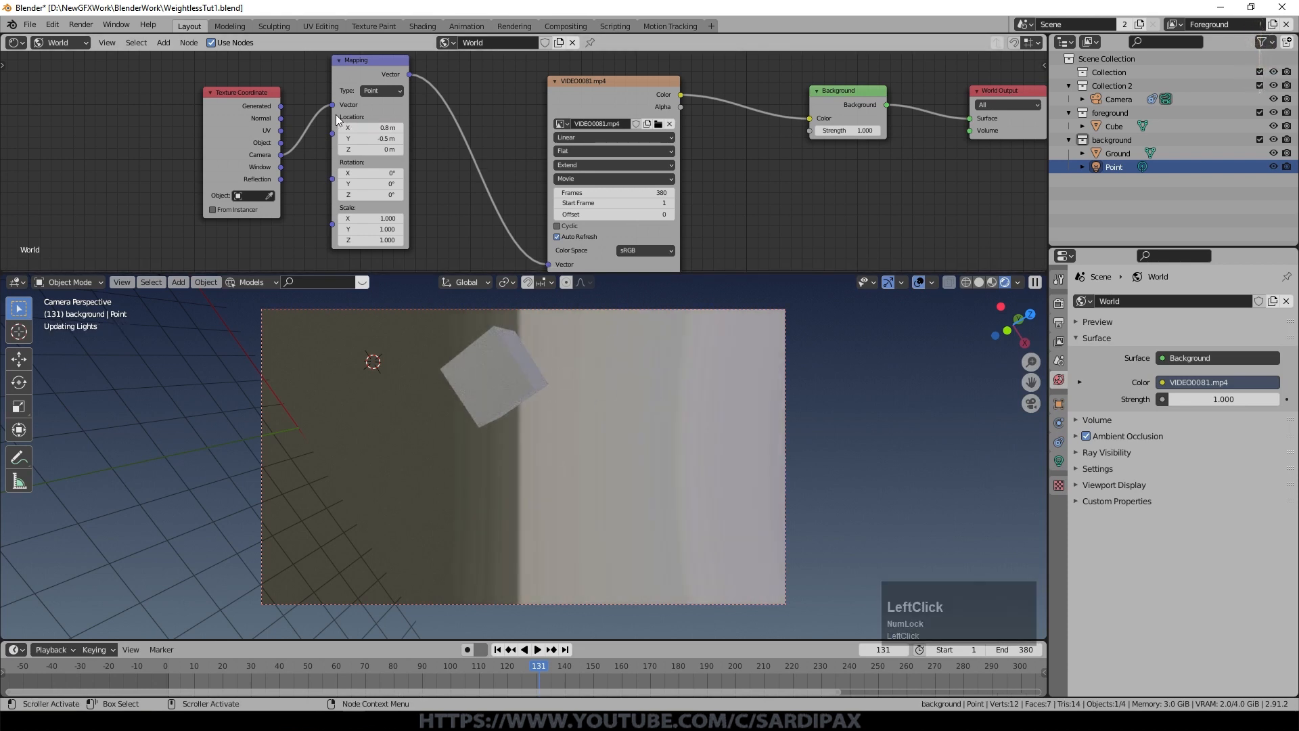
- Adjust the Mapping node's Location X and Y to 0.6 m so the footage fills more of the camera frame
left_click(344, 128)
left_click(343, 128)
left_click(344, 128)
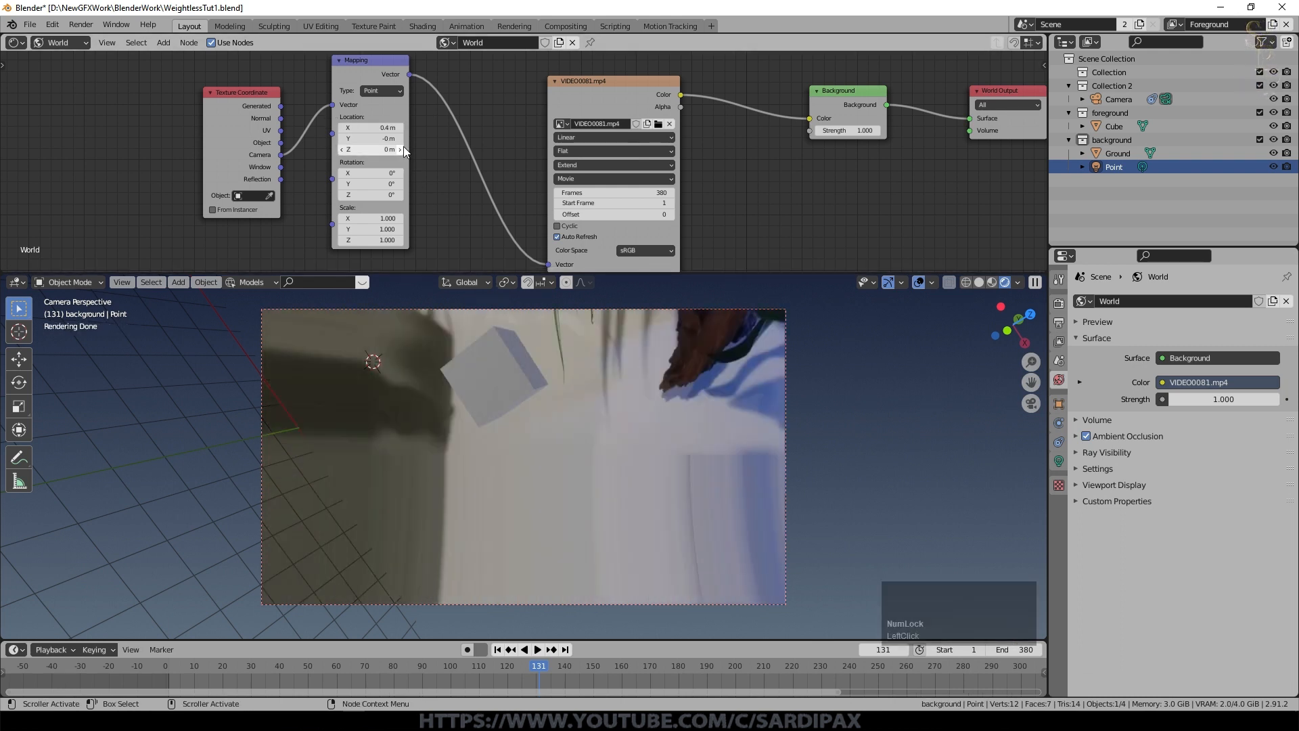
left_click(399, 139)
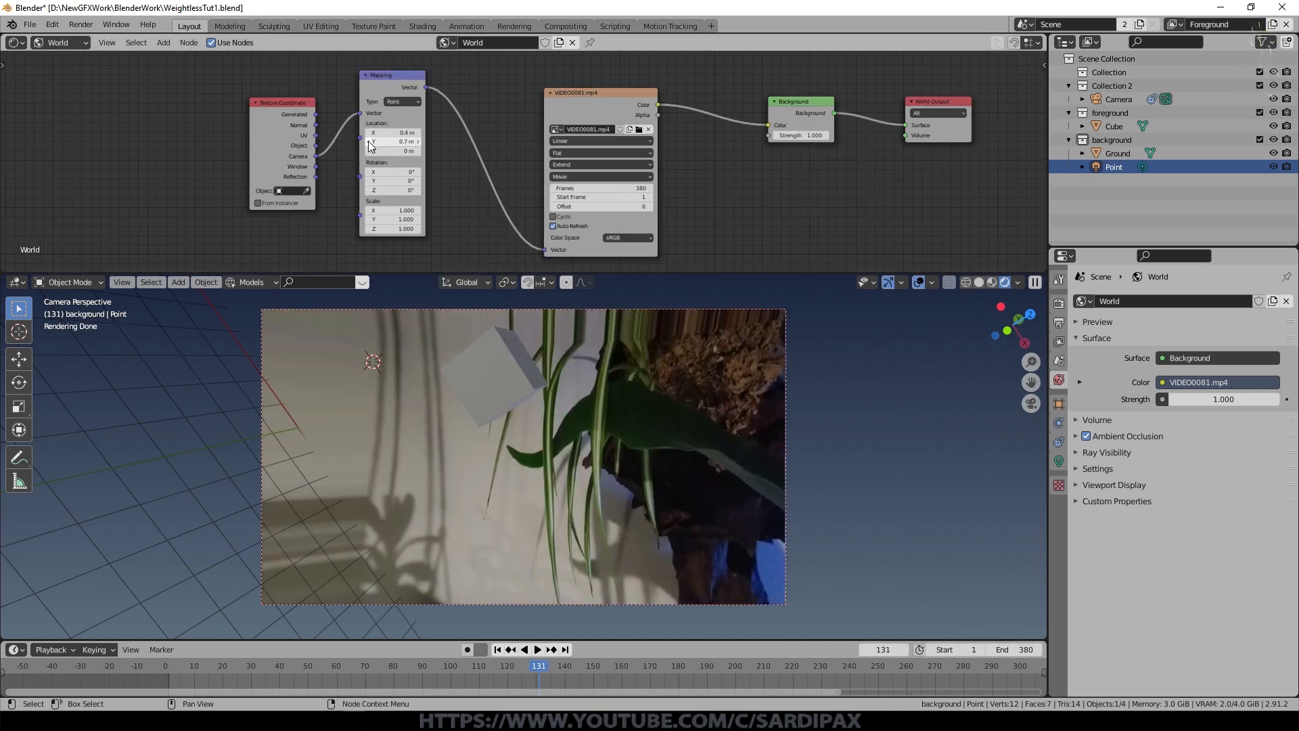
left_click(418, 133)
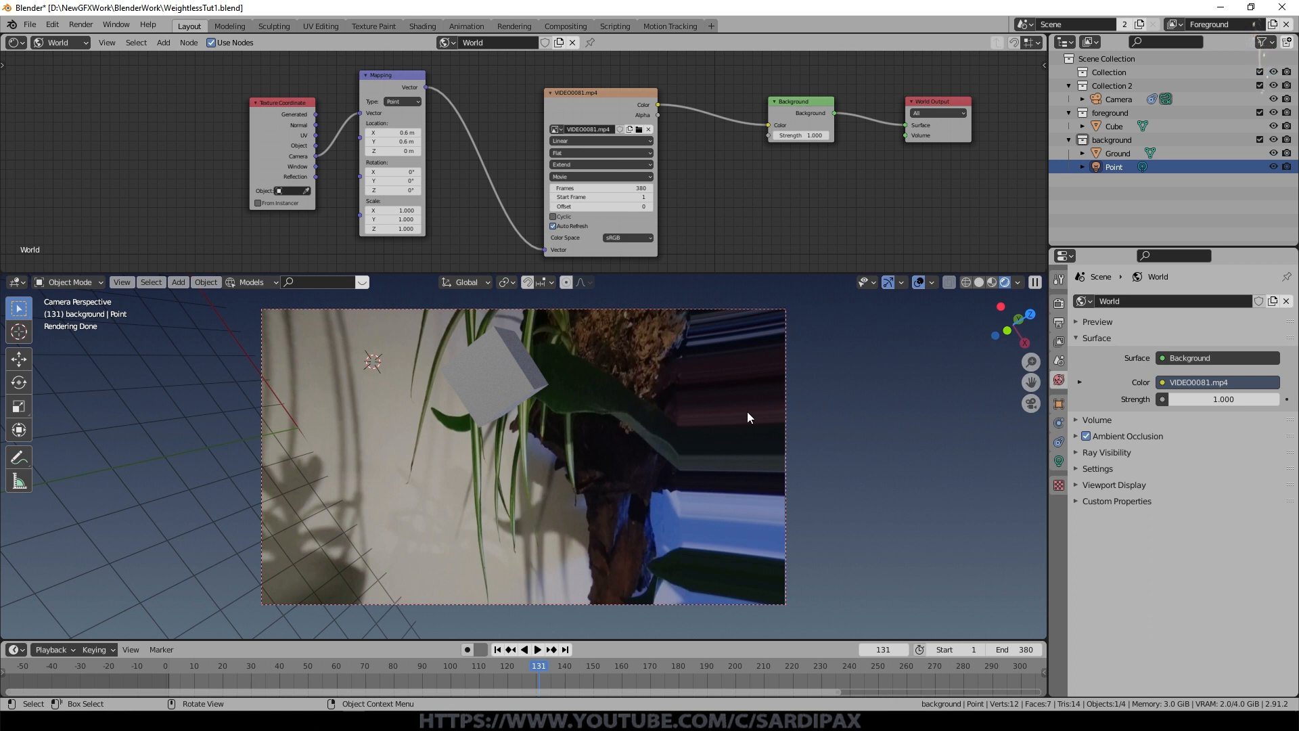
- Fine-tune the Mapping node's Location to X 0.4 m and Y 0.6 m to center the footage in the camera frame
left_click(369, 142)
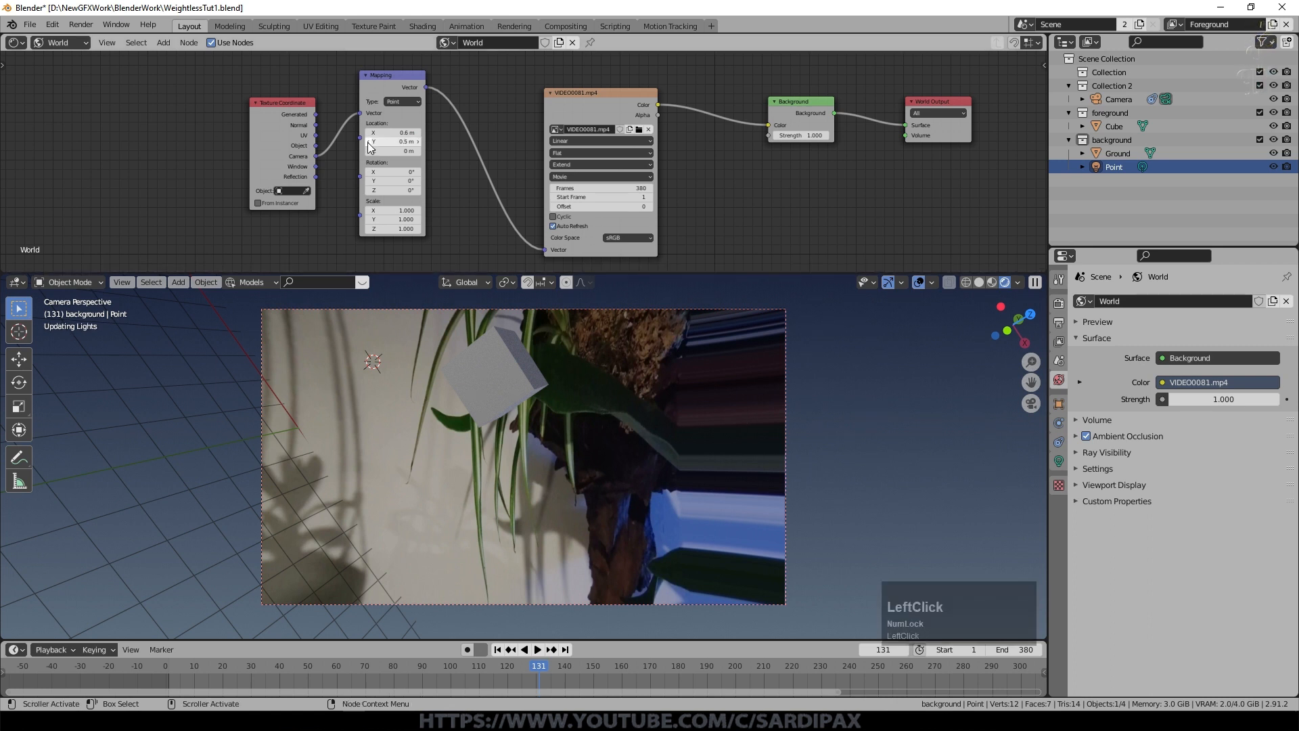
left_click(418, 141)
left_click(370, 133)
left_click(371, 132)
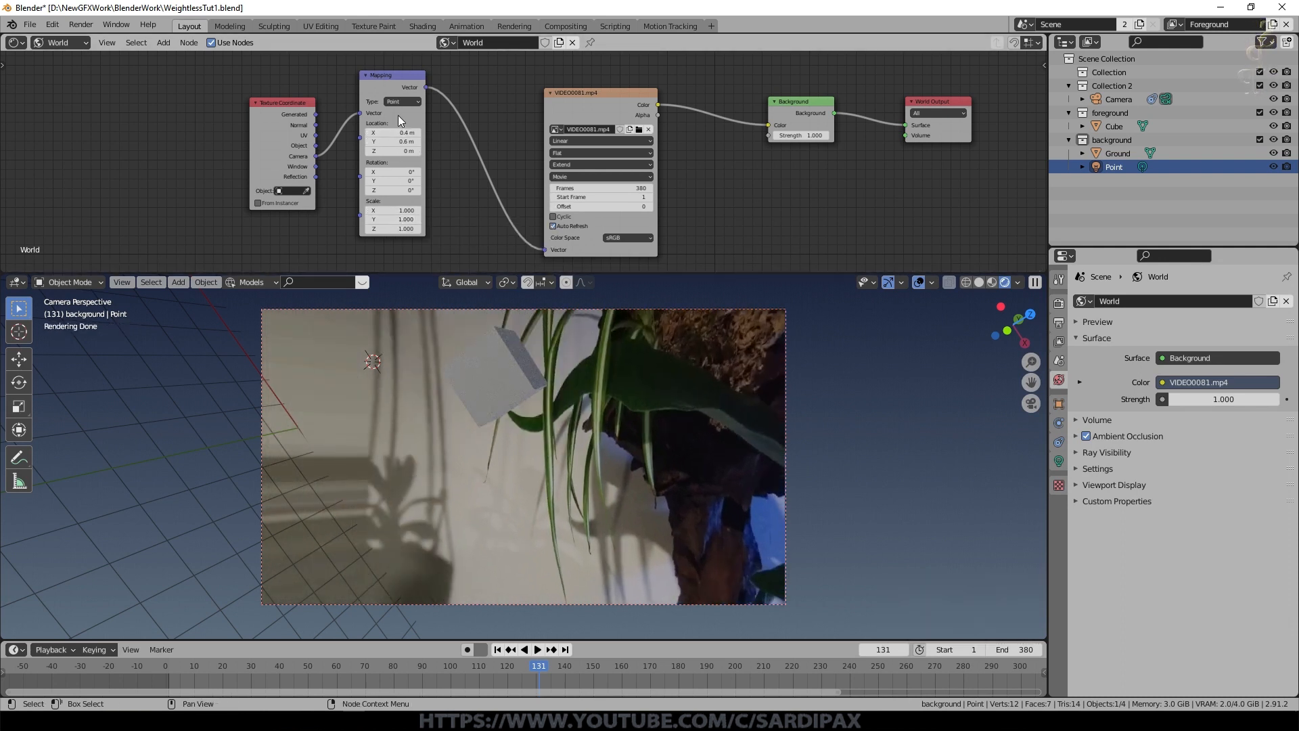
left_click(417, 141)
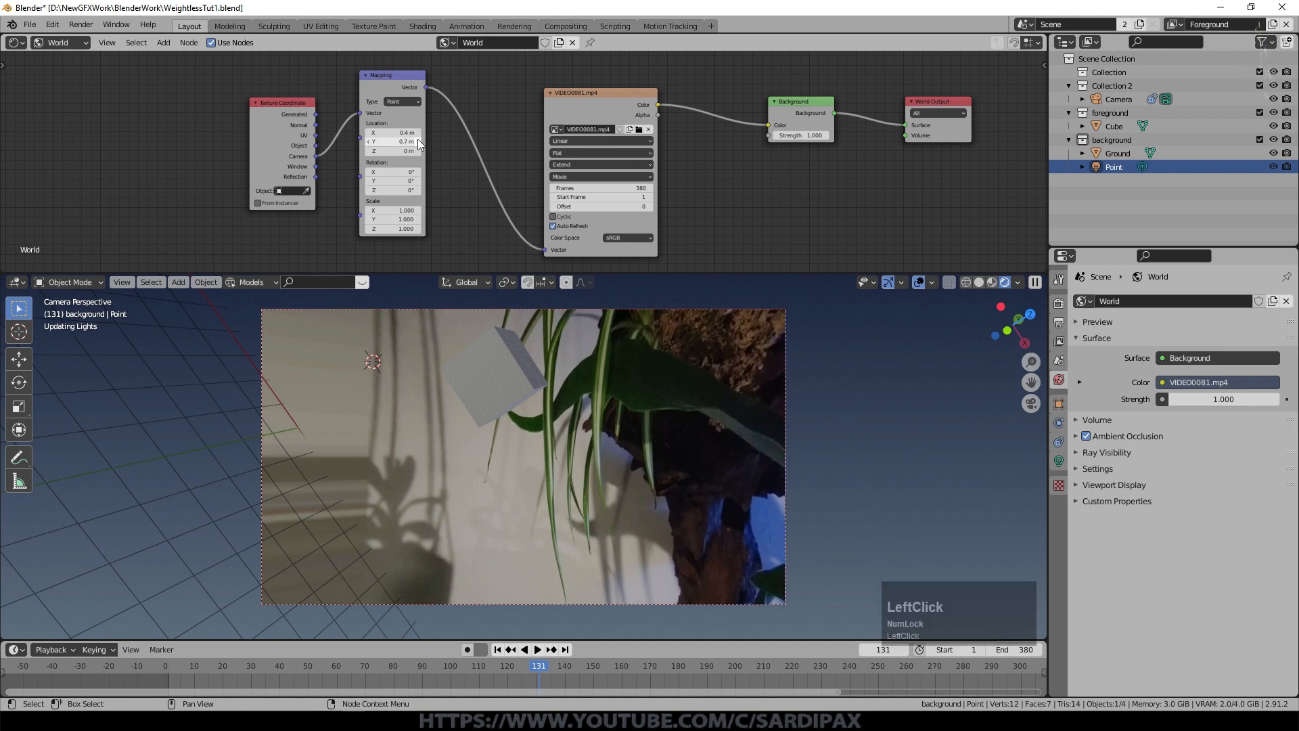
left_click(370, 142)
- Scrub through the timeline to compare the background footage with the tracked camera's motion
scroll(539, 403, "down", 2)
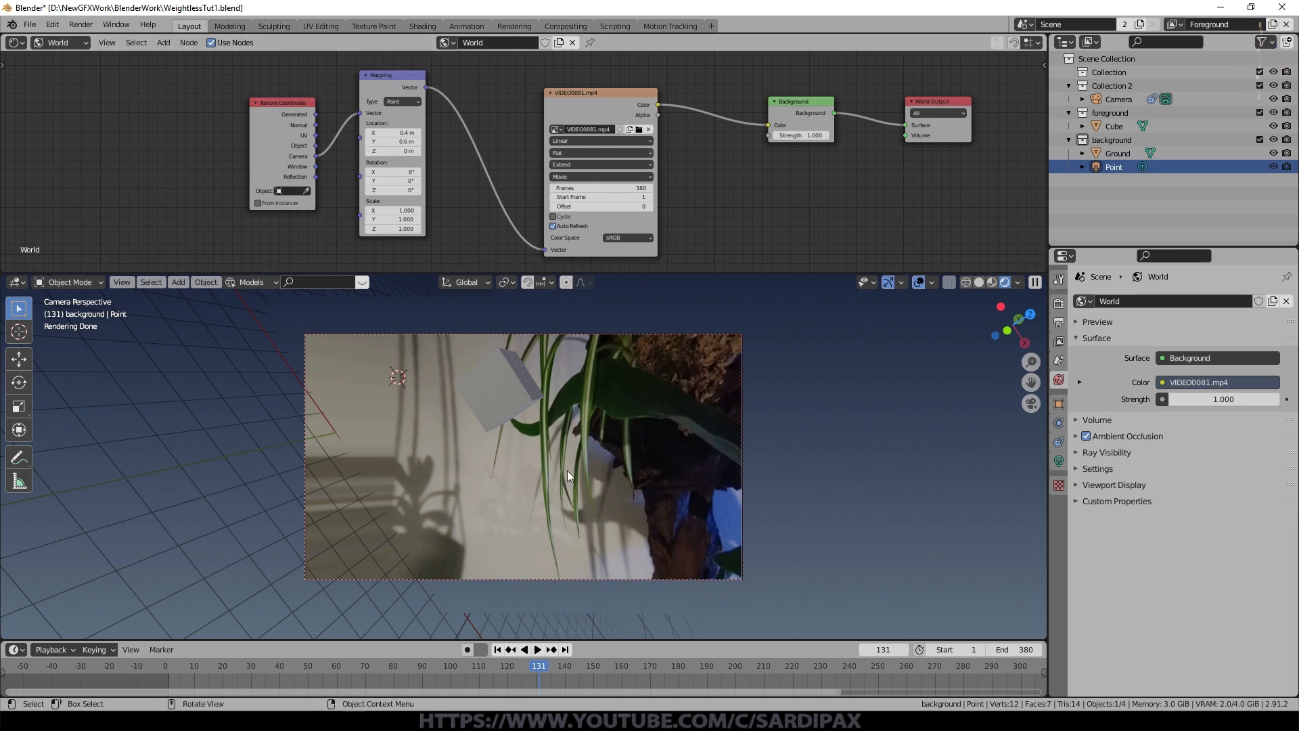
left_click(205, 667)
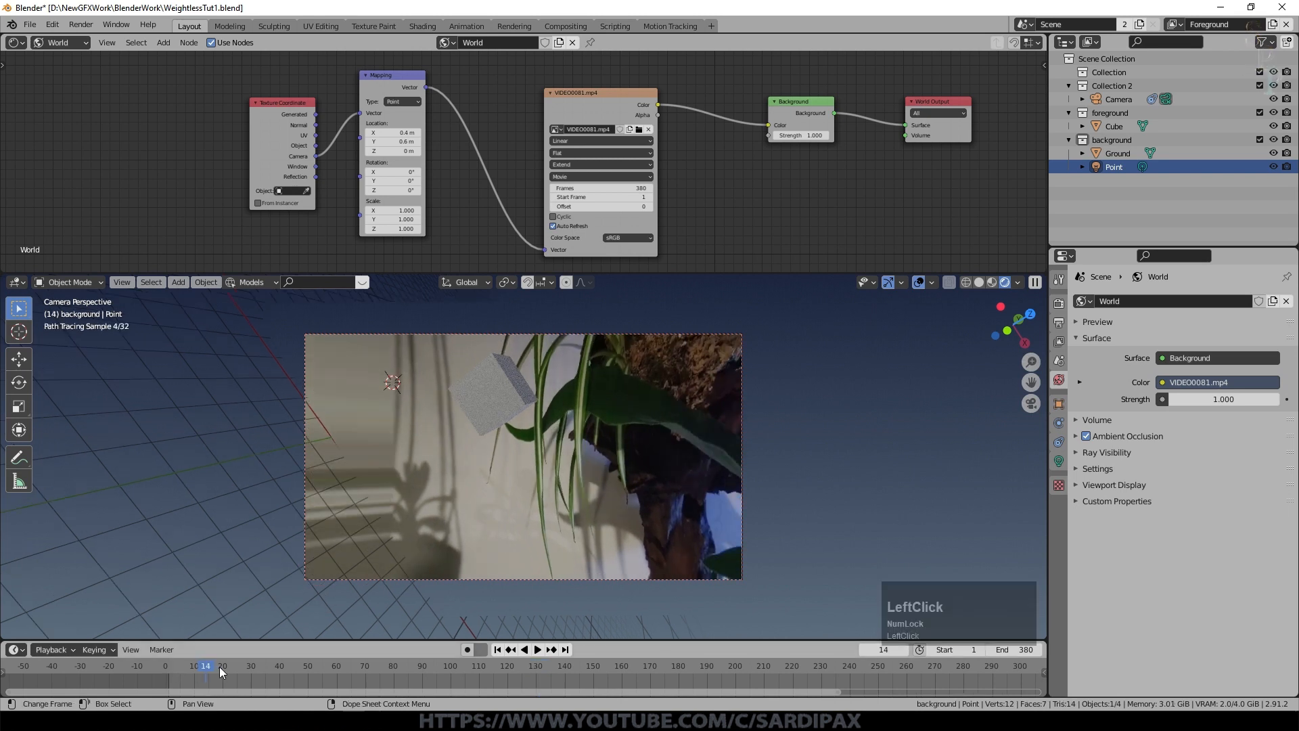
left_click_drag(201, 668, 420, 669)
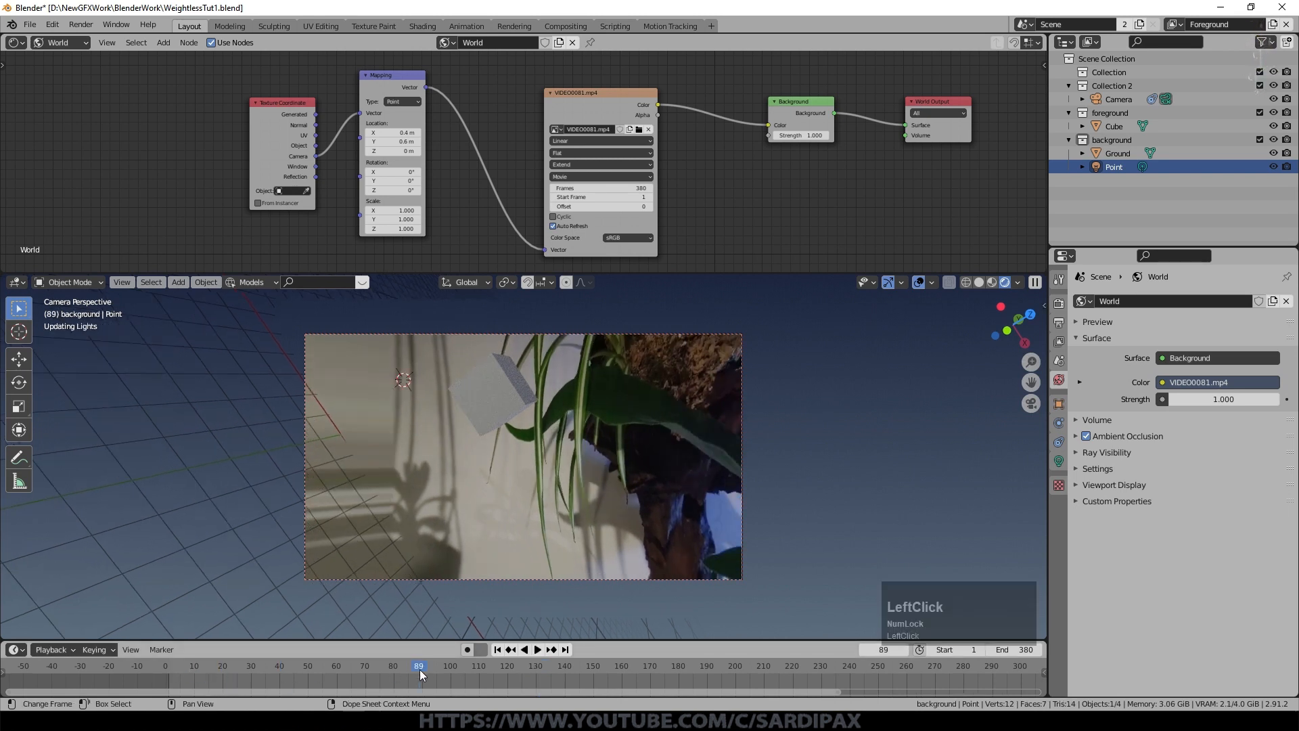
left_click_drag(557, 671, 721, 669)
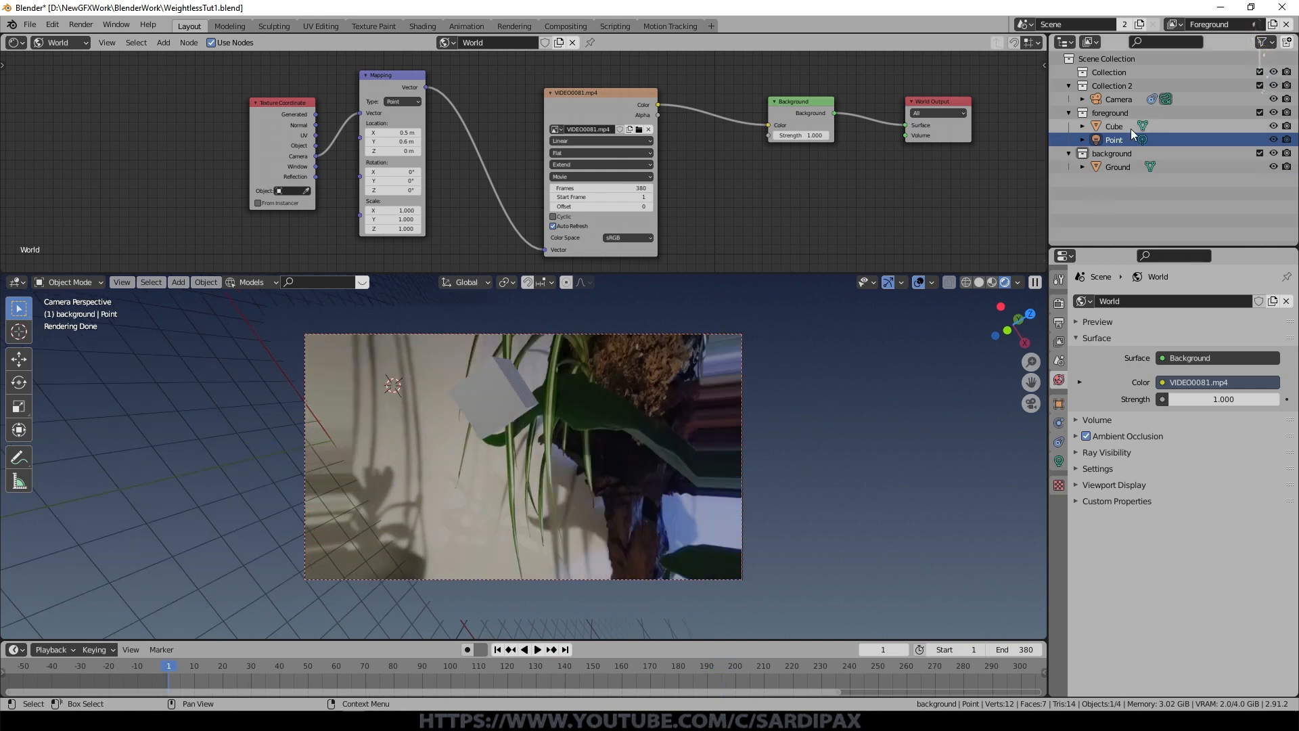
- Move the Cube, Point and Ground objects into the first collection, named Collection
left_click(1129, 140)
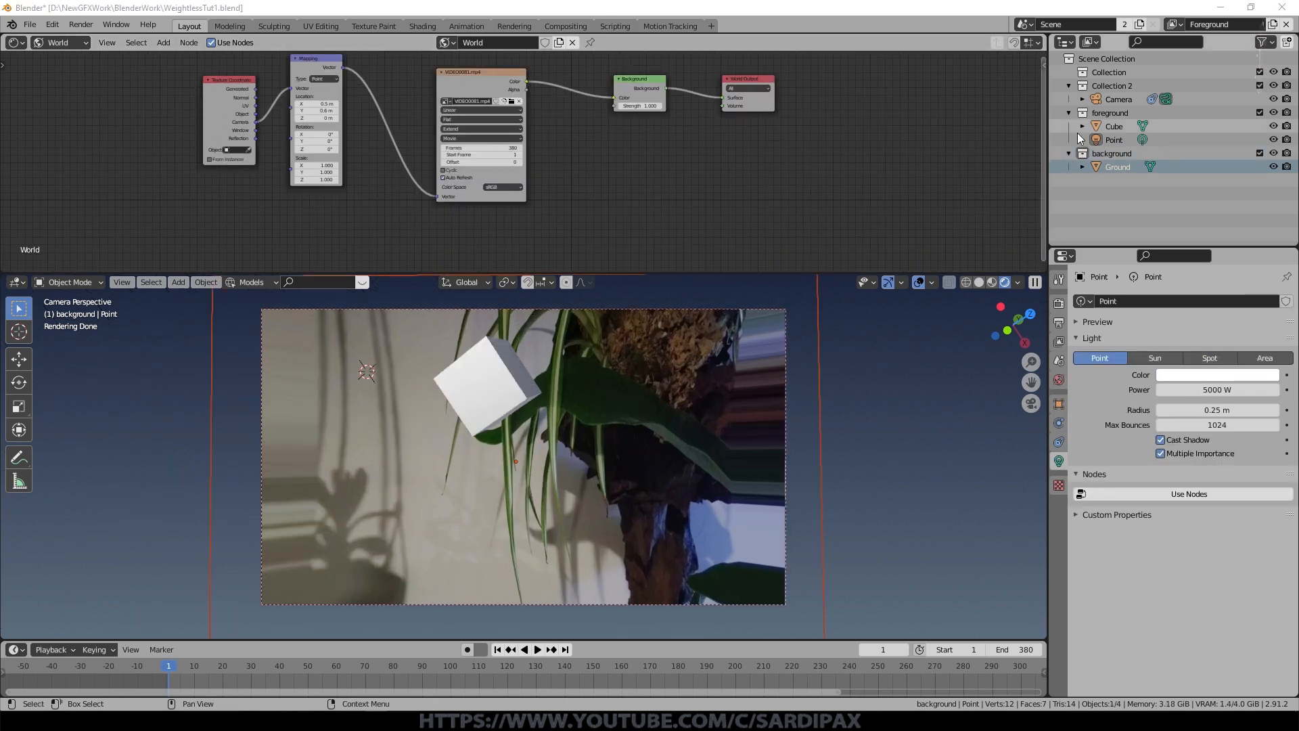
left_click(1102, 128)
left_click(1105, 139, "shift")
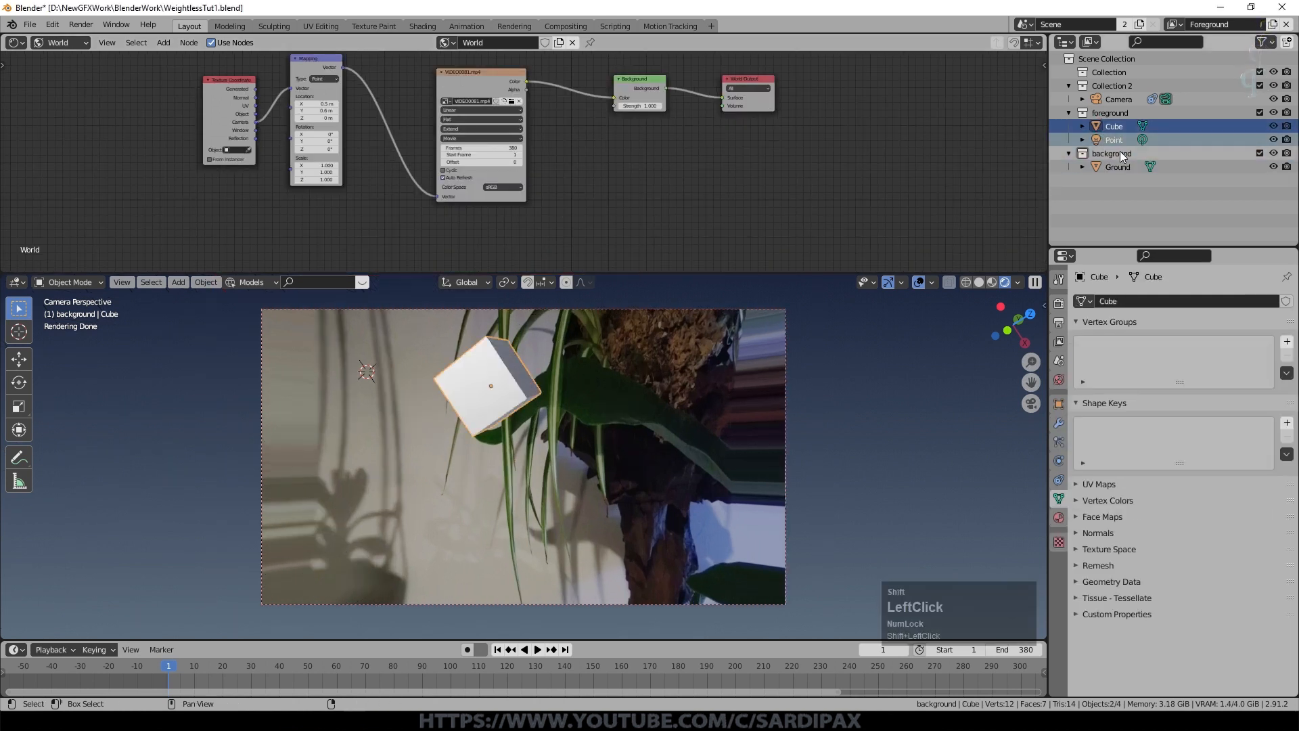
left_click(1112, 164, "ctrl")
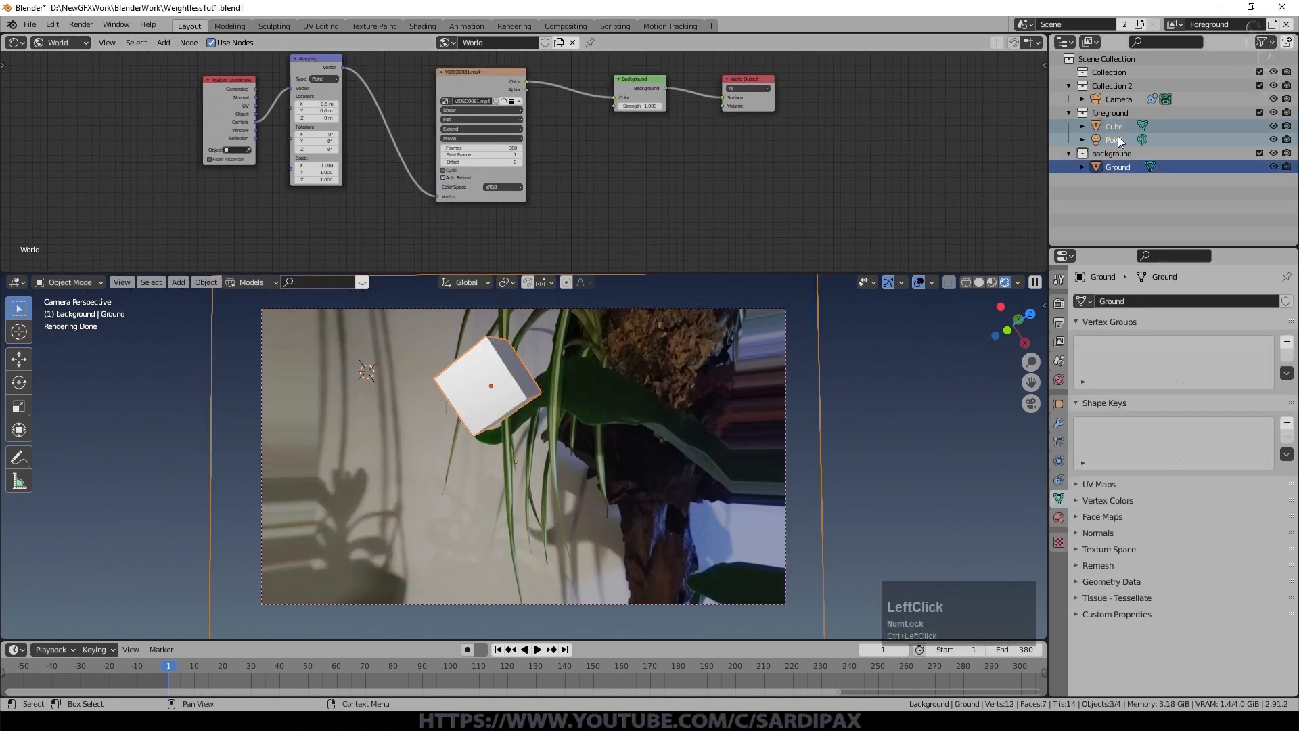
left_click_drag(1118, 136, 1112, 73)
- Delete the emptied foreground and background collections
right_click(1076, 153)
left_click(1026, 224)
left_click(1111, 149)
right_click(1111, 150)
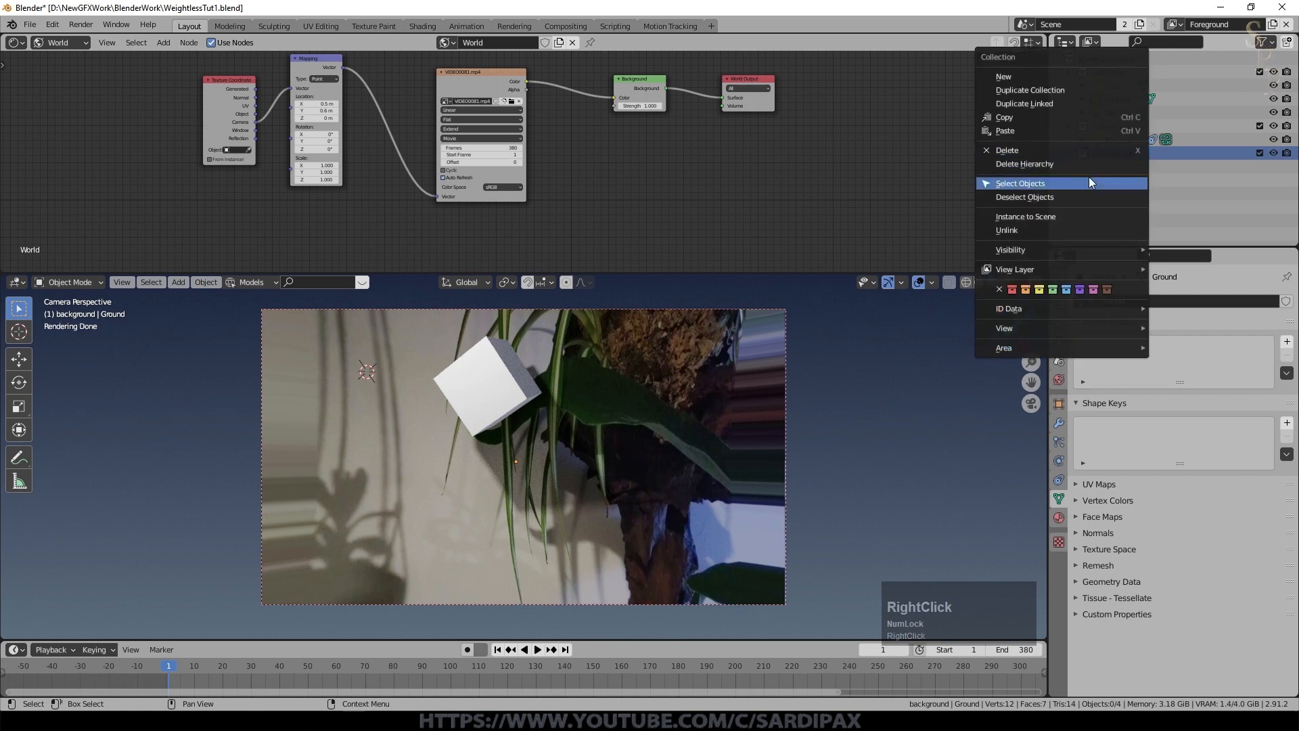
left_click(1042, 154)
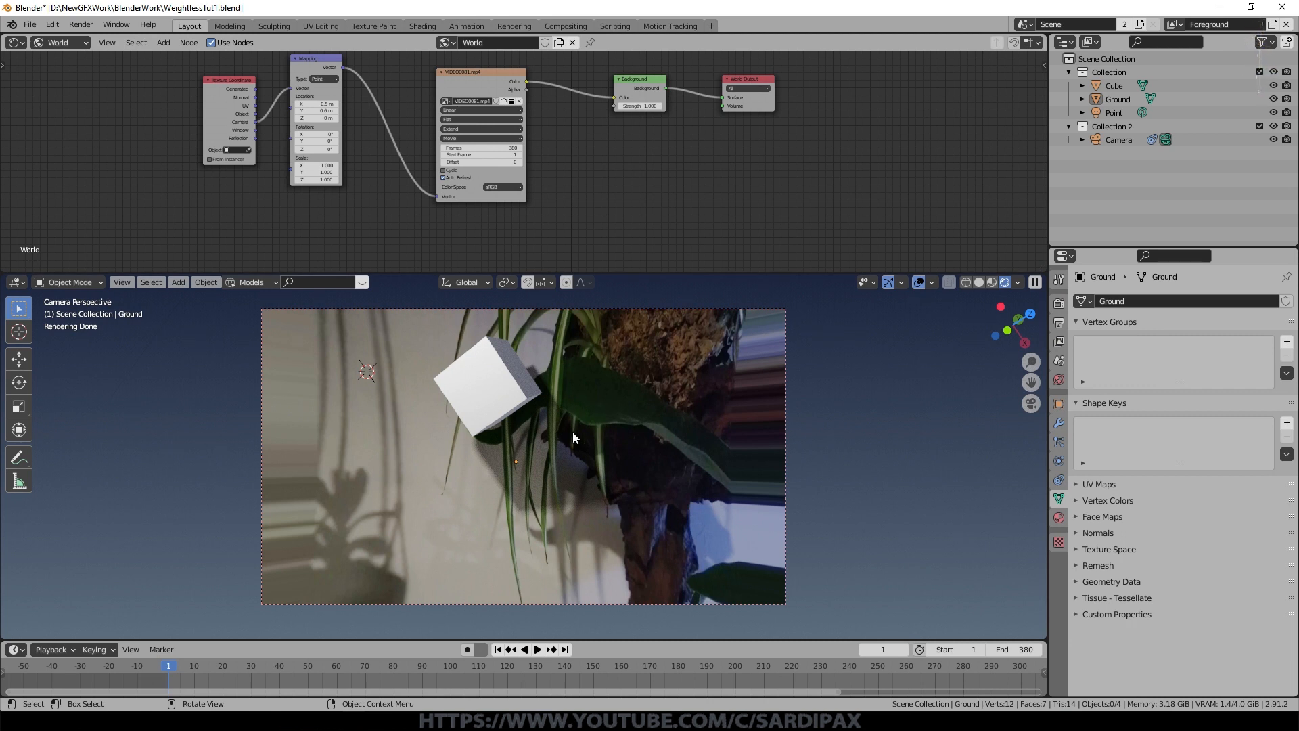
- Move the cube slightly down and to the left within the camera frame to check its shadow on the wall
scroll(607, 427, "down", 3)
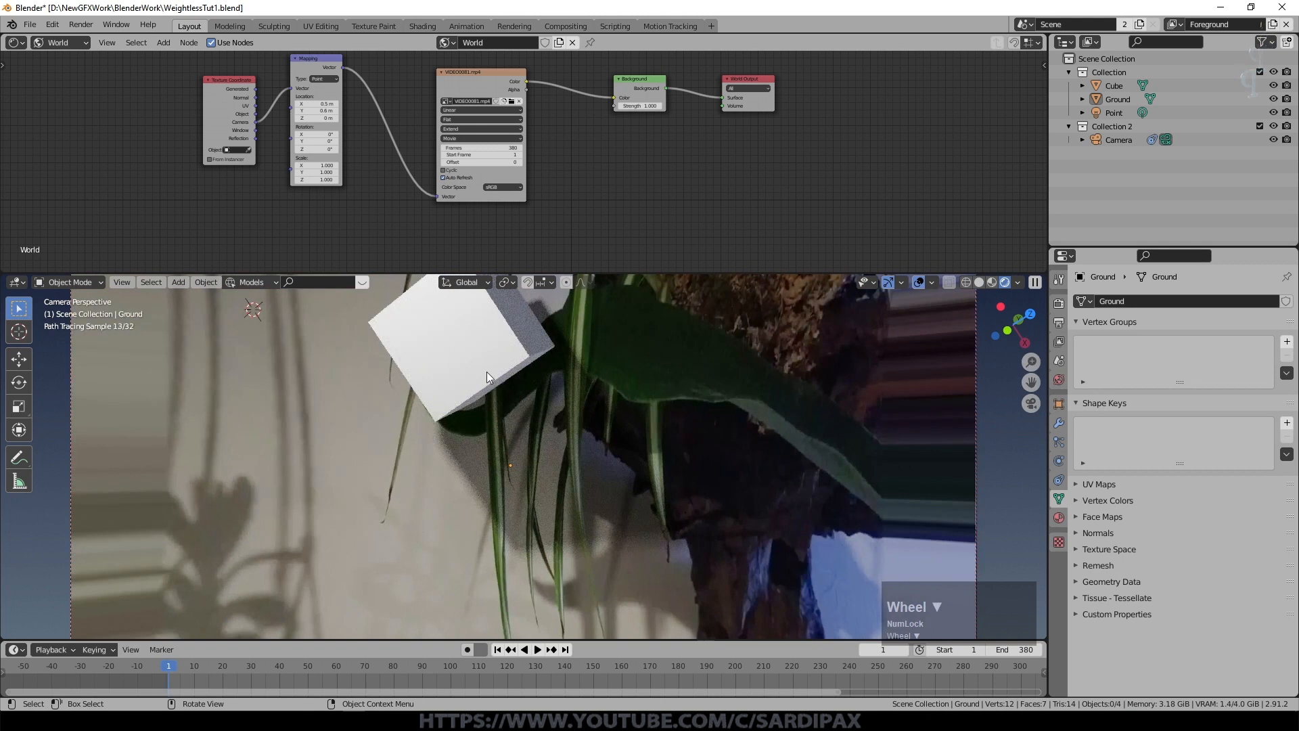
left_click(488, 377)
key("g")
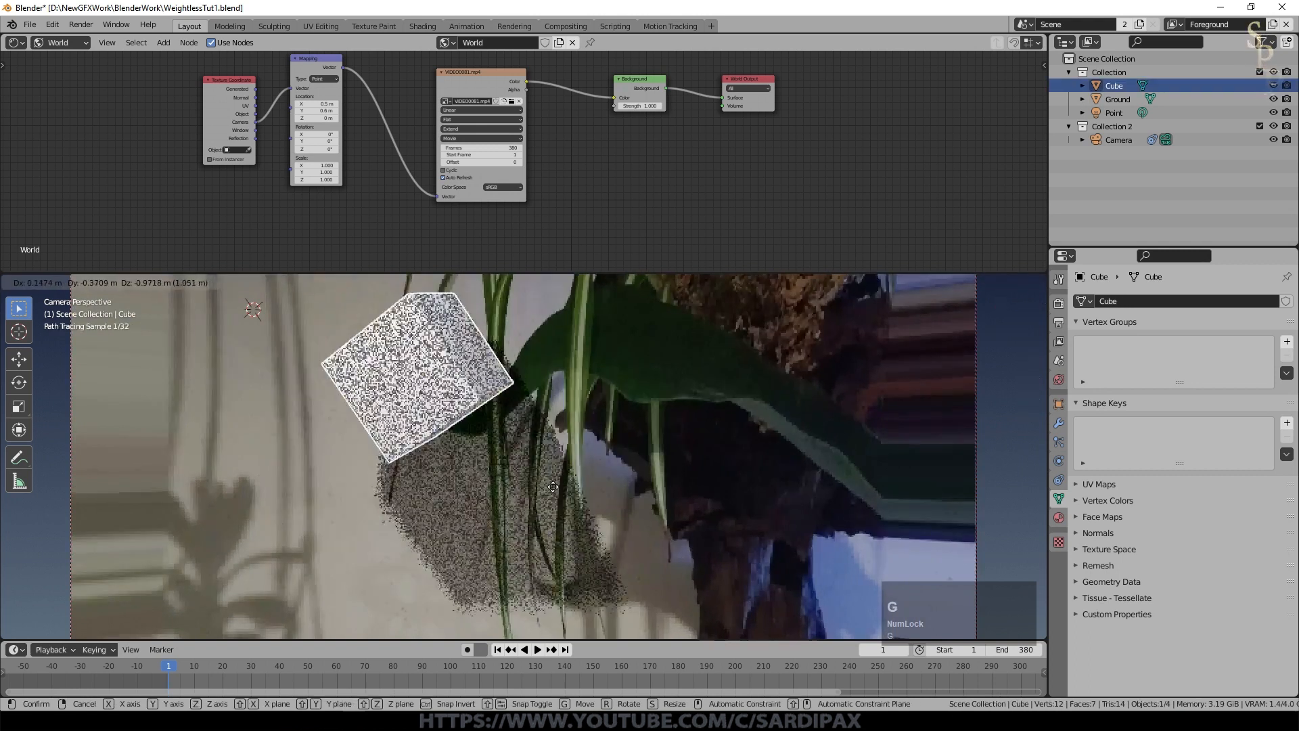
left_click(552, 535)
scroll(562, 504, "down", 2)
scroll(562, 506, "down", 1)
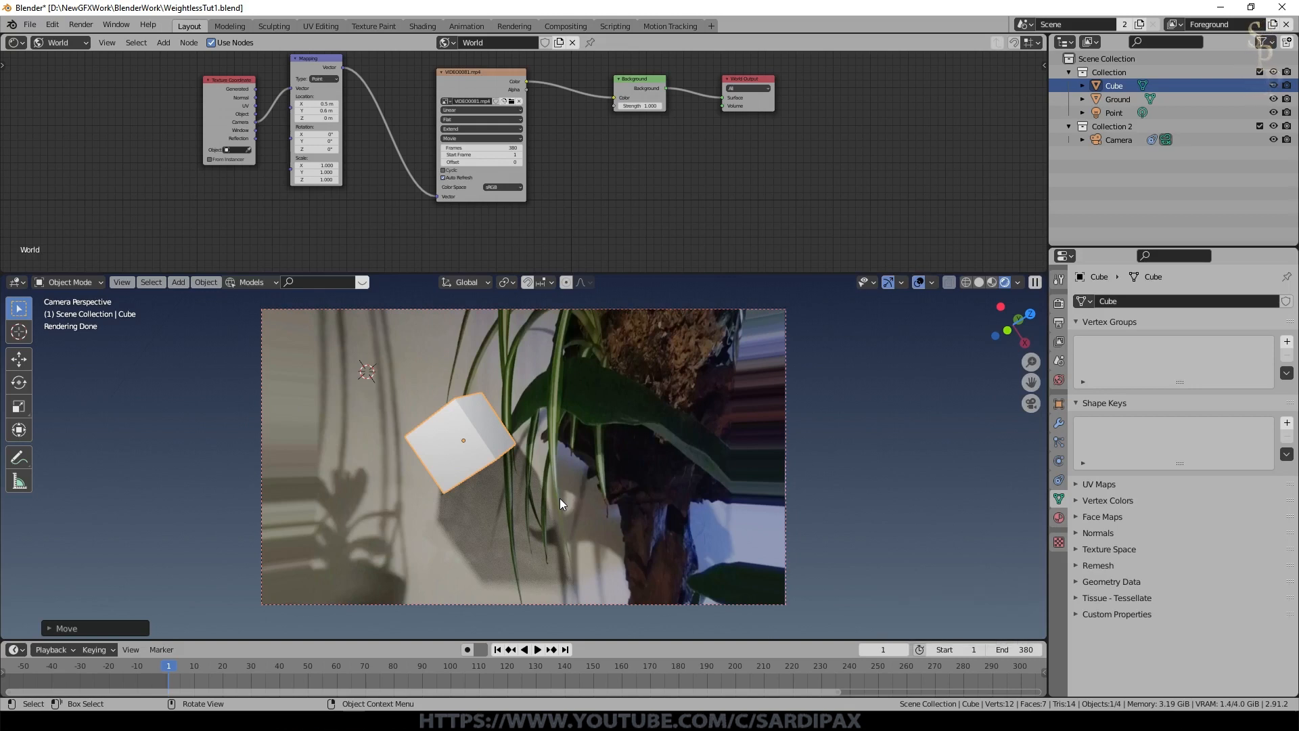
- Change the World shader editor area to a 3D Viewport showing the scene from outside the camera
left_click(15, 43)
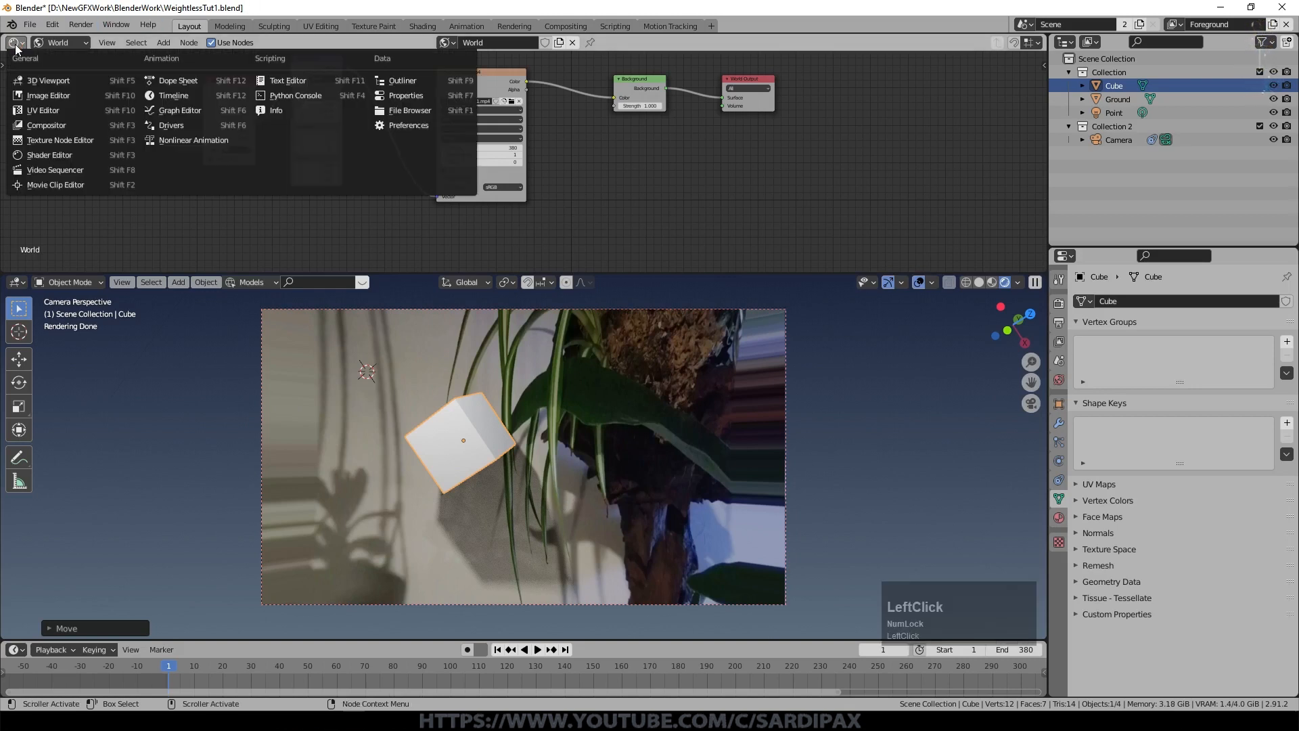
left_click(48, 80)
scroll(449, 115, "down", 2)
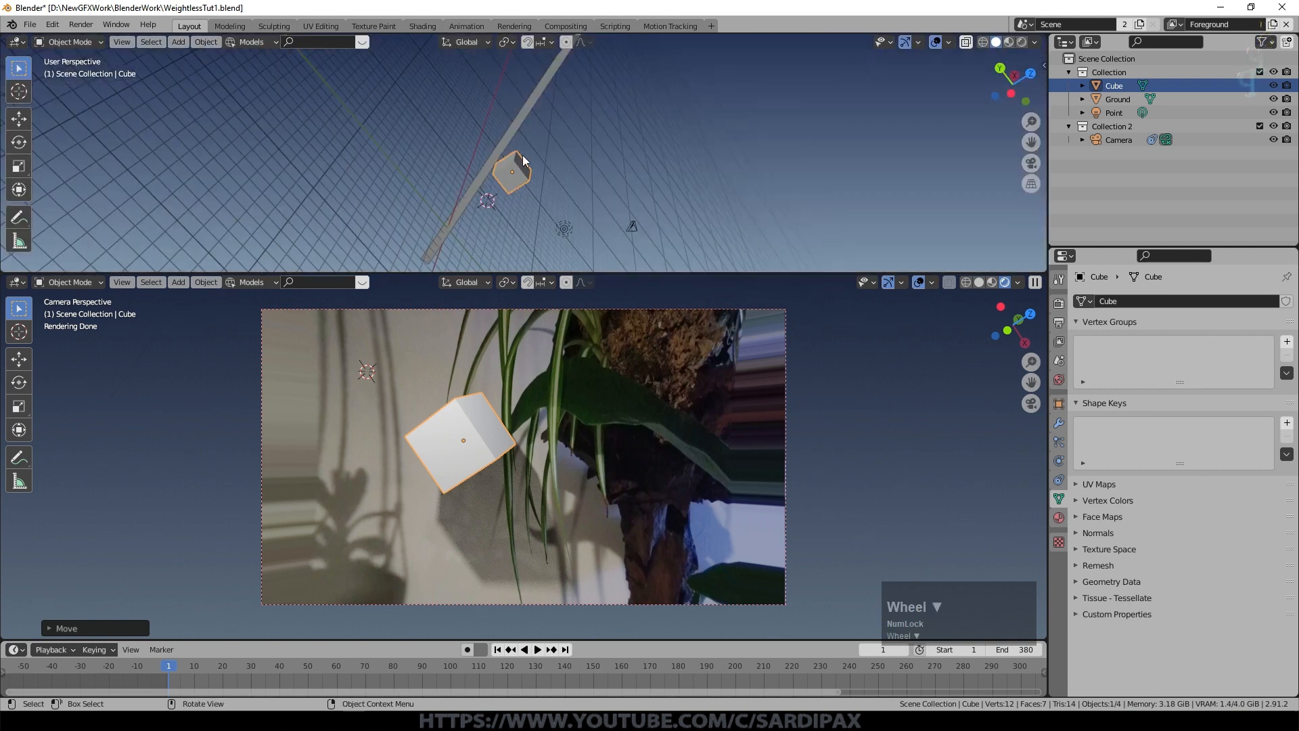
- Move the Ground wall plane farther back, away from the cube and the camera
left_click(505, 146)
scroll(549, 160, "down", 1)
key("g")
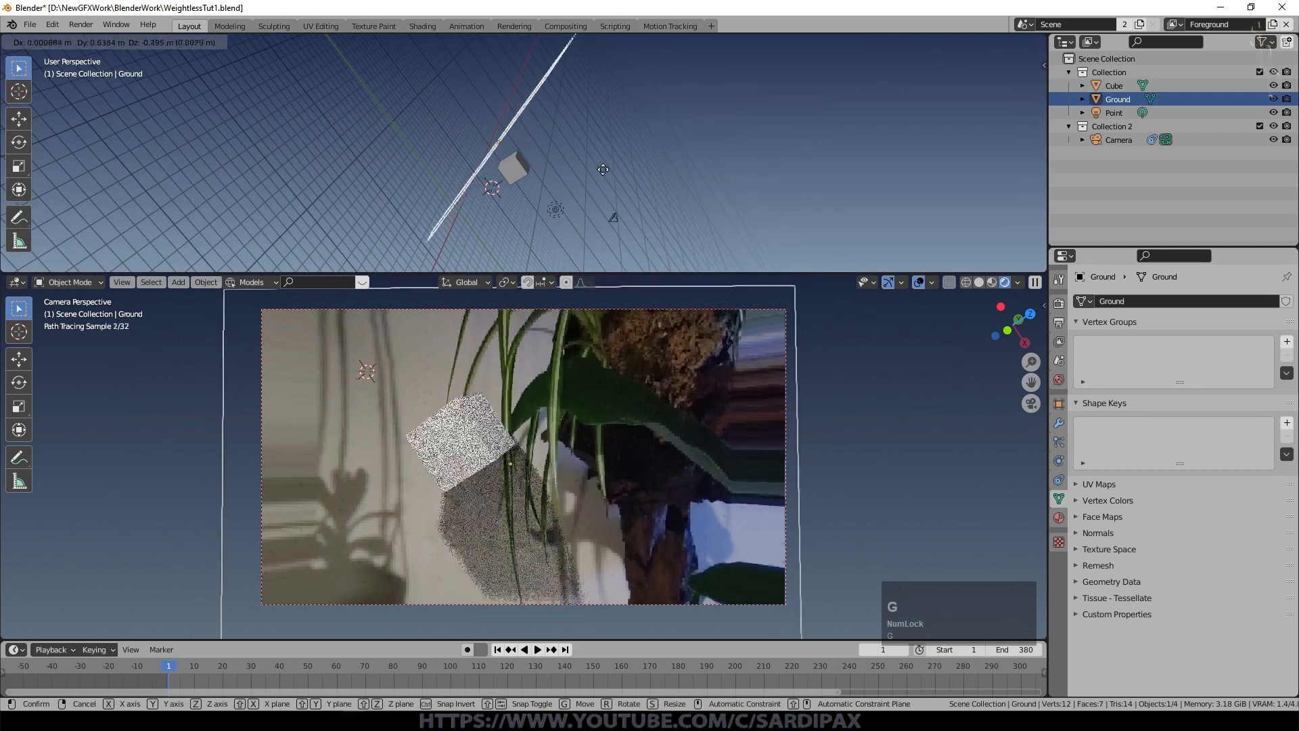
left_click(567, 162)
- Move the Point light about 6.4 m, mainly along negative Y, away from the cube
left_click(555, 210)
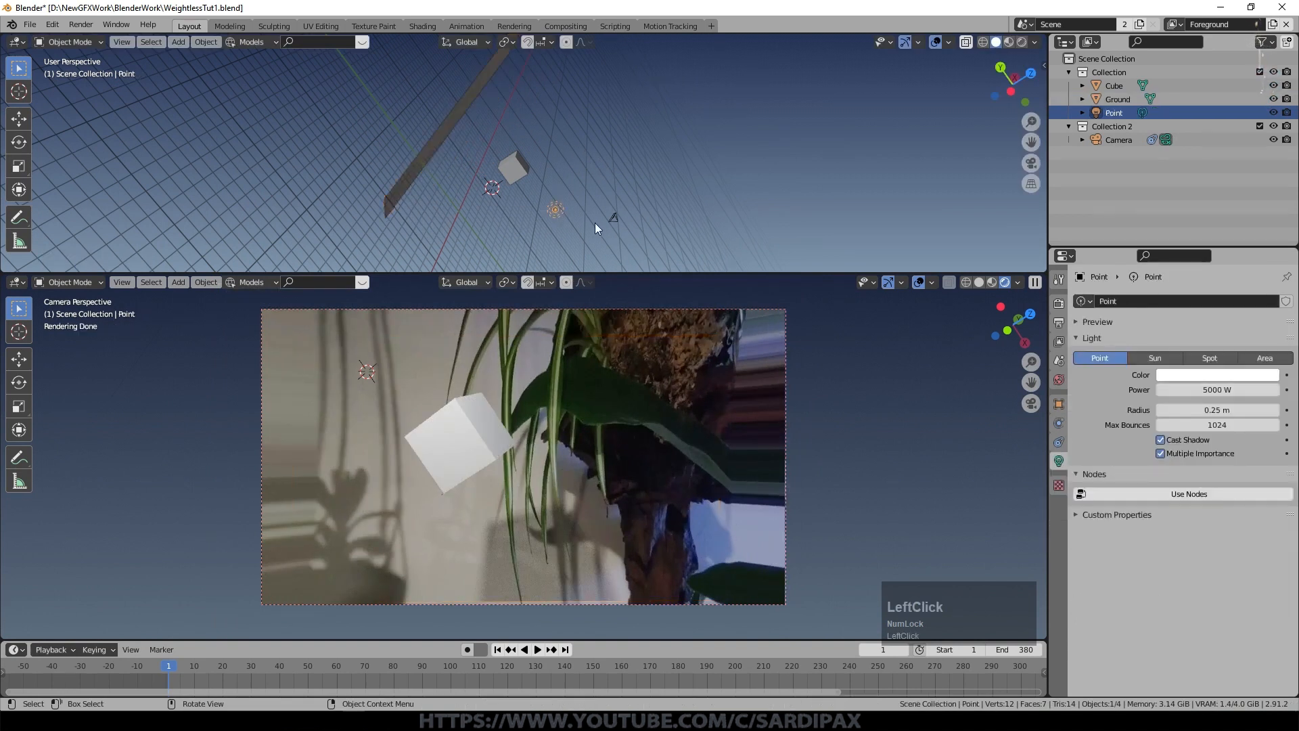
key("g")
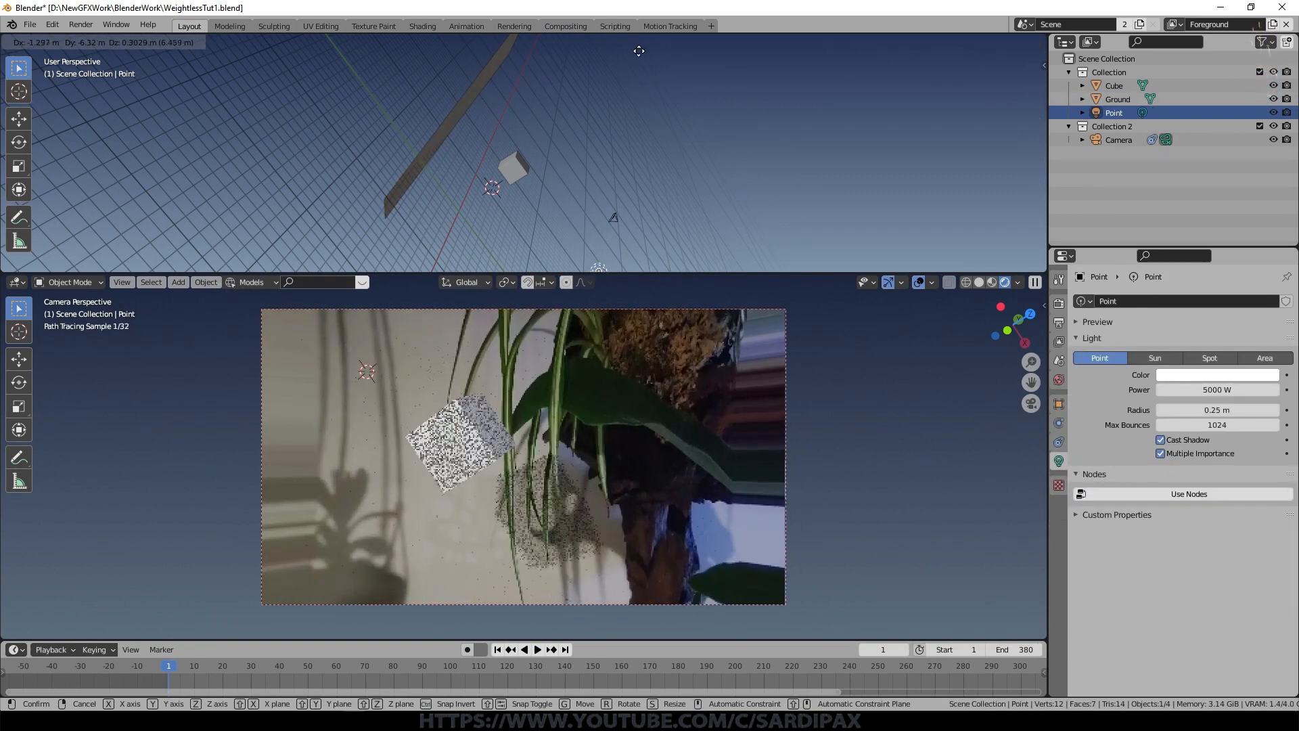
left_click(636, 48)
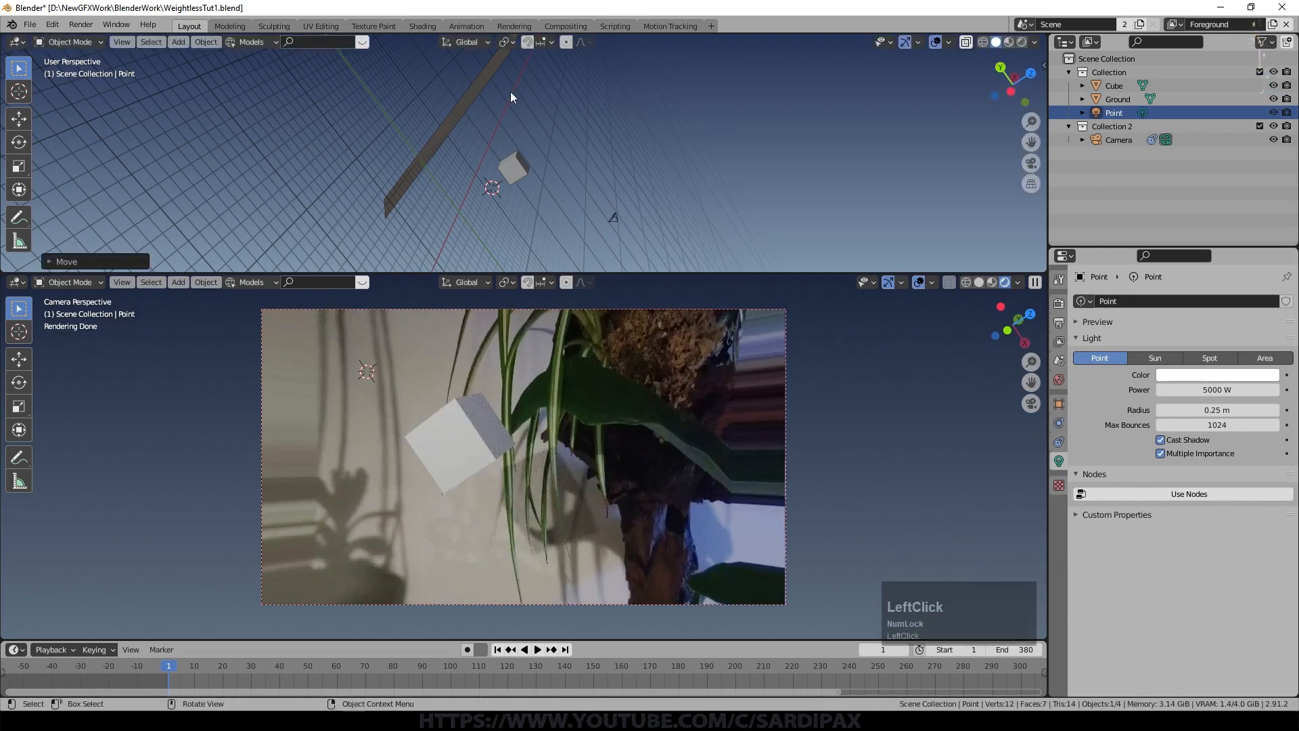
- Scale the Ground wall plane up about 1.5 times and reposition it to cover the whole camera frame
left_click(476, 105)
key("s")
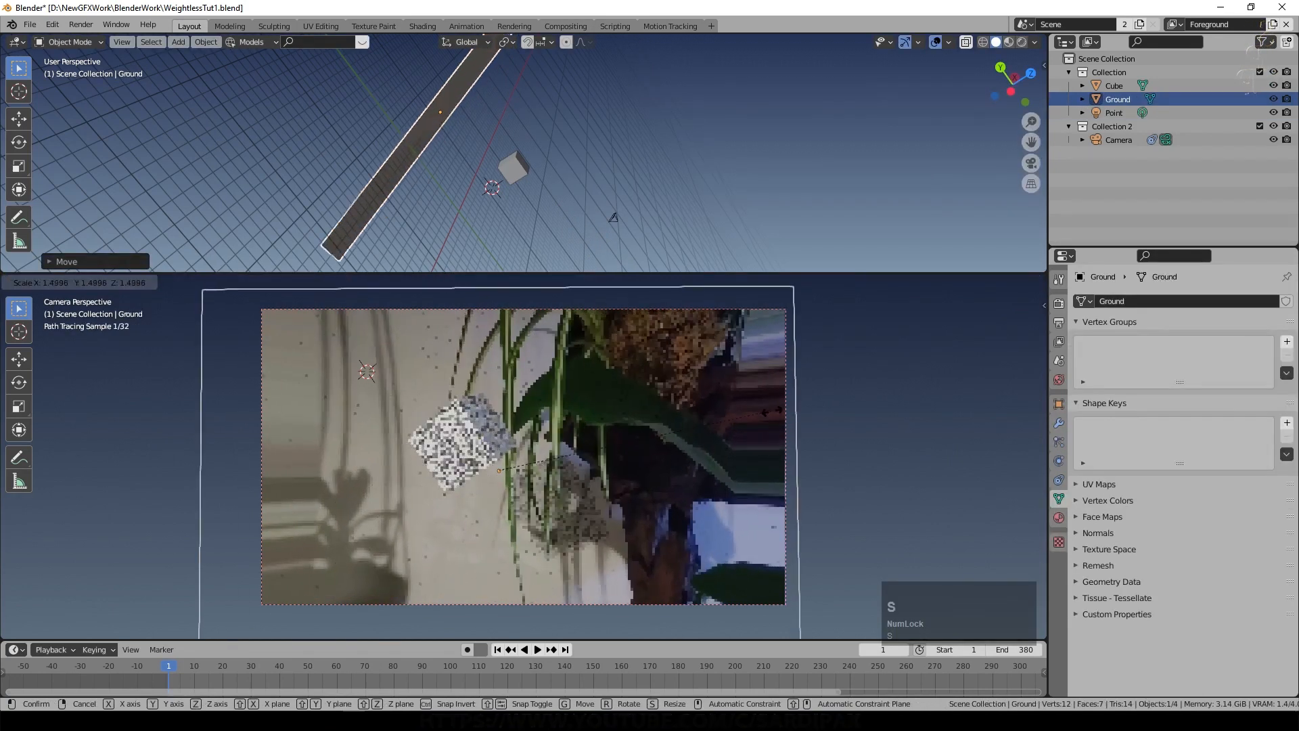
left_click(785, 411)
key("g")
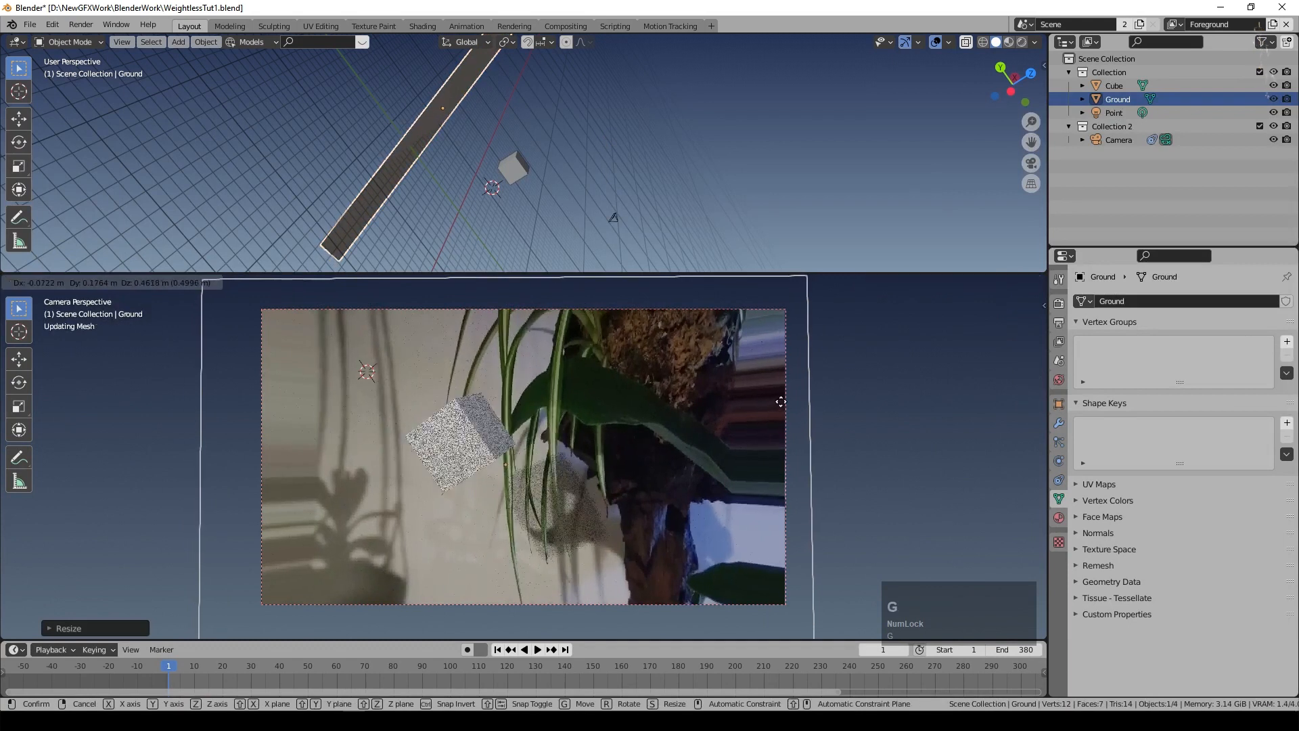
left_click(532, 533)
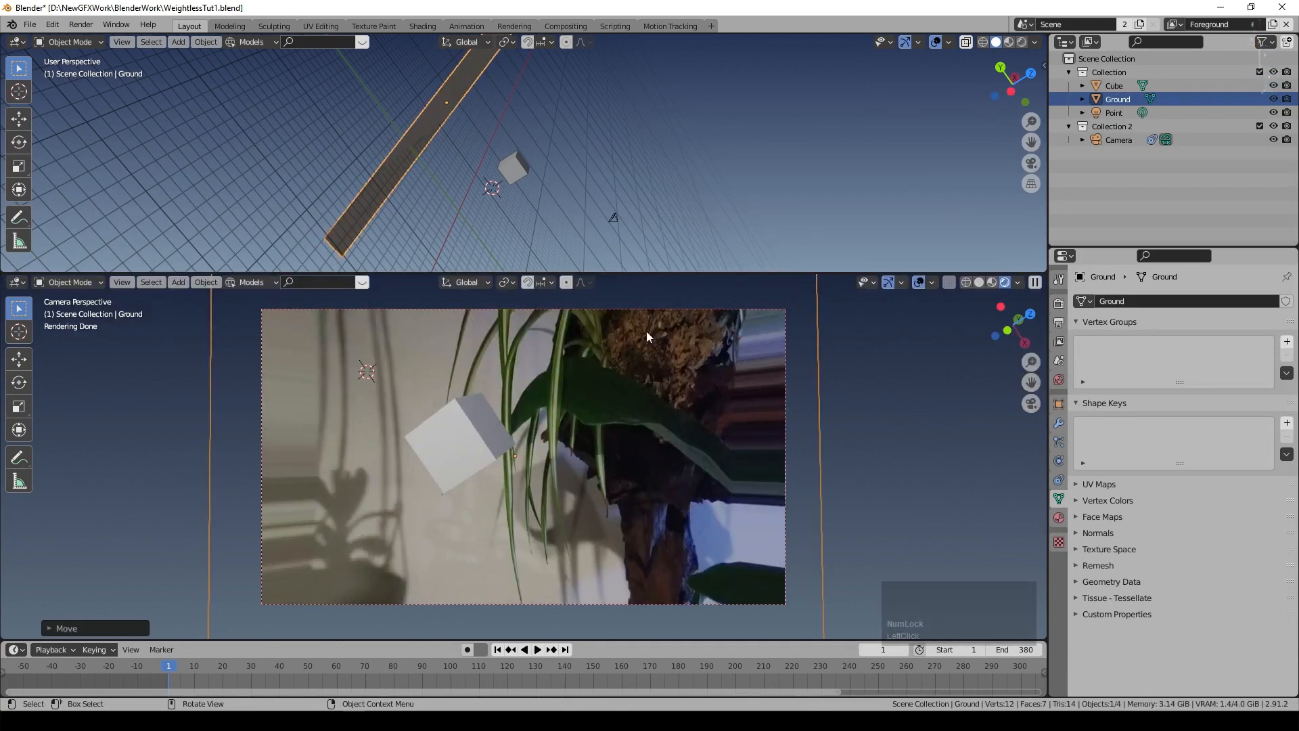
- Select the Point light and inspect the cube's lighting and shadow against the footage up close
left_click(1114, 113)
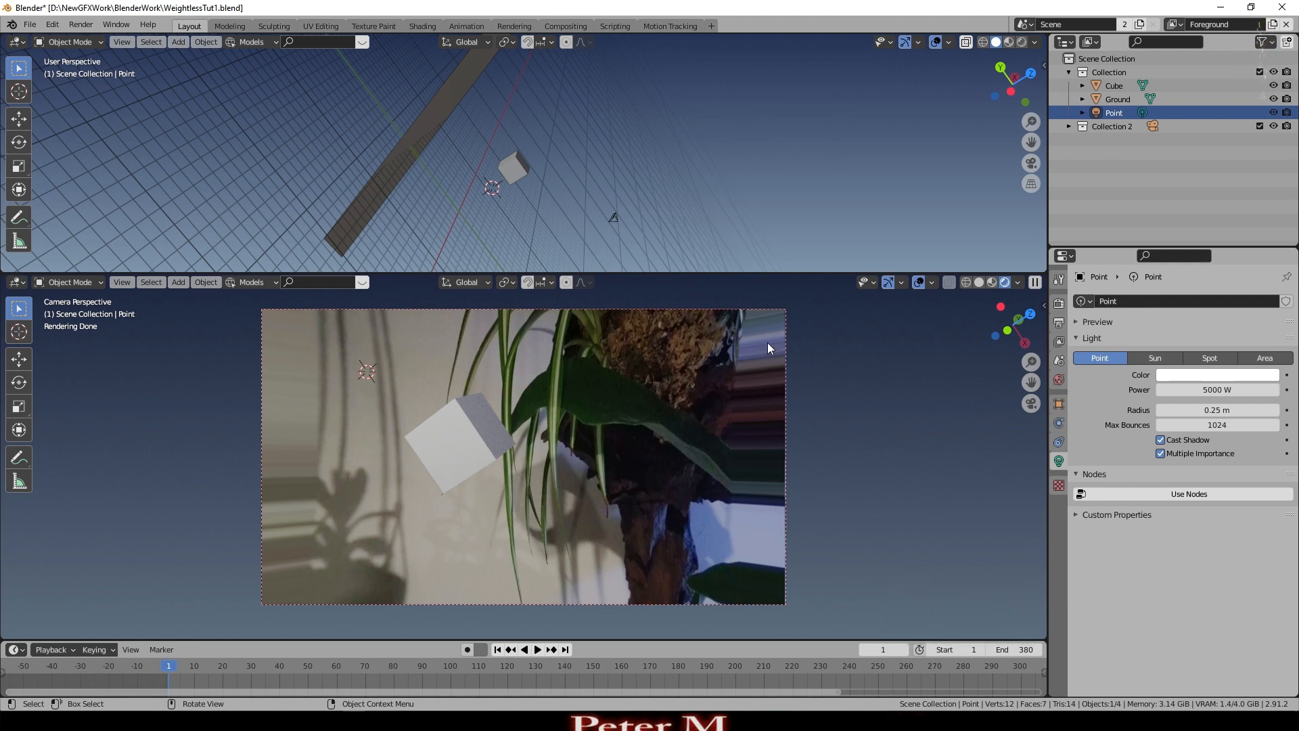
scroll(768, 343, "down", 3)
scroll(707, 394, "down", 1)
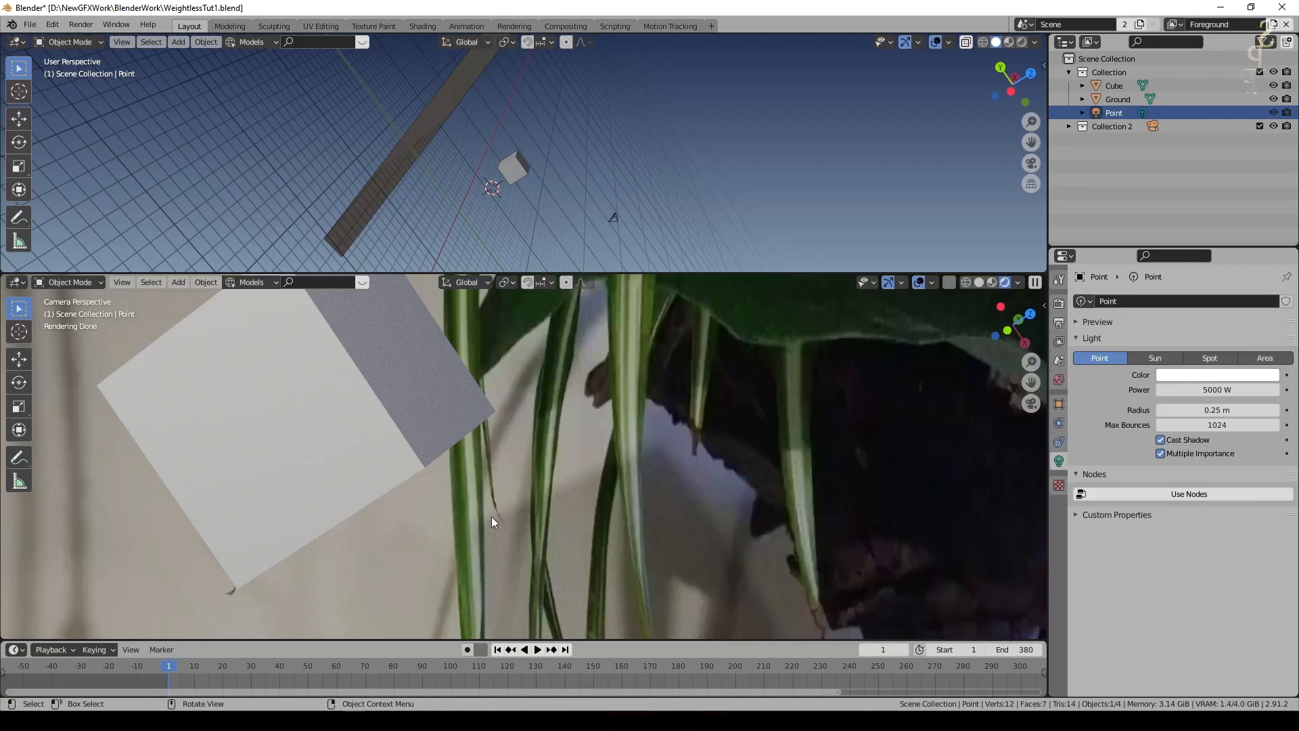
scroll(604, 520, "down", 2)
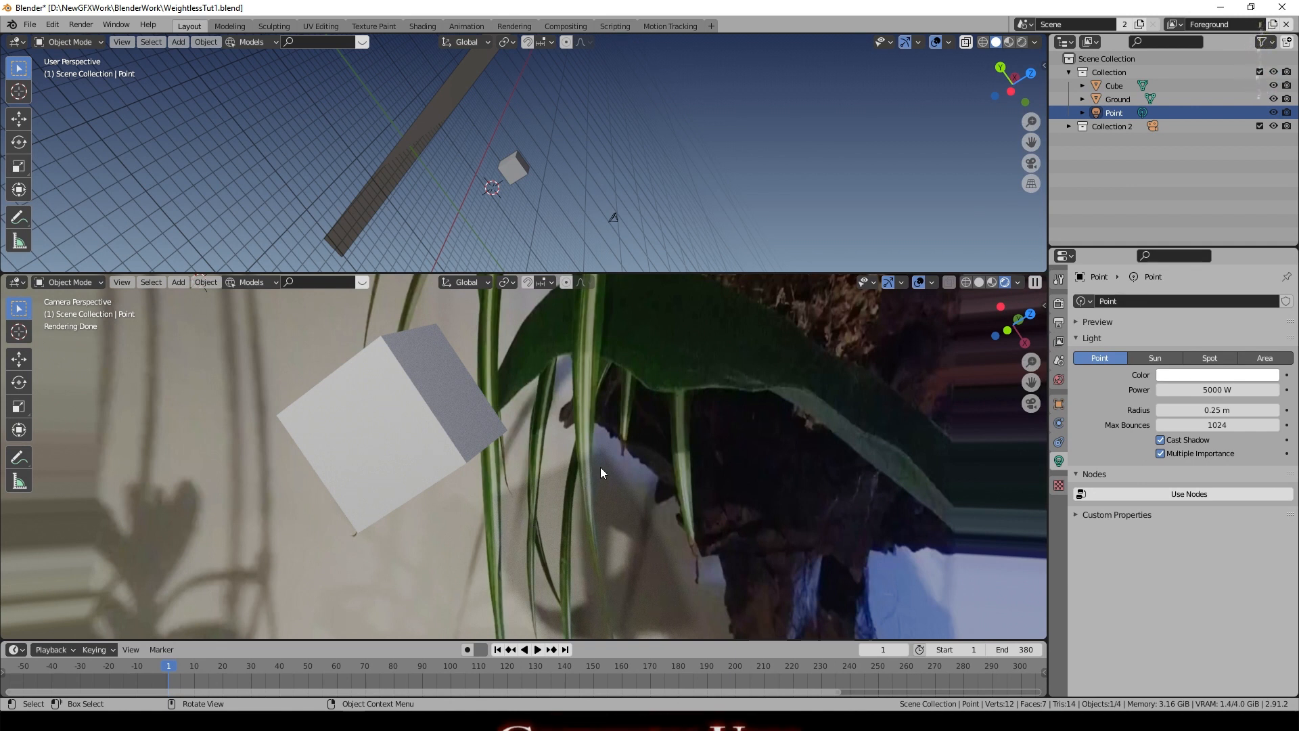
scroll(493, 493, "down", 2)
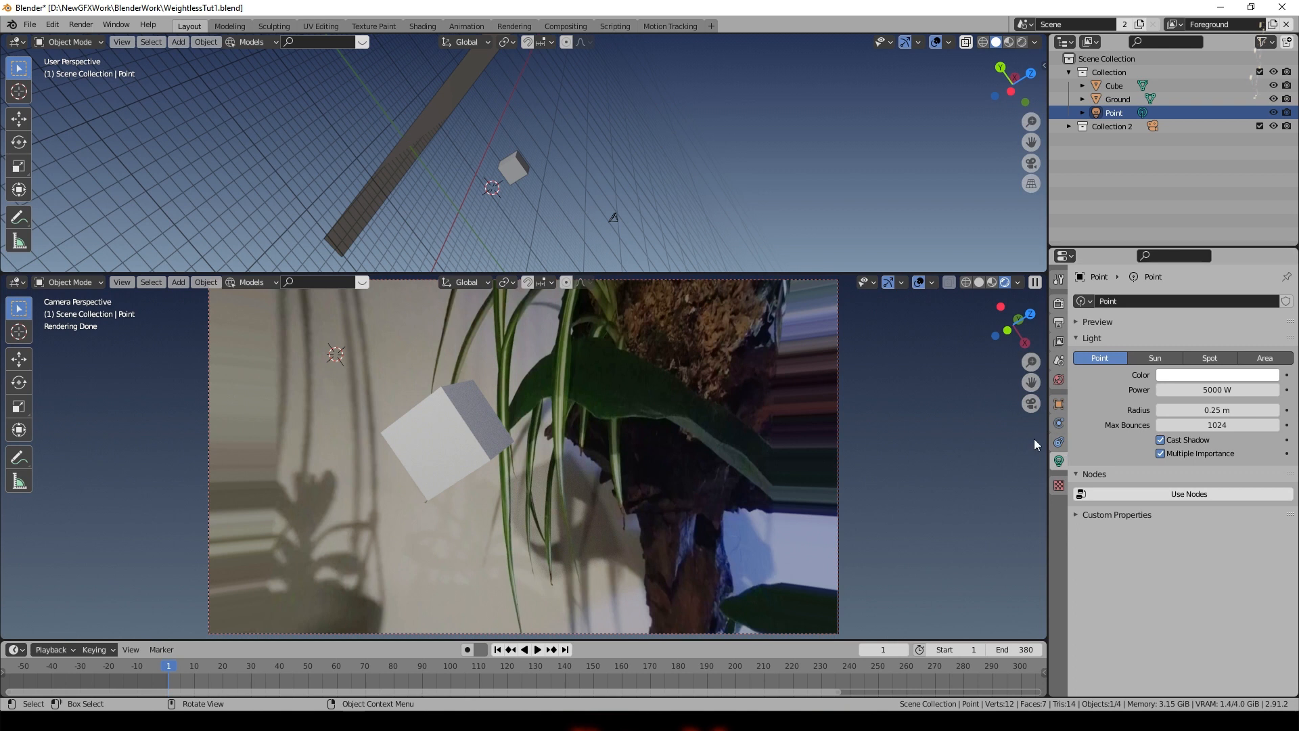
scroll(692, 447, "up", 2)
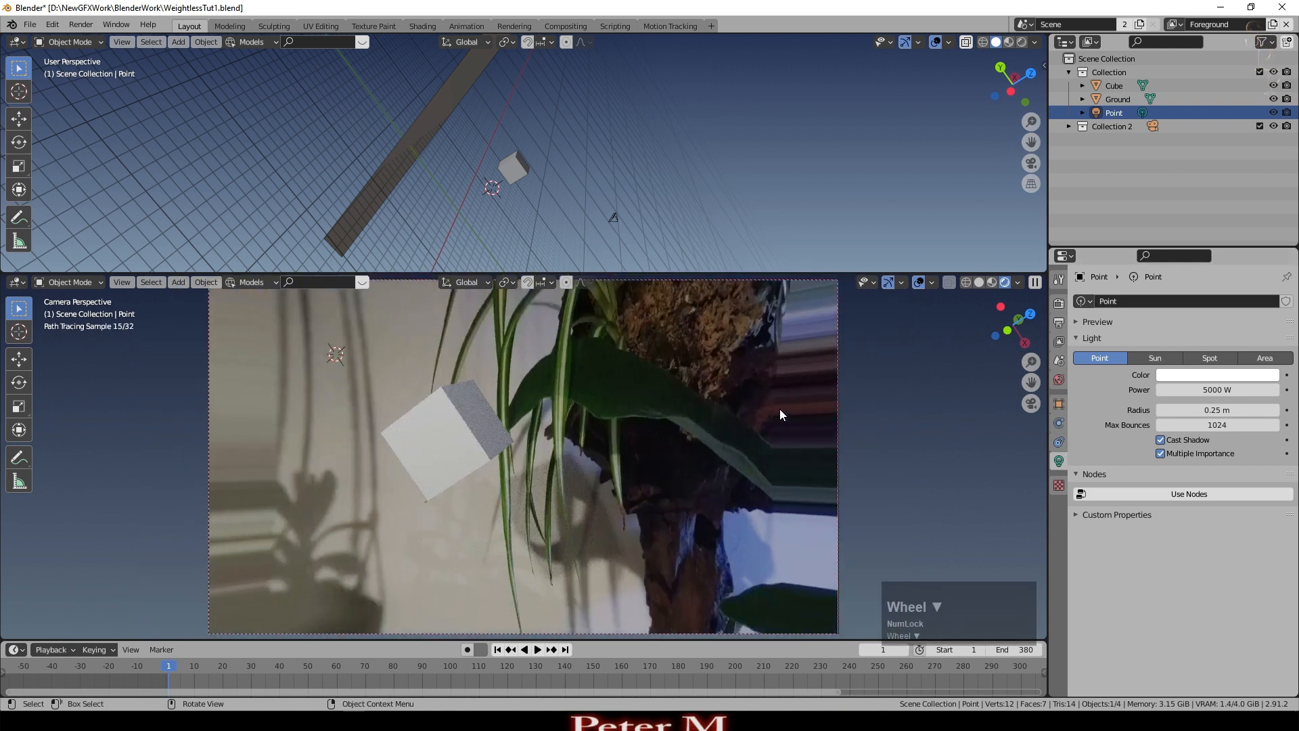
scroll(779, 409, "up", 6)
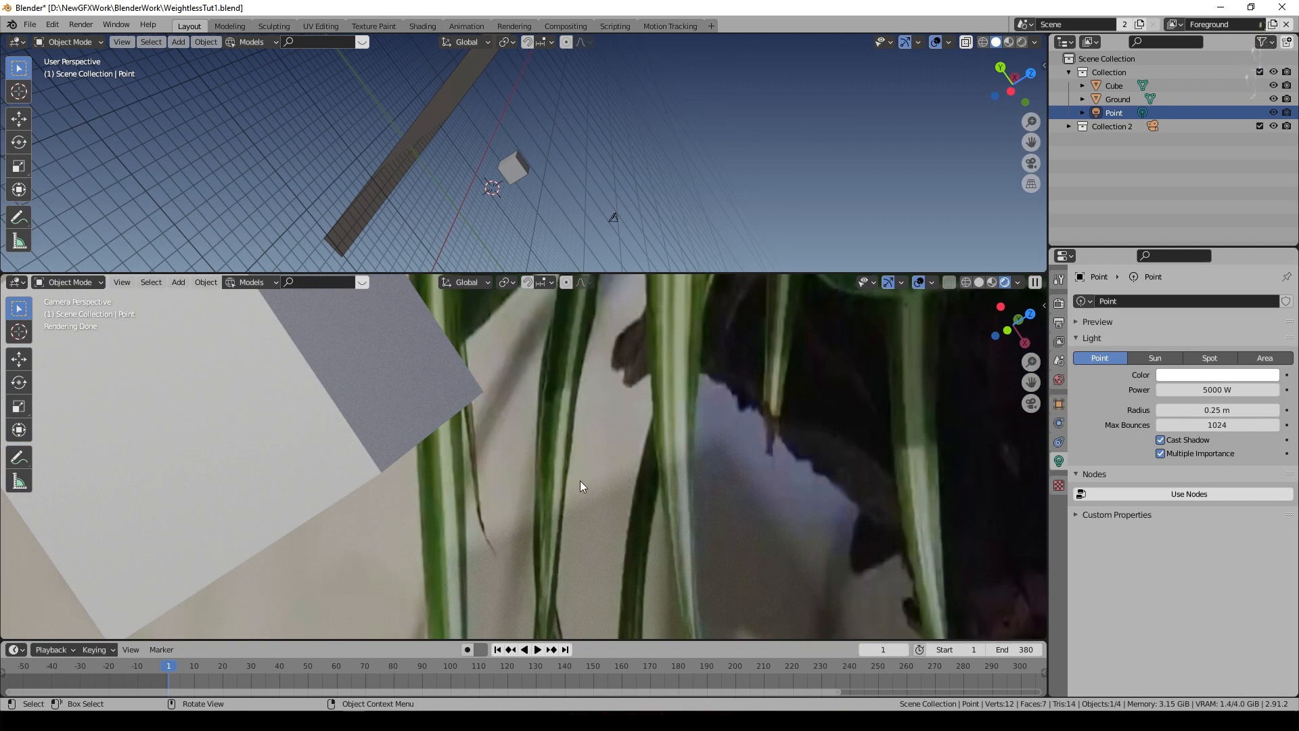
- Raise the Point light's power to 10000 W
left_click(1211, 390)
type("10")
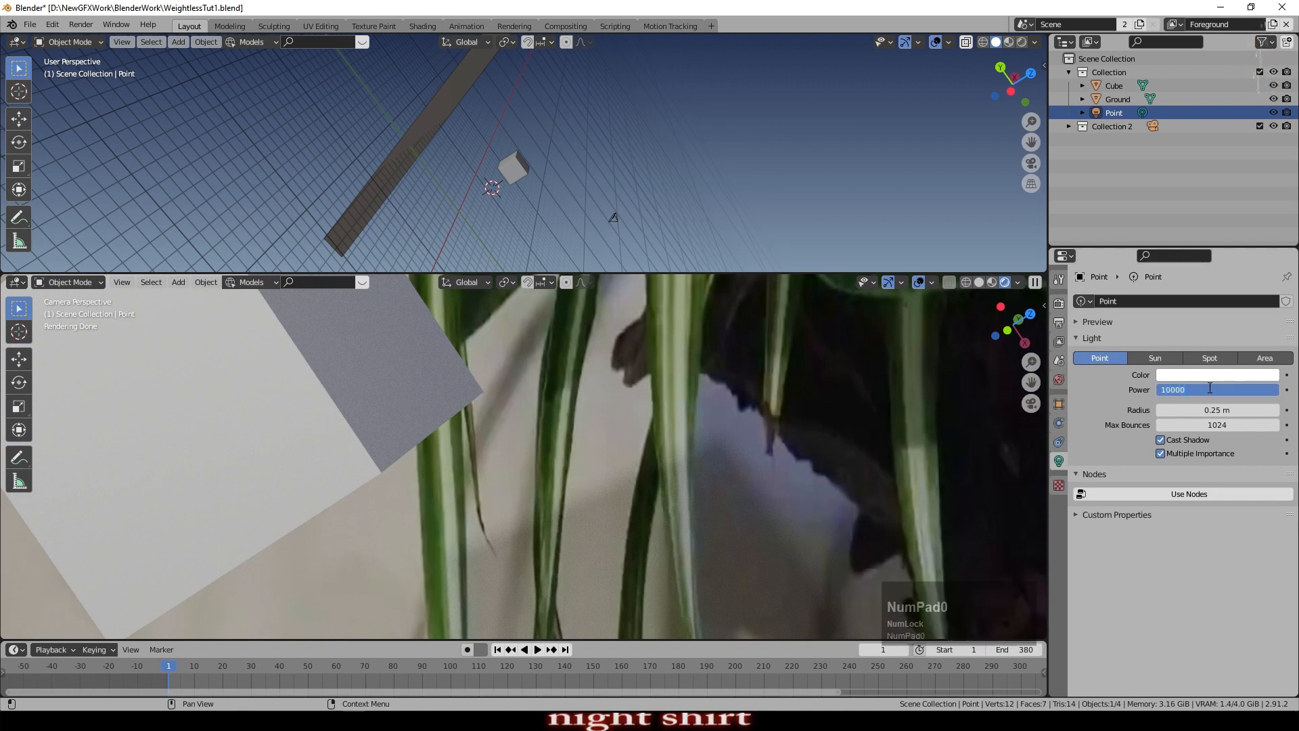
type("000")
key("KP_Enter")
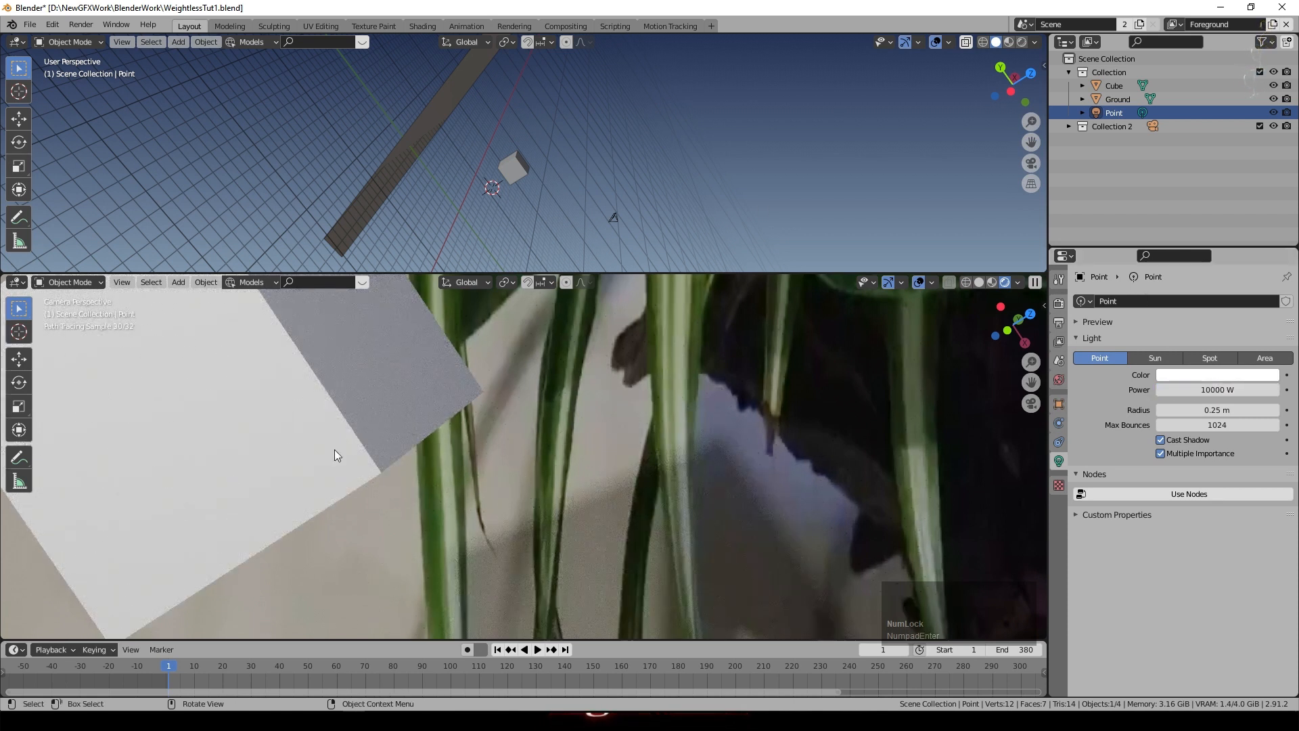
scroll(291, 431, "down", 1)
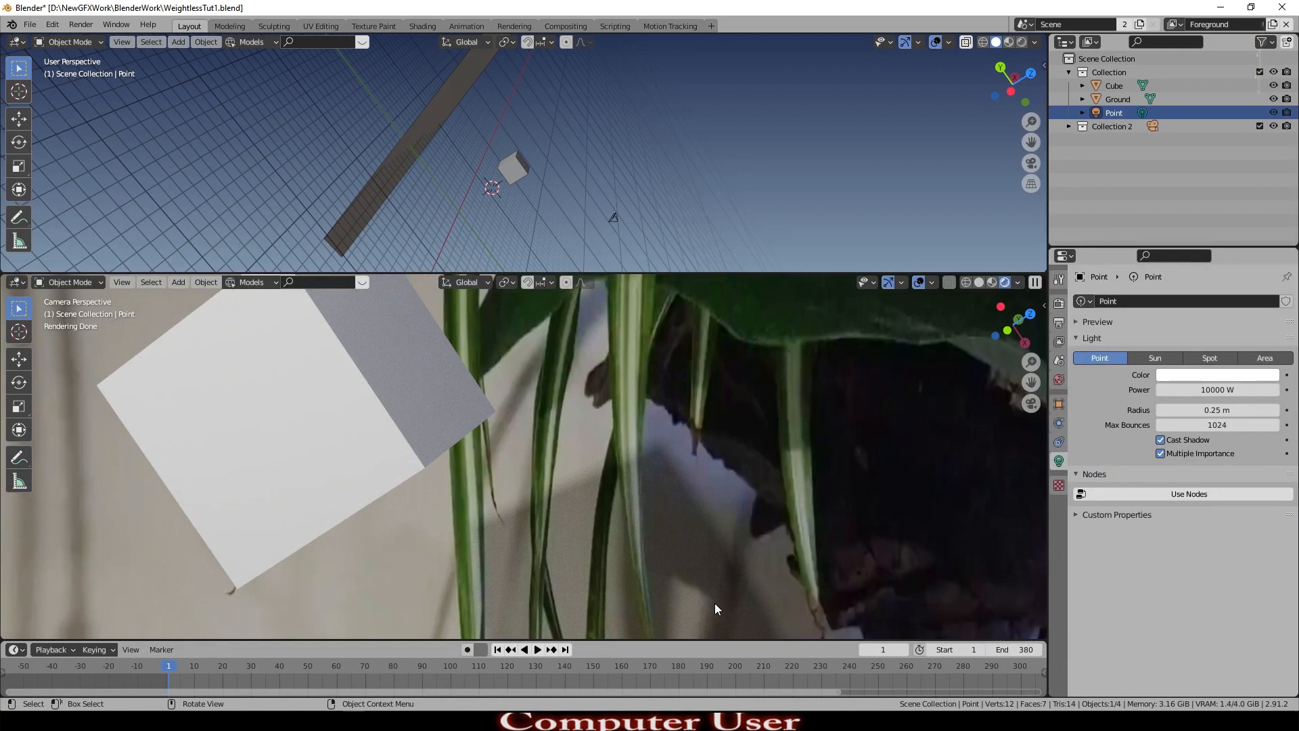
- Try radii of 0.1 m and 0.2 m on the Point light, and return the radius to 0.25 m
left_click(1209, 412)
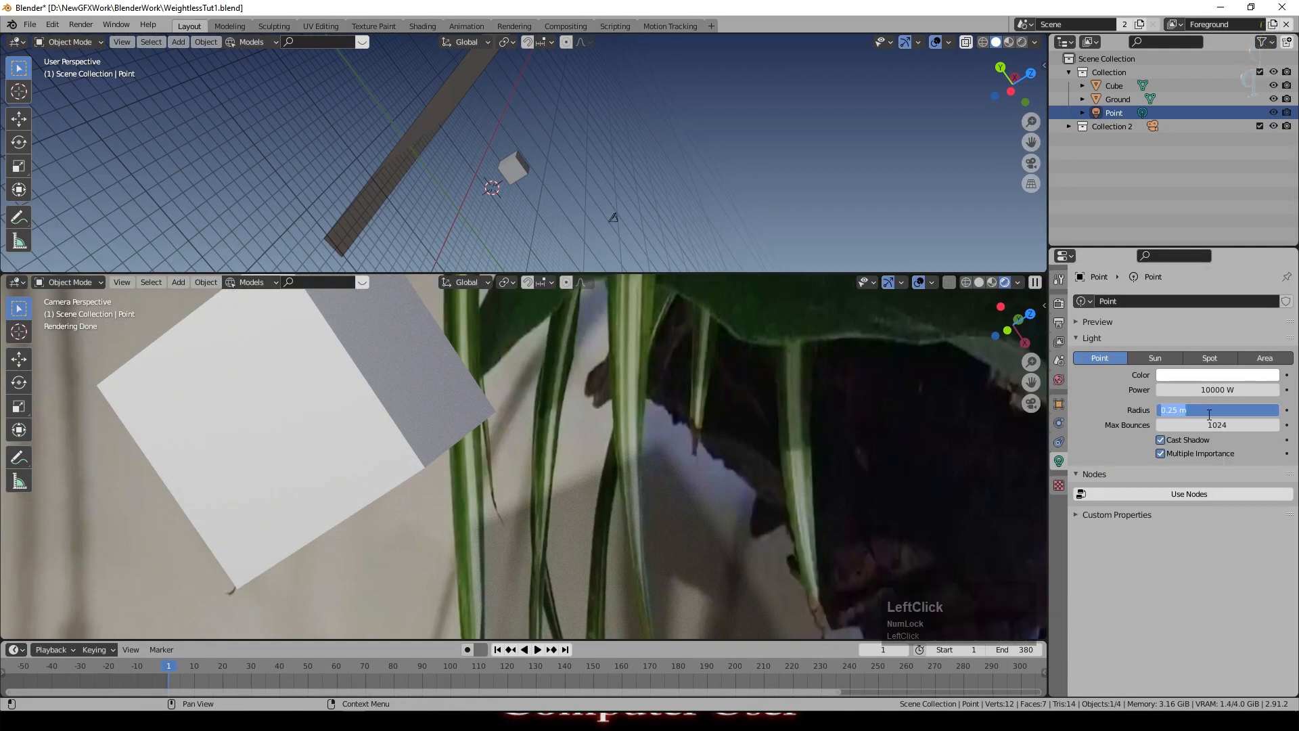
type("0.1")
key("KP_Enter")
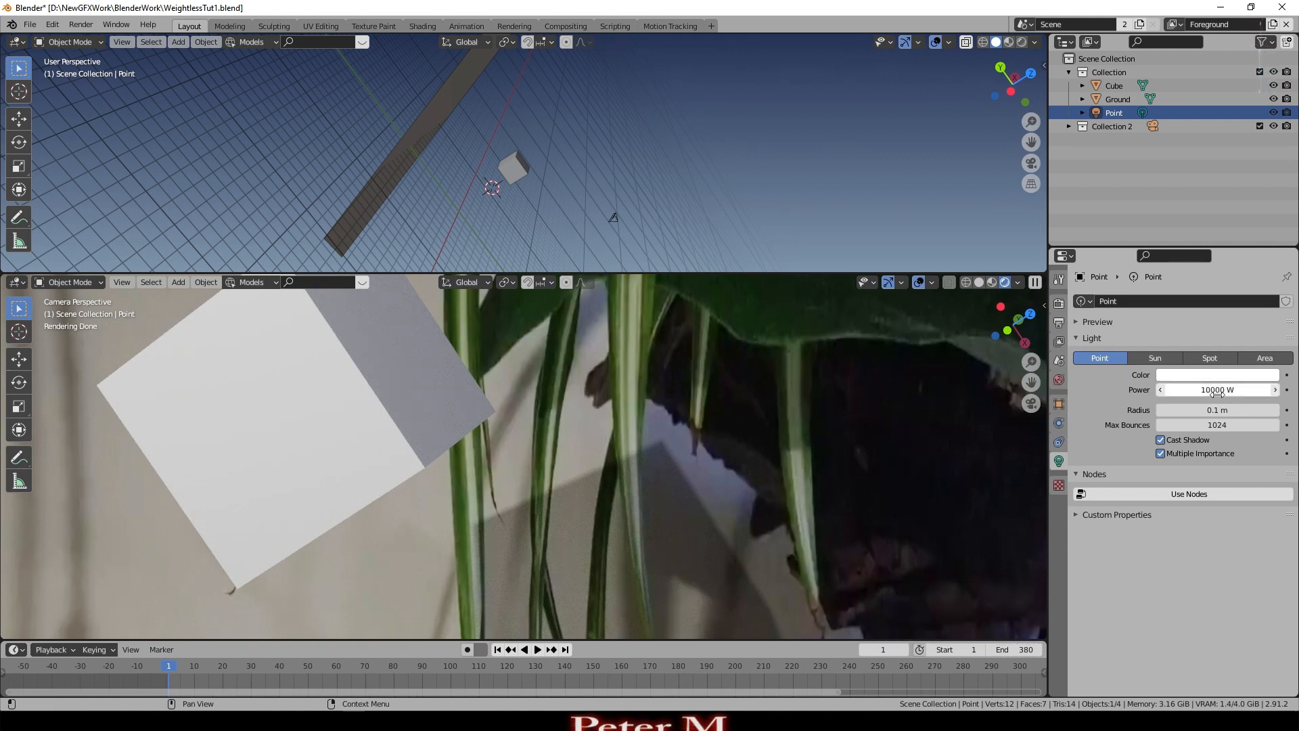
left_click_drag(1258, 409, 1260, 410)
left_click(1228, 415)
type("0.2")
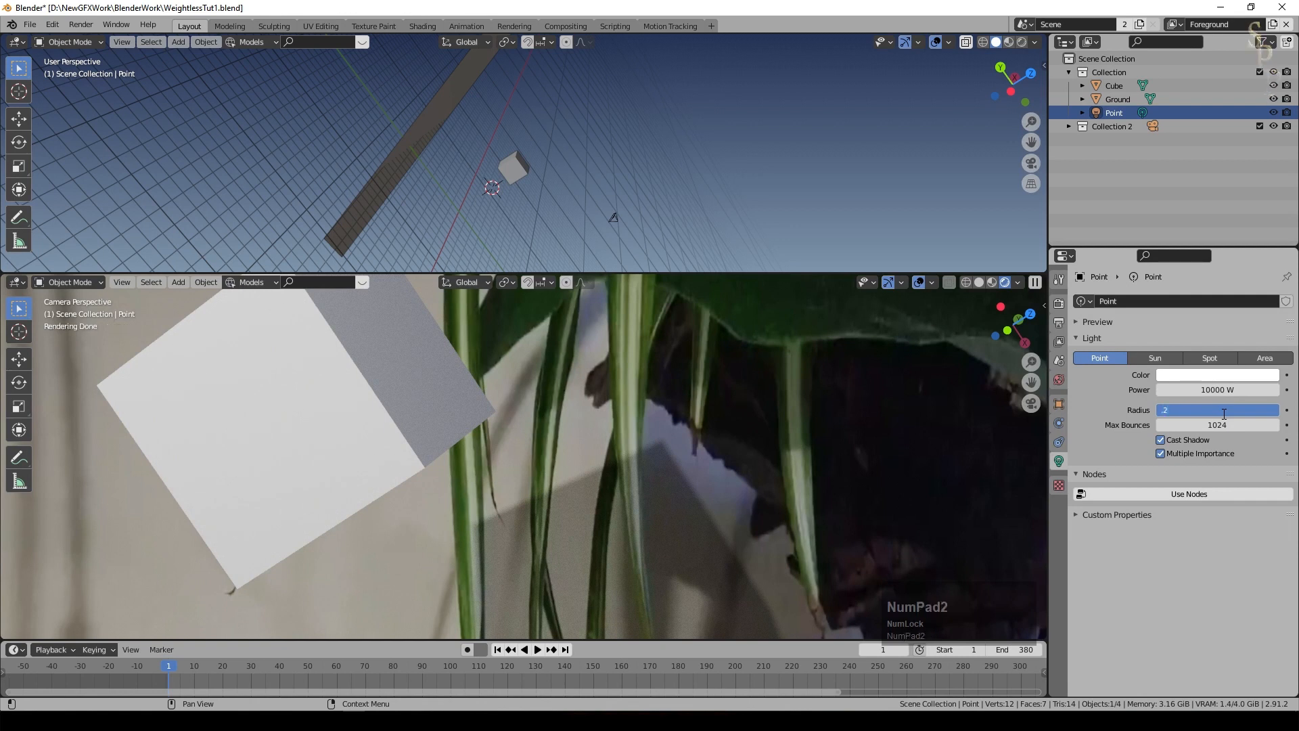
key("KP_Enter")
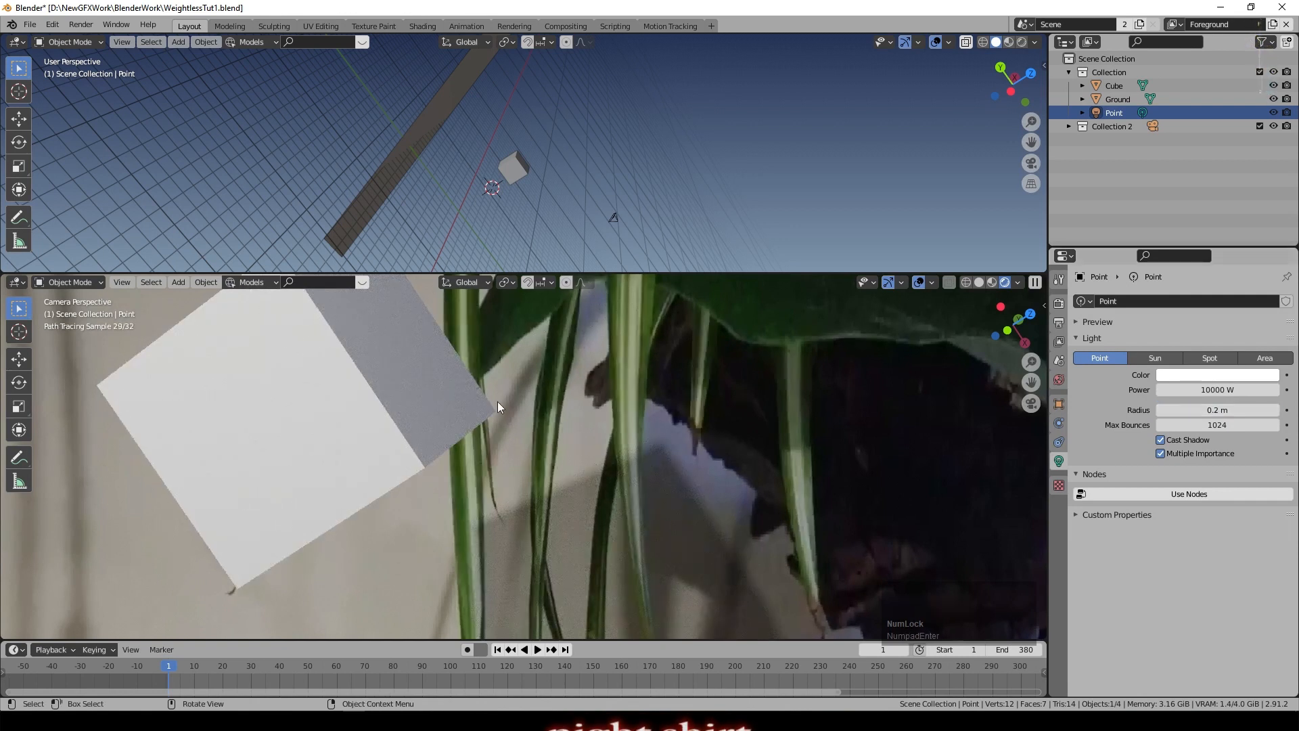
scroll(594, 462, "down", 2)
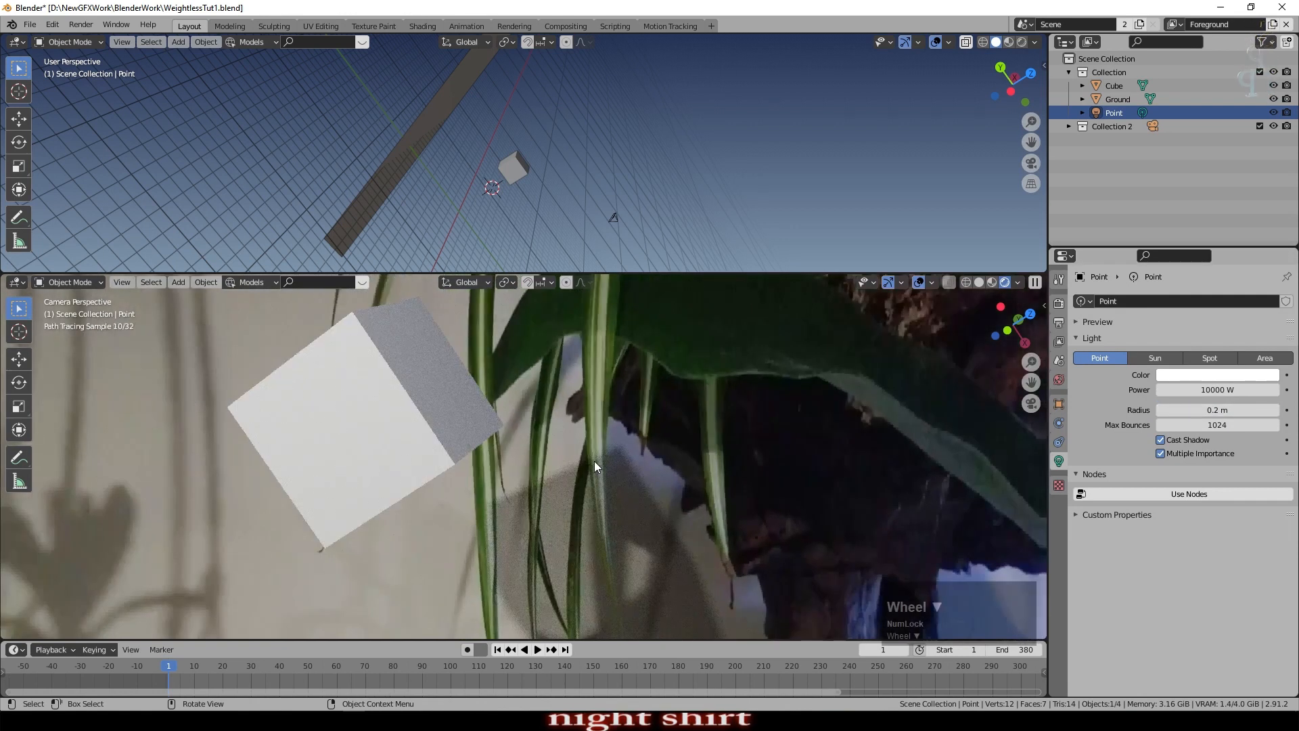
left_click(1198, 409)
type("0.25")
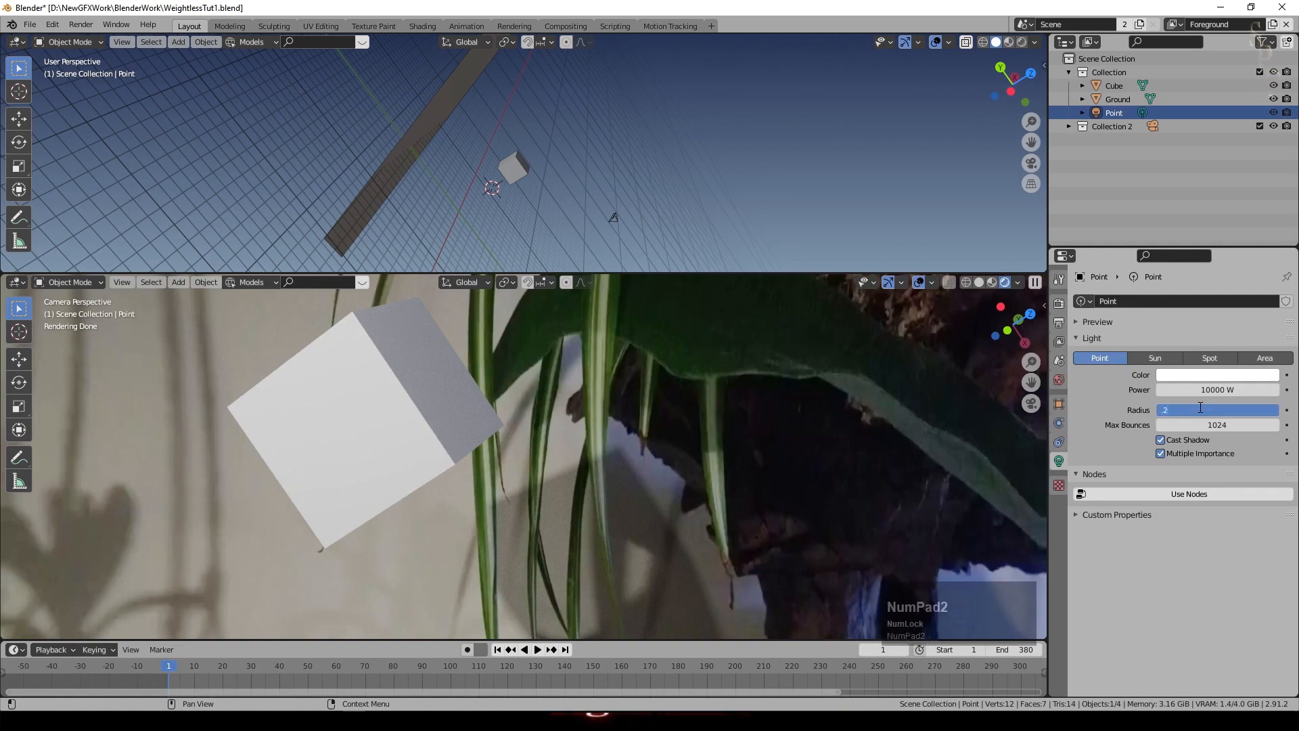
key("KP_Enter")
scroll(598, 489, "down", 4)
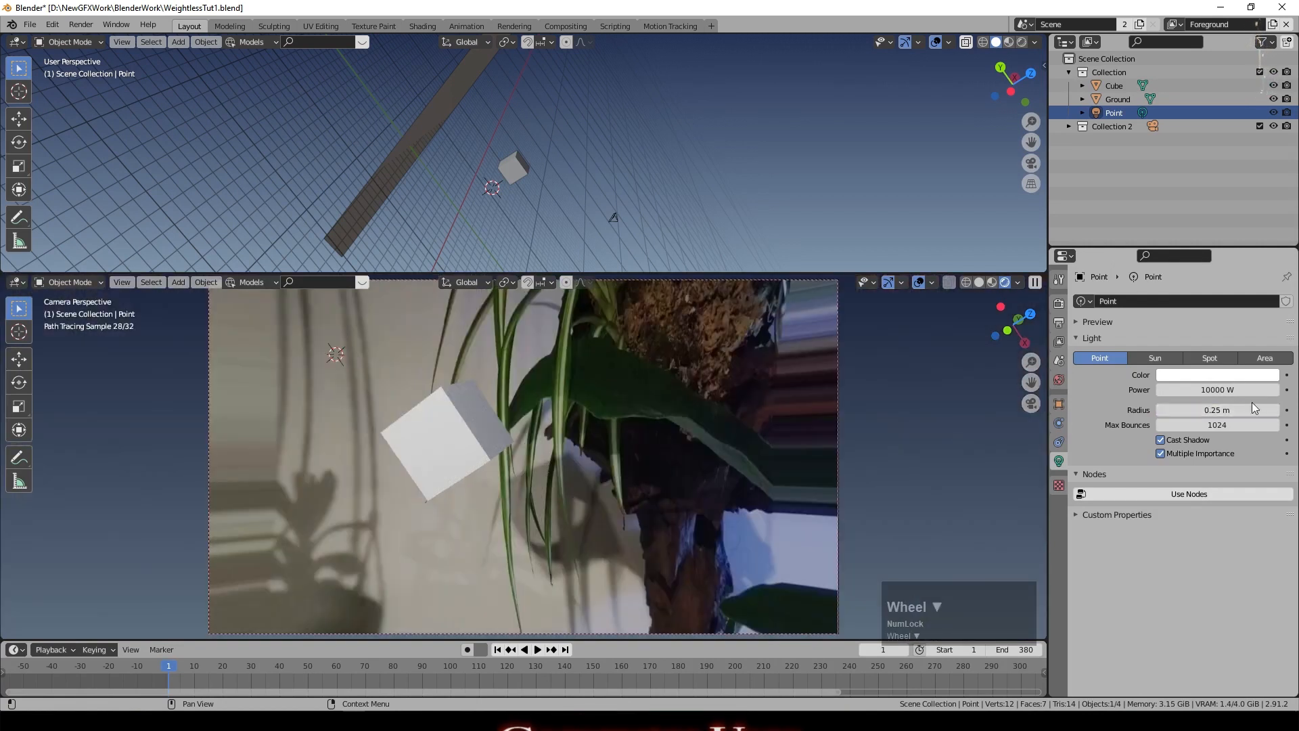
- Reduce the Point light's power to 7500 W and settle on 6500 W
left_click(1221, 392)
type("7500")
key("KP_Enter")
left_click(1219, 394)
type("6500")
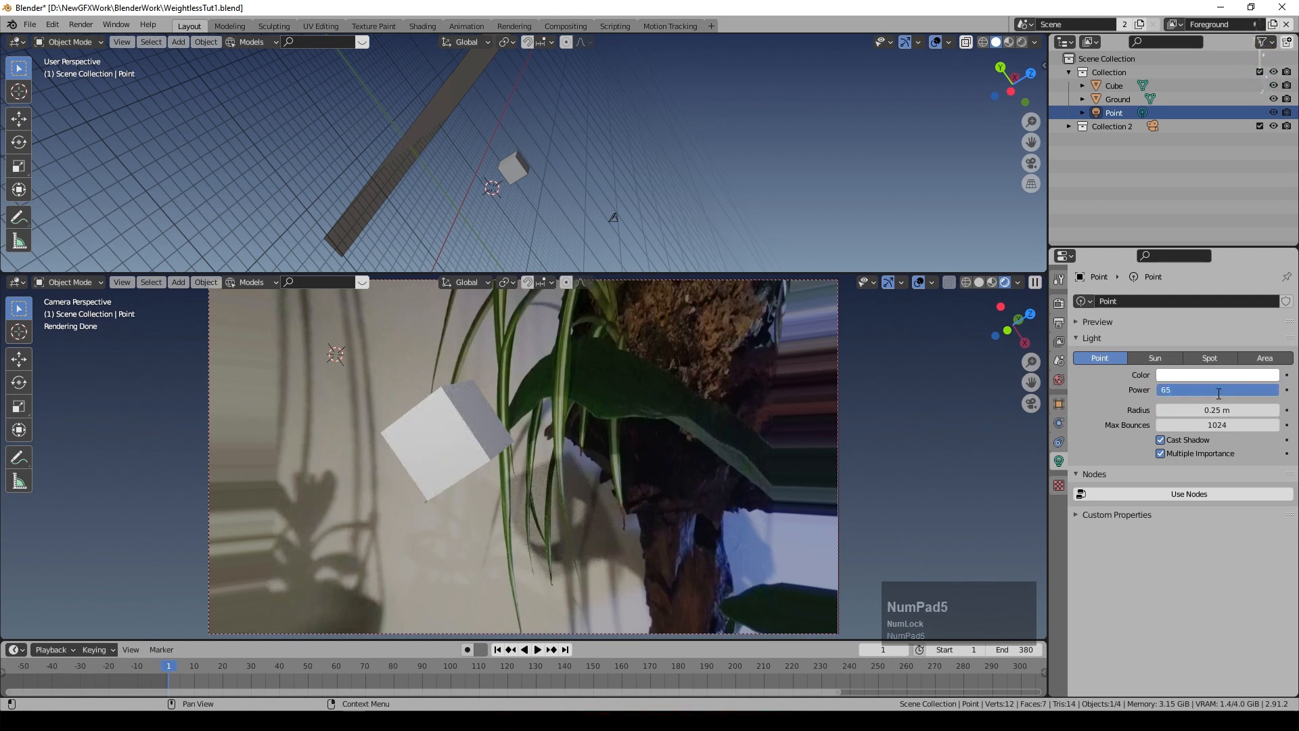
key("KP_Enter")
scroll(571, 530, "down", 2)
- Play and scrub the animation to check the cube against the moving finger, ending on frame 51
key("space")
scroll(572, 530, "down", 1)
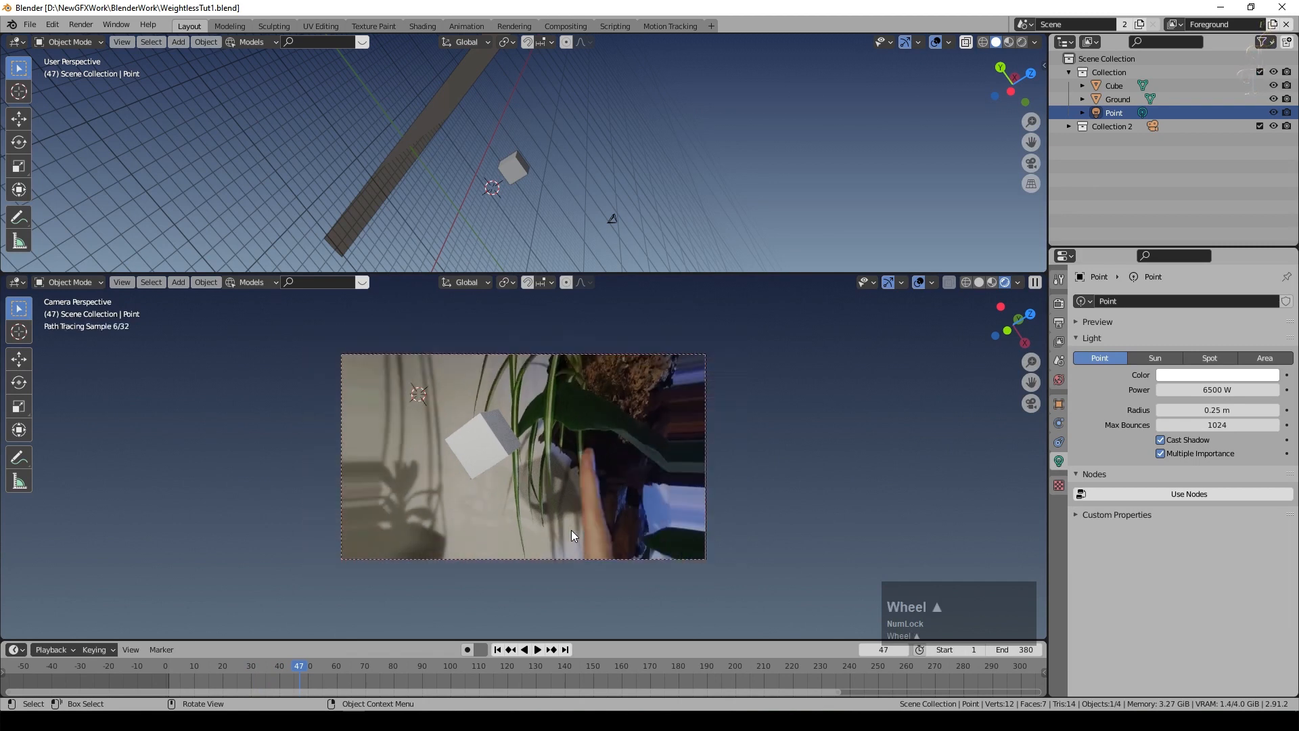
scroll(619, 530, "up", 2)
key("space")
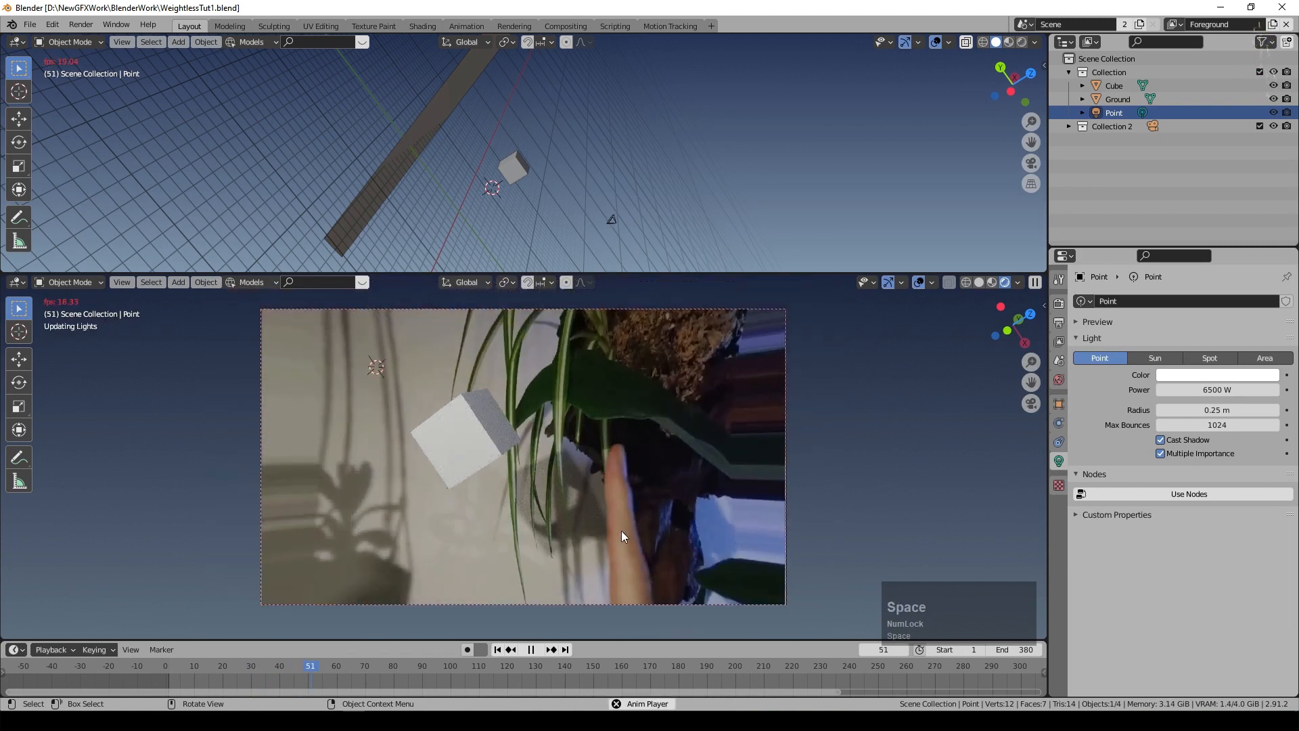
key("space")
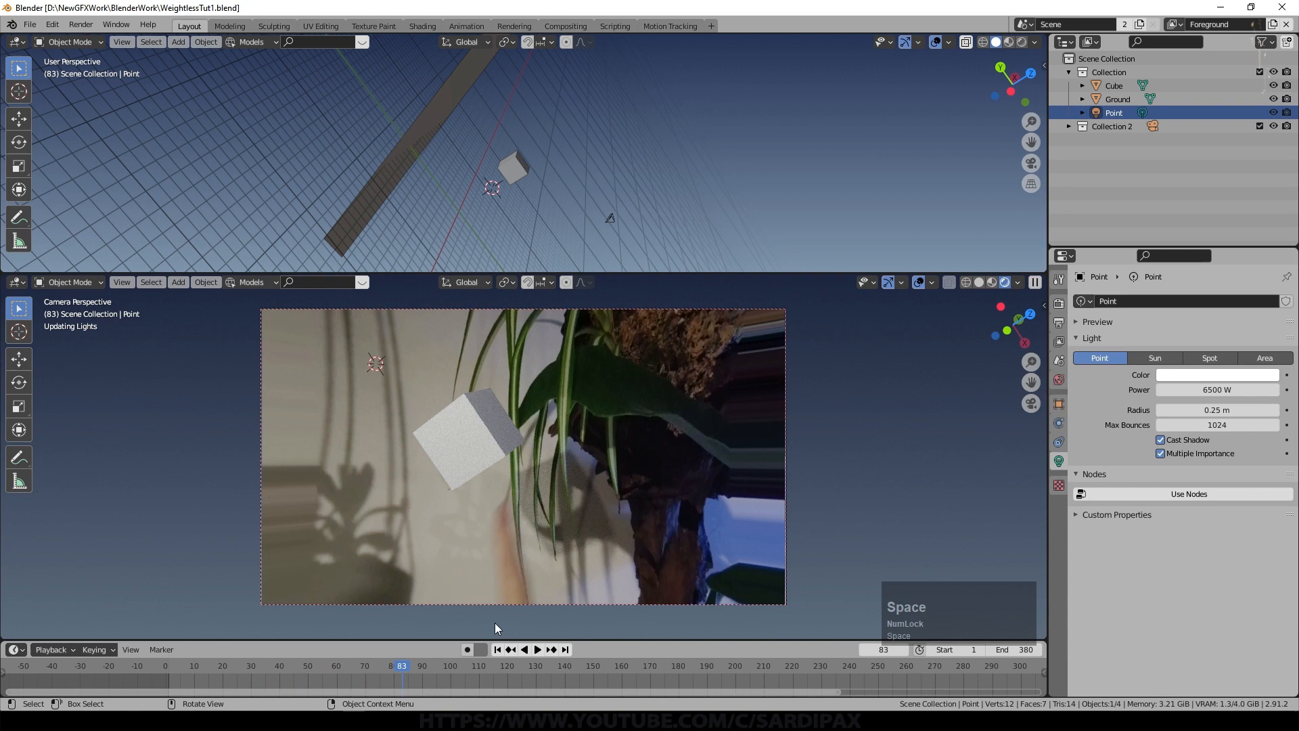
left_click_drag(396, 667, 354, 663)
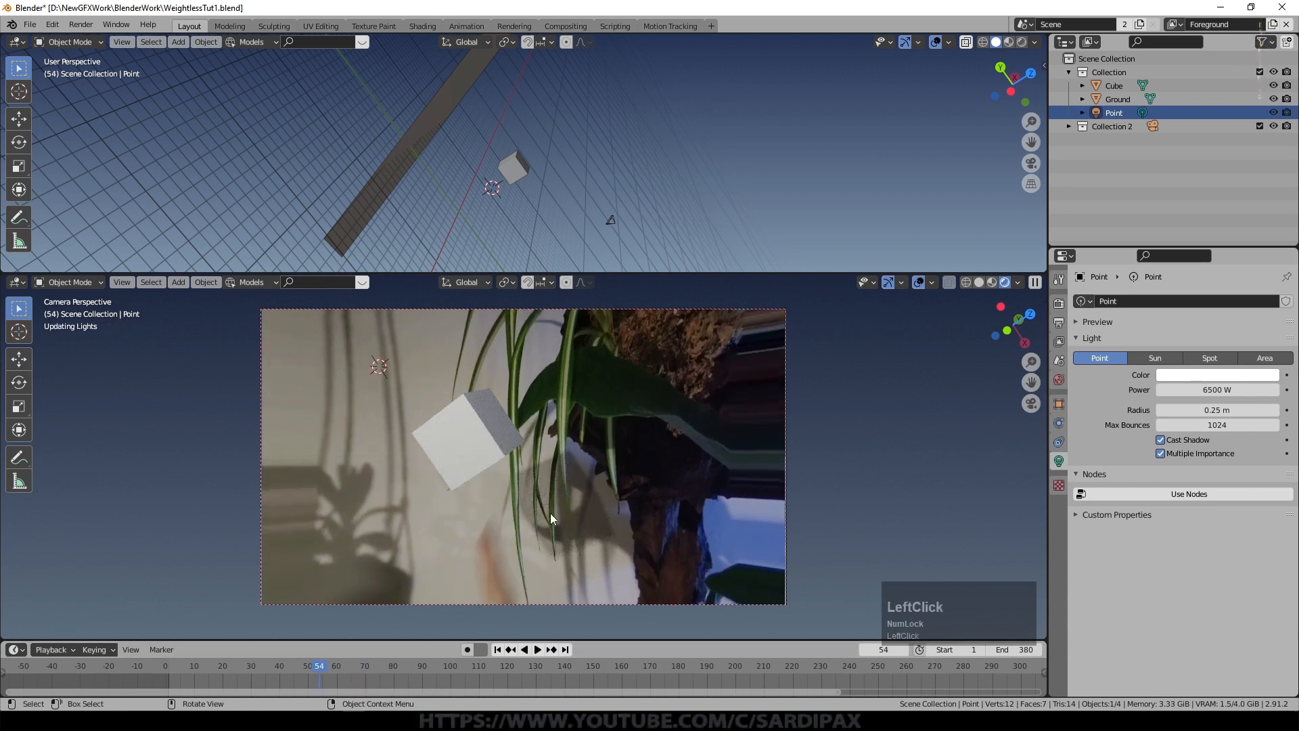
left_click_drag(311, 669, 311, 668)
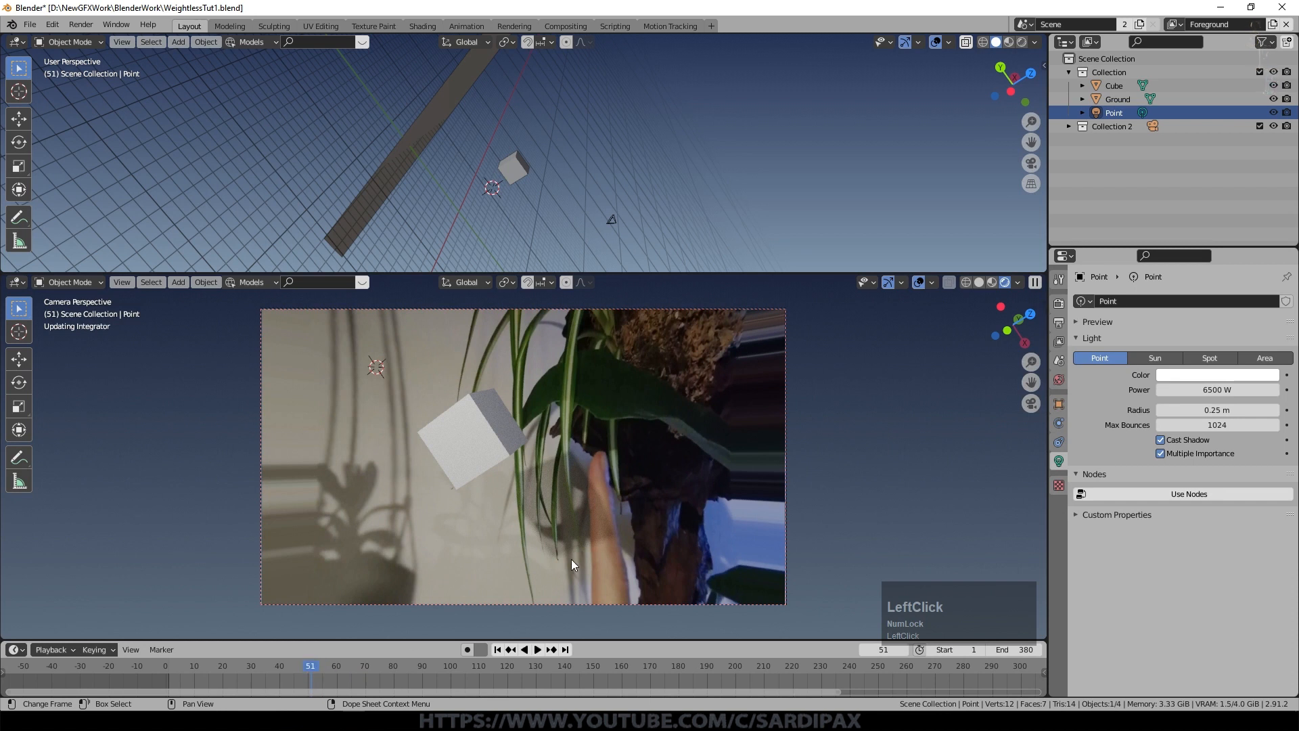
- Set the camera view to Material Preview shading and hide the Ground wall plane
left_click(992, 282)
left_click(857, 342)
key("h")
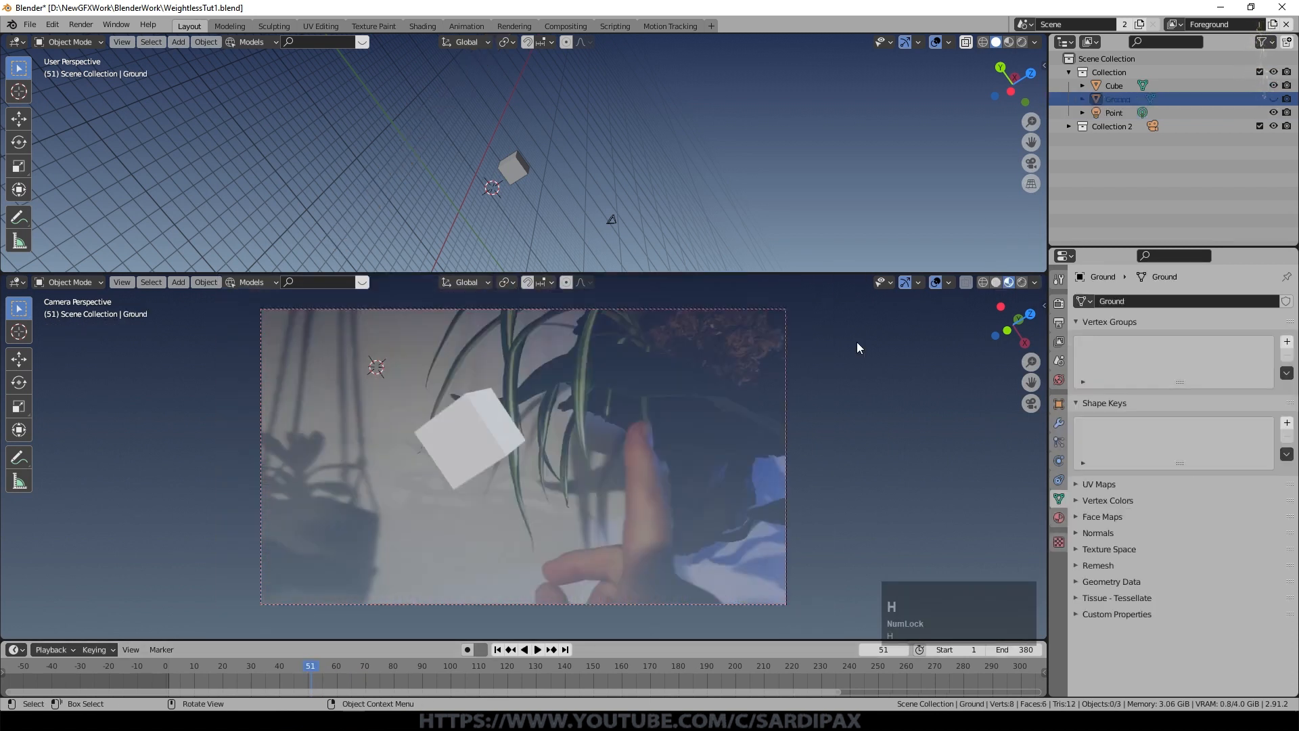
scroll(1005, 290, "up", 1)
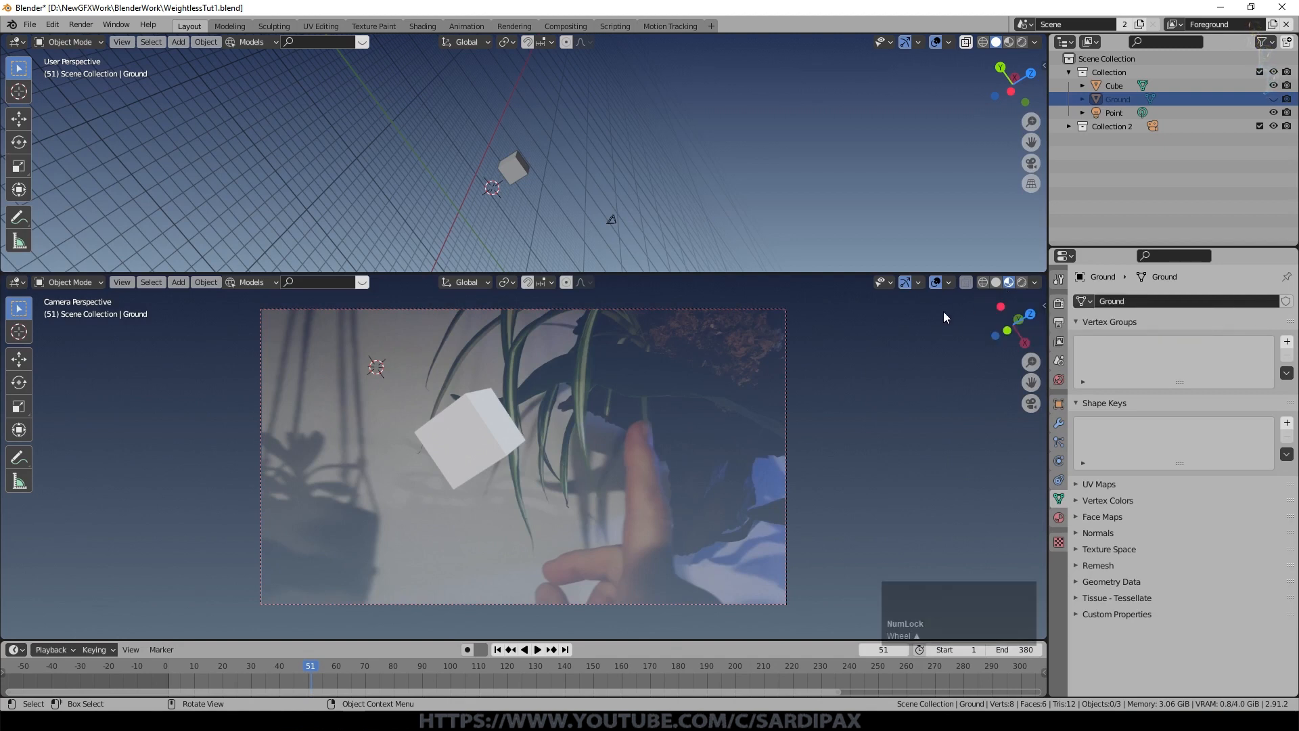
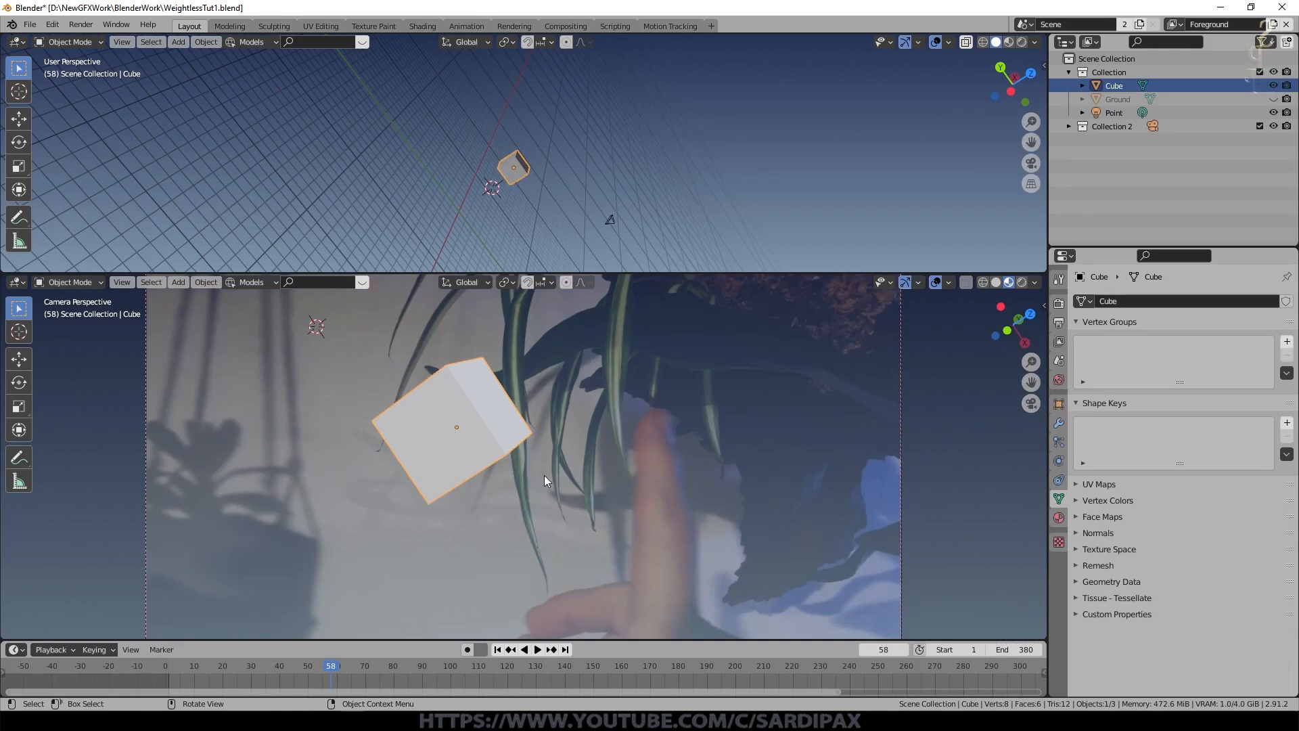
- Set the animation's end frame to 80 and, at frame 65, move the Cube slightly lower in the camera view
left_click(329, 669)
left_click_drag(330, 669, 393, 664)
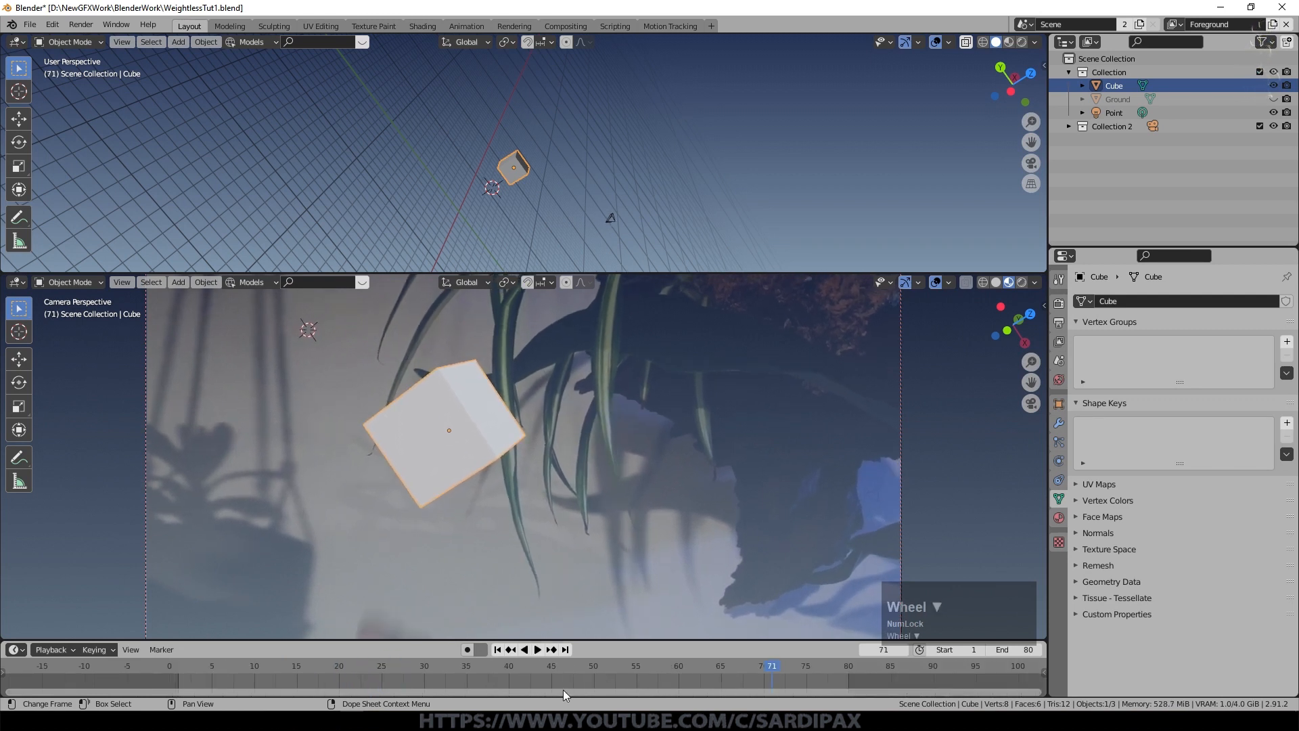
scroll(770, 673, "up", 5)
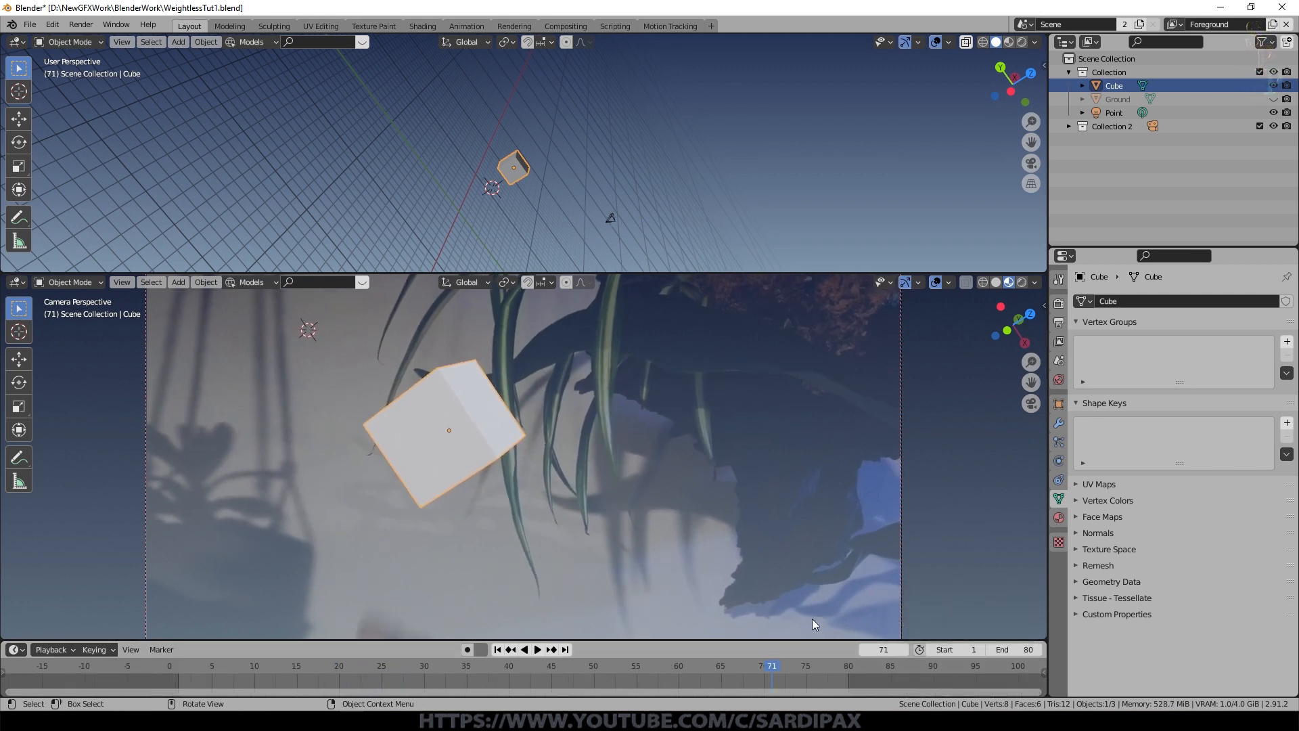
left_click_drag(769, 677, 721, 664)
left_click(496, 444)
left_click_drag(496, 444, 505, 461)
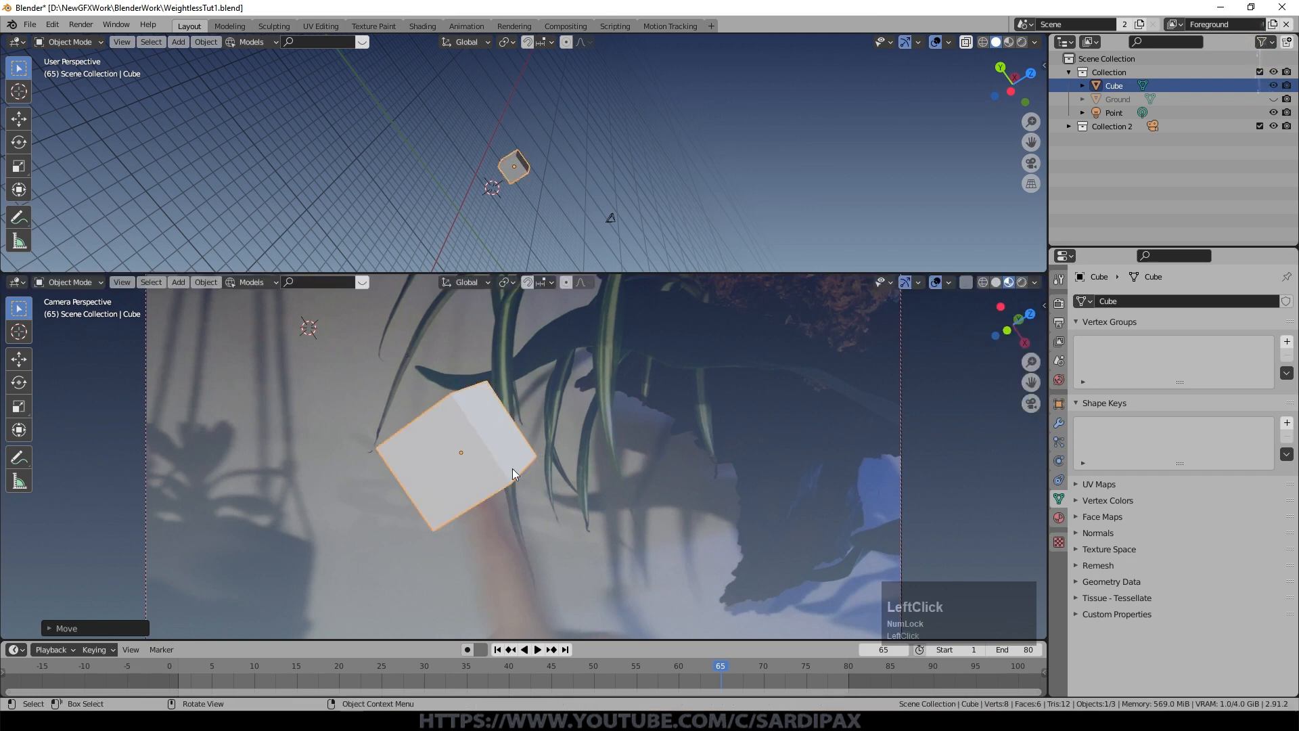
- Go to frame 39, where the finger is raised, and add a Cylinder mesh
left_click_drag(638, 679, 497, 679)
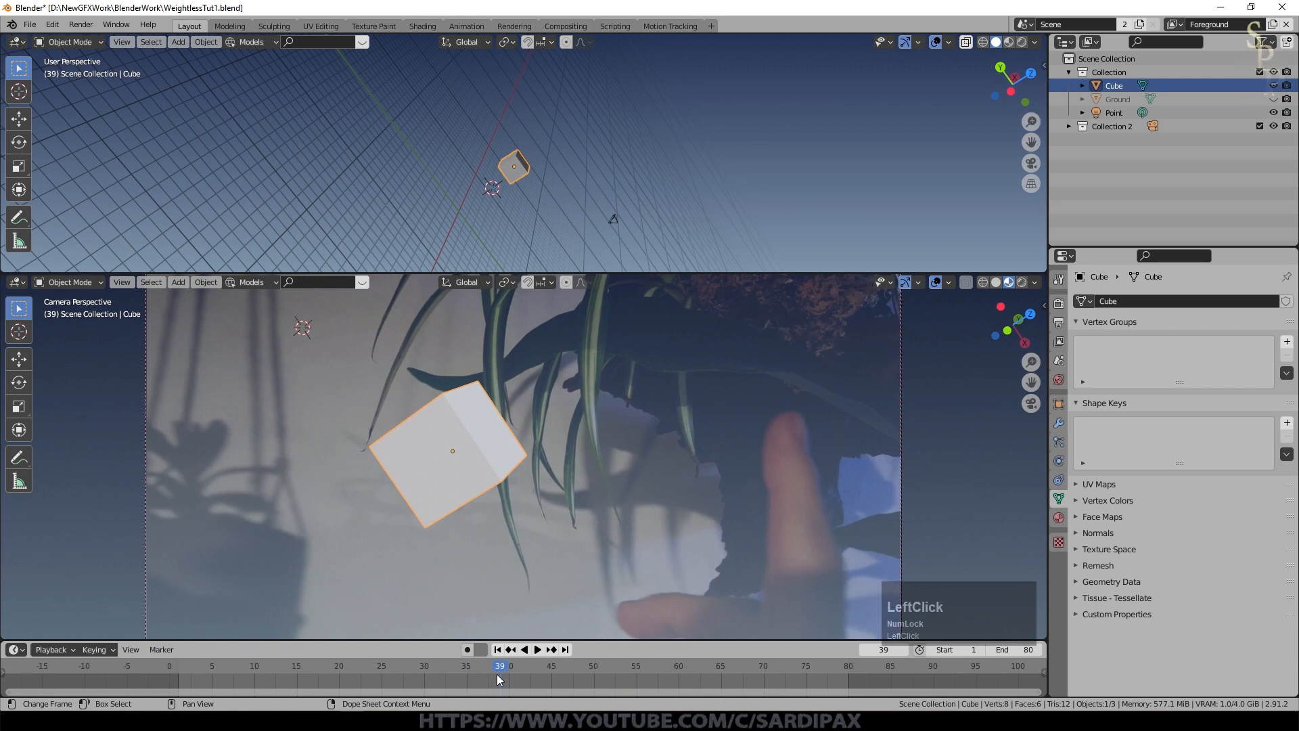
key("shift+a")
mouse_move(684, 427)
left_click(809, 98)
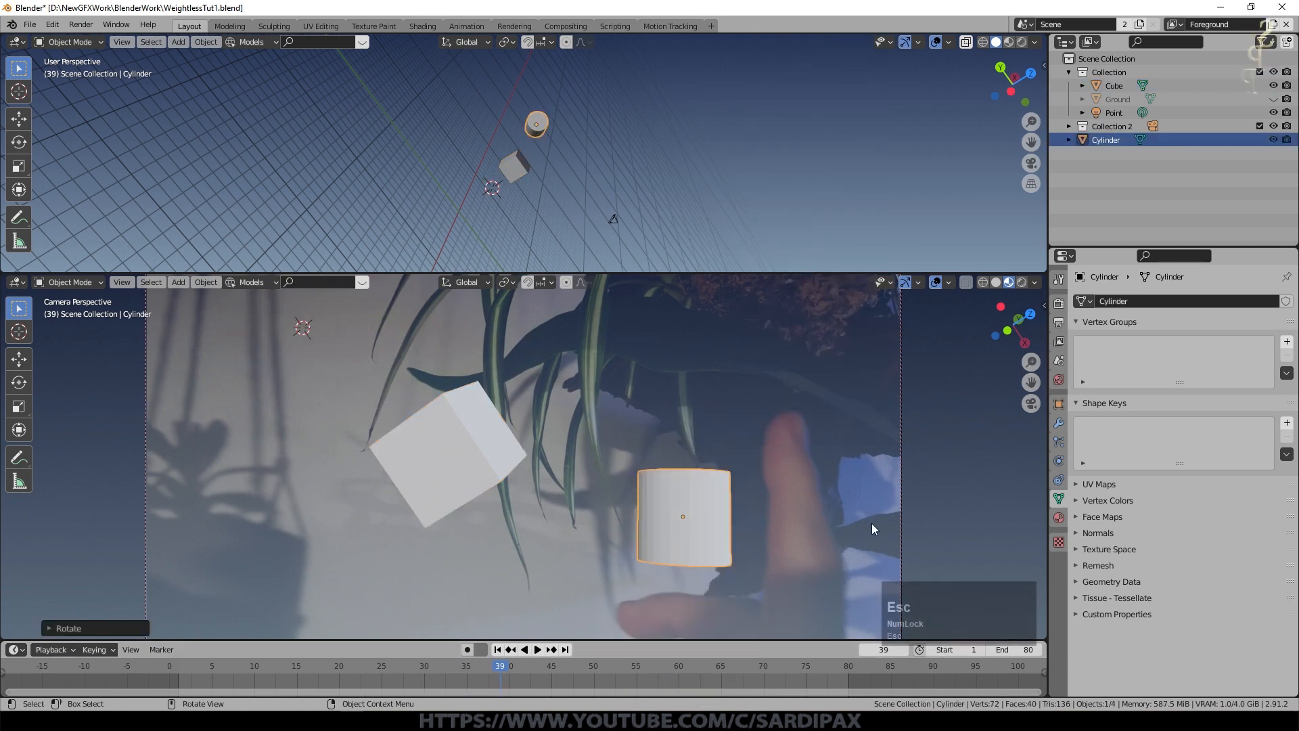
- Narrow the Cylinder to about half its width without changing its local Z length, and move it over the raised finger
key("s")
key("shift+z")
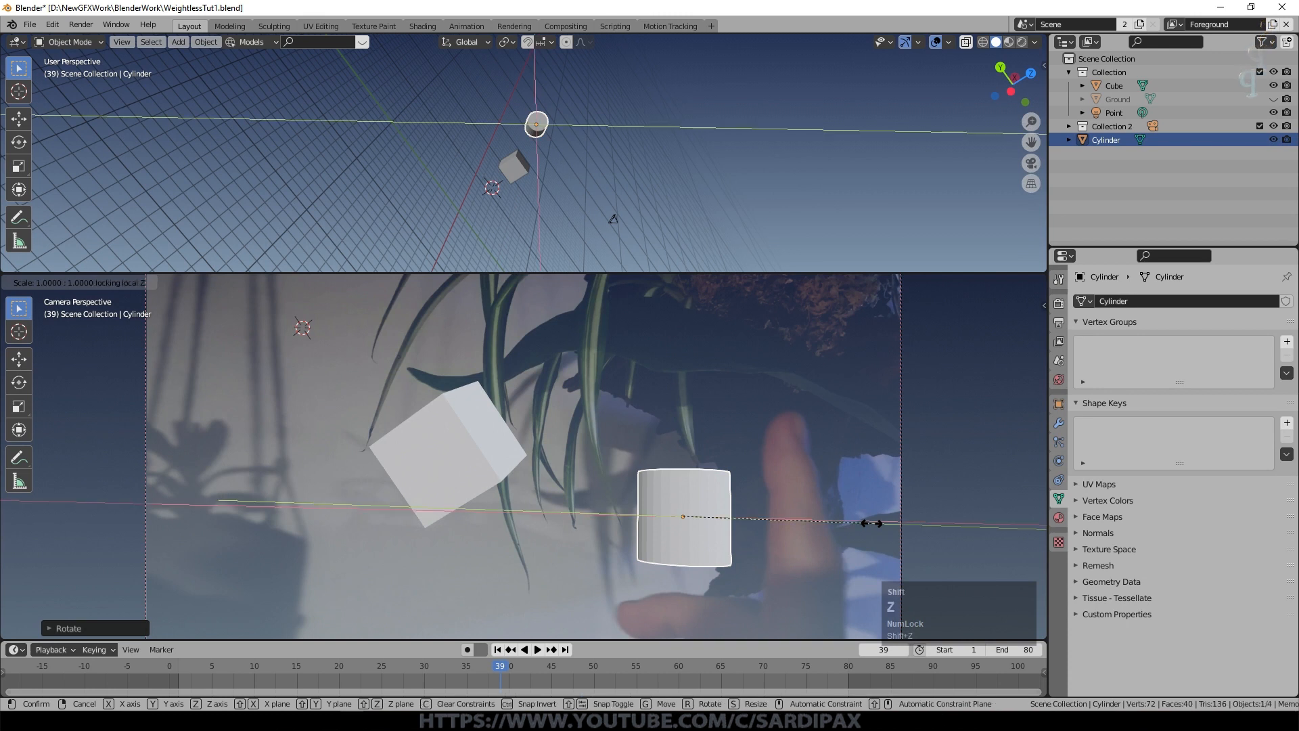
left_click(758, 517)
key("g")
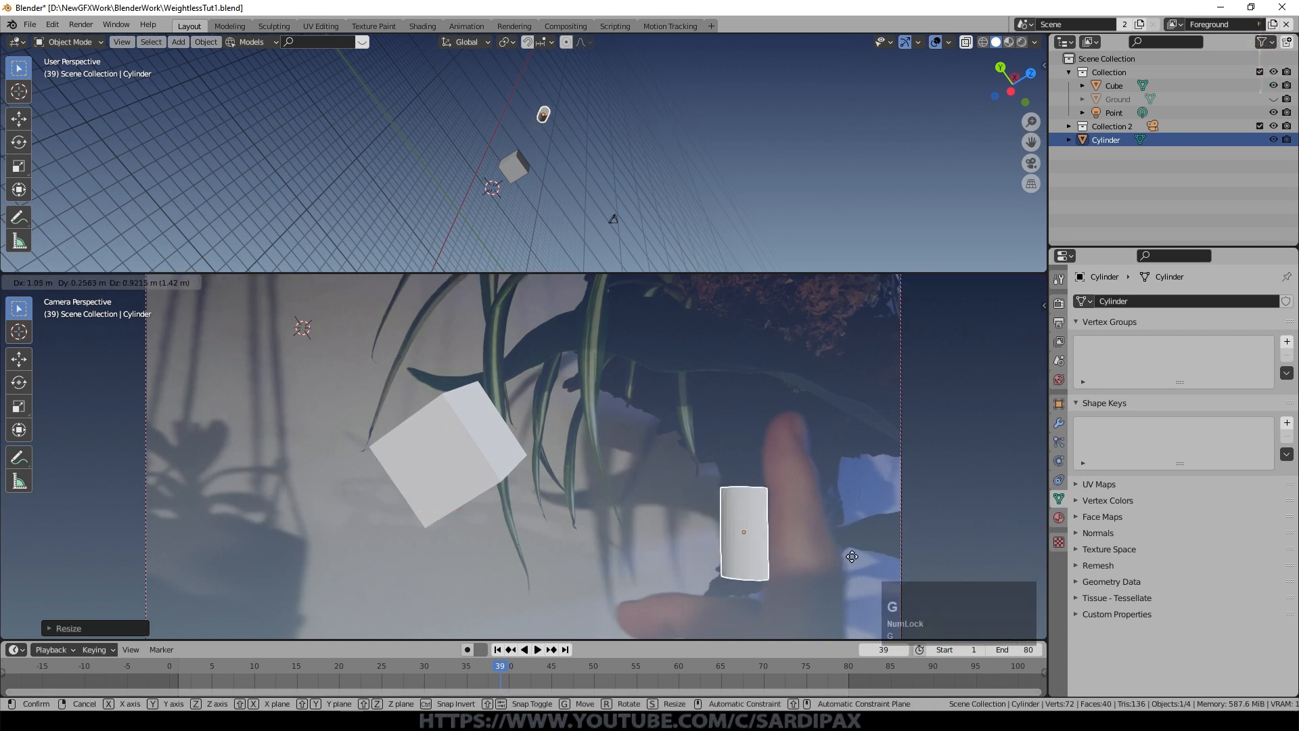
left_click(881, 557)
- Raise the Cylinder's top end to the fingertip in Edit Mode and switch the camera view to wireframe shading
key("Tab")
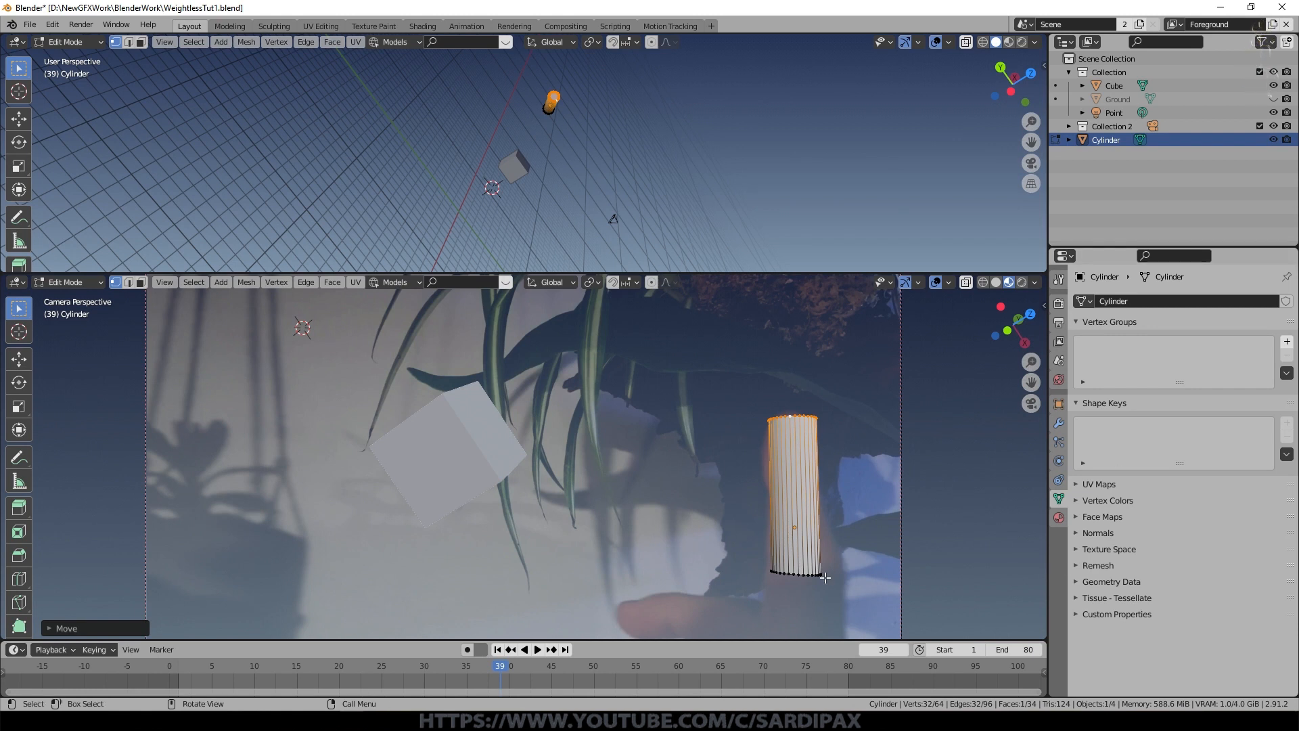
key("Tab")
key("z")
left_click(737, 595)
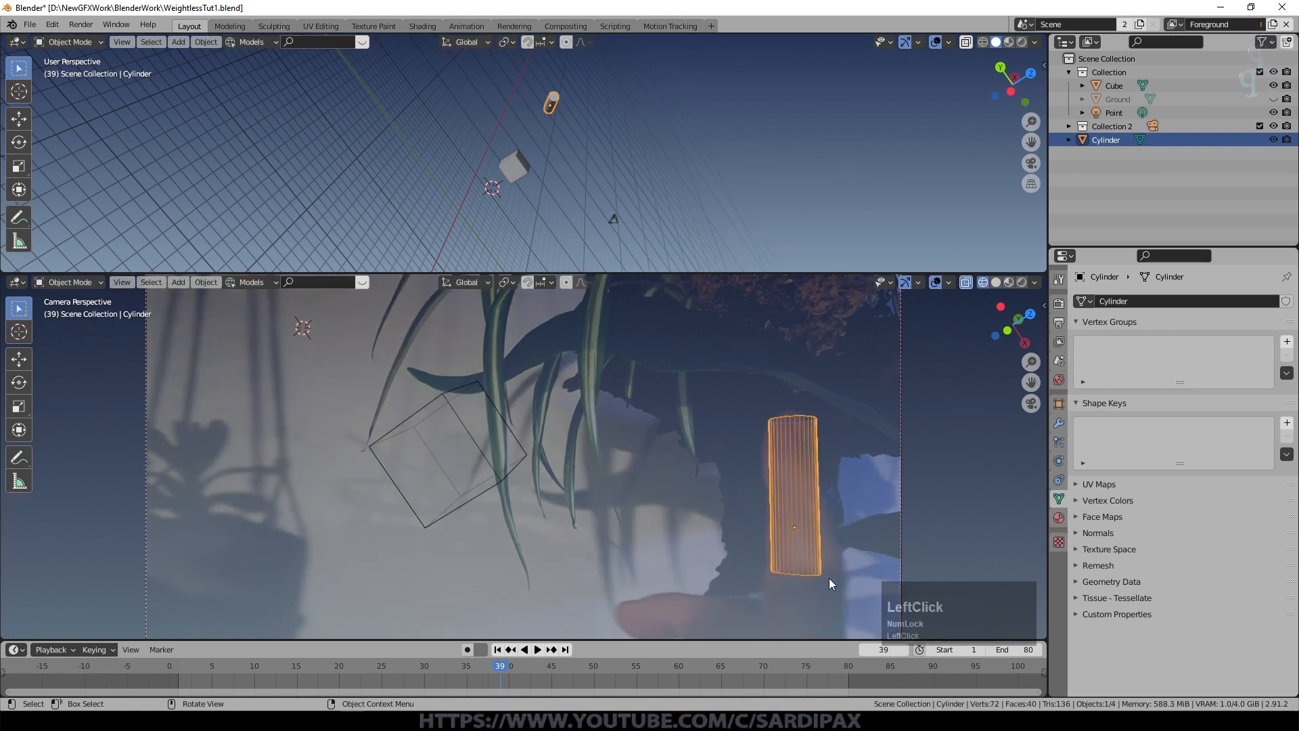
- Shift the Cylinder onto the finger and add an edge loop to its mesh just below the top ring
key("g")
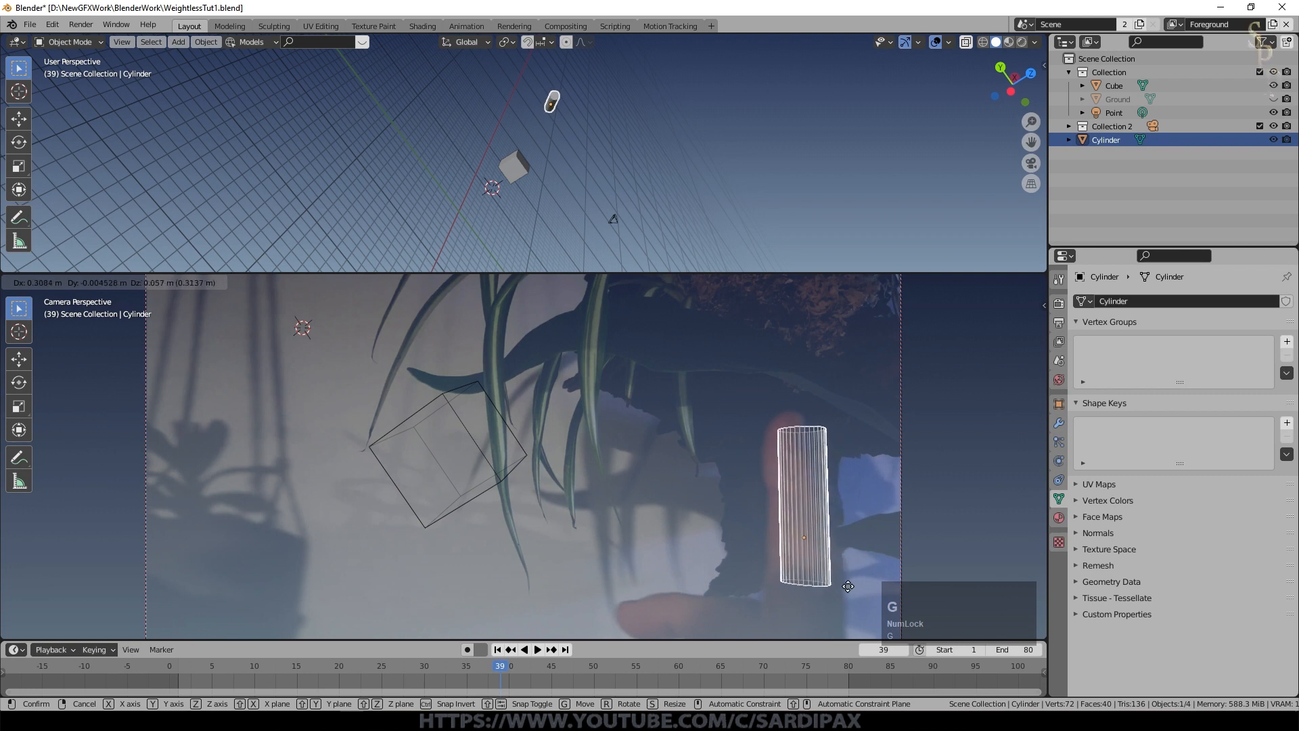
left_click(848, 586)
key("Tab")
key("ctrl+r")
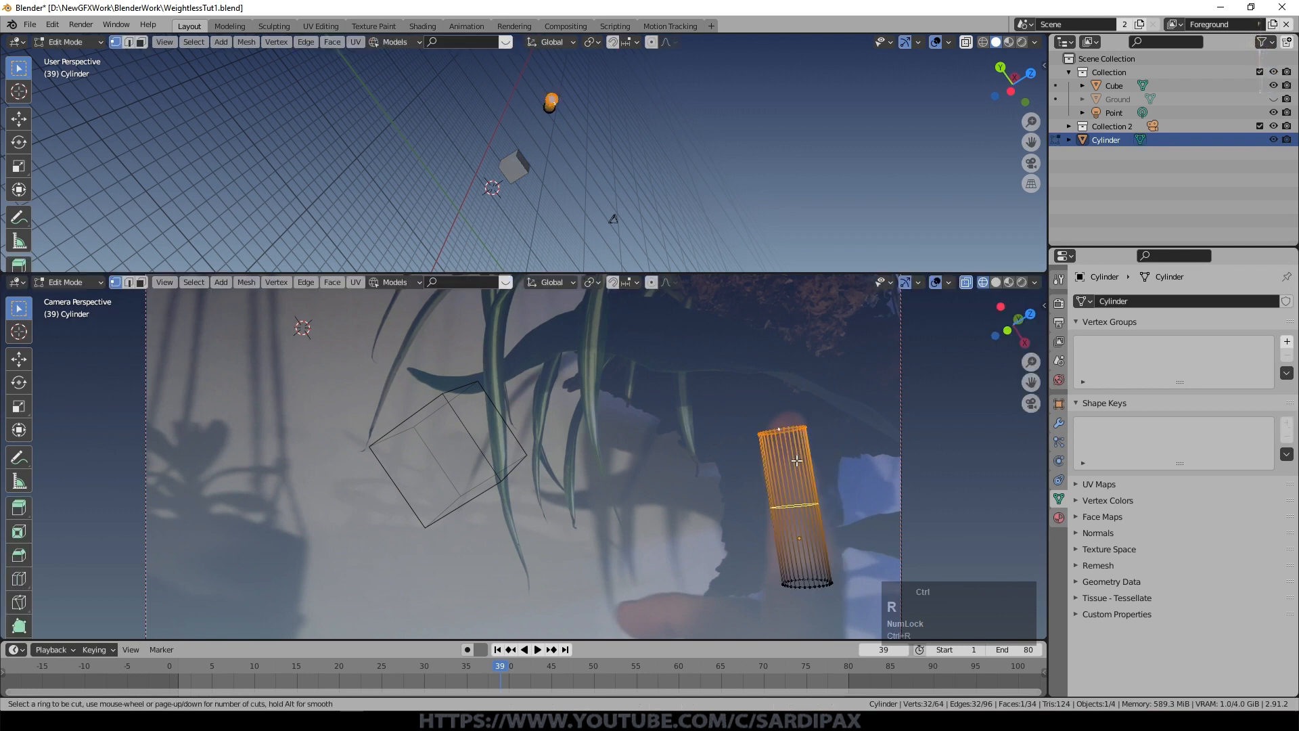
left_click(802, 433)
left_click(789, 409)
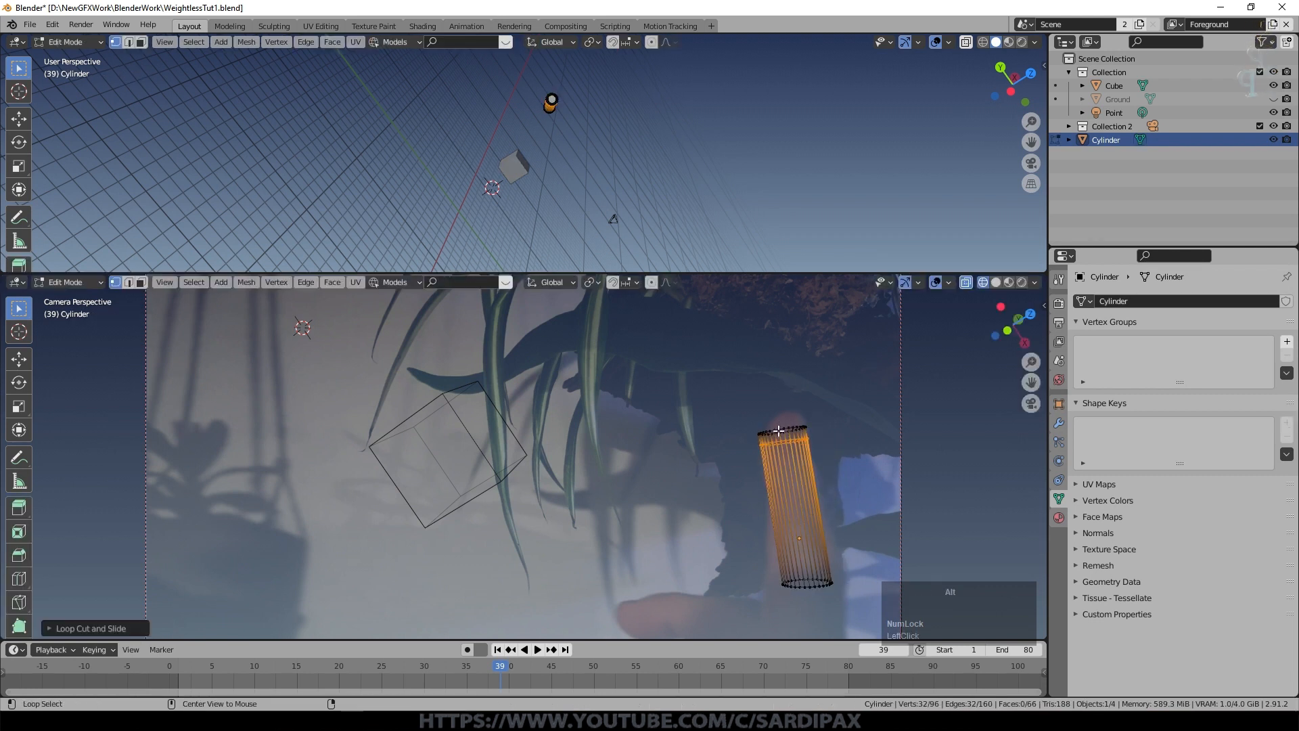
- Scale down the Cylinder's top ring into a tapered fingertip and extend its bottom end down along the finger
left_click(778, 430, "alt")
key("s")
left_click(830, 449)
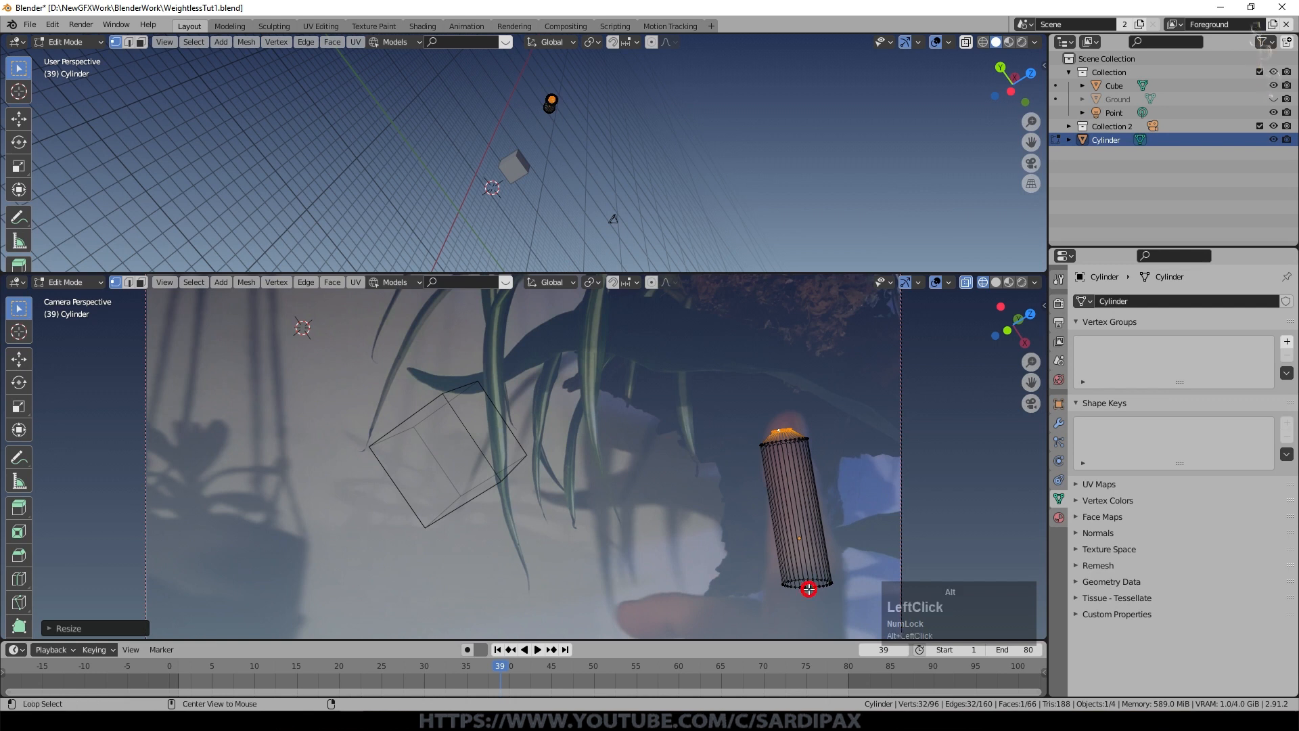
key("Tab")
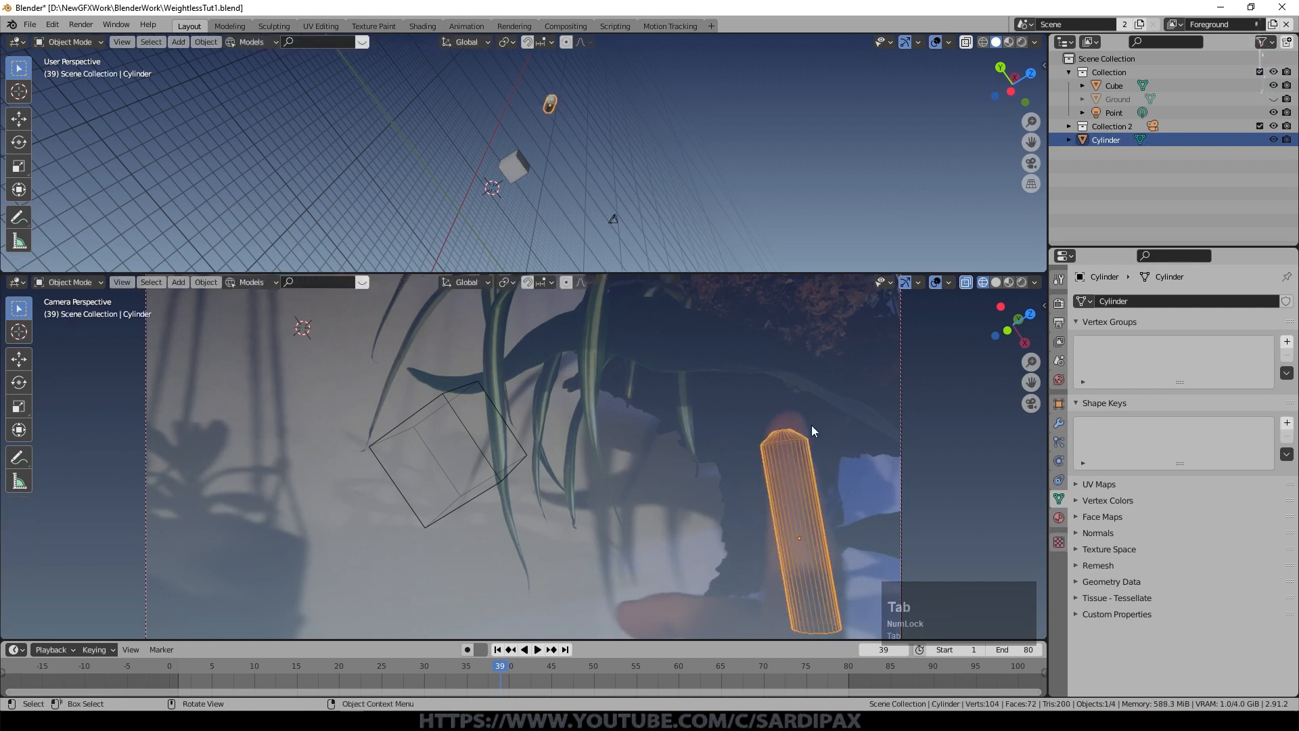
- Move and rotate the whole Cylinder so that it covers the raised finger at frame 39
key("g")
left_click(812, 431)
key("r")
left_click(820, 590)
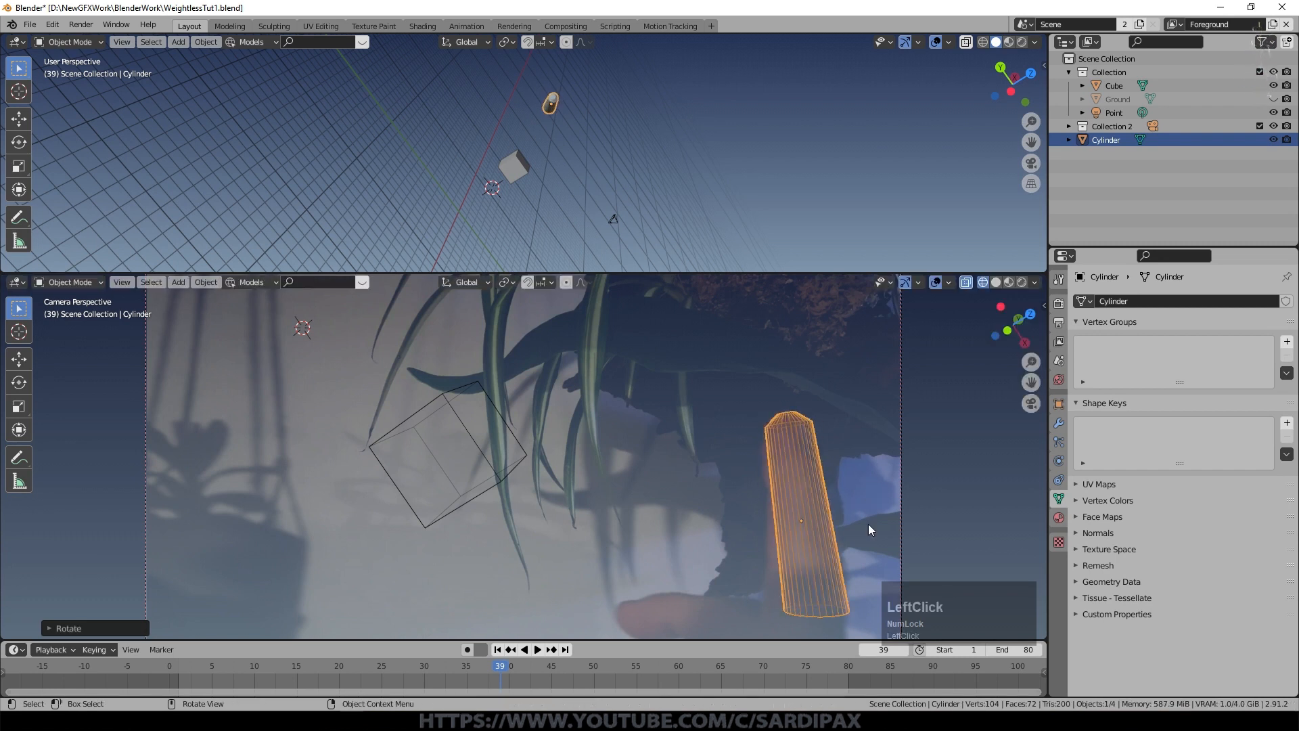
key("g")
left_click(842, 536)
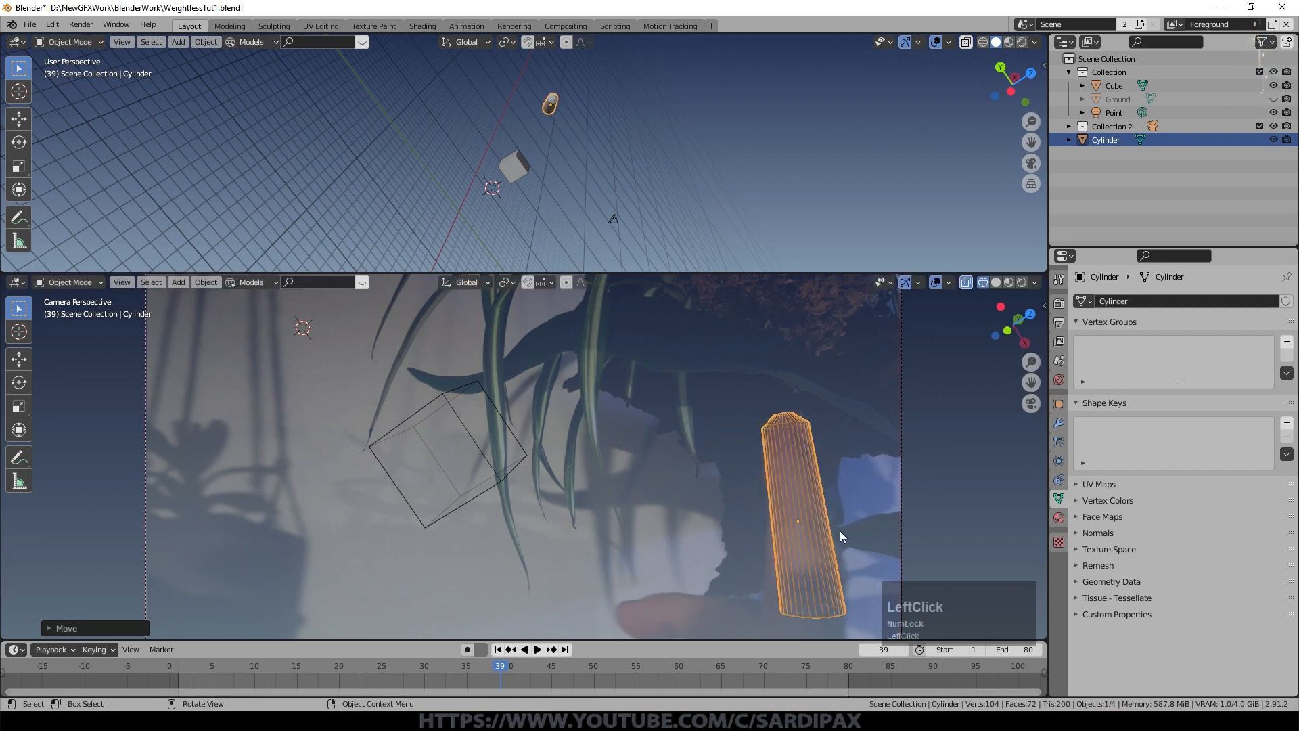
- Move the Cylinder just below the camera frame's lower right corner at frame 23, and go back to frame 22
left_click_drag(493, 672, 364, 672)
scroll(763, 632, "down", 3)
key("g")
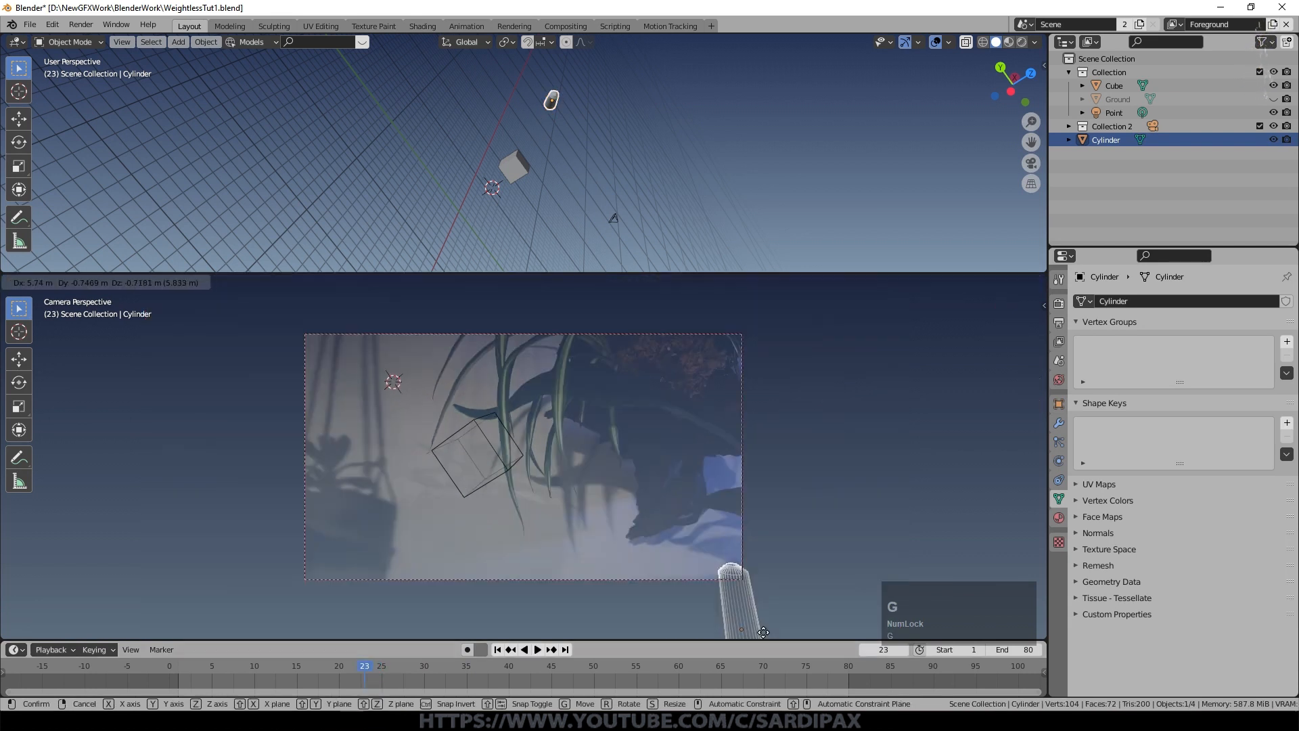
left_click(770, 285)
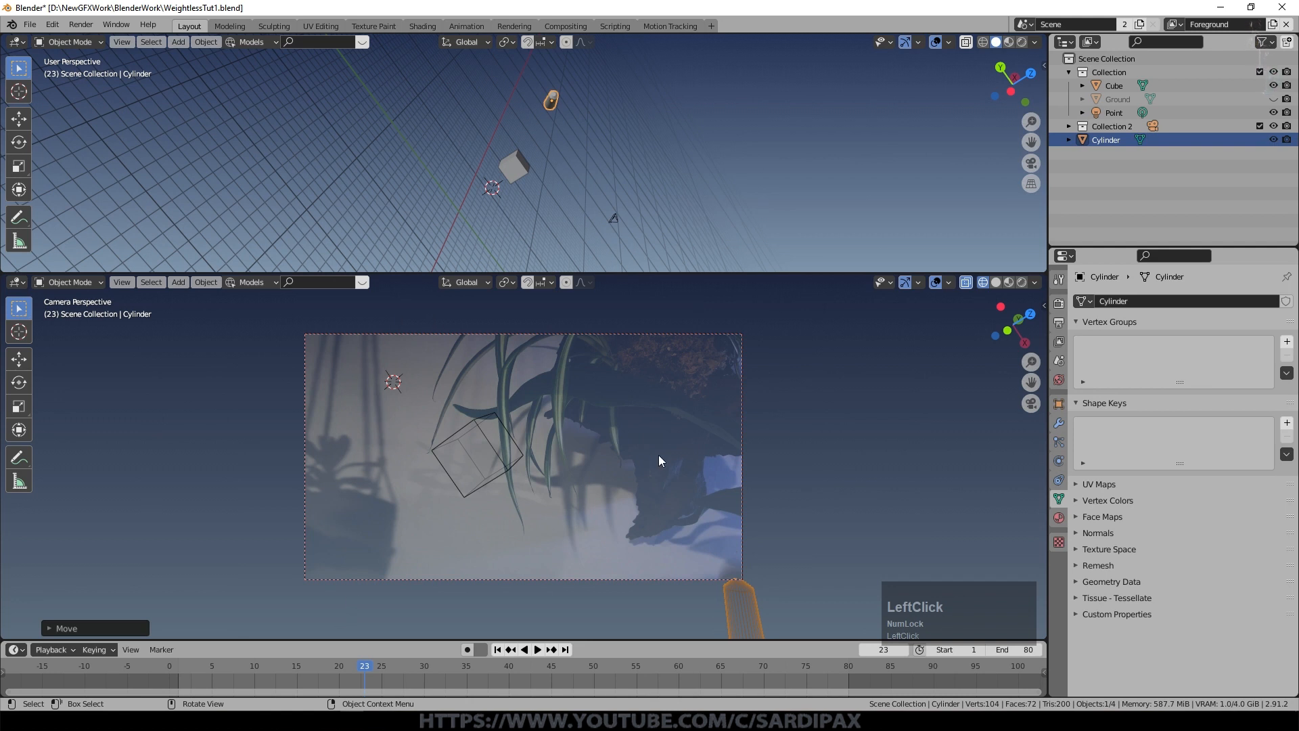
key("Left")
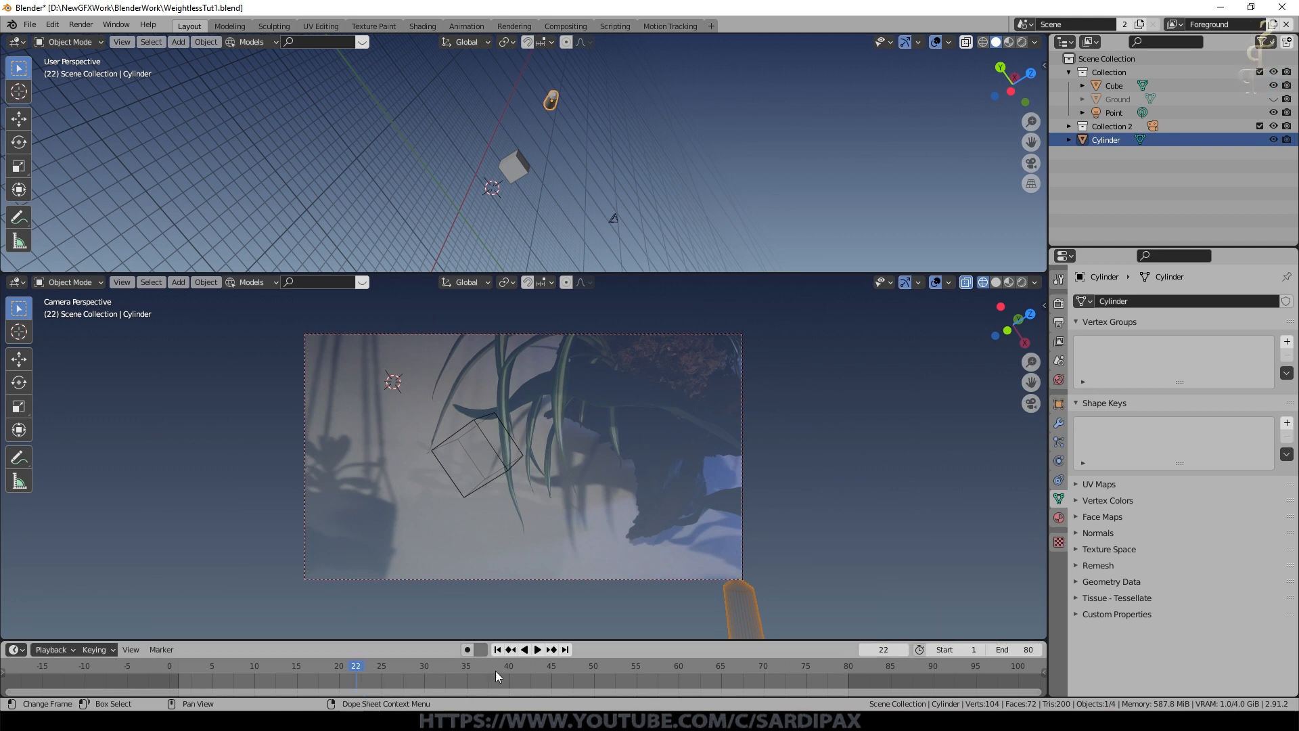
- Turn on auto keying and insert a Location & Rotation keyframe for the Cylinder at frame 22
left_click(467, 651)
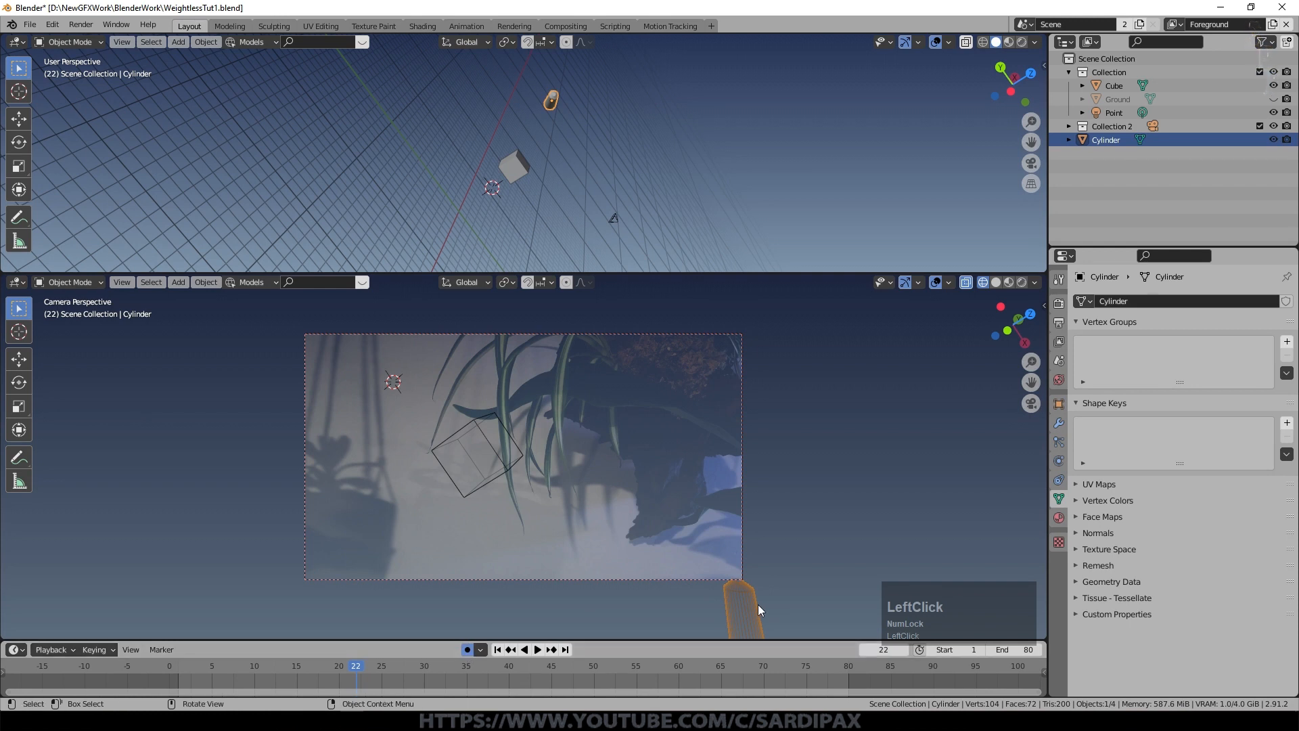
key("i")
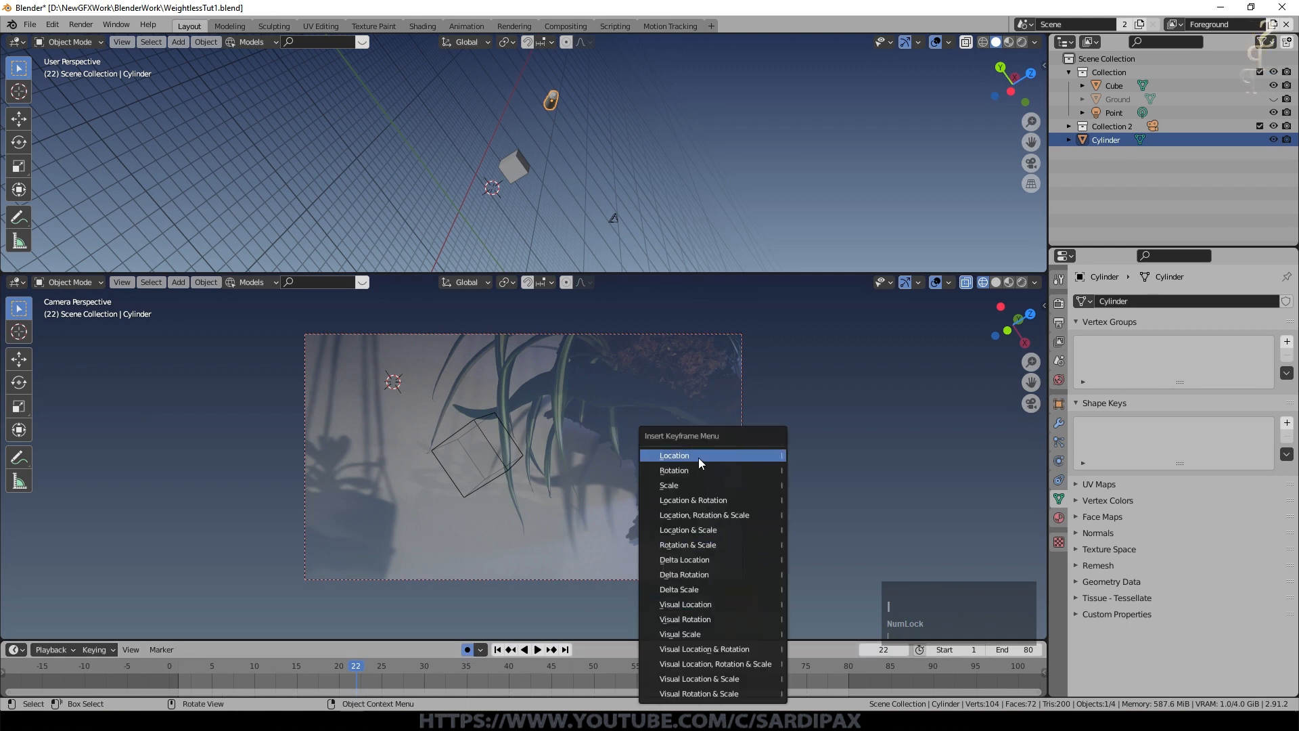
left_click(717, 502)
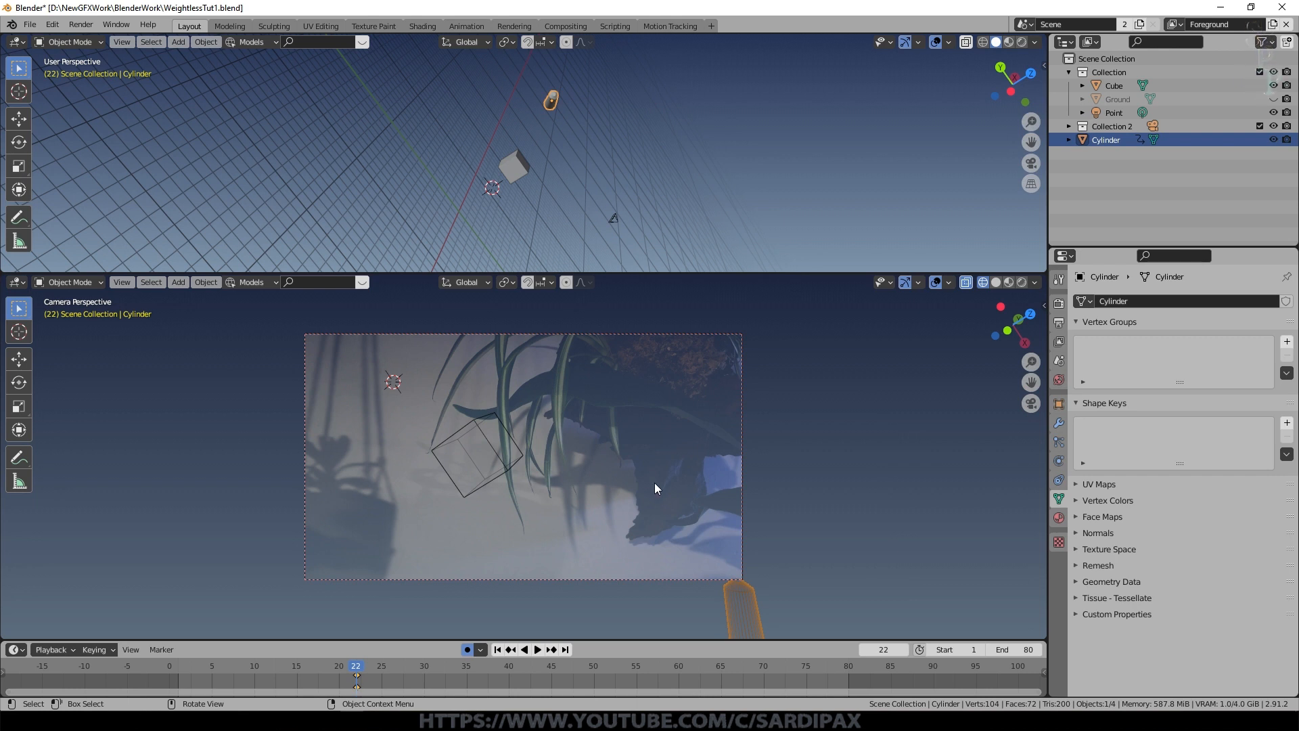
- Go to frame 28 and key the Cylinder moved up over the finger entering at the camera frame's right edge
key("Right")
key("Right")
key("Right")
key("Right")
key("Right")
key("Right")
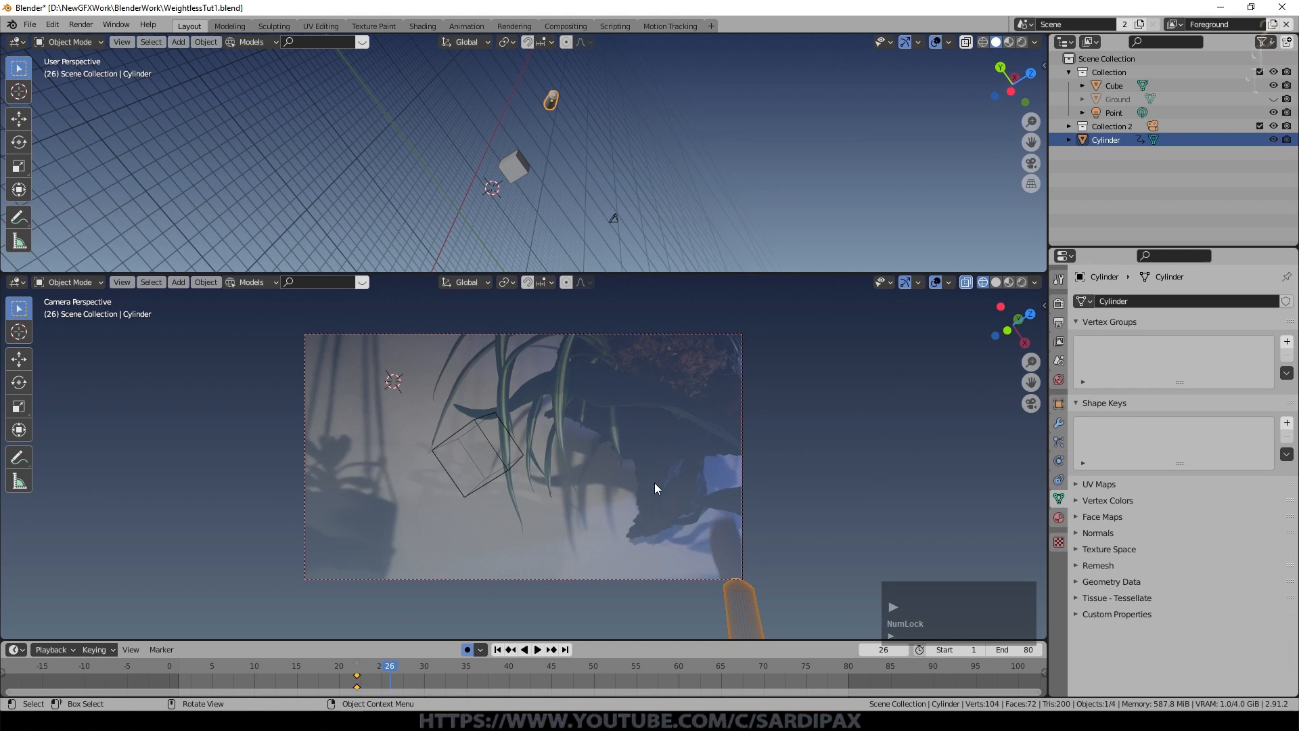
key("g")
left_click(749, 509)
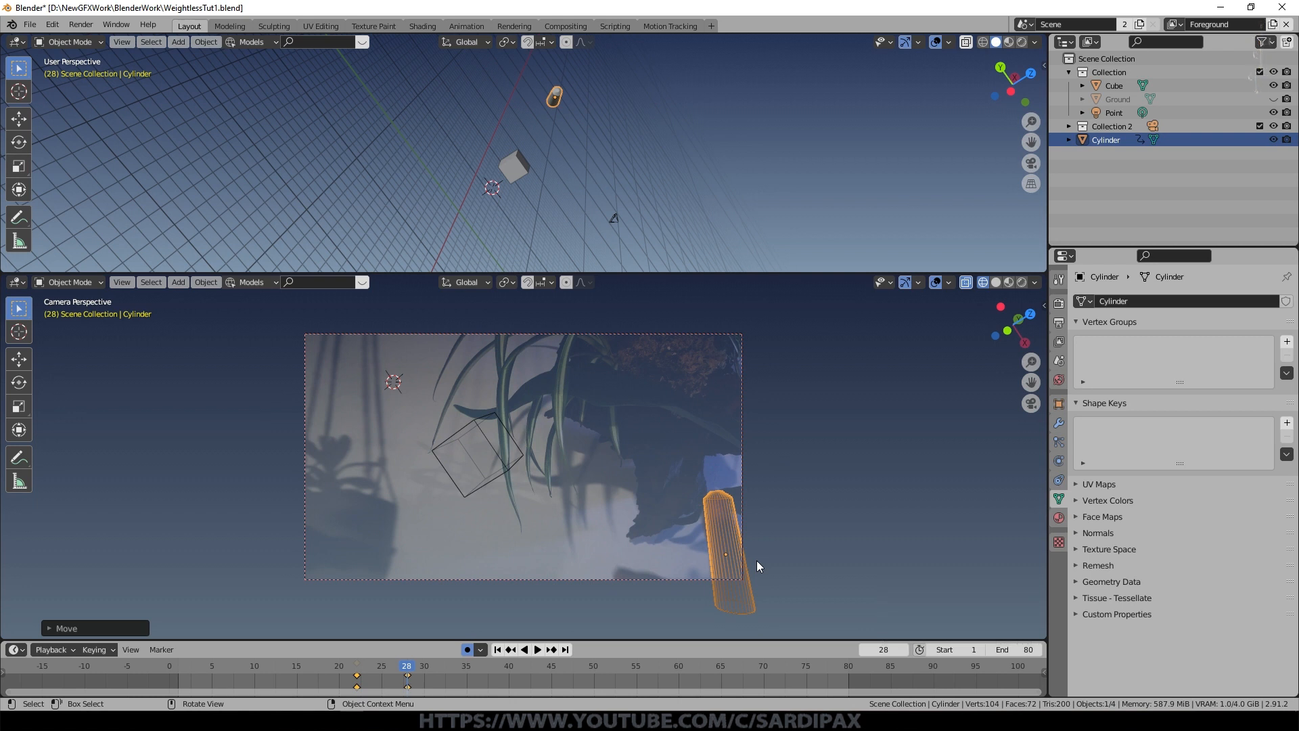
- Go to frame 43 and key the Cylinder moved over the raised finger
key("Right")
key("Right")
key("Right")
key("Right")
key("Right")
key("Right")
key("Right")
key("Right")
key("Right")
key("Right")
key("Right")
key("Right")
key("Right")
key("Right")
key("Right")
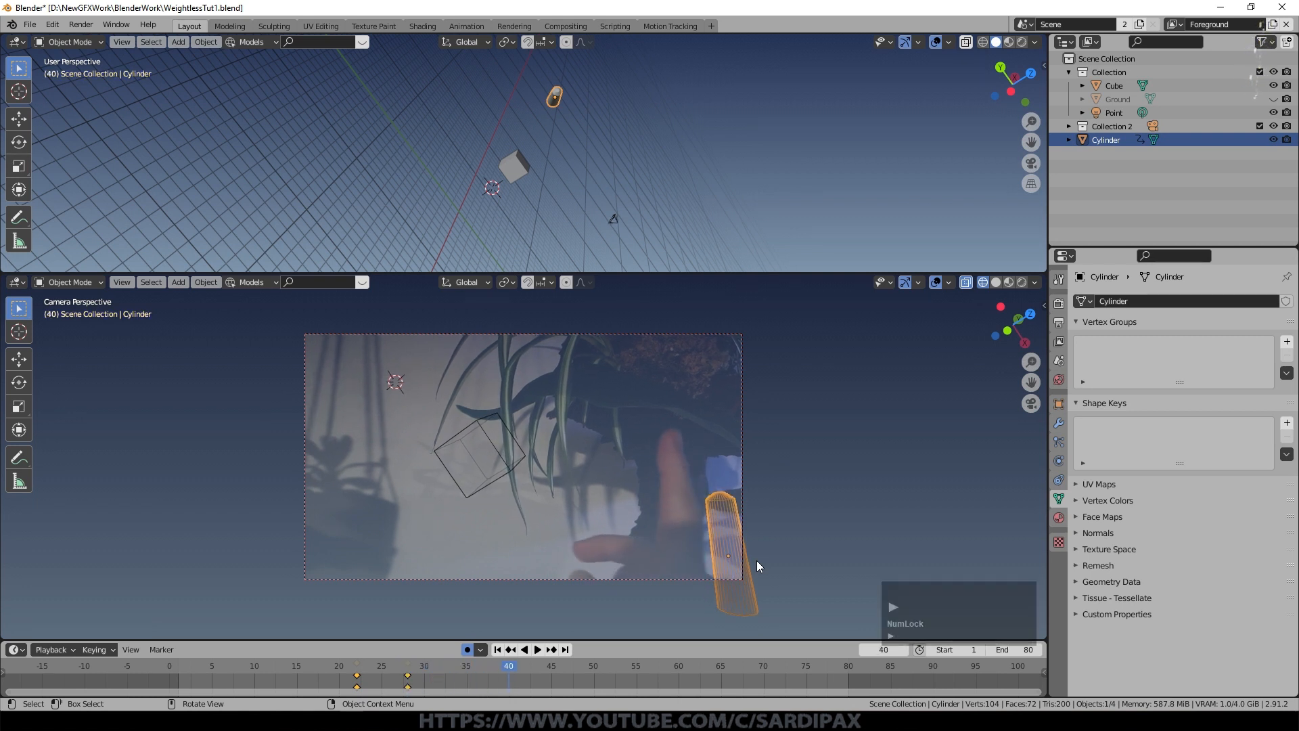
left_click_drag(757, 560, 683, 489)
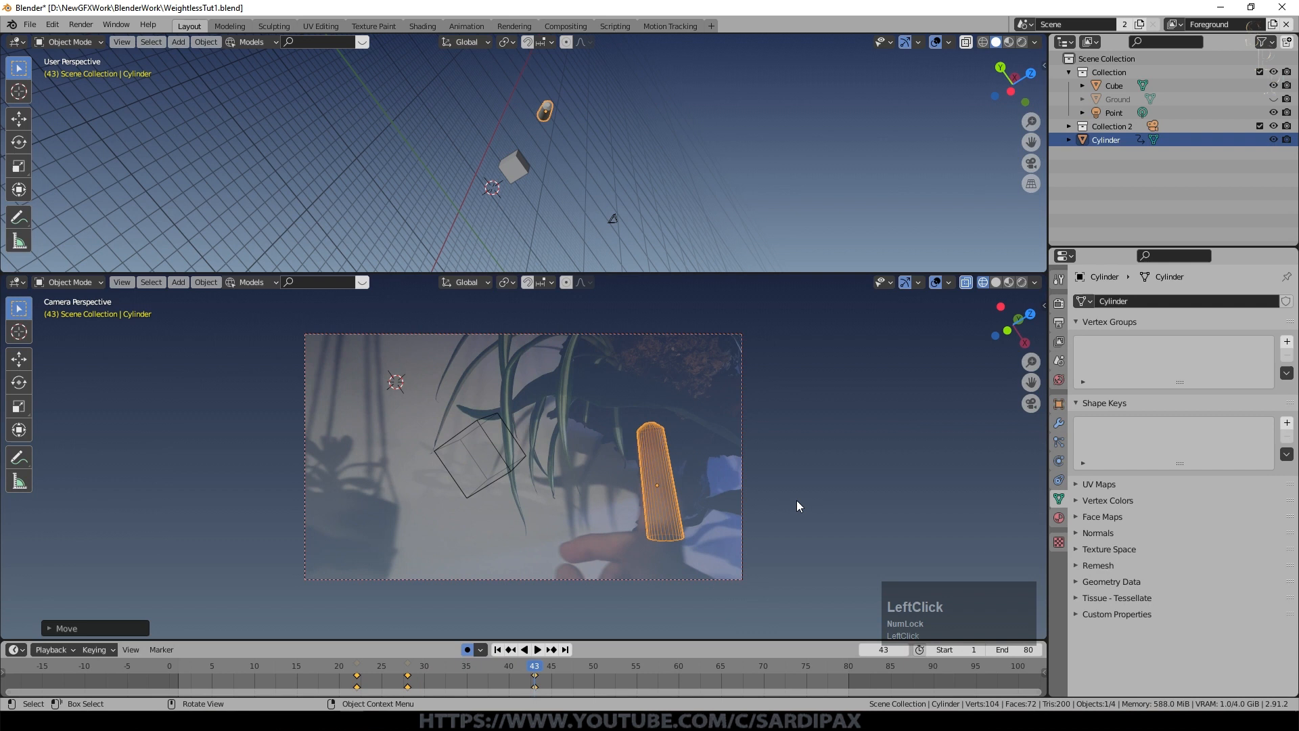
- Go to frame 59, hide the Cylinder to locate the finger behind it, and reveal all hidden objects
key("Right")
key("Right")
key("Right")
key("Right")
key("Right")
key("Right")
key("Right")
key("Right")
key("Right")
key("Right")
key("Right")
key("Right")
key("Right")
key("Right")
key("Right")
key("Right")
key("h")
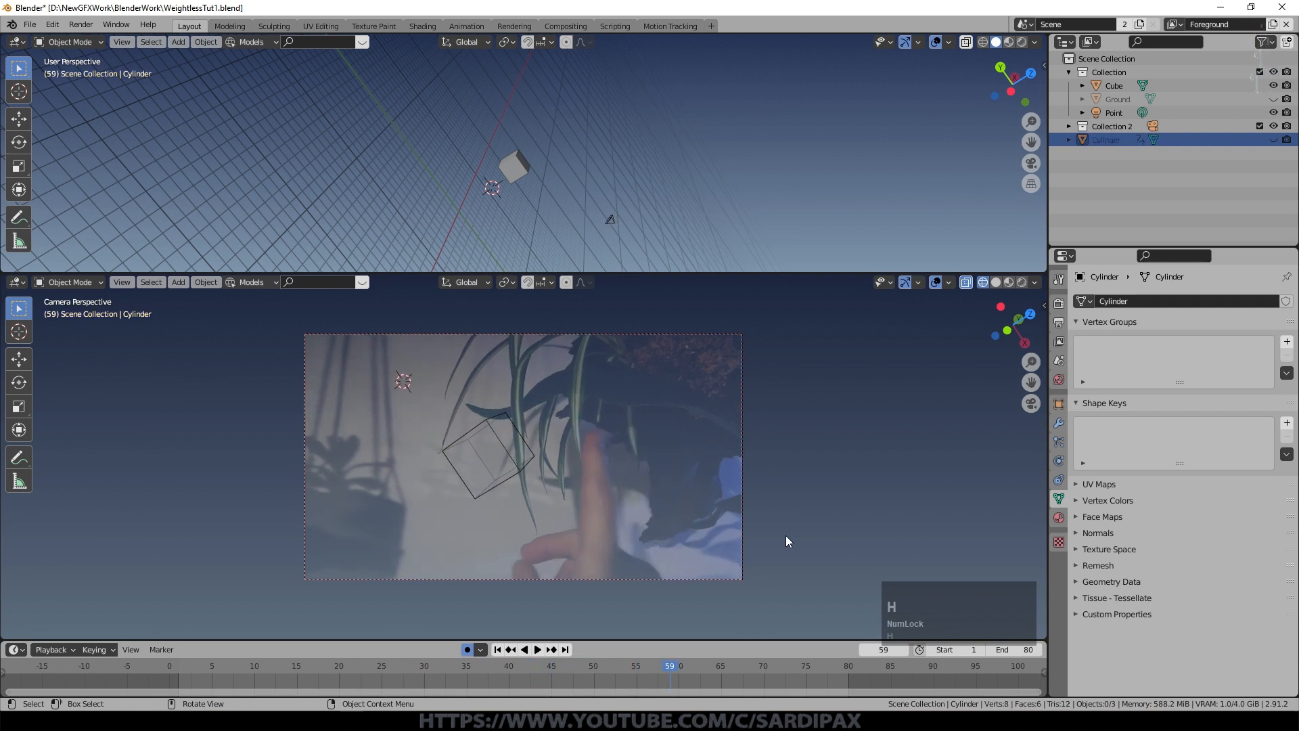
key("alt+h")
left_click(694, 472)
- Key the Cylinder at frame 59 after moving and rotating it to match the finger beside the plant leaves
key("g")
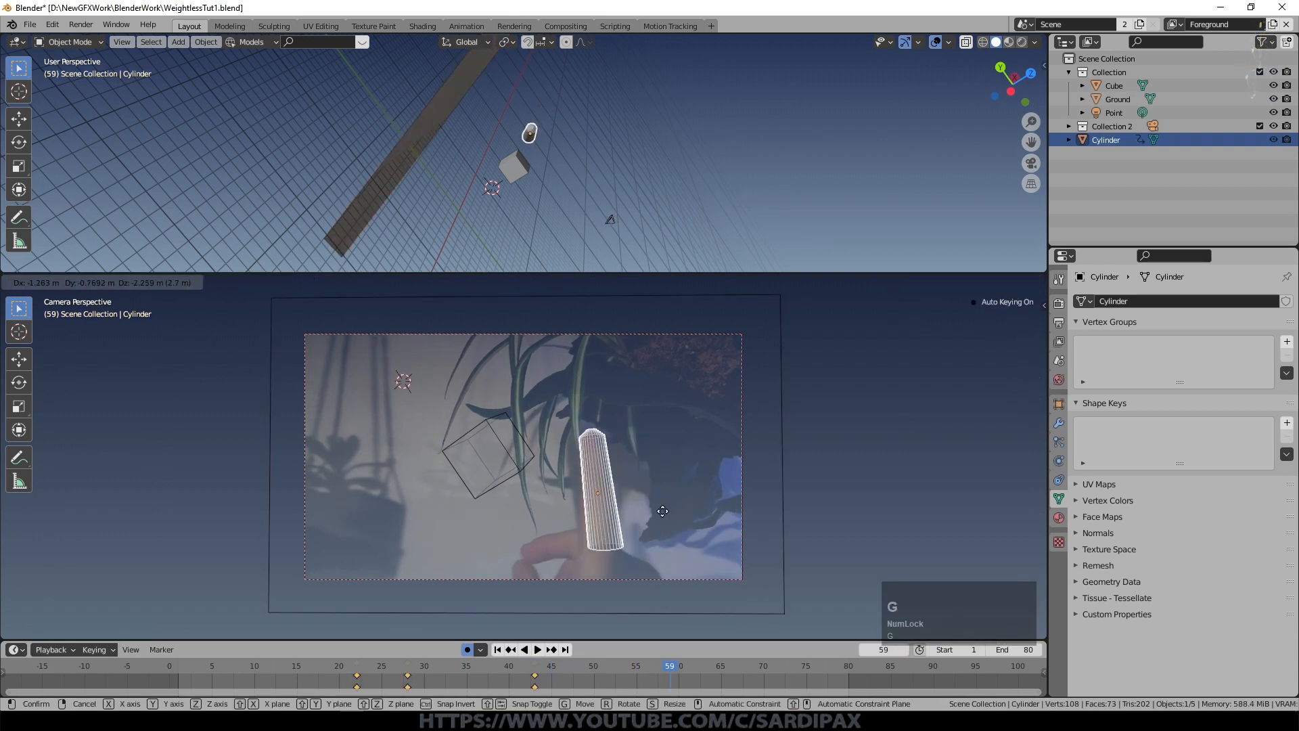
key("r")
left_click(682, 516)
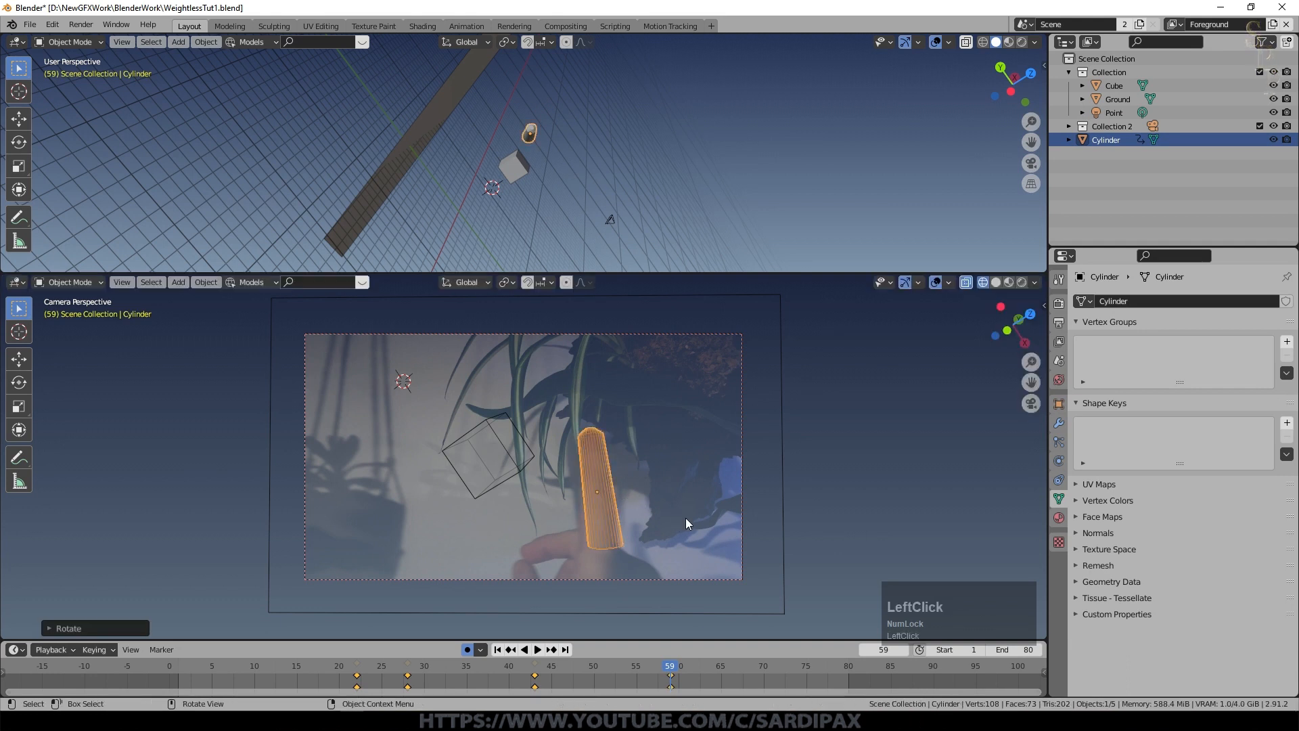
key("g")
left_click(681, 516)
- Go to frame 63 and key the Cylinder moved and tilted to follow the finger toward the Cube
key("space")
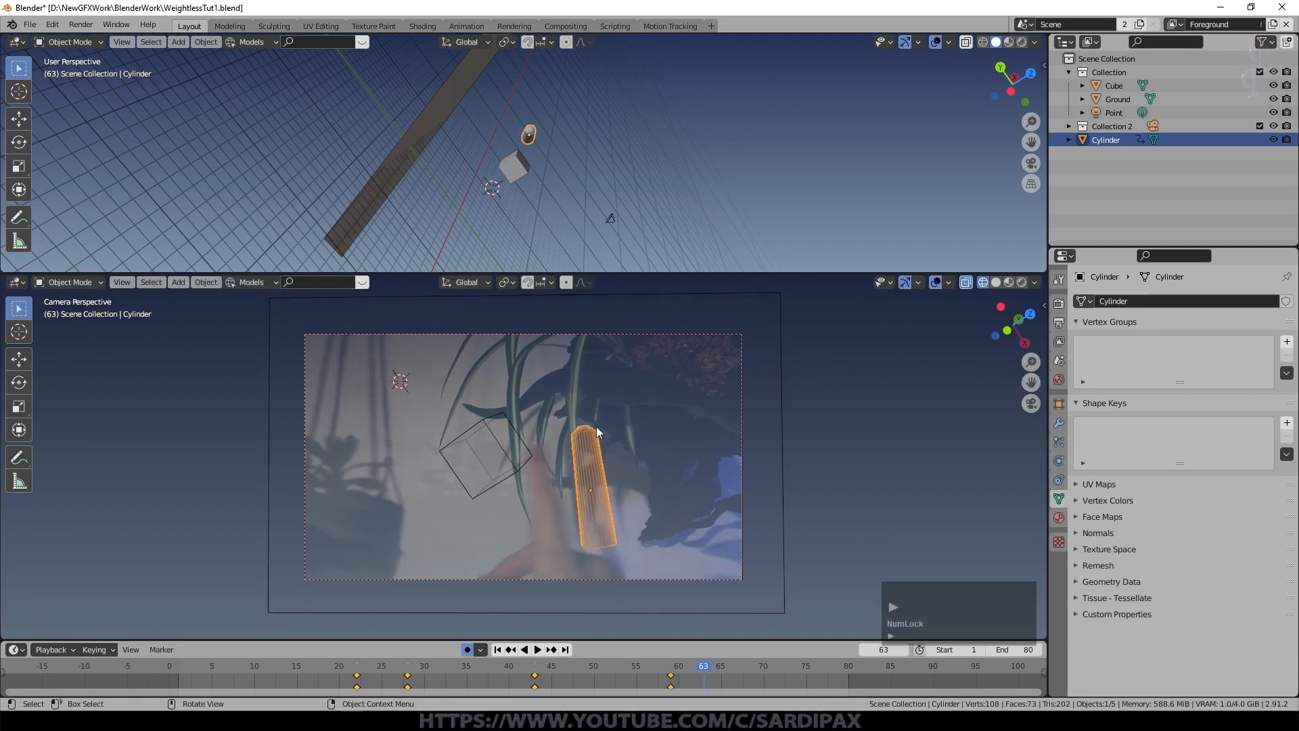
key("g")
left_click(651, 472)
key("r")
left_click(677, 476)
- Go to frame 67 and key the Cylinder with its tip just below the Cube
scroll(677, 478, "down", 4, "alt")
key("g")
left_click(640, 514)
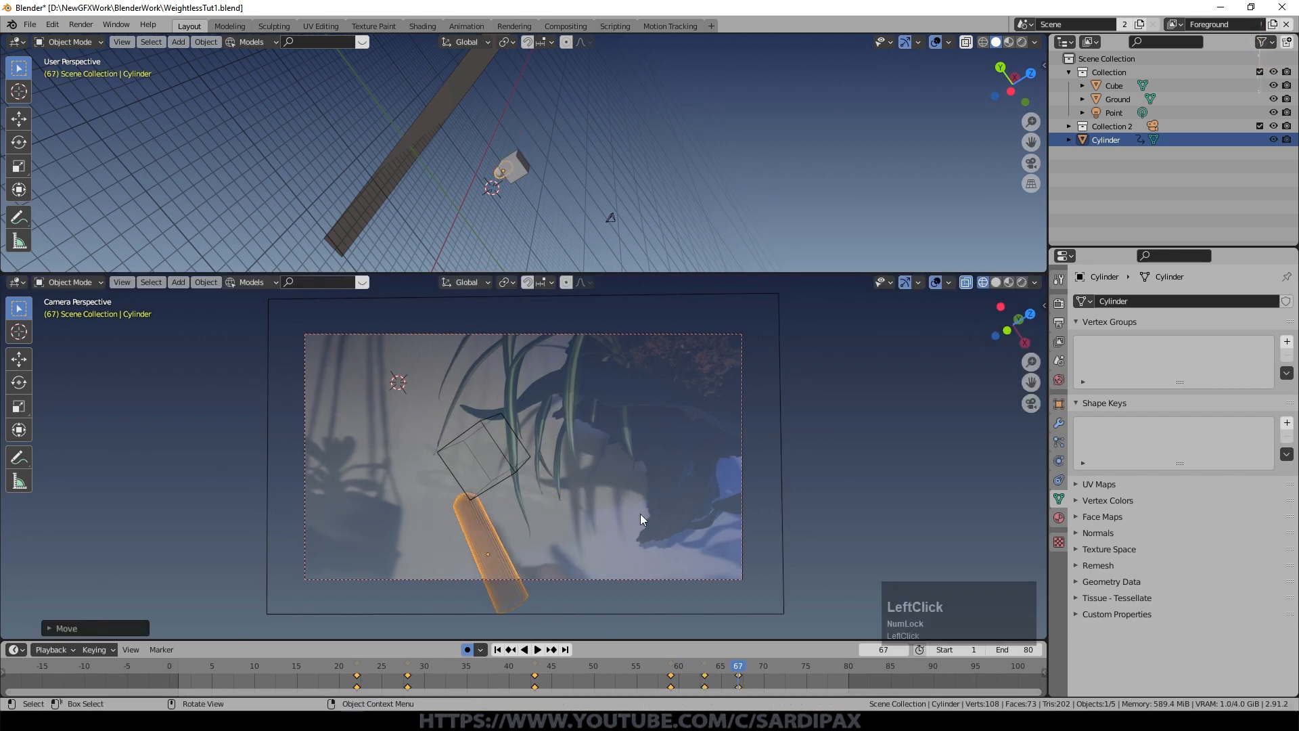
- Go to frame 71 and key the Cylinder tilted further and lowered to the camera frame's bottom edge
scroll(641, 513, "down", 4, "alt")
key("r")
left_click(681, 443)
key("g")
left_click(664, 563)
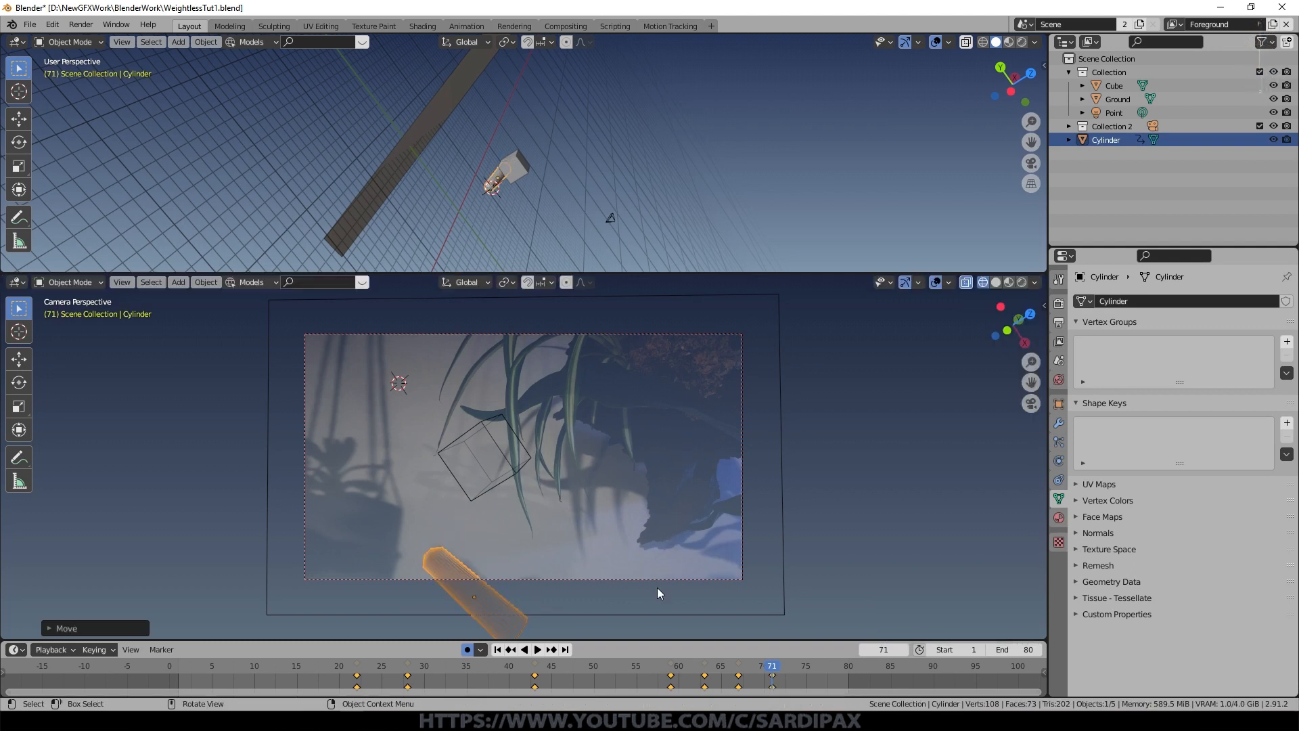
key("r")
left_click(711, 576)
- Go to frame 76 and key the Cylinder moved completely below the camera frame
key("Right")
key("Right")
key("Right")
key("Right")
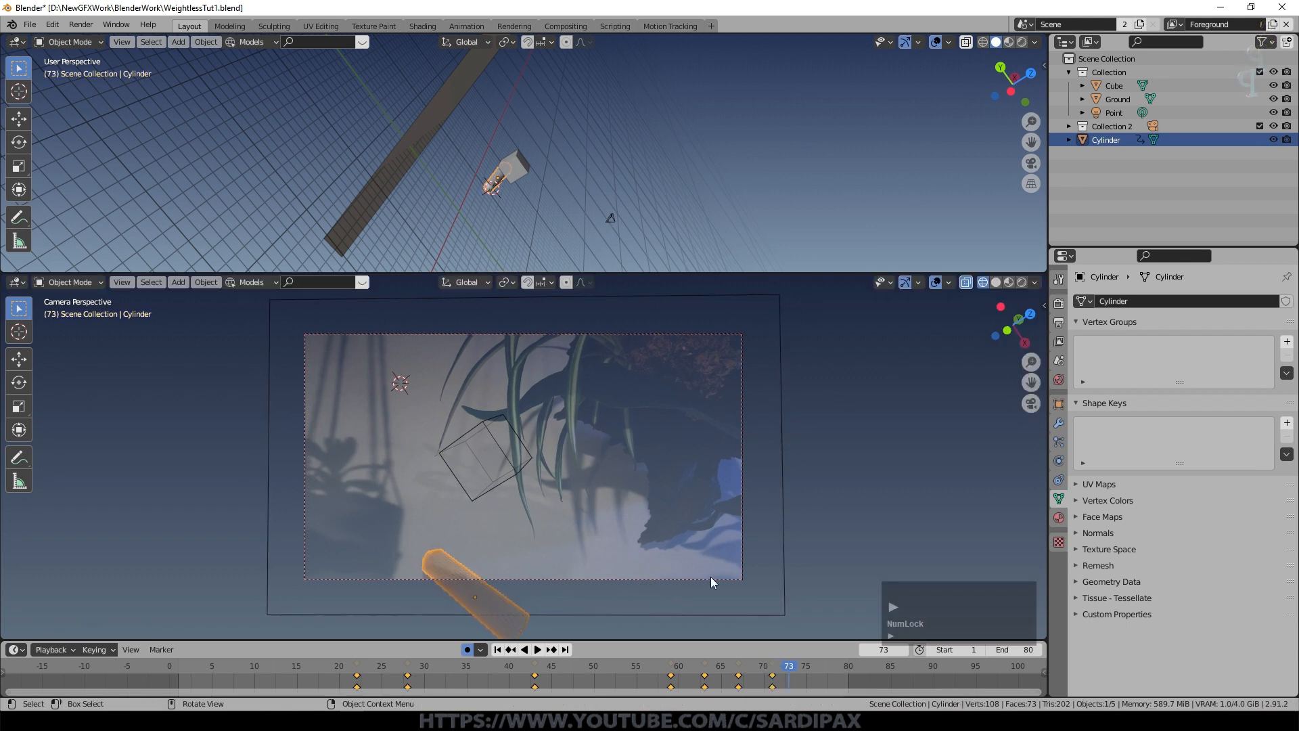
key("Right")
key("g")
left_click(716, 560)
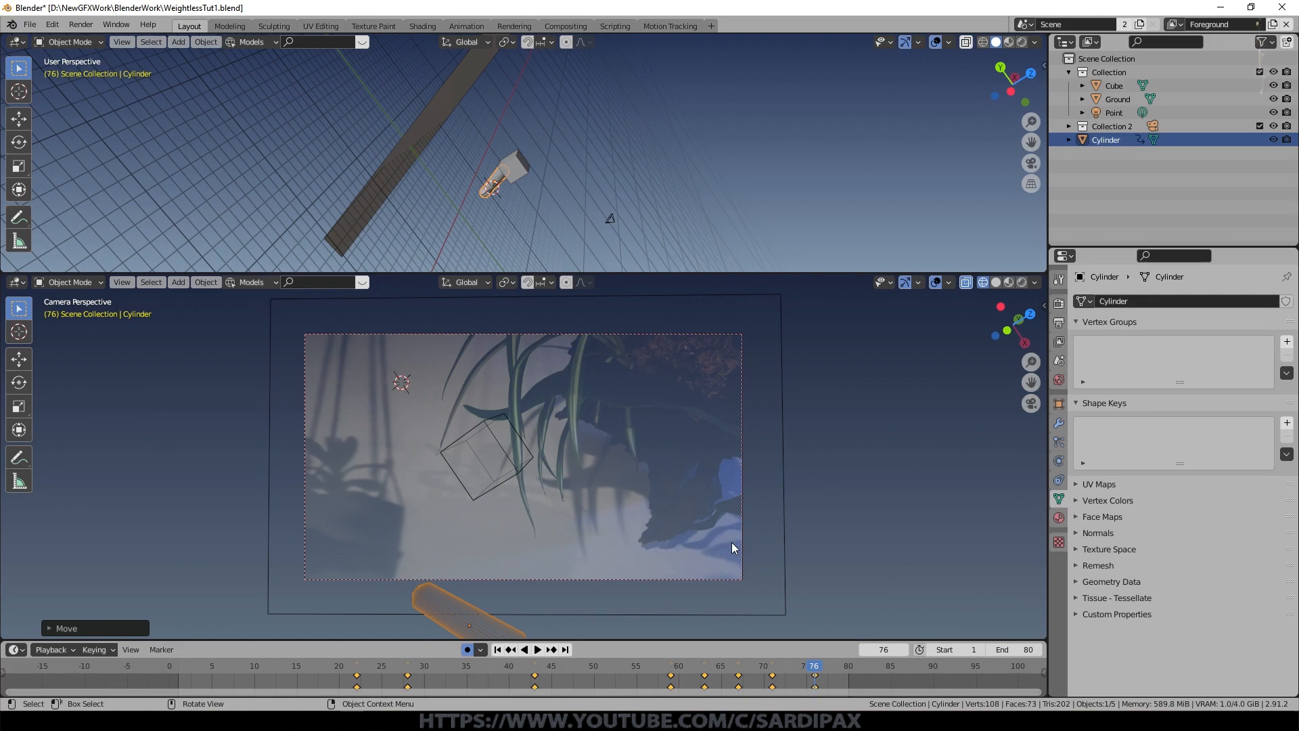
- Exclude the Cylinder from renders and disable all its ray visibility options, from Camera through Shadow
left_click(1057, 405)
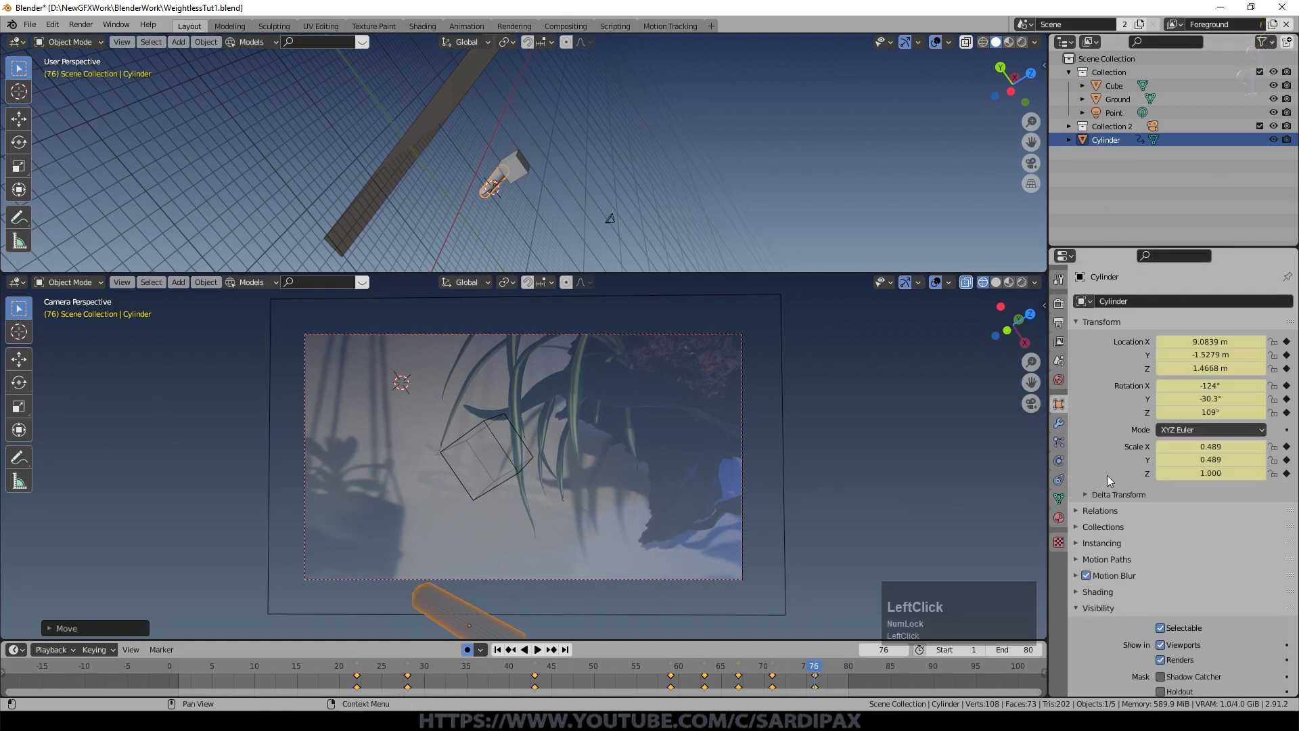
scroll(1127, 506, "down", 6)
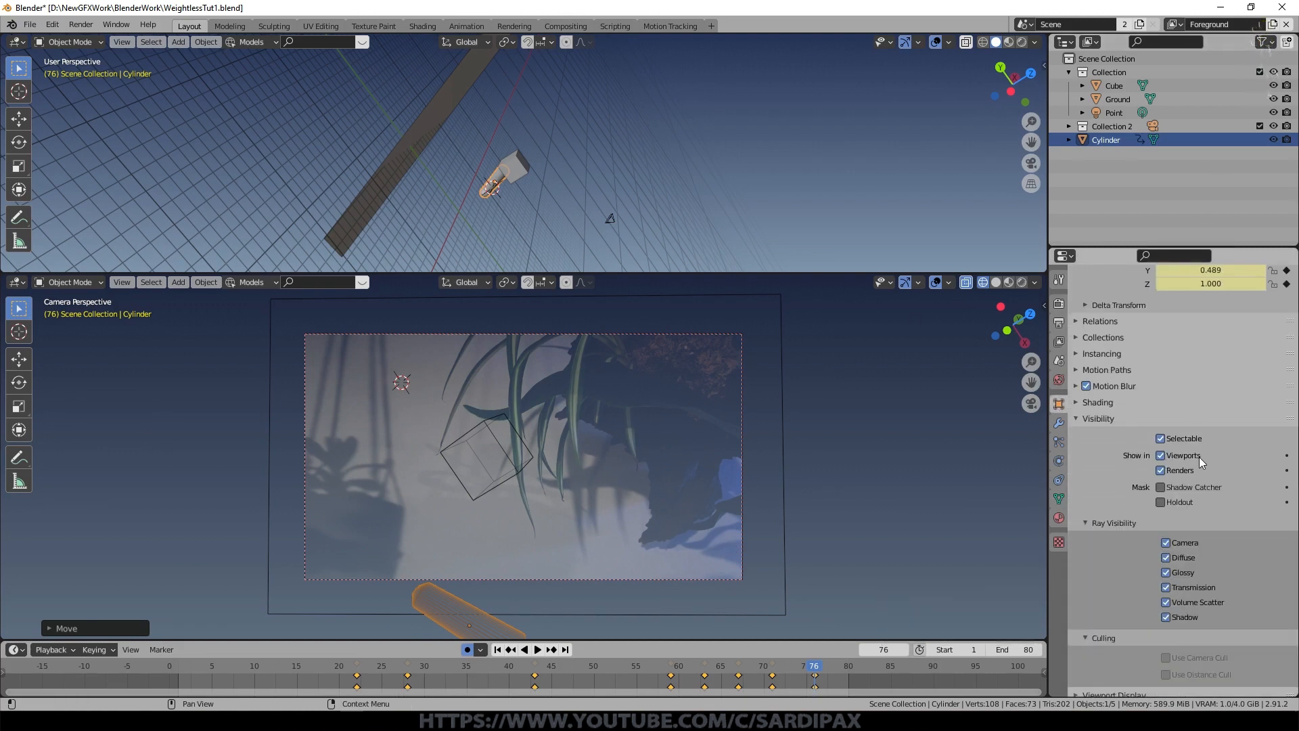
left_click(1161, 471)
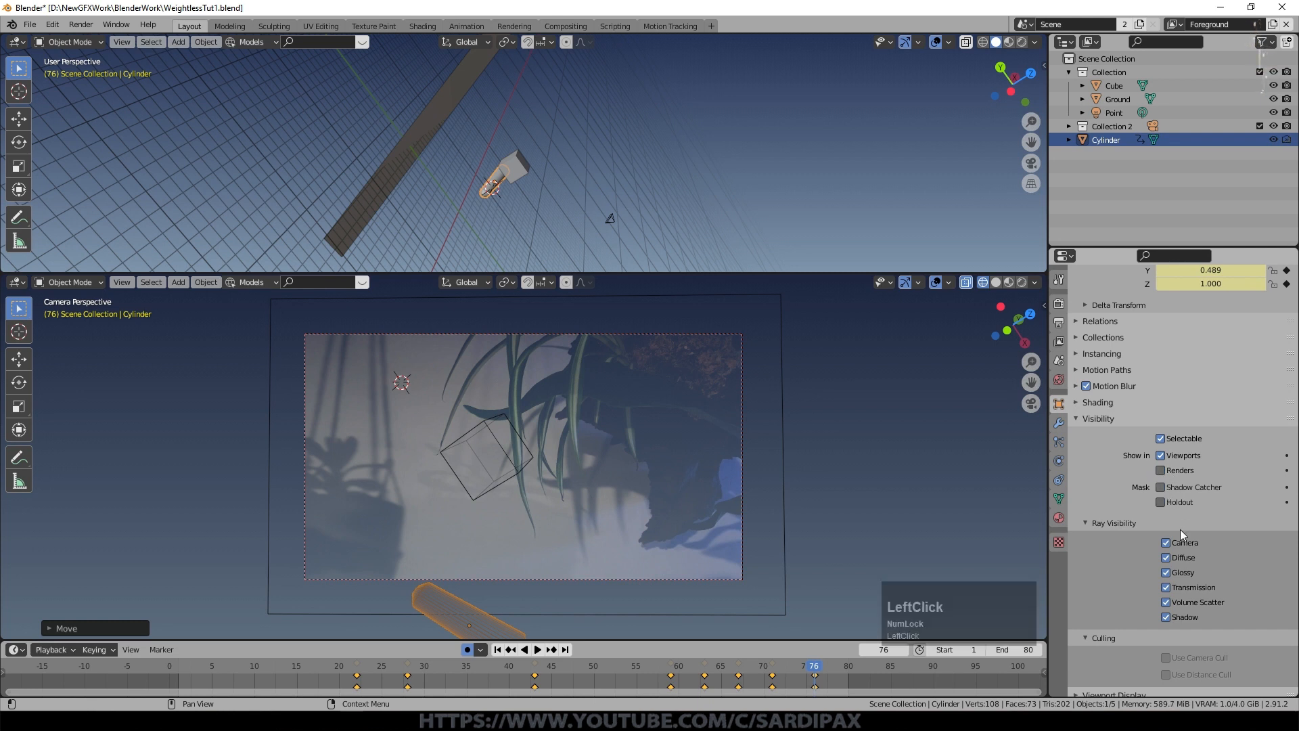
left_click(1166, 557)
left_click_drag(1167, 590, 1170, 620)
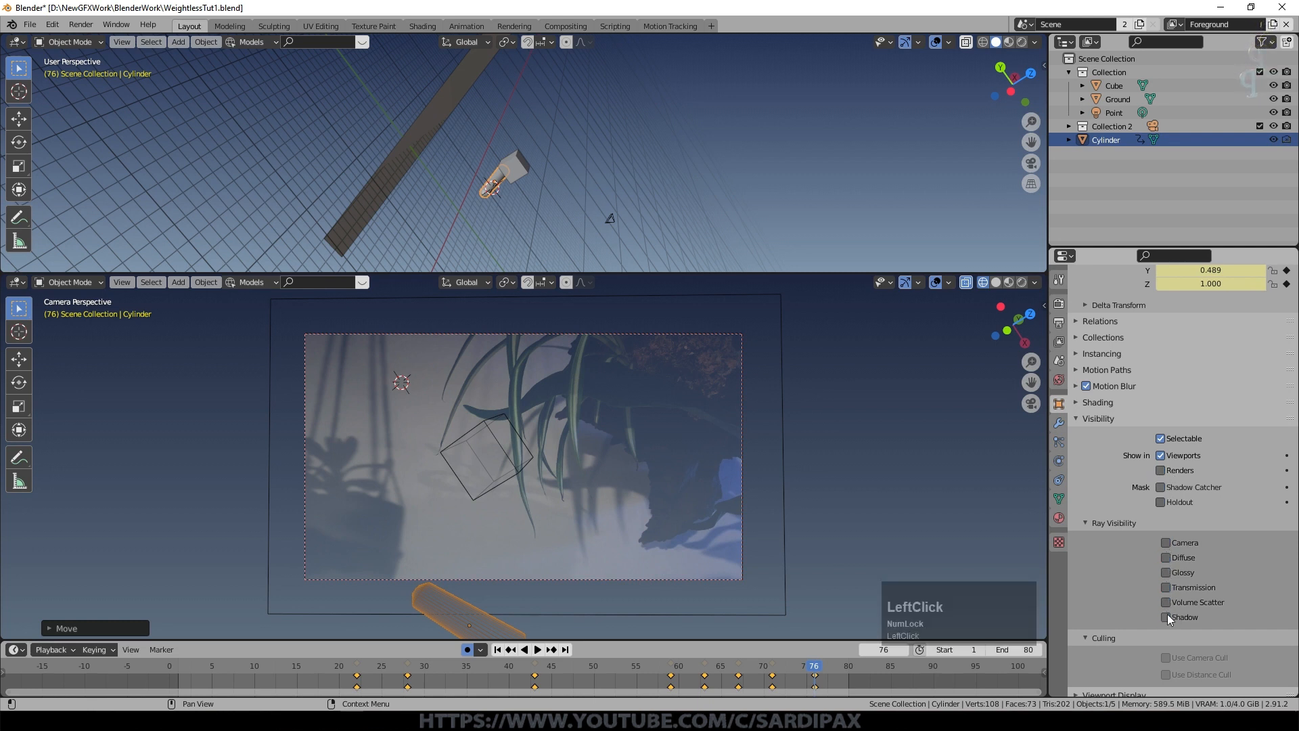
- Play the animation from the first frame to check how the Cylinder follows the finger
left_click(497, 650)
key("space")
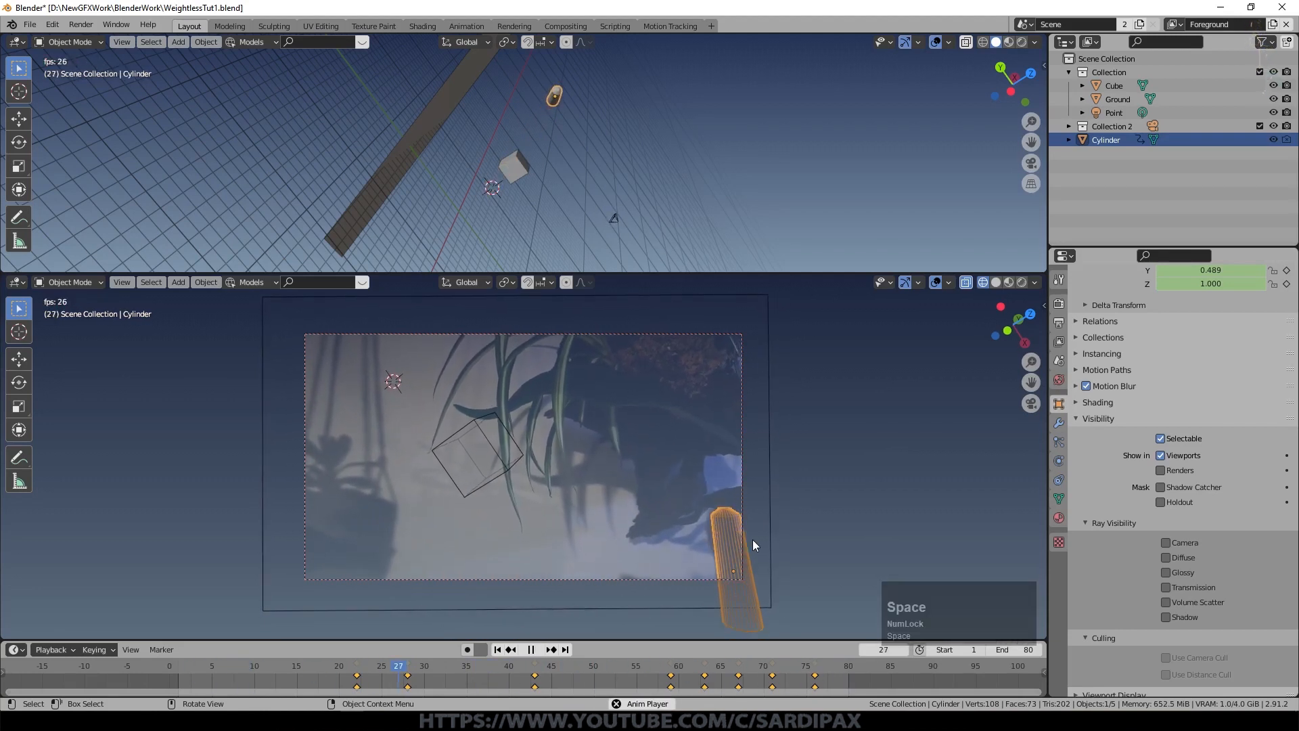
key("space")
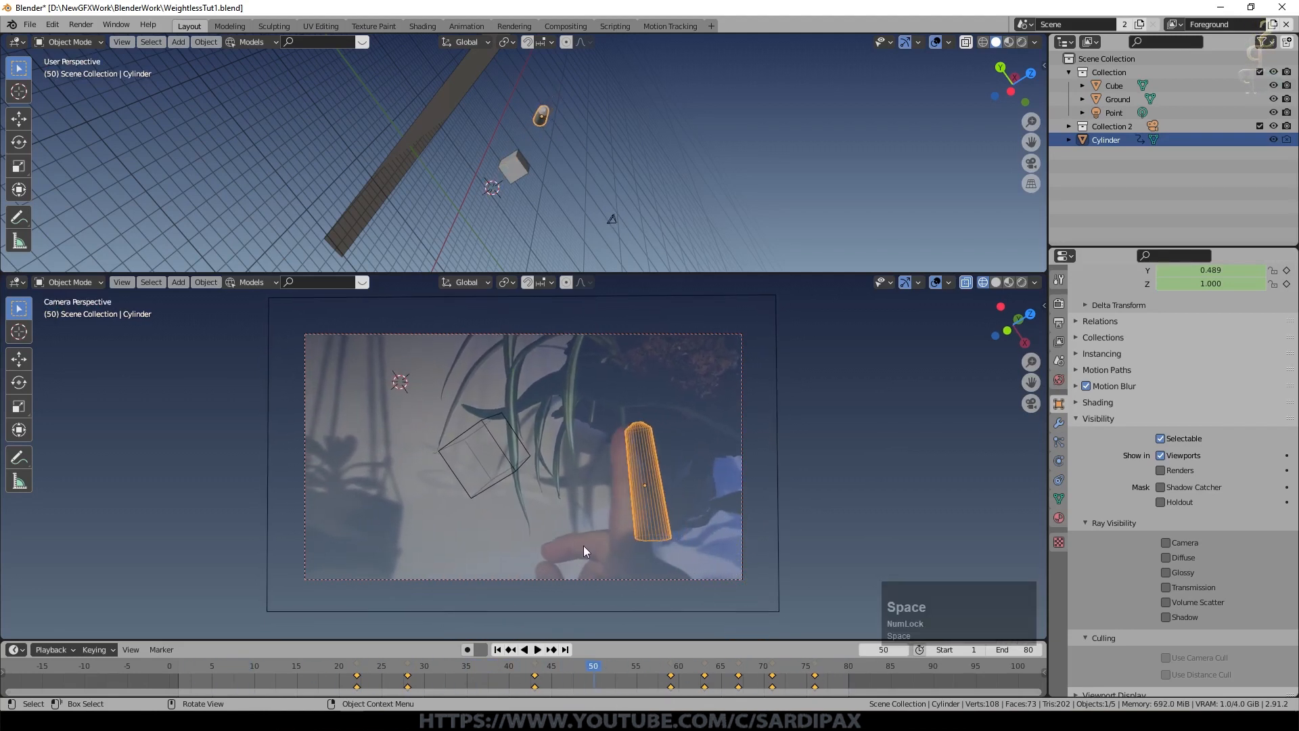
- Go to frame 52 and key the Cylinder moved and rotated to line up with the finger
mouse_move(590, 668)
left_mouse_down()
mouse_move(572, 671)
mouse_move(612, 670)
left_mouse_up()
scroll(697, 474, "up", 3)
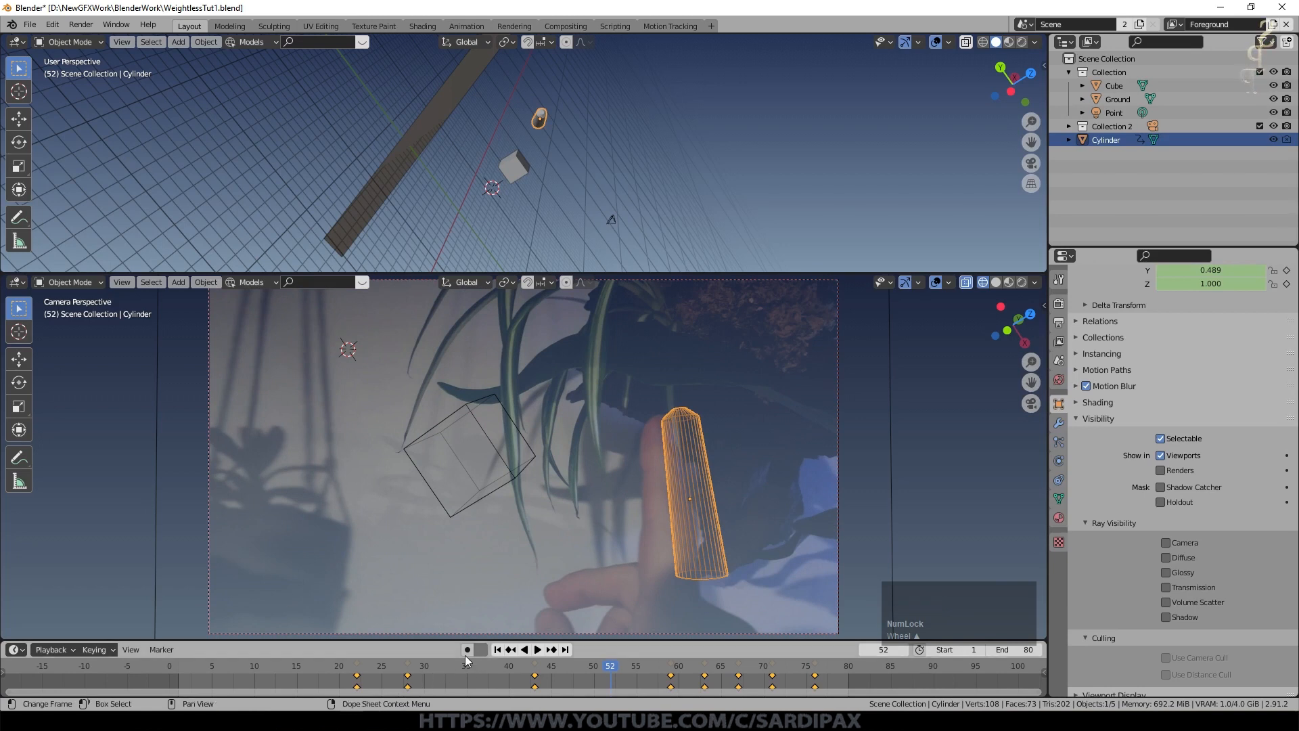
key("g")
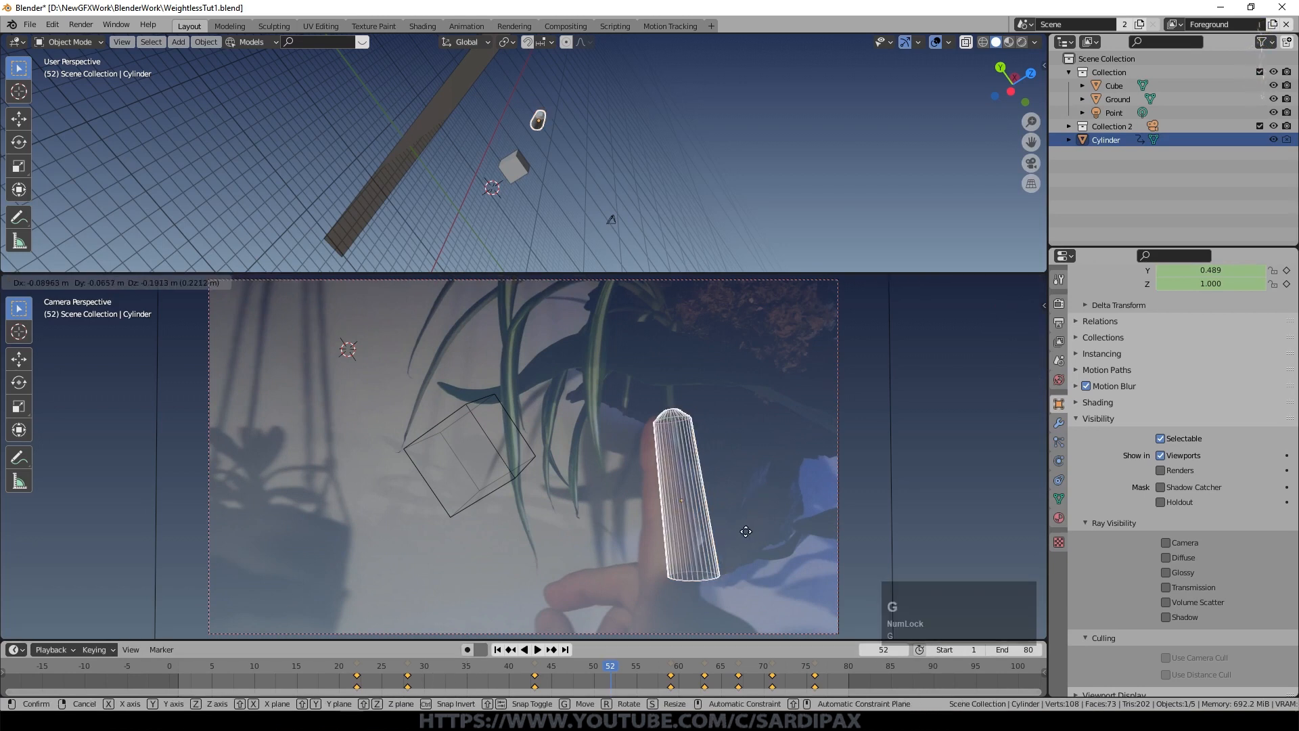
left_click(737, 538)
key("r")
left_click(742, 565)
- Key the Cylinder's alignment with the finger at frame 35 and play the animation to check its movement
left_click_drag(606, 670, 470, 683)
key("space")
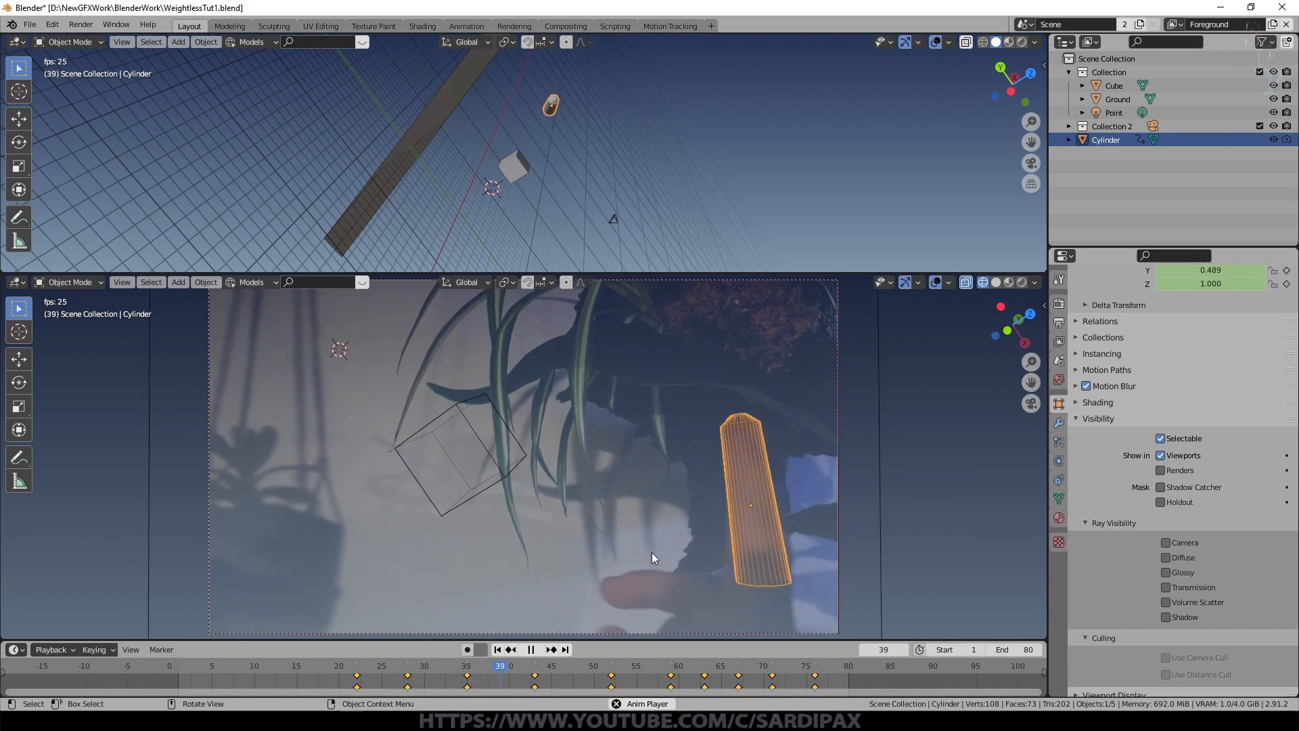
key("space")
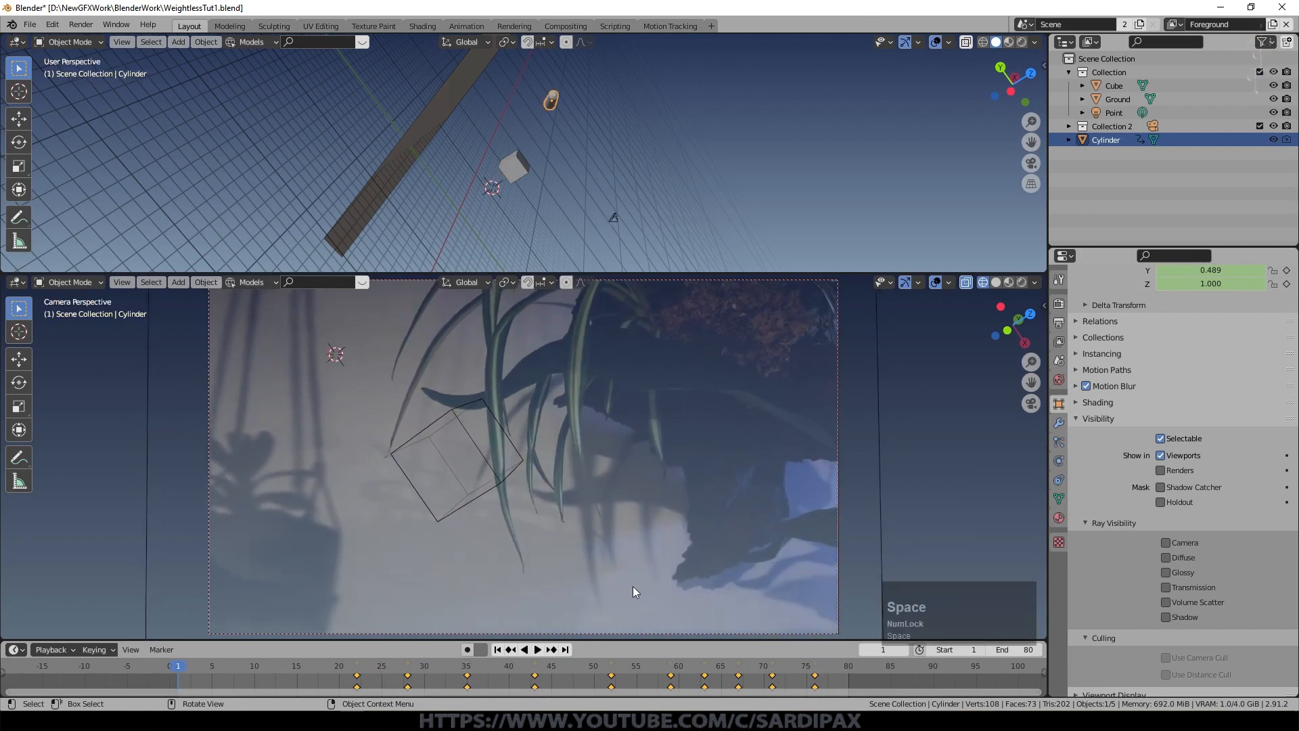
- At frame 18, display the camera view in solid shading, hide the Ground, select the Cube and save the file
left_click_drag(262, 672, 323, 675)
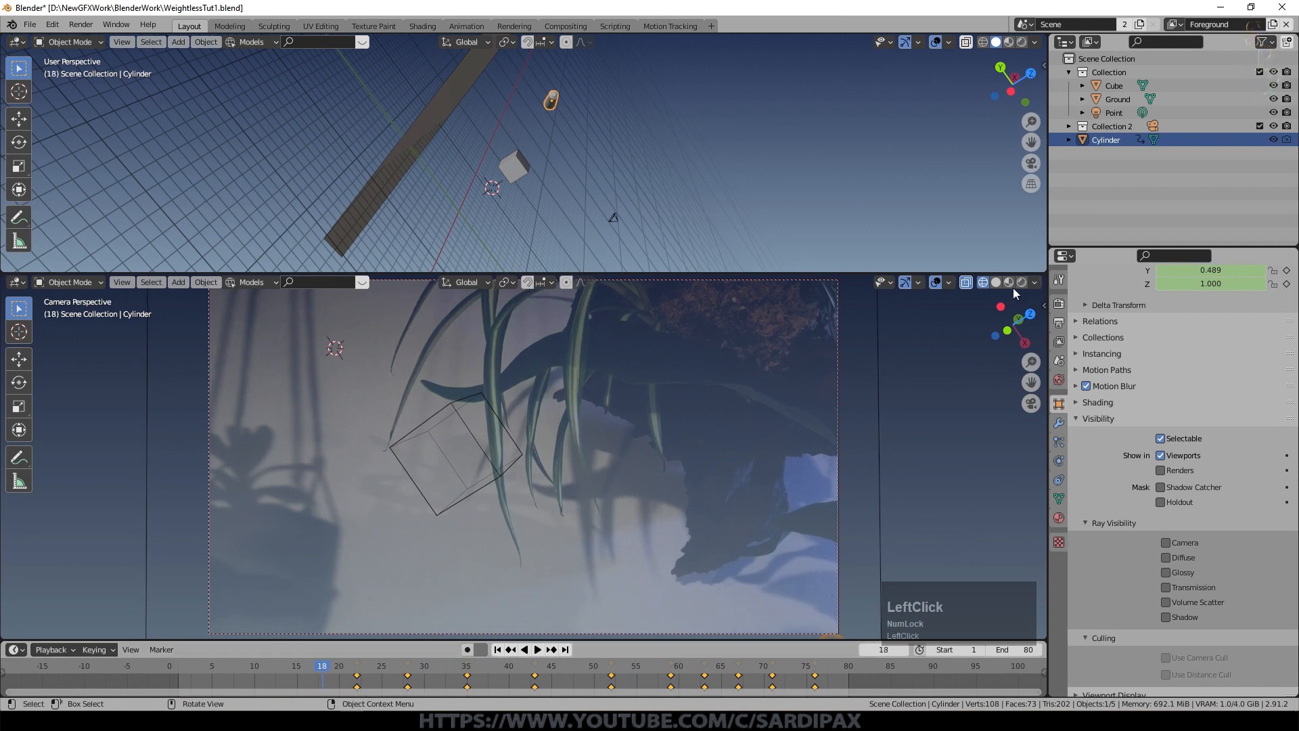
left_click(996, 282)
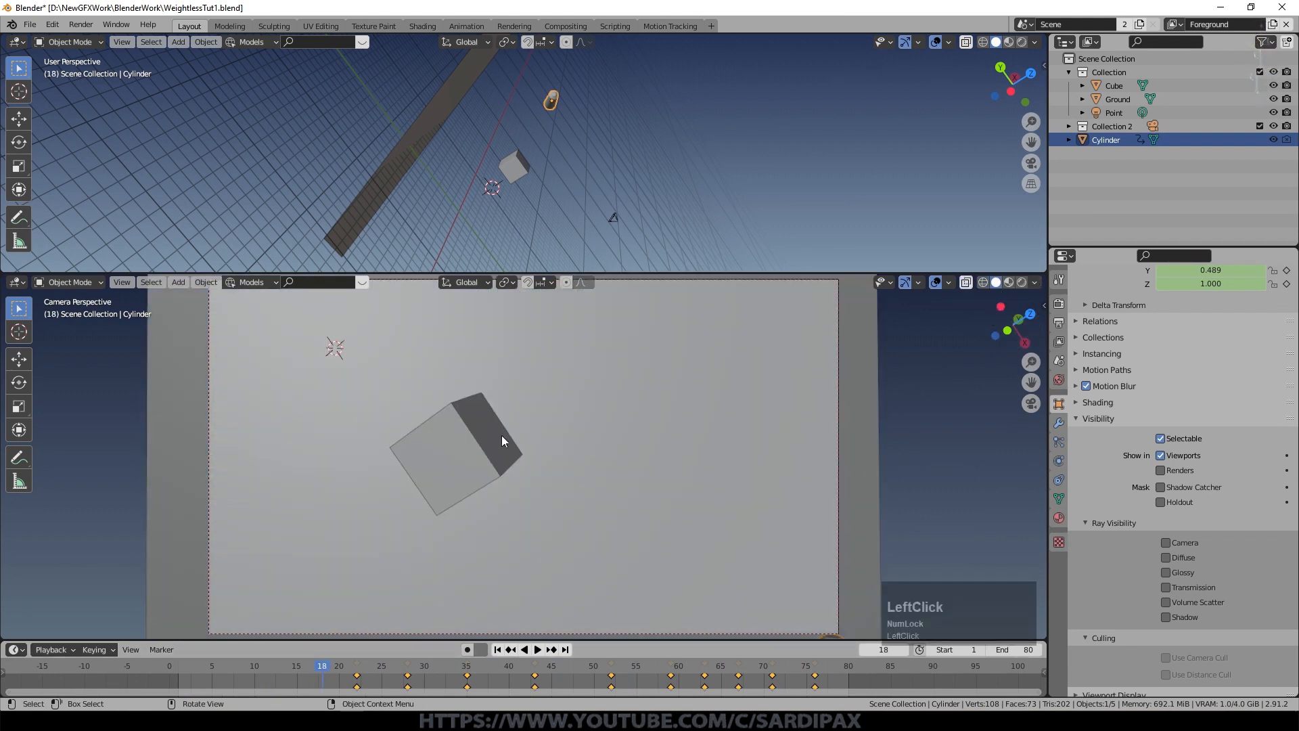
left_click(871, 351)
key("h")
left_click(481, 446)
key("ctrl+s")
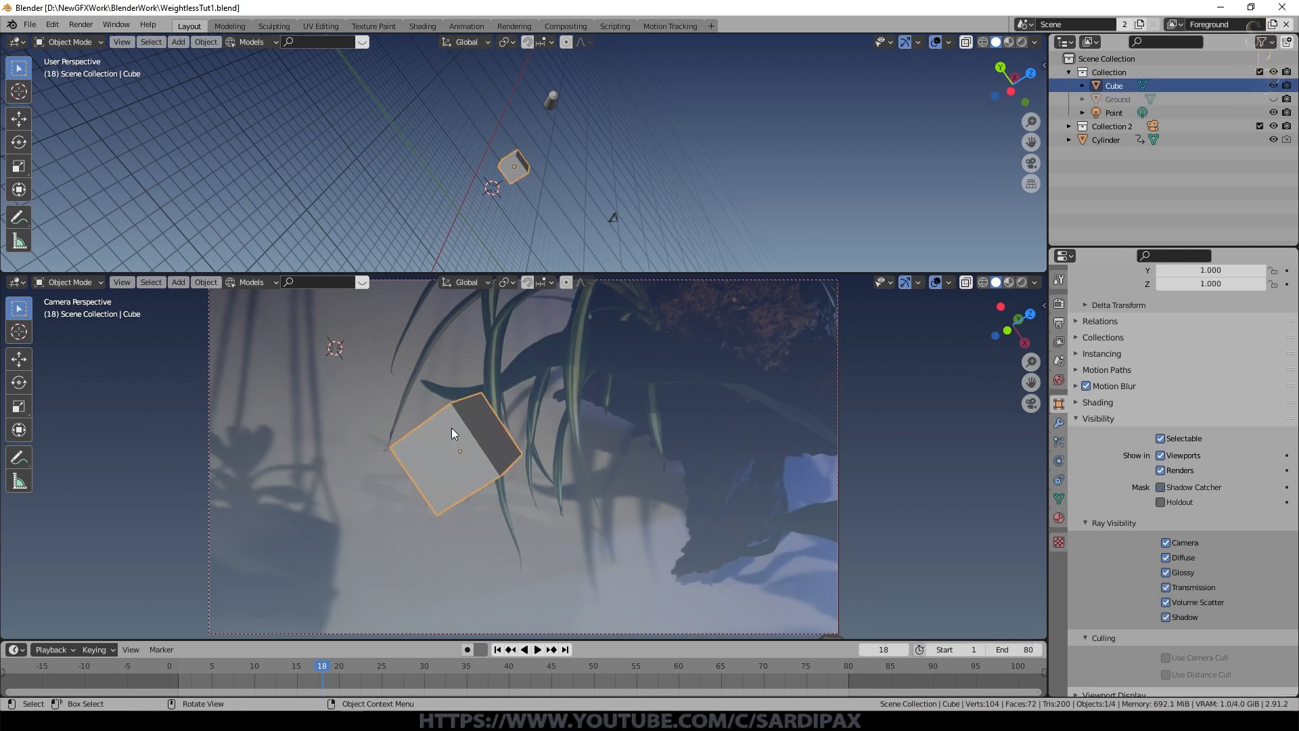
- Play the animation from outside the camera view to compare the Cylinder's path with the Cube's position
scroll(586, 472, "down", 2)
middle_click_drag(586, 472, 514, 511)
scroll(504, 512, "down", 4)
scroll(501, 501, "up", 2)
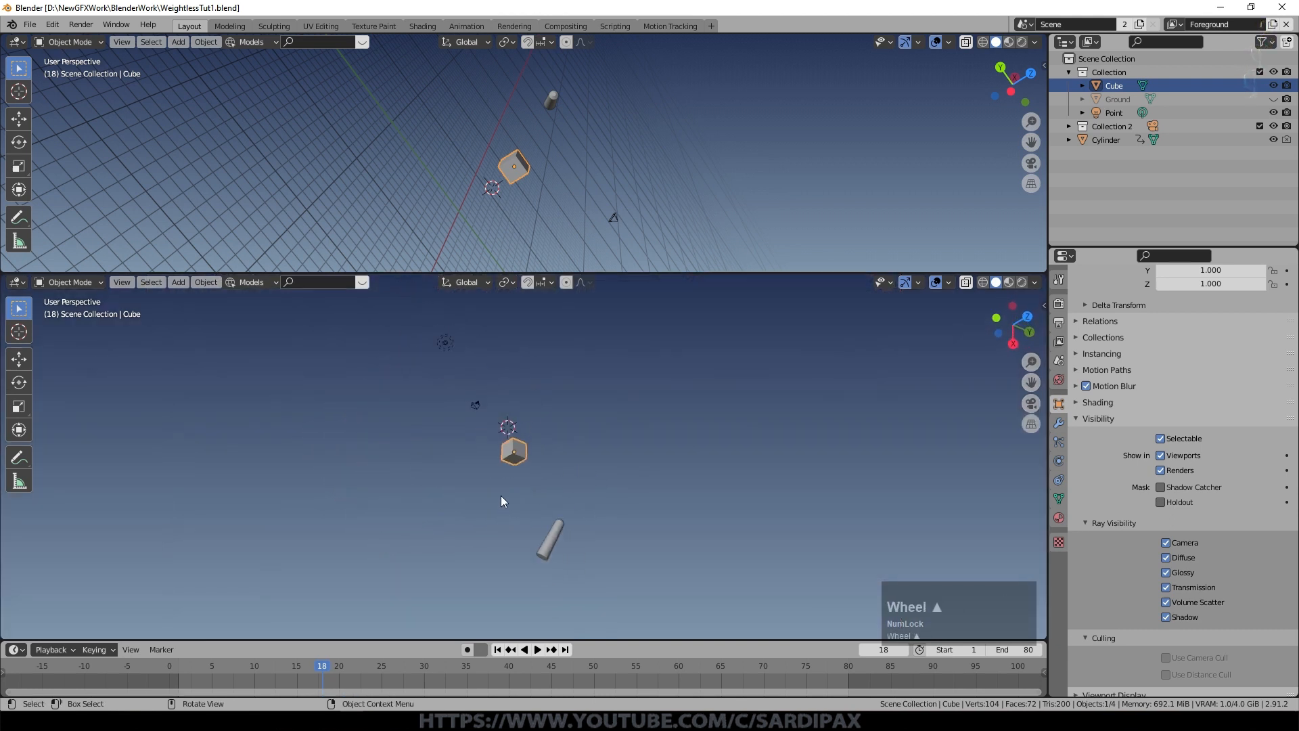
left_click(537, 650)
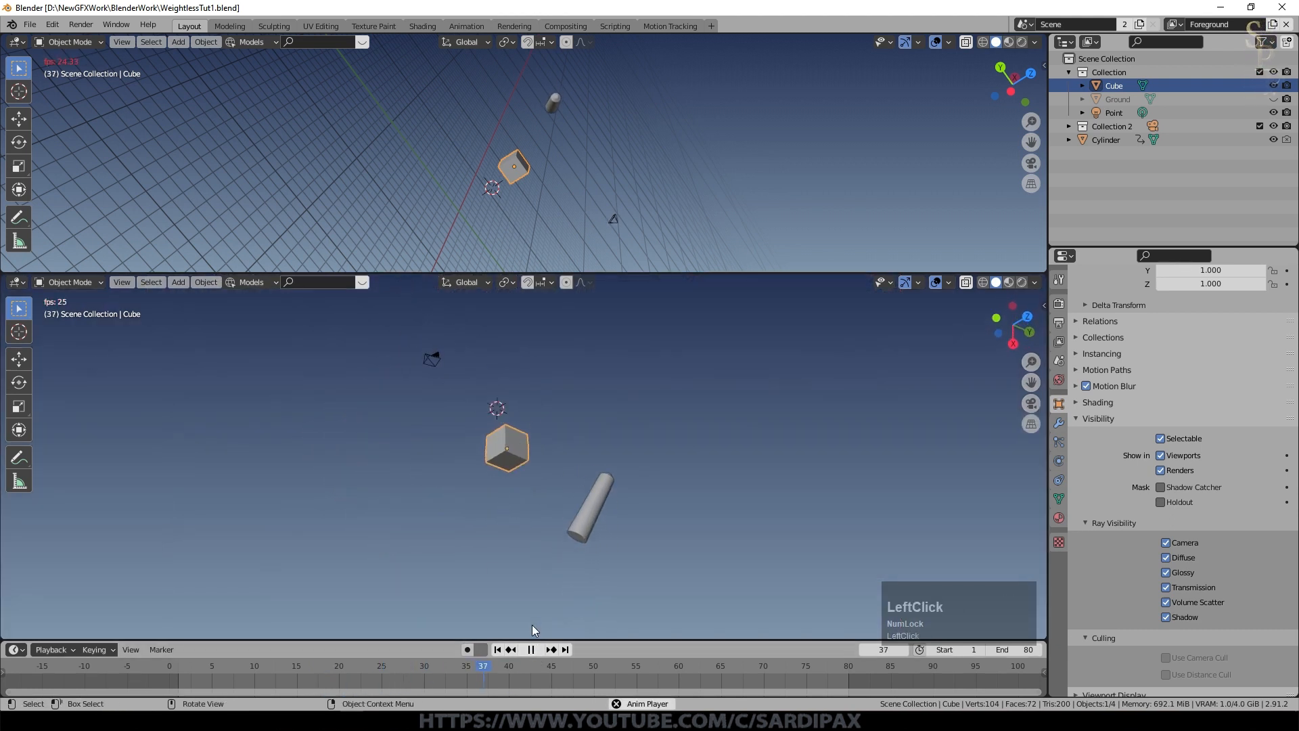
left_click(534, 650)
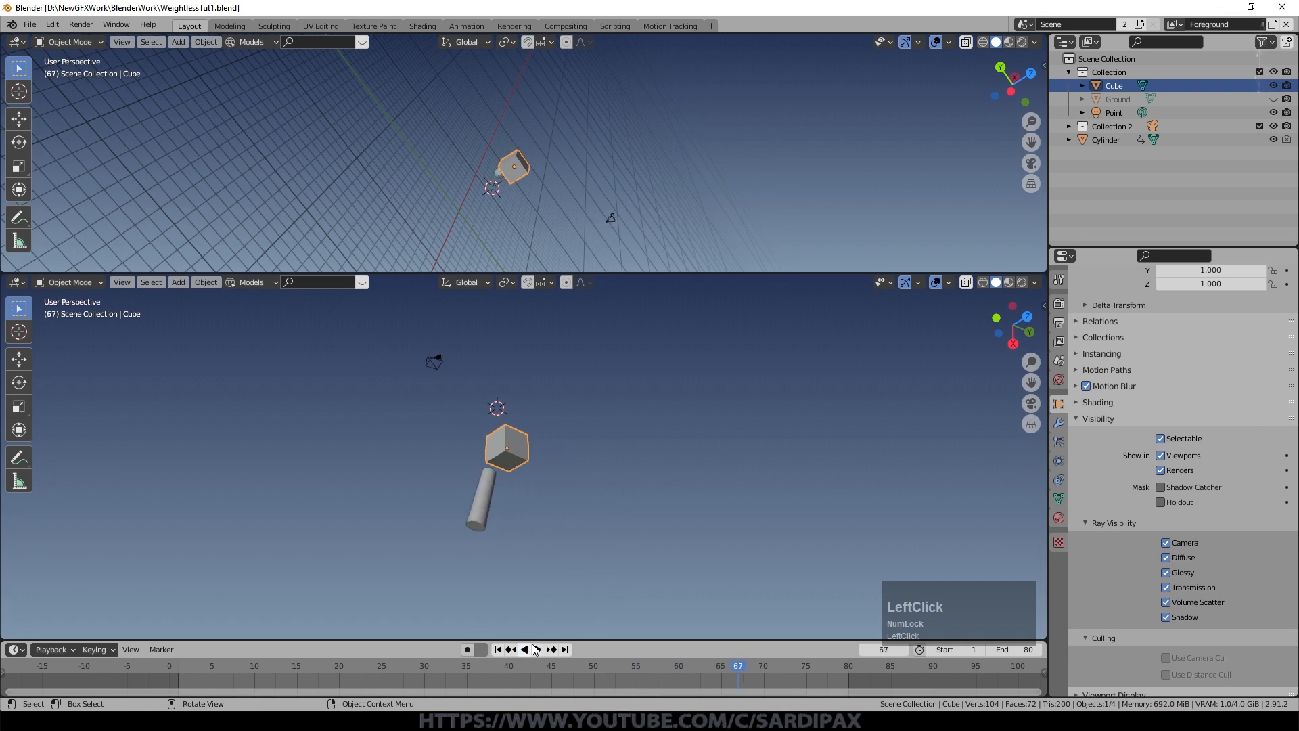
- Step to the frame where the Cylinder is nearest the Cube and move the Cube into line with its path
key("Left")
key("Left")
key("Left")
key("Right")
middle_click_drag(673, 416, 574, 443)
key("g")
left_click(563, 455)
- Play the animation through the camera to check how the Cylinder meets the Cube
key("KP_0")
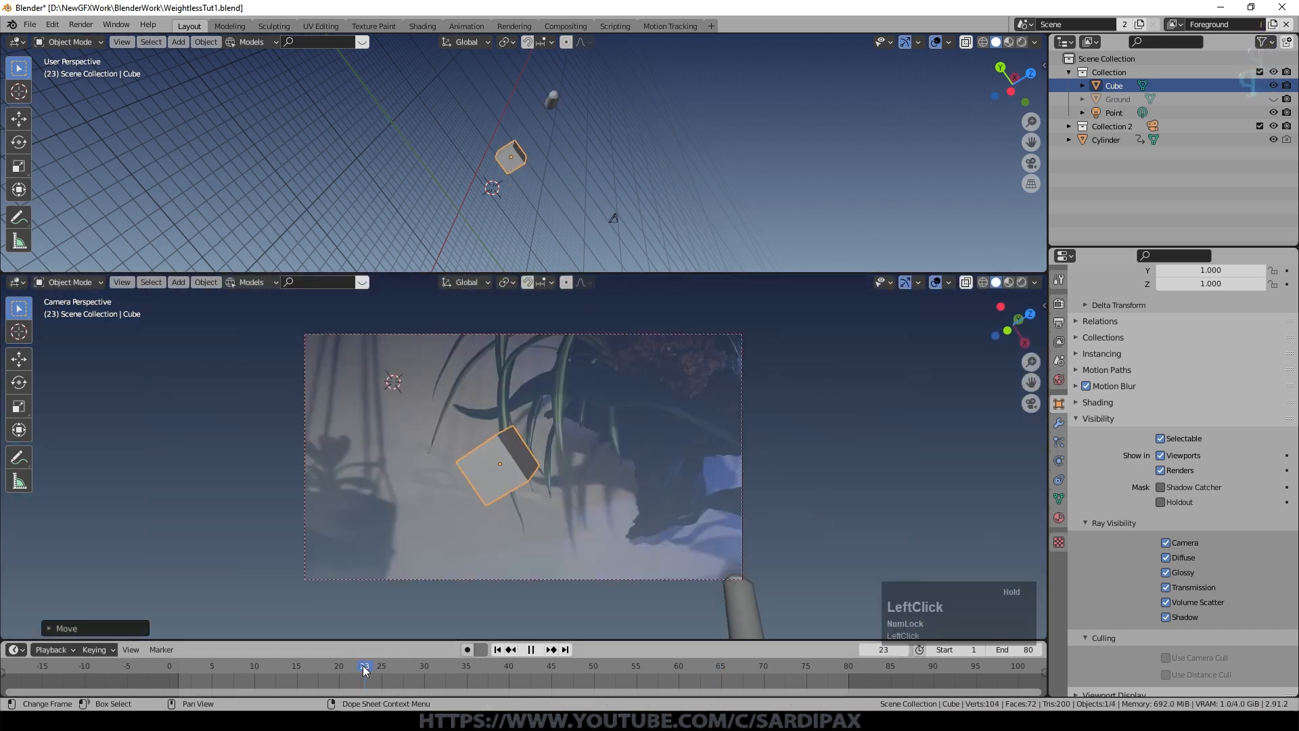
key("space")
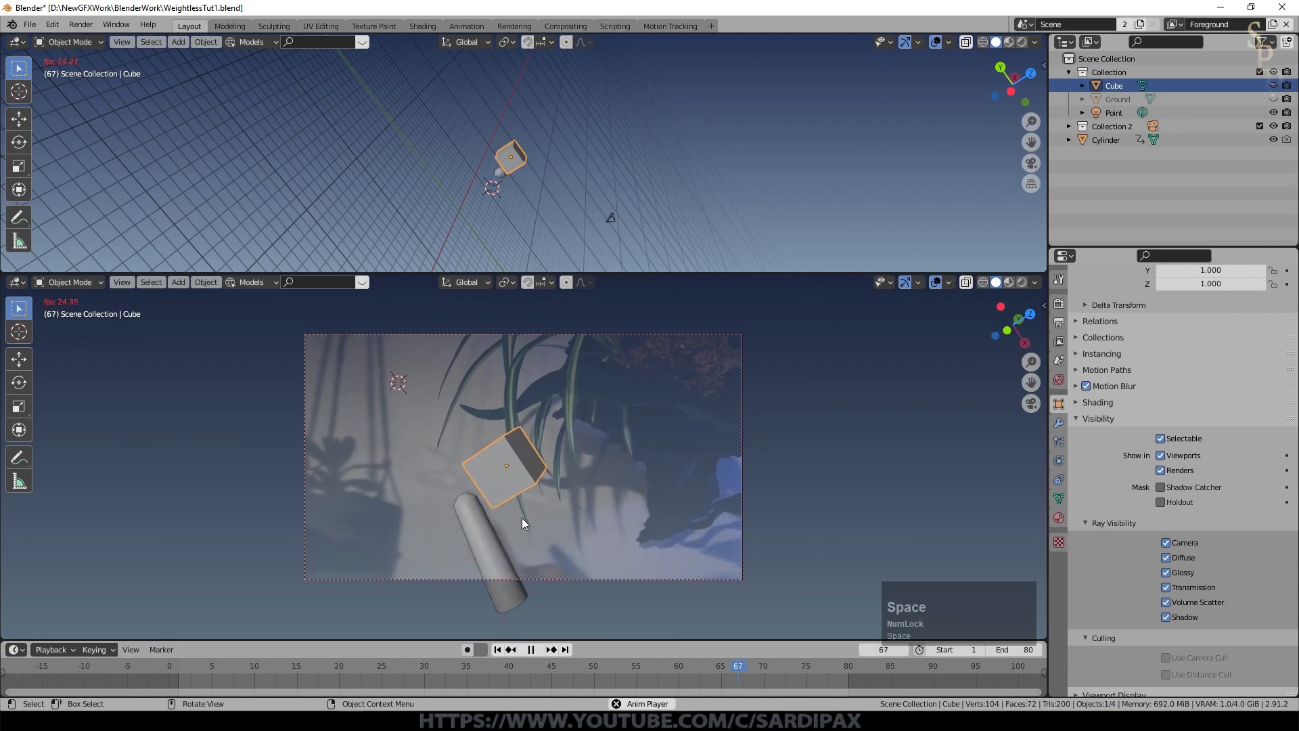
key("space")
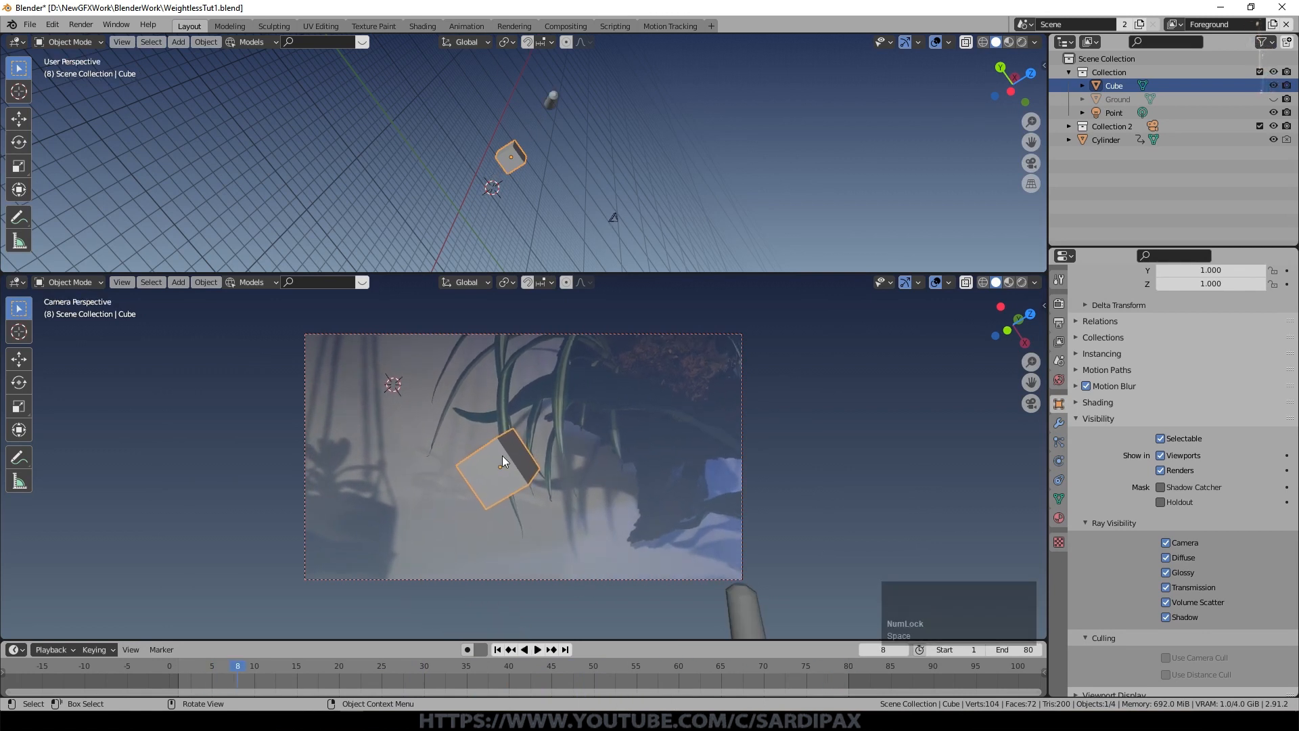
- Snap the 3D cursor to the Cube's position and delete the Cube
key("shift+s")
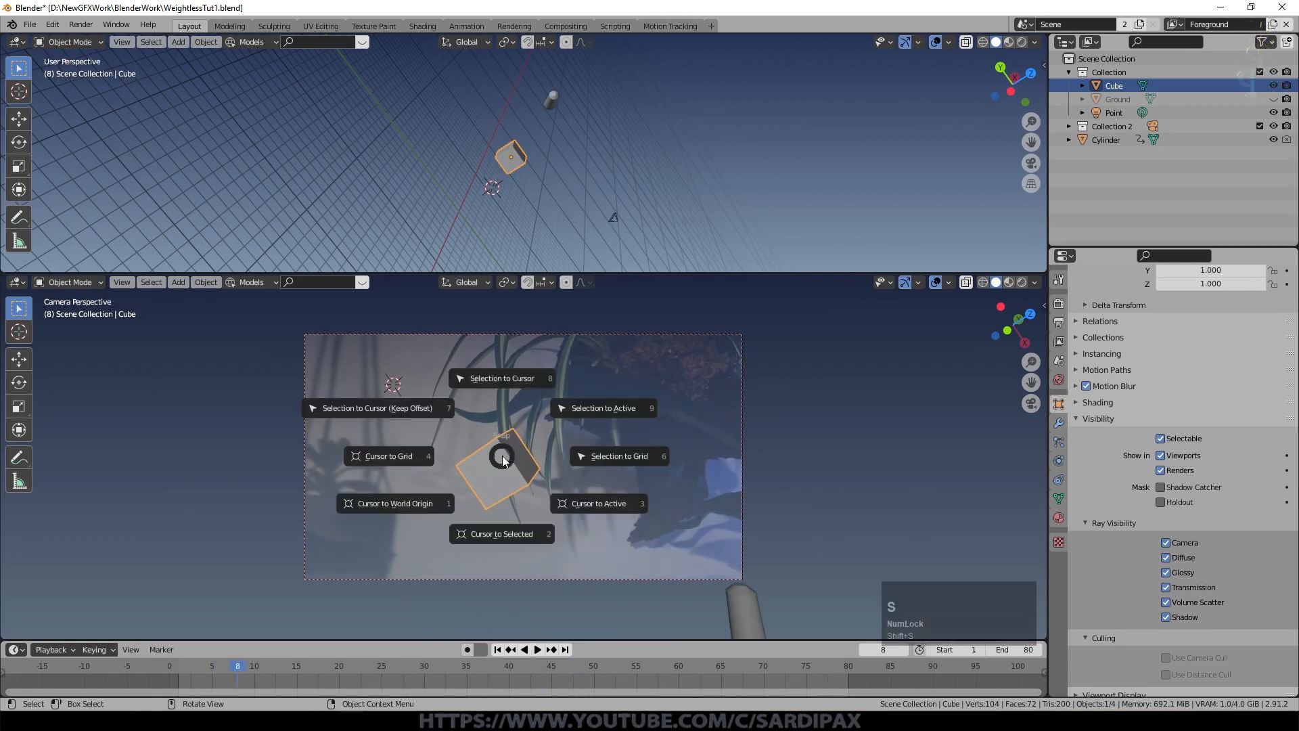
left_click(523, 535)
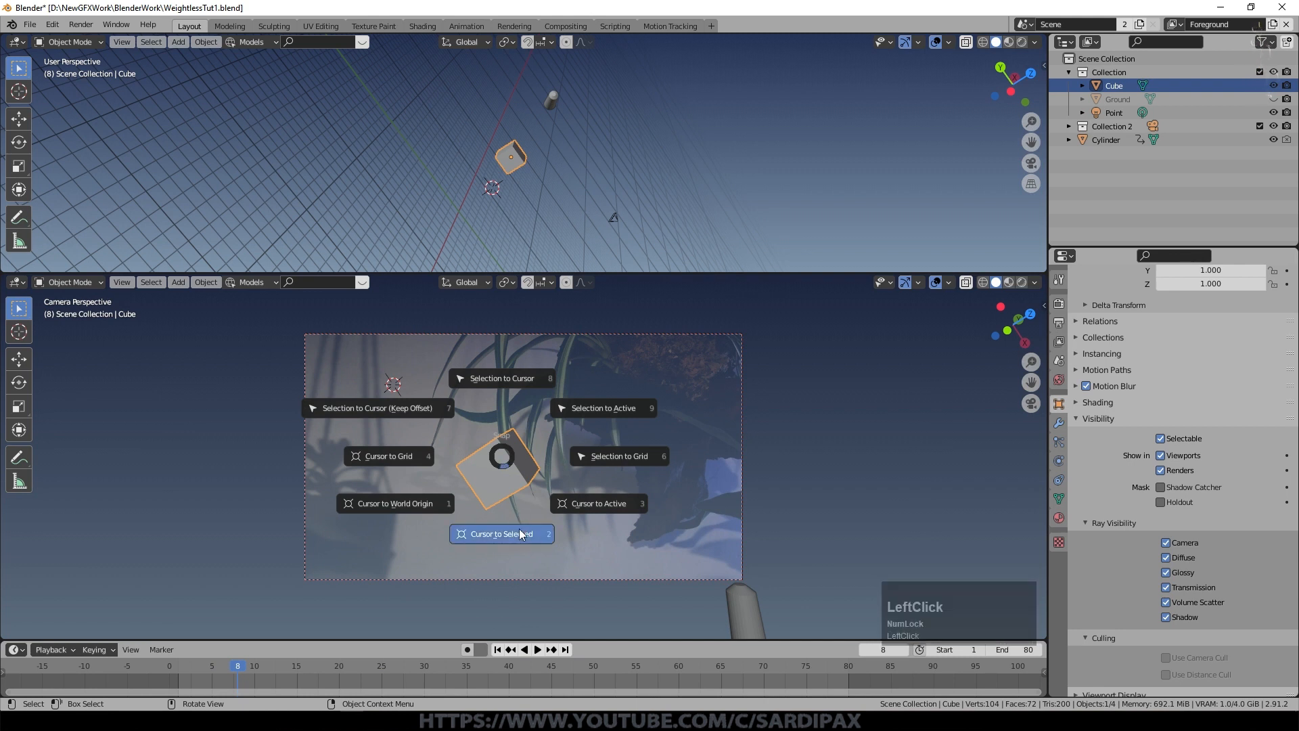
key("Delete")
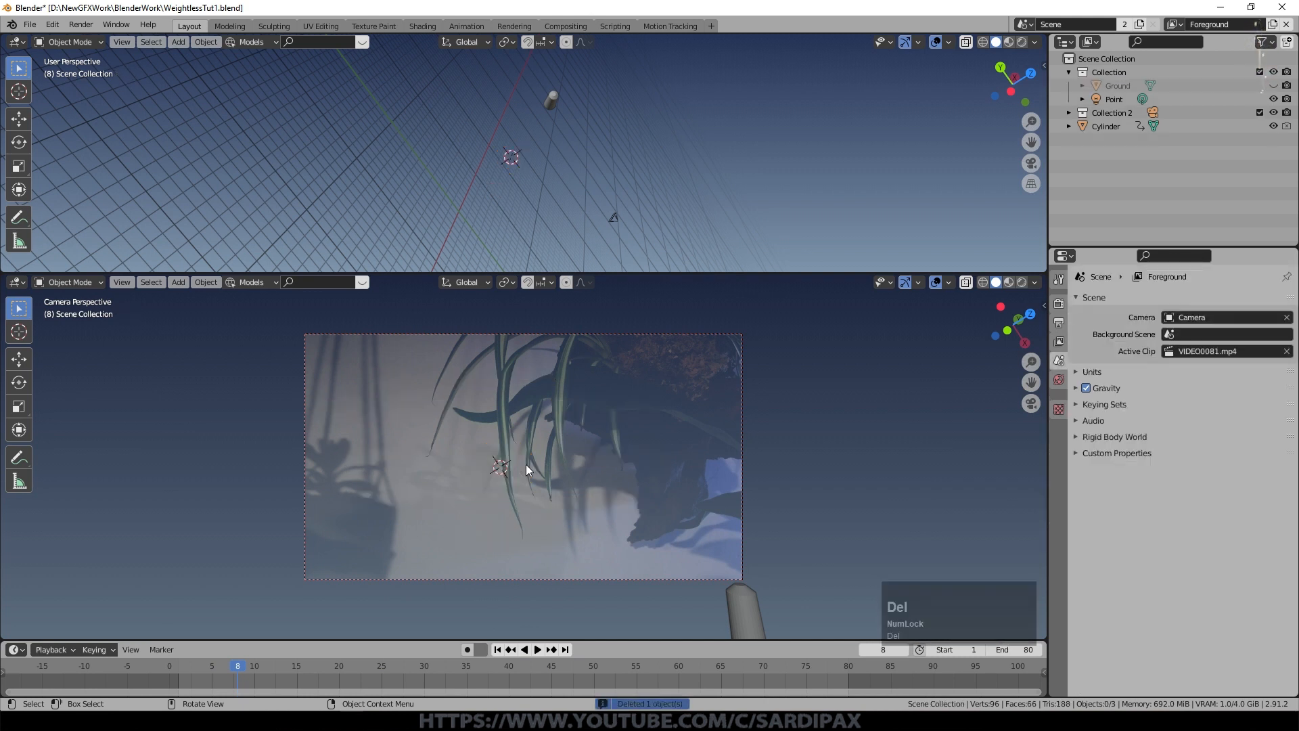
- Add an Ico Sphere at the 3D cursor with 3 subdivisions and a 1 m radius
key("shift+a")
mouse_move(522, 437)
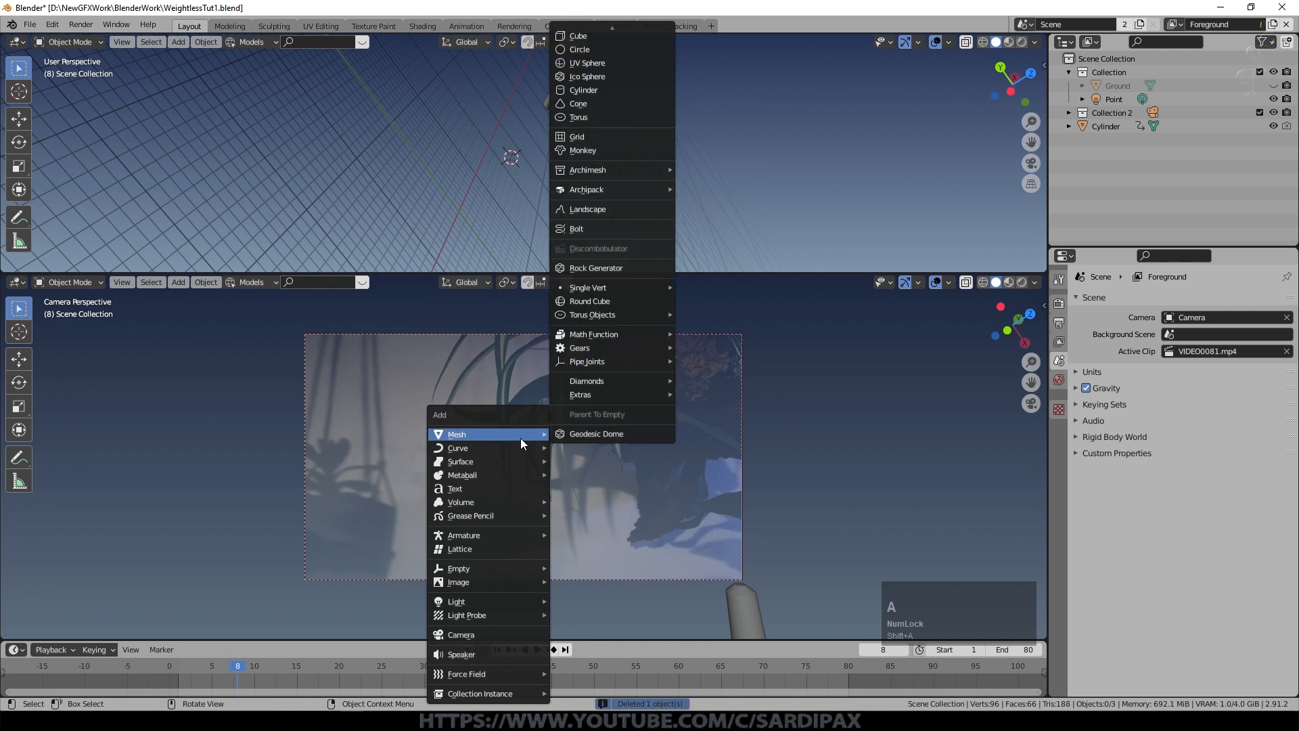
left_click(606, 78)
left_click(81, 628)
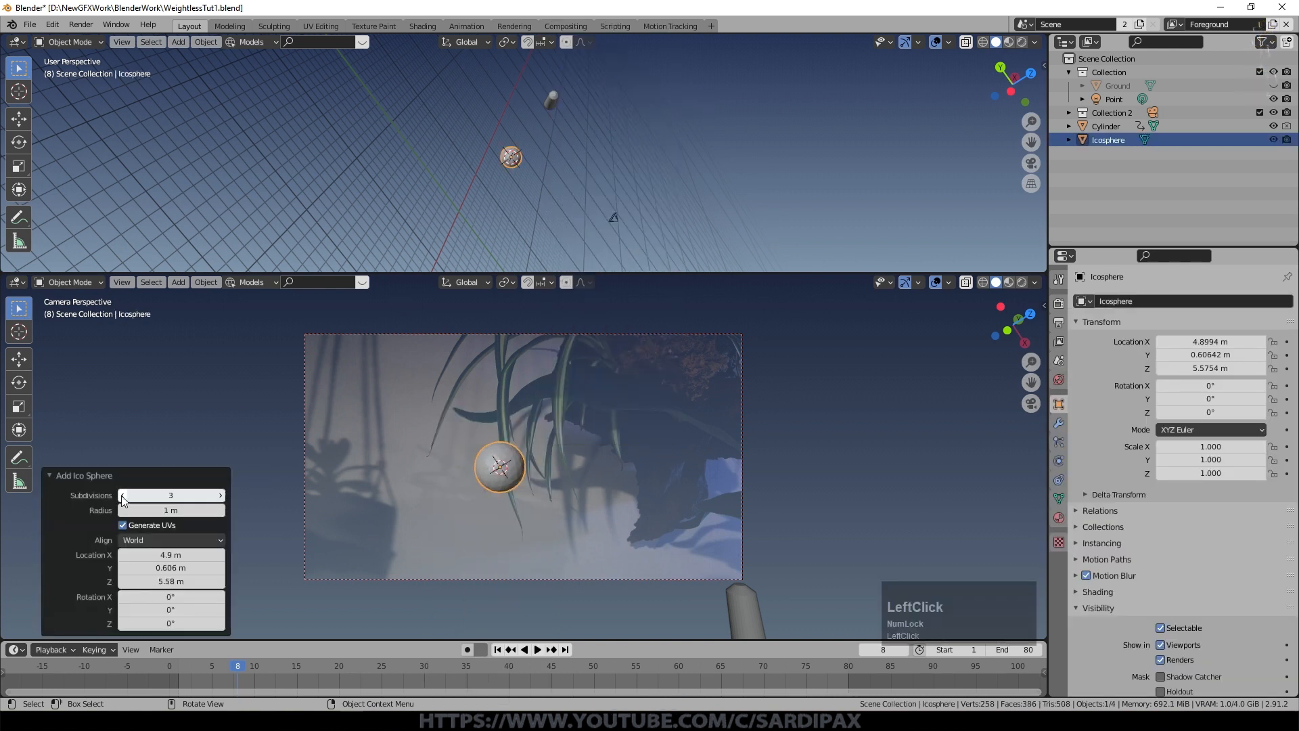
left_click(221, 496)
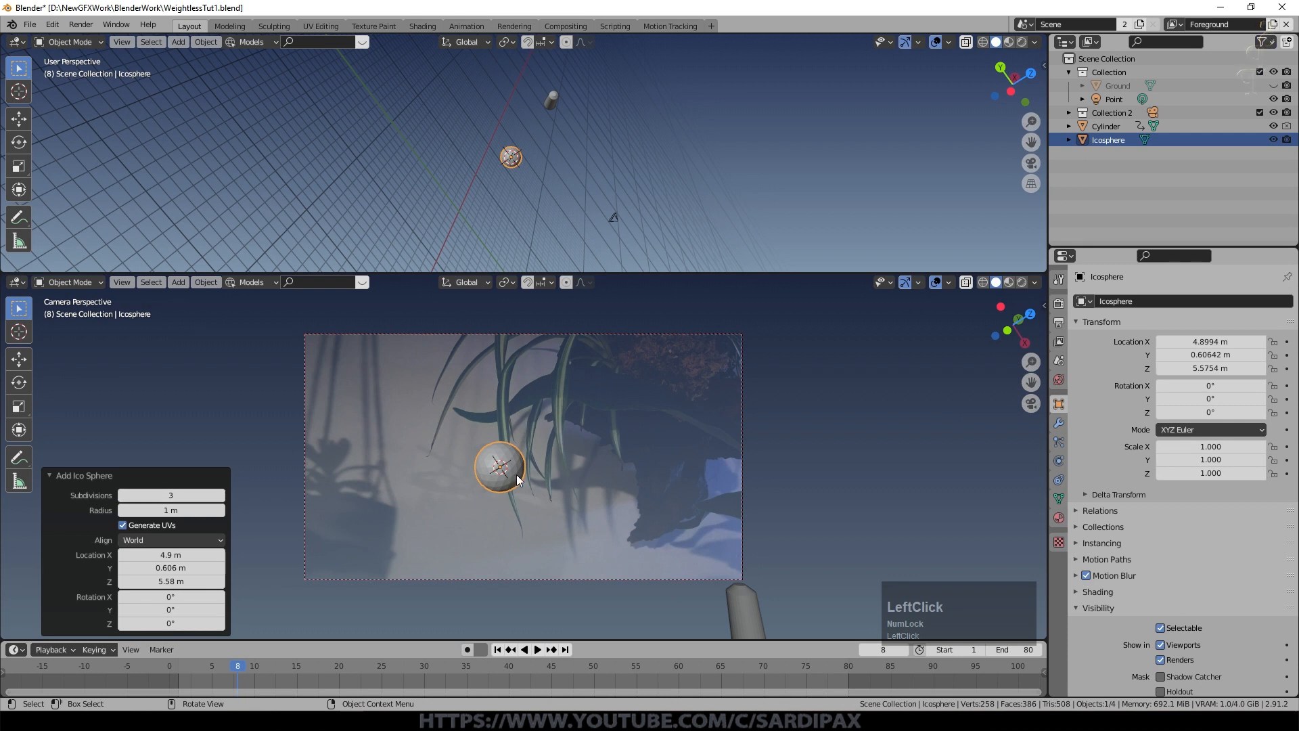
- Try to enlarge the Icosphere to a scale of about 1.378 at frame 35 and apply its scale
scroll(517, 473, "up", 3)
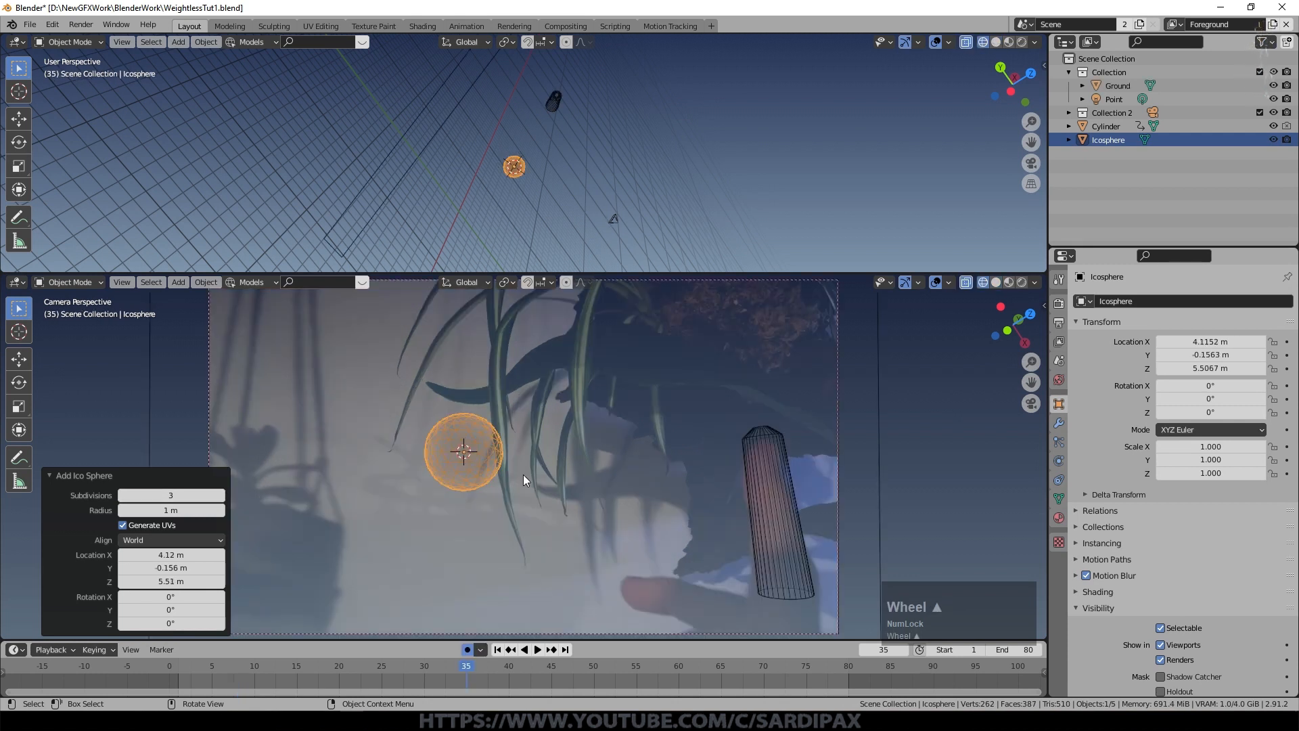
key("s")
left_click(562, 483)
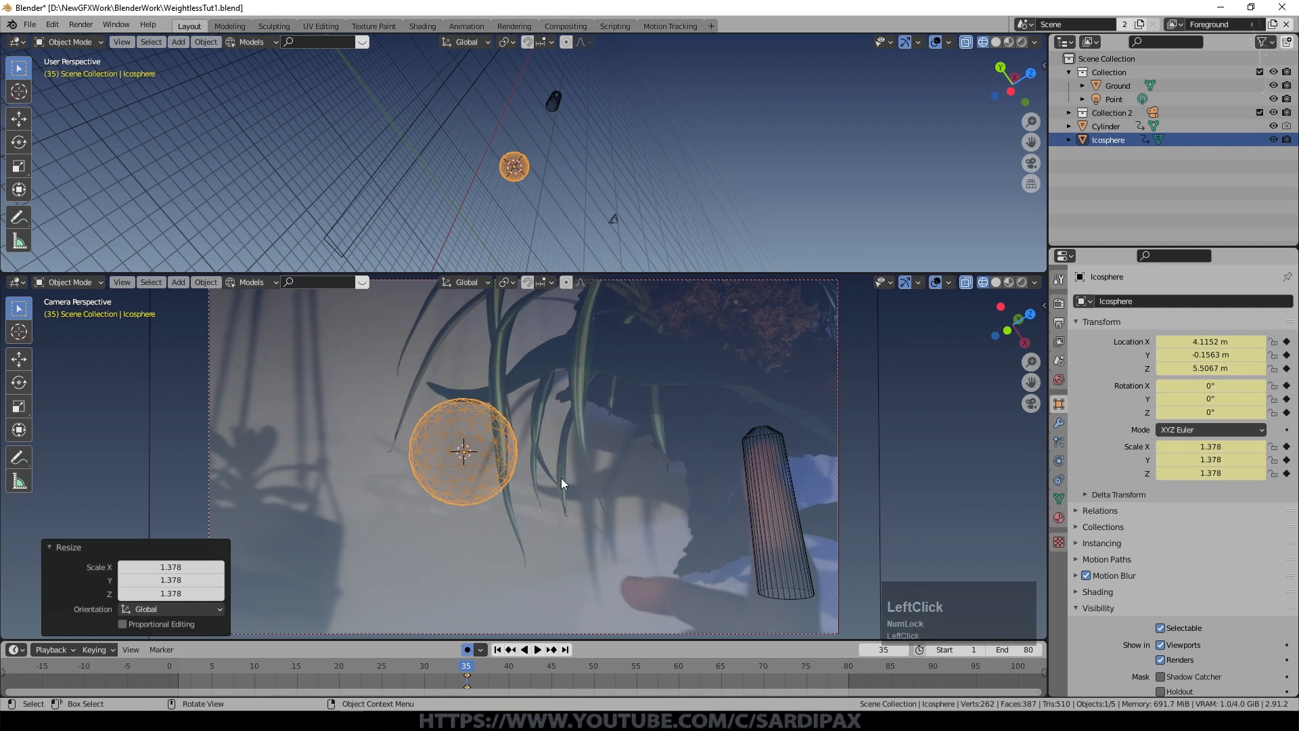
key("ctrl+a")
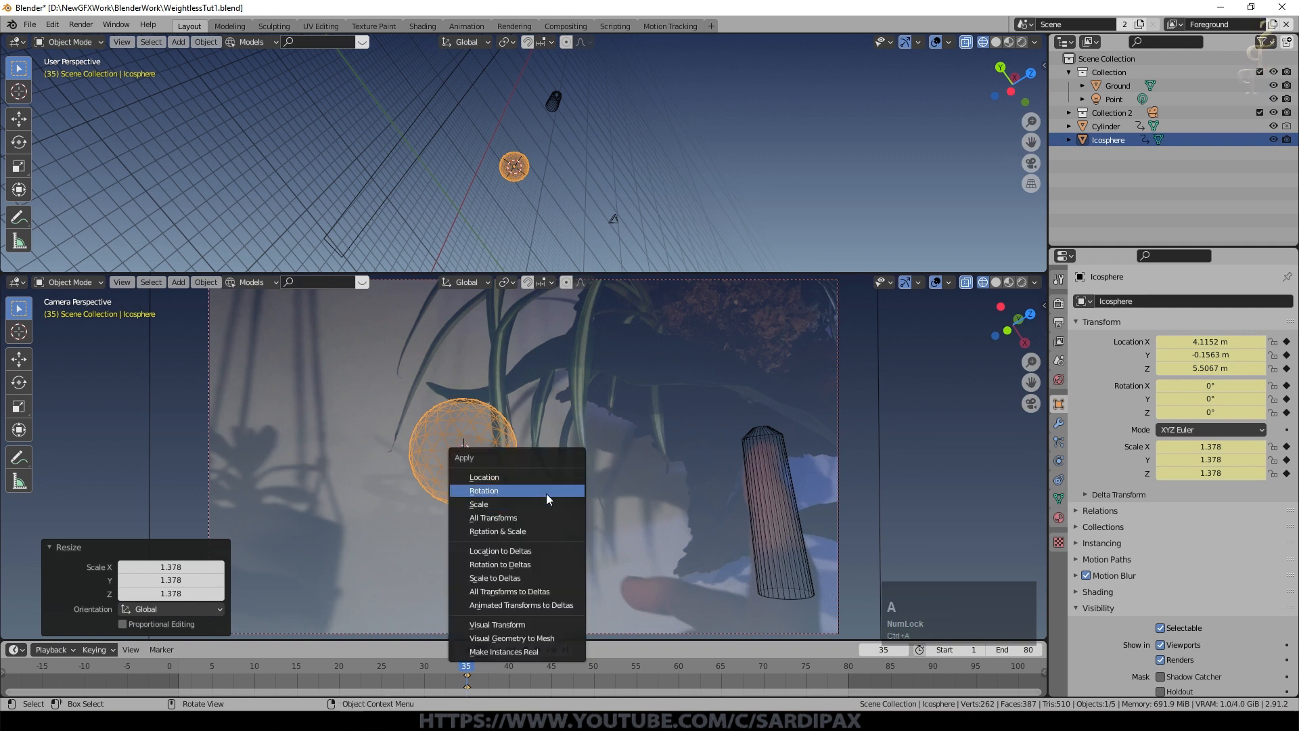
left_click(545, 503)
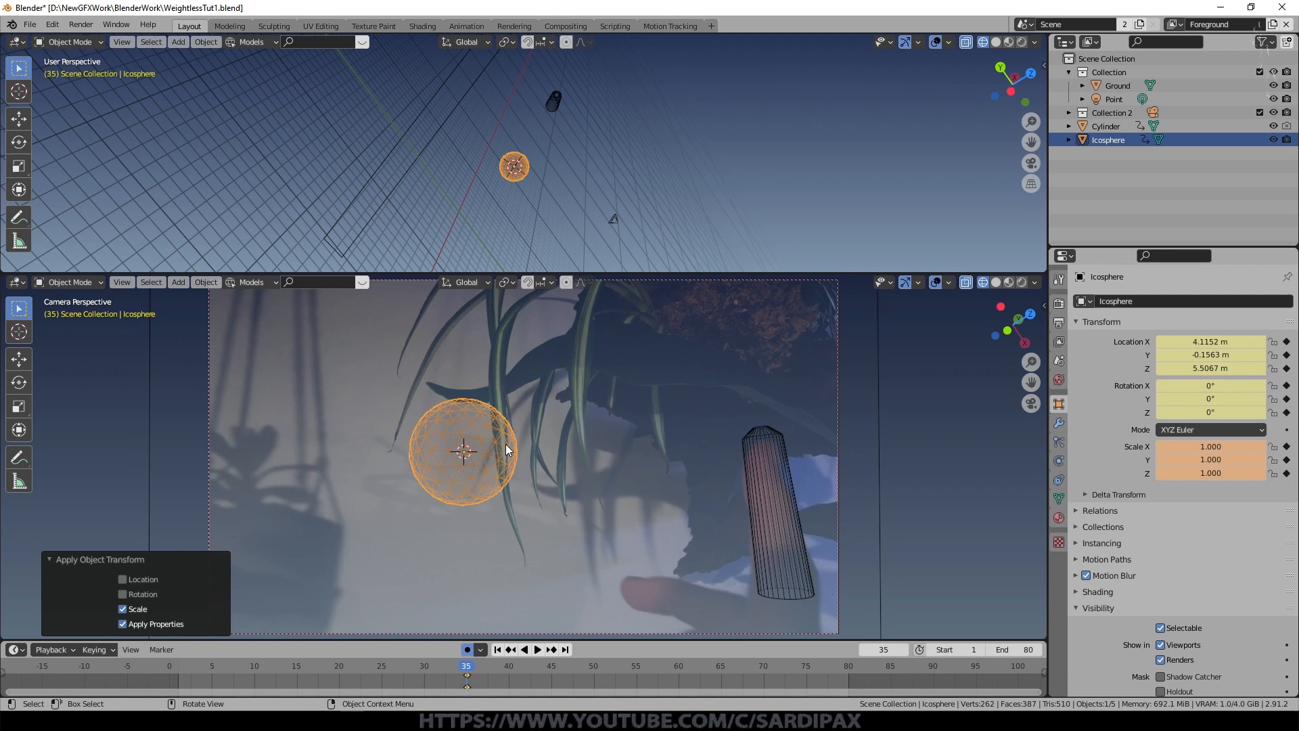
- Try to move the Icosphere over the Cylinder's tip at frame 63, then return to frame 35
left_click(537, 650)
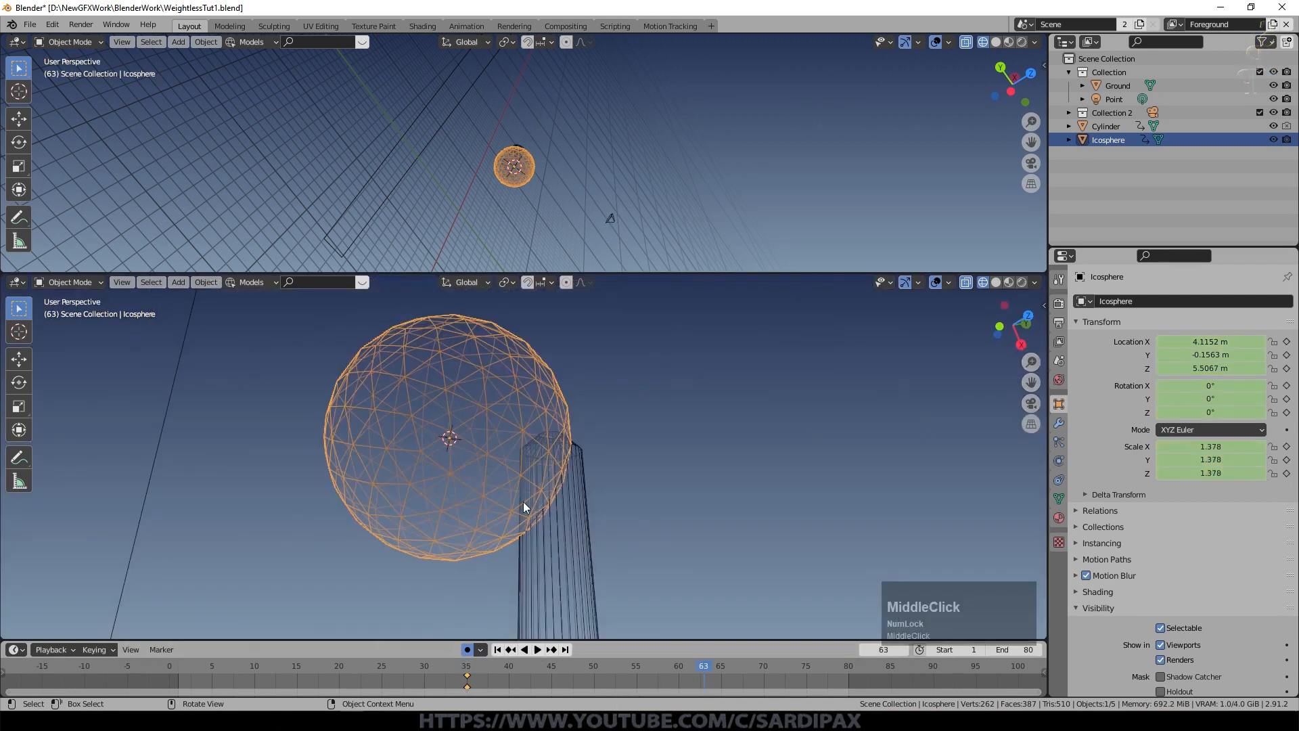
key("g")
left_click(595, 609)
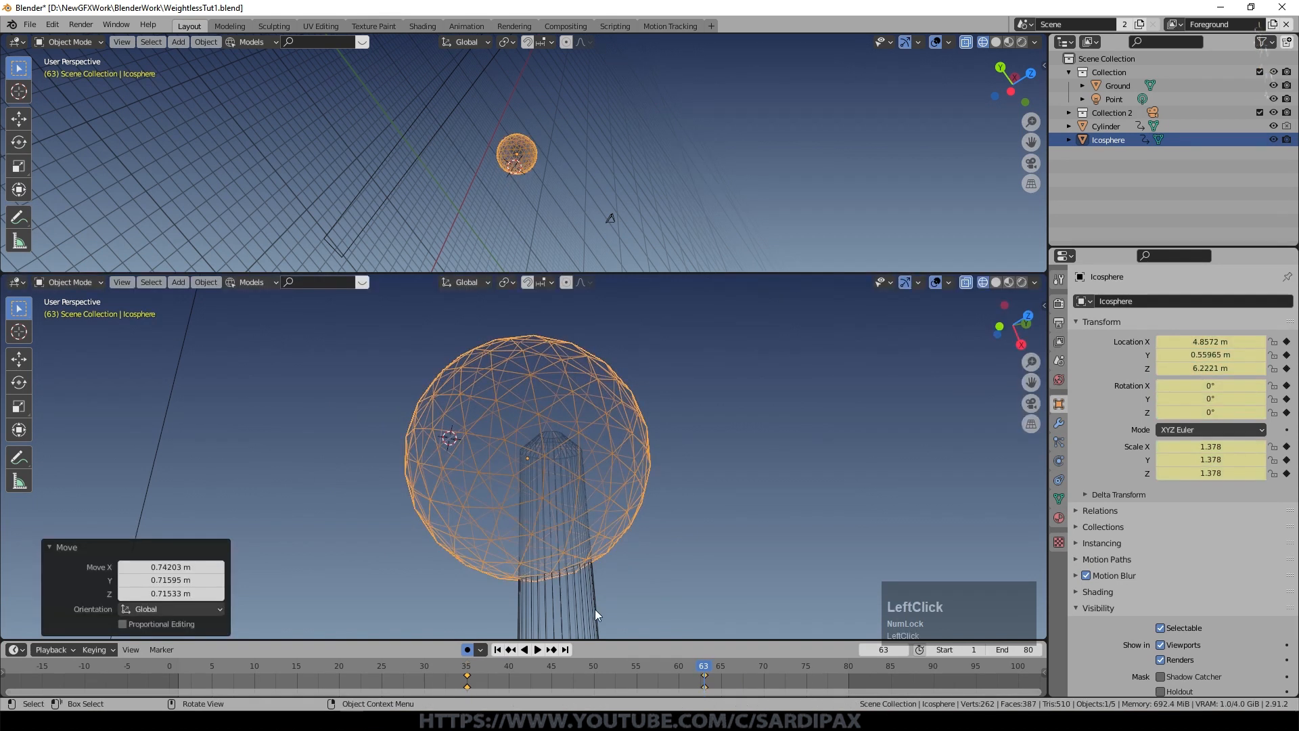
key("KP_0")
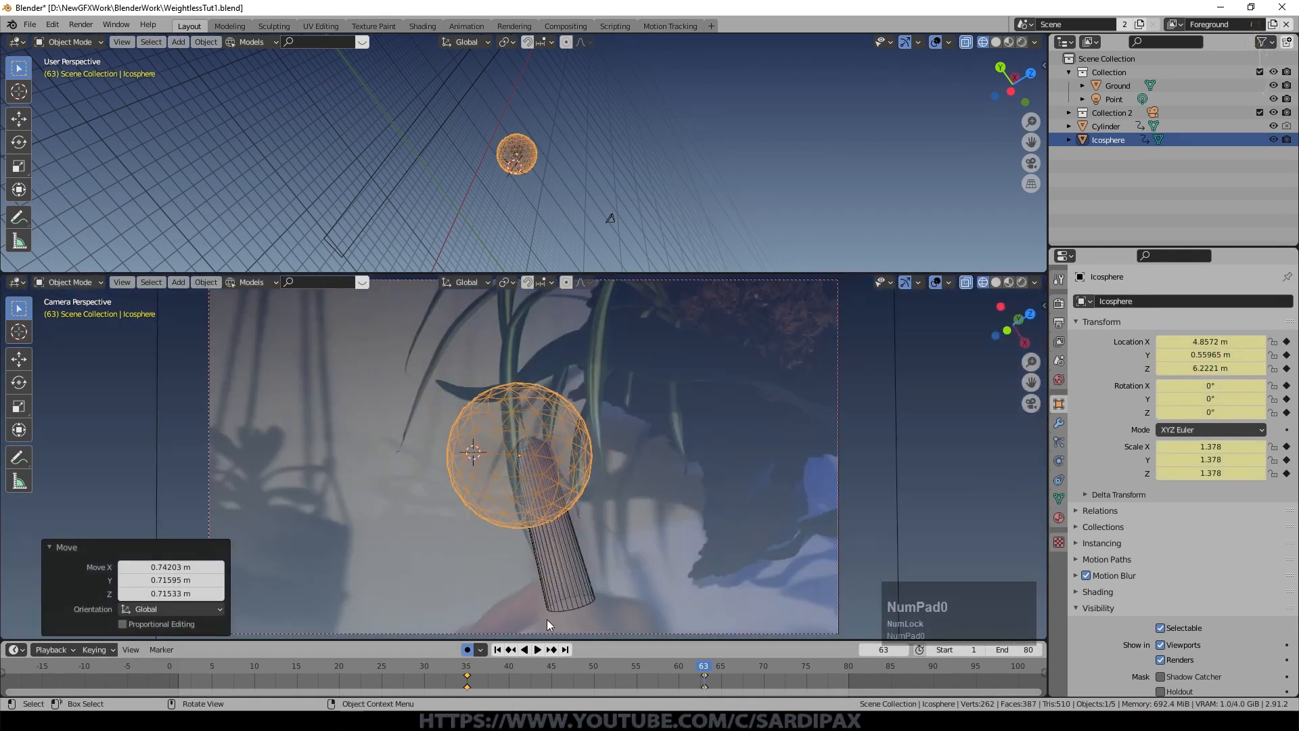
left_click(511, 650)
- Enlarge the Icosphere to a scale of about 1.8 at frame 35 and apply its scale
key("s")
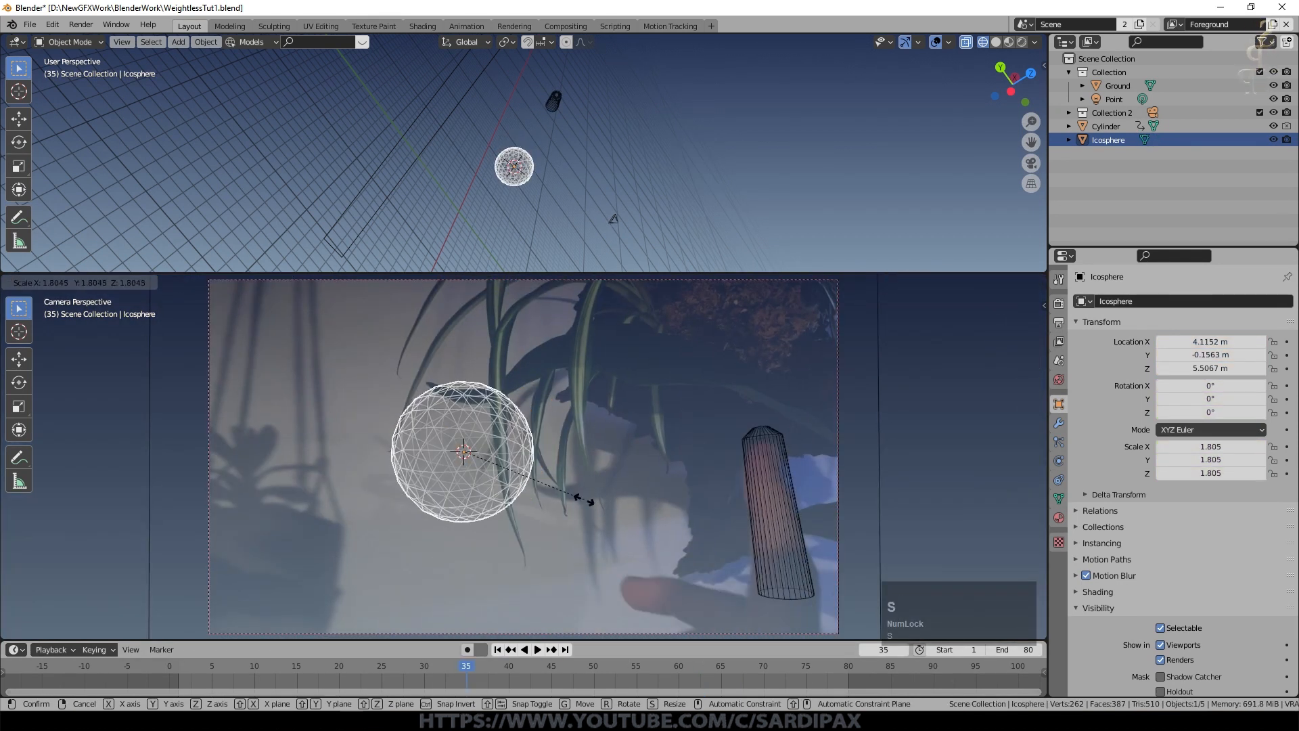
left_click(587, 488)
key("ctrl+a")
left_click(470, 461)
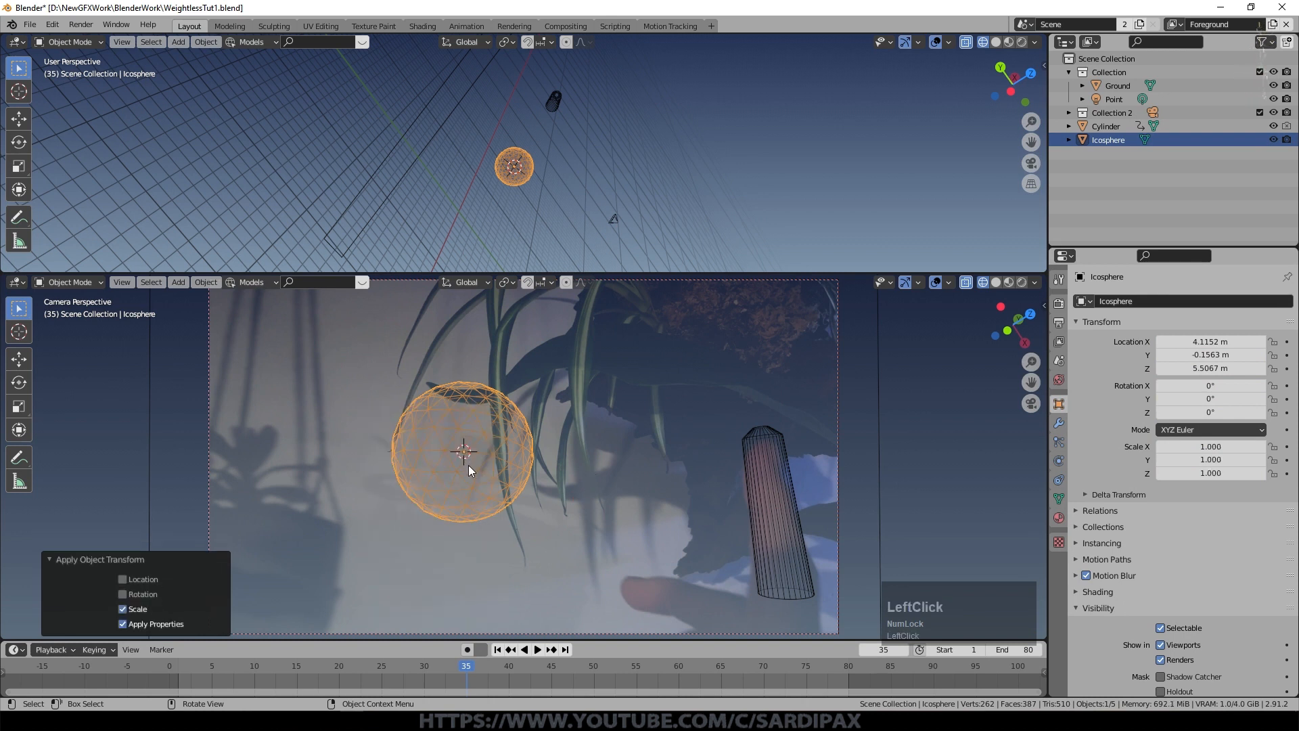
- Play the animation to check the Icosphere against the Cylinder's movement and save the file
left_click_drag(467, 666, 423, 666)
key("space")
key("ctrl+s")
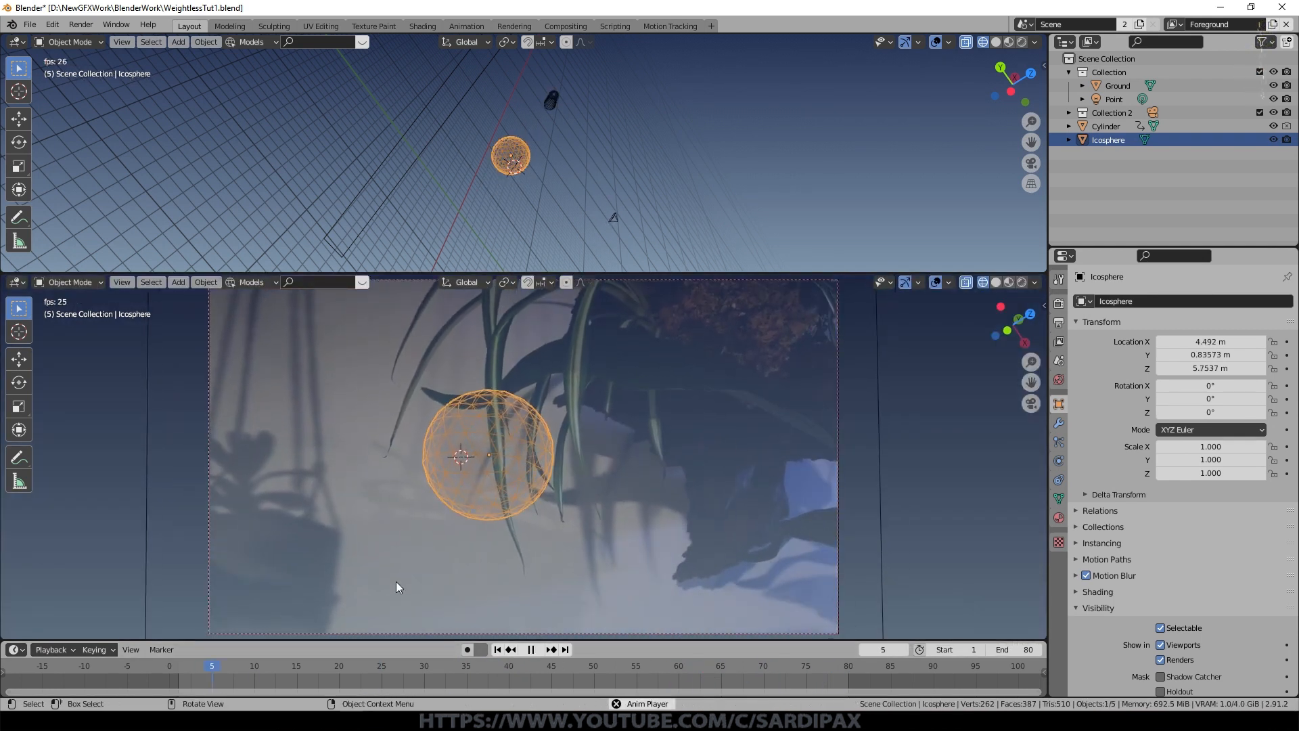
- Apply the Quick Liquid effect to the Icosphere
left_click(213, 283)
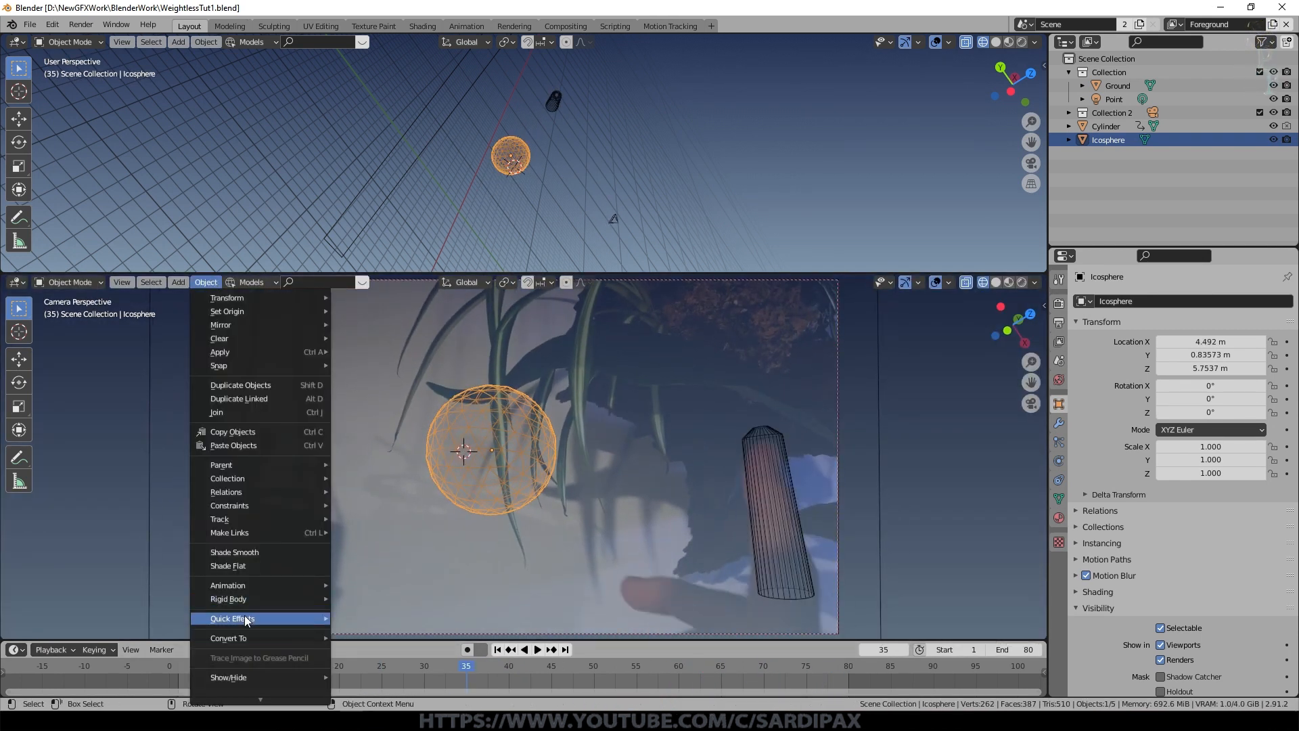
mouse_move(274, 617)
left_click(384, 660)
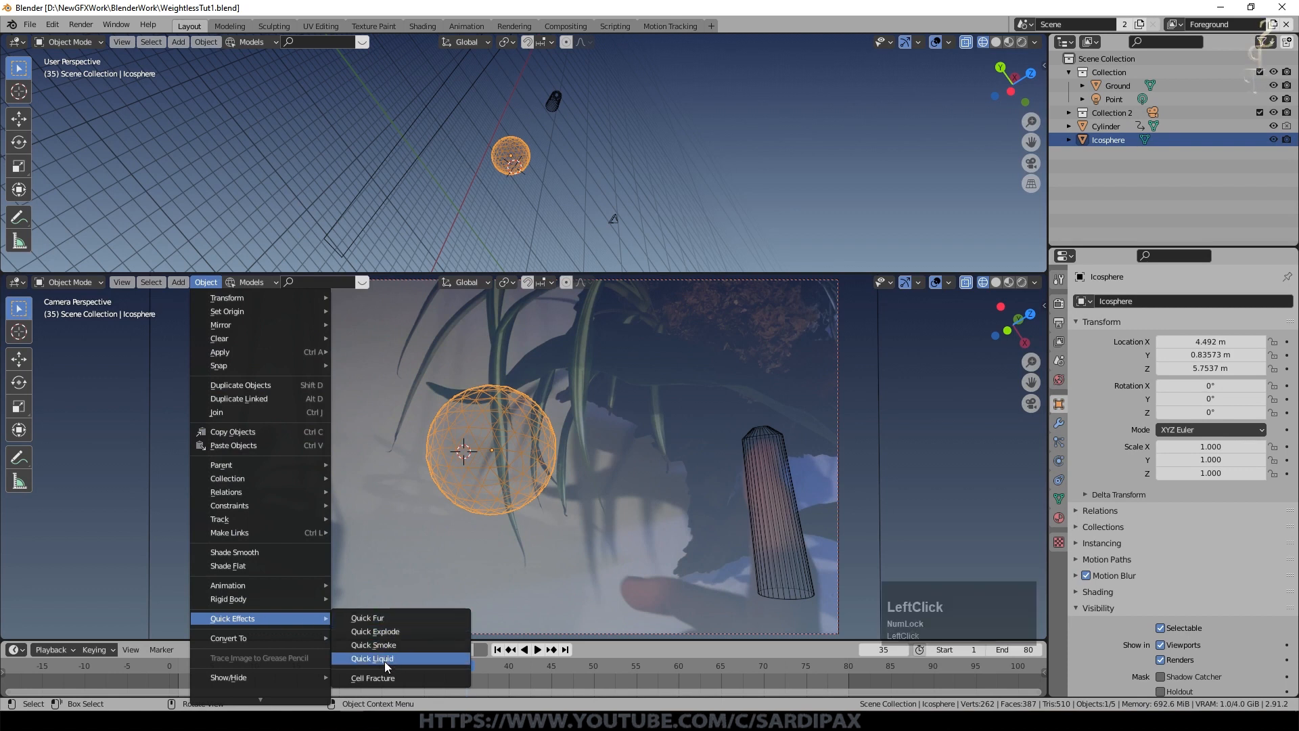
- Rotate the Liquid Domain about 33.4° around its local Y axis and move it up by about 1.39 m around the Icosphere
key("r")
key("y")
key("y")
left_click(617, 584)
key("g")
left_click(632, 497)
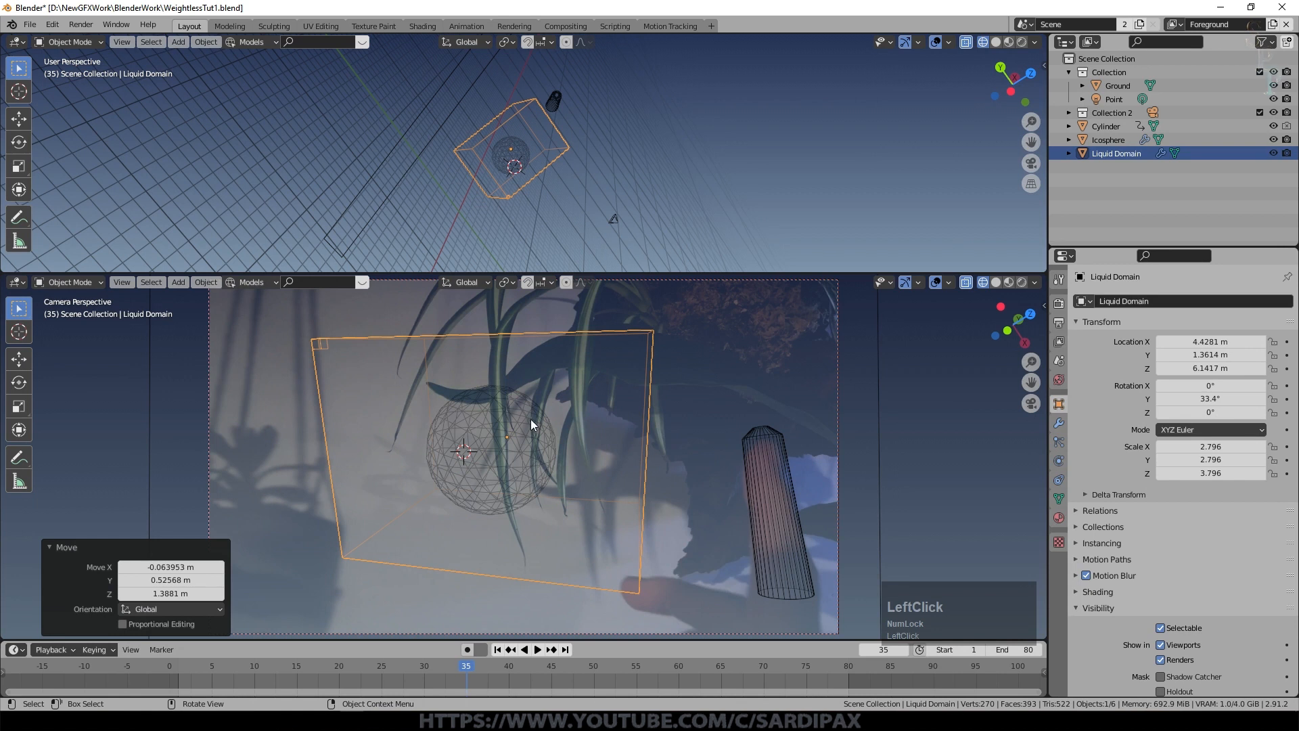
- Examine the Icosphere's fluid physics settings and its available fluid types
middle_click(580, 473)
scroll(566, 433, "down", 2)
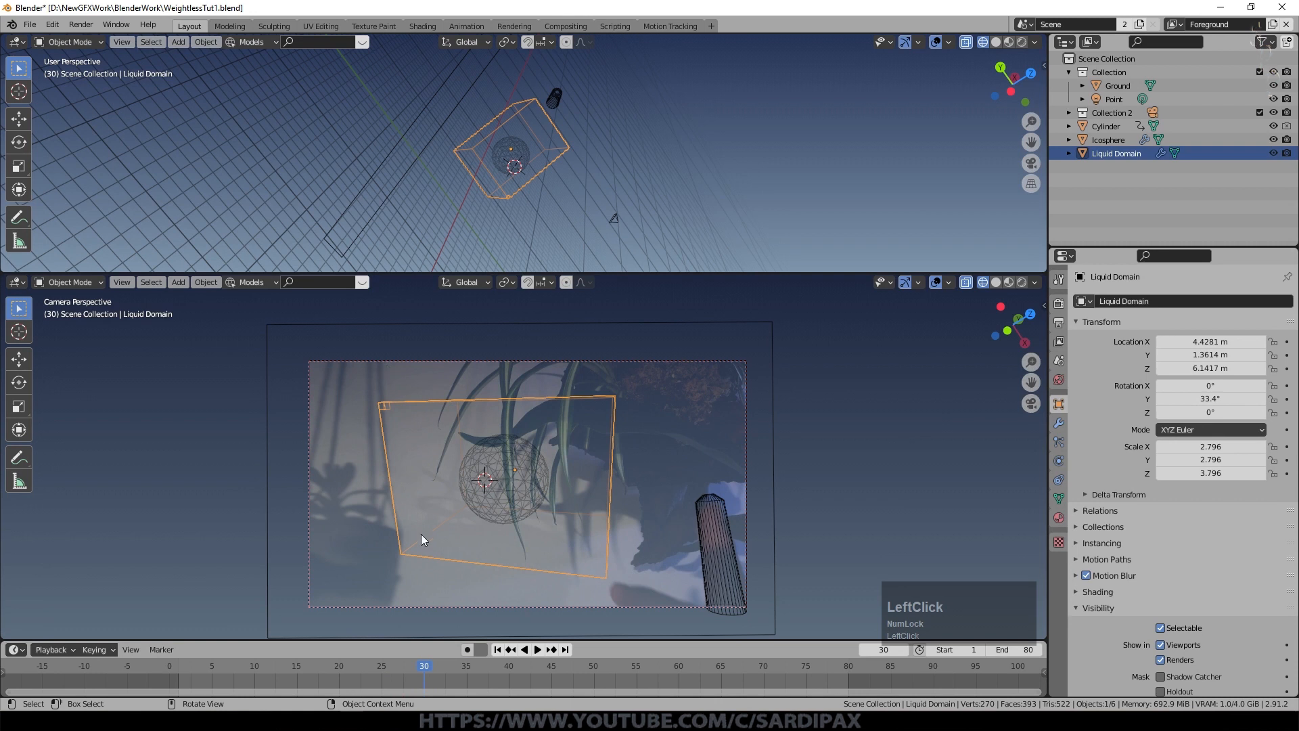
middle_click_drag(762, 429, 724, 478)
left_click(474, 502)
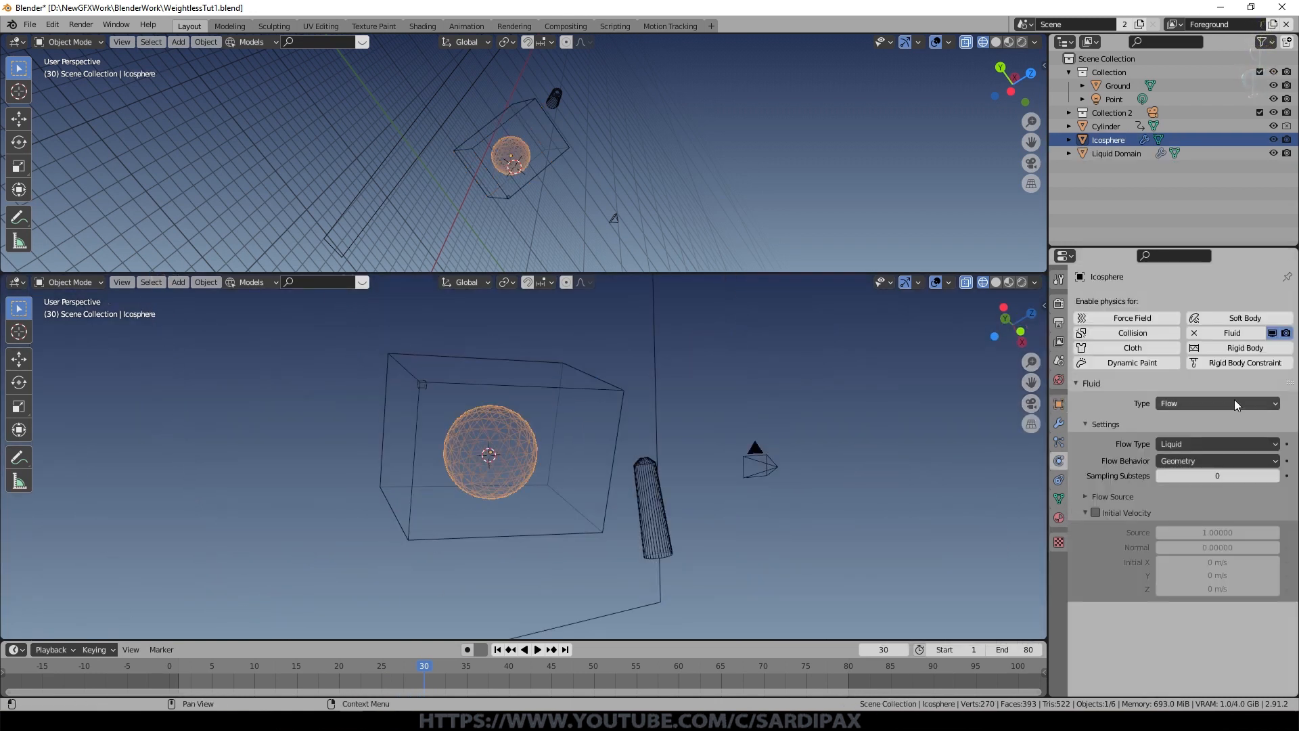
left_click(1235, 403)
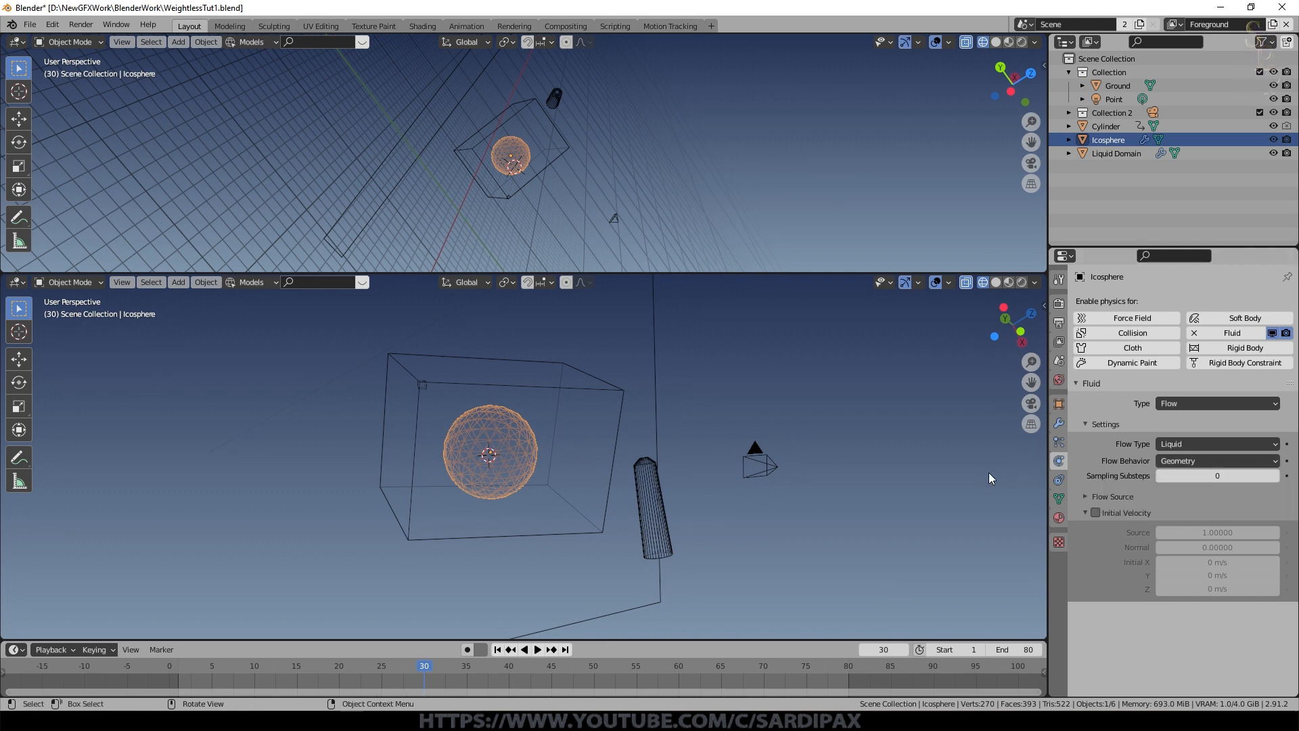
- Set the gravity field weight of the Liquid Domain's fluid simulation to 0
left_click(616, 450)
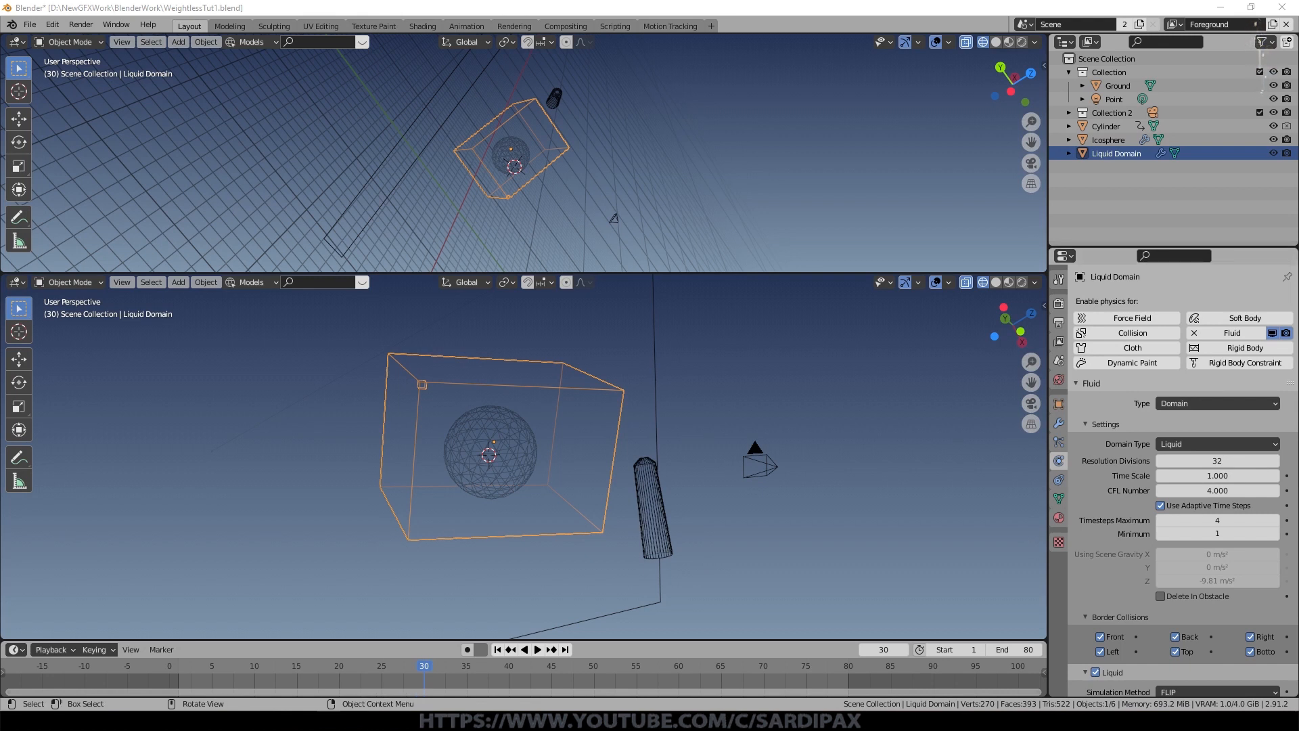
scroll(650, 508, "down", 2)
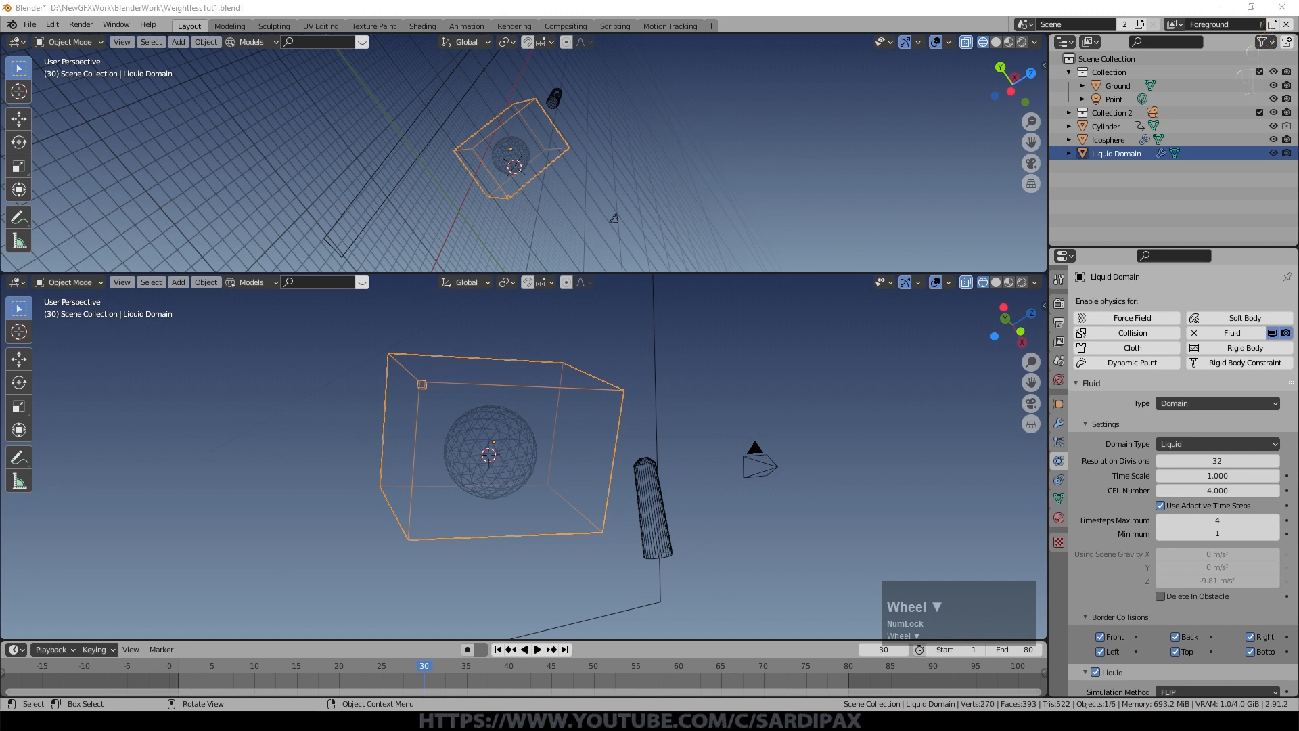
scroll(1180, 544, "down", 15)
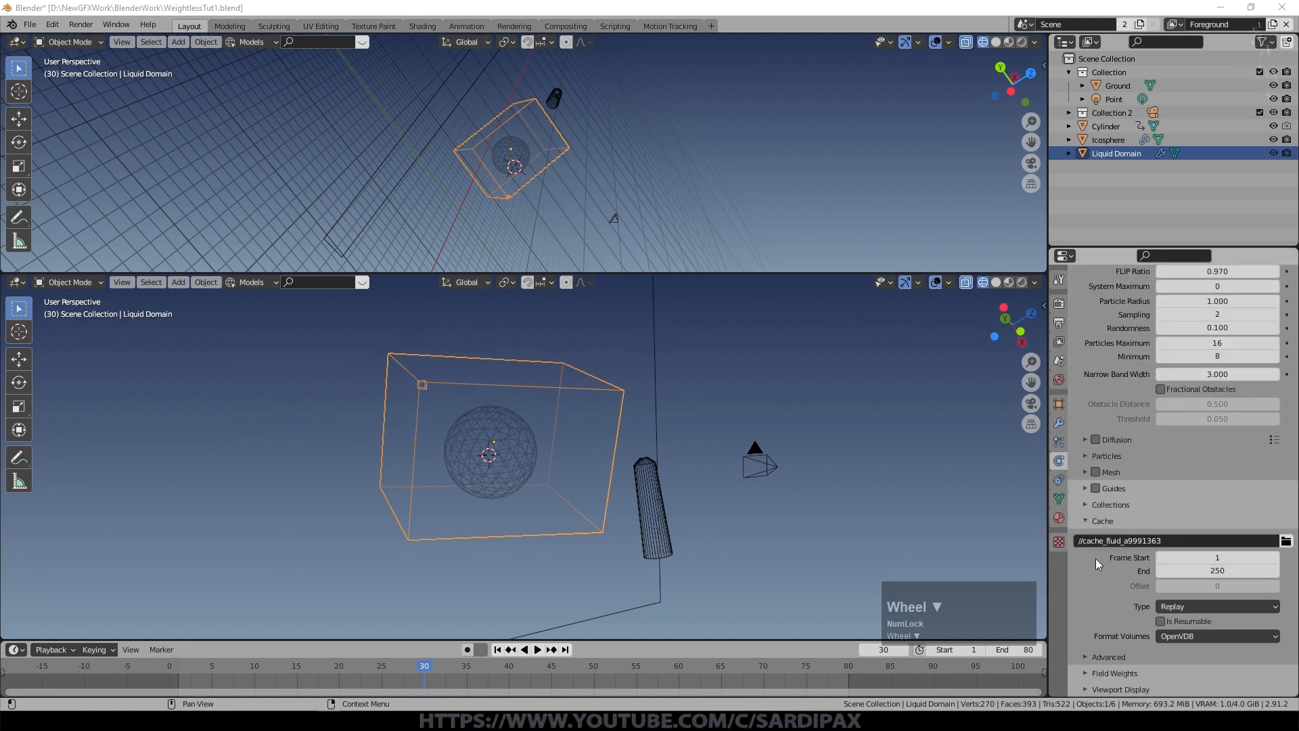
left_click(1086, 674)
scroll(1155, 612, "down", 8)
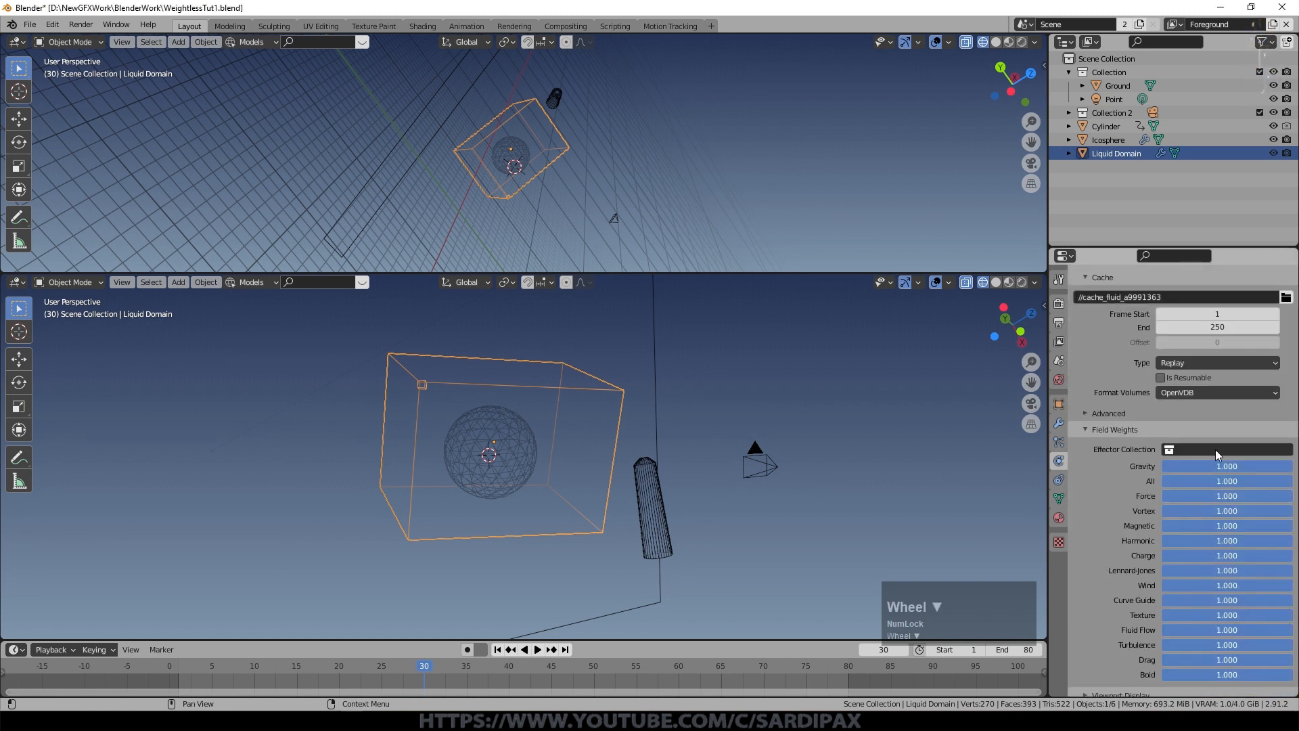
left_click(1208, 467)
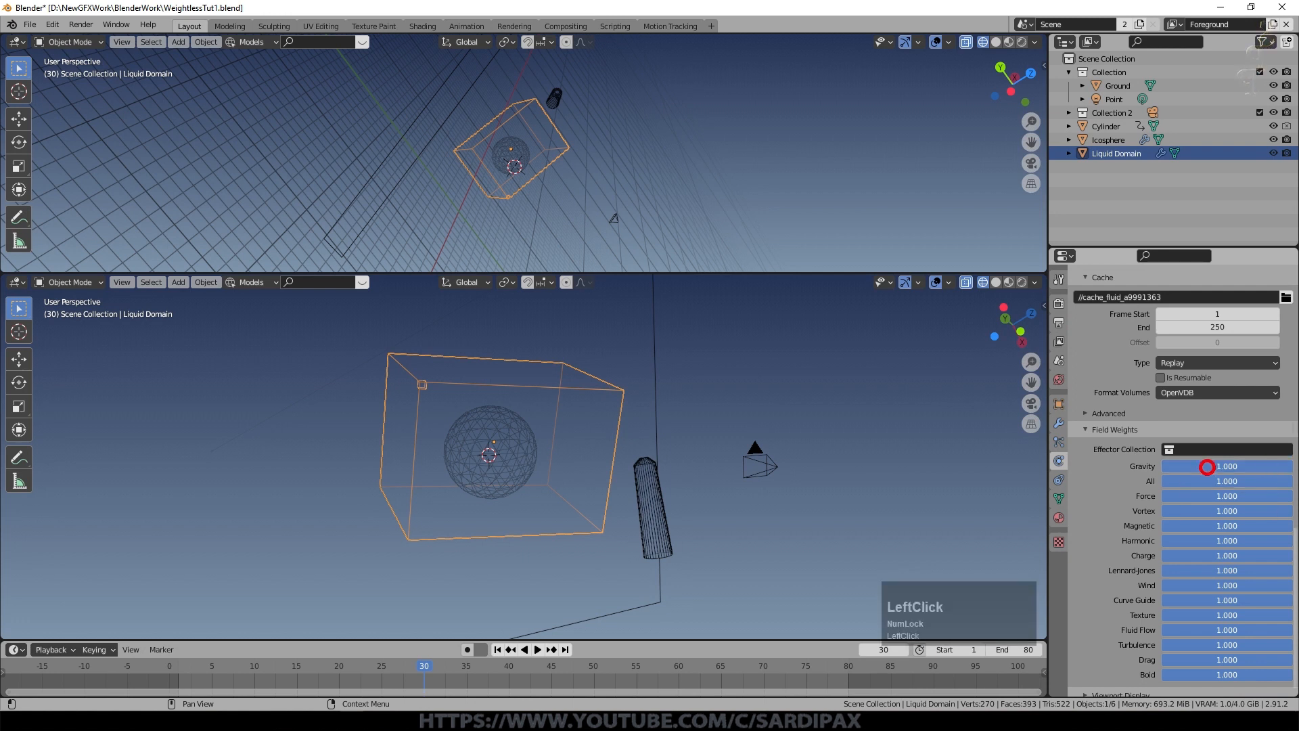
type("0")
key("Return")
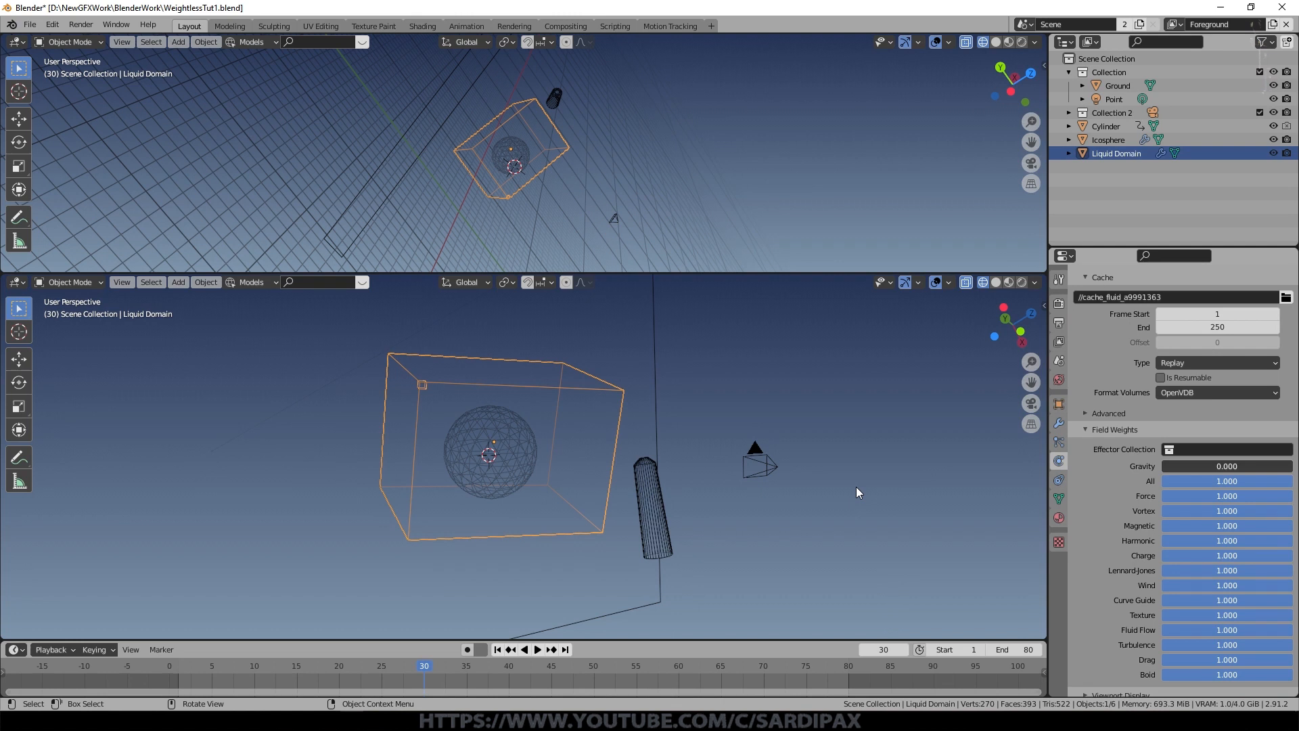
- Return to the first frame, view the liquid domain through the camera and play the simulation
left_click(498, 650)
scroll(583, 541, "up", 5)
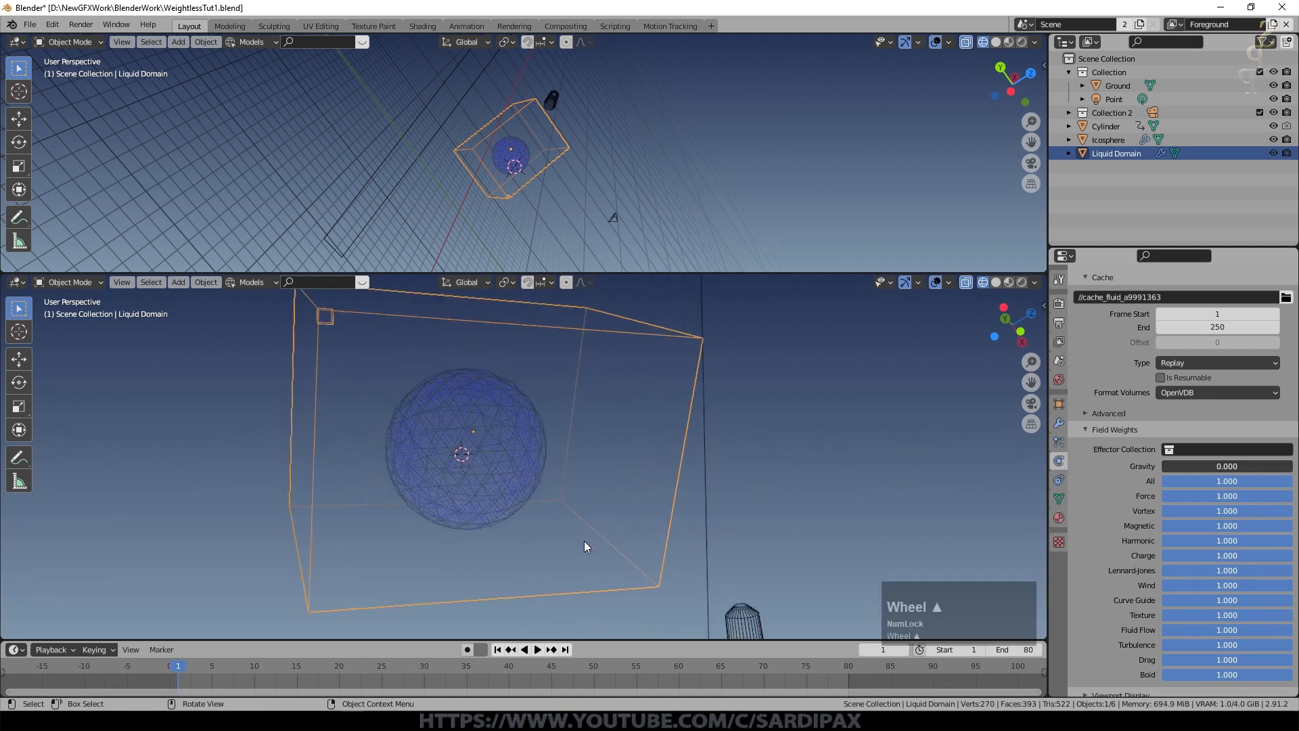
key("KP_0")
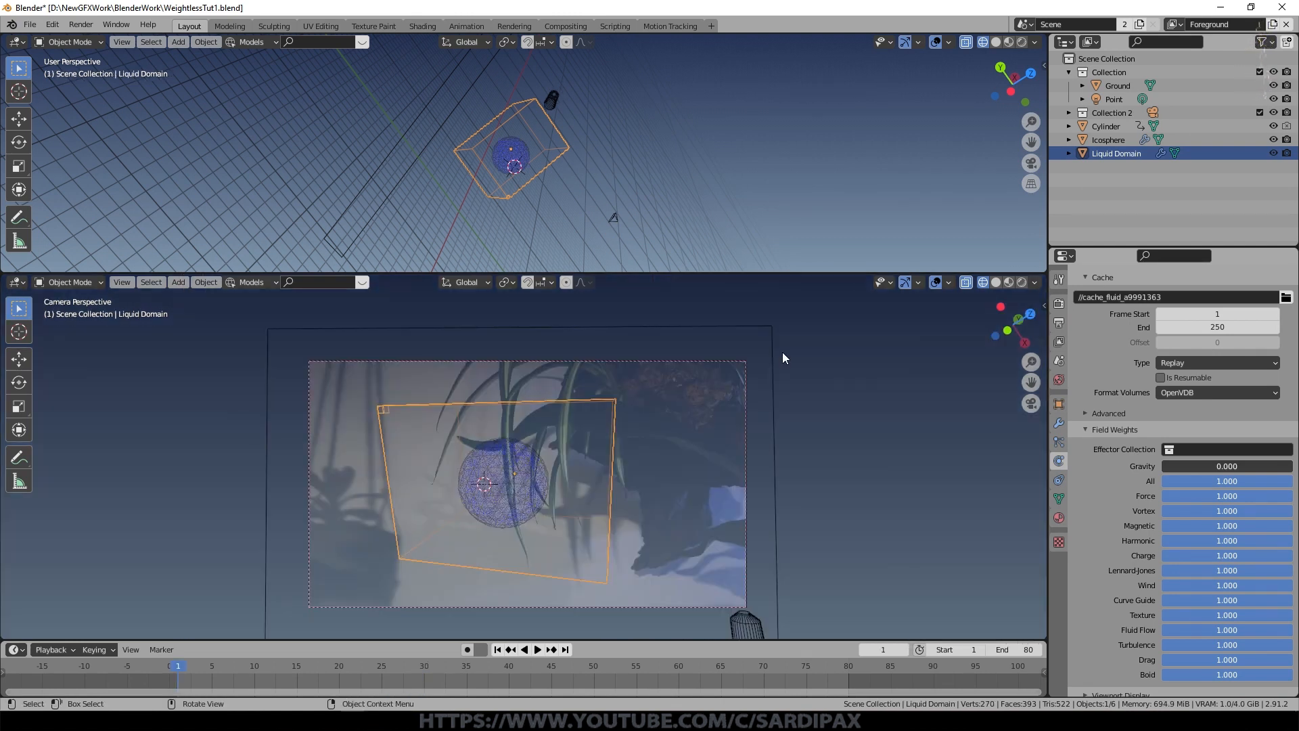
key("Num_Lock")
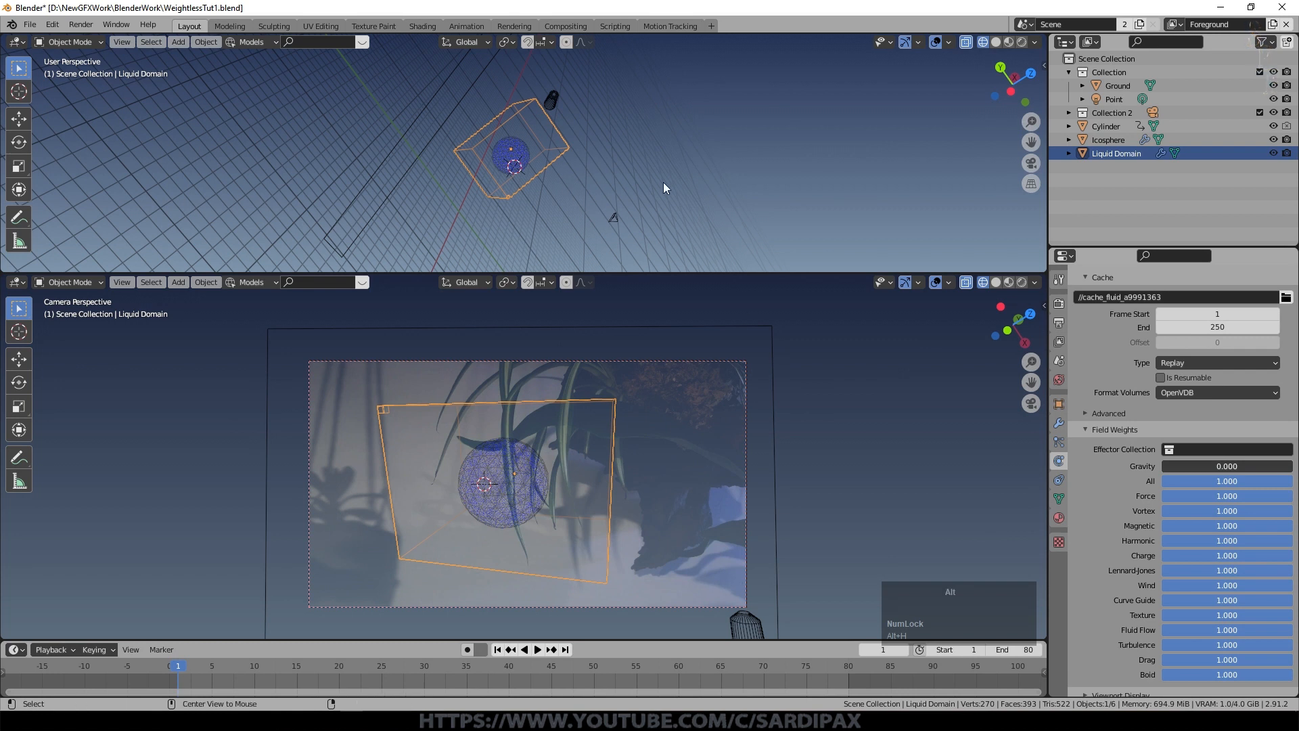
scroll(416, 382, "up", 5)
scroll(365, 467, "up", 3)
scroll(689, 498, "down", 5)
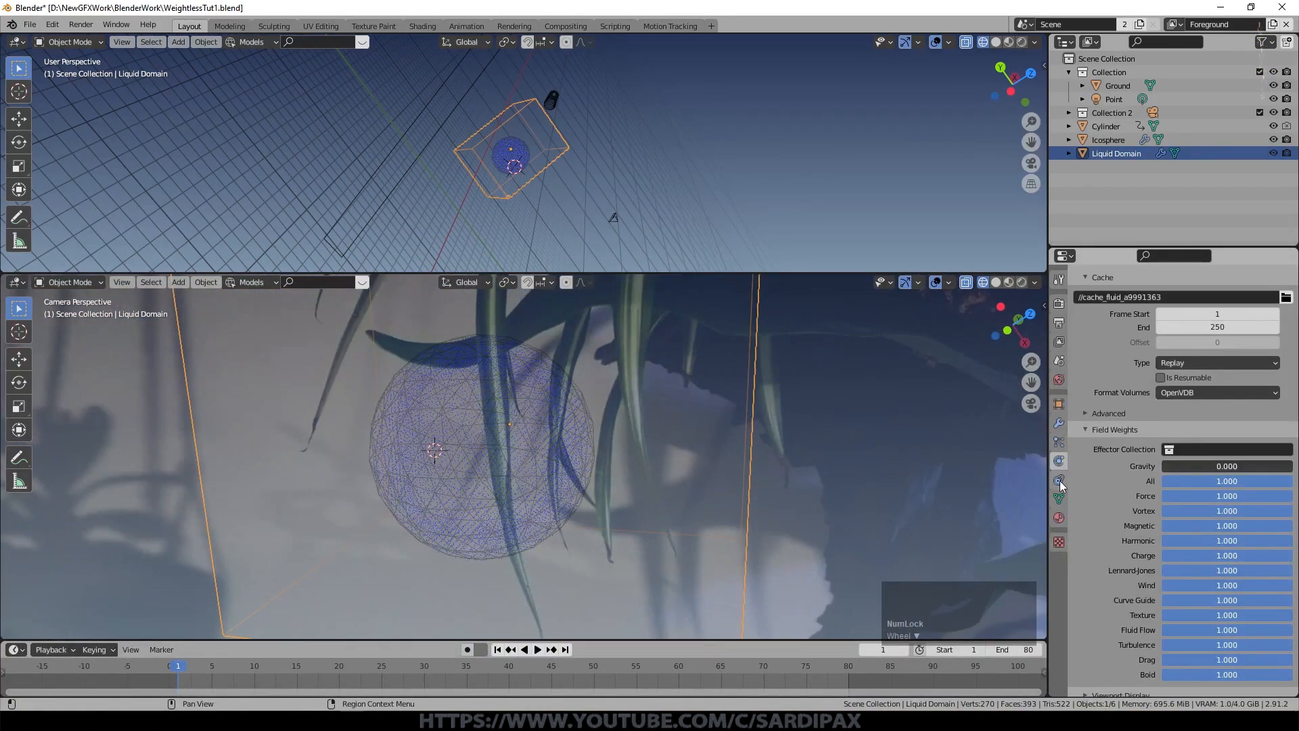
scroll(1060, 480, "up", 10)
scroll(531, 459, "down", 4)
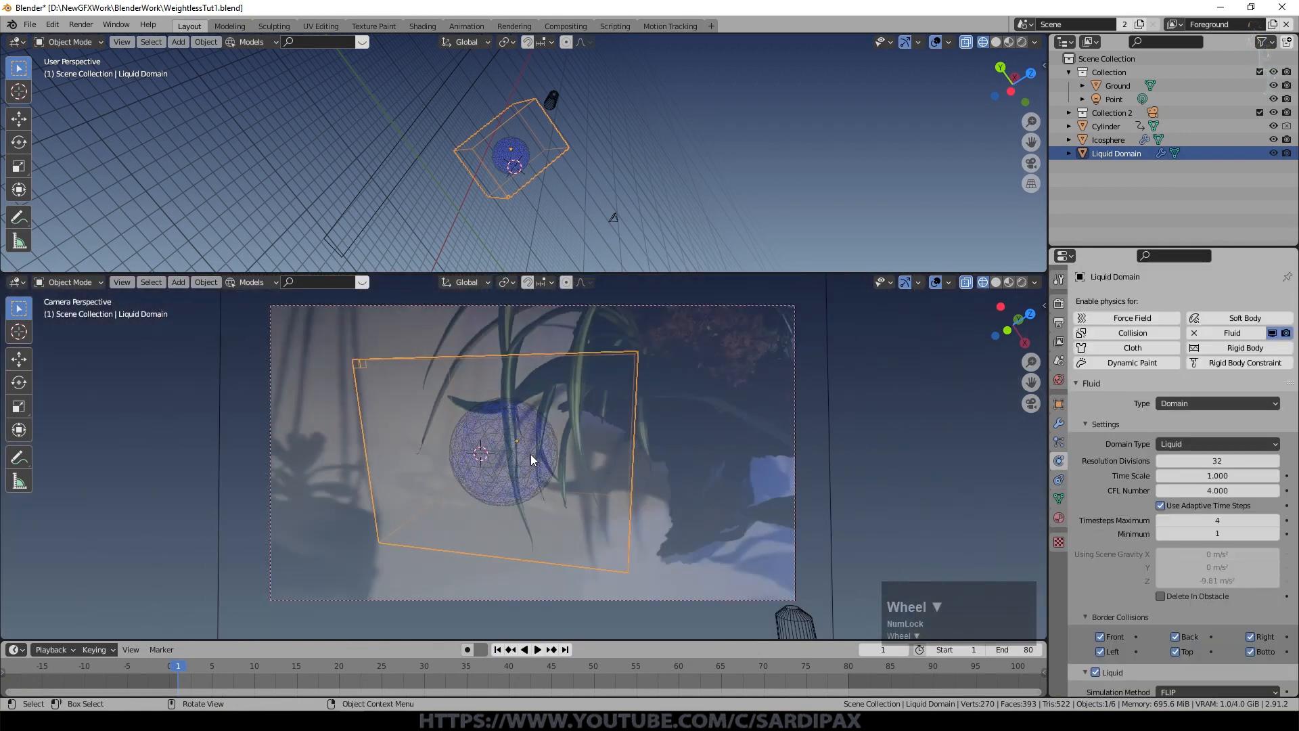
key("space")
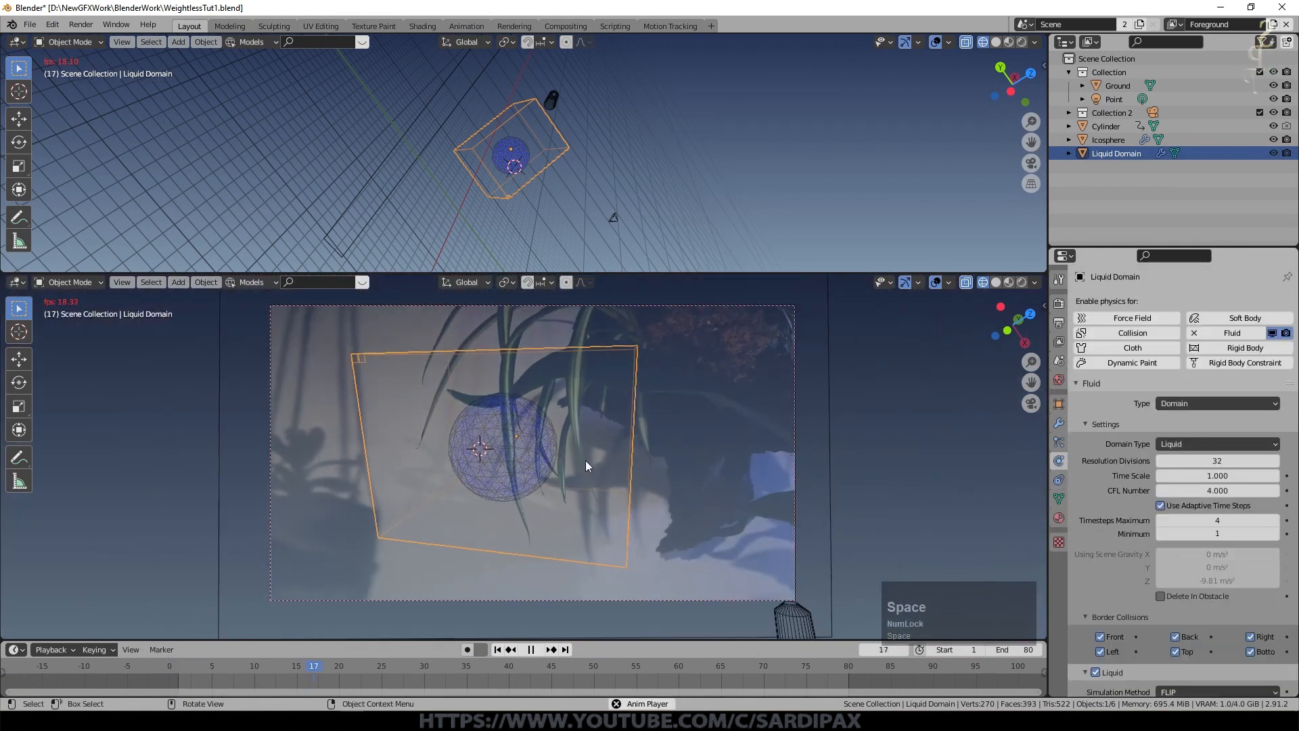
- Set the liquid domain's gravity field weight to 0.311 and its resolution divisions to 30
scroll(1207, 490, "down", 15)
left_click_drag(1203, 462, 1182, 462)
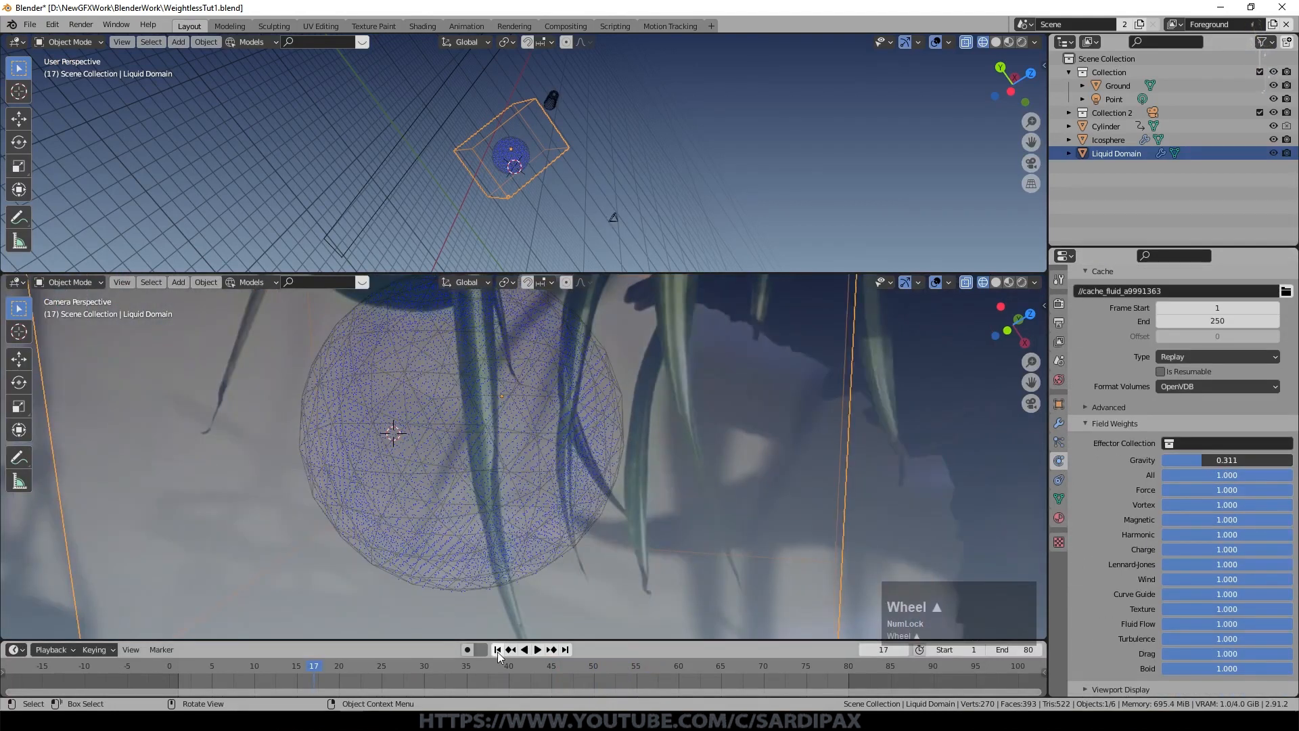
left_click(497, 650)
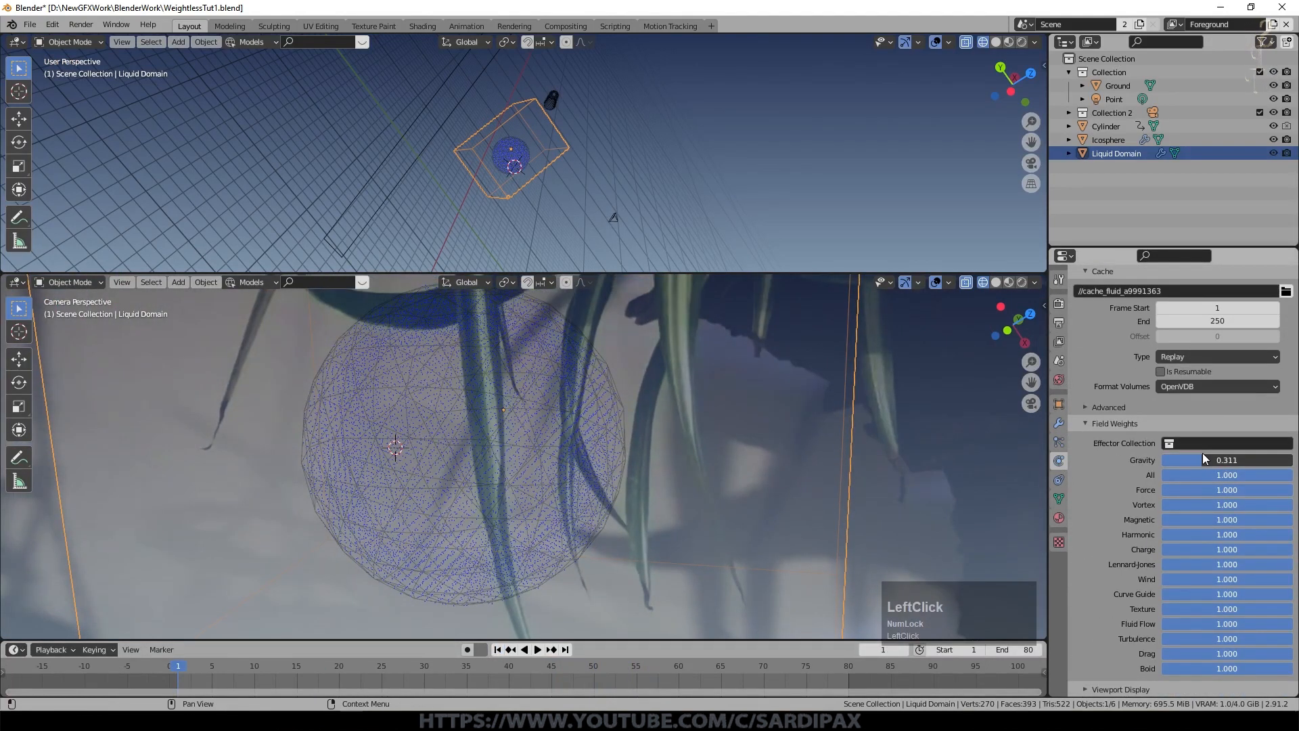
scroll(1198, 416, "up", 3)
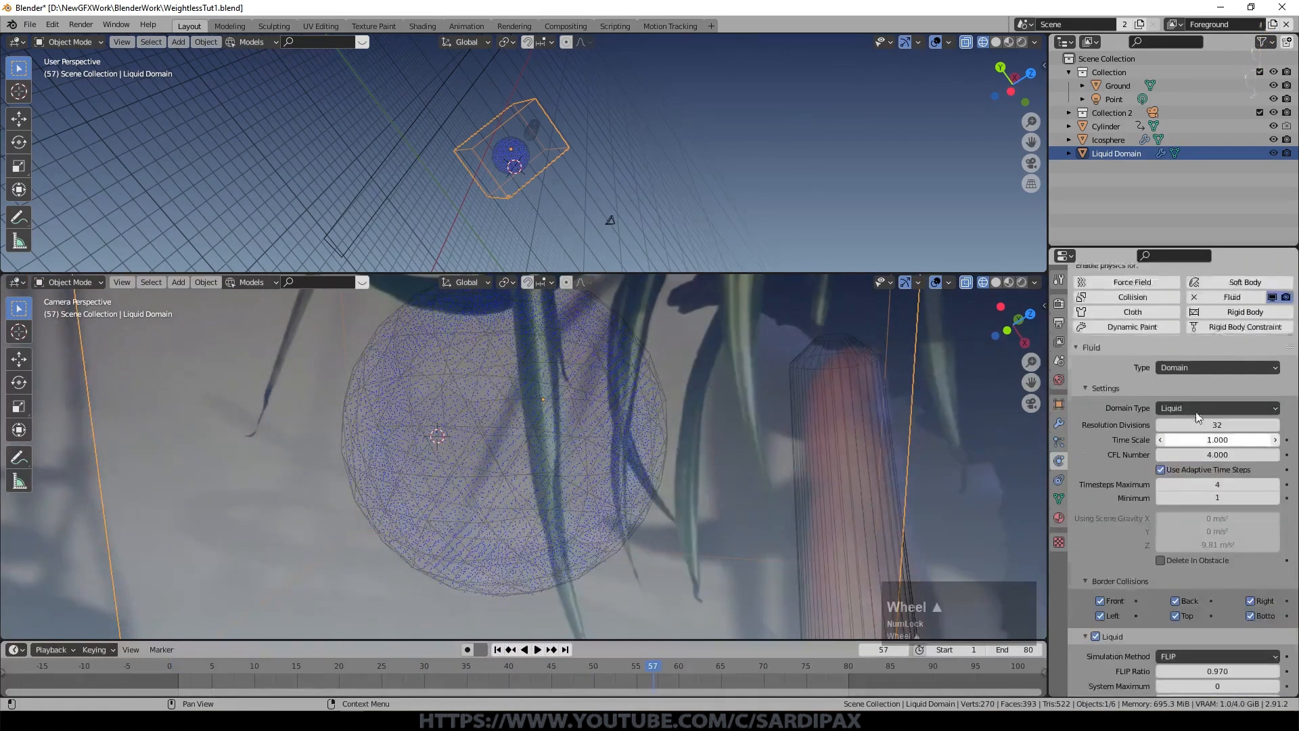
scroll(1198, 416, "up", 2)
left_click_drag(1218, 461, 1227, 460)
left_click(1160, 460)
left_click(1160, 460)
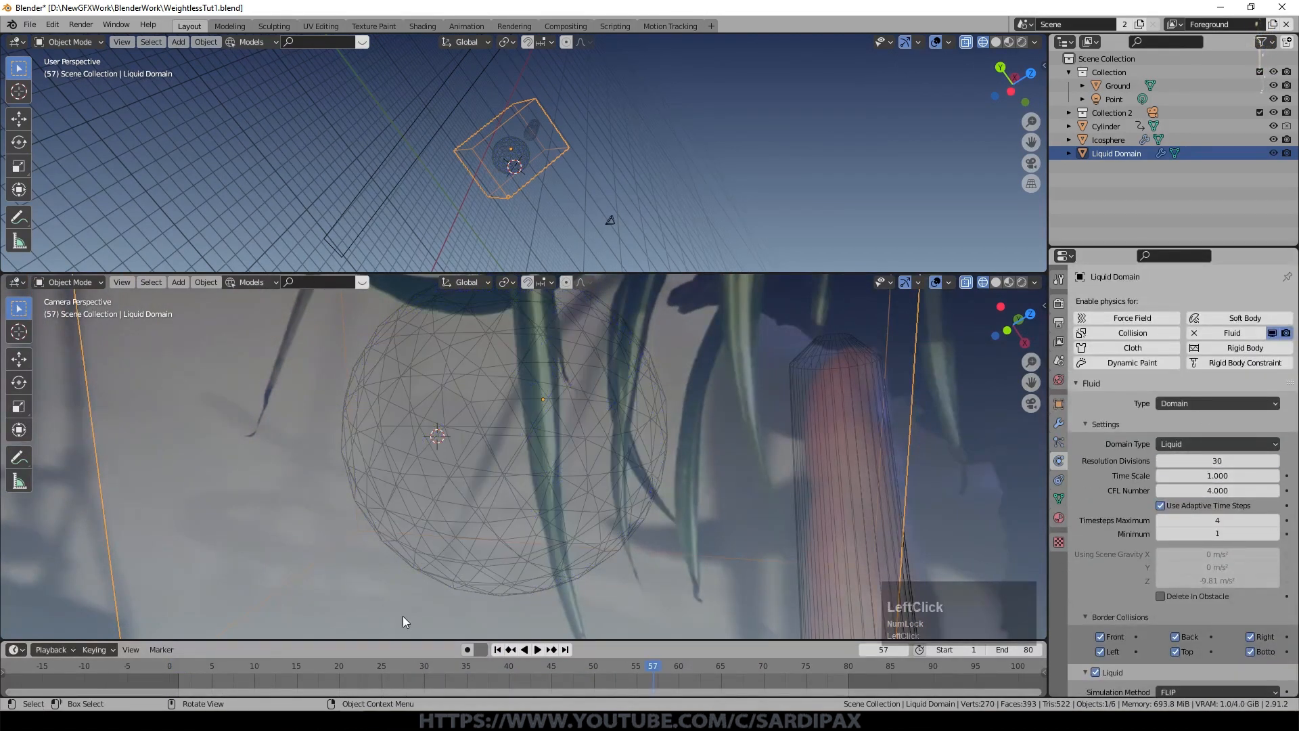
- Play the liquid simulation from the first frame with the changed gravity to check how the liquid moves
left_click(498, 649)
key("space")
scroll(582, 520, "down", 3)
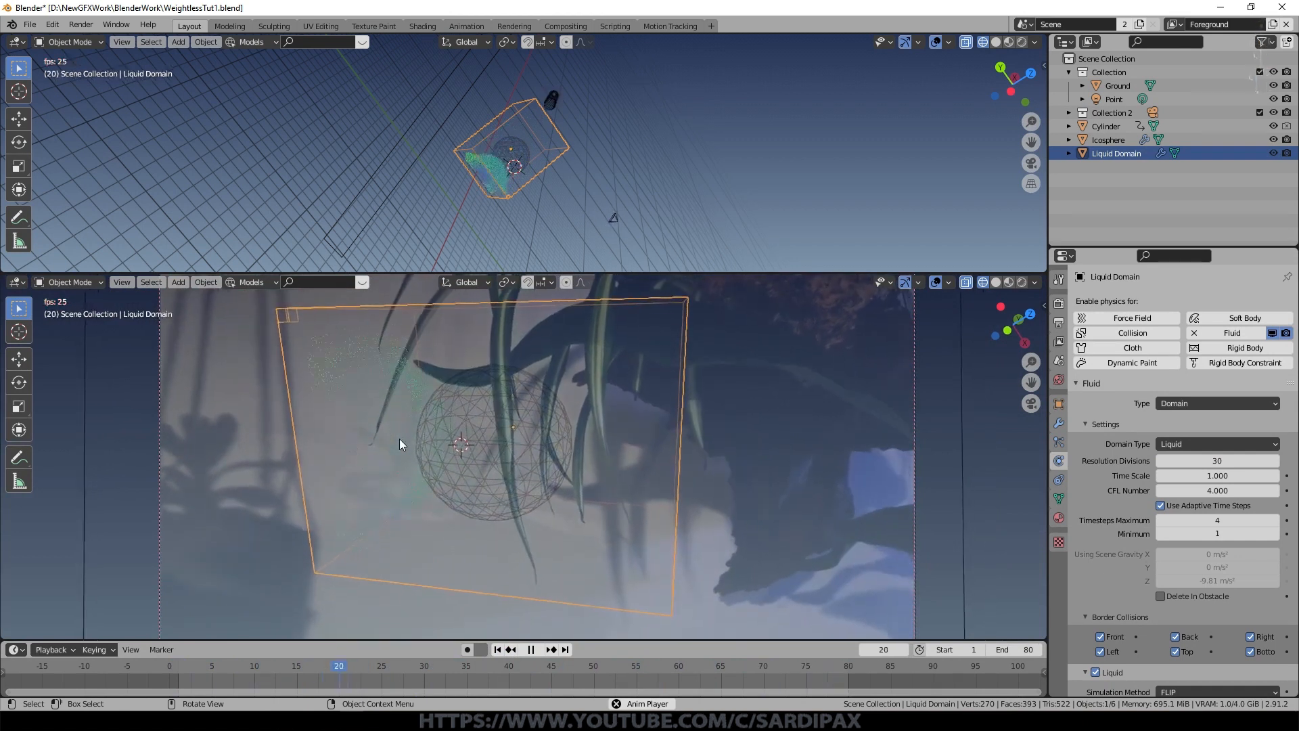
key("space")
- Set the liquid domain's gravity field weight to 0 and the cache end frame to 80
scroll(1243, 460, "down", 15)
left_click(1242, 460)
type("0")
key("Return")
scroll(1239, 415, "up", 2)
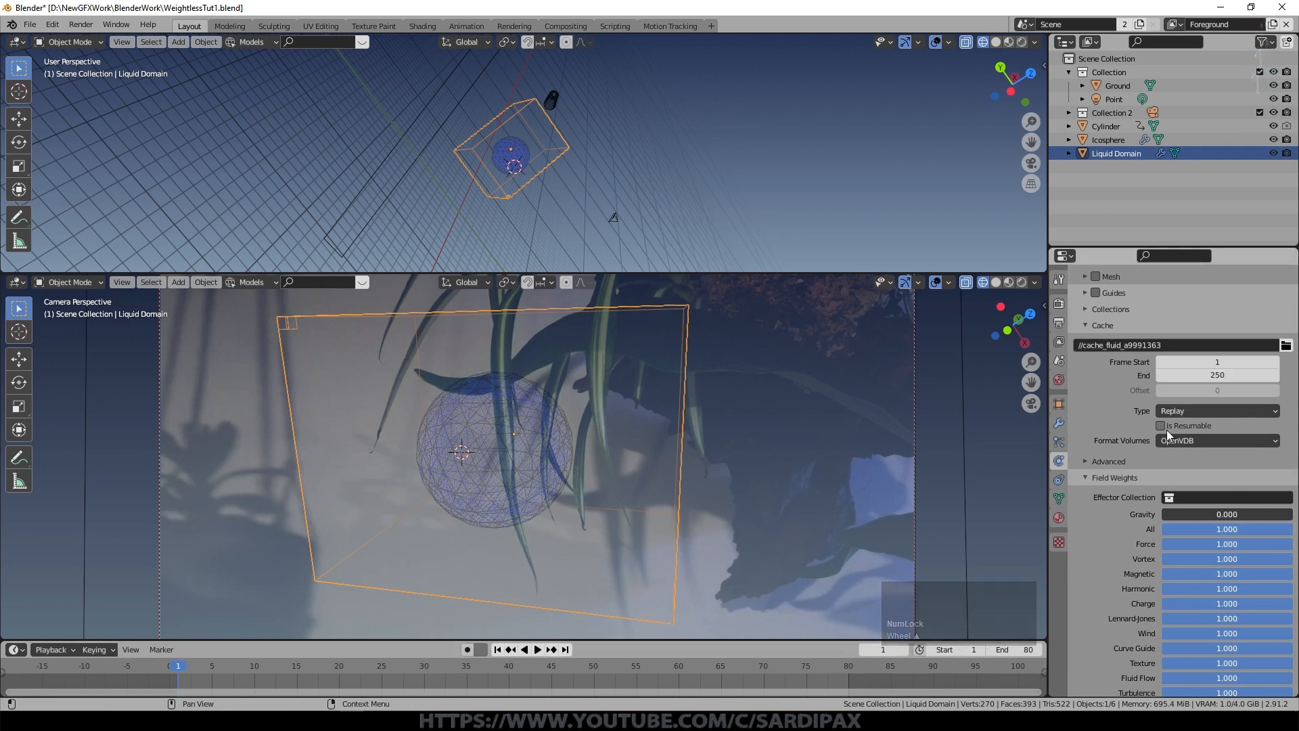
left_click(1214, 376)
type("80")
key("KP_Enter")
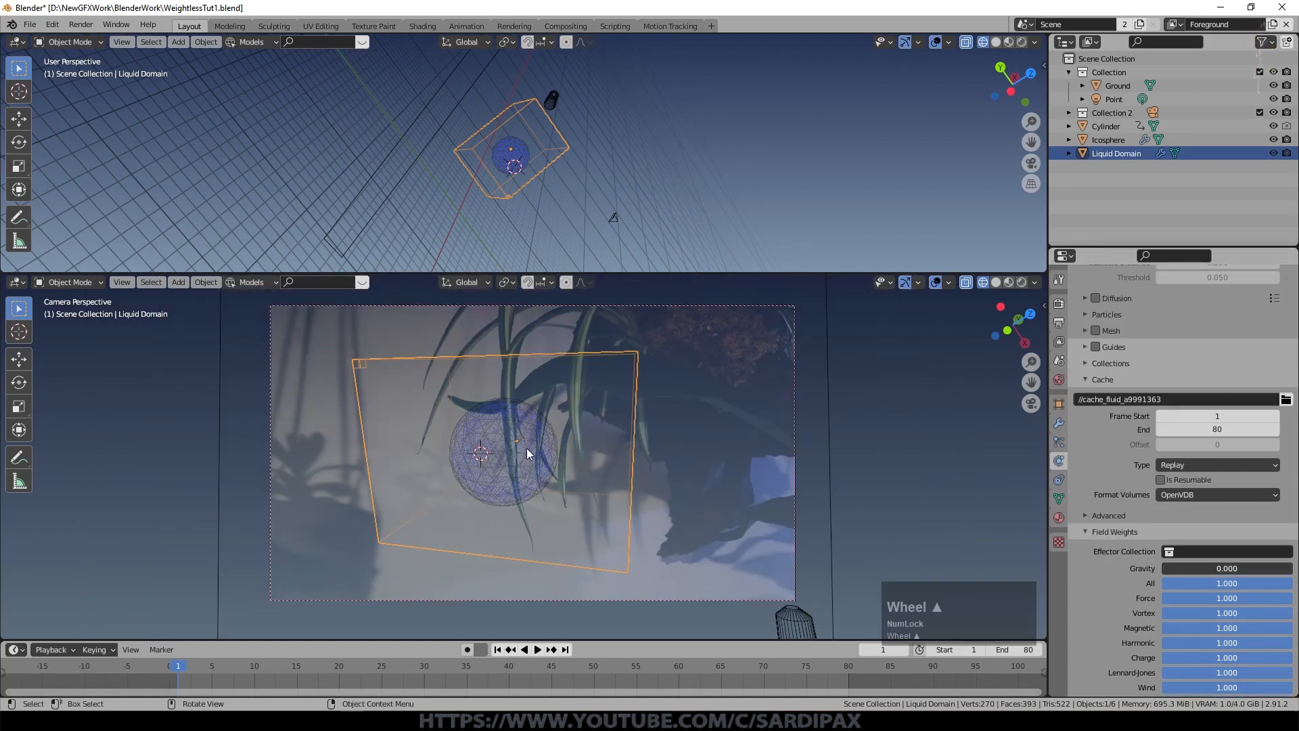
- Play the zero-gravity simulation to check the liquid's movement inside the sphere
key("space")
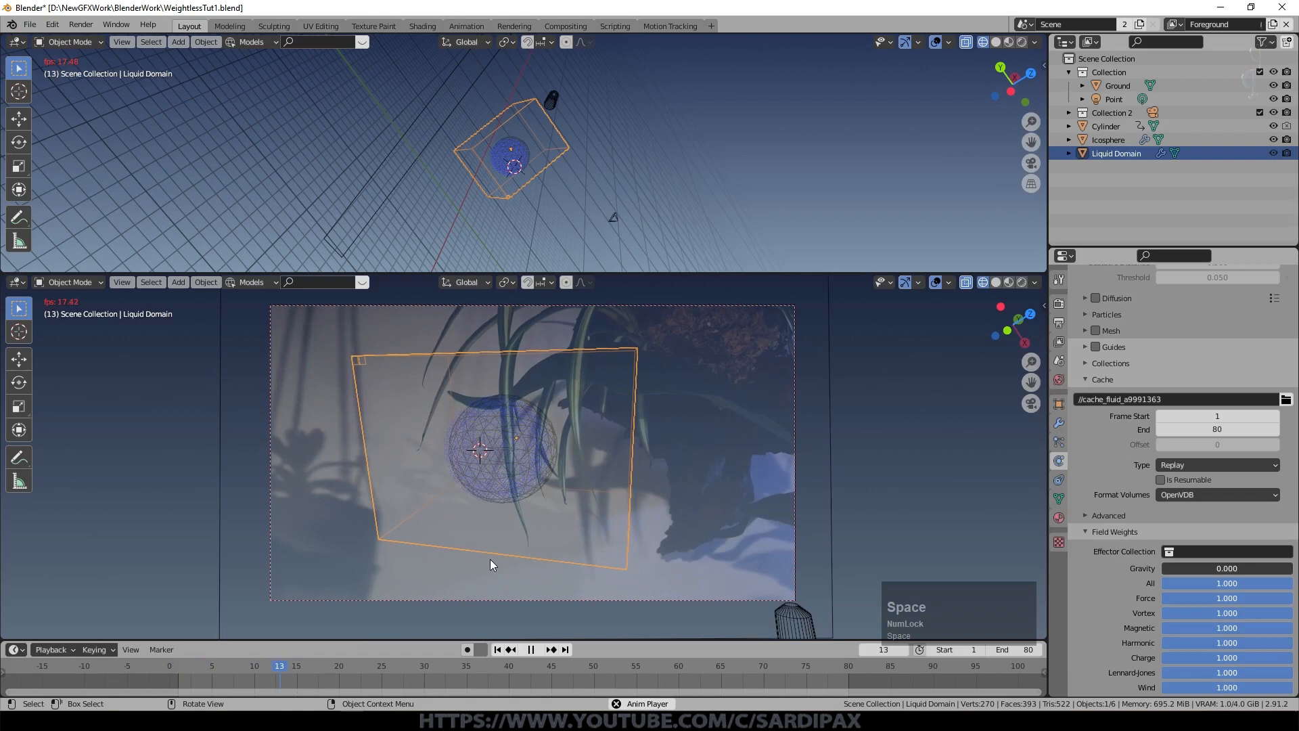
scroll(490, 559, "up", 3)
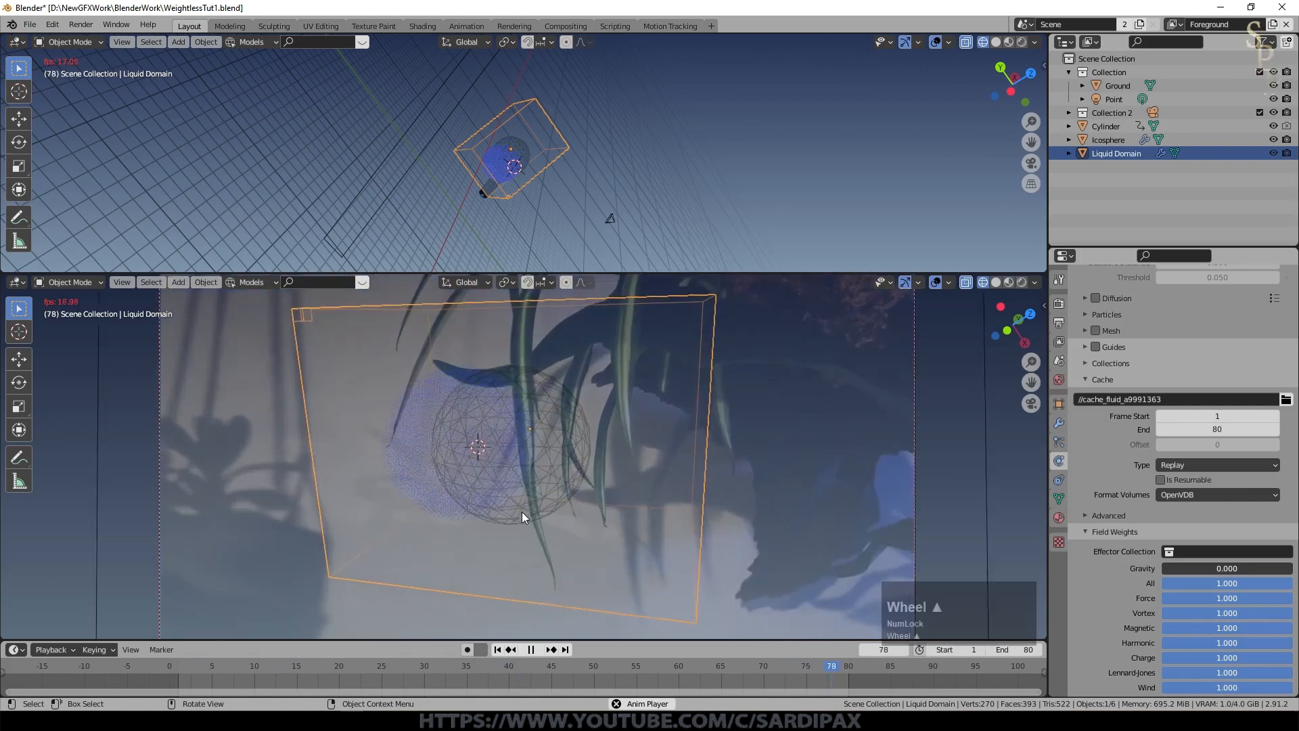
key("space")
- Clear the cached liquid by changing the domain's resolution divisions and setting them back to 32
scroll(1179, 460, "up", 10)
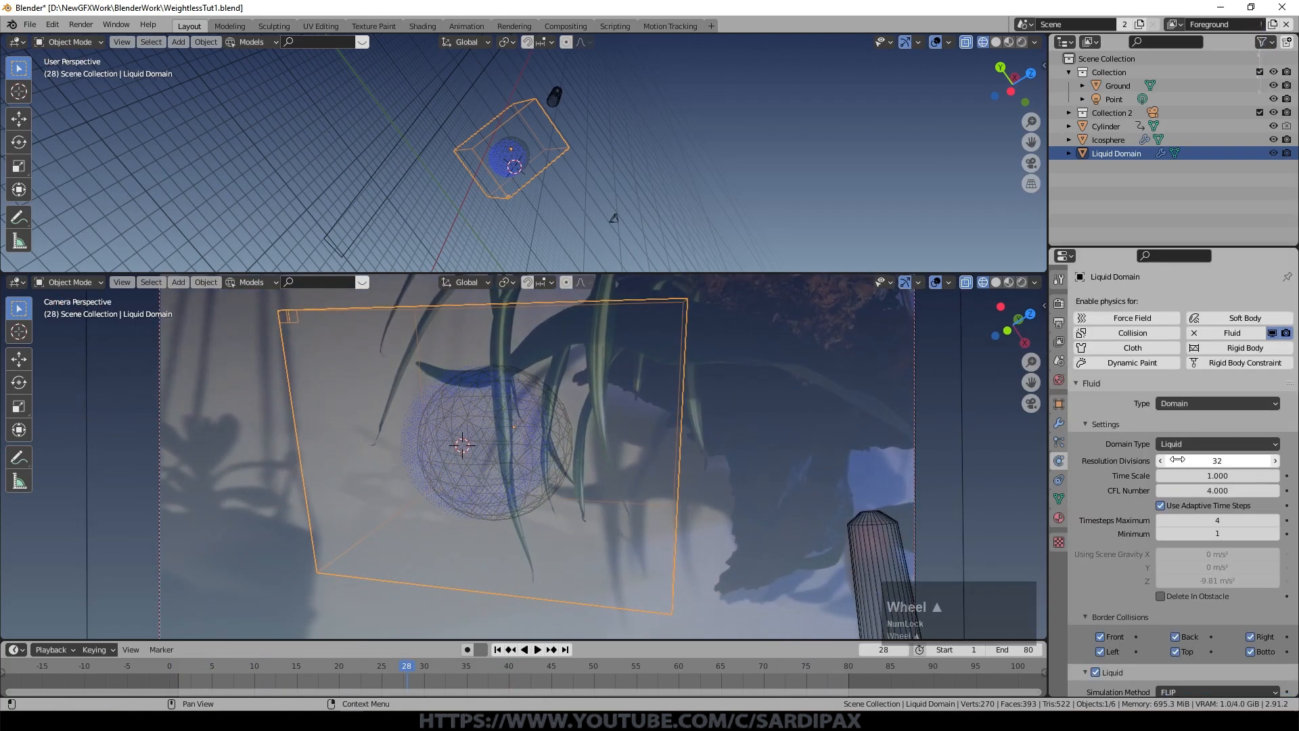
left_click(1276, 462)
left_click(1276, 461)
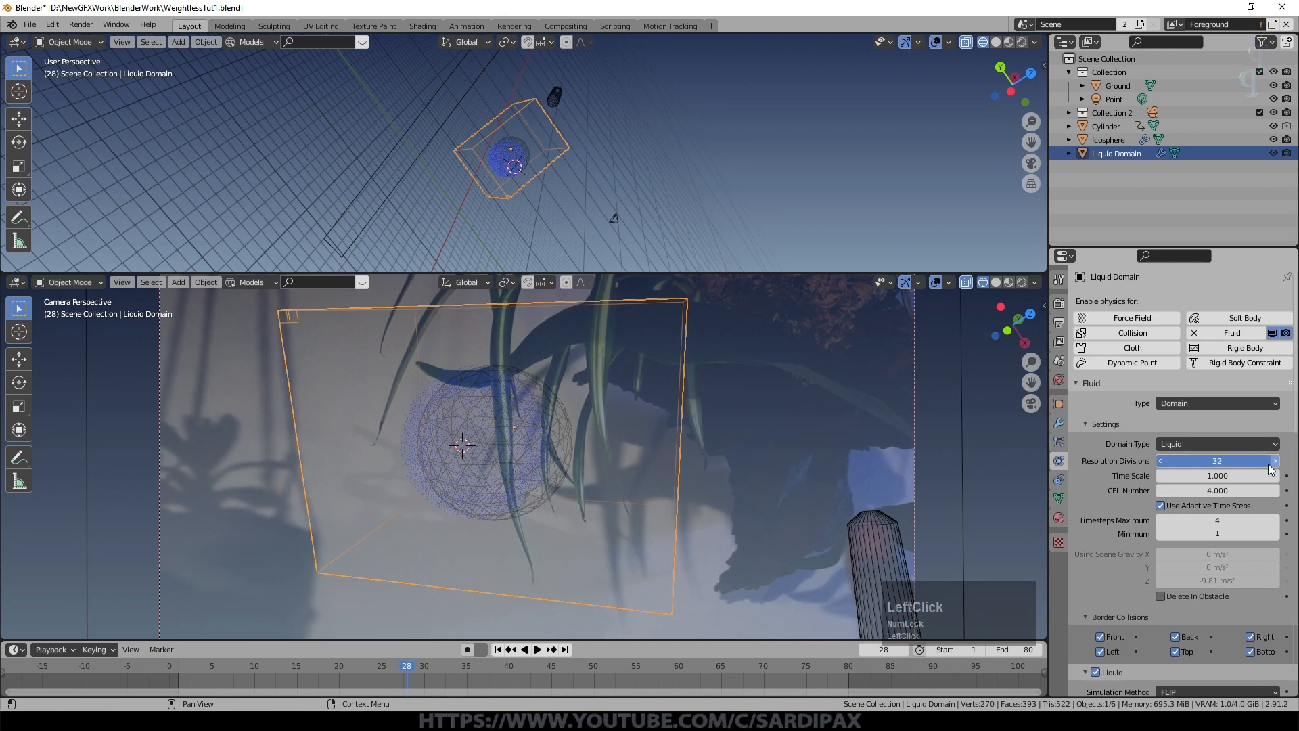
left_click(1163, 461)
left_click(1163, 461)
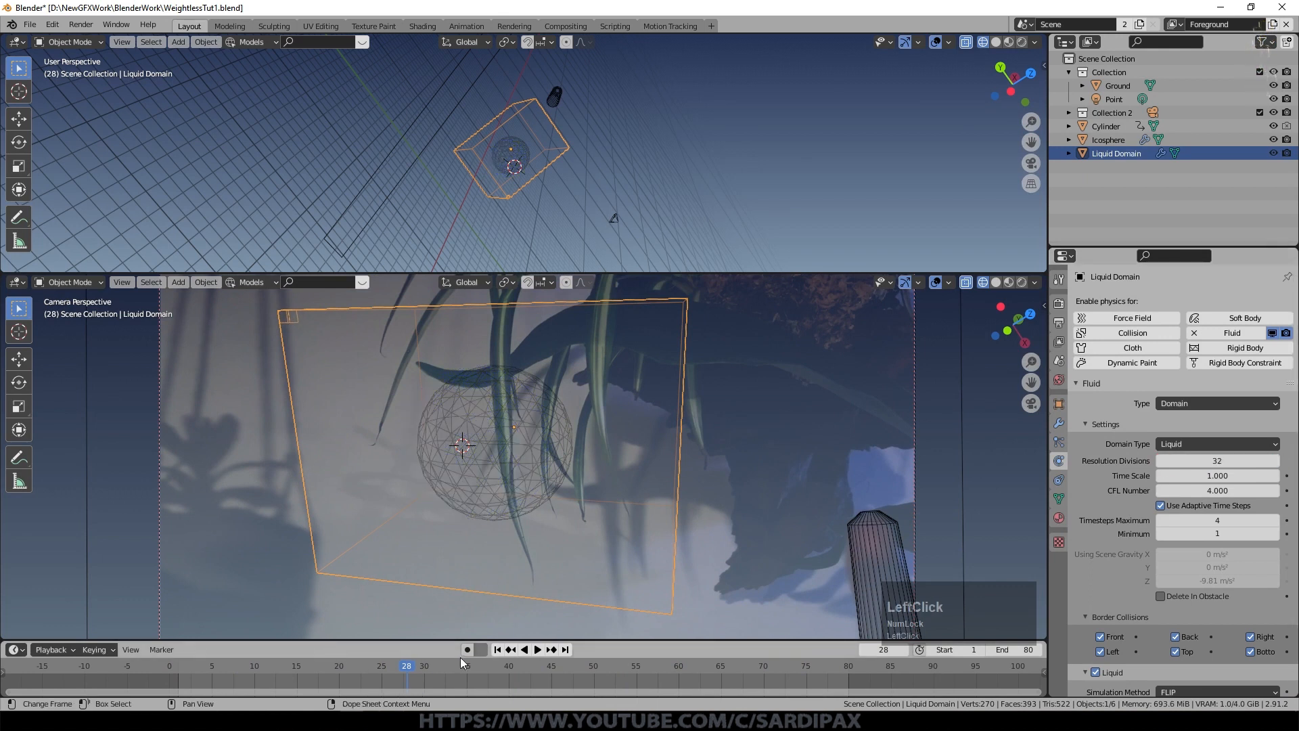
- Replay the recalculated liquid simulation from the first frame and return to the start
left_click(498, 649)
key("space")
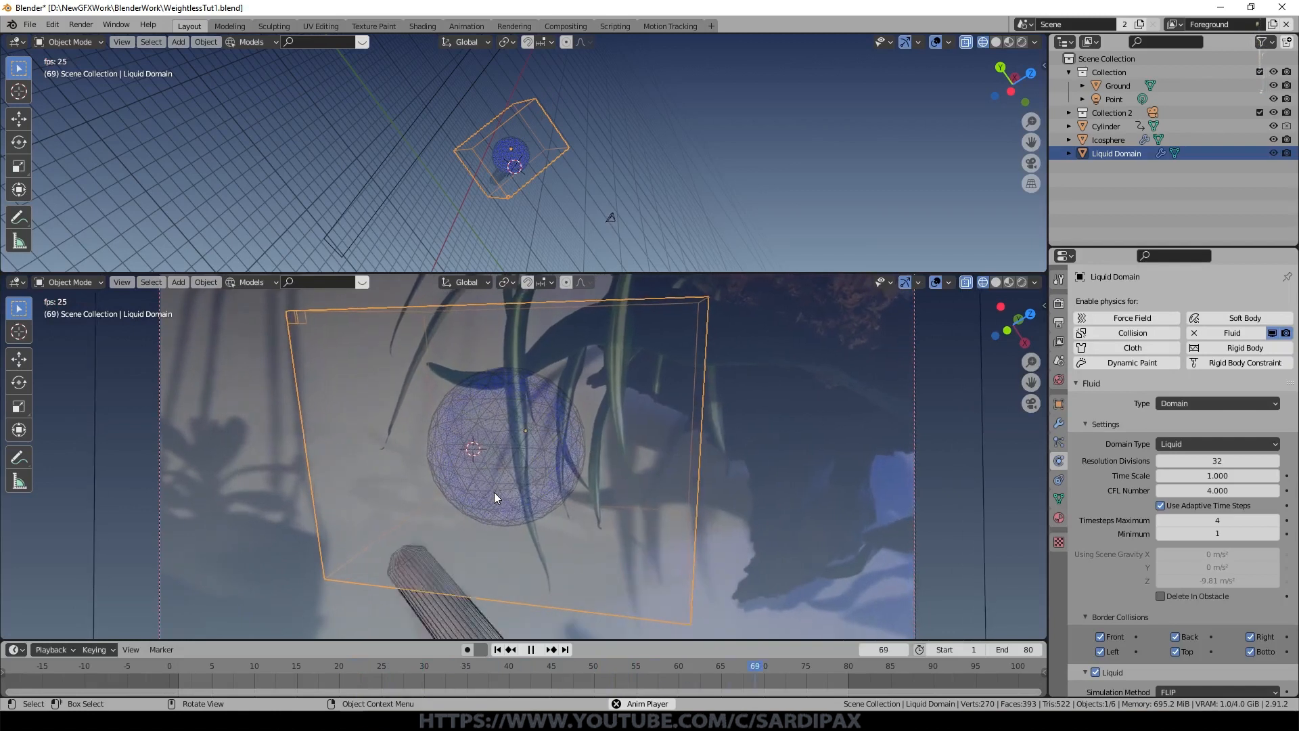
key("space")
key("shift+Left")
- Give the cylinder fluid physics as a collision Effector with 2 sampling substeps
scroll(764, 490, "down", 4)
left_click(687, 578)
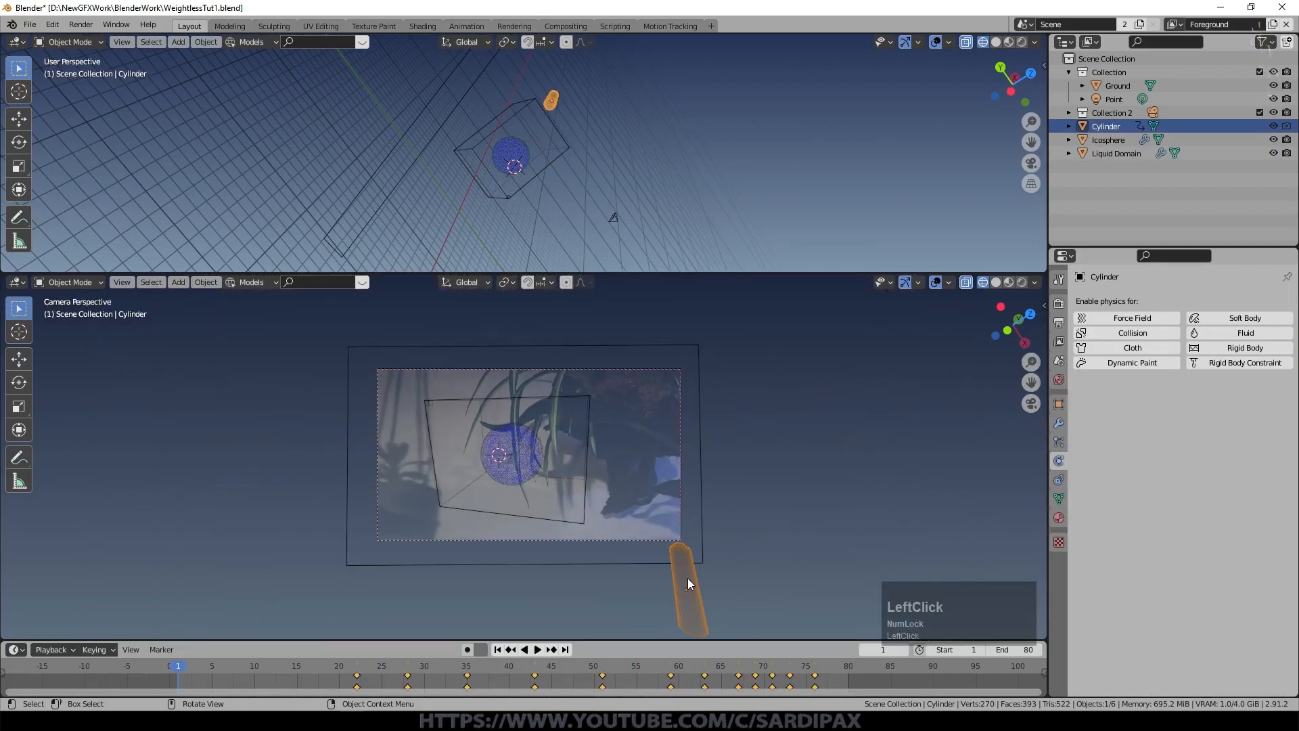
left_click(1233, 332)
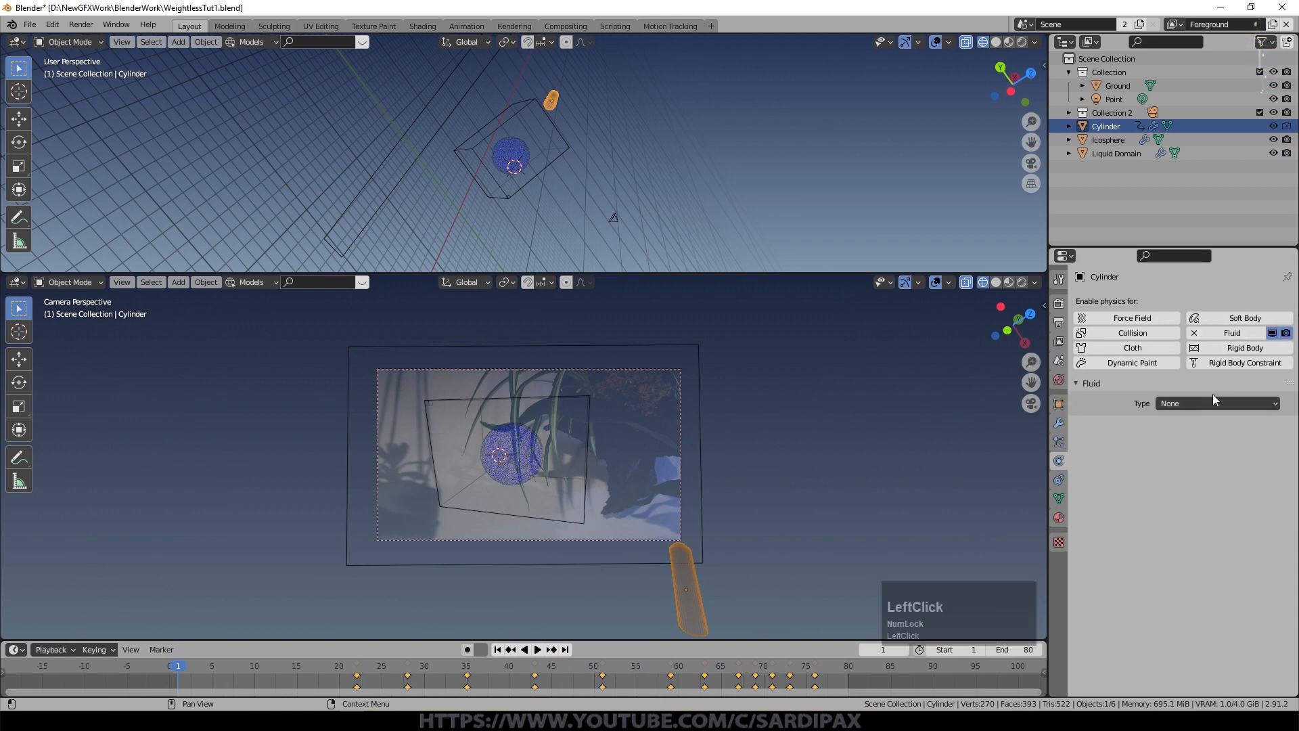
left_click(1214, 399)
left_click(1183, 458)
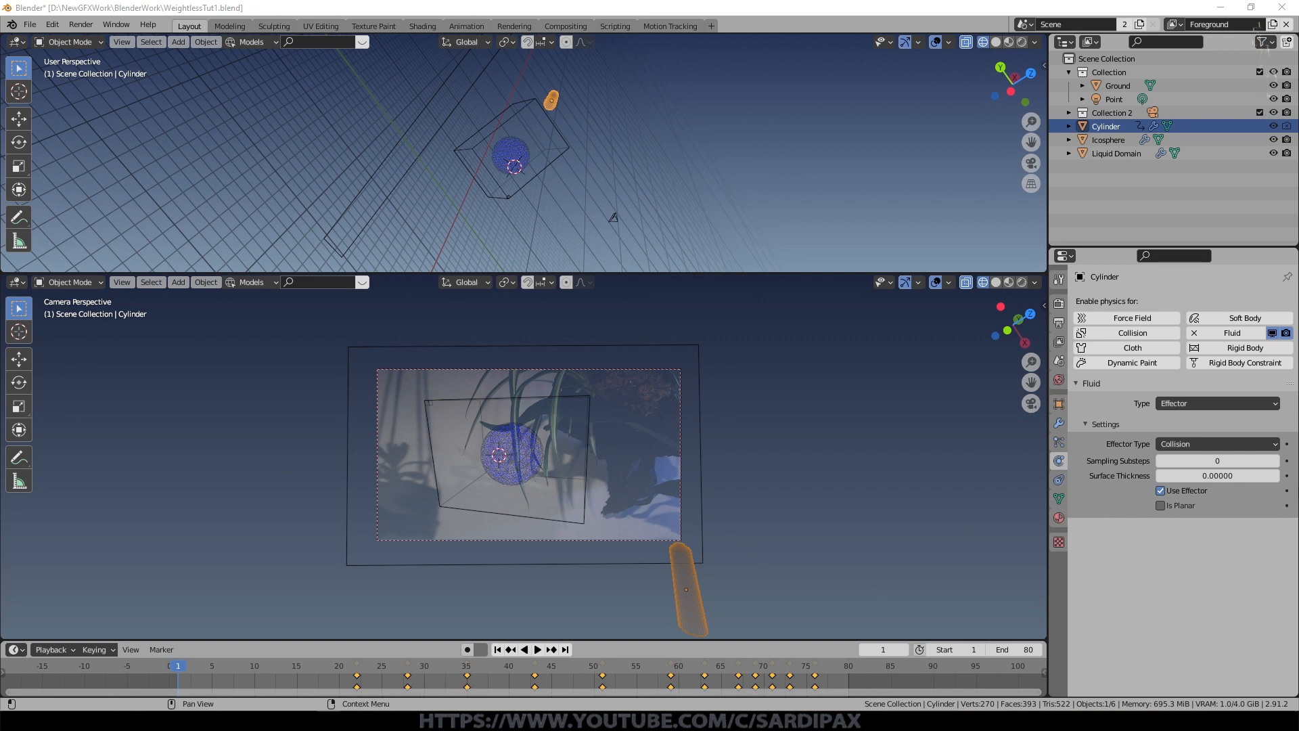
left_click(1276, 466)
left_click(1276, 467)
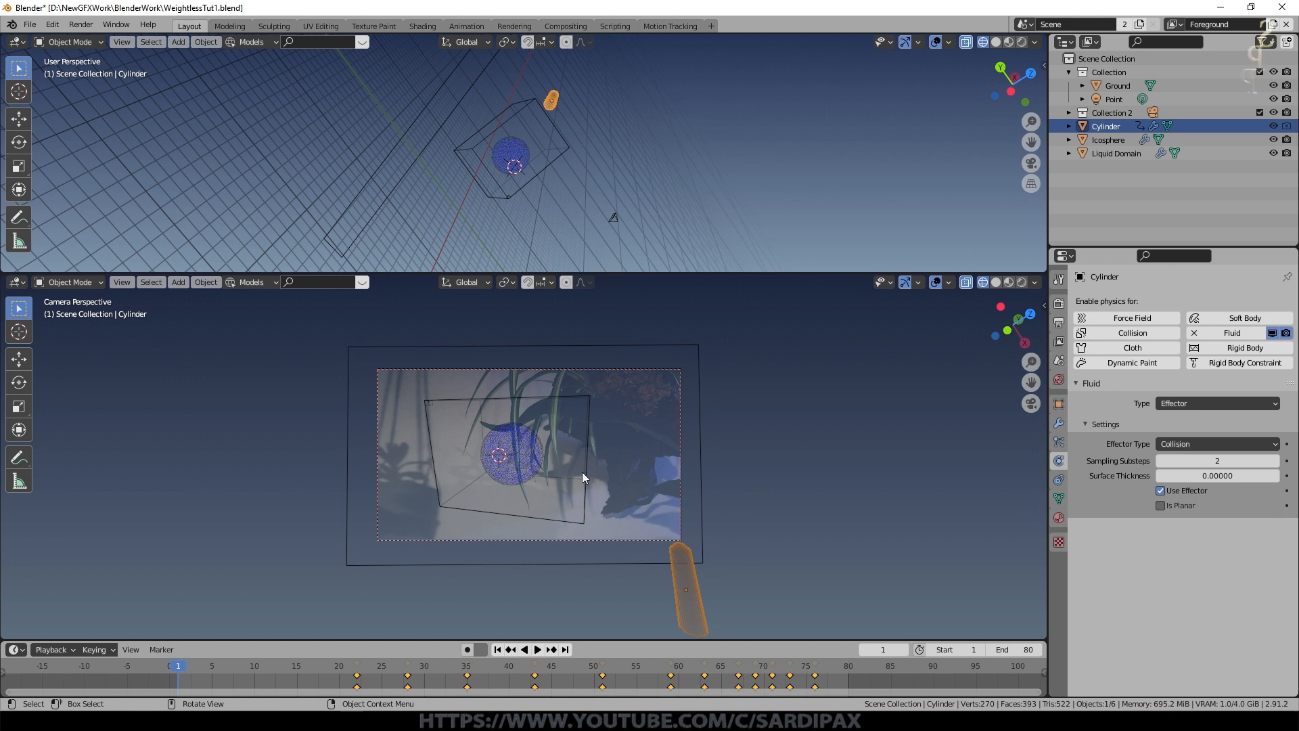
- Play the animation to check the cylinder against the liquid, and return to the first frame
scroll(613, 530, "up", 2)
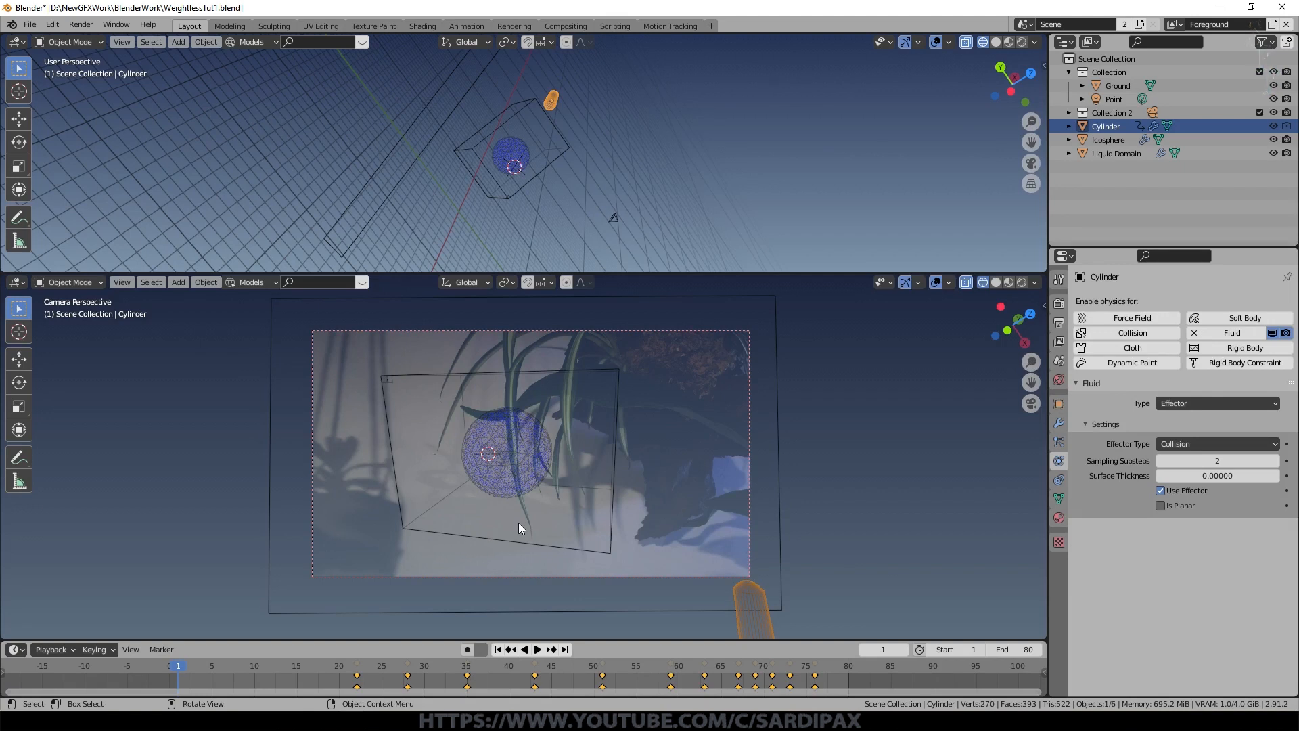
left_click(538, 650)
left_click(538, 650)
key("space")
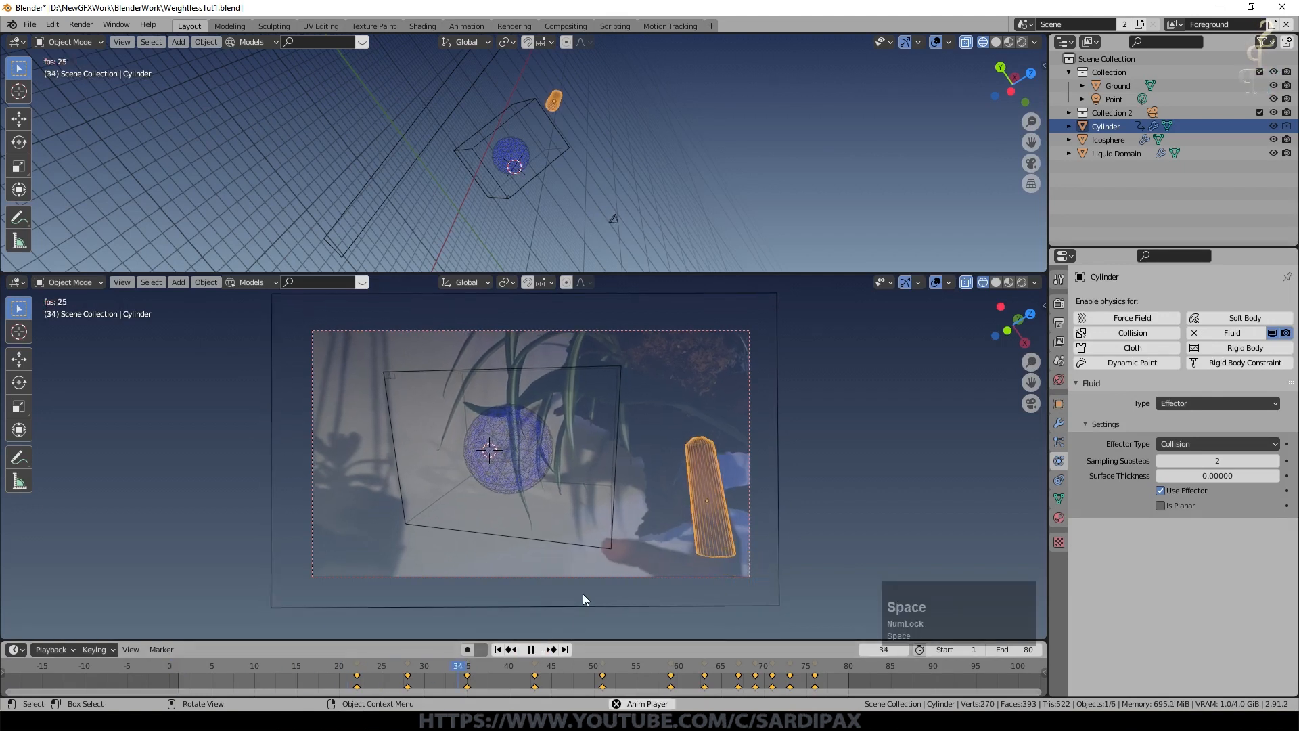
key("space")
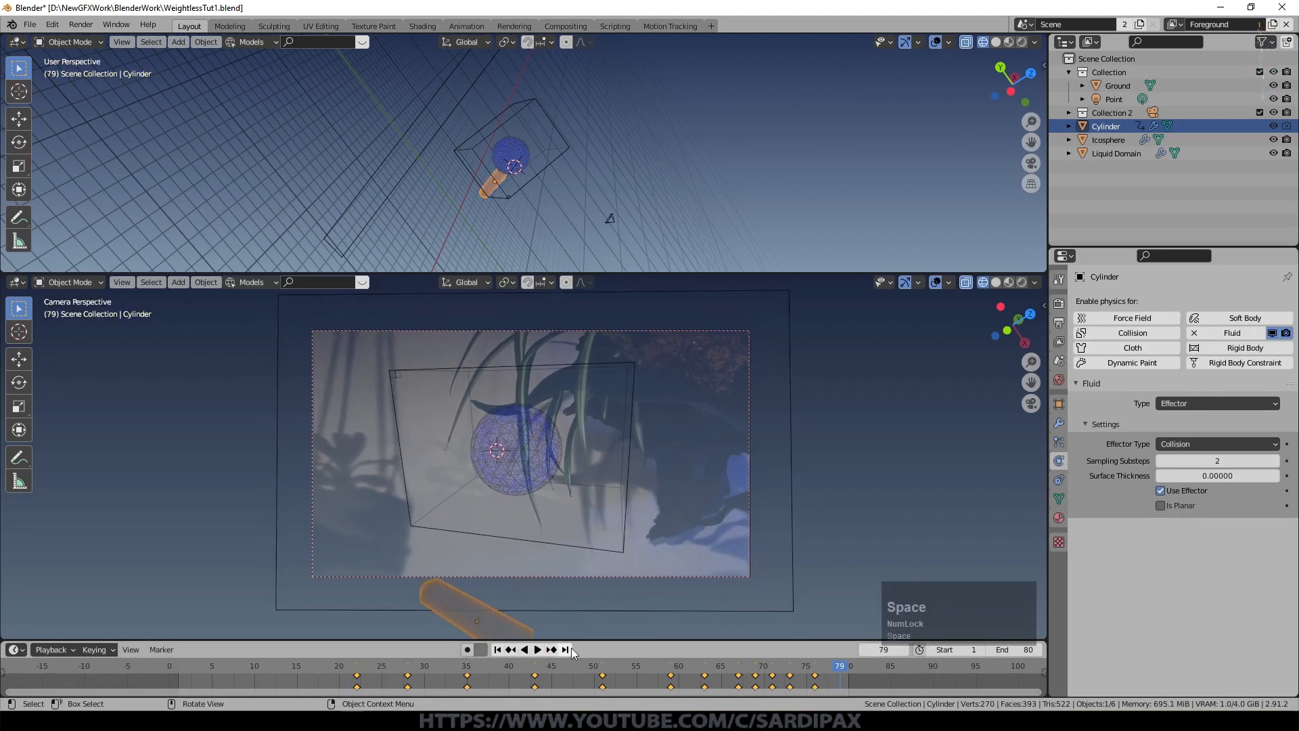
left_click(498, 649)
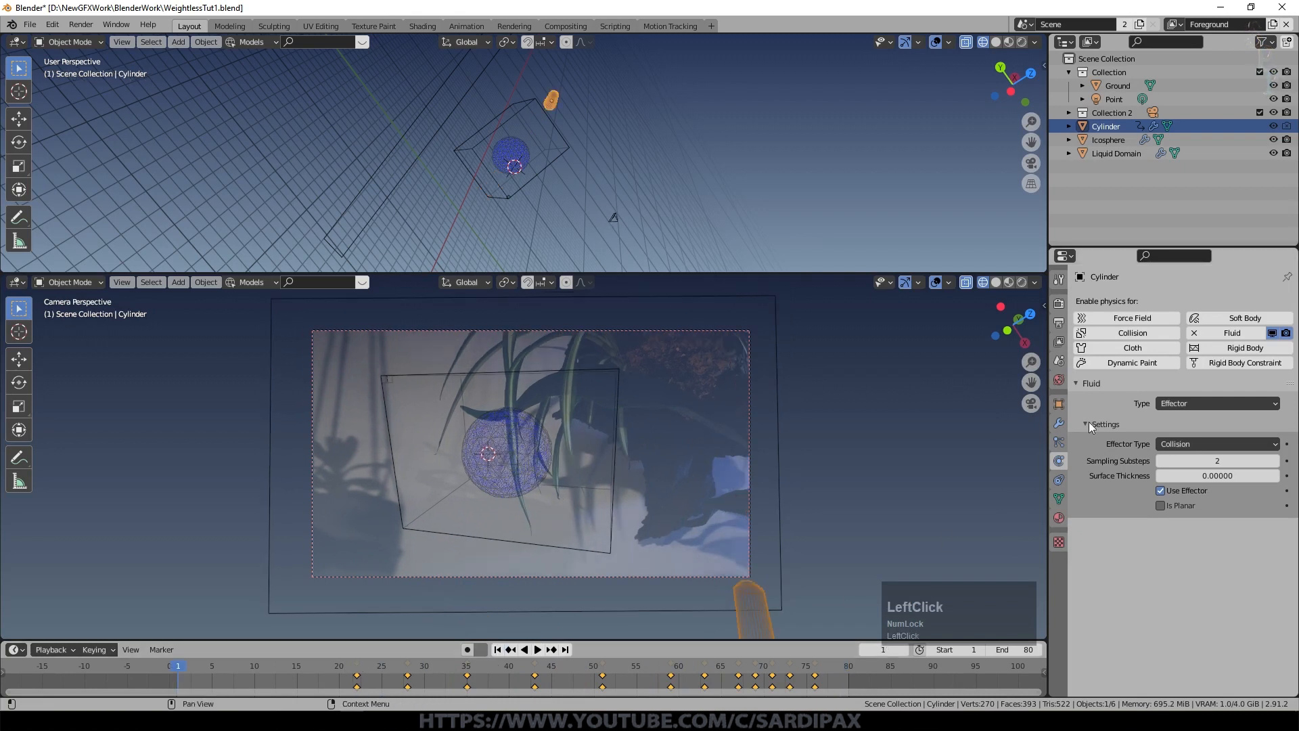
- Select the liquid domain, refresh its cache by resetting the resolution divisions to 32, and run the simulation
left_click(538, 440)
left_click(616, 417)
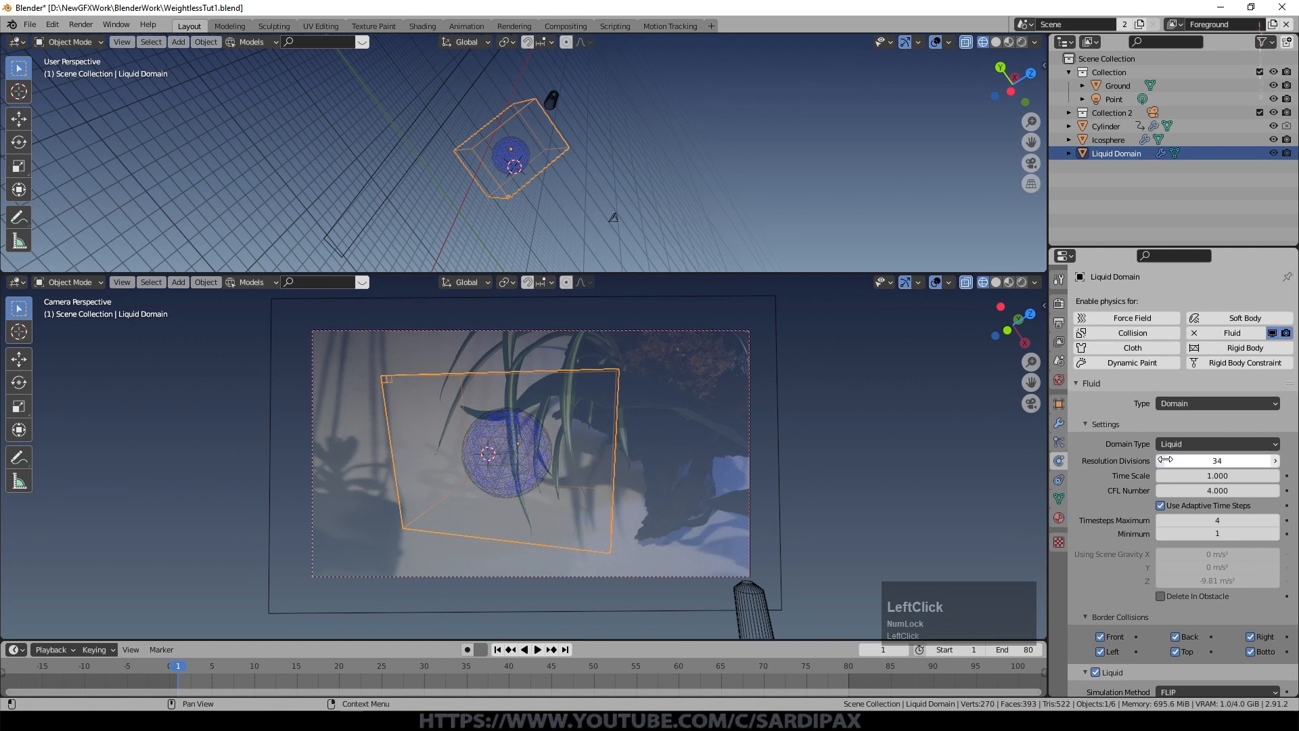
key("space")
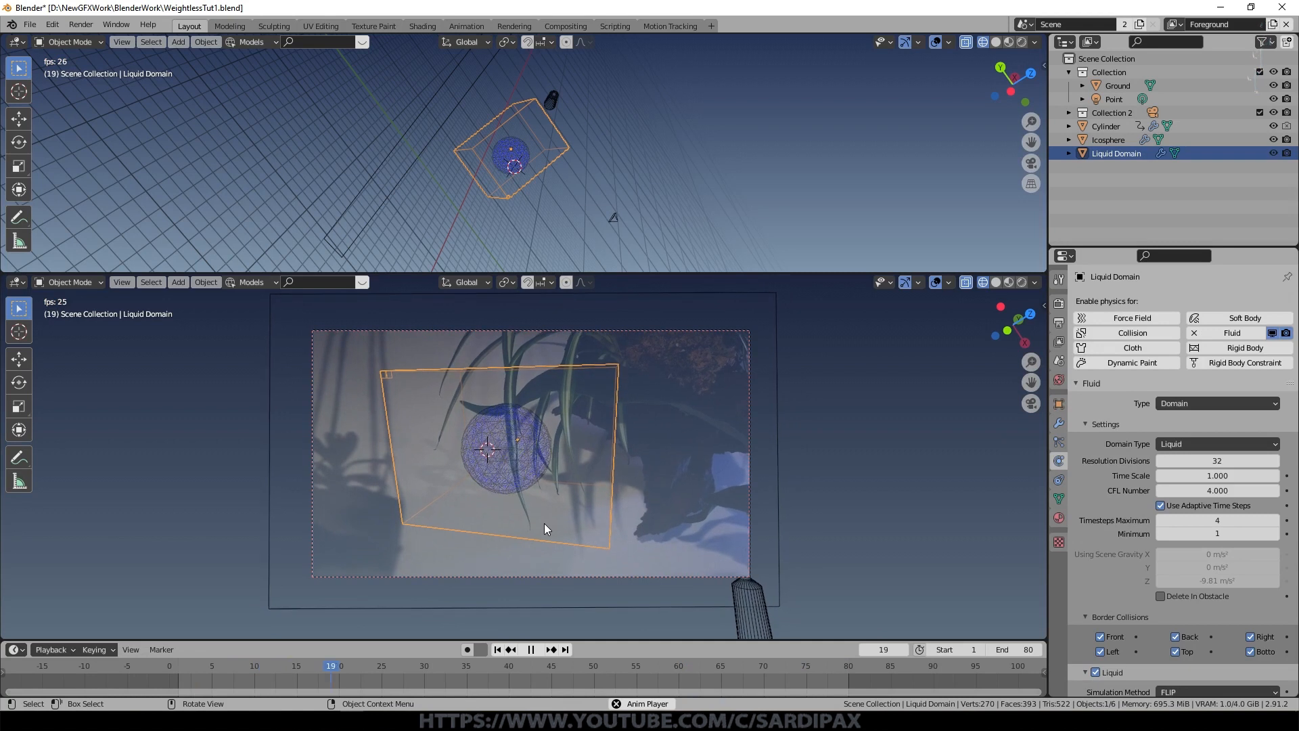
key("space")
- Scrub through frames 64 to 67 and examine up close how the cylinder passes through the liquid particles
scroll(526, 522, "up", 4)
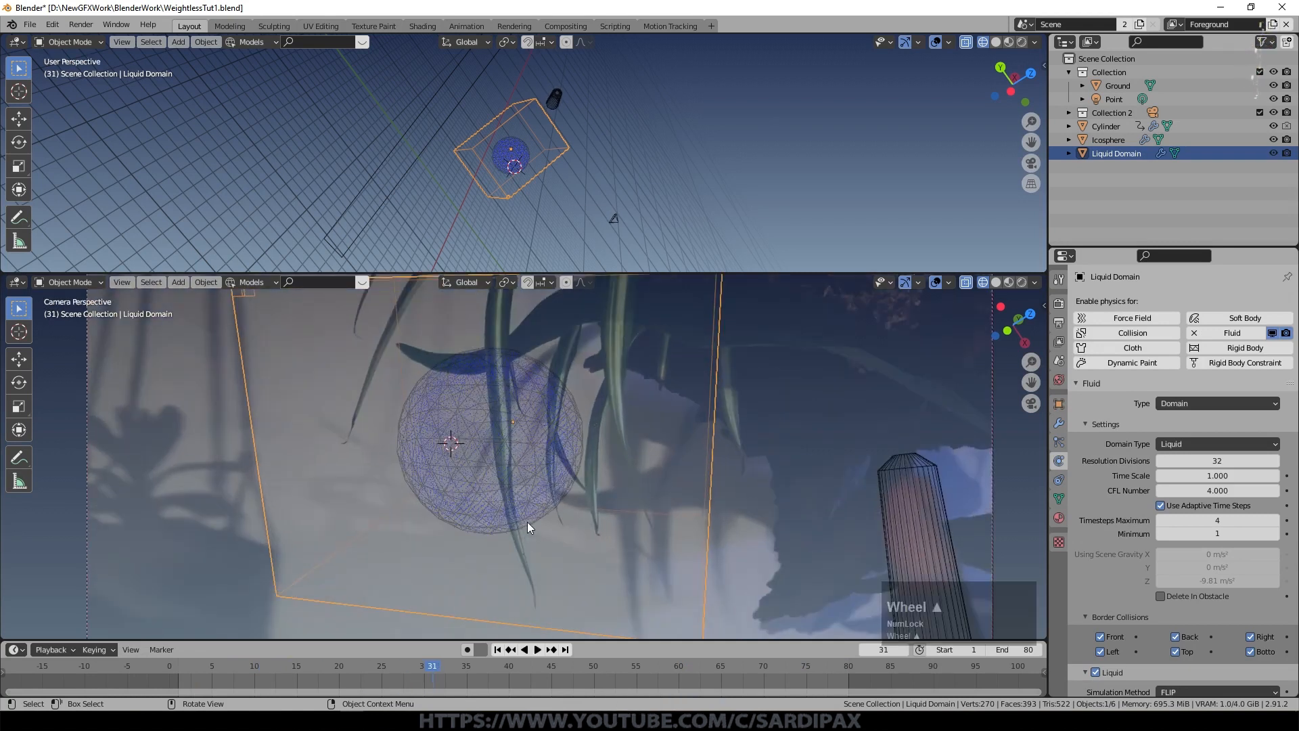
left_click(437, 668)
left_click_drag(437, 670, 713, 684)
middle_click_drag(692, 485, 752, 449, "shift")
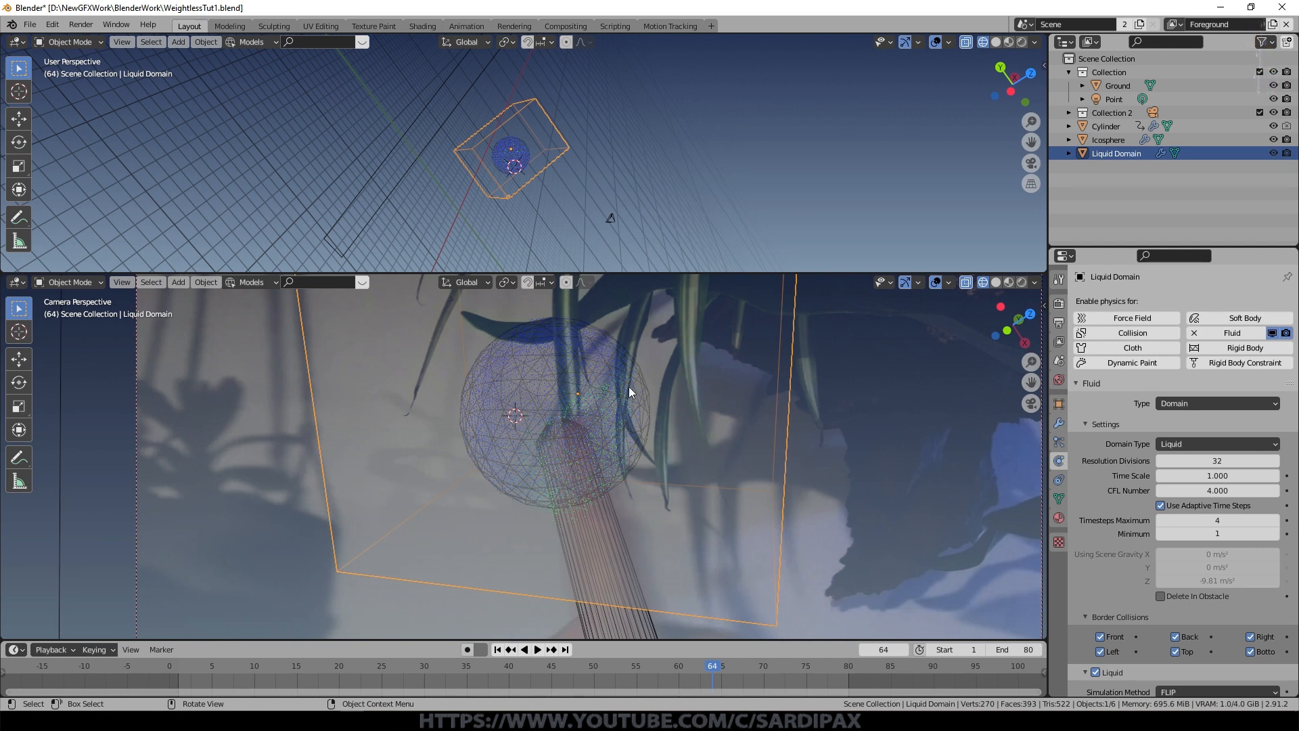
left_click(718, 666)
left_click_drag(719, 666, 738, 666)
scroll(525, 460, "up", 3)
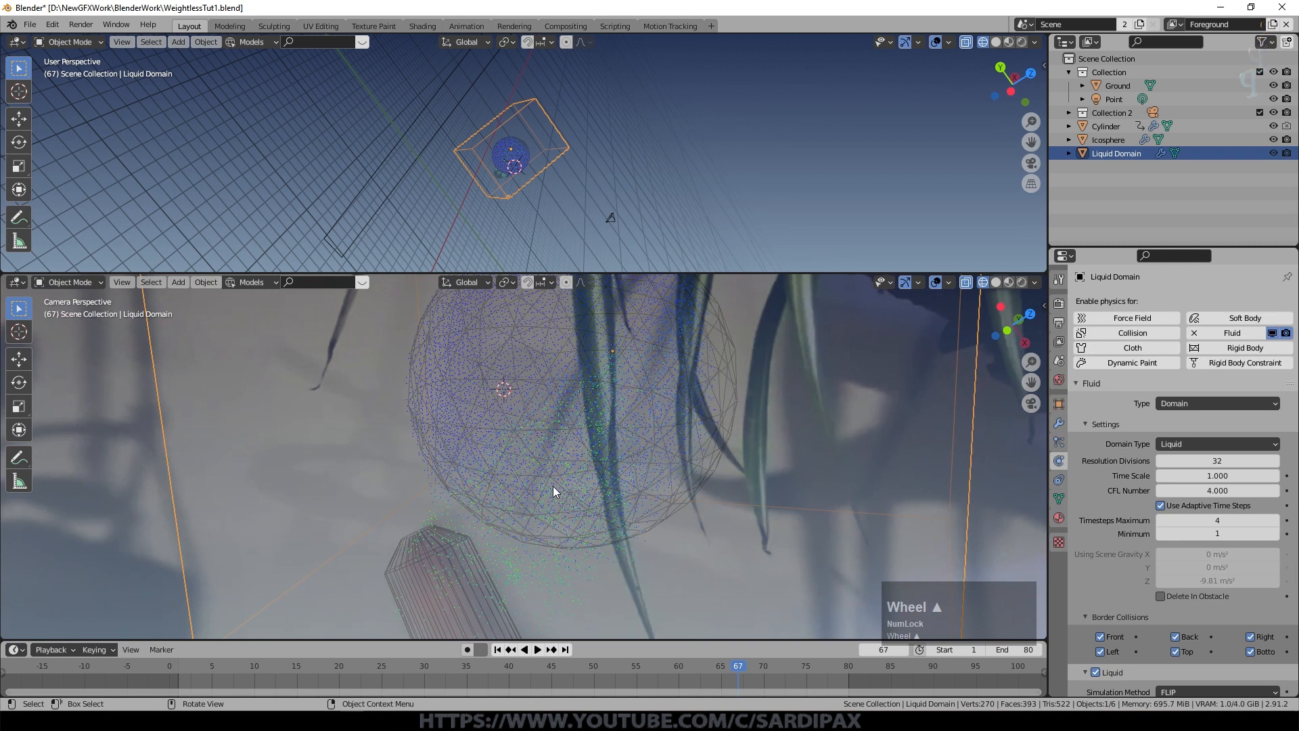
scroll(540, 434, "down", 1)
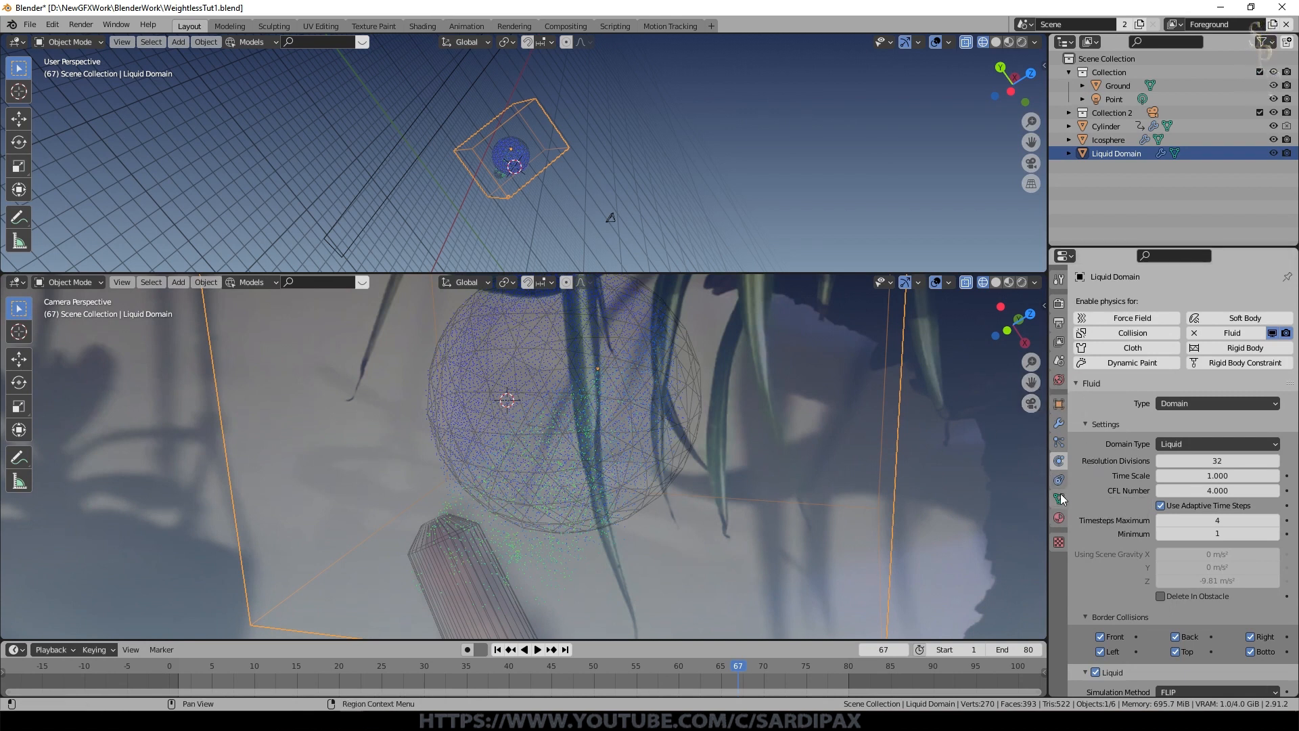
- Set the viewport display size of the domain's Liquid particles to 0.03 m, keeping the Velocity color
left_click(1059, 444)
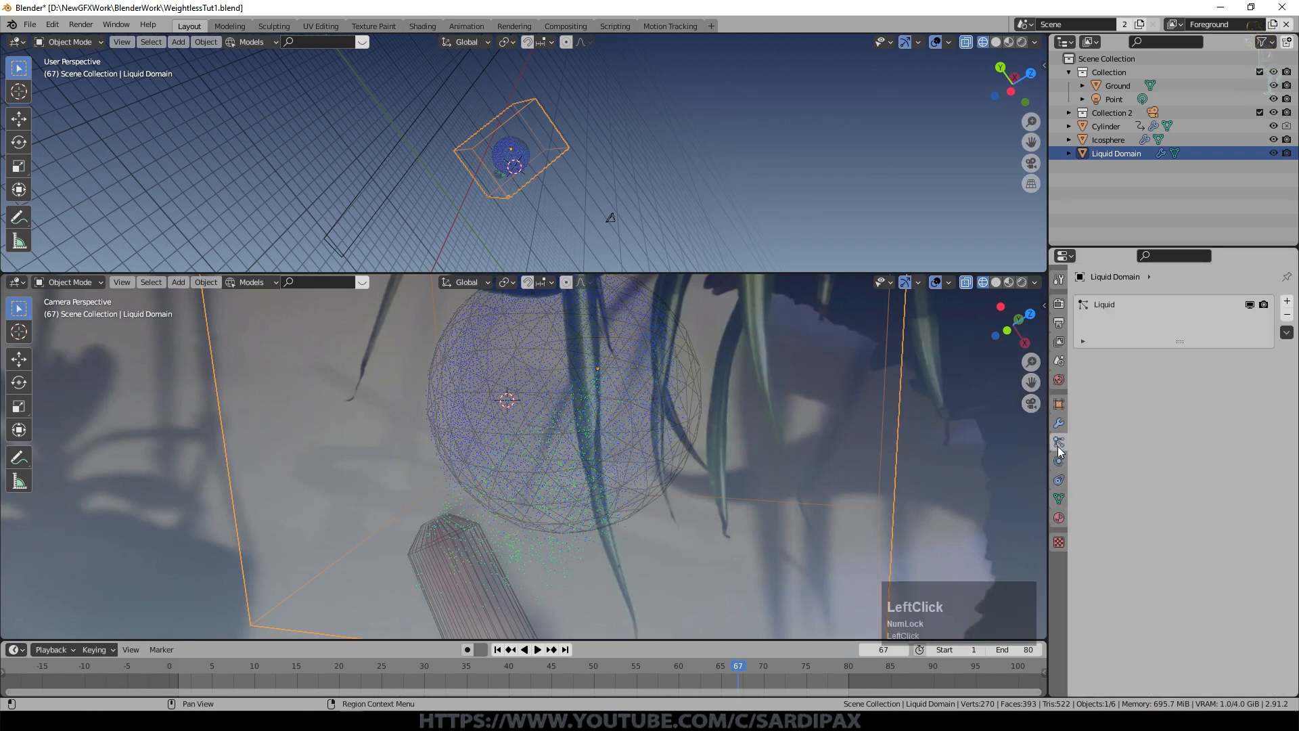
left_click(1107, 308)
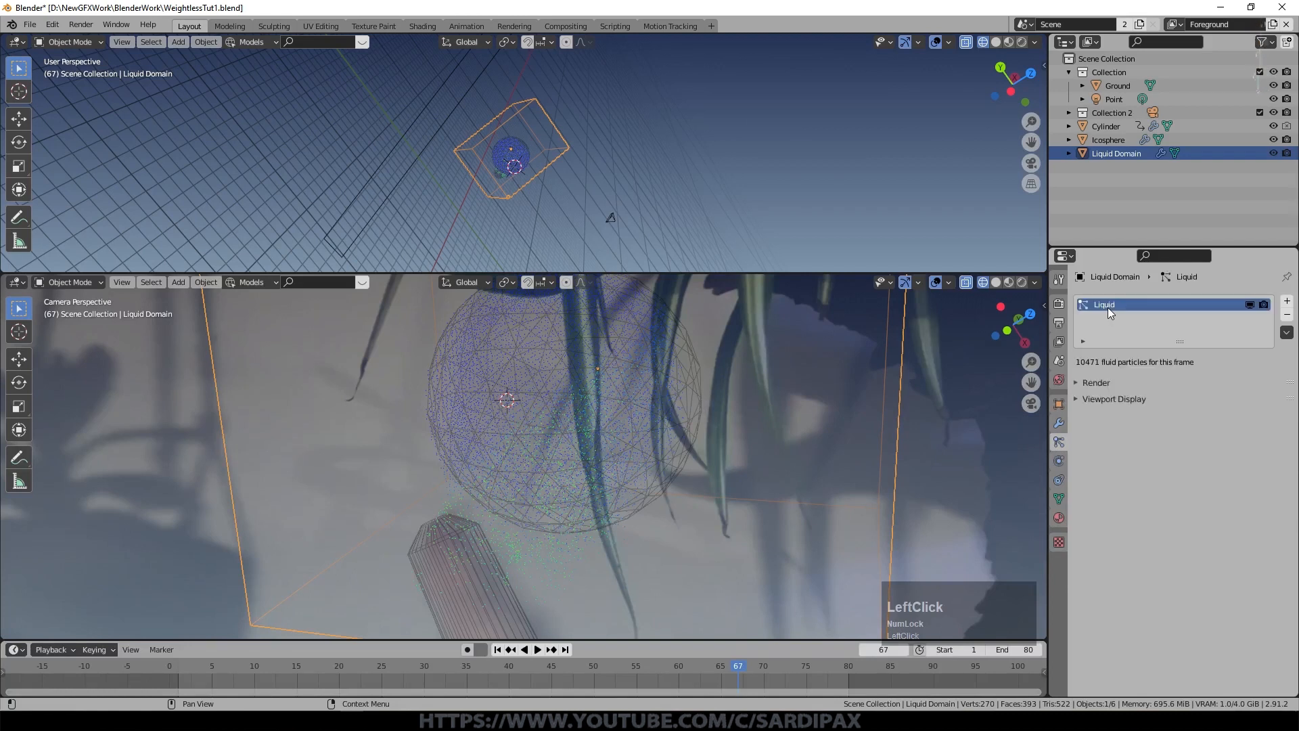
left_click(1078, 397)
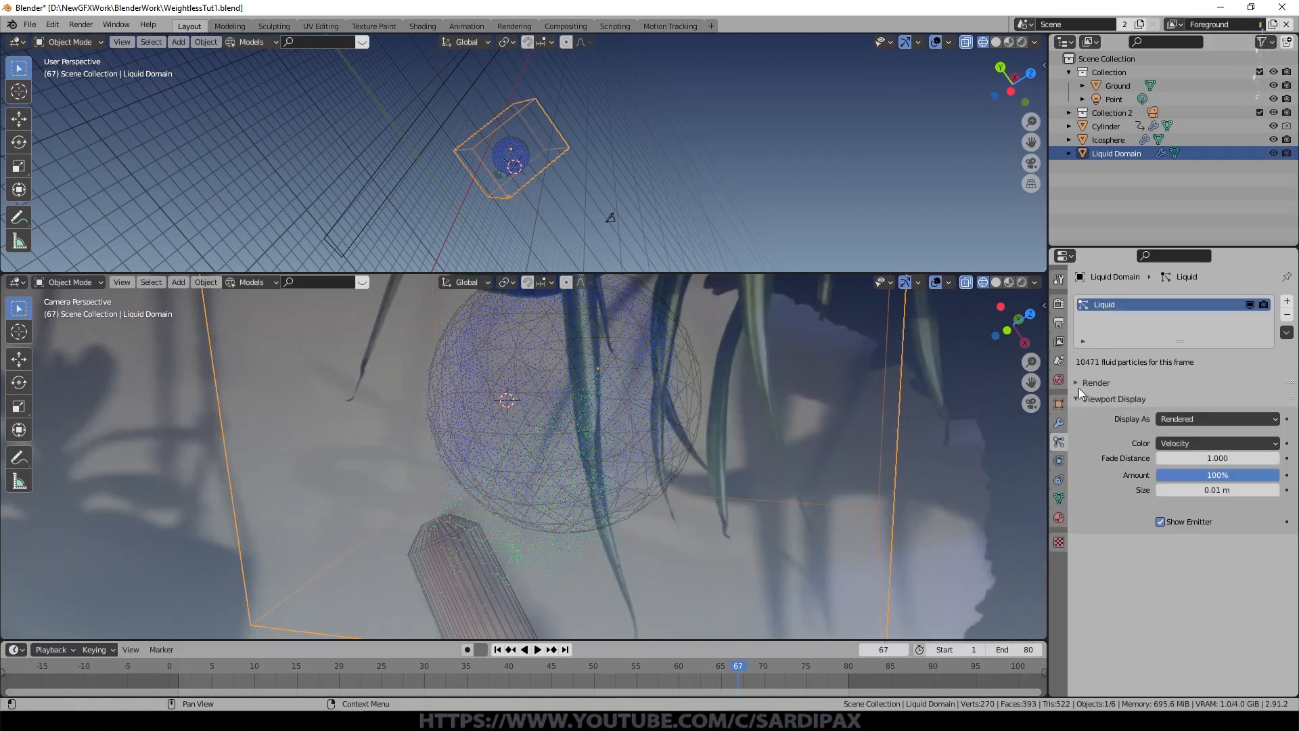
left_click(1275, 491)
left_click(1276, 491)
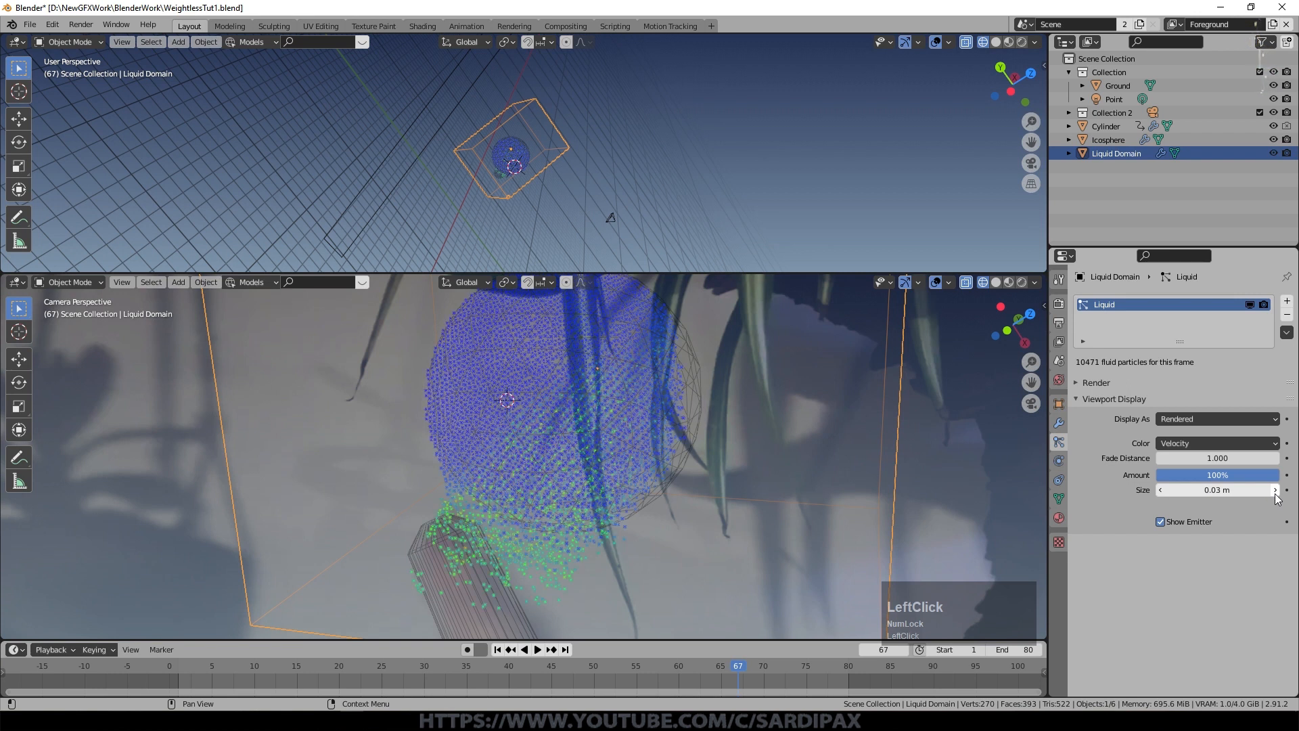
left_click(1276, 491)
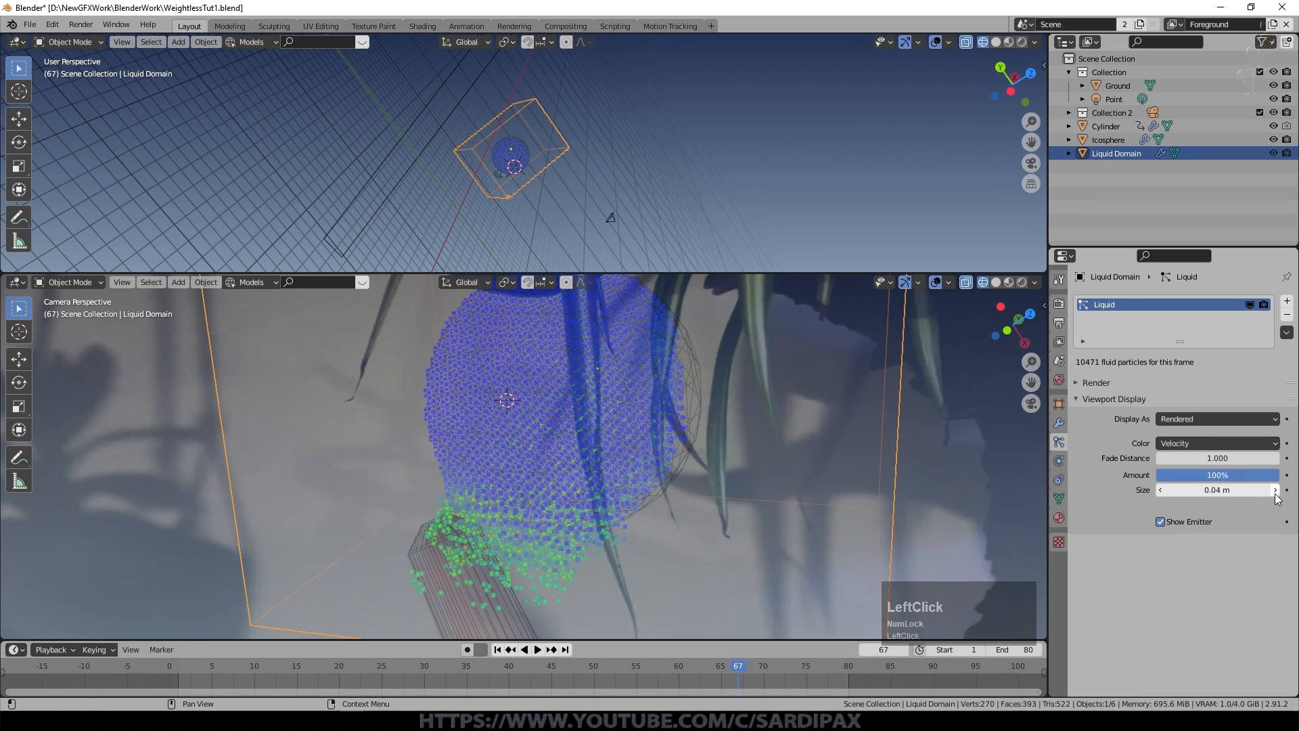
scroll(547, 374, "down", 1)
scroll(547, 374, "up", 1)
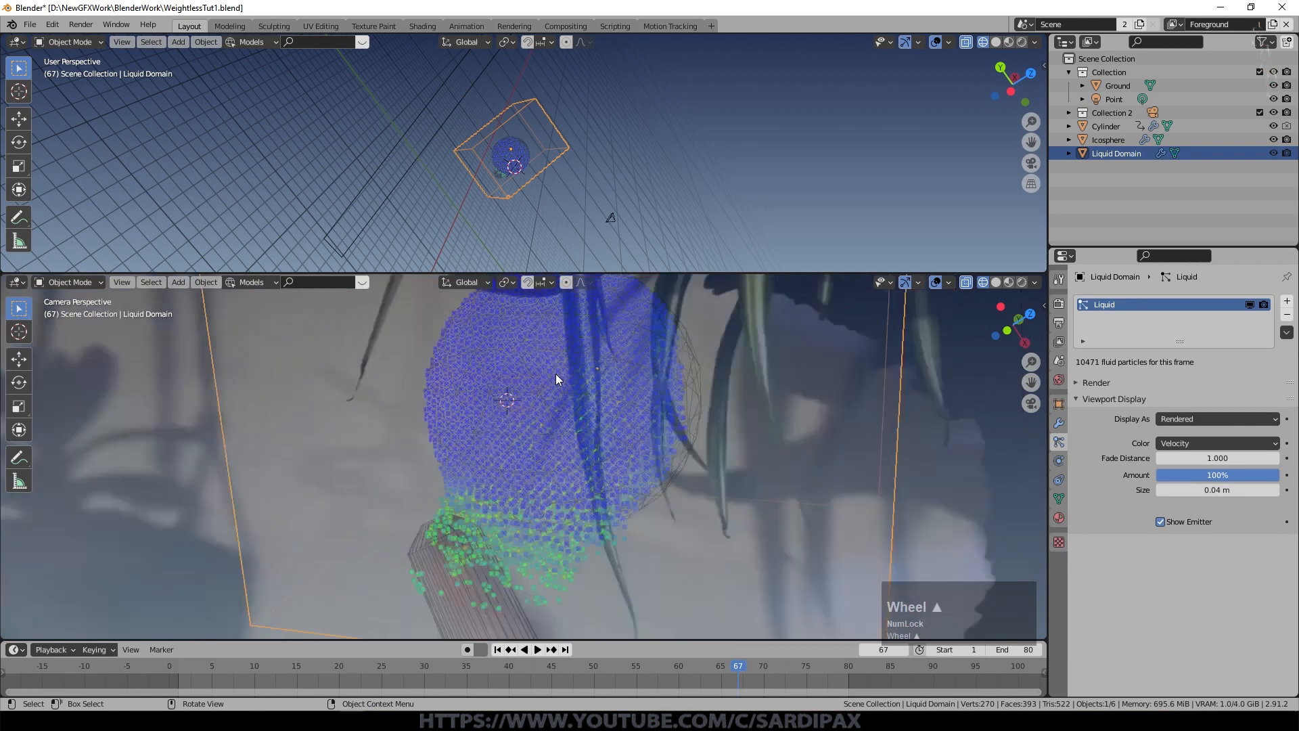
scroll(555, 374, "up", 2)
left_click(1219, 444)
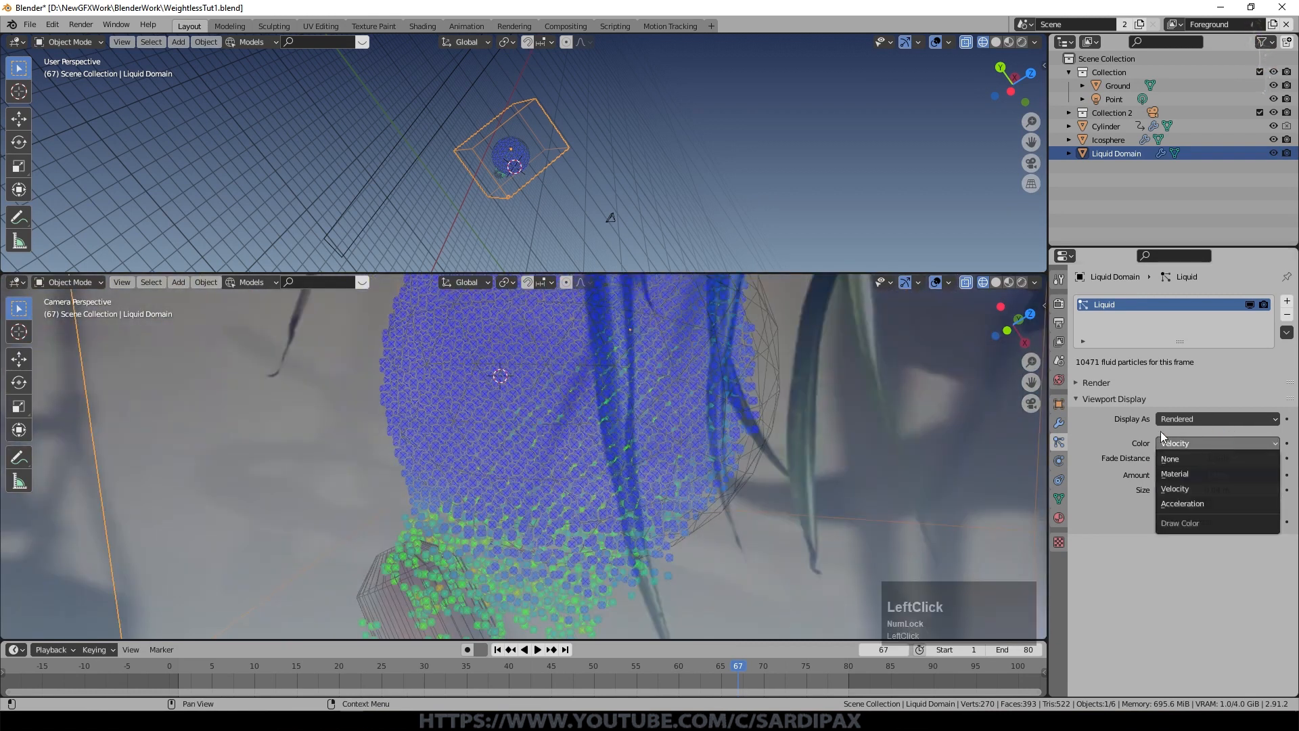
left_click_drag(1218, 490, 1213, 492)
- Scrub between frames 64 and 66 and examine how the enlarged particles react to the cylinder within the full camera frame
scroll(712, 494, "down", 2)
mouse_move(732, 668)
left_mouse_down()
mouse_move(539, 669)
mouse_move(844, 669)
mouse_move(714, 664)
left_mouse_up()
scroll(680, 561, "down", 1)
scroll(681, 561, "down", 3)
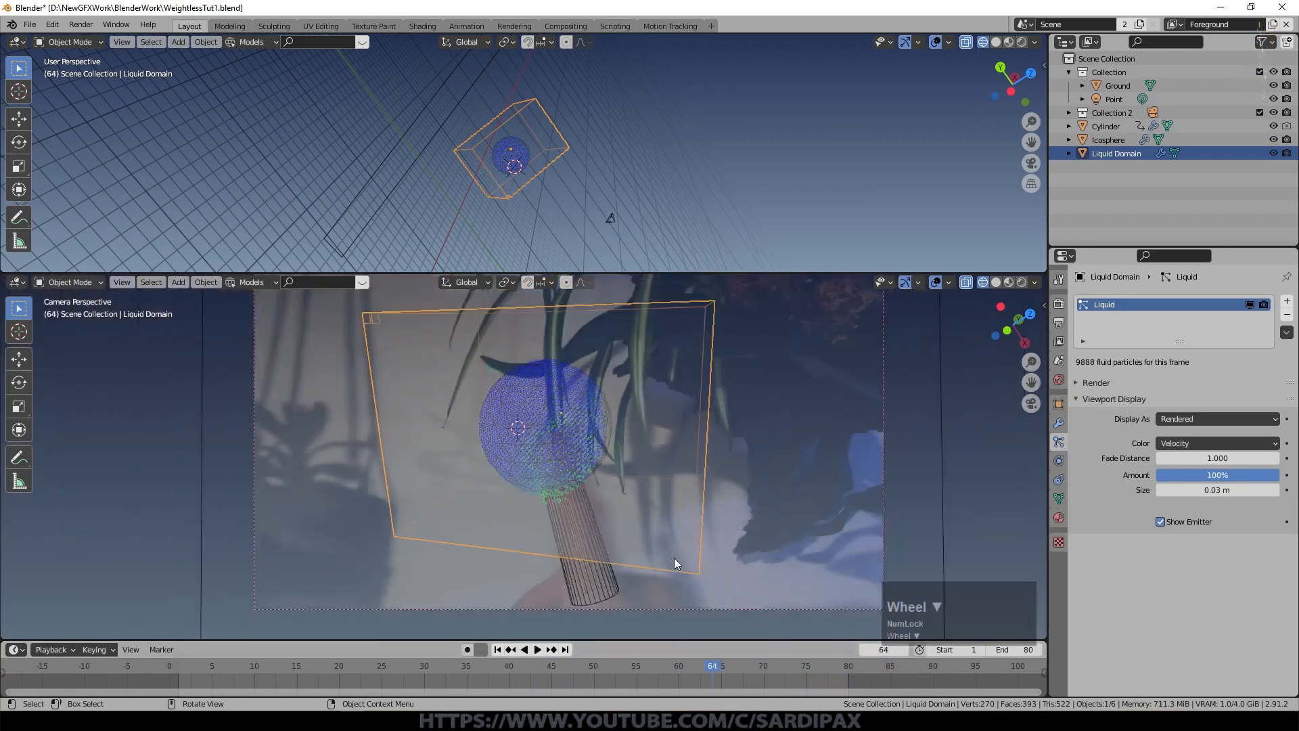
mouse_move(711, 675)
left_mouse_down()
mouse_move(850, 668)
mouse_move(729, 667)
left_mouse_up()
scroll(633, 531, "down", 2)
- Enlarge the liquid domain well beyond the camera frame, scaling it by about 9.534 and then by about 0.475
left_click(645, 514)
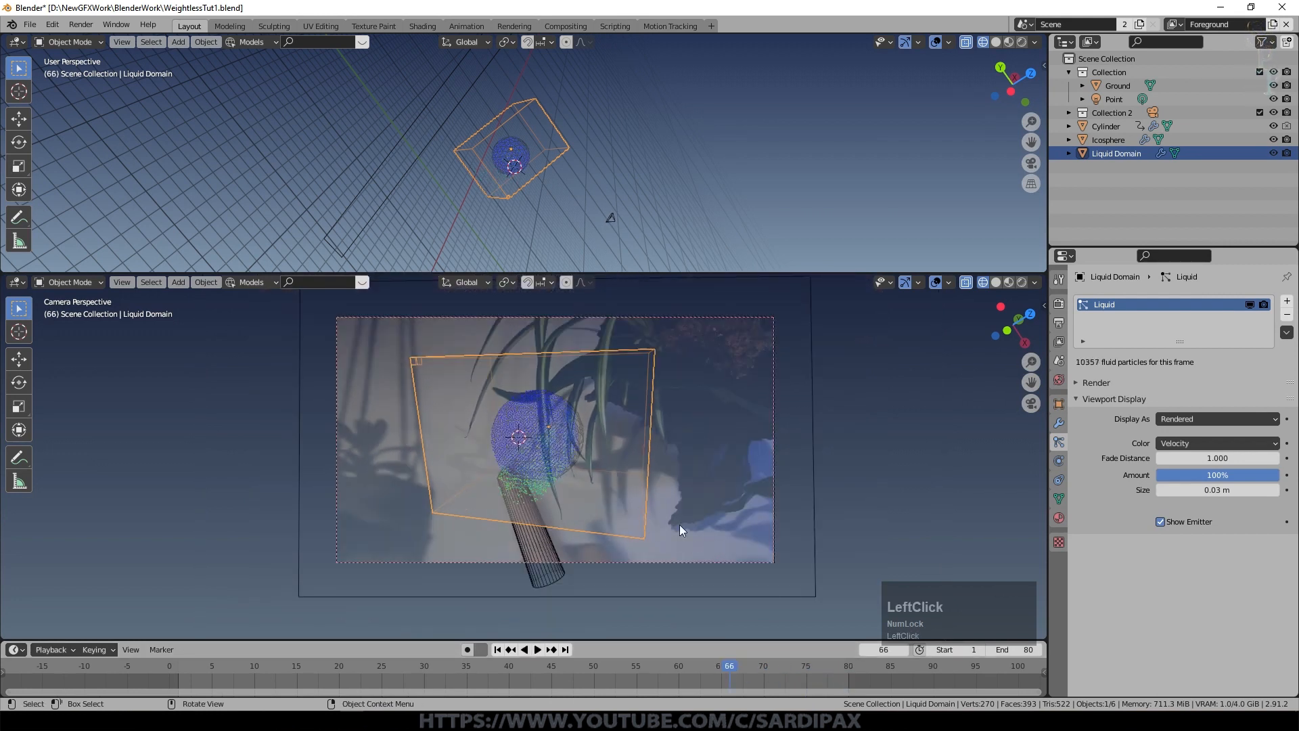
key("s")
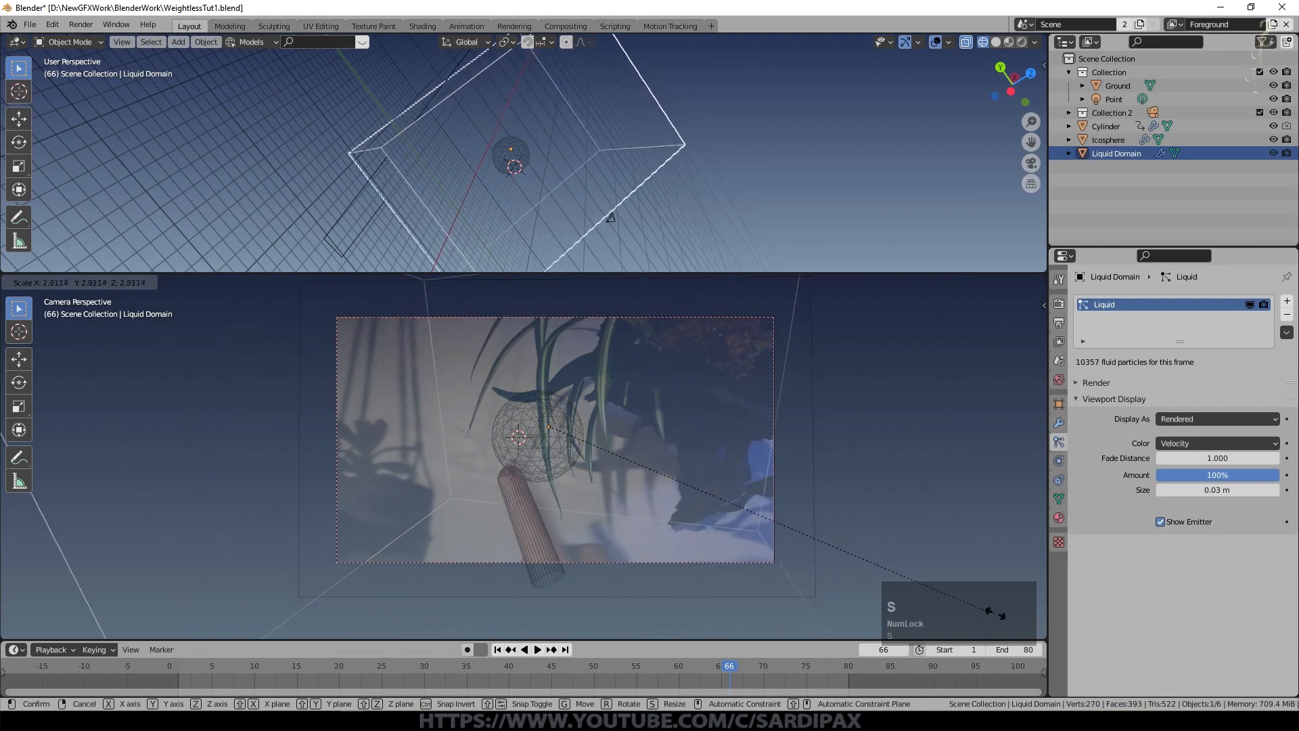
left_click(945, 562)
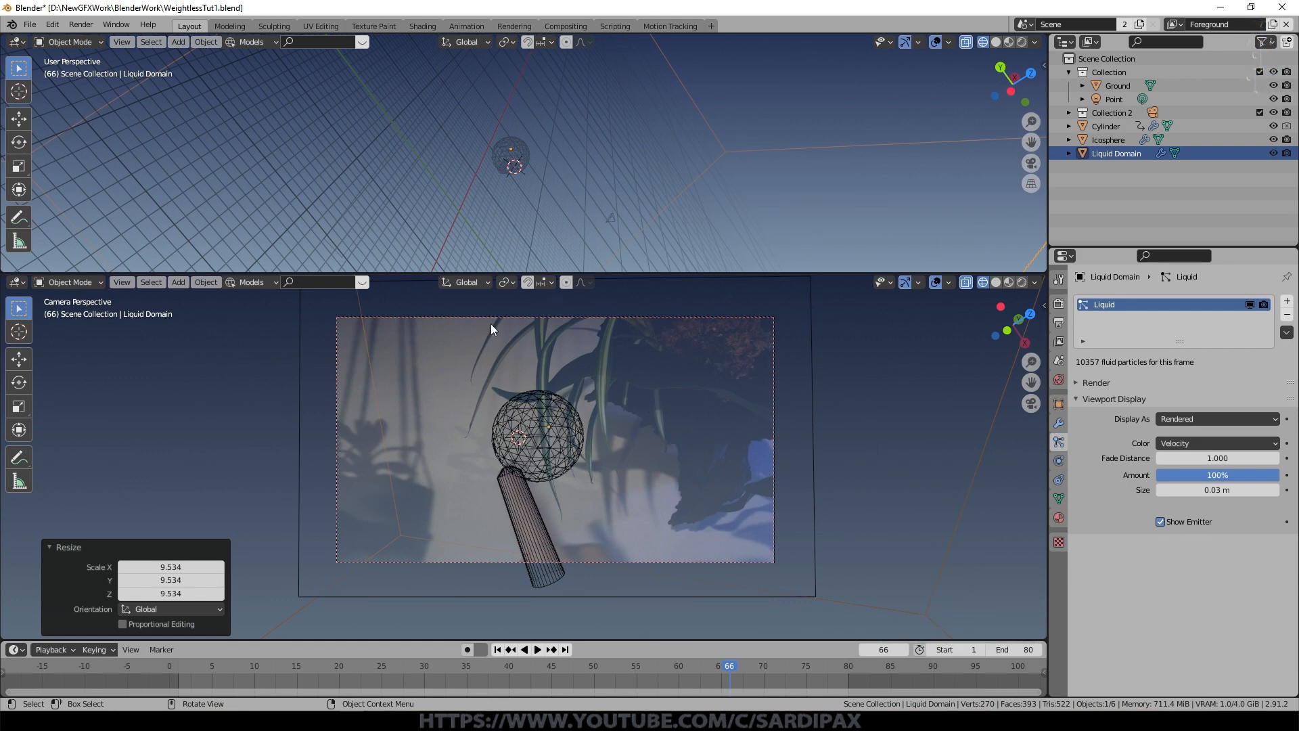
scroll(764, 484, "down", 4)
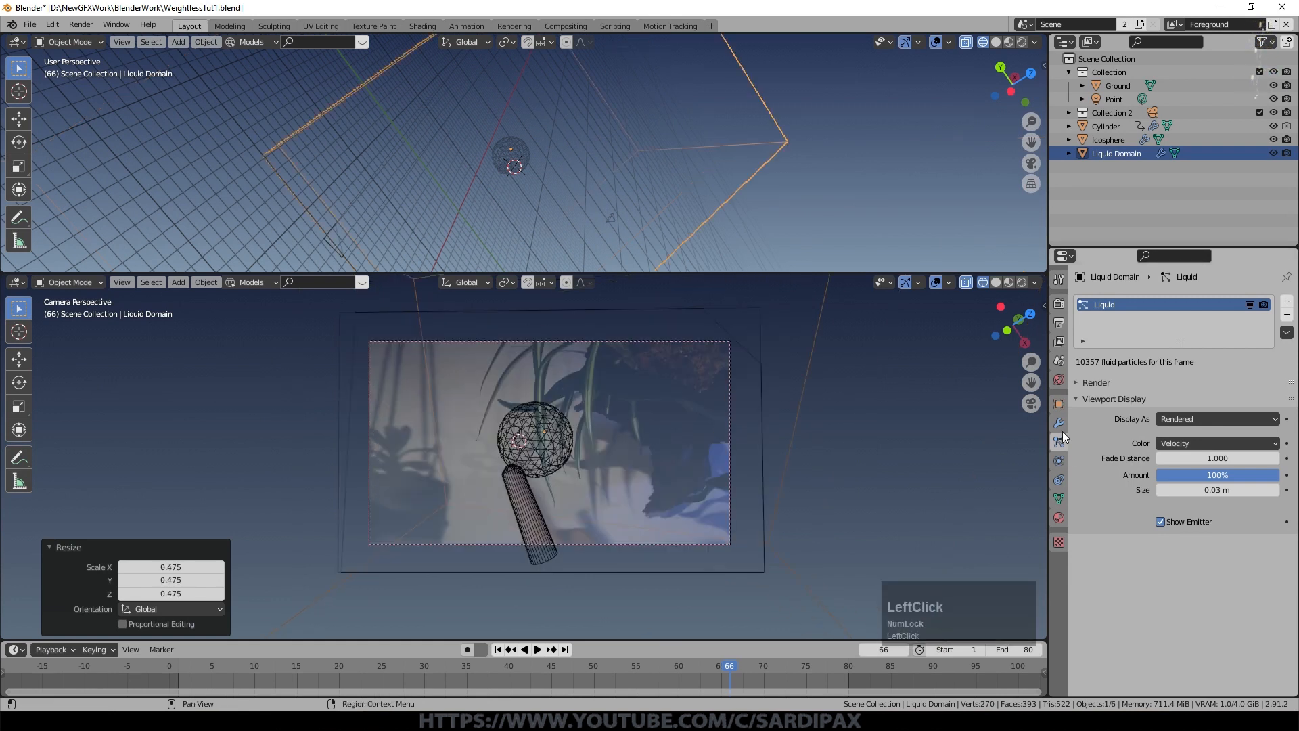
- Disable all six border collisions of the liquid domain: Front, Back, Right, Left, Top and Bottom
left_click(1059, 461)
scroll(1225, 459, "down", 5)
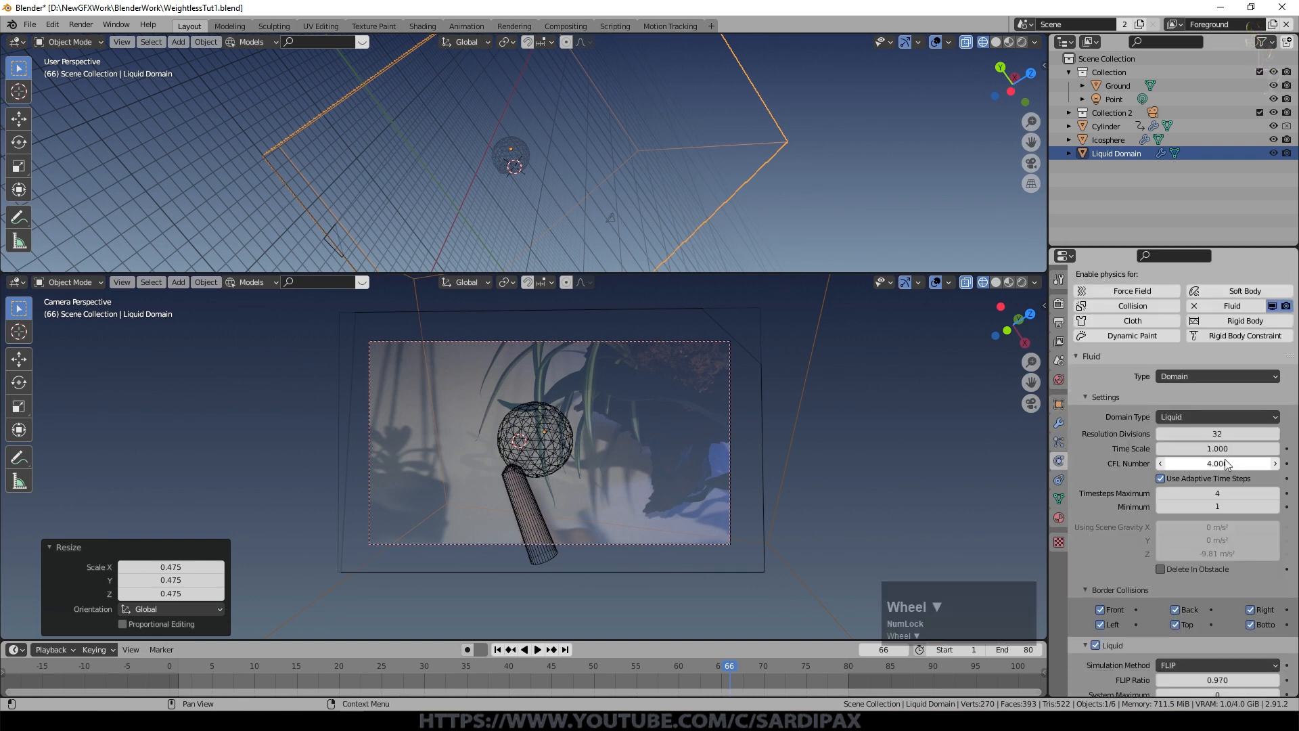
left_click(1101, 538)
left_click(1179, 542)
left_click(1180, 528)
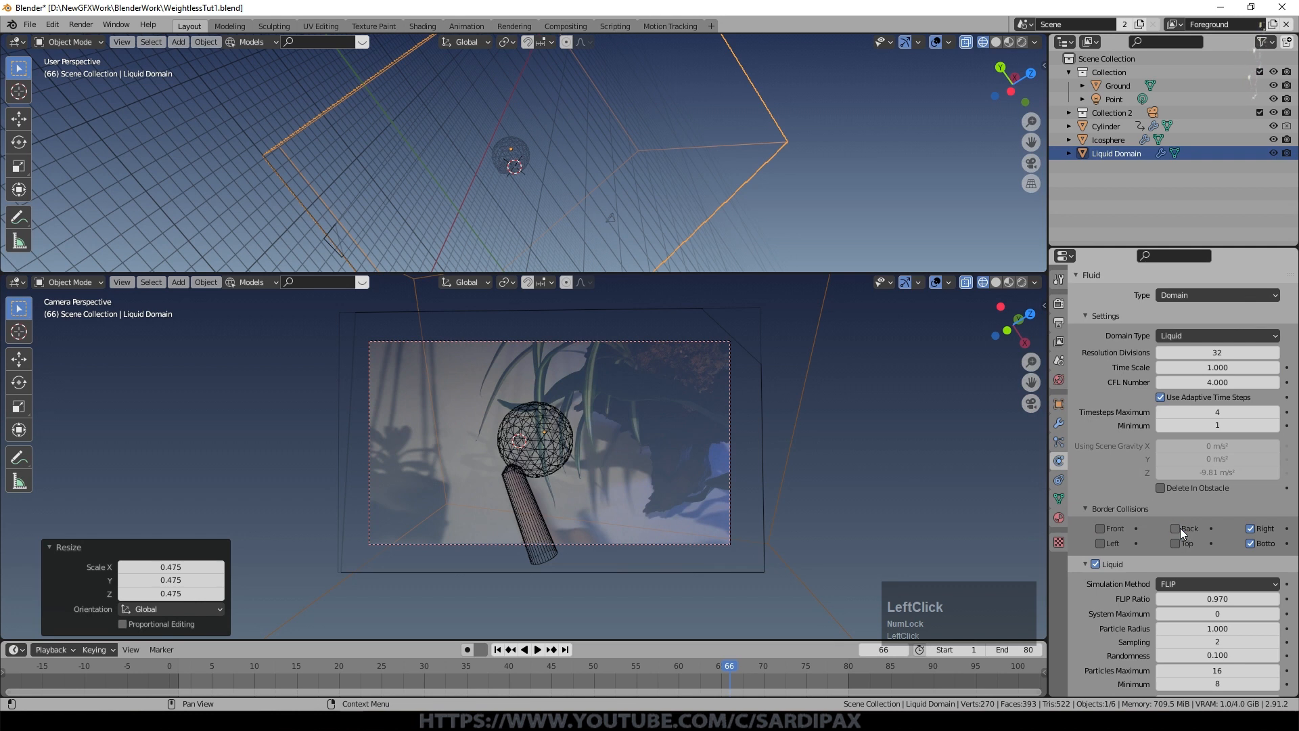
left_click(1251, 542)
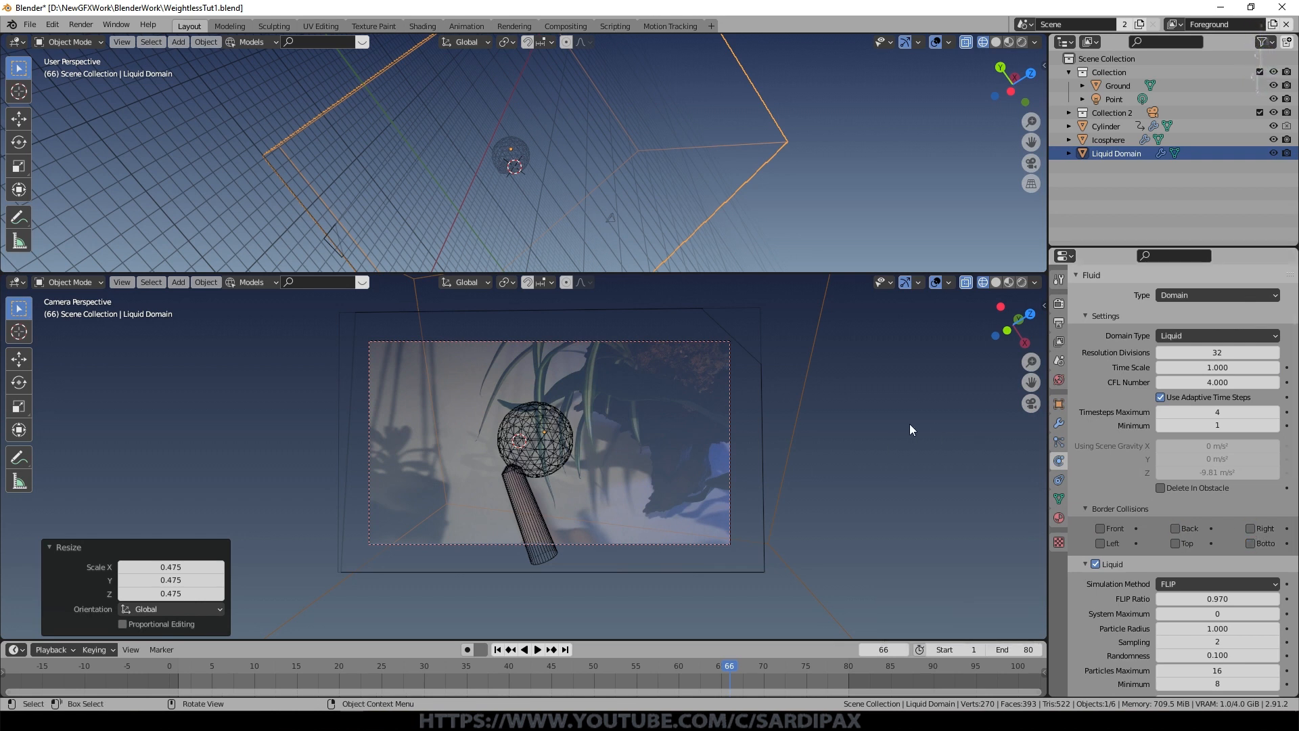
- Move the domain's whole mesh about -5.38 m along its local Y axis in Edit Mode, and return to the camera view
scroll(567, 563, "down", 2)
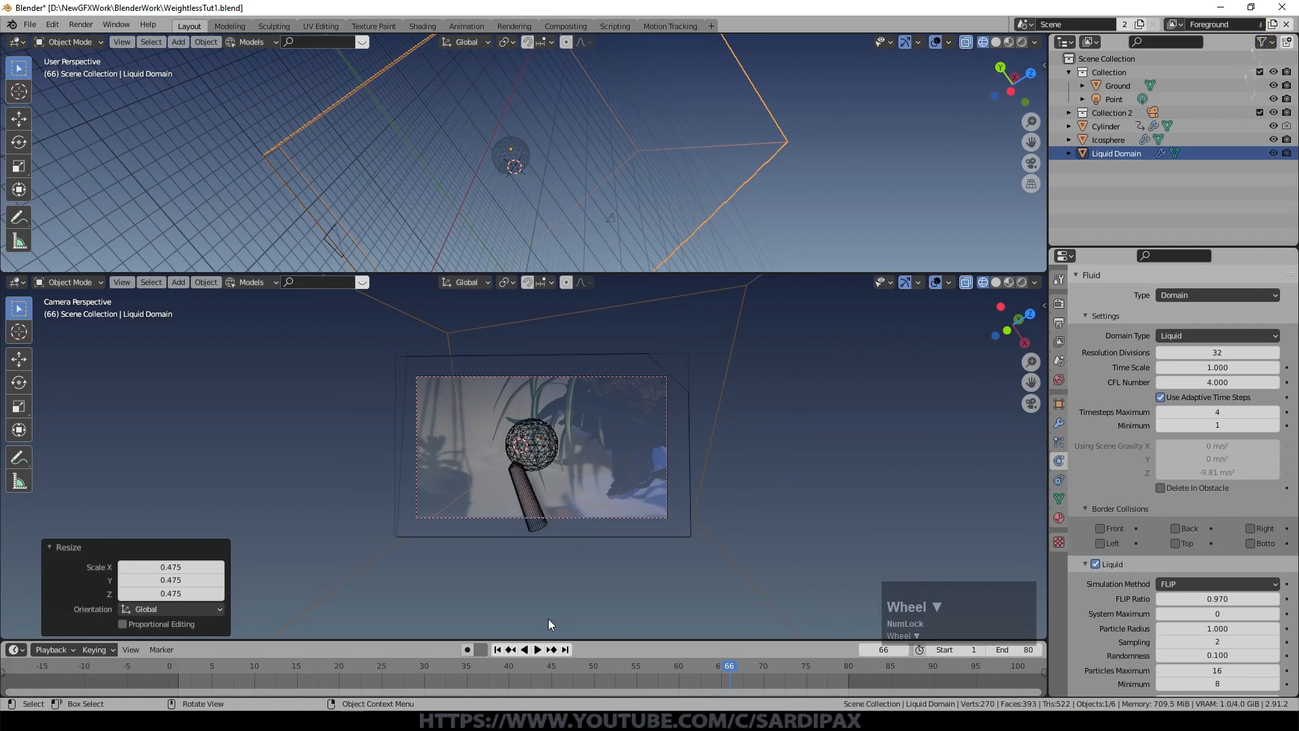
scroll(660, 509, "up", 1)
scroll(660, 508, "up", 2)
scroll(647, 499, "down", 3)
middle_click(768, 504)
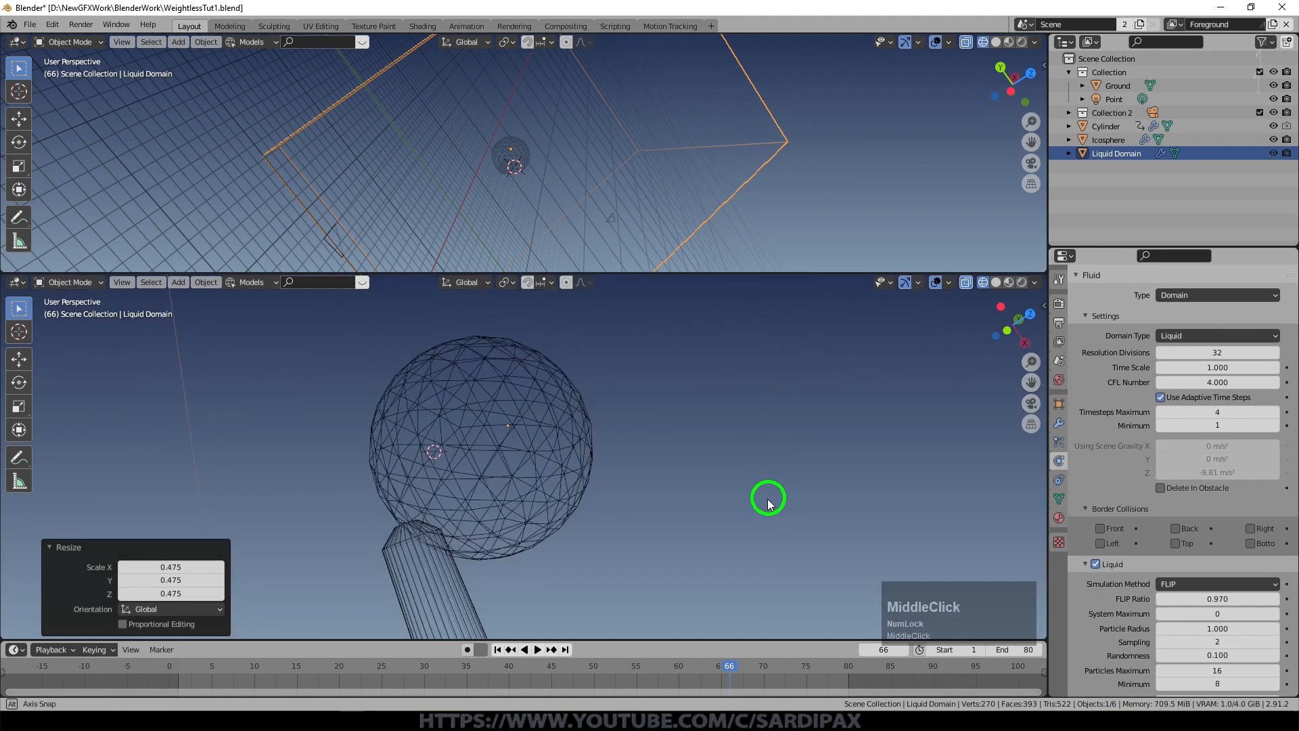
middle_click_drag(768, 504, 591, 462)
scroll(682, 508, "down", 6)
key("Tab")
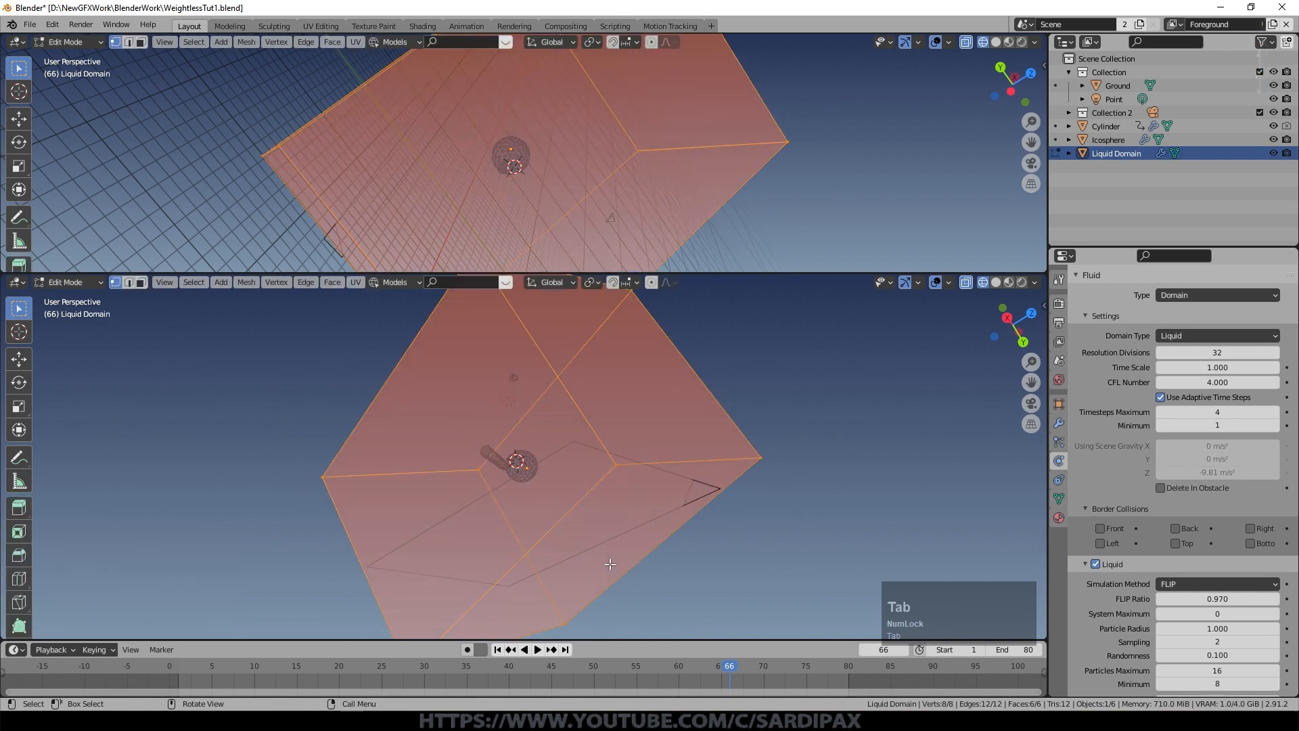
key("g")
key("y")
key("y")
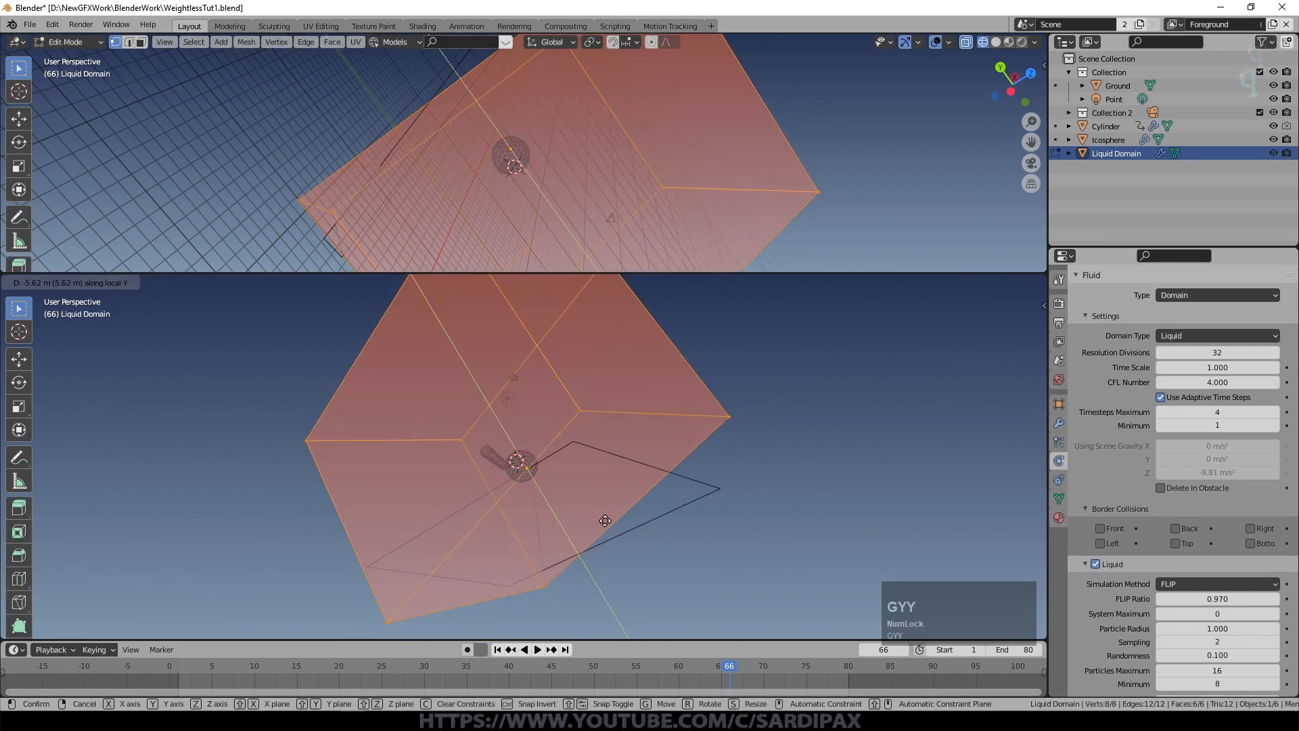
left_click(630, 521)
key("KP_0")
scroll(699, 447, "up", 1)
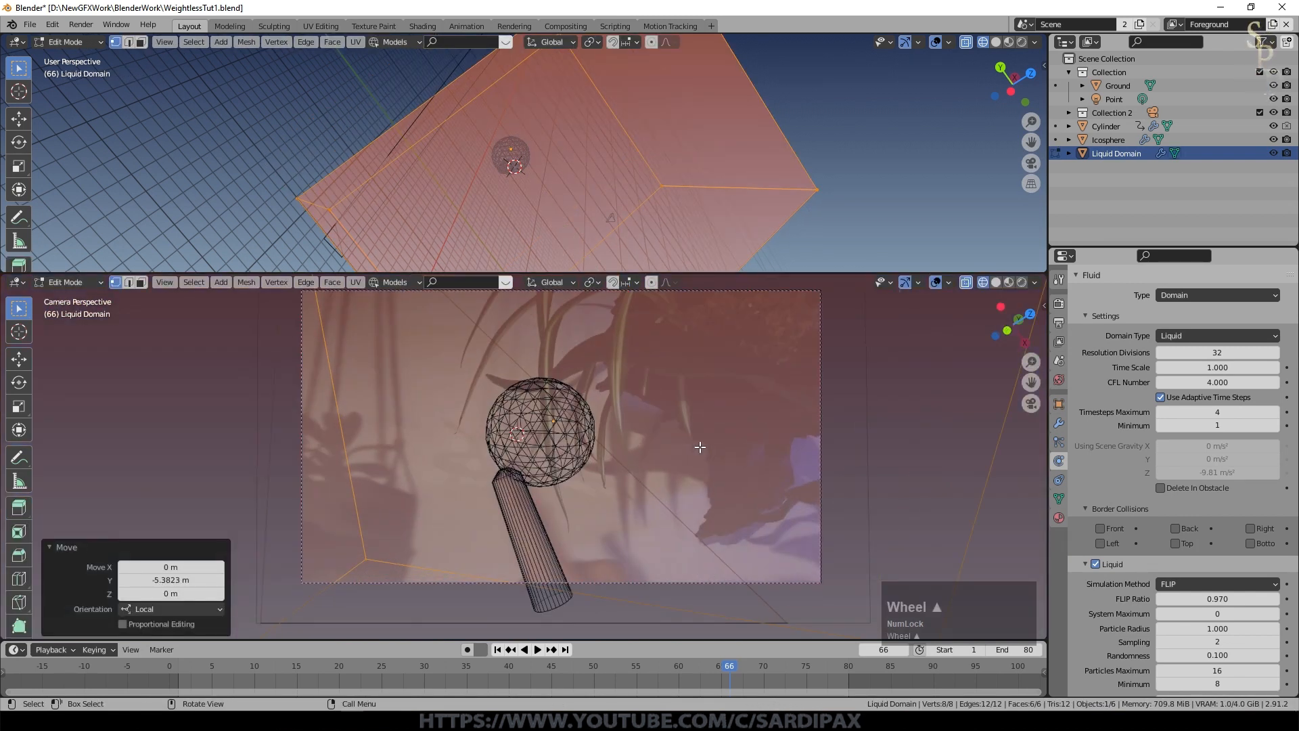
- Return to the first frame, refresh the domain's cache by resetting the resolution divisions to 32, and run the simulation
left_click(497, 650)
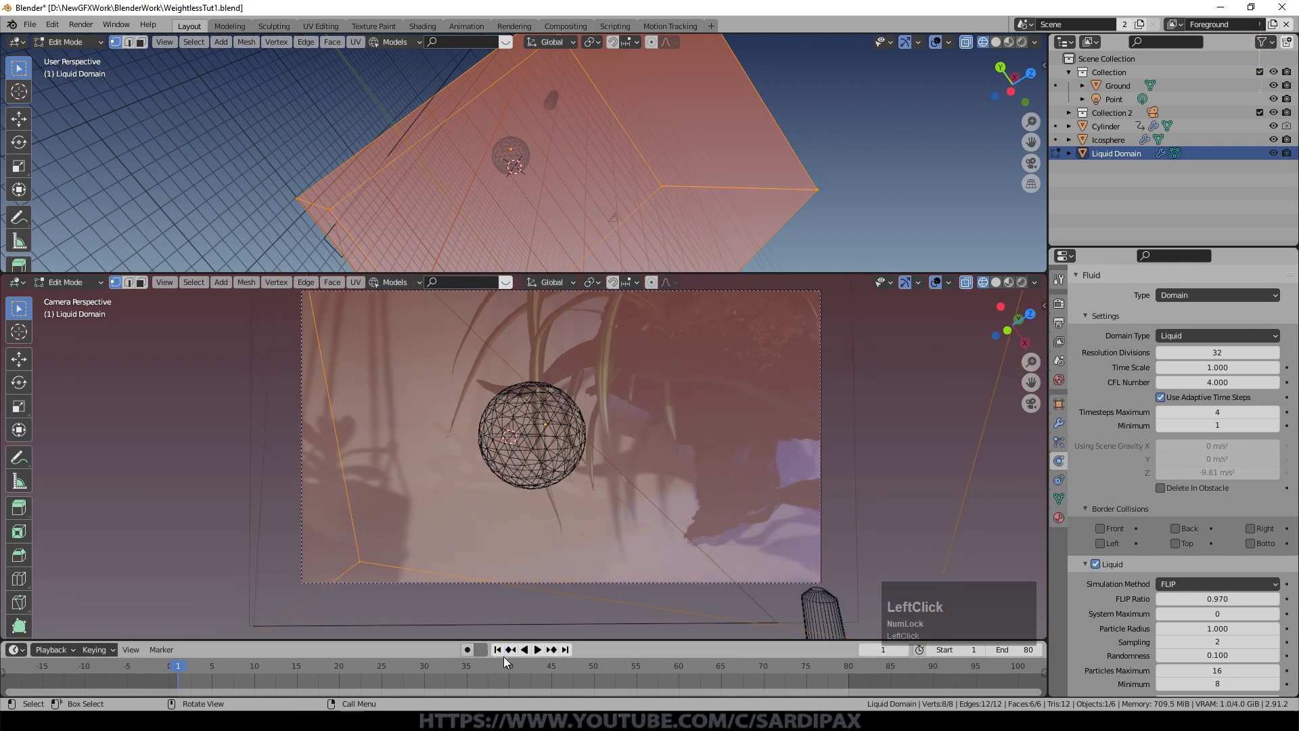
left_click(1274, 352)
left_click(1273, 352)
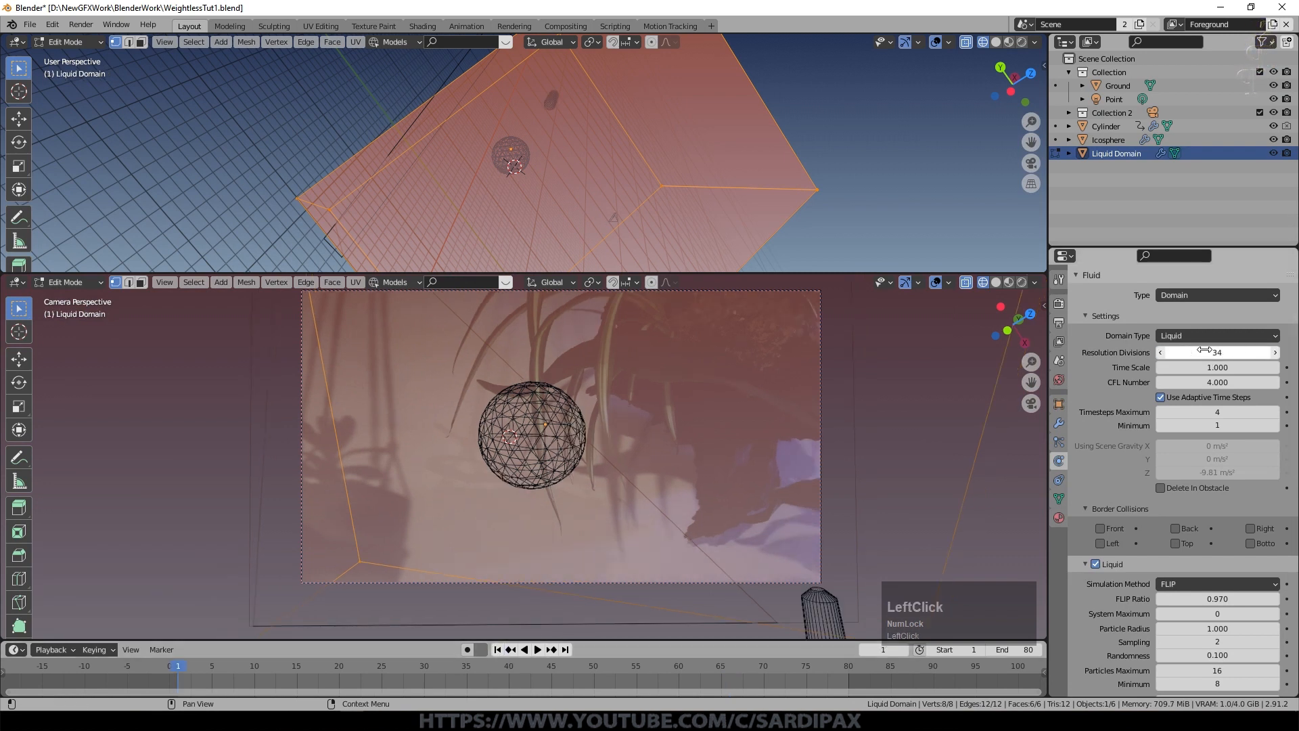
left_click(1161, 353)
left_click(1161, 353)
key("space")
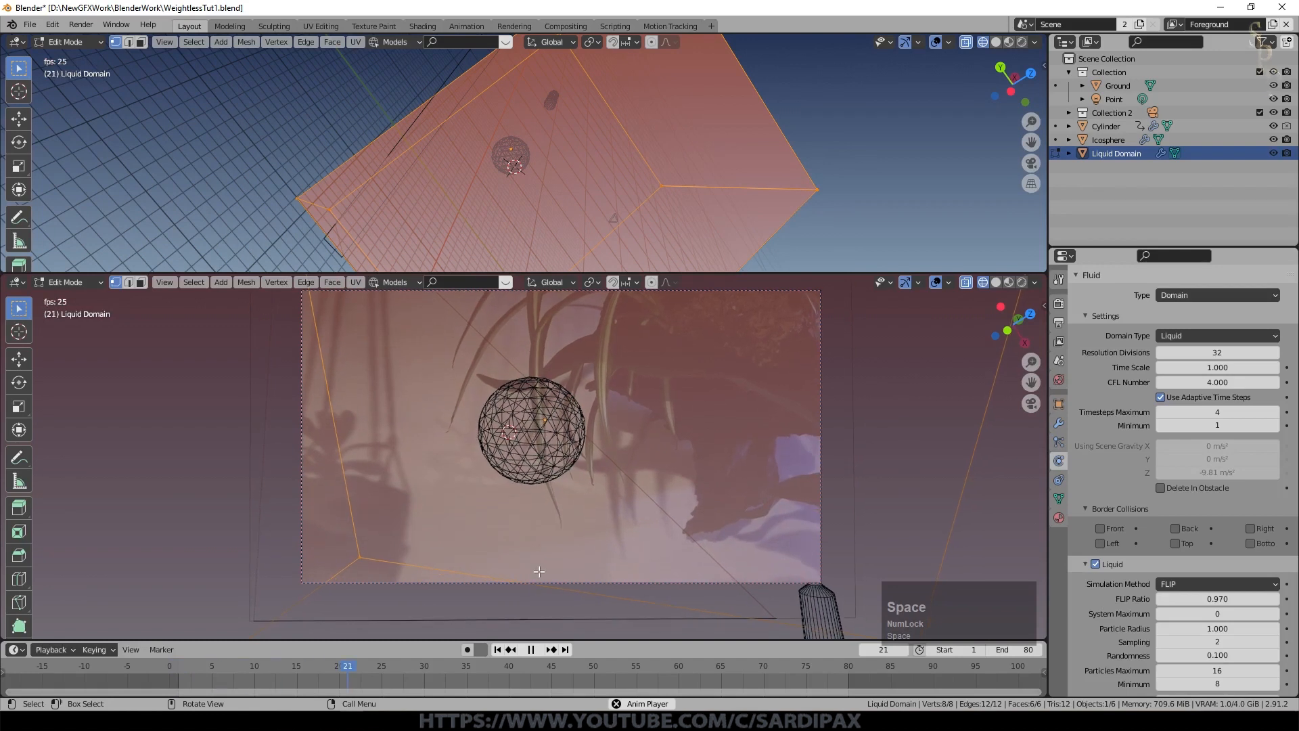
key("Escape")
- Raise the liquid domain's resolution divisions to 64
scroll(619, 510, "down", 4)
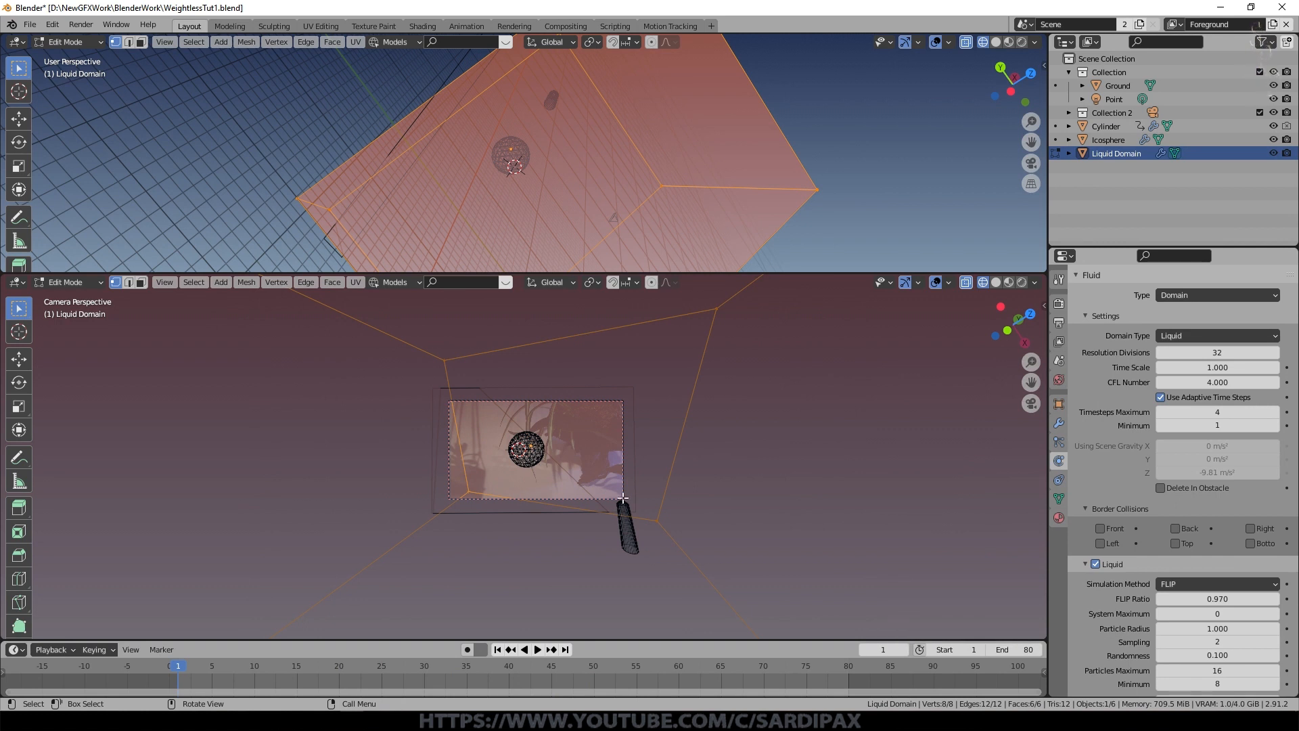
left_click(1221, 353)
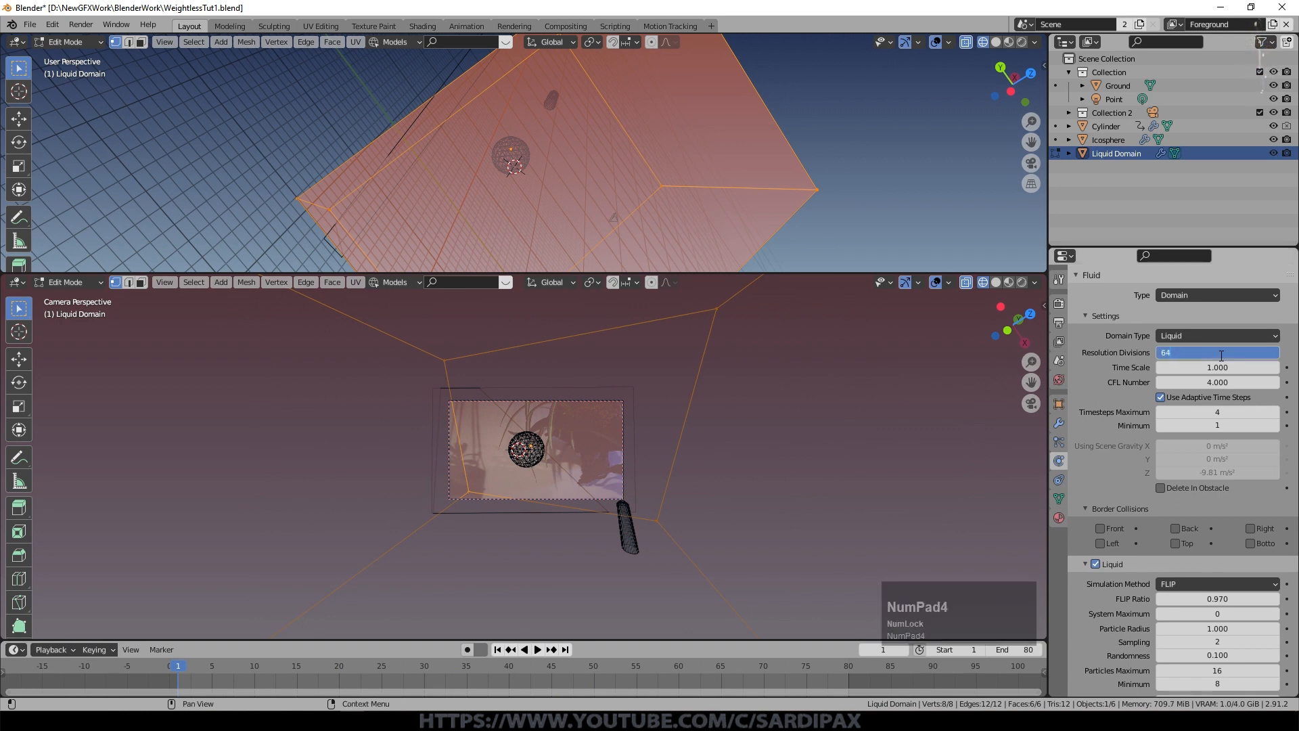
type("64")
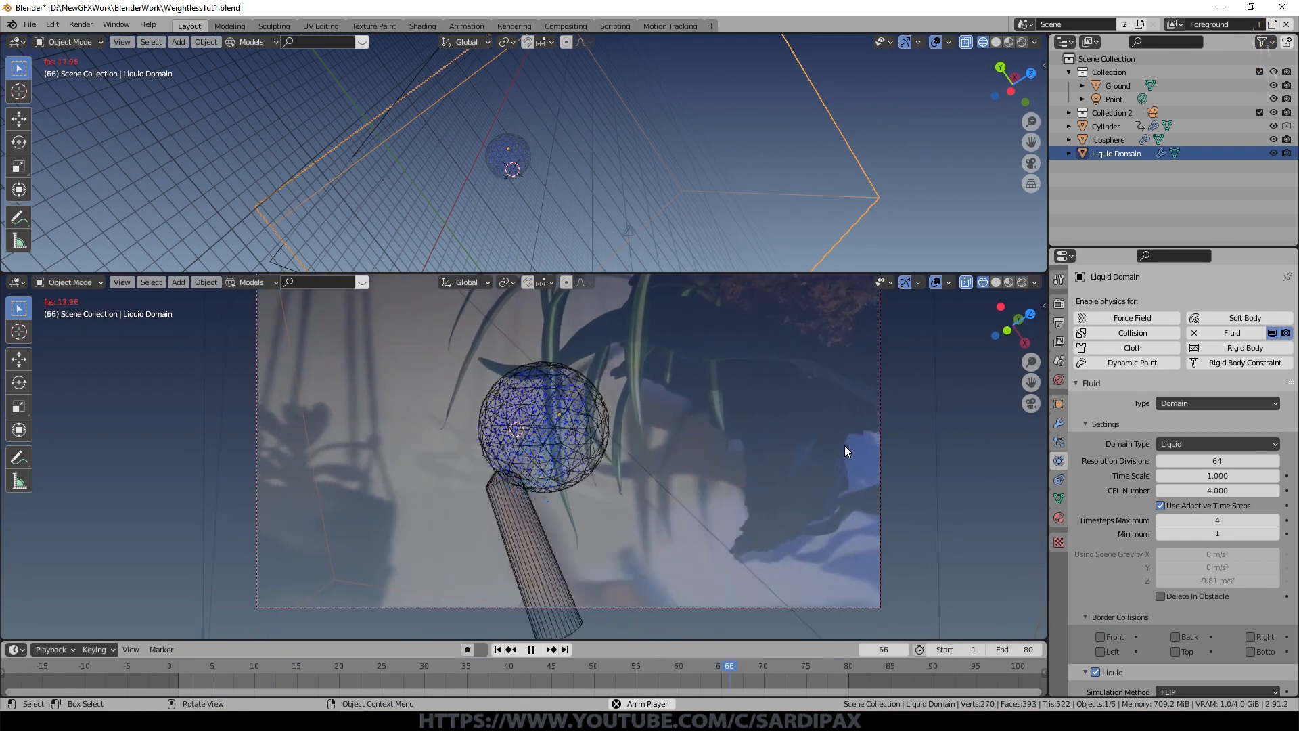
- Extend both the timeline's end frame and the domain cache's end frame to 100
left_click(1016, 650)
key("KP_Enter")
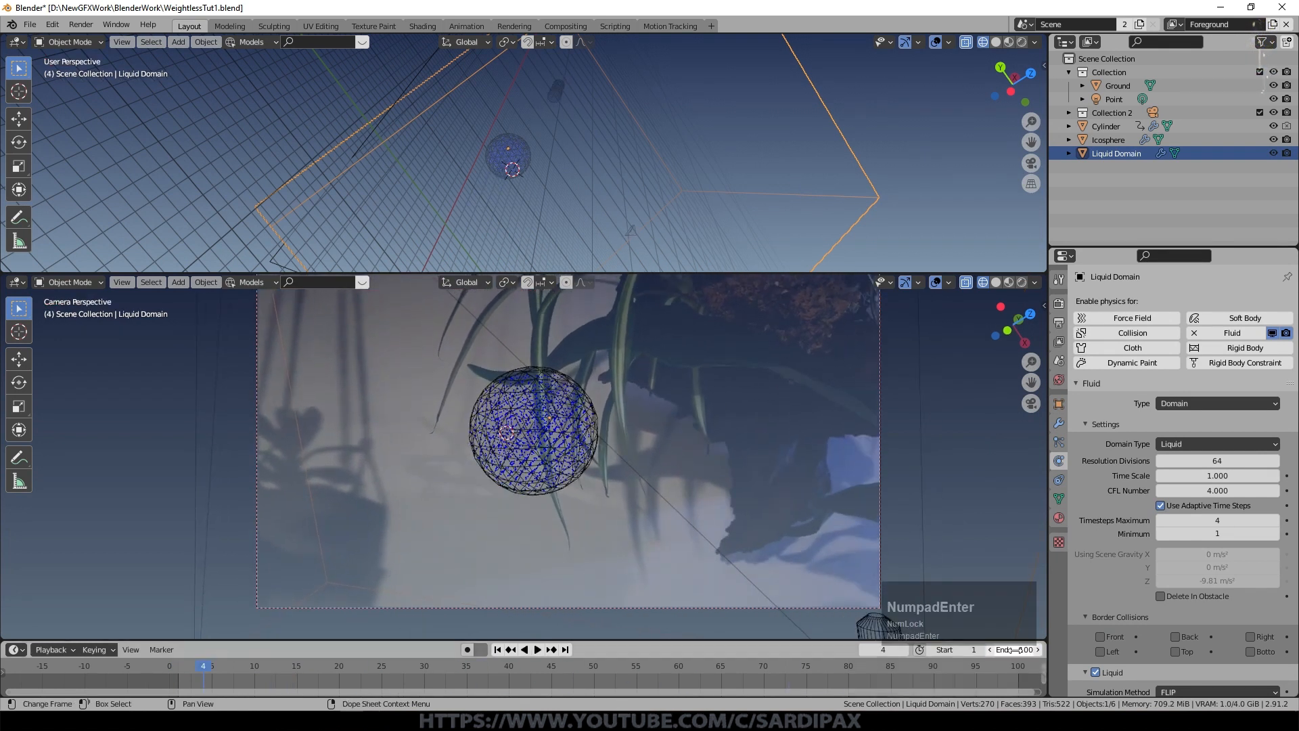
scroll(1168, 483, "down", 15)
left_click(1199, 492)
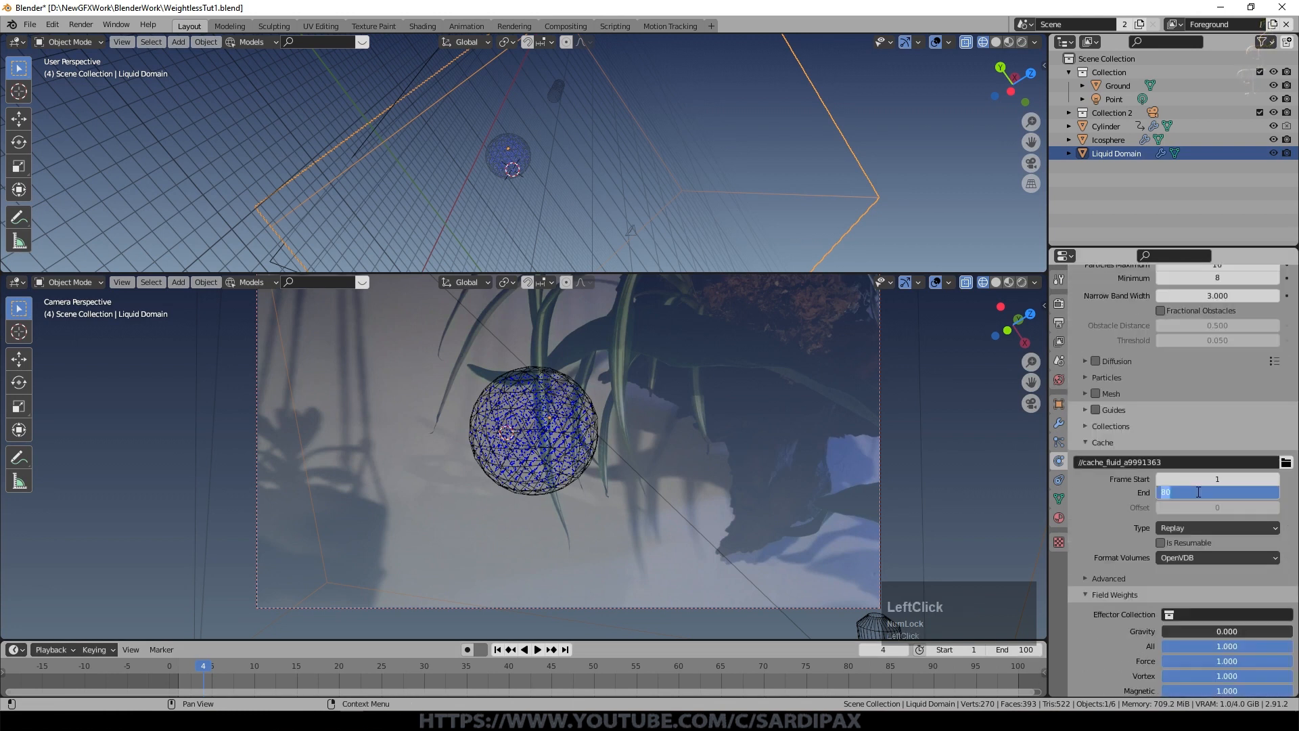
- Refresh the domain's cache through its resolution divisions, keeping them at 64, and play the simulation over the extended range
key("space")
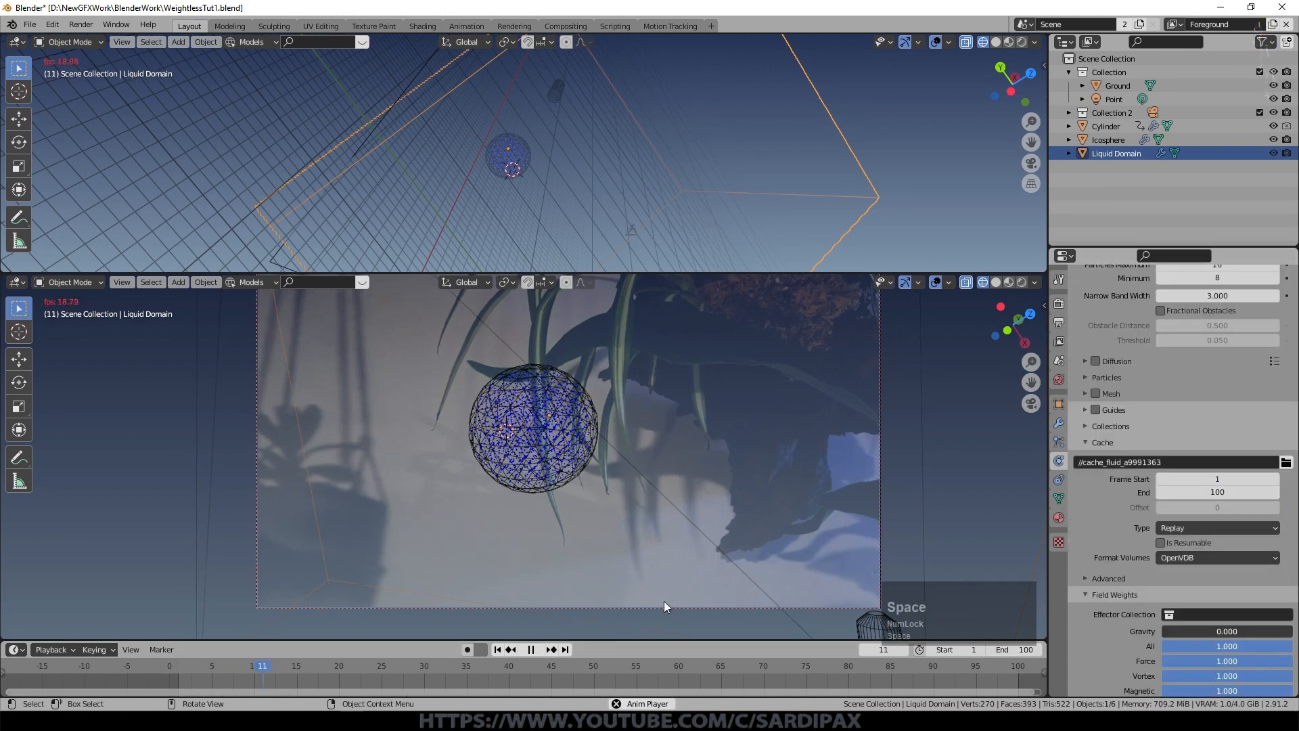
scroll(1201, 376, "up", 15)
left_click(1273, 465)
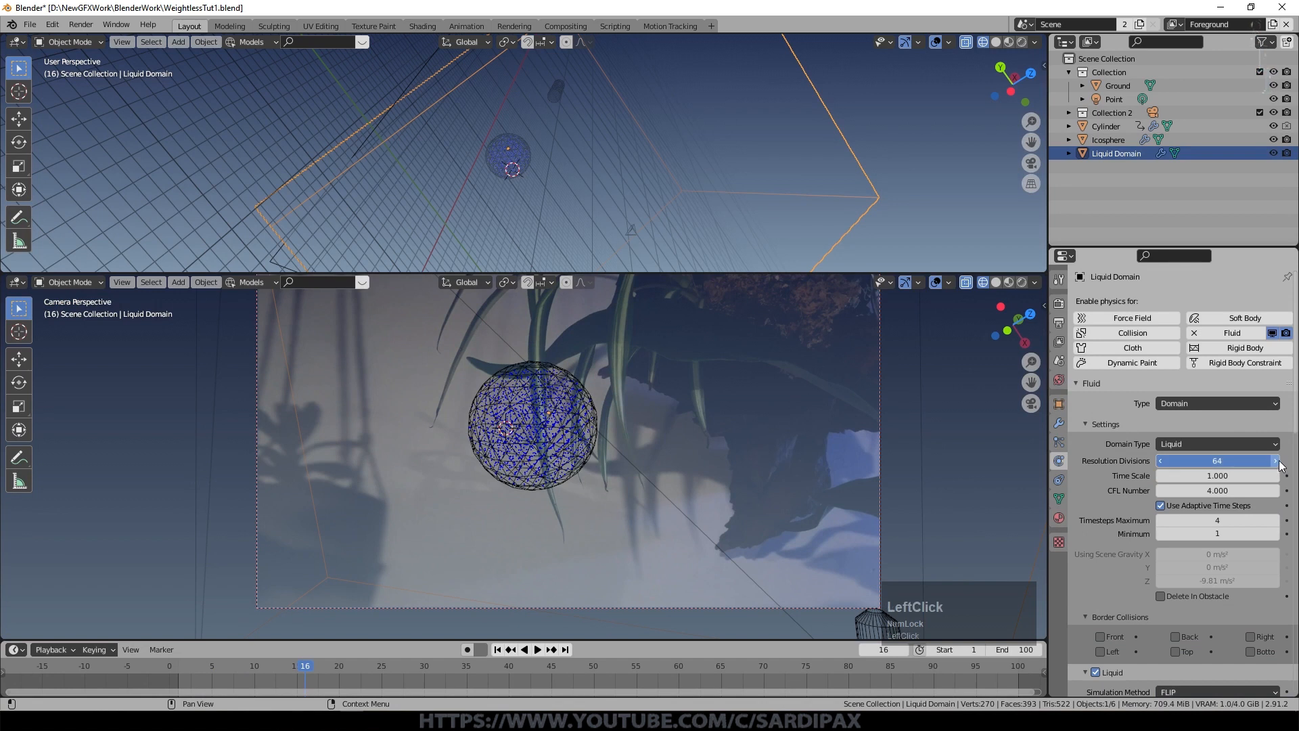
key("space")
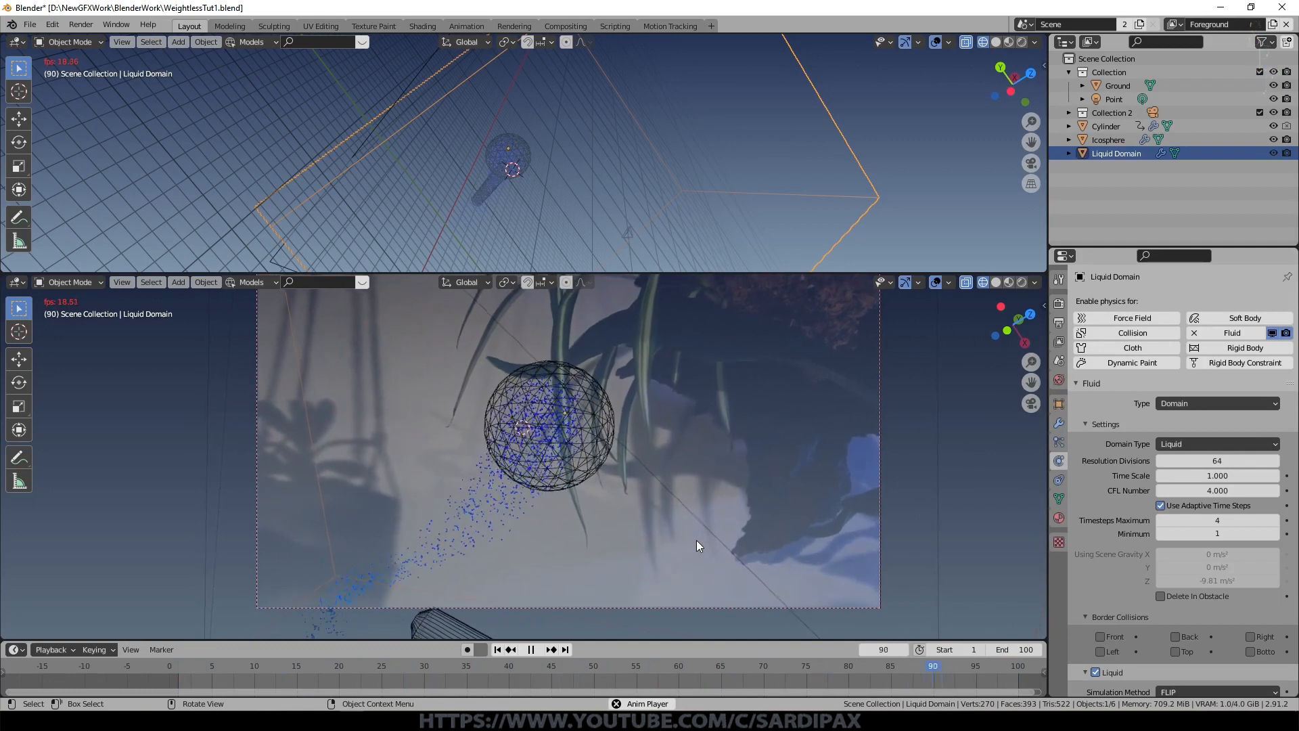
- Set the viewport display size of the Liquid particles to 0.05 m while the simulation plays
left_click(1061, 440)
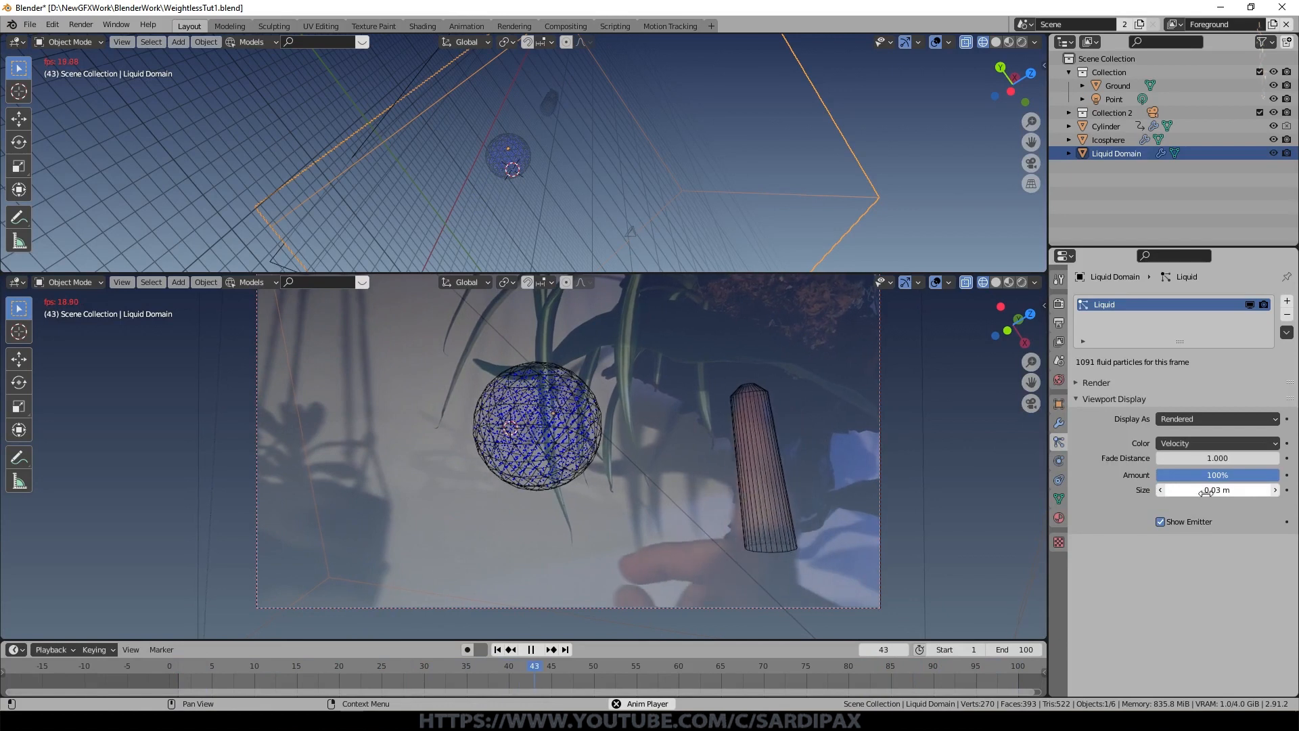
left_click(1276, 490)
left_click(1276, 491)
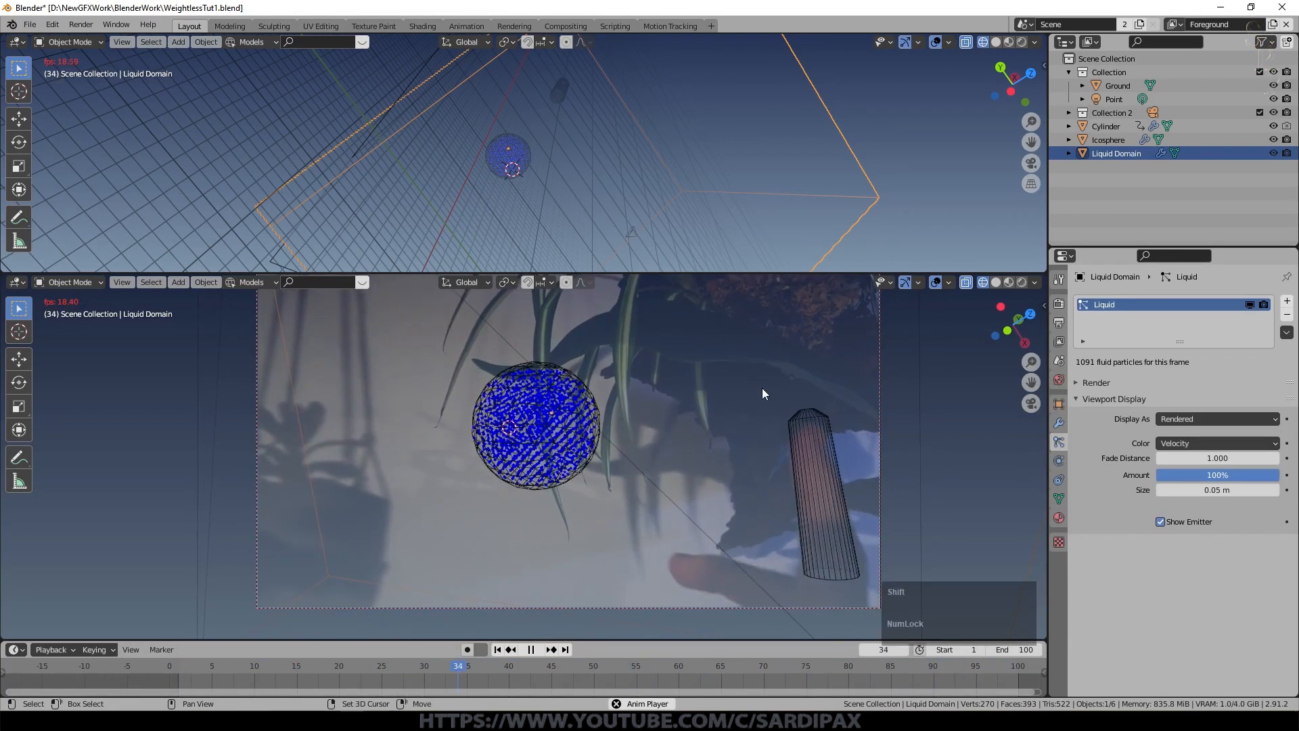
- Snap the 3D cursor to the centre of the liquid icosphere
key("shift+a")
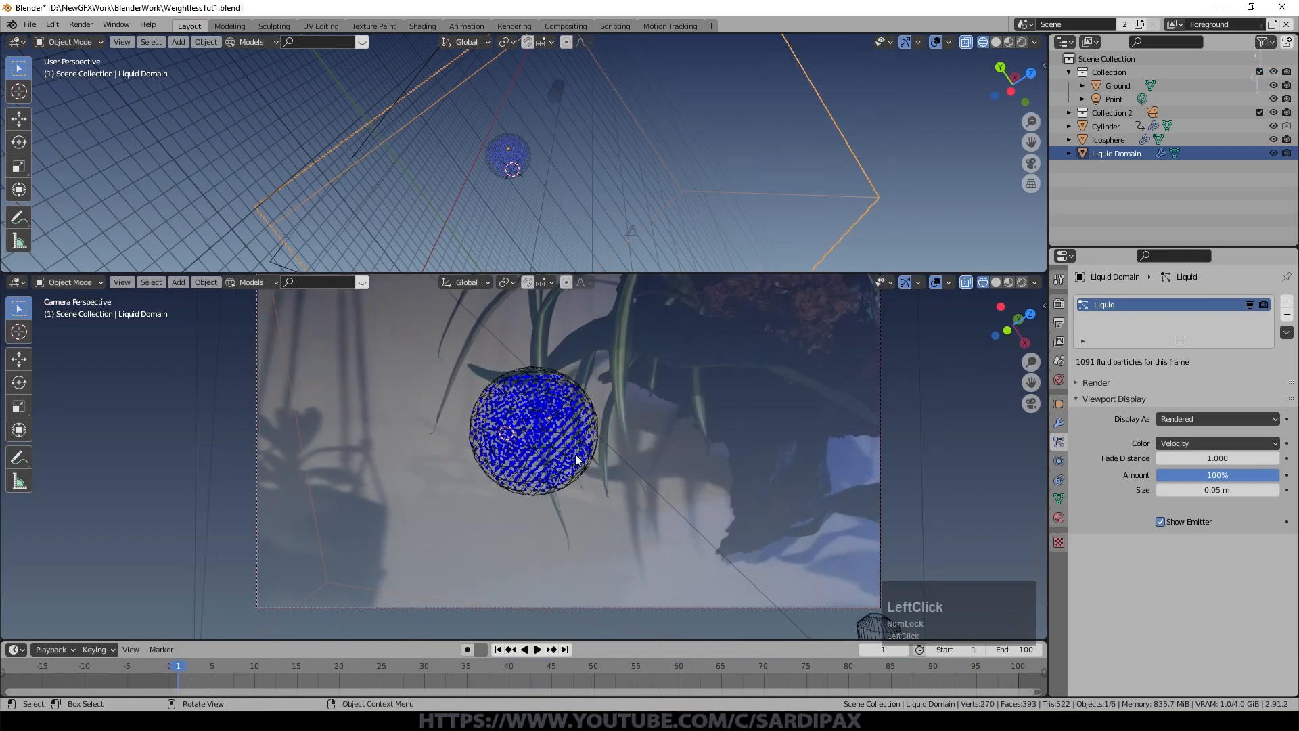
left_click(593, 432)
key("shift+s")
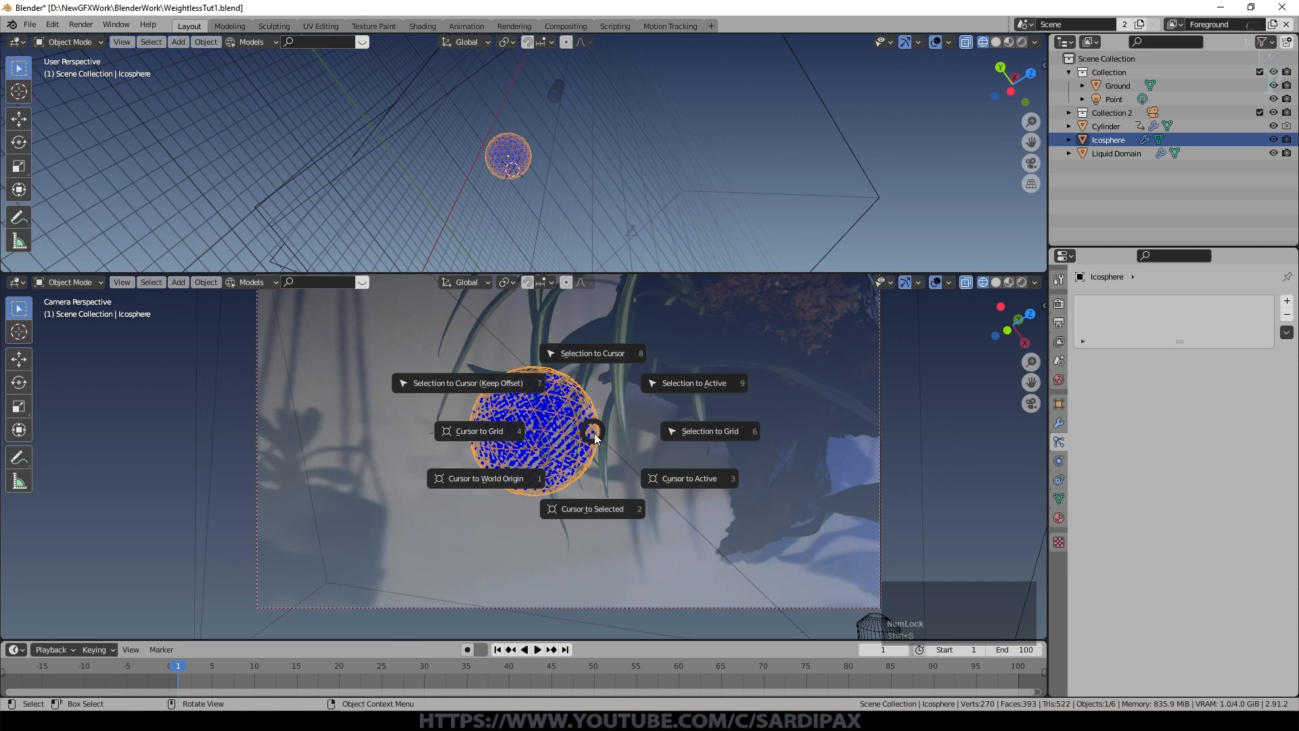
left_click(594, 507)
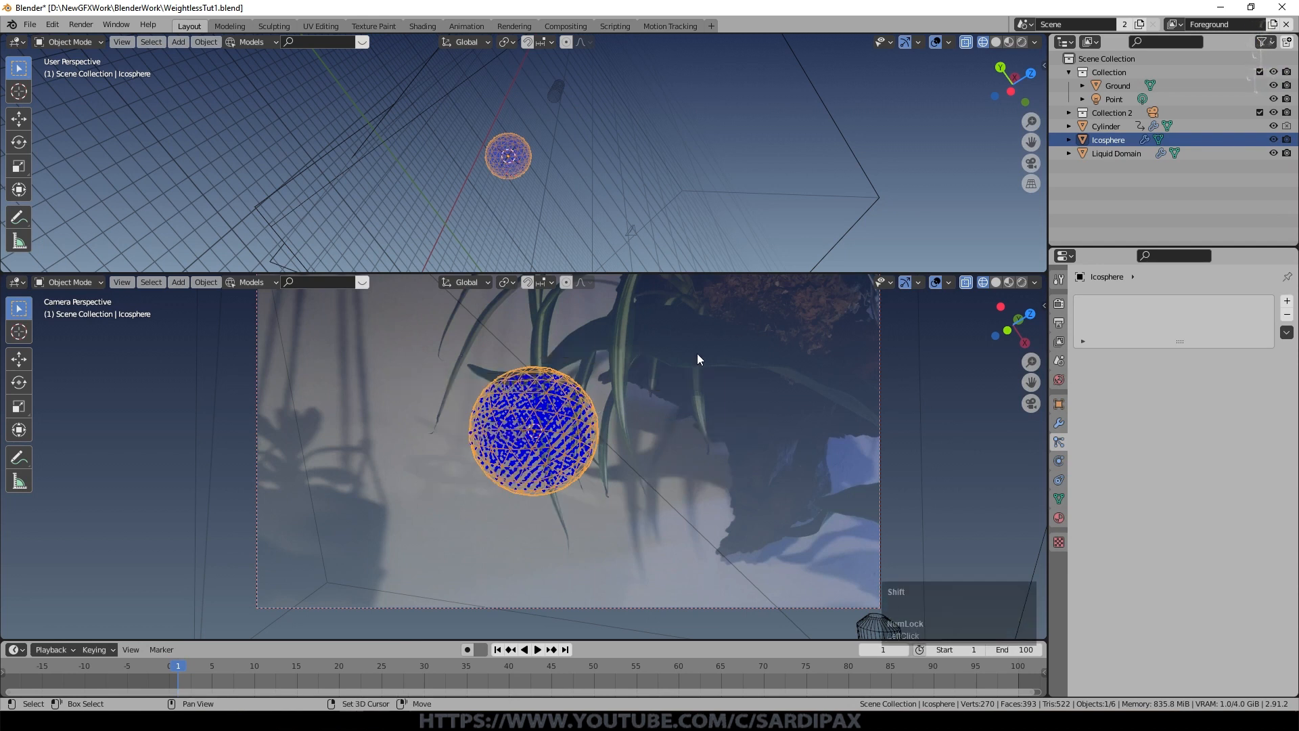
- Add a Force type force field at the 3D cursor and set its strength to -1
key("shift+a")
mouse_move(676, 594)
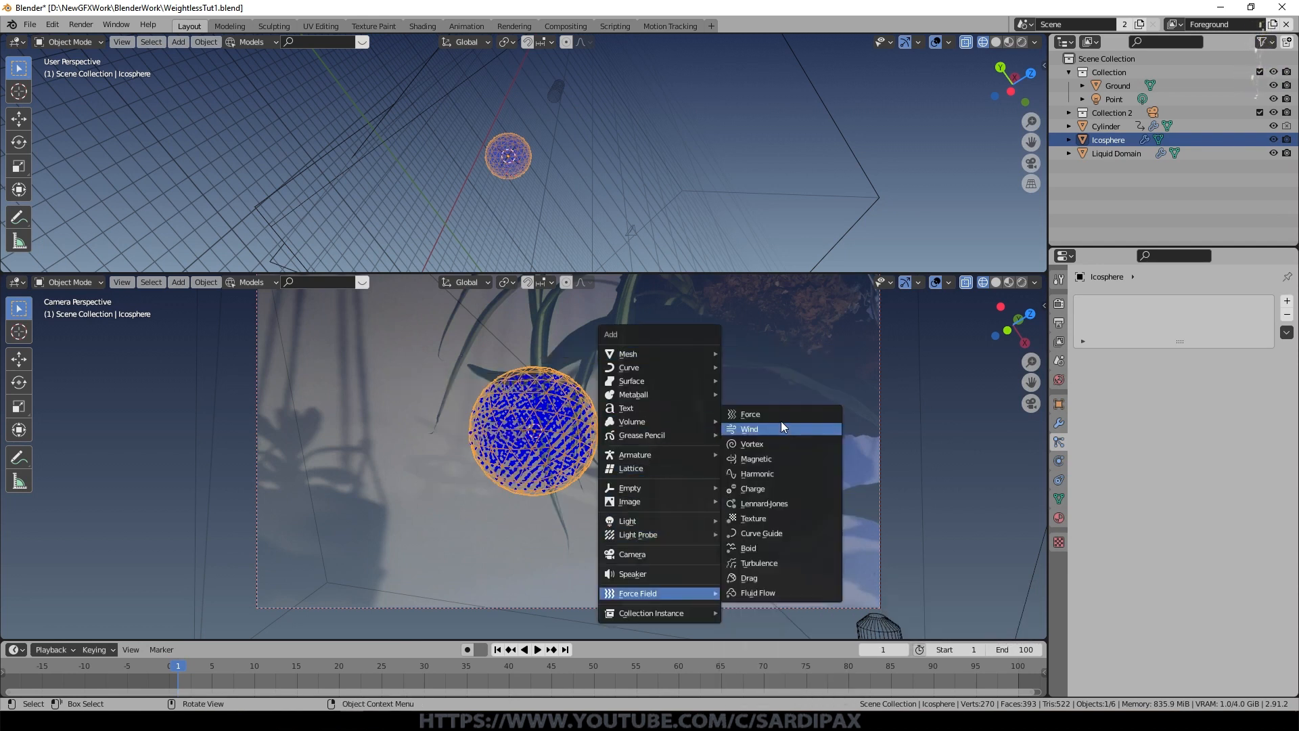
left_click(781, 420)
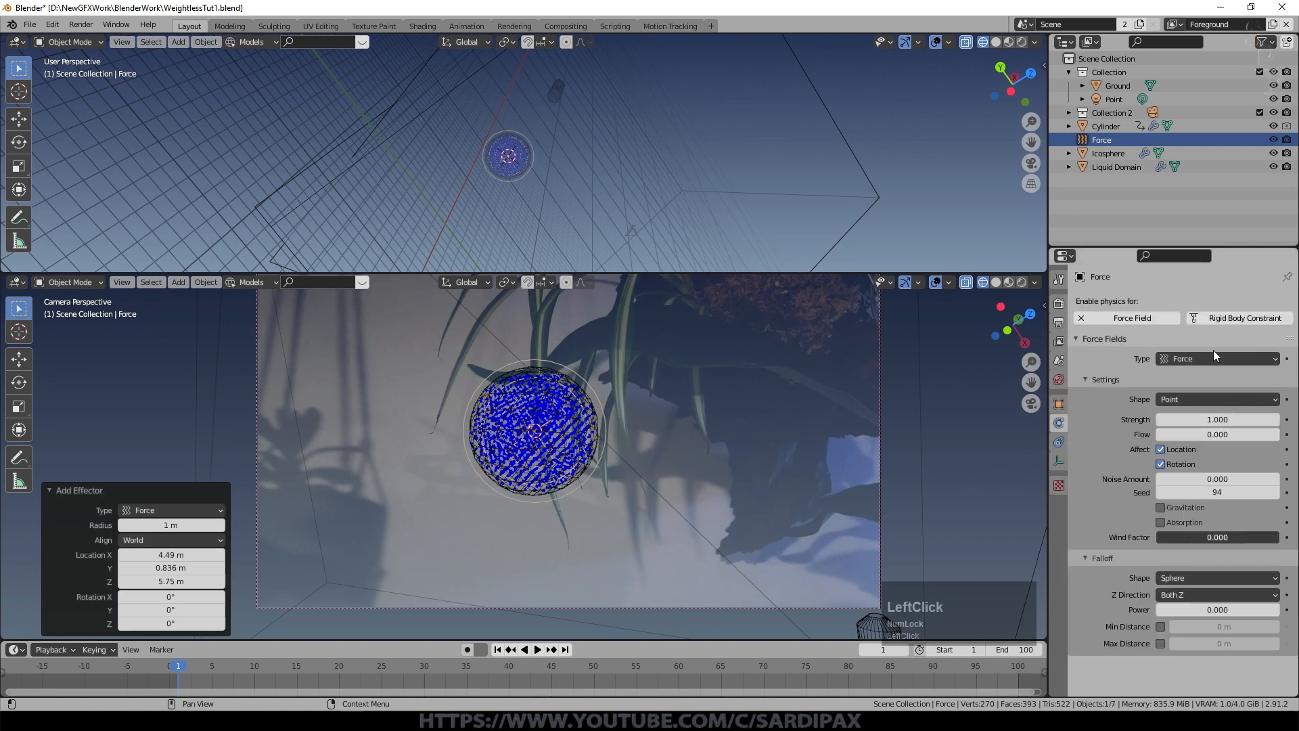
left_click(1218, 419)
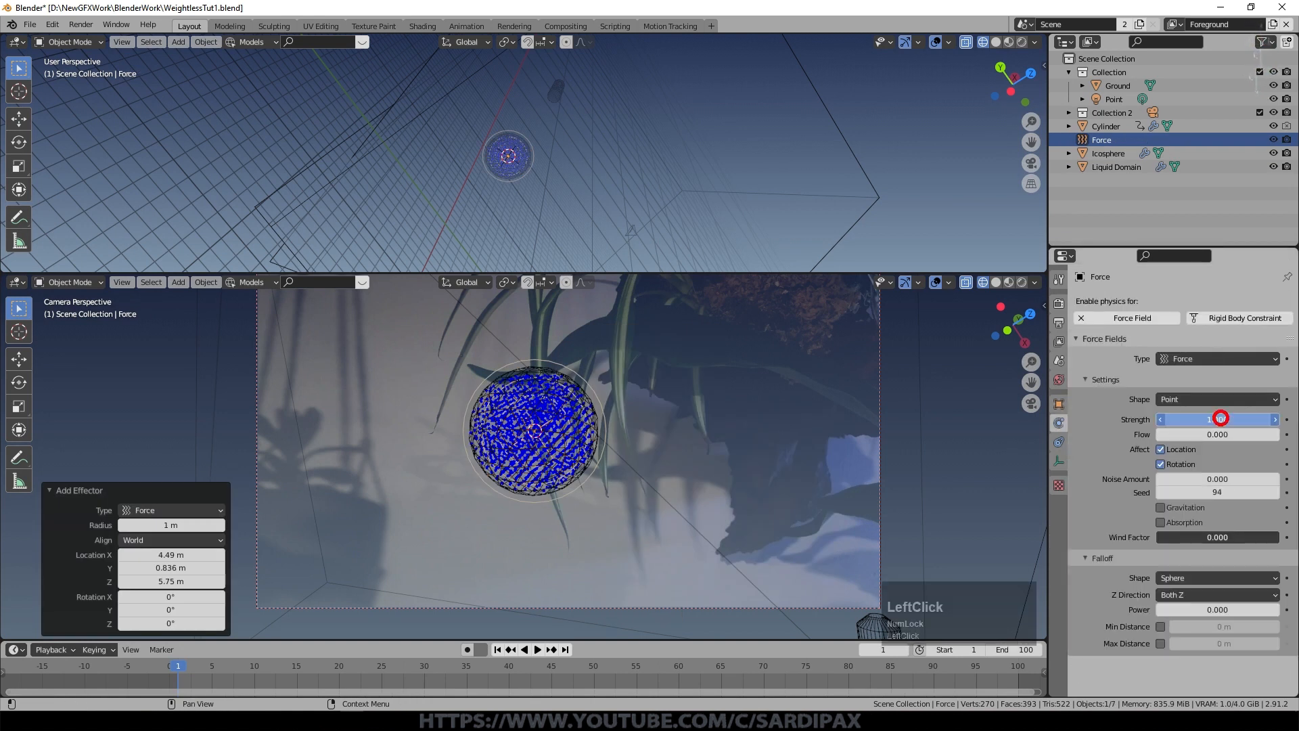
type("-1")
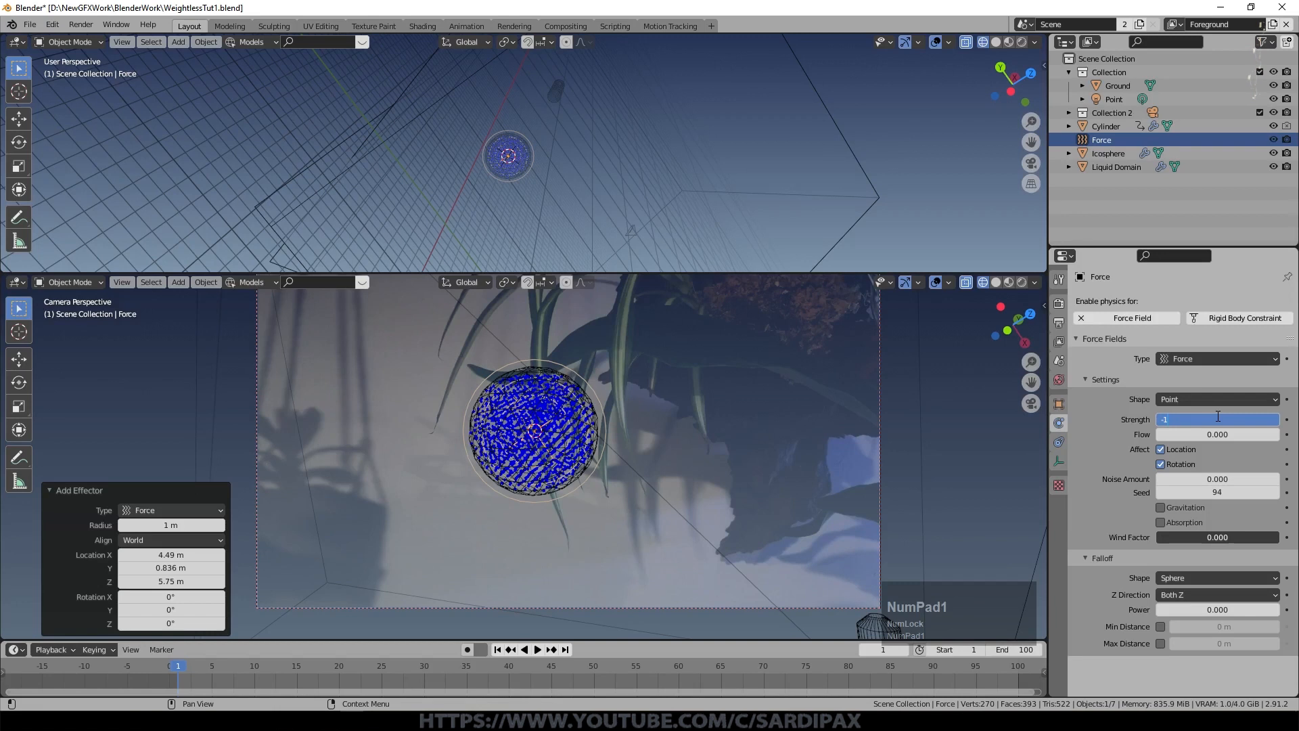
key("Return")
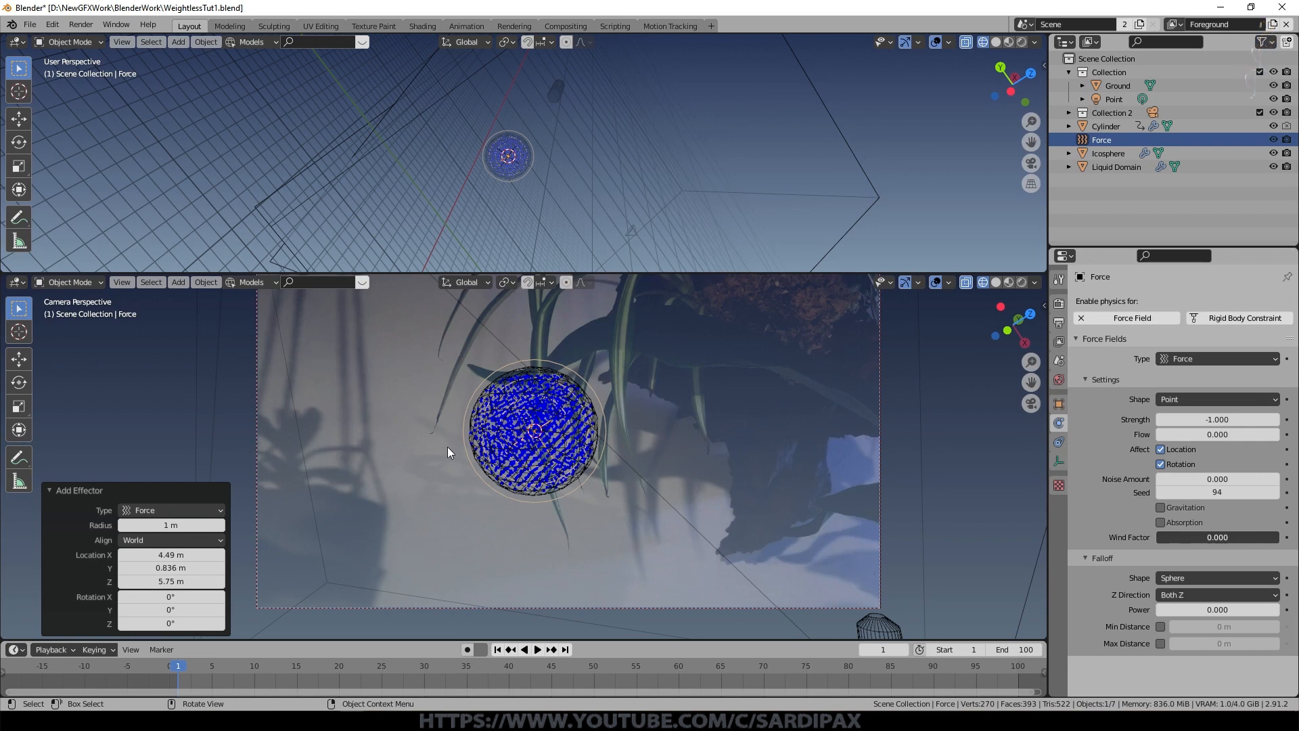
- Enable the force field's maximum falloff distance and raise it so its range reaches beyond the liquid sphere
scroll(1267, 504, "down", 2)
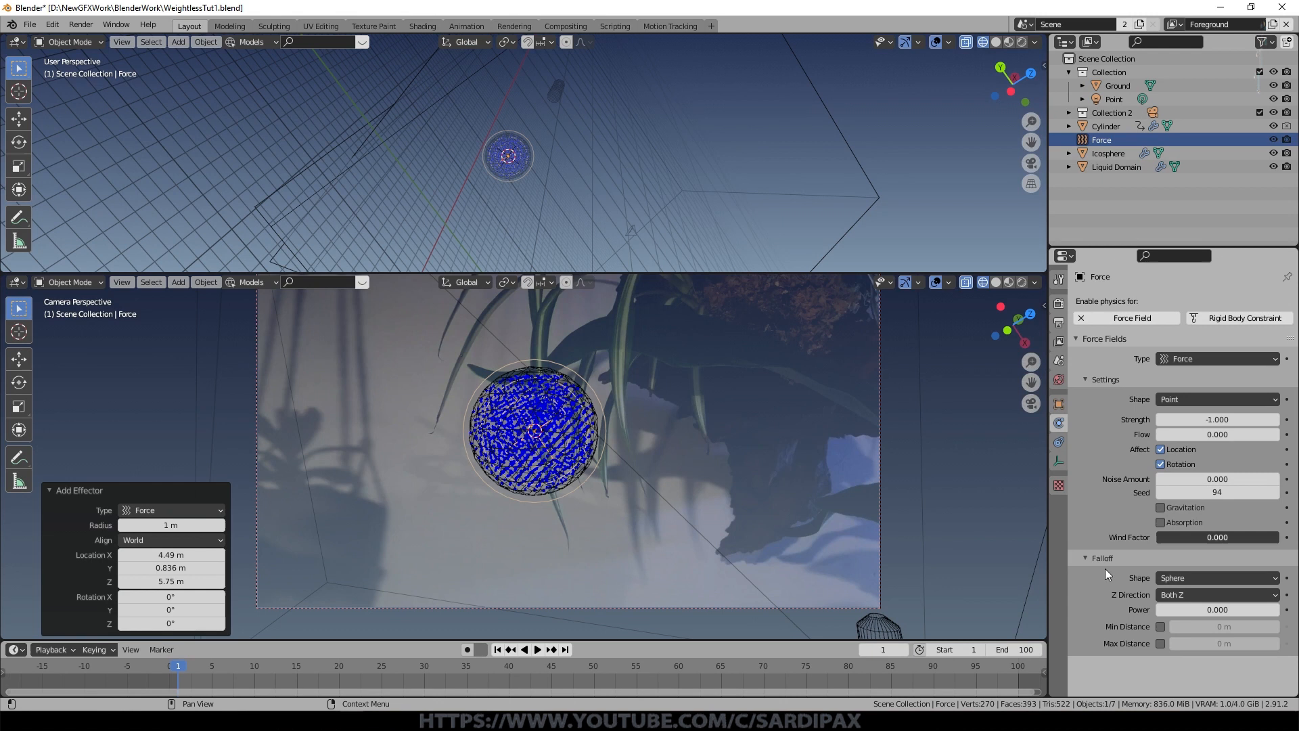
left_click(1161, 643)
left_click_drag(1218, 644, 1232, 643)
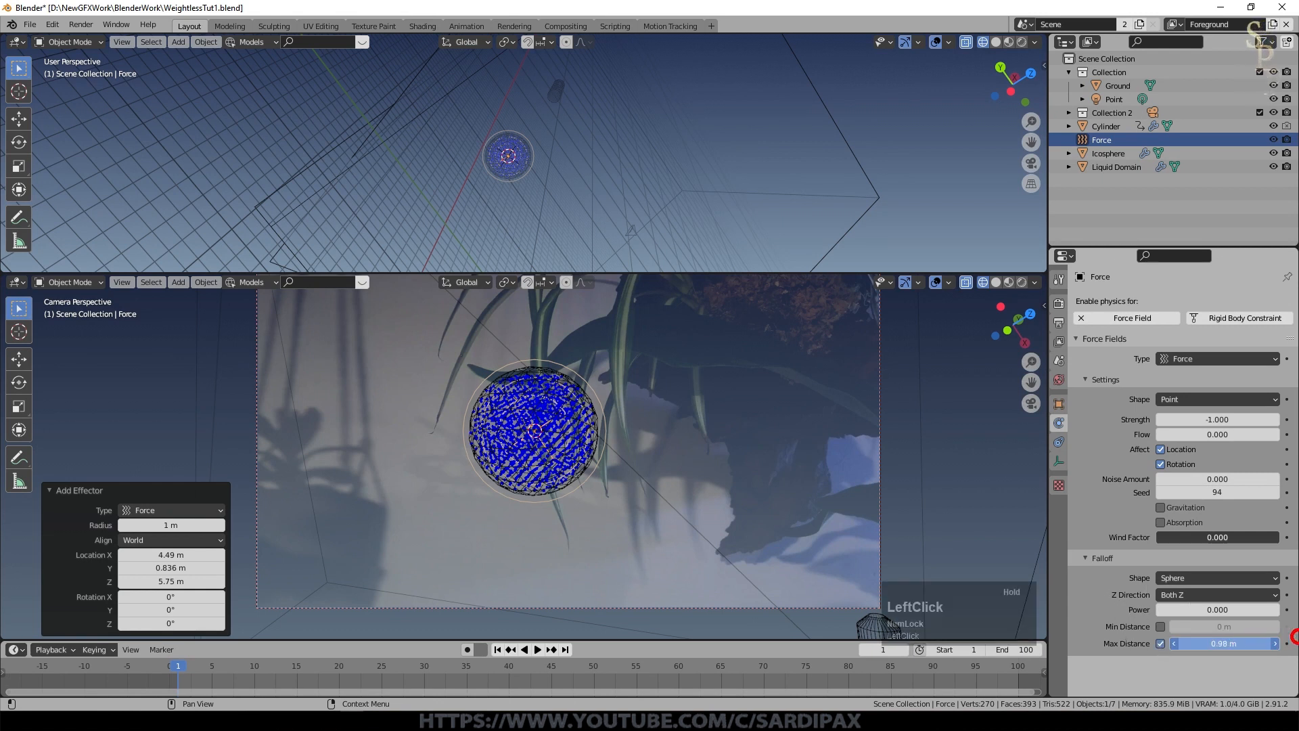
- Refresh the Liquid Domain's cache through its resolution divisions, keeping them at 64, and play the simulation with the force field
left_click(880, 499)
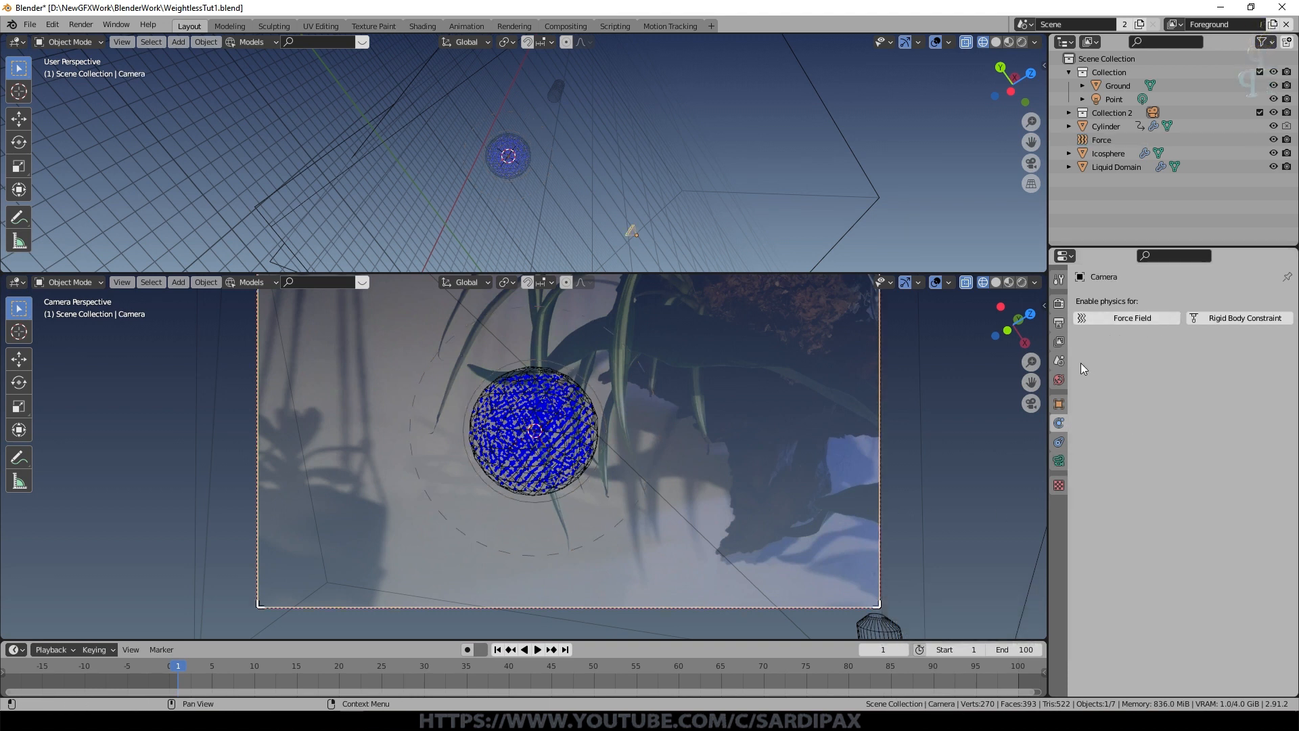
left_click(1058, 425)
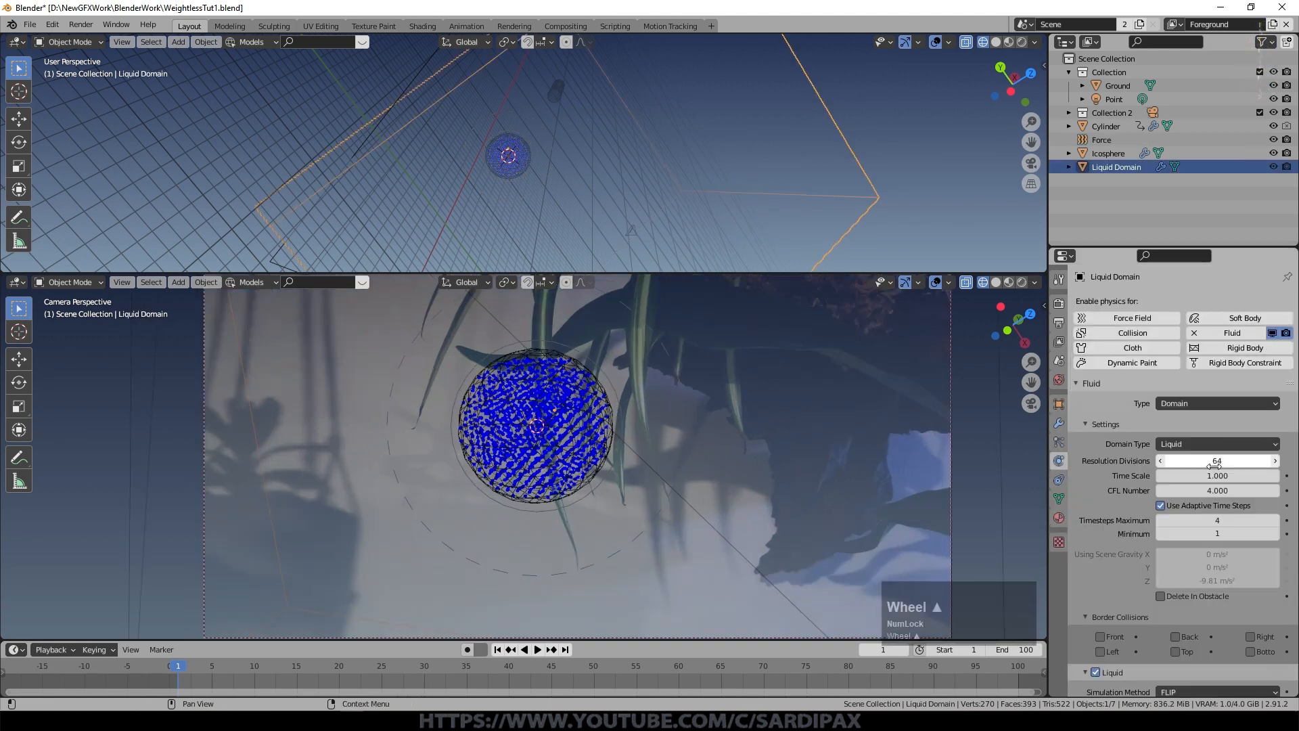
left_click(1276, 467)
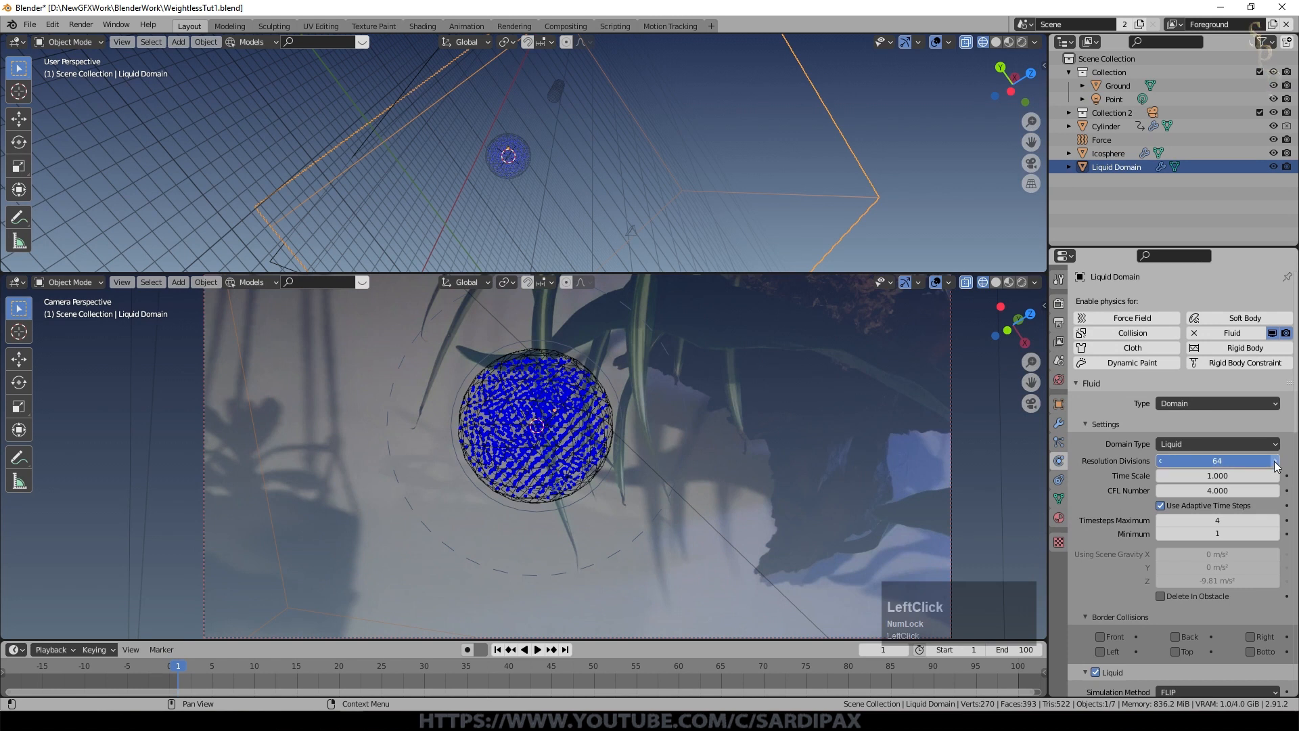
left_click(1160, 461)
left_click(1160, 461)
scroll(888, 451, "down", 2)
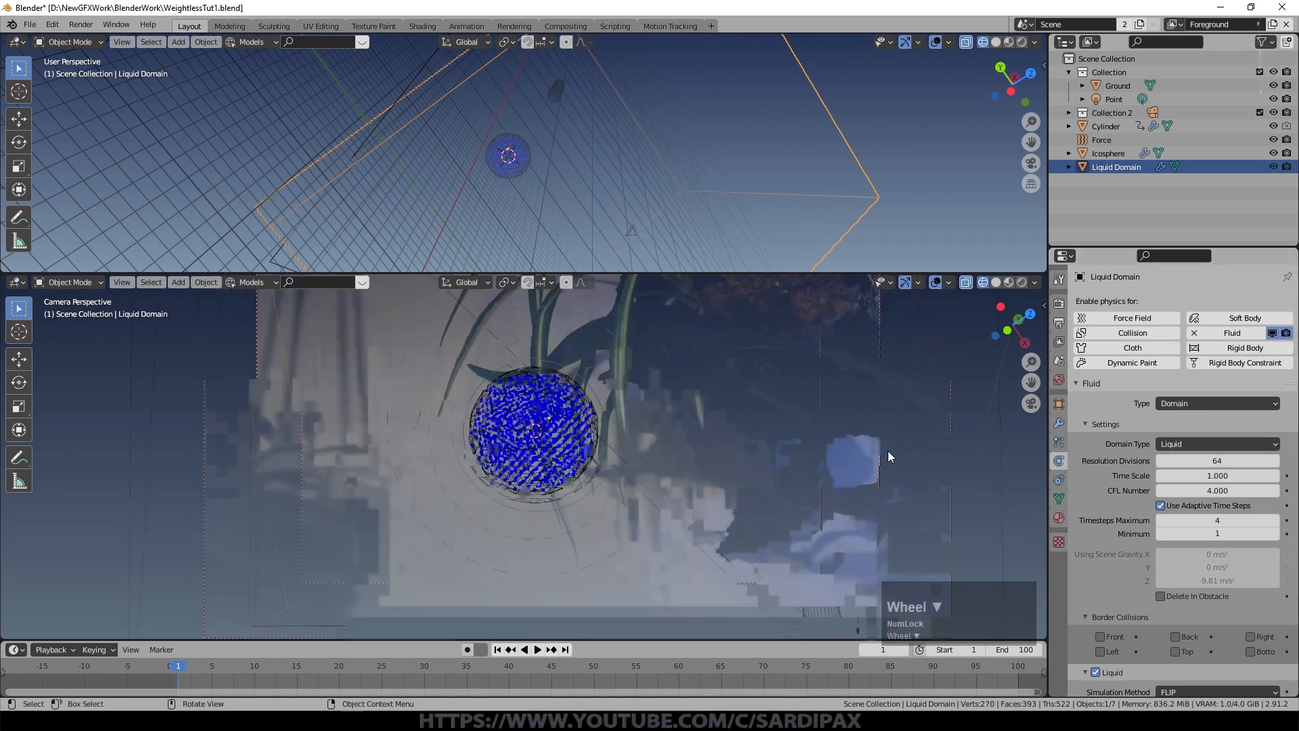
key("space")
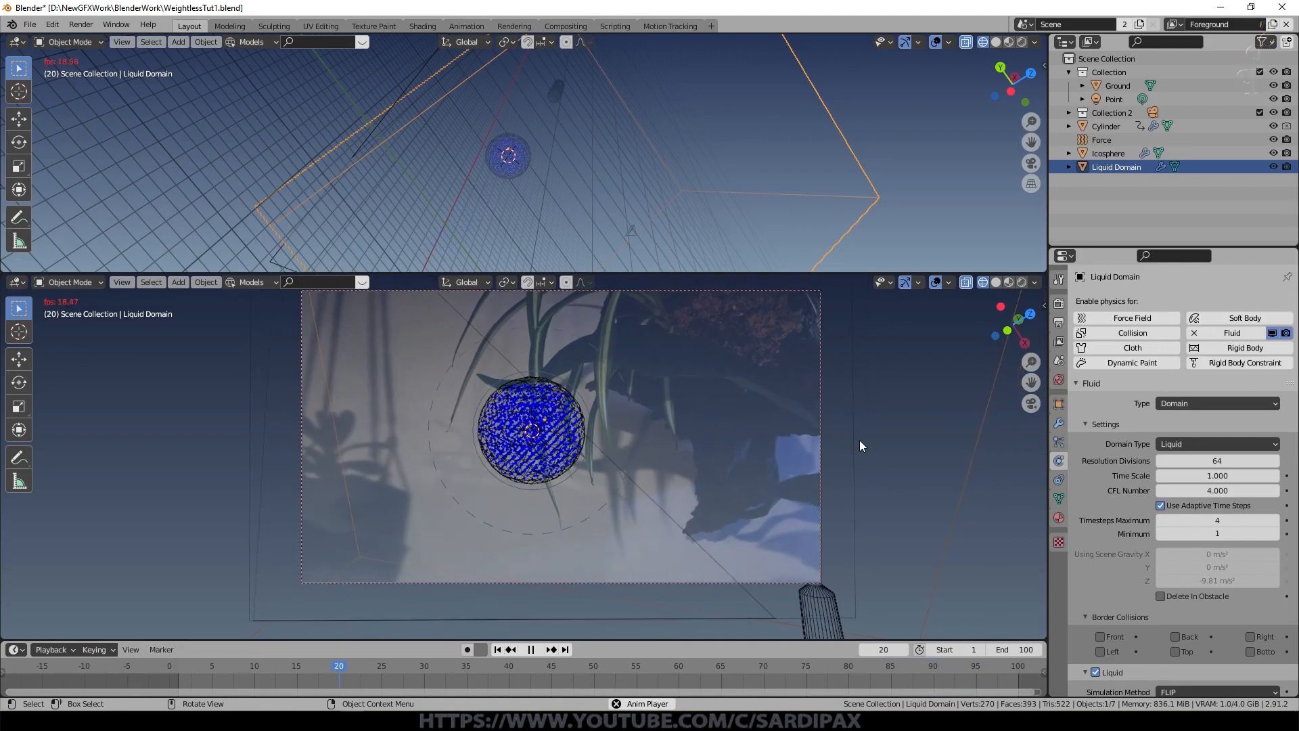
key("space")
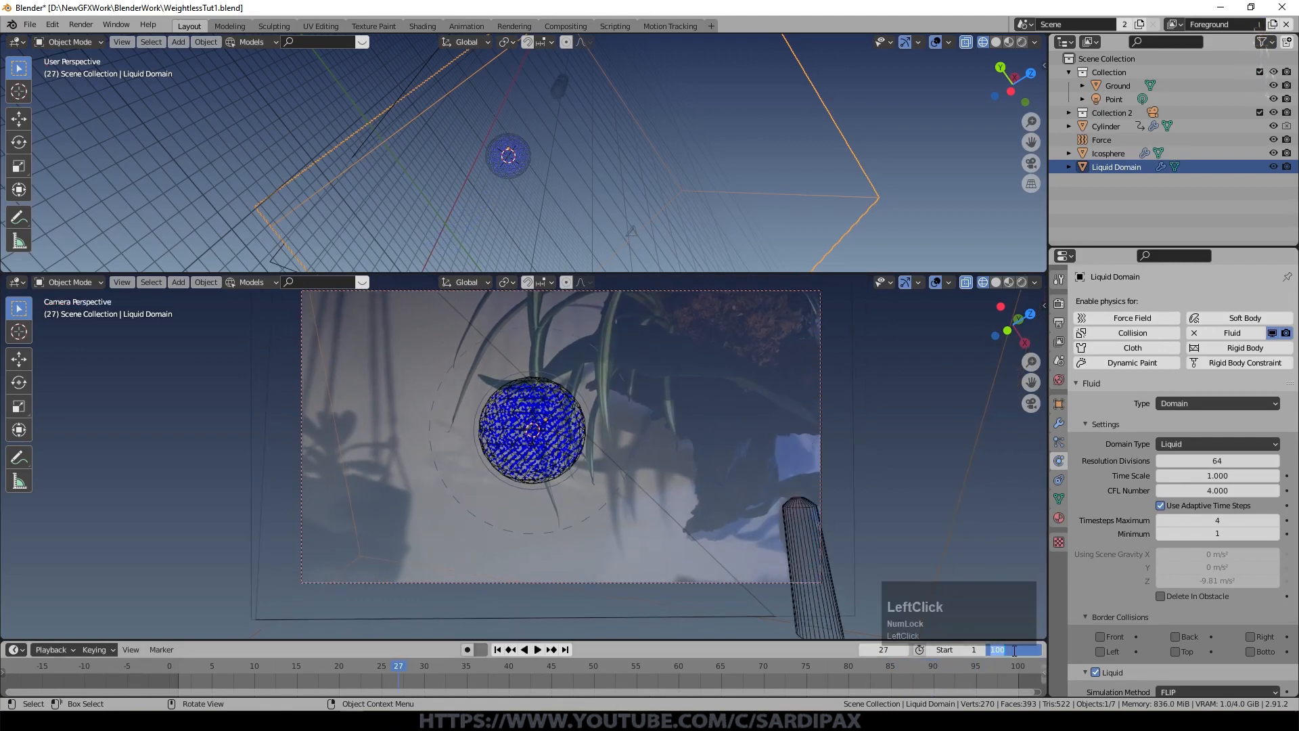
- Extend both the timeline's end frame and the domain cache's end frame to 150
type("0")
key("KP_Enter")
scroll(1255, 567, "down", 12)
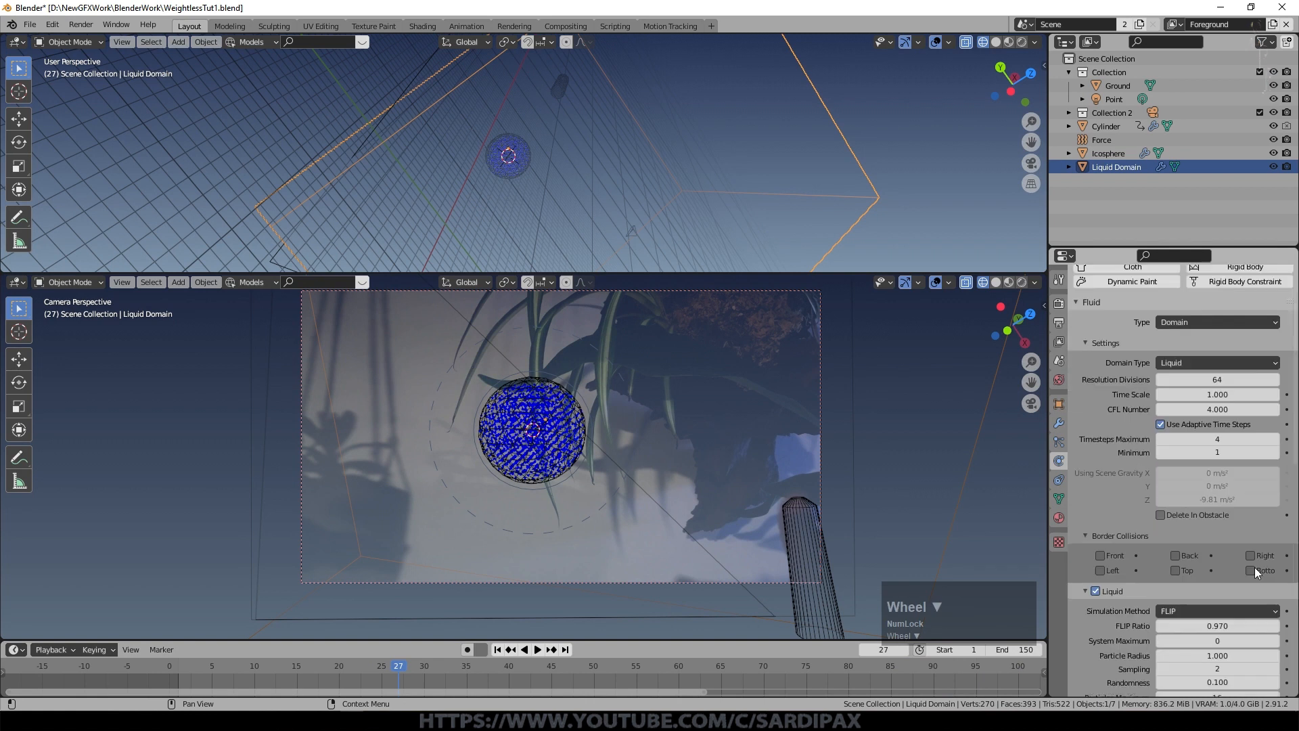
left_click(1223, 493)
type("150")
key("KP_Enter")
- Play the simulation through the 150-frame range and save the file
left_click(612, 622)
key("space")
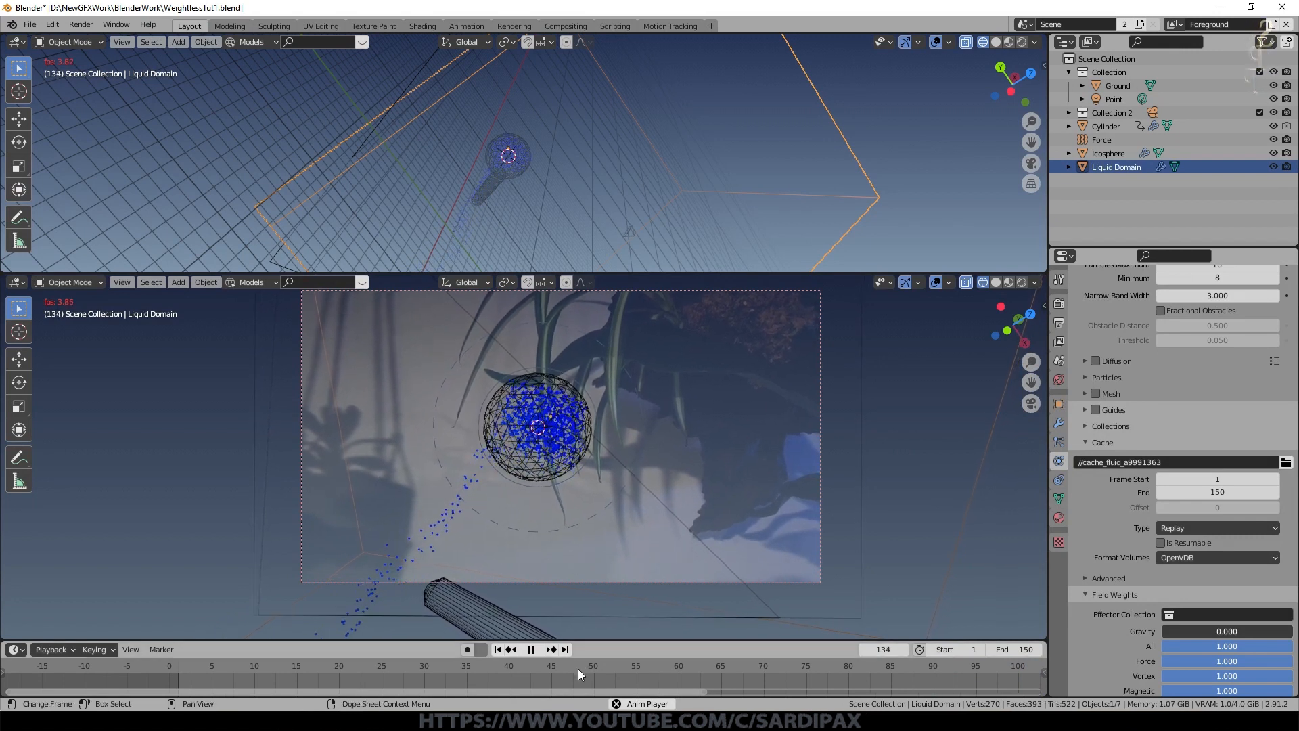
scroll(578, 669, "down", 2)
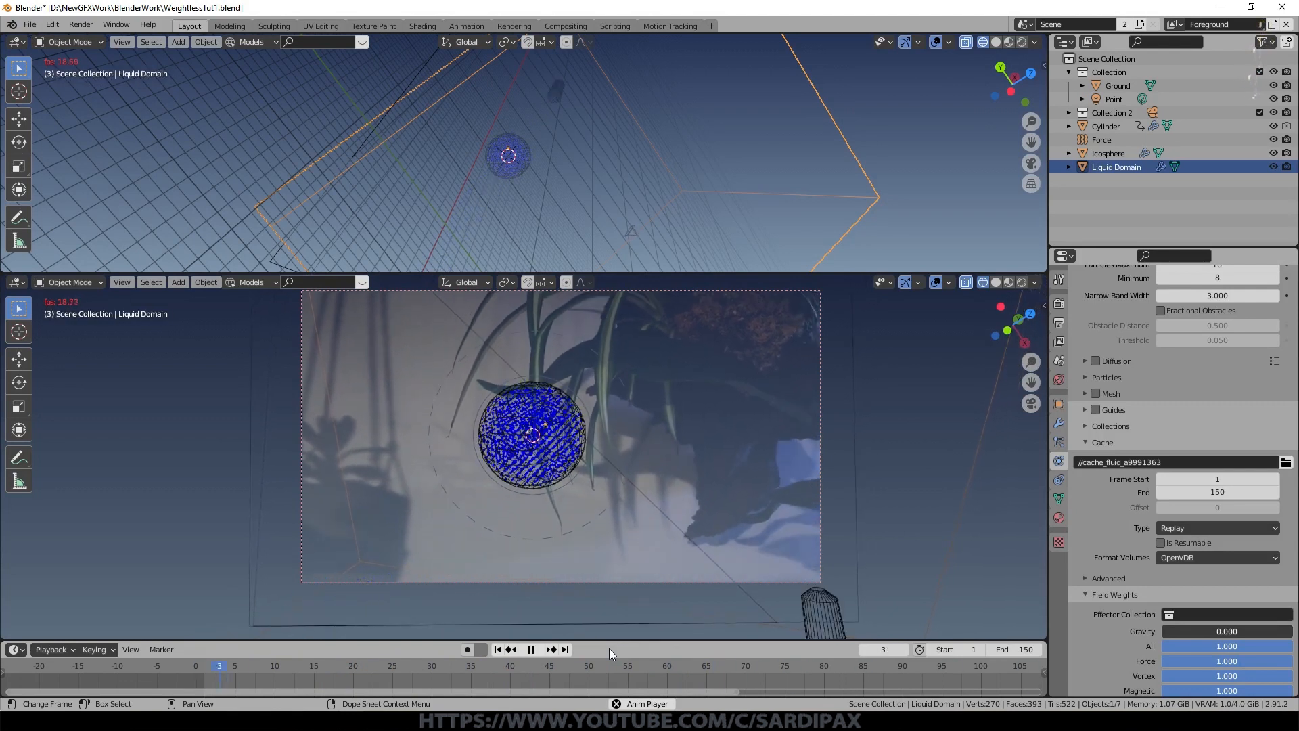
key("space")
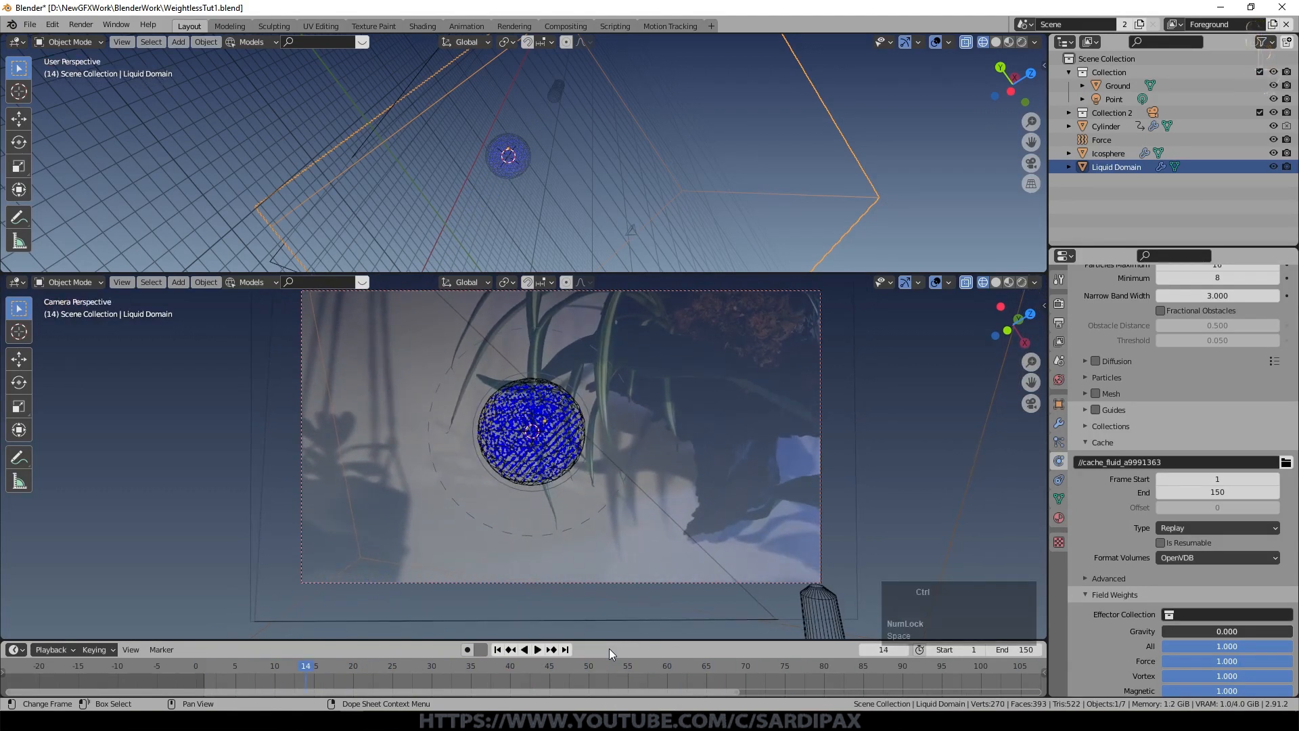
key("ctrl+s")
- Switch the camera viewport to Material Preview shading and view the whole domain from outside
left_click(1009, 281)
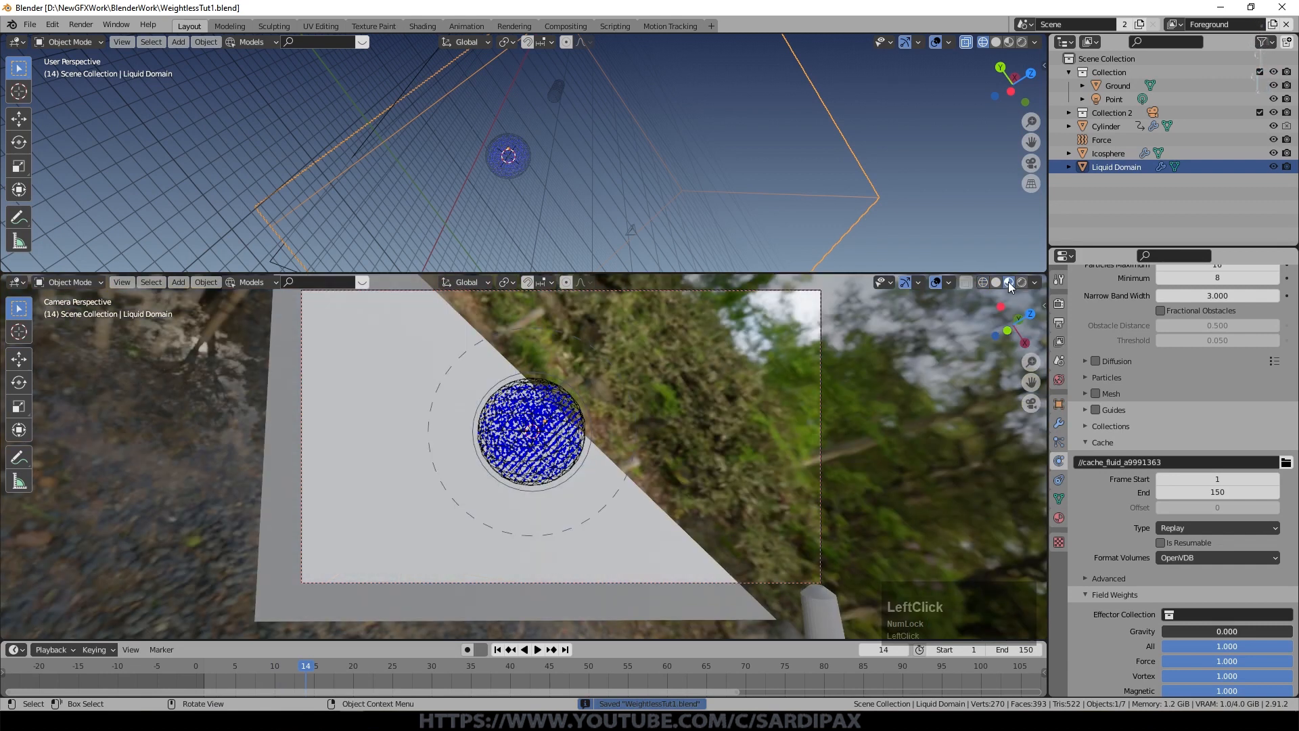
middle_click_drag(592, 391, 650, 383)
scroll(641, 377, "down", 6)
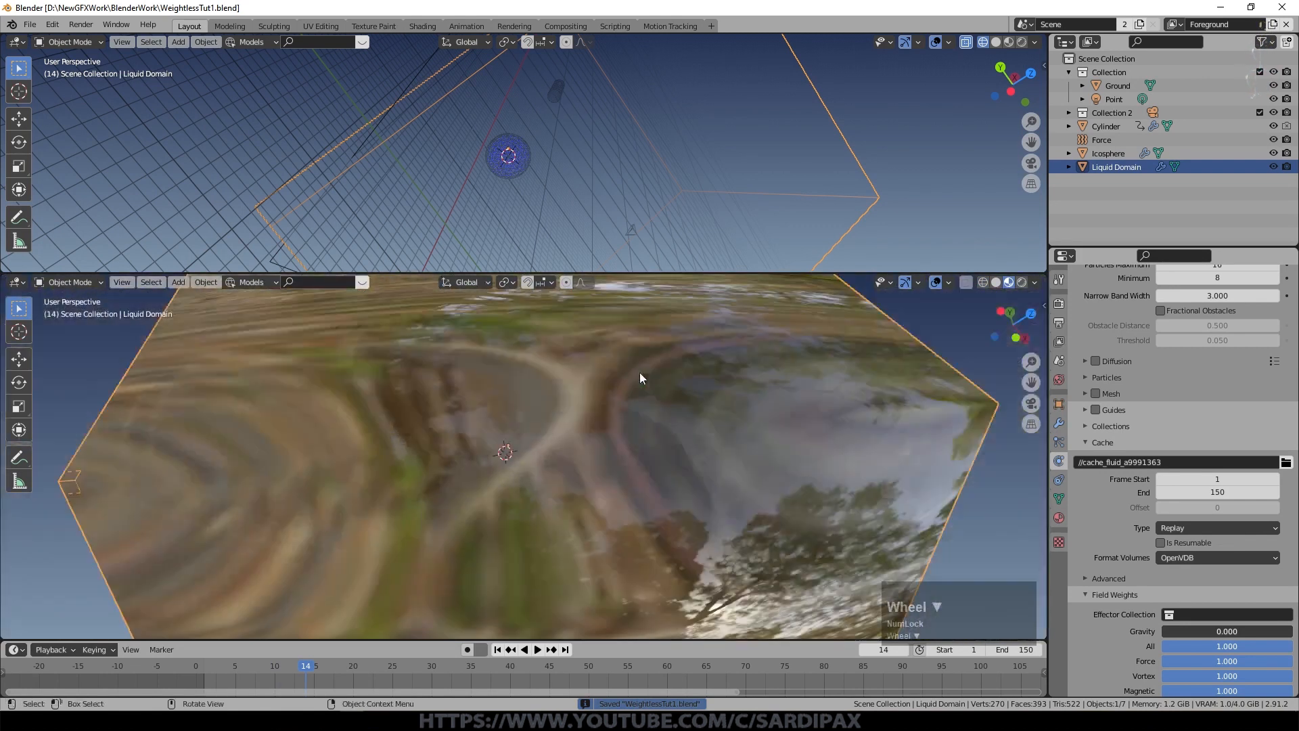
middle_click_drag(683, 433, 640, 416)
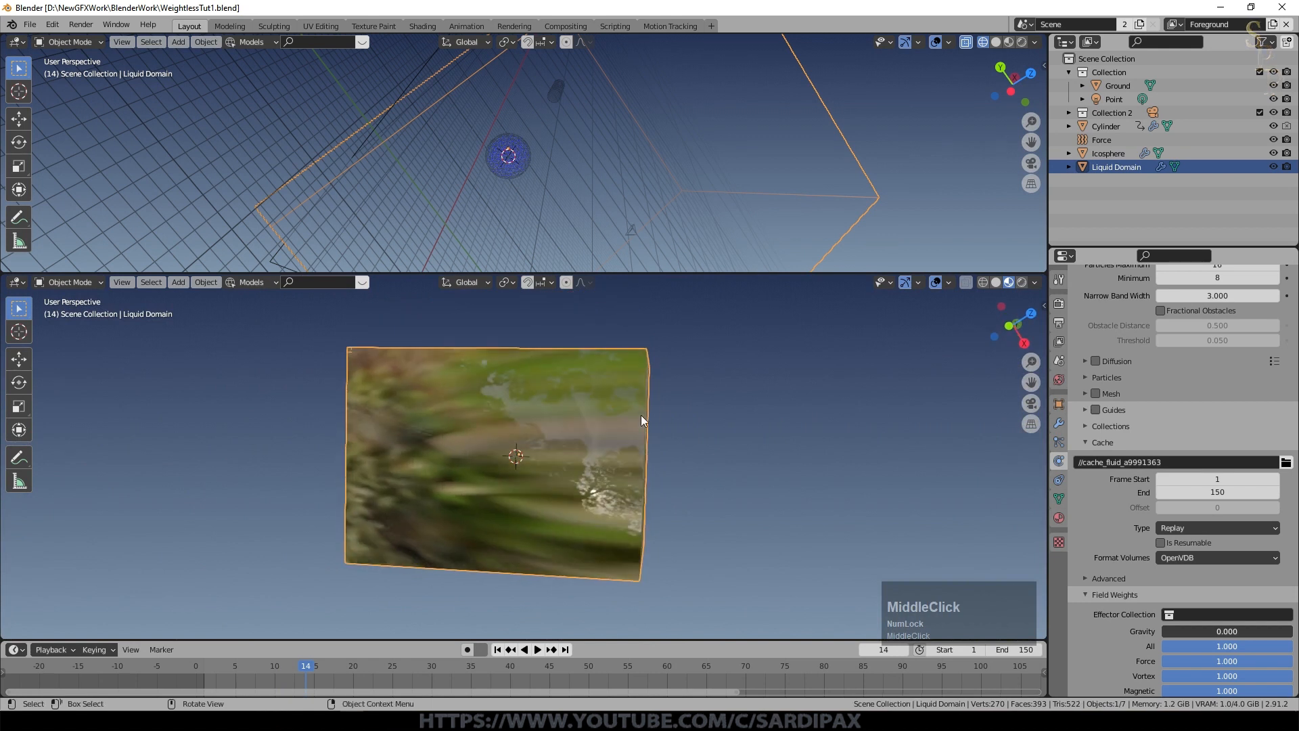
- Enable mesh generation for the liquid domain at frame 1, play the first frames to check it, and return to the start
left_click(503, 649)
scroll(1090, 588, "up", 8)
left_click(1084, 608)
left_click(1096, 608)
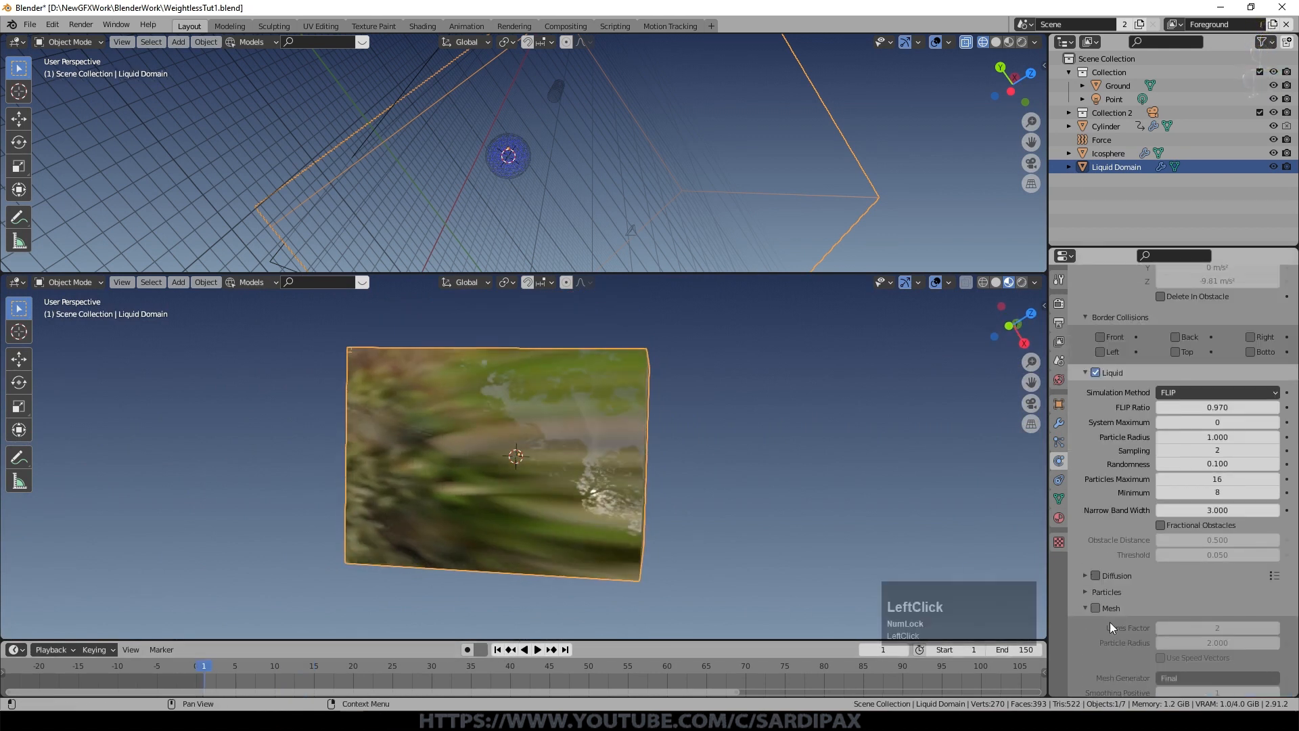
scroll(537, 555, "up", 7)
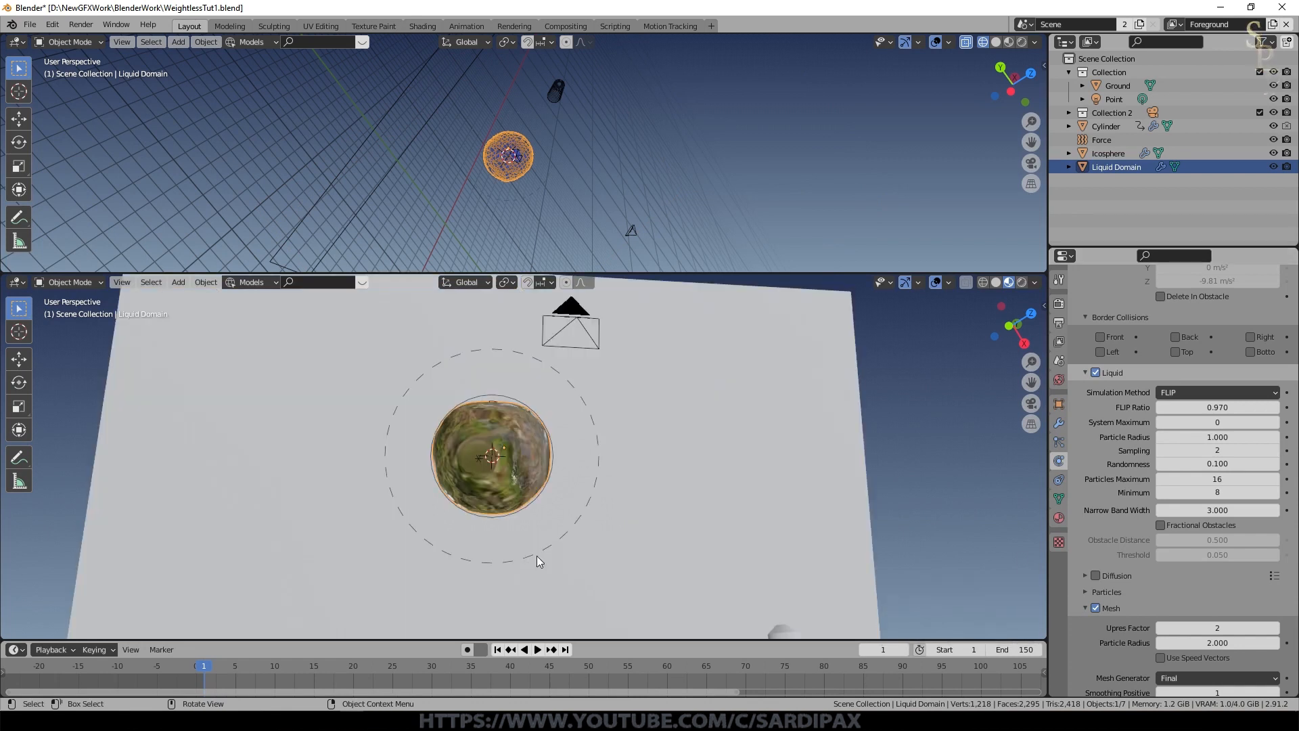
key("space")
scroll(537, 555, "down", 7)
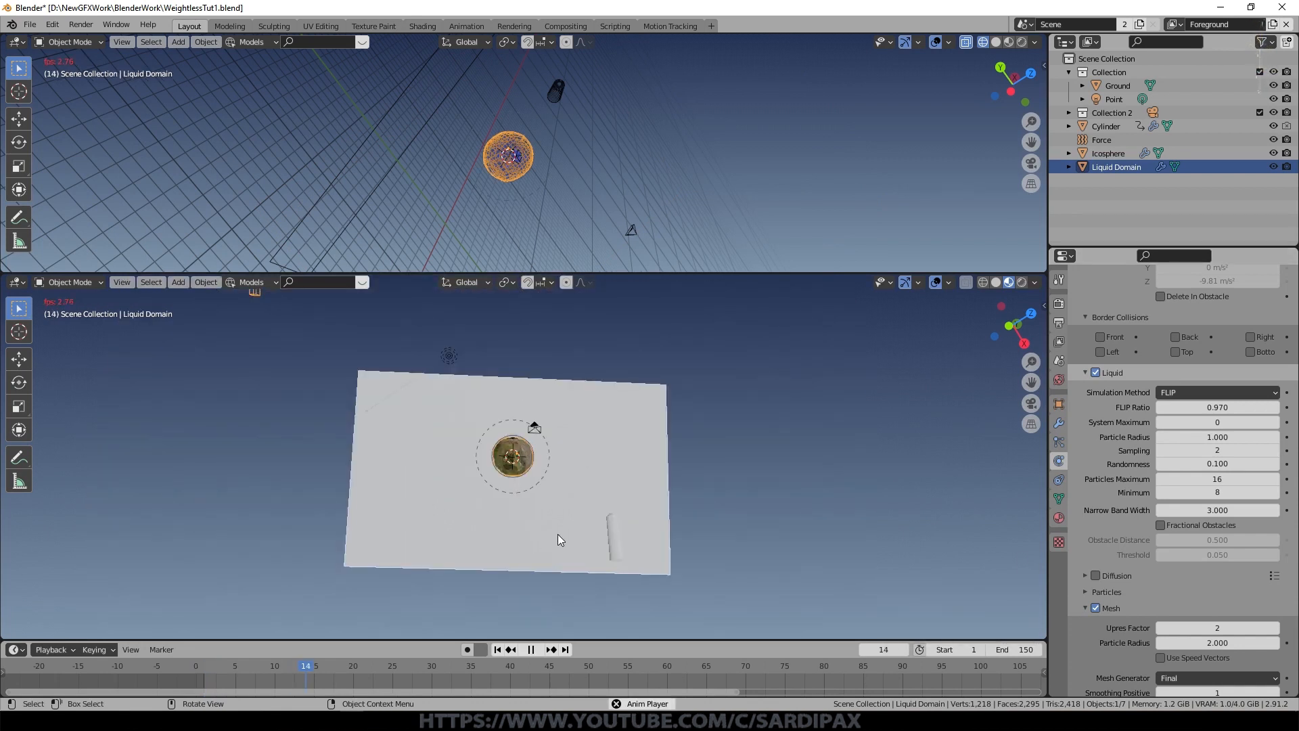
key("space")
left_click(498, 650)
- Set the domain's cache type to Modular and make the cache resumable
scroll(1216, 570, "down", 5)
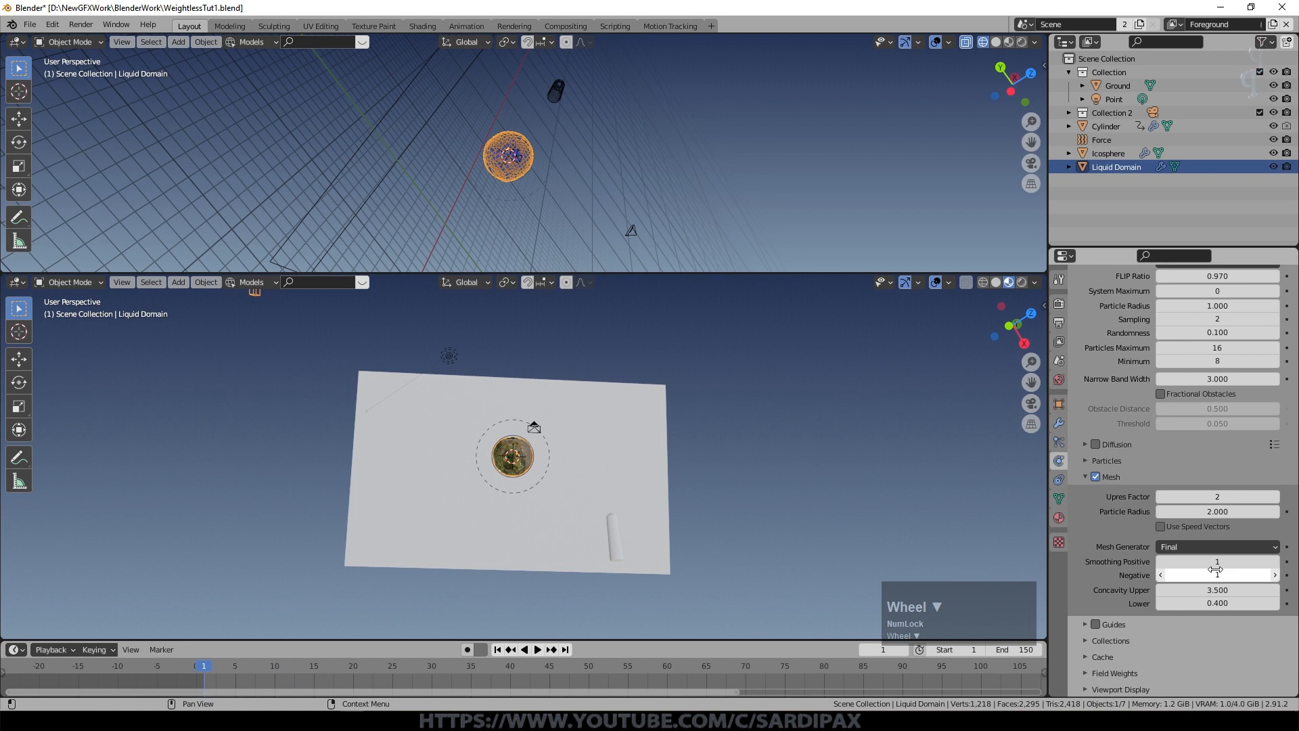
left_click(1086, 656)
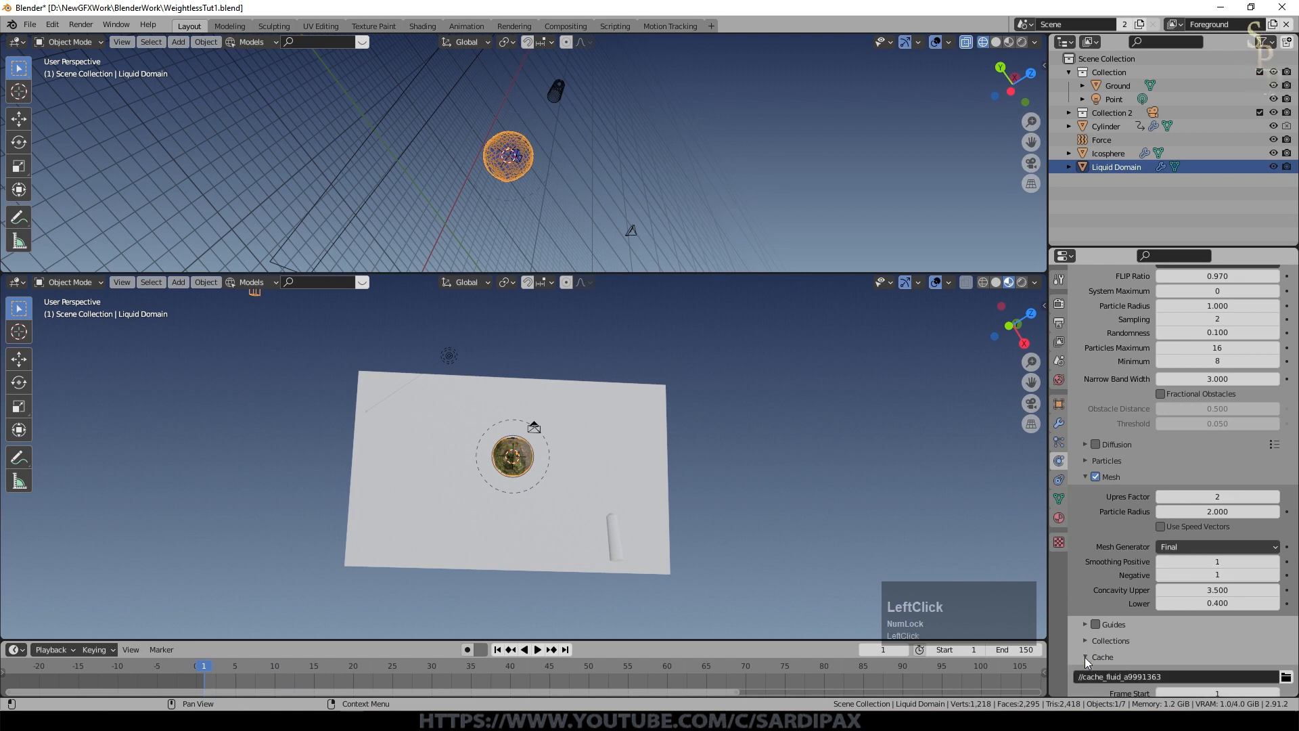
scroll(1159, 553, "down", 5)
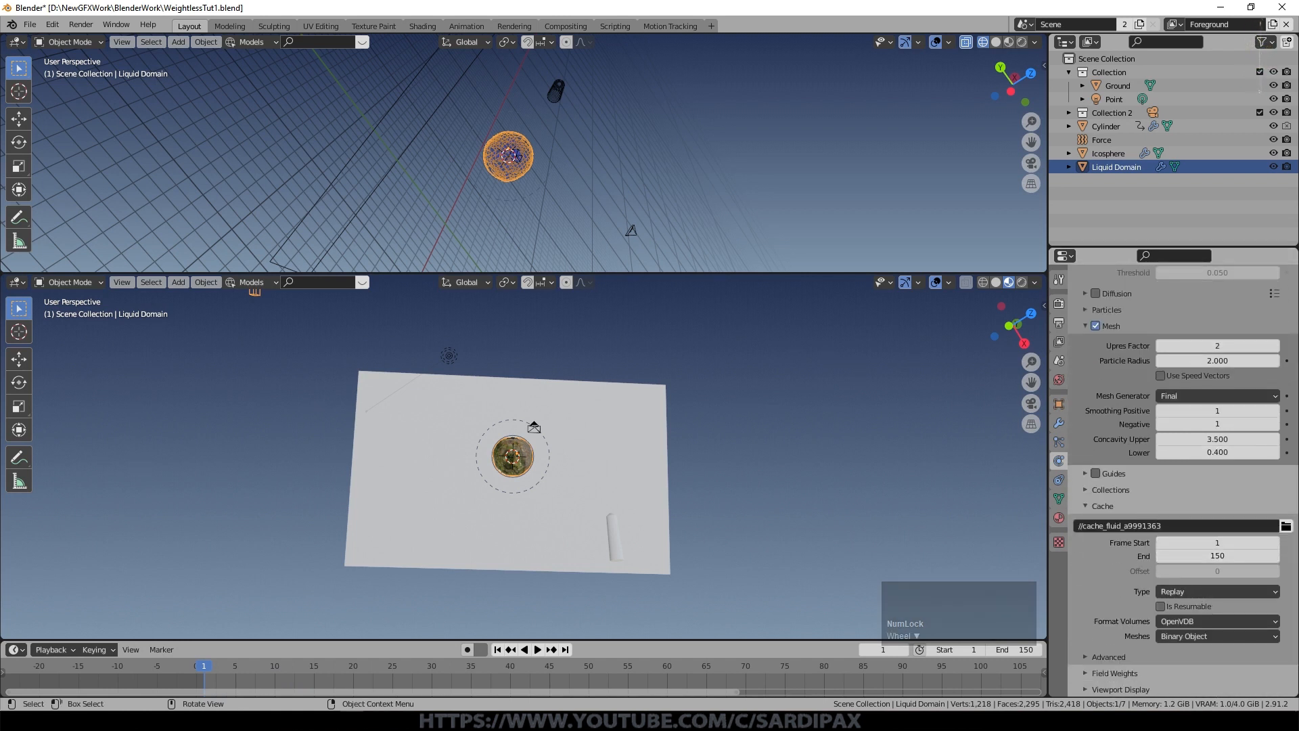
left_click(1197, 590)
left_click(1177, 621)
left_click(1161, 606)
- Bake the domain's liquid data, followed by its fluid mesh
scroll(1192, 596, "up", 10)
left_click(1168, 593)
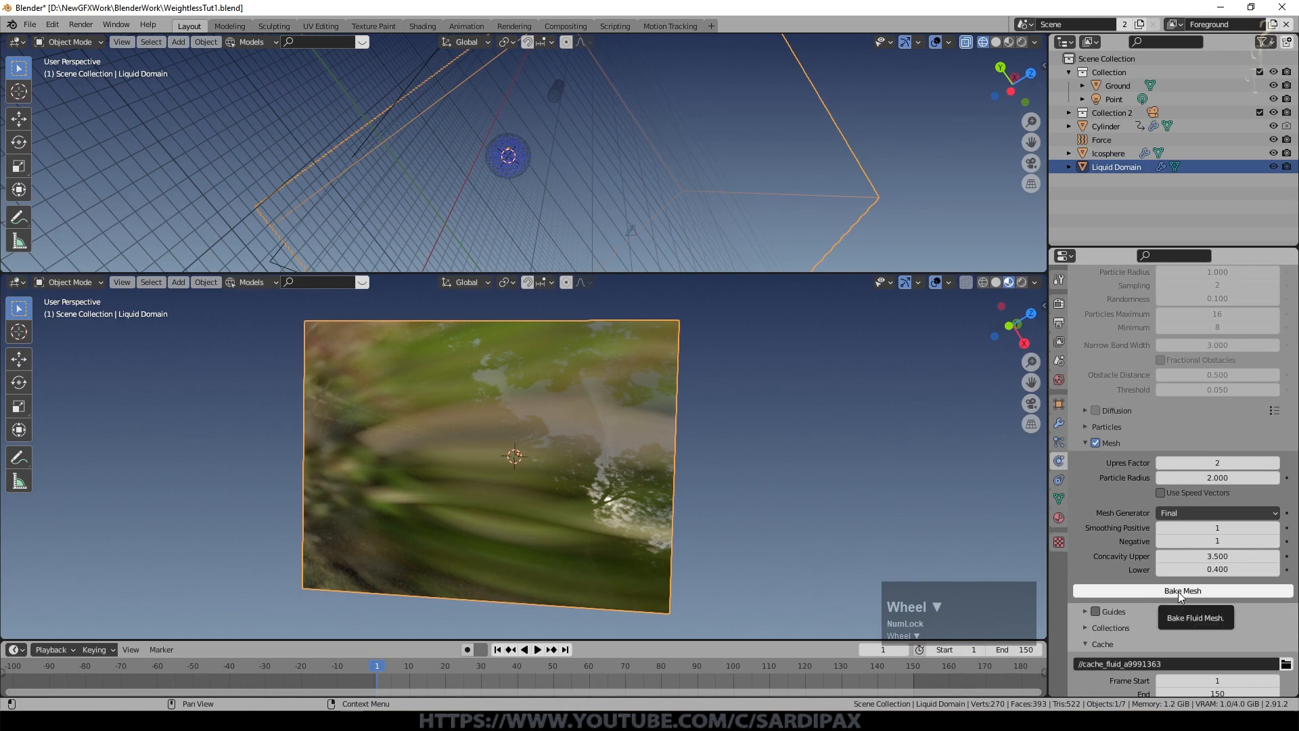
left_click(1179, 592)
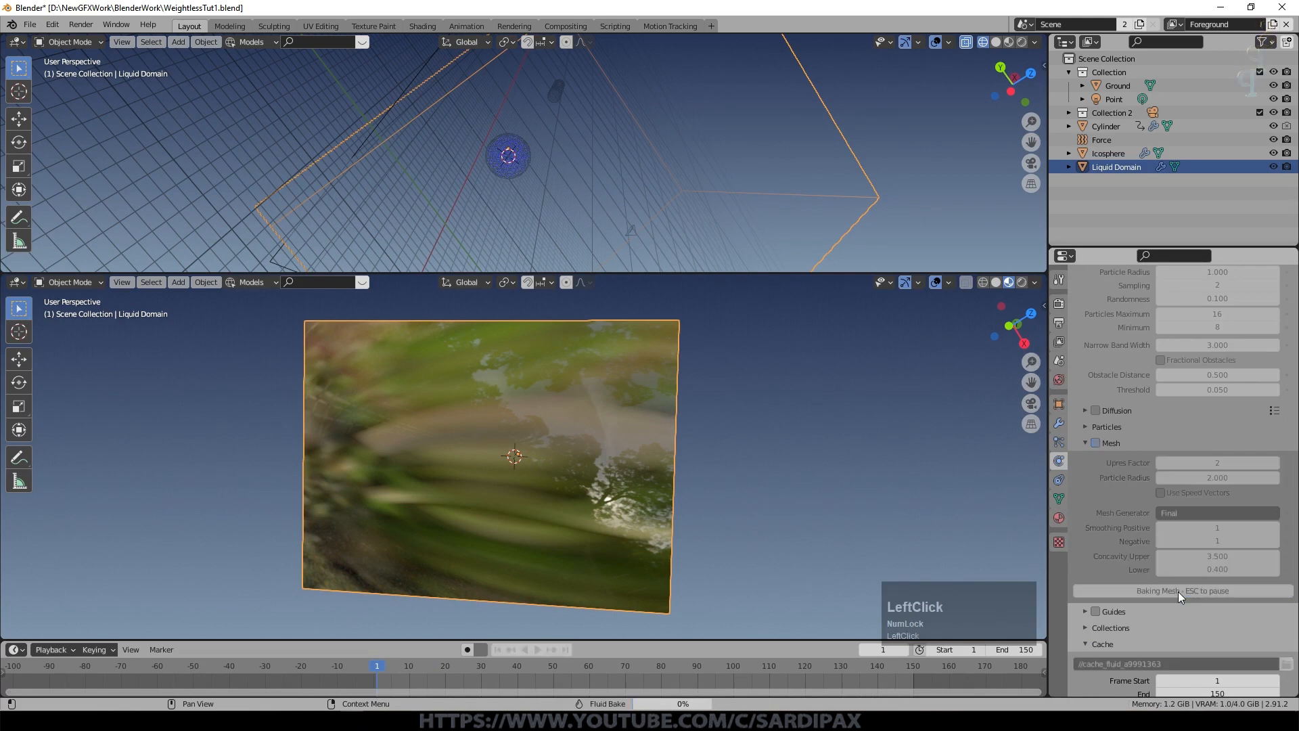
- Play back the baked liquid mesh through the camera view to examine the cylinder's collision
key("KP_0")
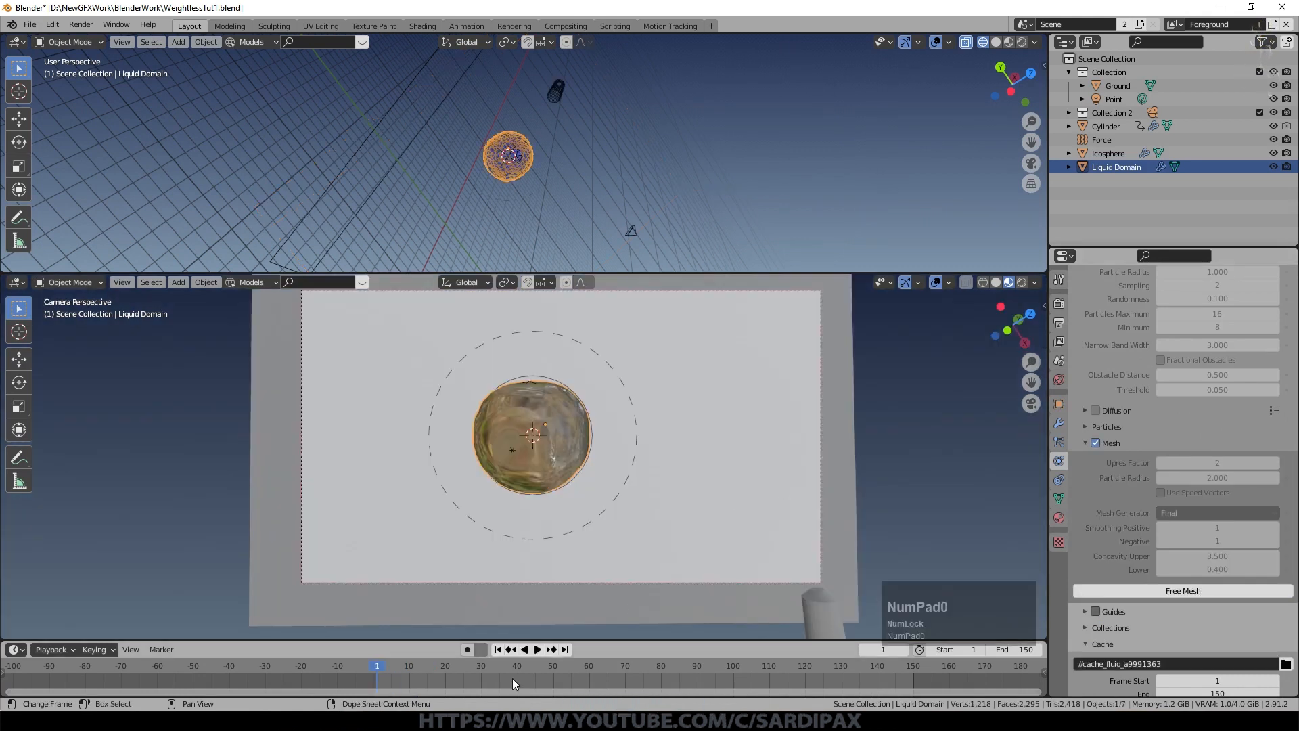
left_click(538, 650)
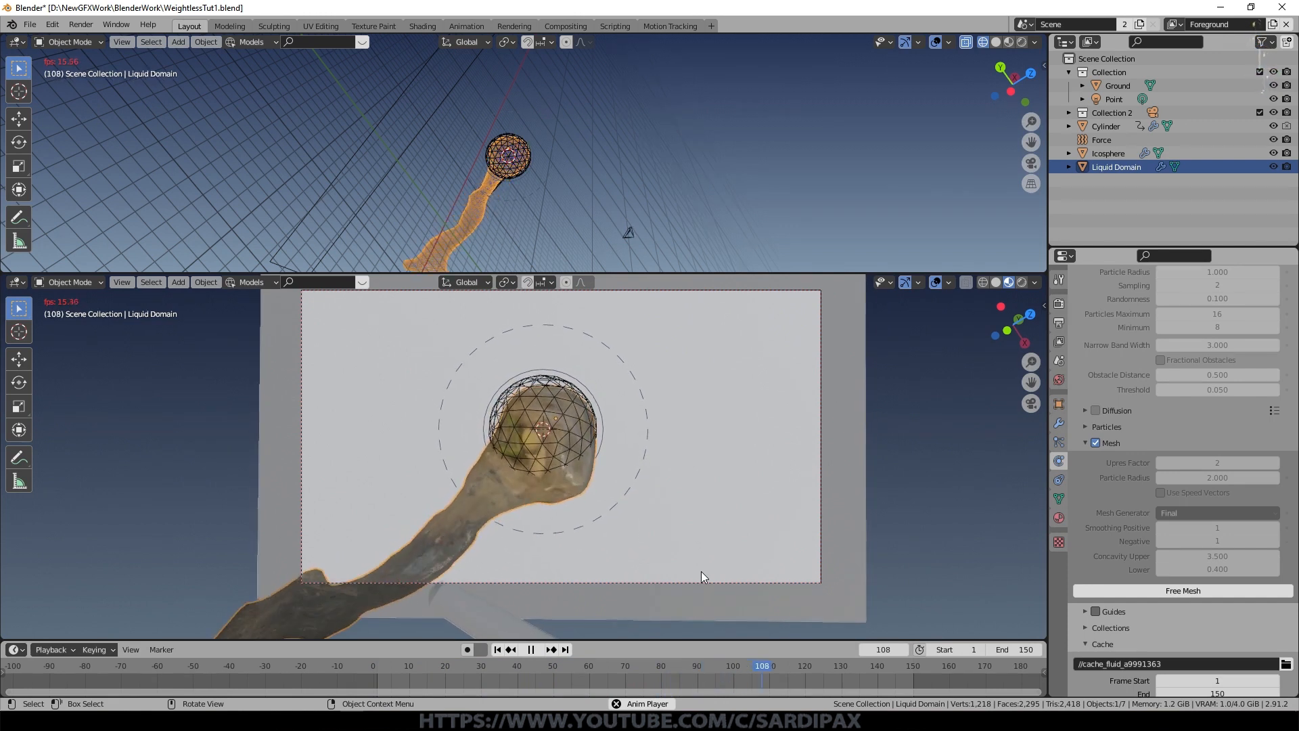
key("space")
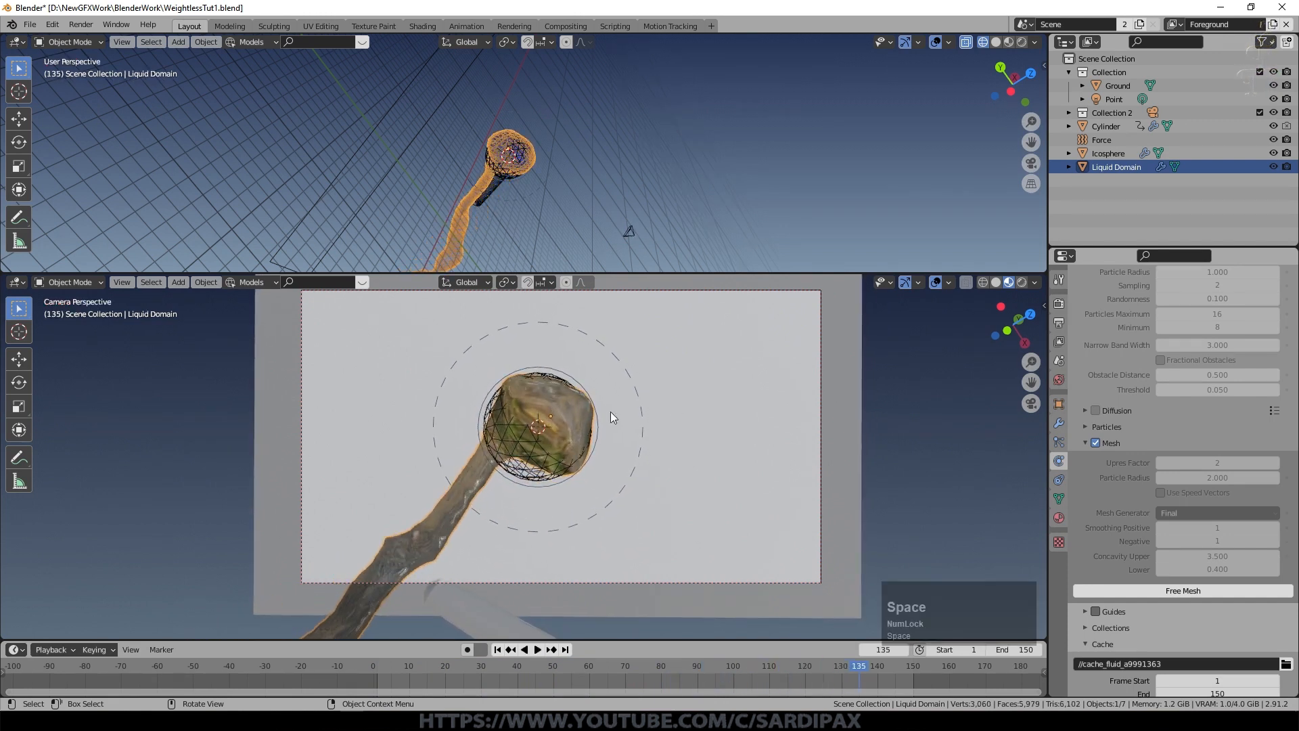
- Exclude the icosphere from renders and turn off its Camera, Diffuse, Glossy, Transmission, Volume Scatter and Shadow ray visibility
left_click(519, 473)
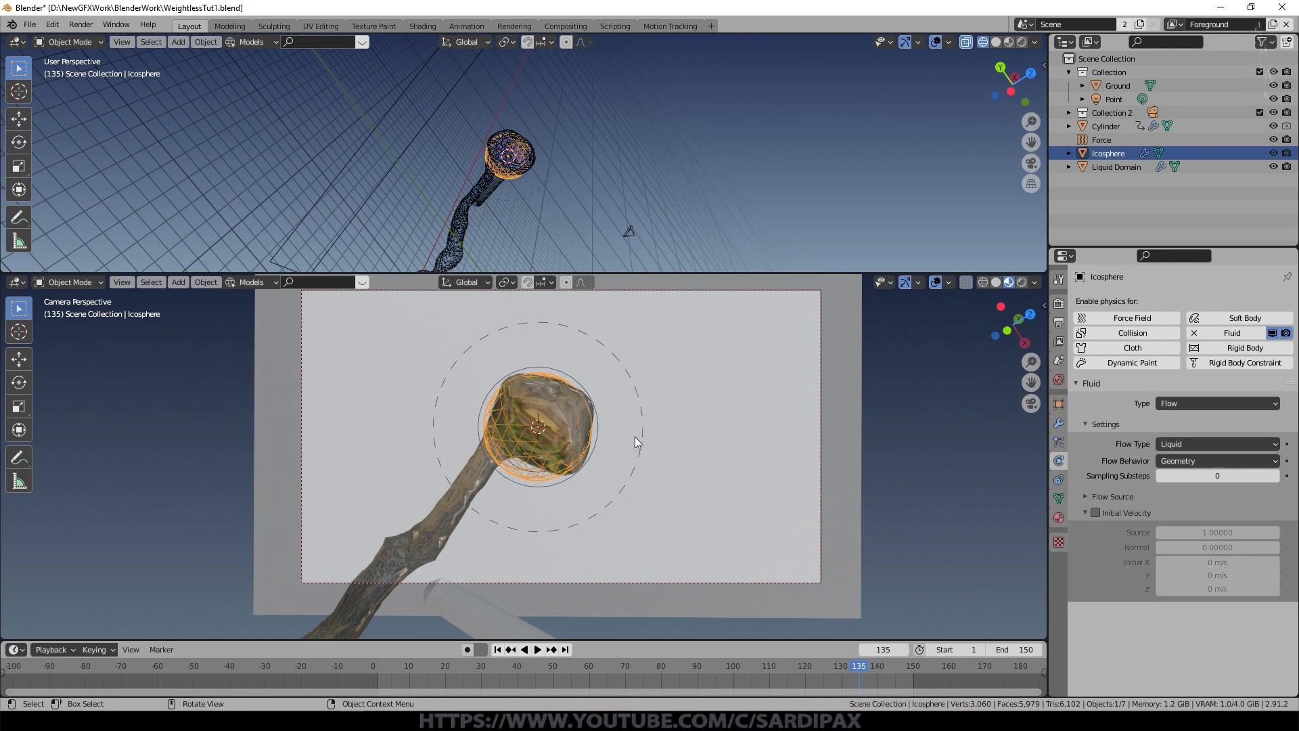
left_click(1060, 406)
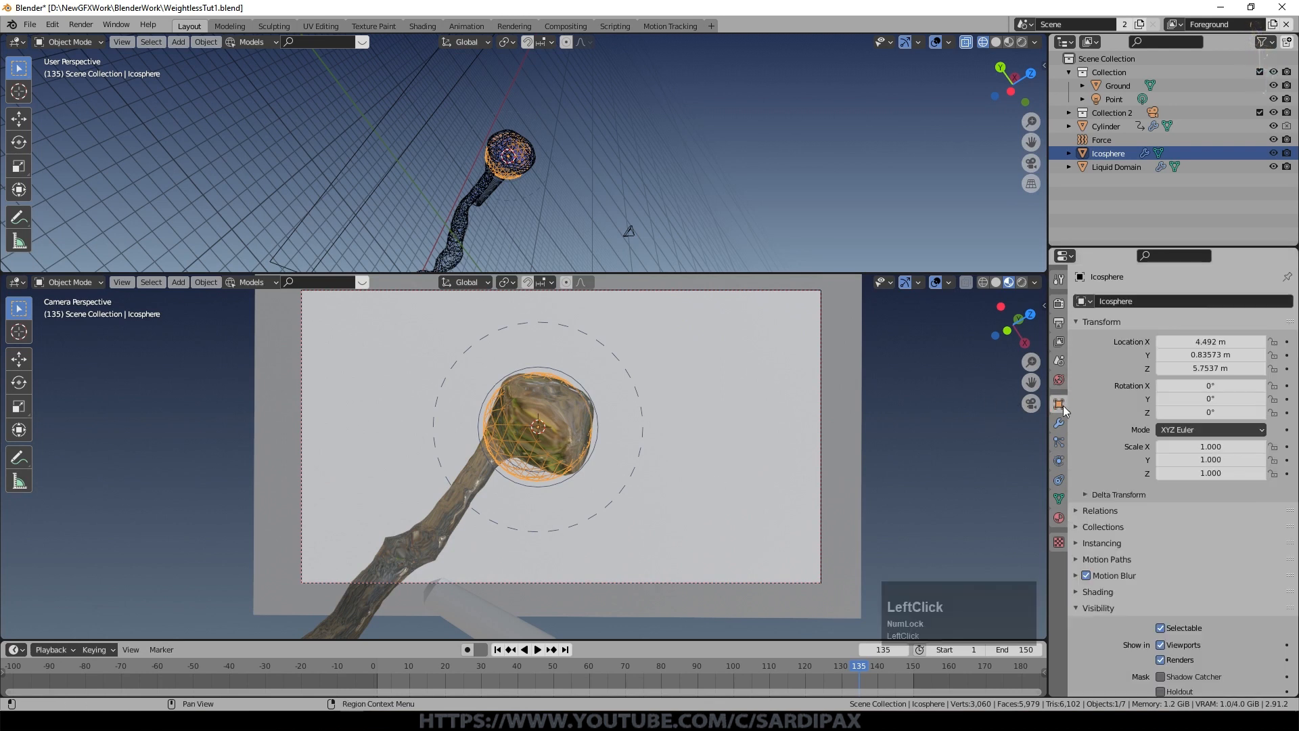
scroll(1183, 494, "down", 8)
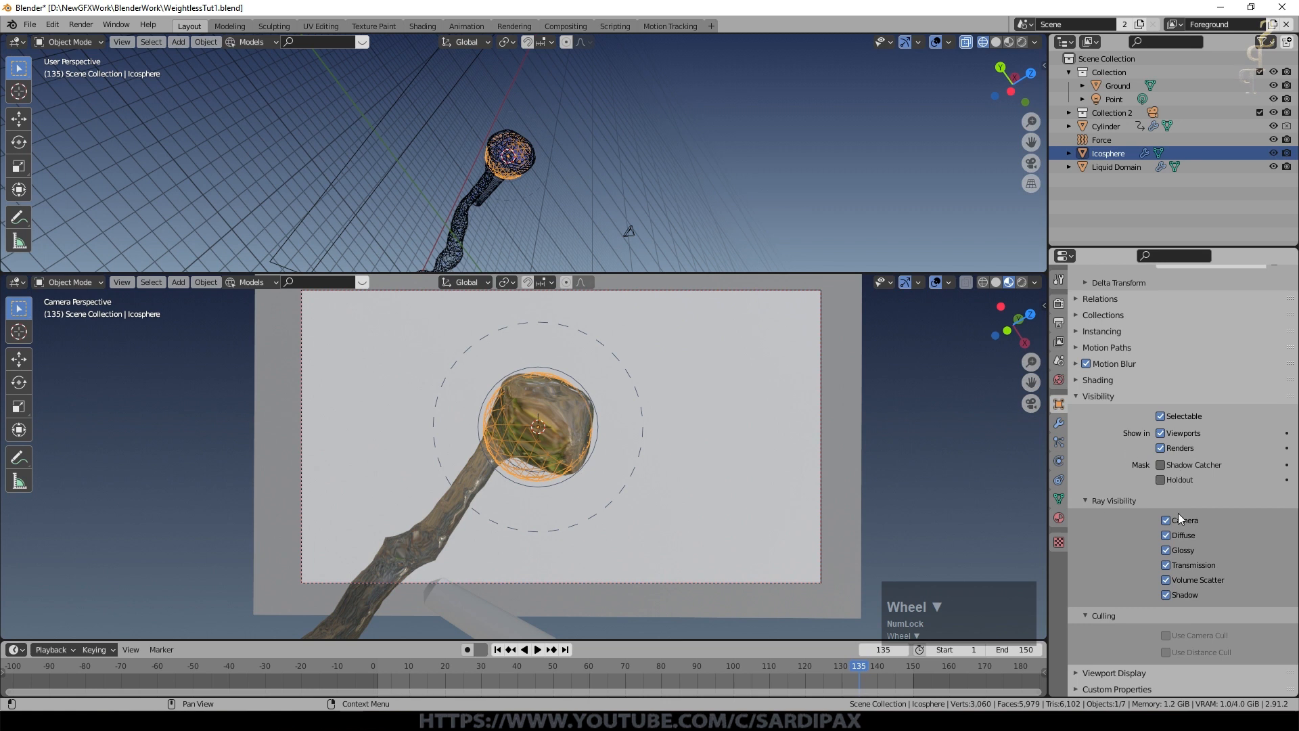
left_click(1173, 448)
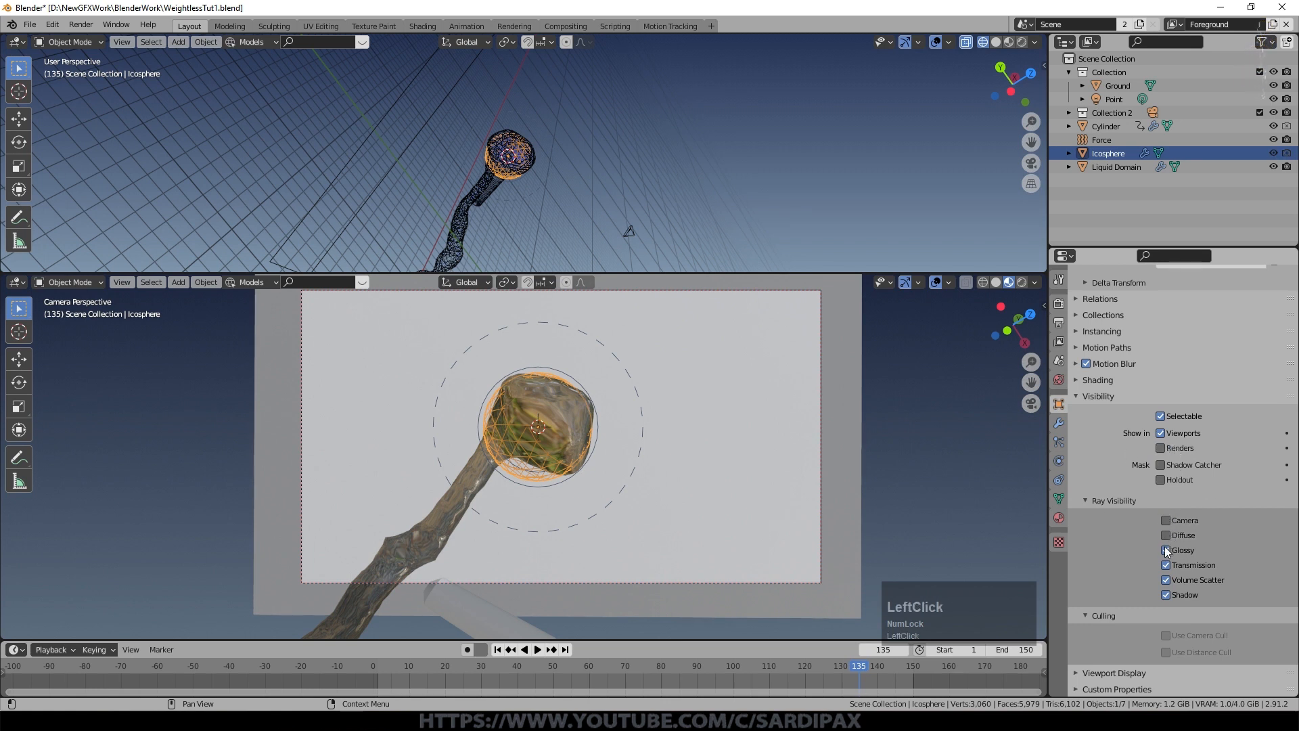
- Rename the icosphere as Inflow and hide it in the viewport
double_click(1157, 155)
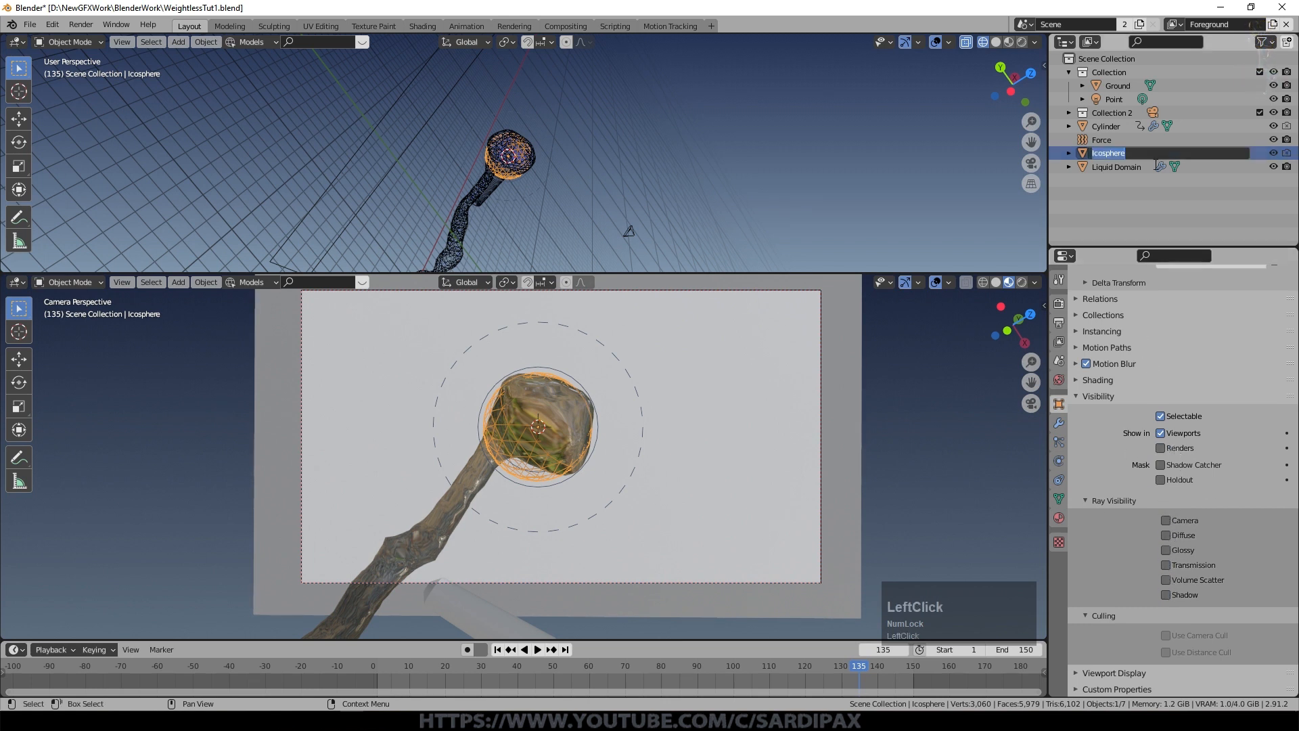
type("Inflow")
key("Return")
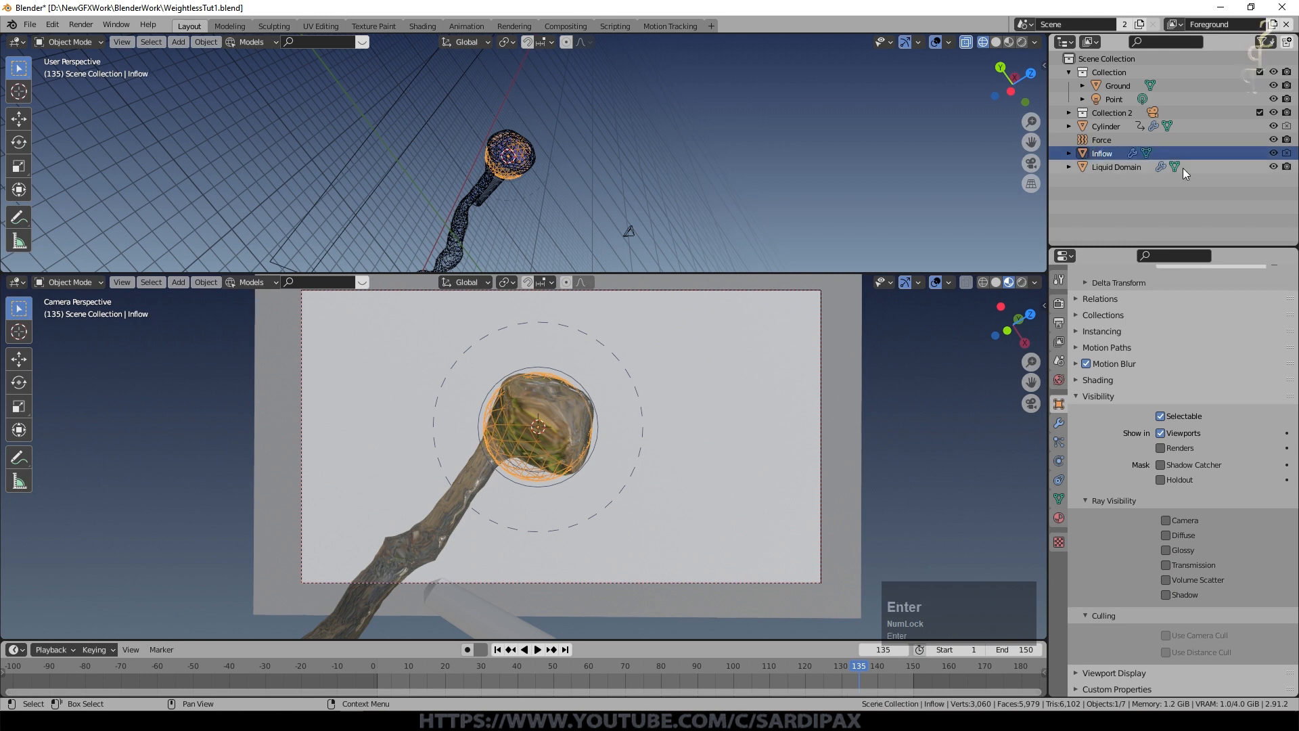
left_click(1274, 155)
- Hide the liquid domain's particle system in the viewport, and play the wireframe animation through the camera before returning to frame 1
left_click(730, 335)
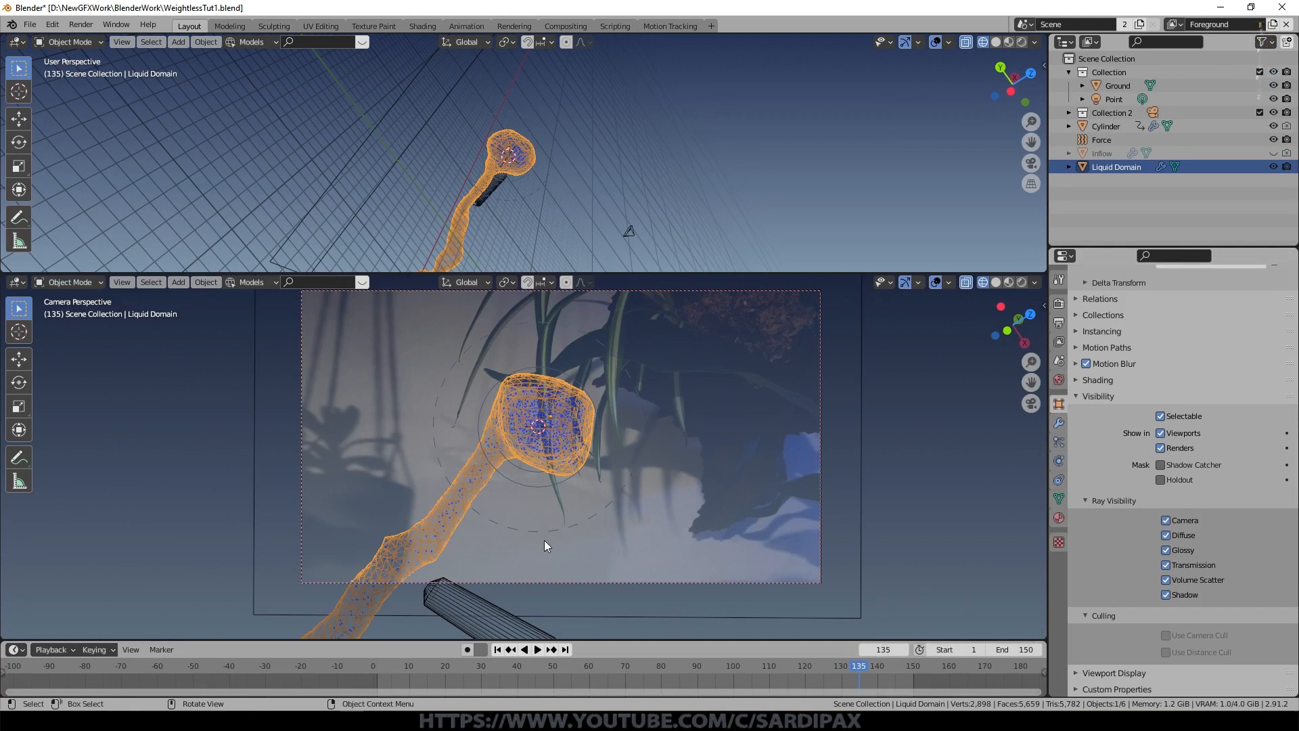
left_click(1059, 442)
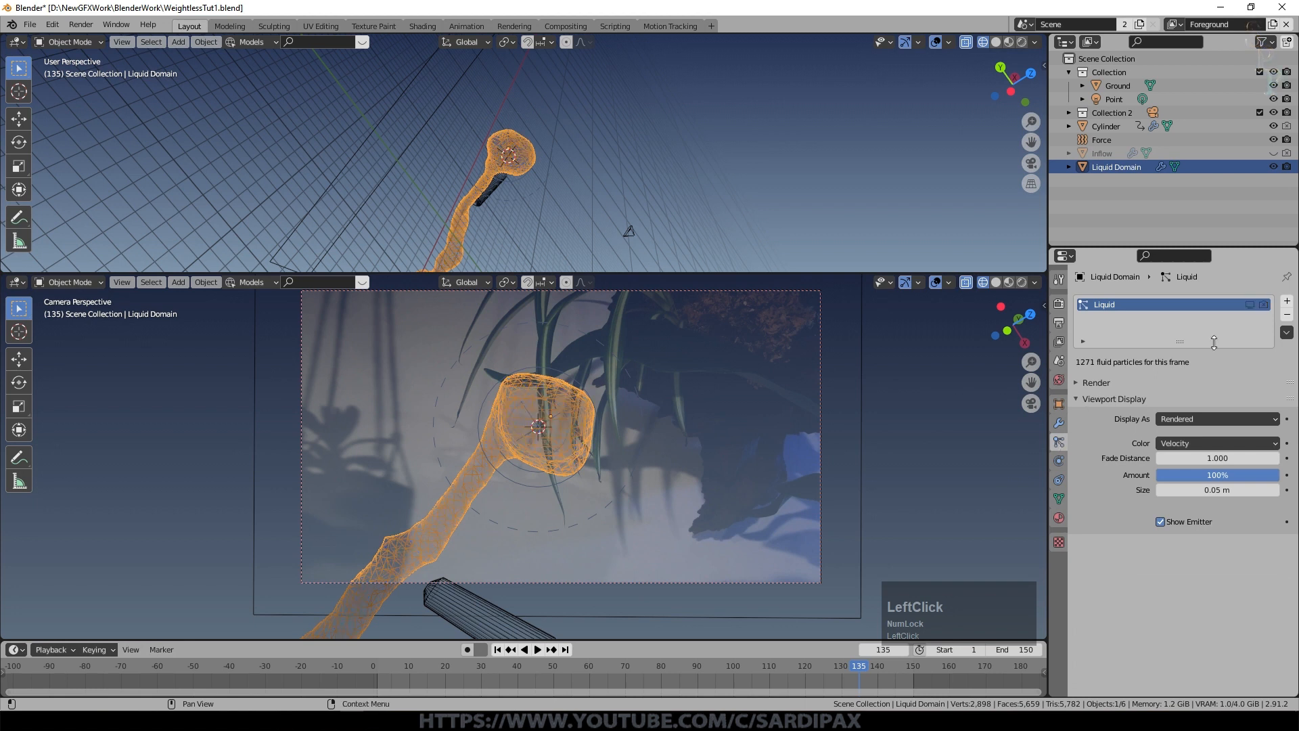
scroll(584, 498, "up", 2)
left_click(538, 650)
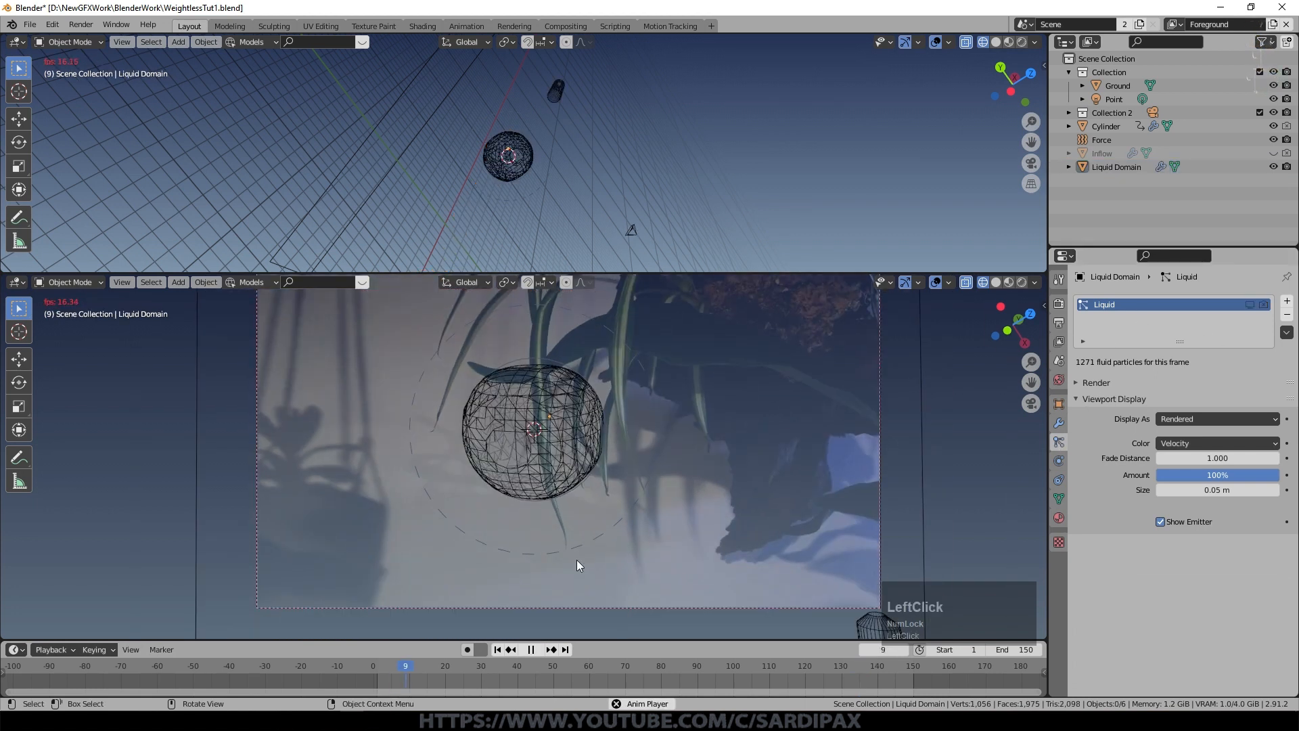
scroll(567, 518, "down", 2)
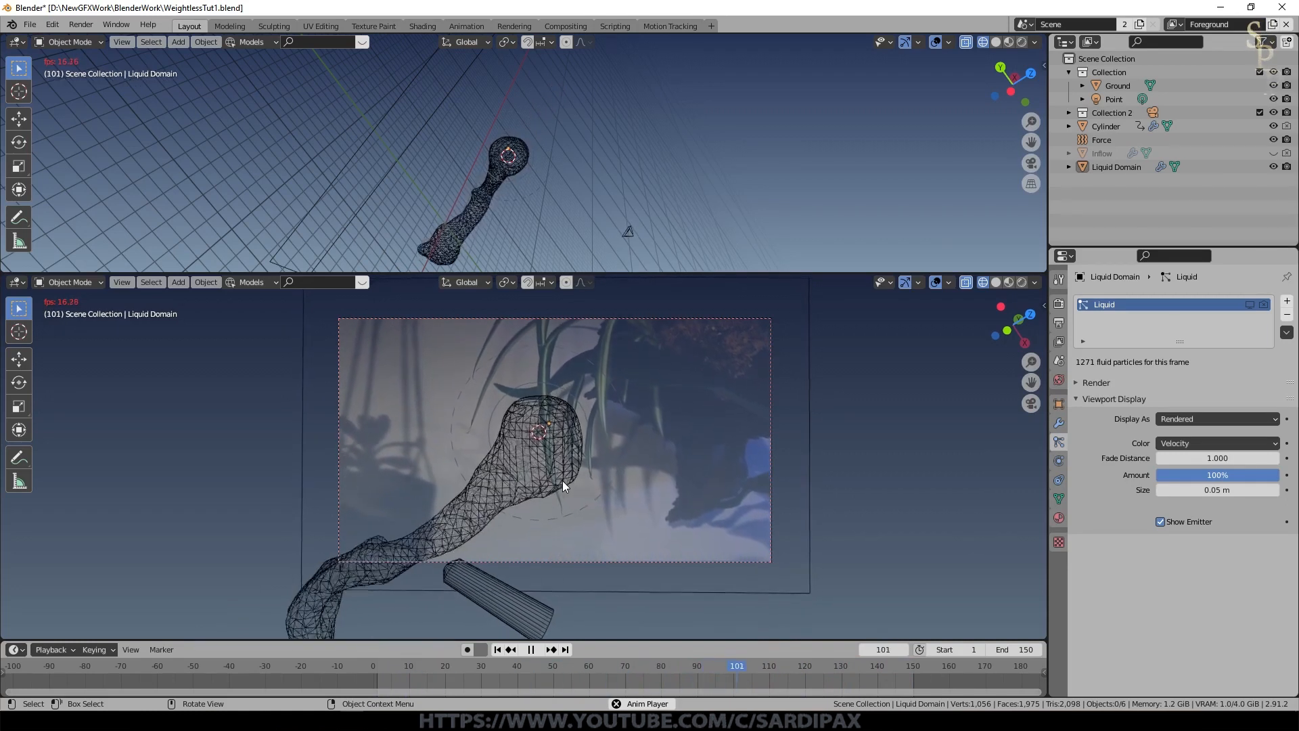
left_click(498, 650)
key("space")
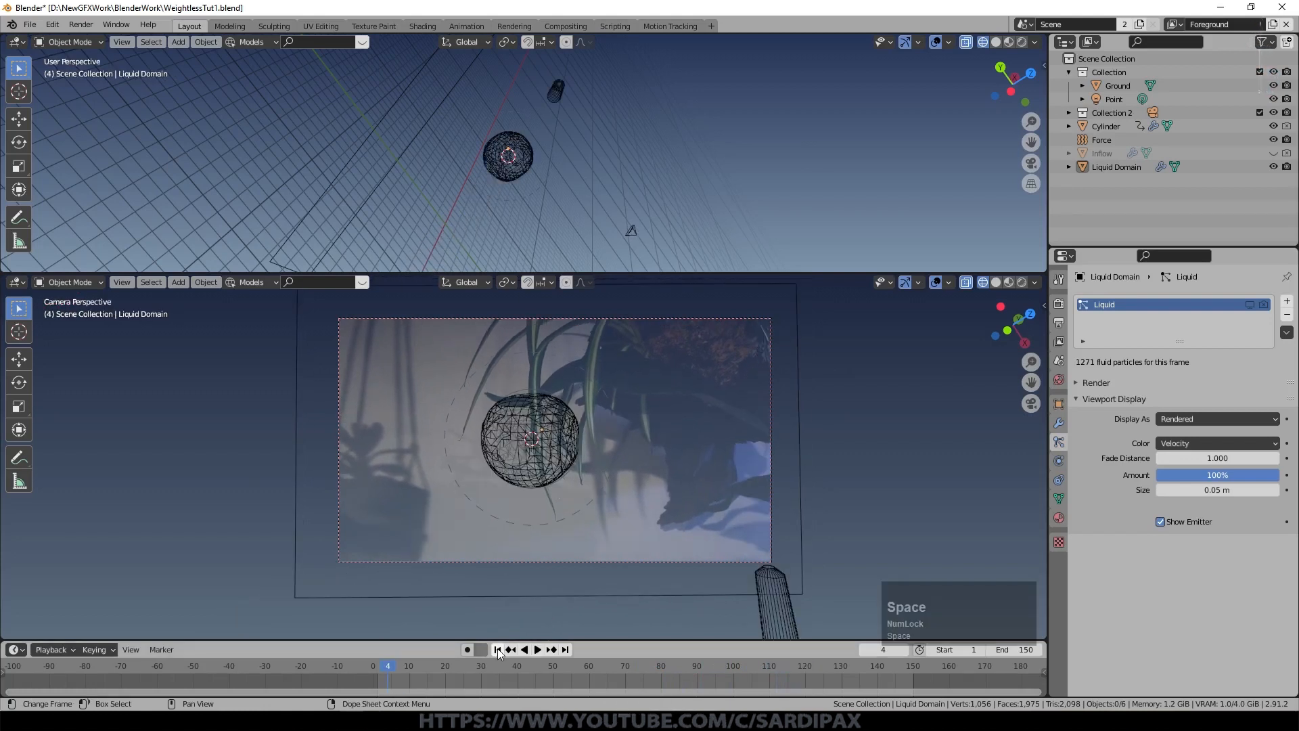
left_click(499, 650)
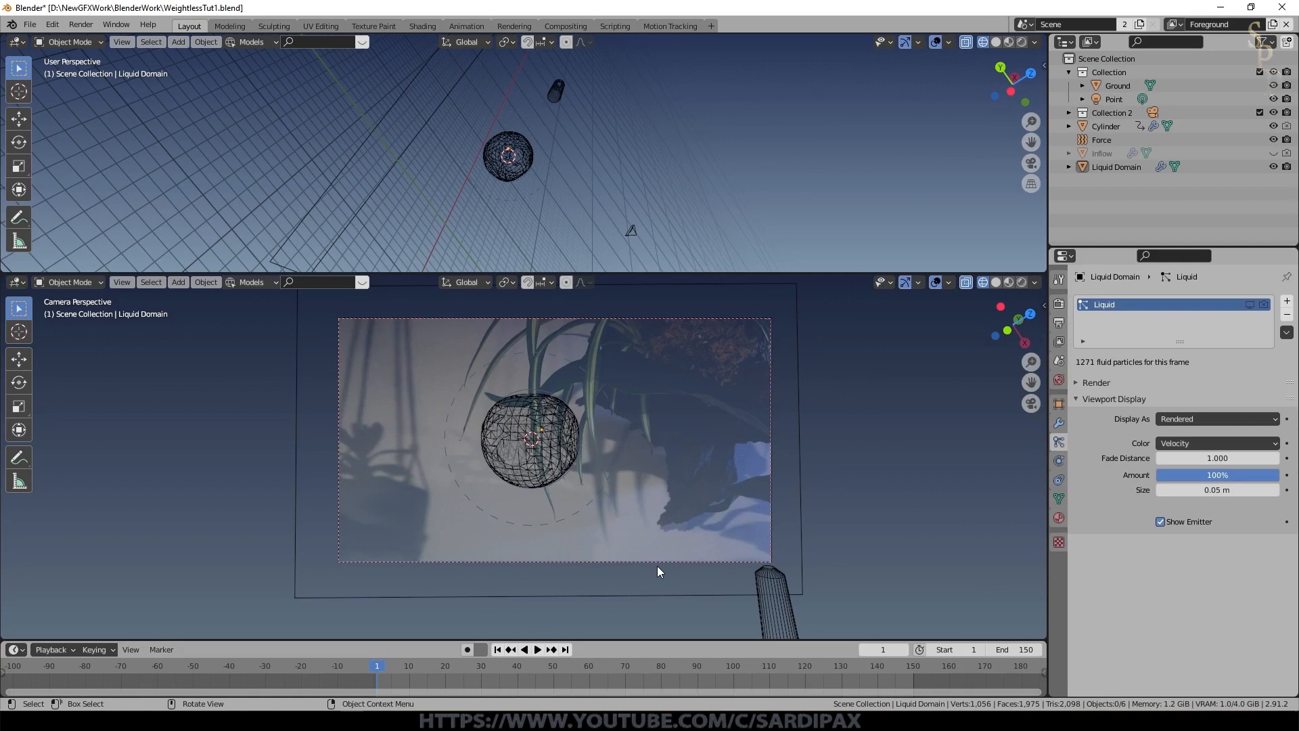
- Switch the camera view to rendered shading and play through the collision, pausing at several frames to examine the liquid
left_click(1009, 282)
left_click(1022, 282)
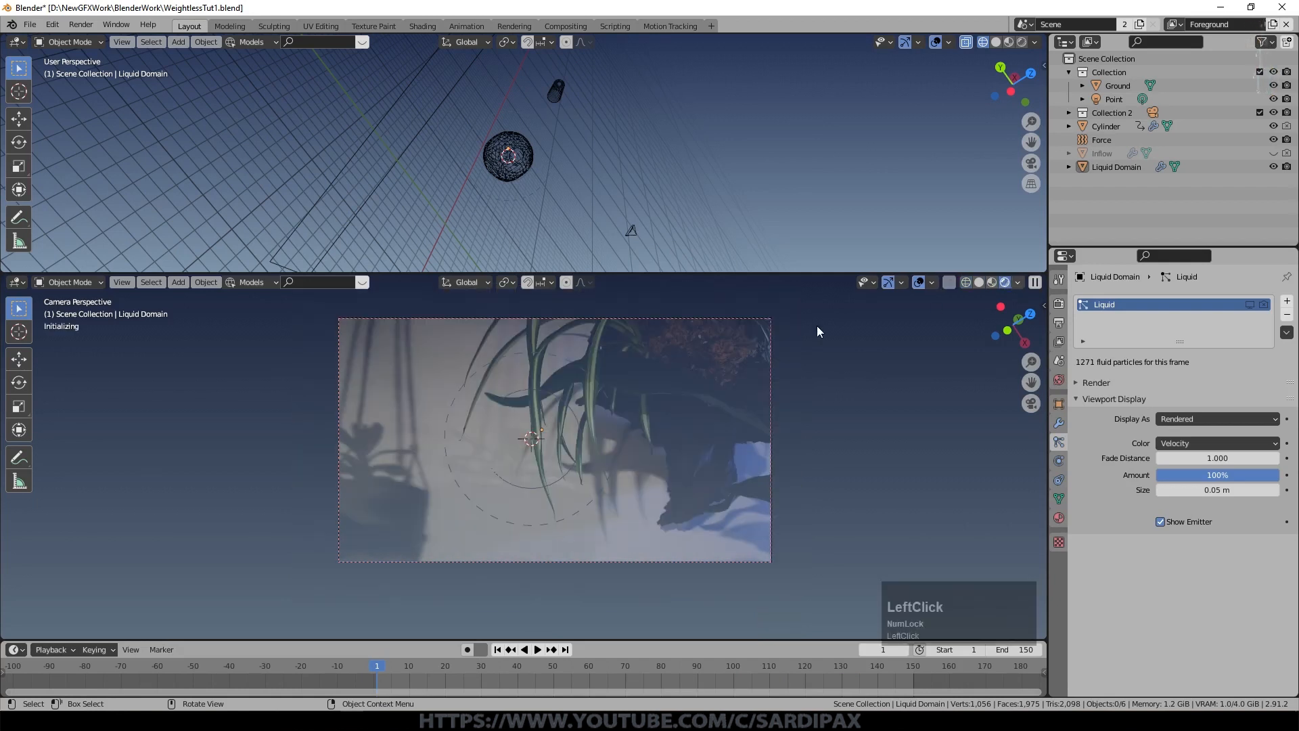
key("space")
scroll(674, 438, "up", 2)
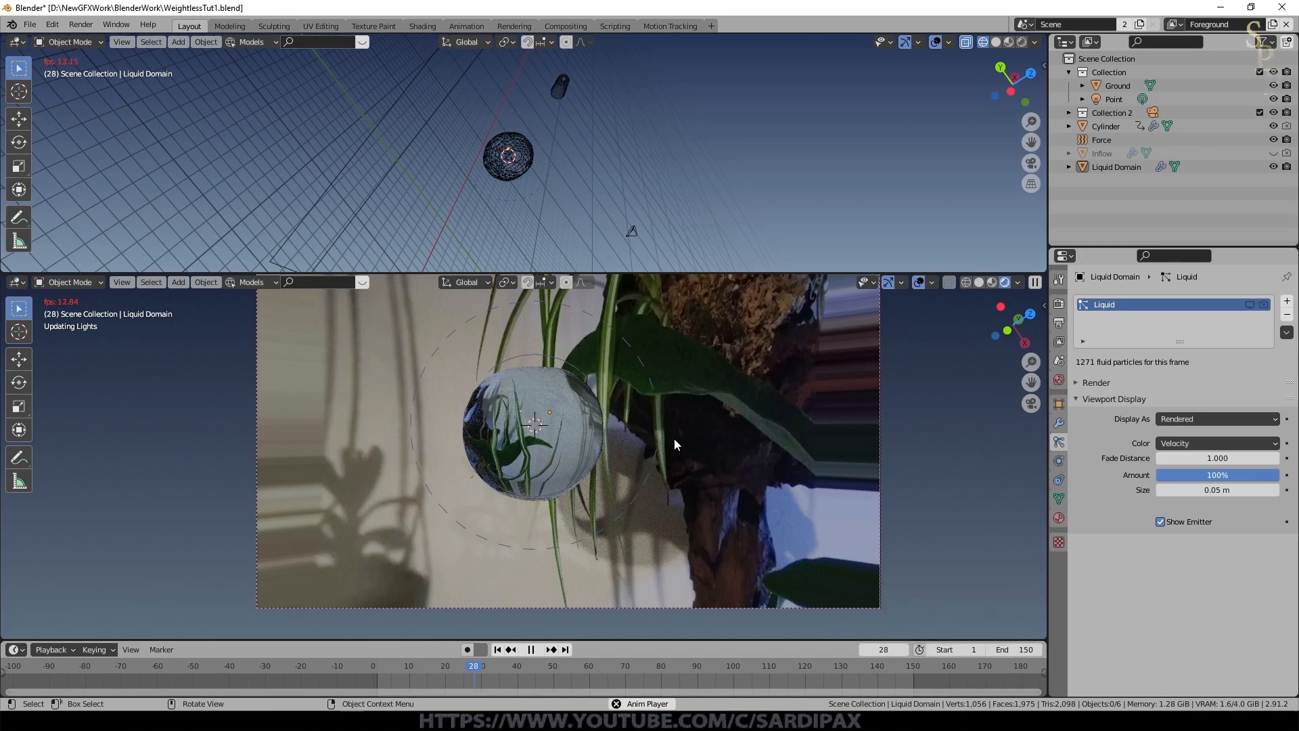
key("space")
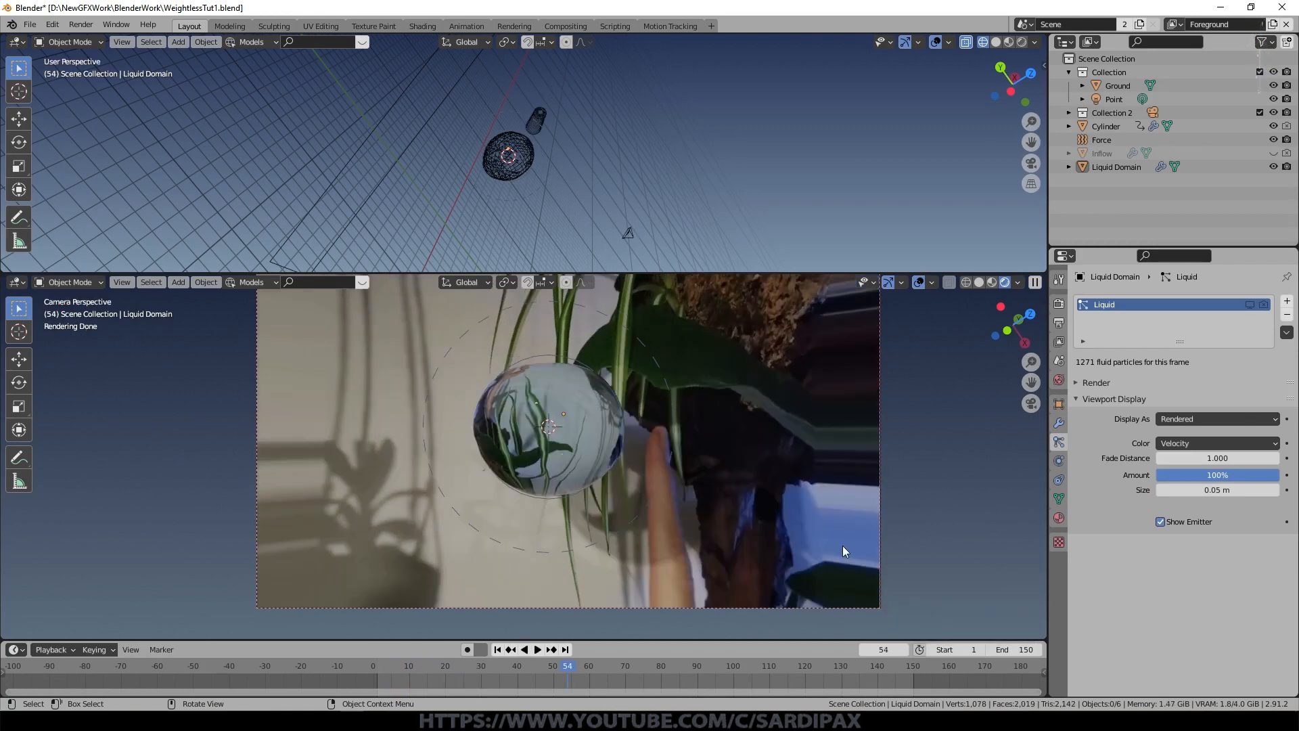
key("space")
key("space")
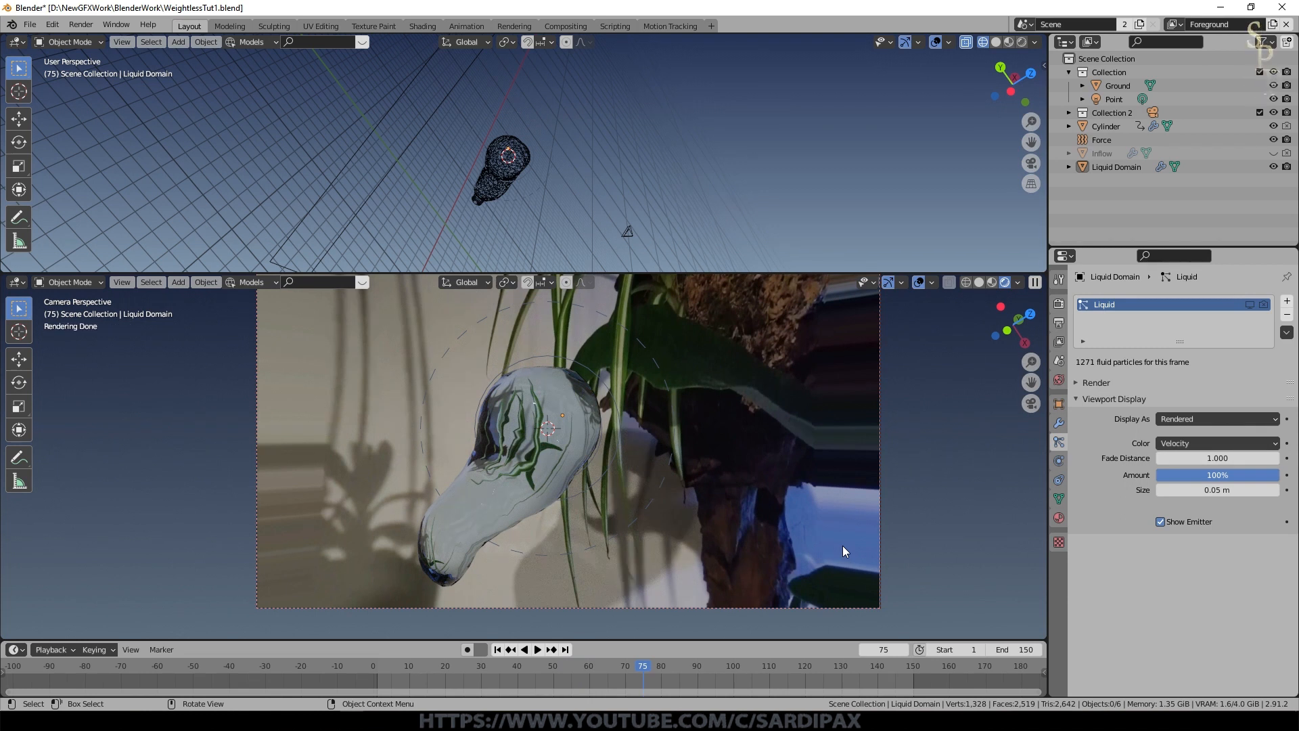
key("space")
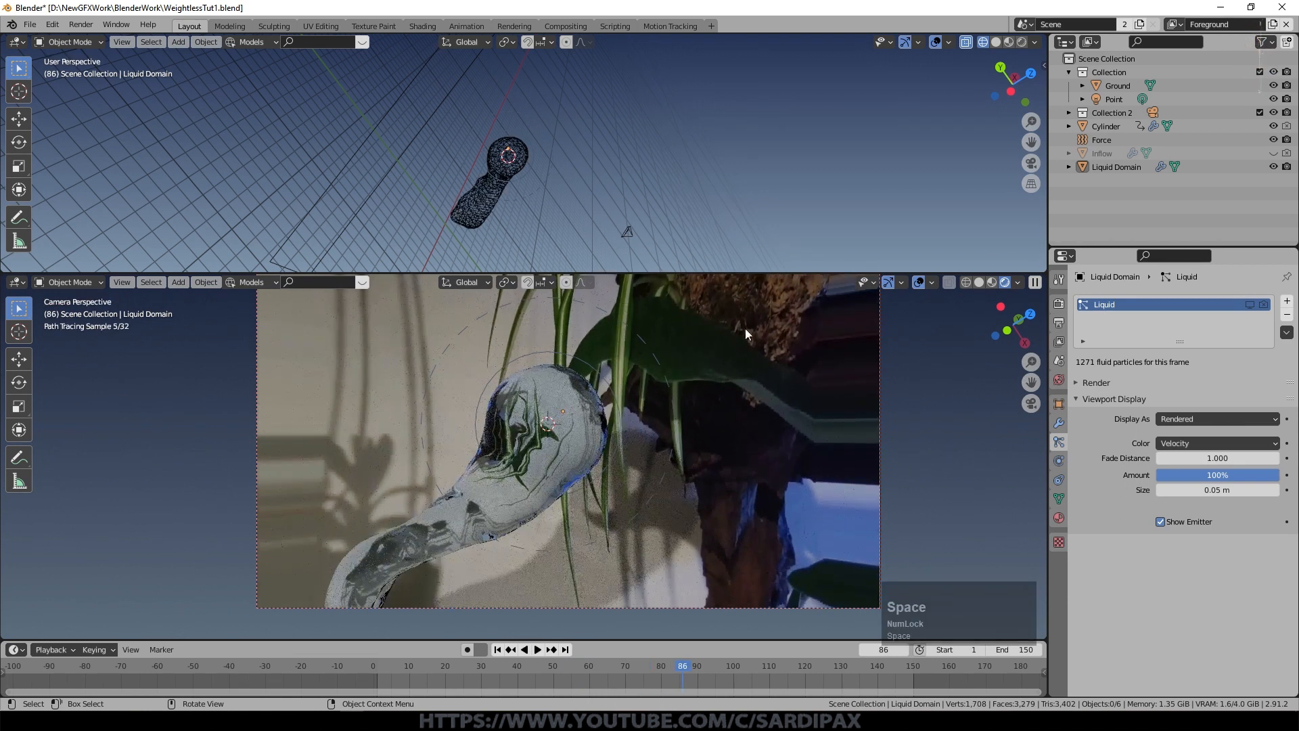
- Select the liquid domain and show its object material nodes in a Shader Editor in place of the perspective view
left_click(409, 522)
left_click(17, 42)
left_click(60, 154)
scroll(630, 162, "up", 1)
middle_click_drag(610, 145, 536, 169)
left_click(60, 42)
left_click(61, 58)
scroll(692, 94, "up", 3)
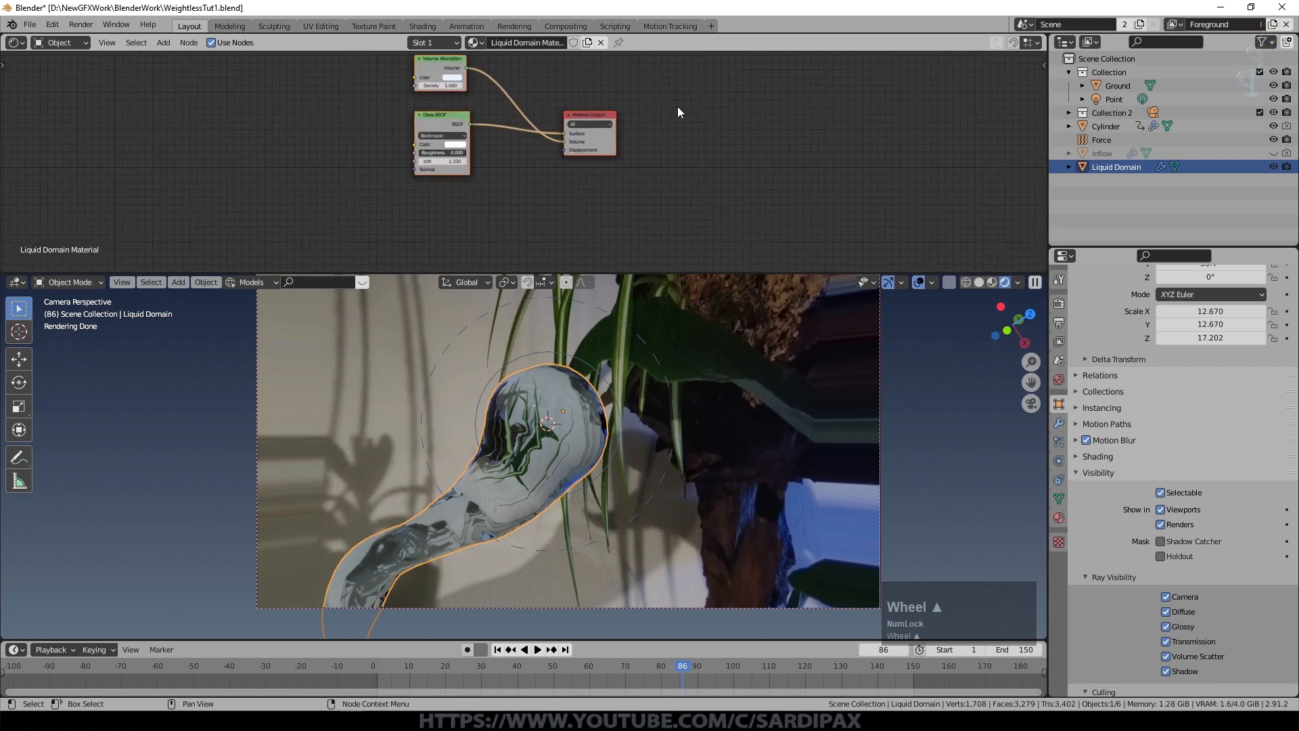
- Reposition the Volume Absorption node below the Glass BSDF node
left_click_drag(448, 59, 432, 227)
left_click_drag(433, 228, 429, 228)
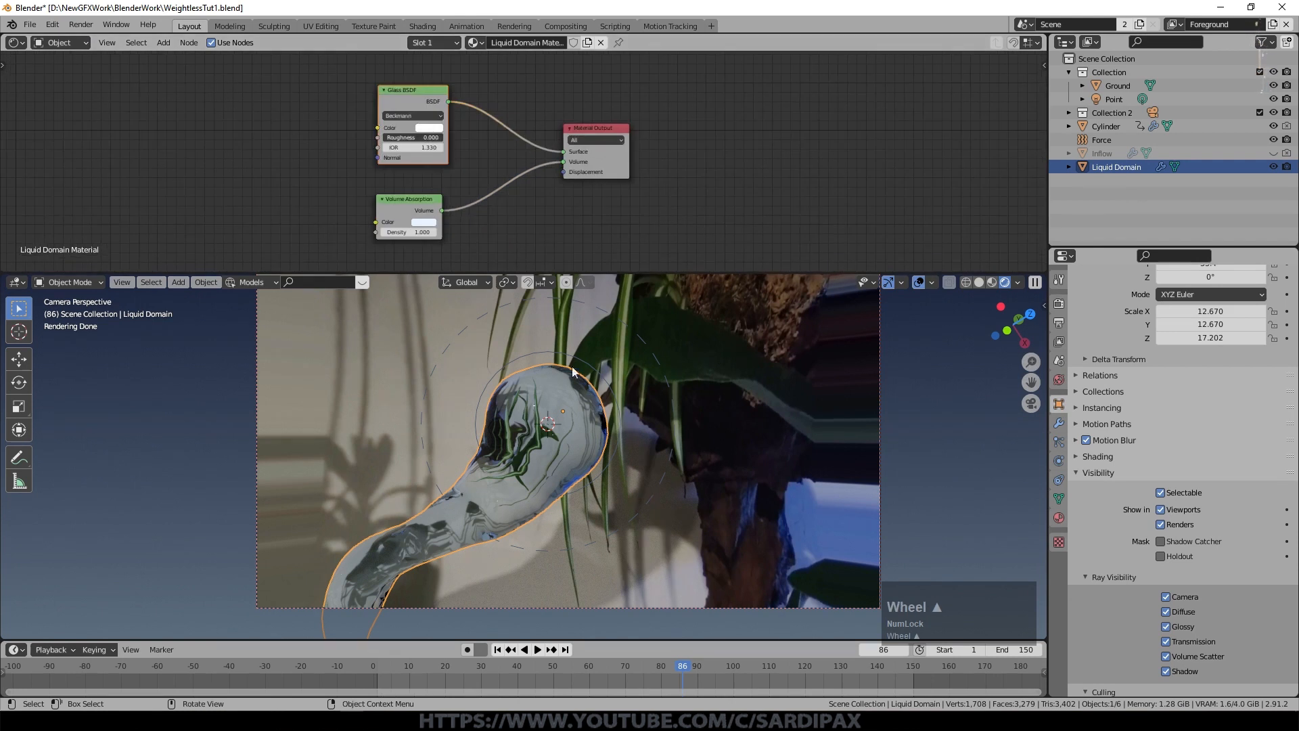
scroll(521, 229, "up", 1)
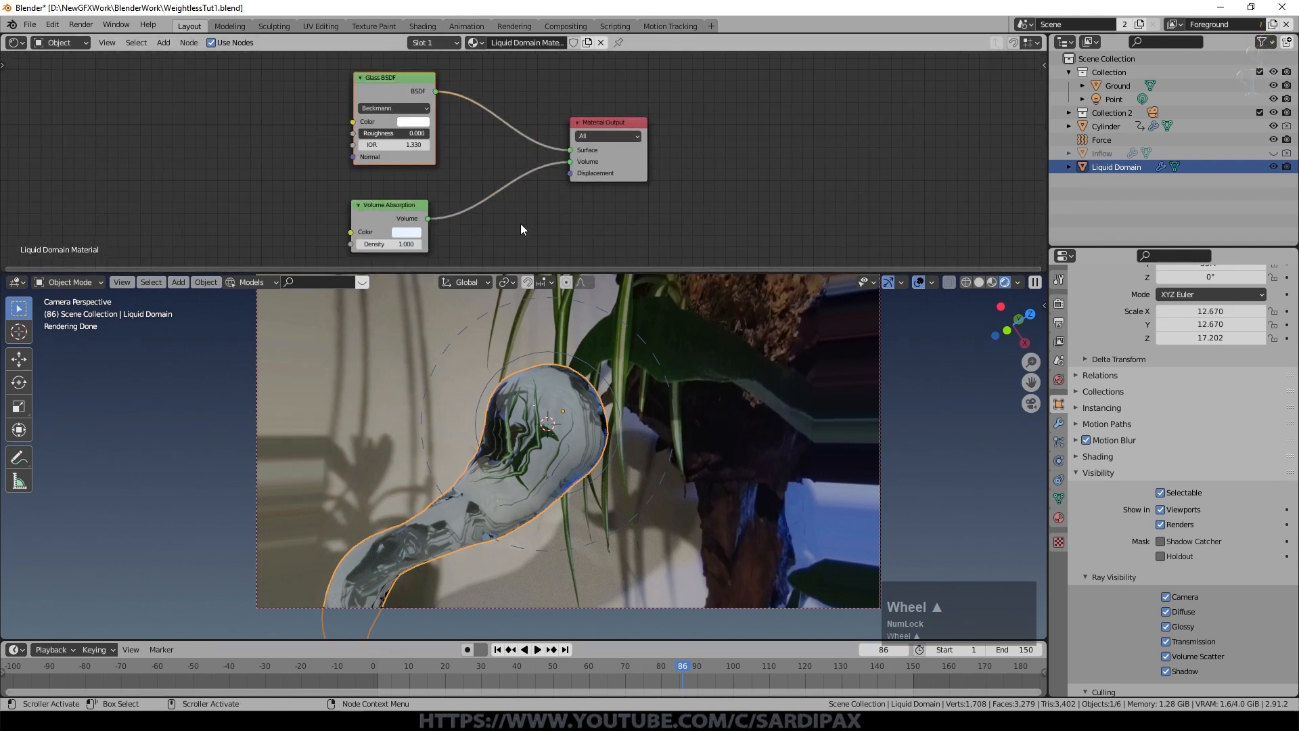
- Set the liquid material's Volume Absorption density to 0.3
left_click_drag(399, 244, 319, 246)
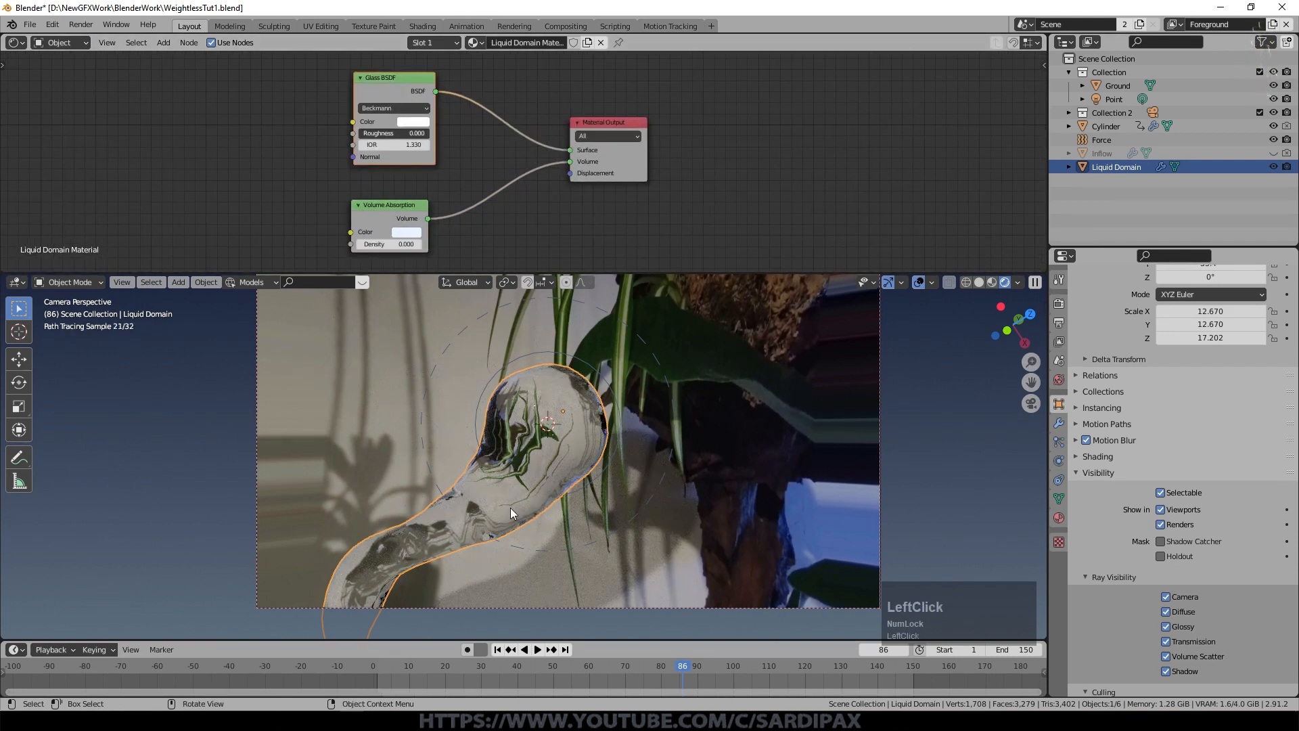
left_click(419, 245)
left_click(419, 245)
scroll(438, 254, "down", 1)
left_click(427, 238)
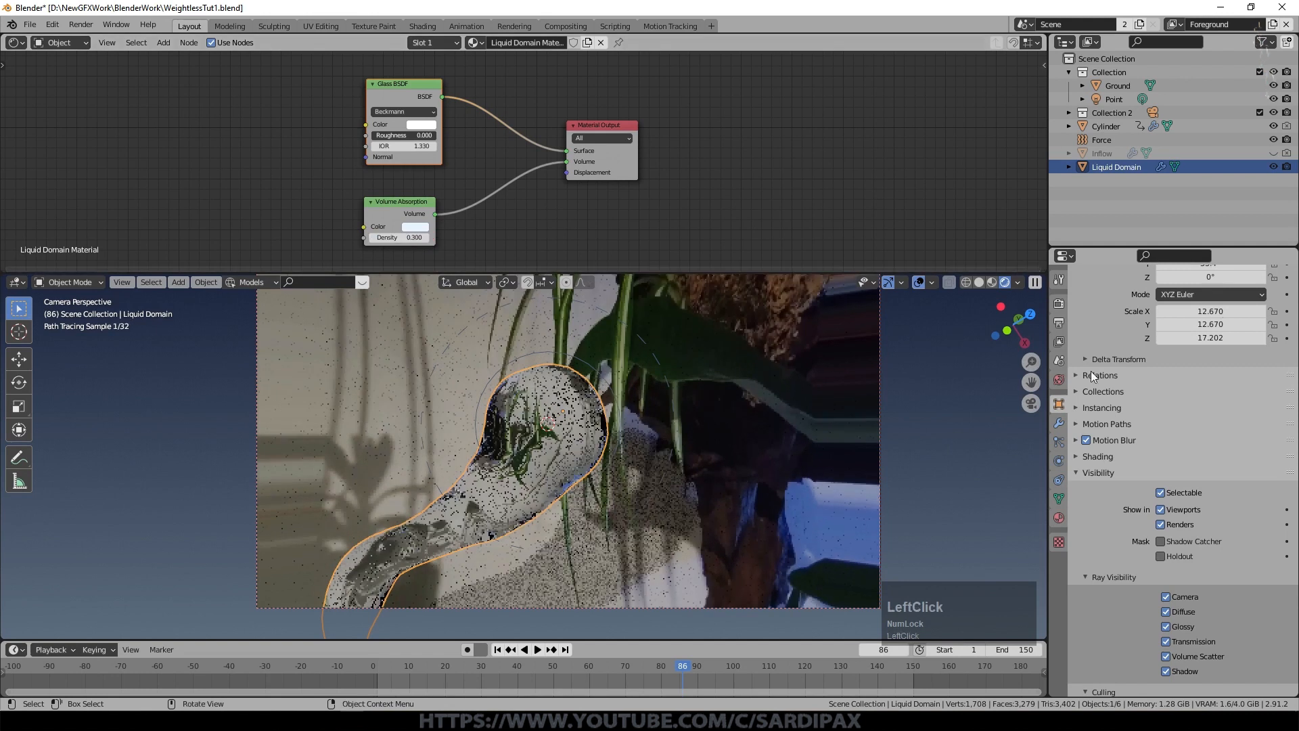
- Set the Cycles light path maximum bounces to 16 for Transparency and 24 for Transmission
left_click(1059, 324)
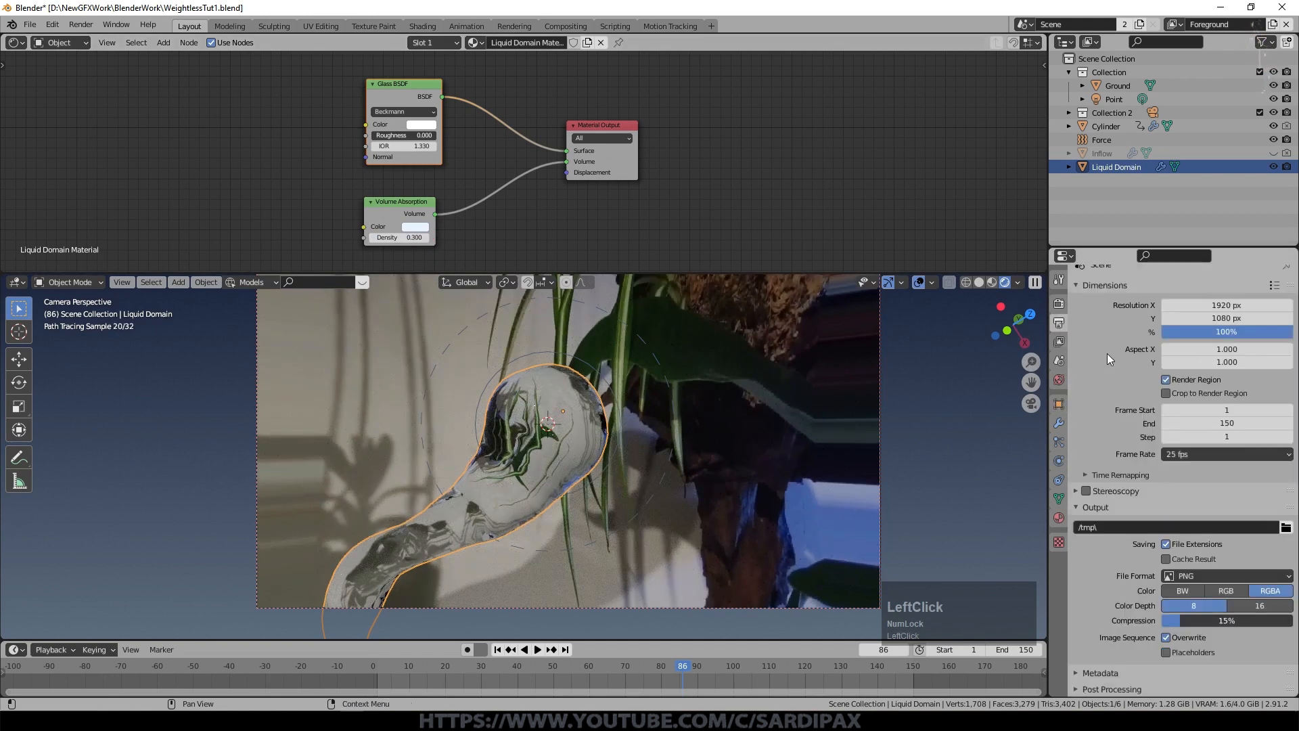
left_click(1059, 304)
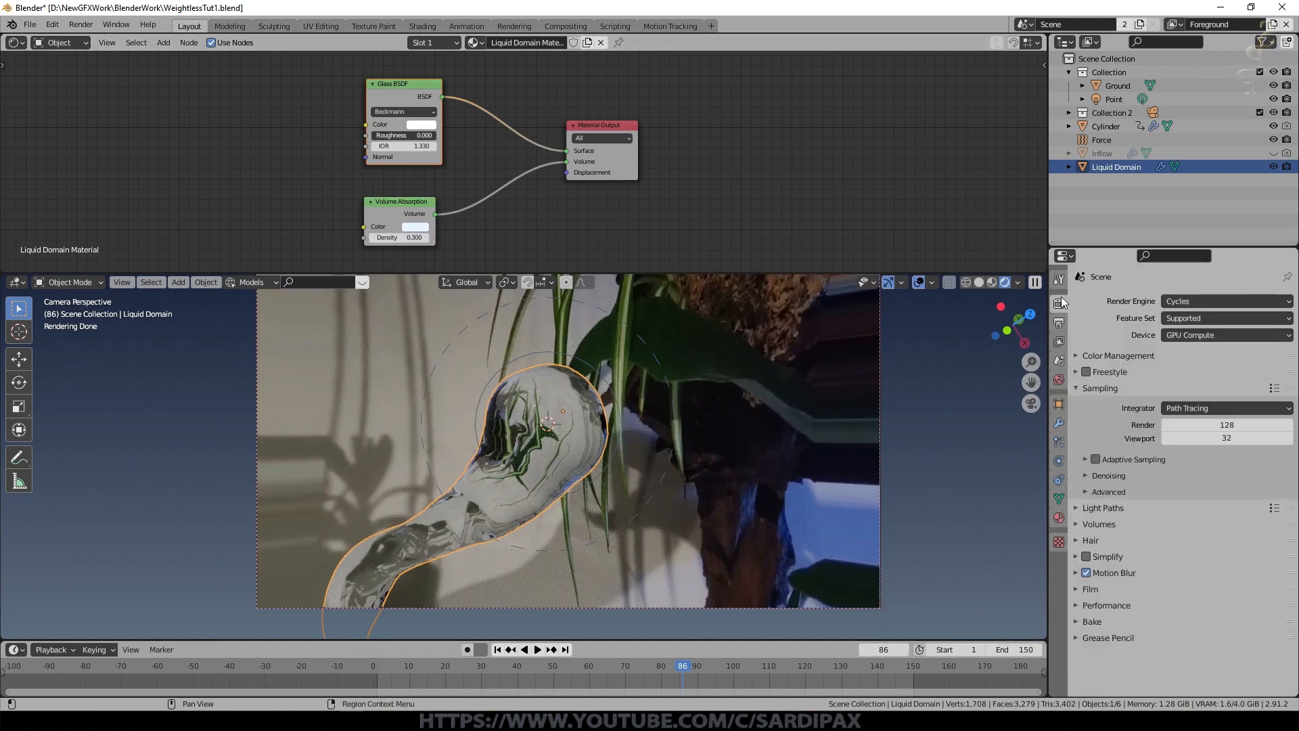
left_click(1099, 507)
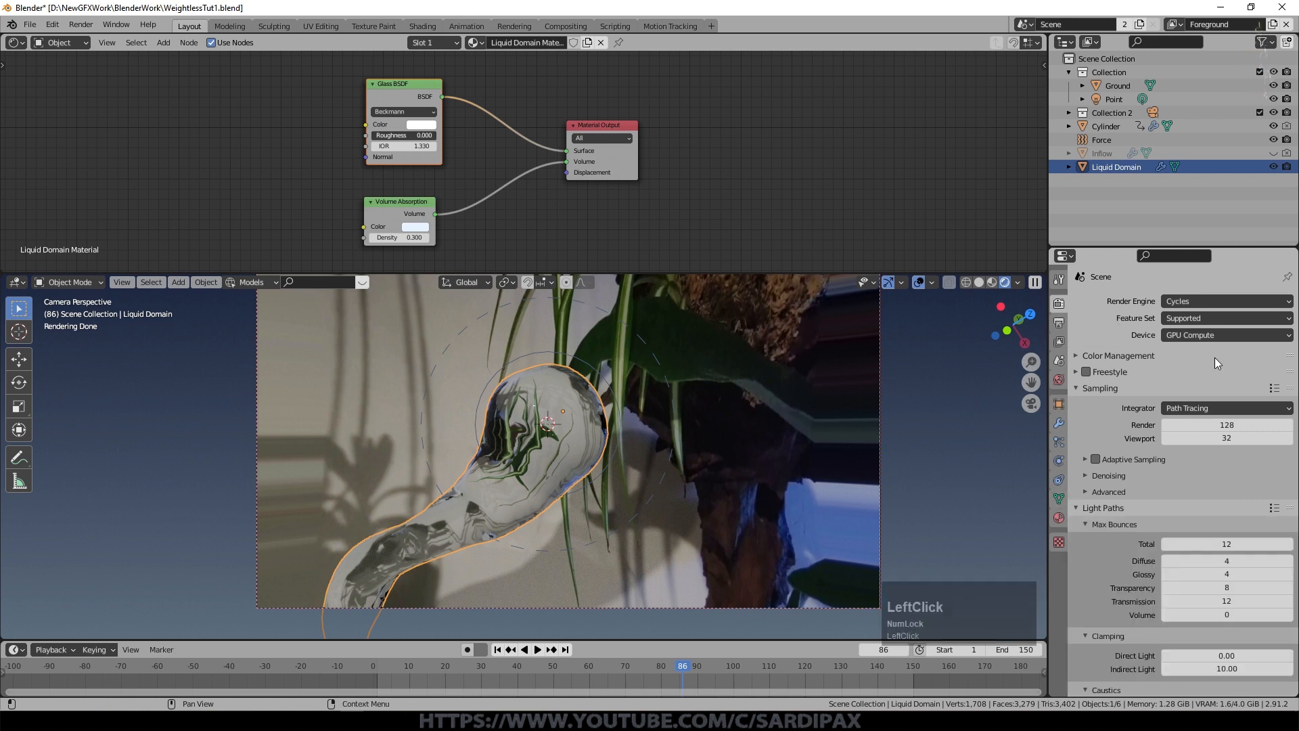
left_click(1246, 589)
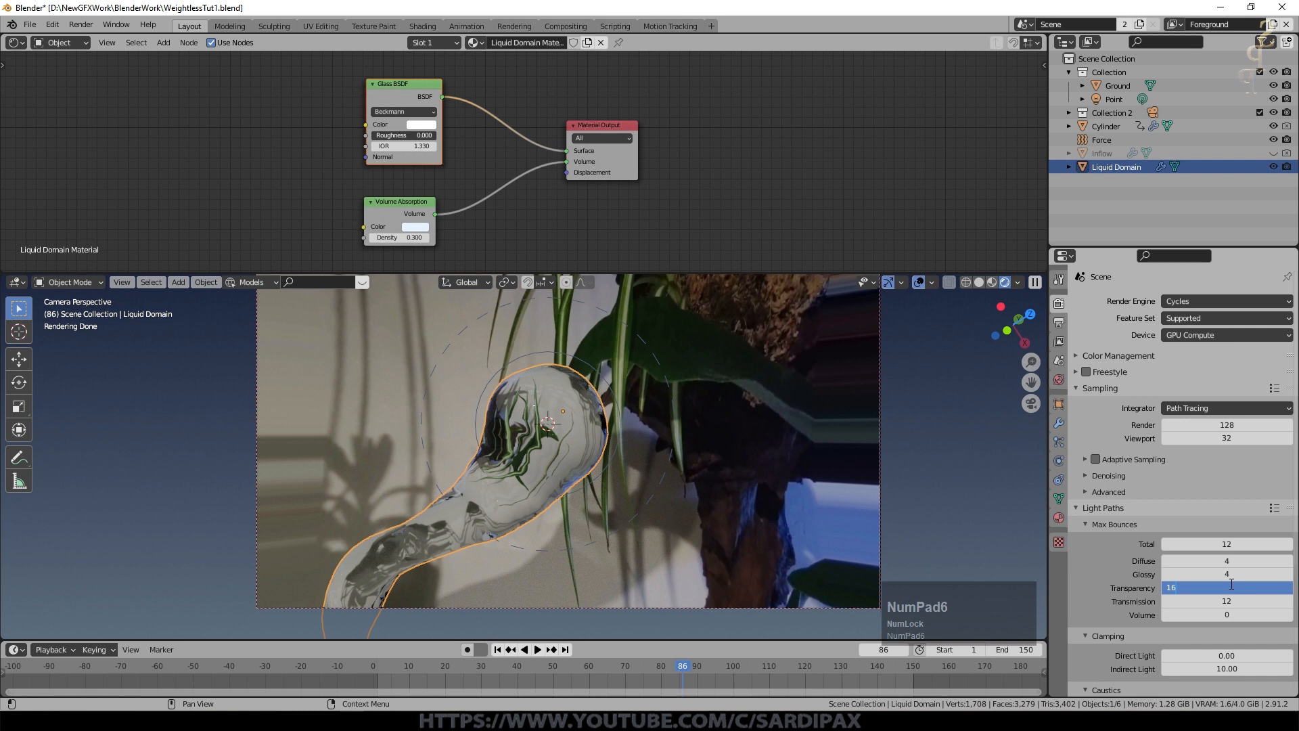
key("KP_Enter")
left_click(1231, 602)
type("24")
key("KP_Enter")
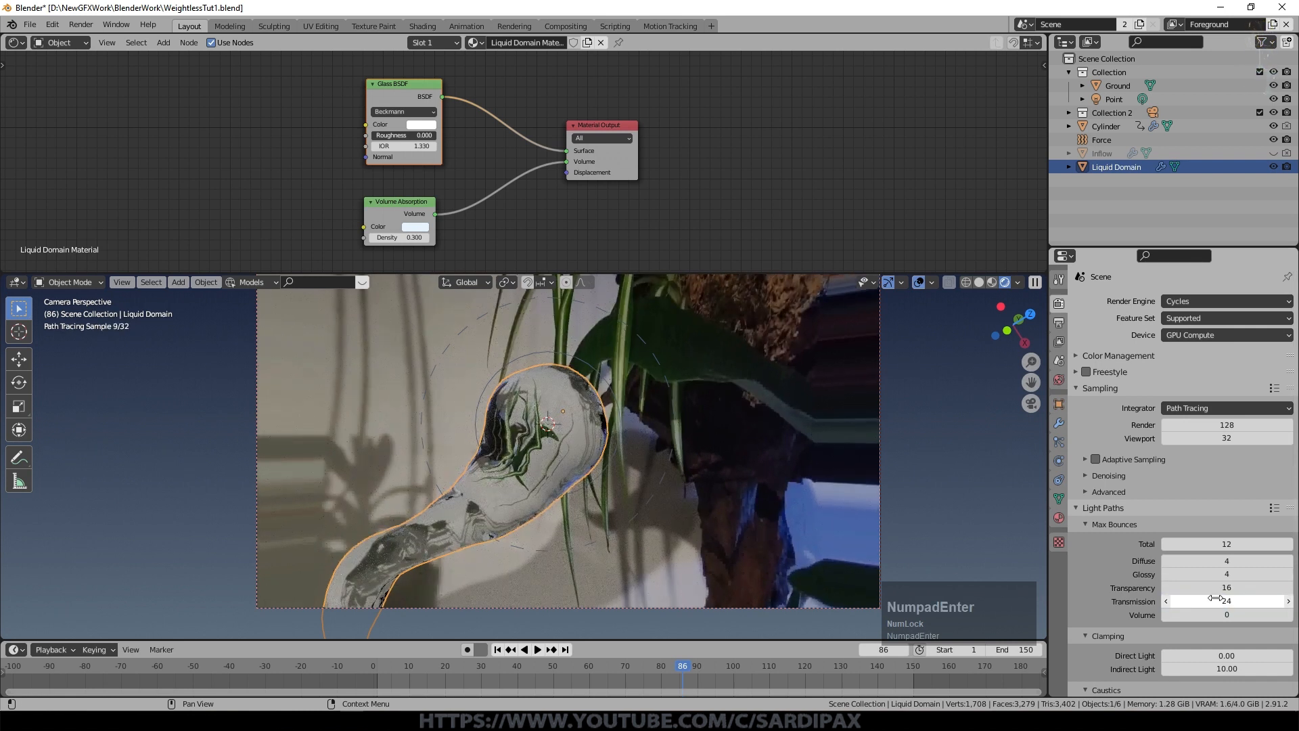
- Deselect the liquid domain, move to frame 69, and render a still image of the cylinder hitting the liquid
scroll(585, 462, "down", 1)
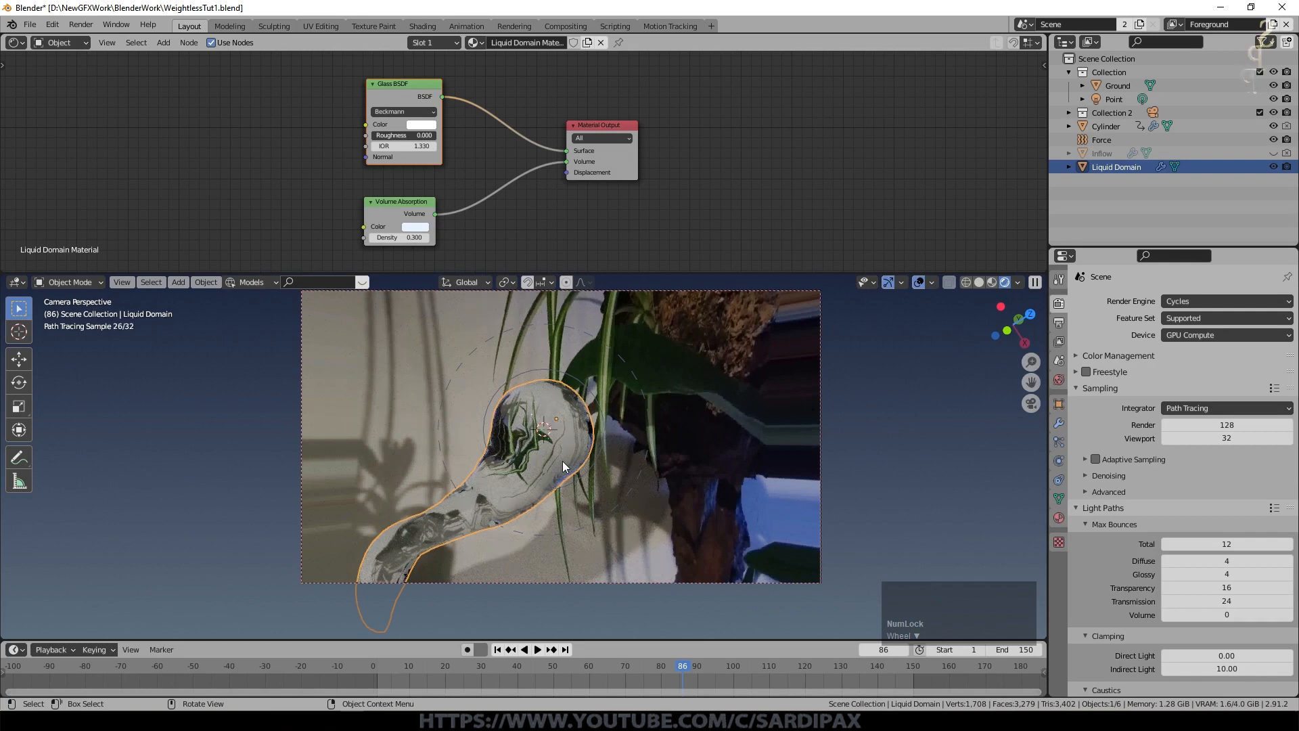
scroll(1160, 524, "down", 4)
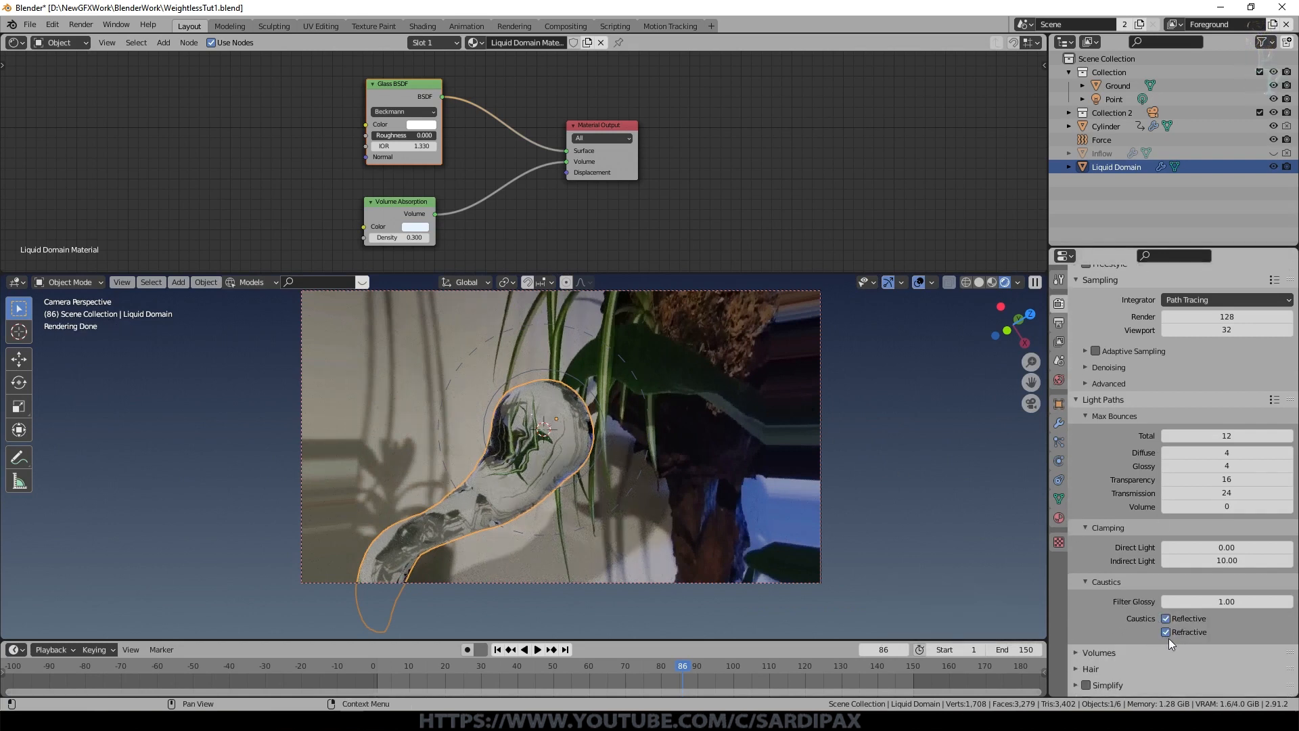
scroll(760, 513, "down", 1)
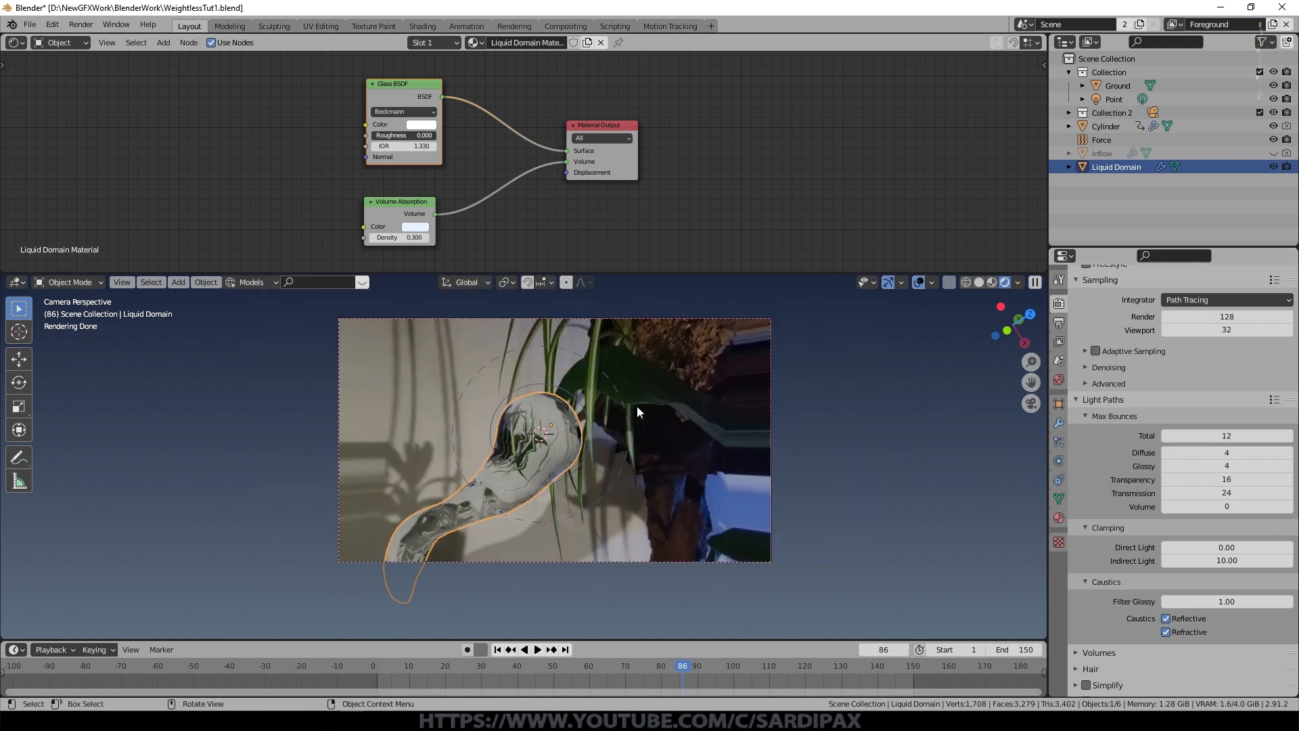
left_click(906, 452)
left_click(681, 668)
mouse_move(620, 677)
left_mouse_down()
mouse_move(572, 664)
mouse_move(622, 666)
left_mouse_up()
key("F12")
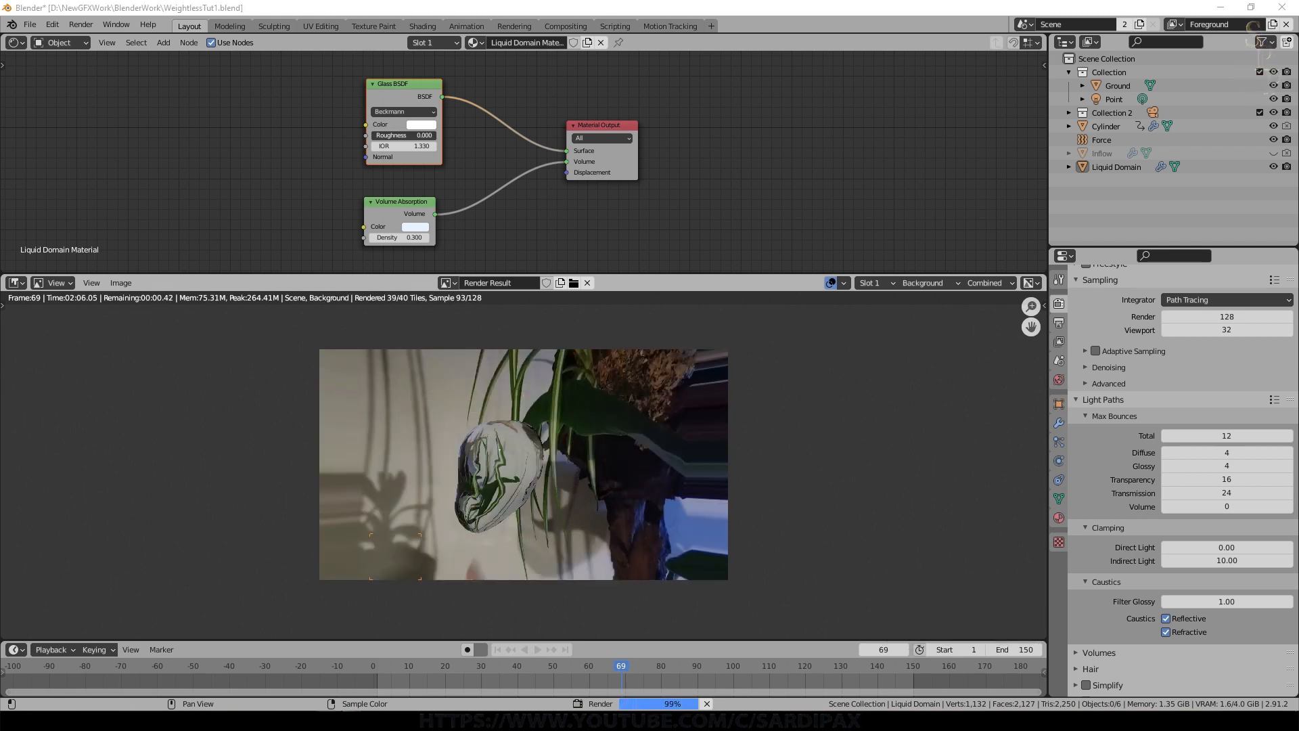
scroll(587, 474, "down", 1)
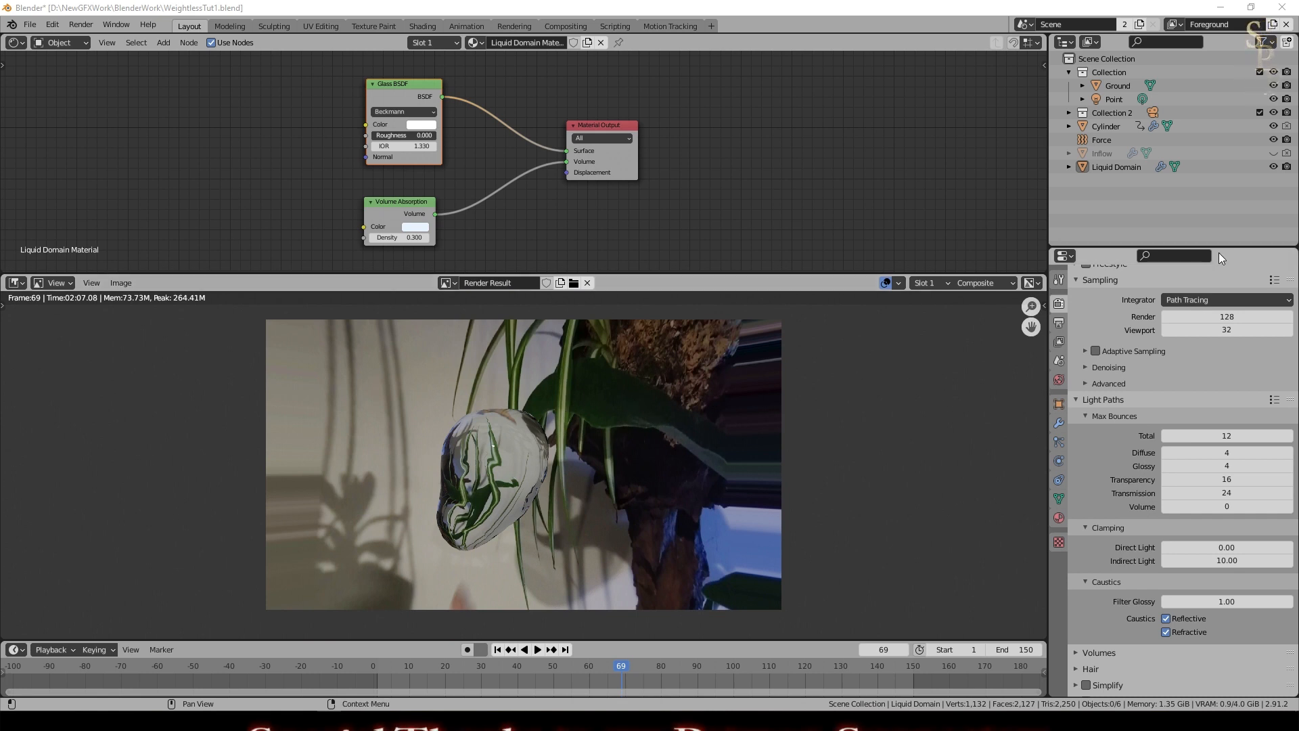
- Set the render samples to 32 and enable Adaptive Sampling
left_click(1217, 317)
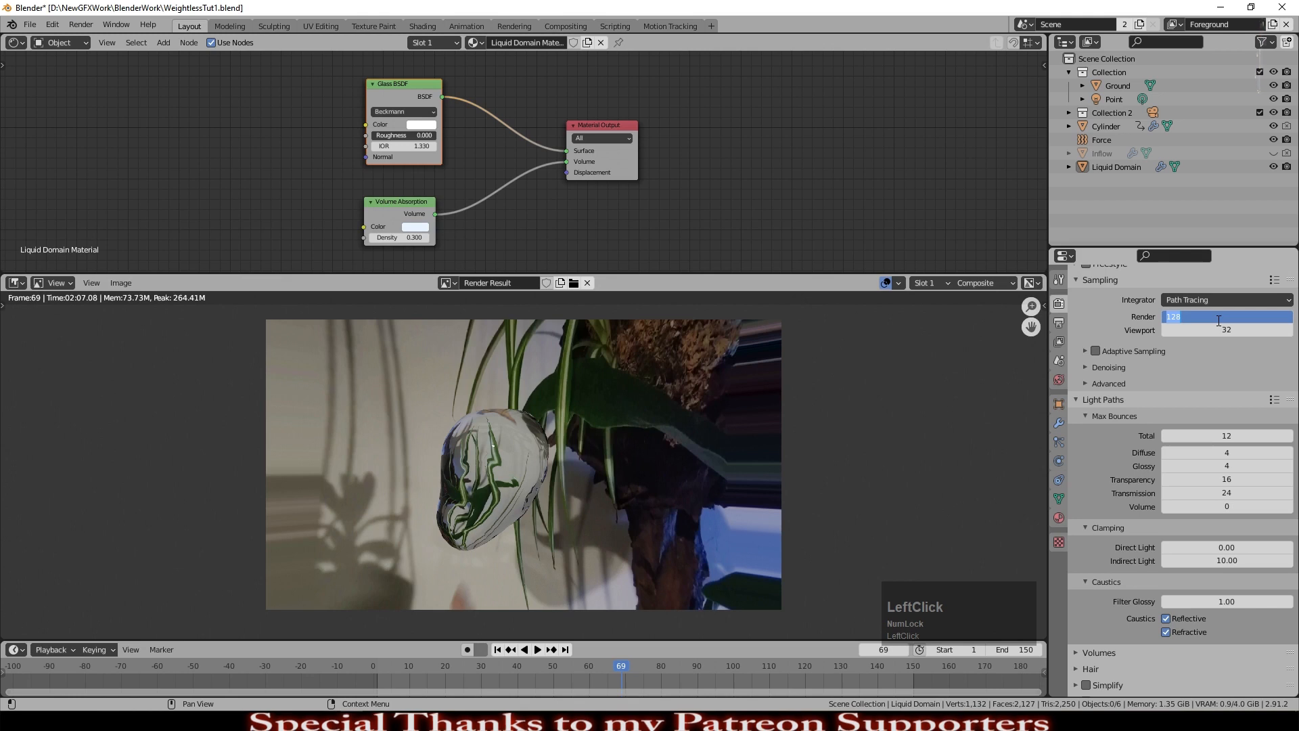
type("32")
key("KP_Enter")
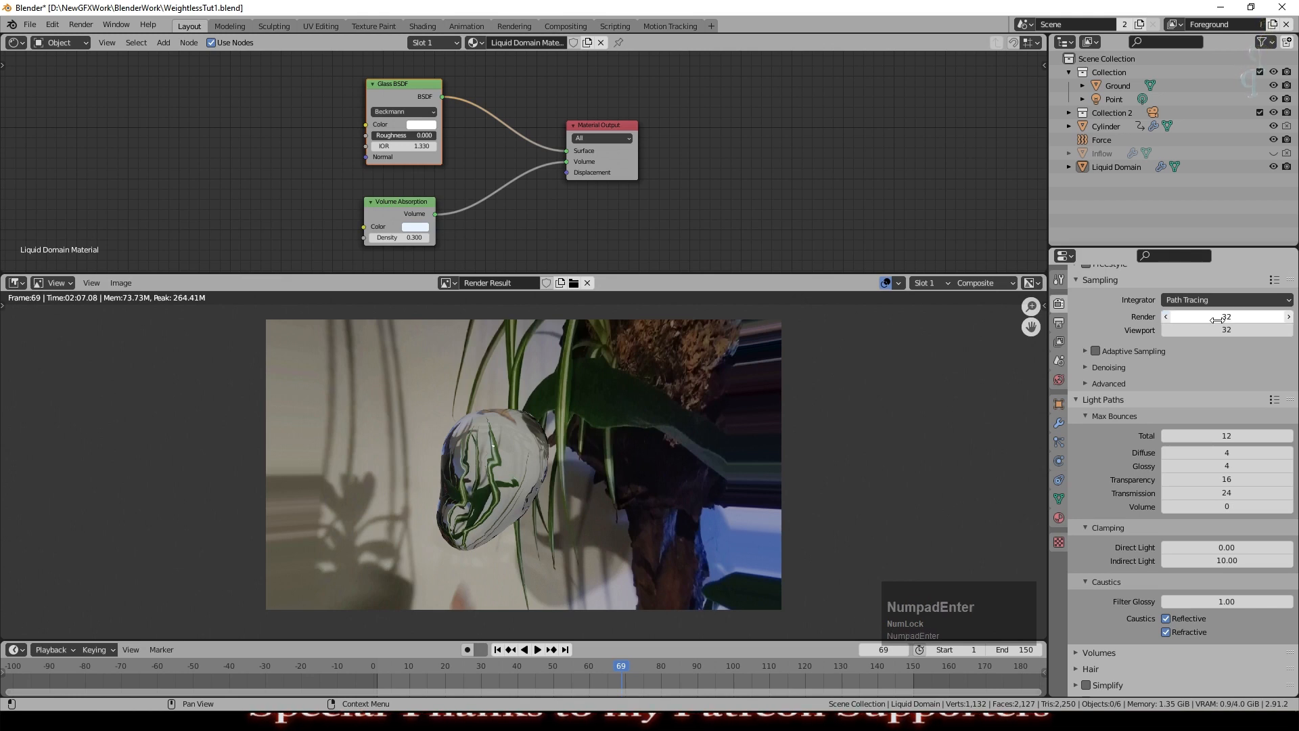
scroll(1139, 443, "down", 3)
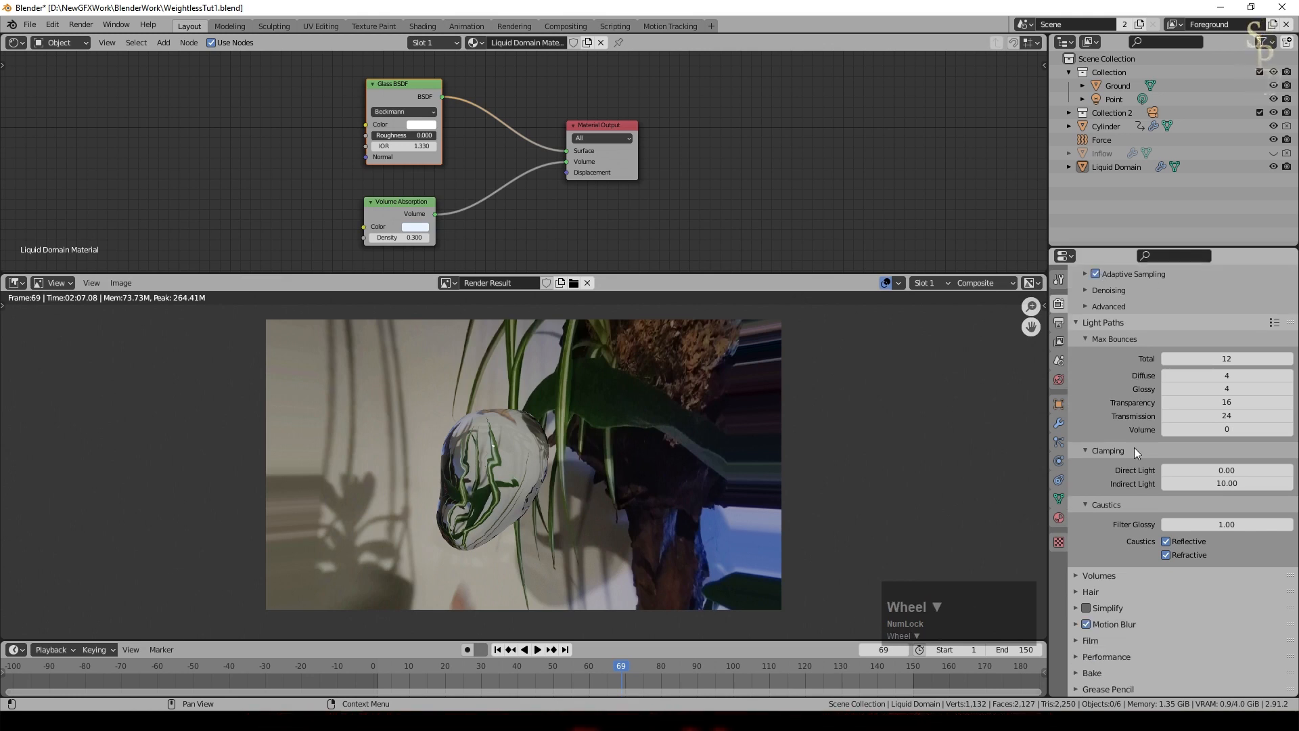
- Examine the Performance tile size and thread settings, the Light Paths settings, and the Advanced sampling settings
scroll(1086, 584, "down", 4)
left_click(1110, 548)
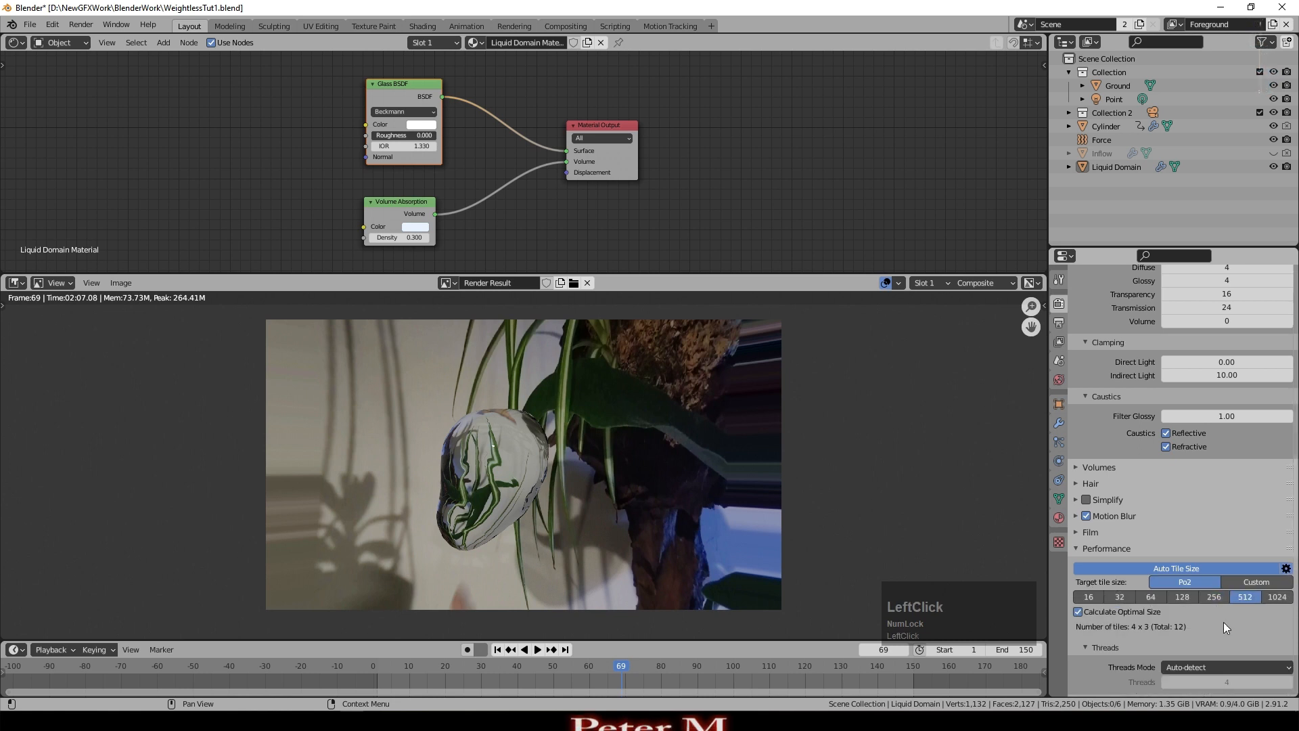
left_click(1077, 548)
scroll(895, 569, "up", 2)
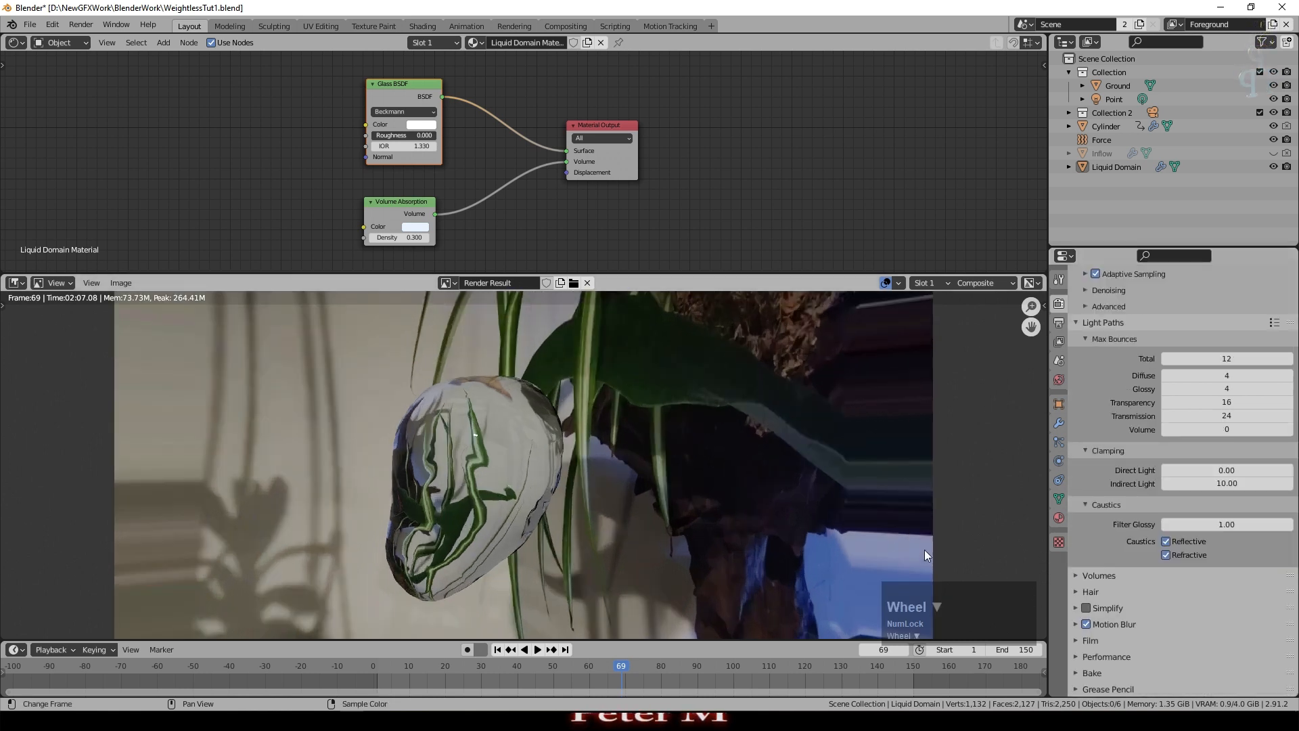
scroll(926, 553, "down", 2)
scroll(1204, 512, "up", 6)
left_click(1191, 493)
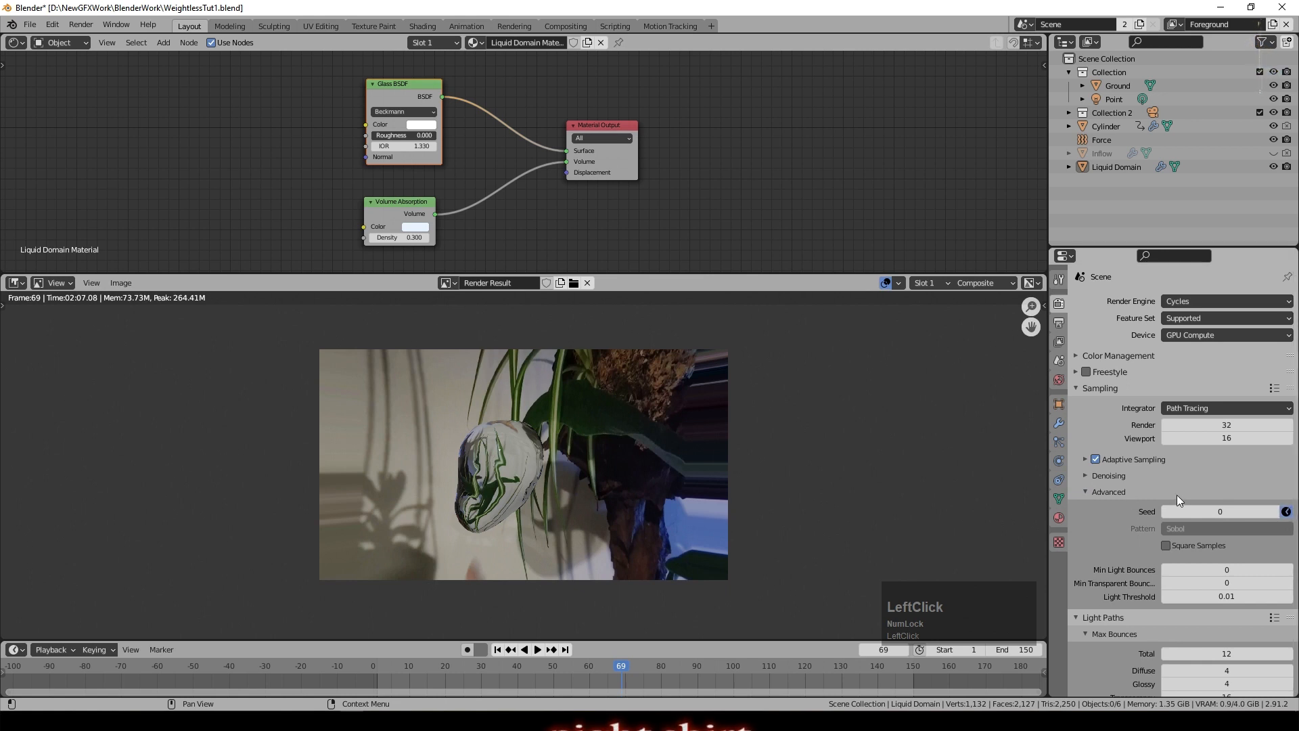
left_click(1086, 493)
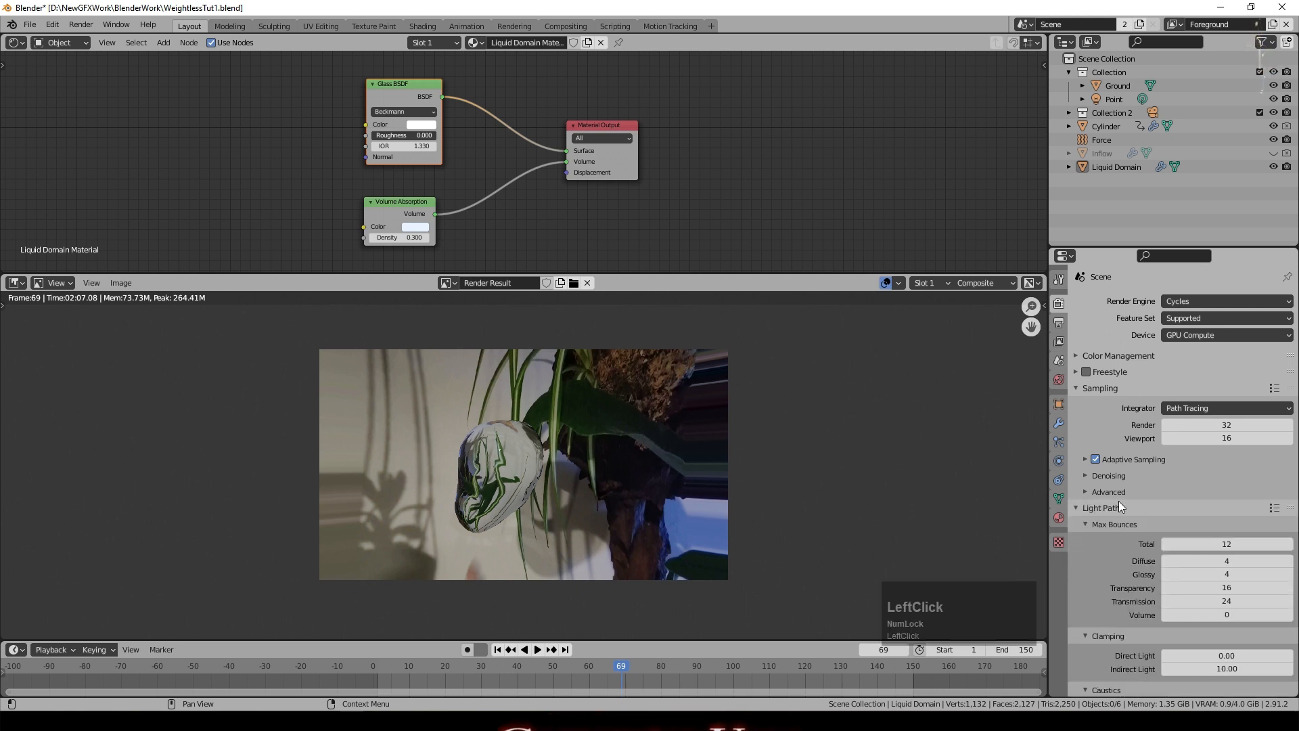
- Switch the shader node editor to the Compositor, enlarge it, and enable its backdrop
left_click(17, 42)
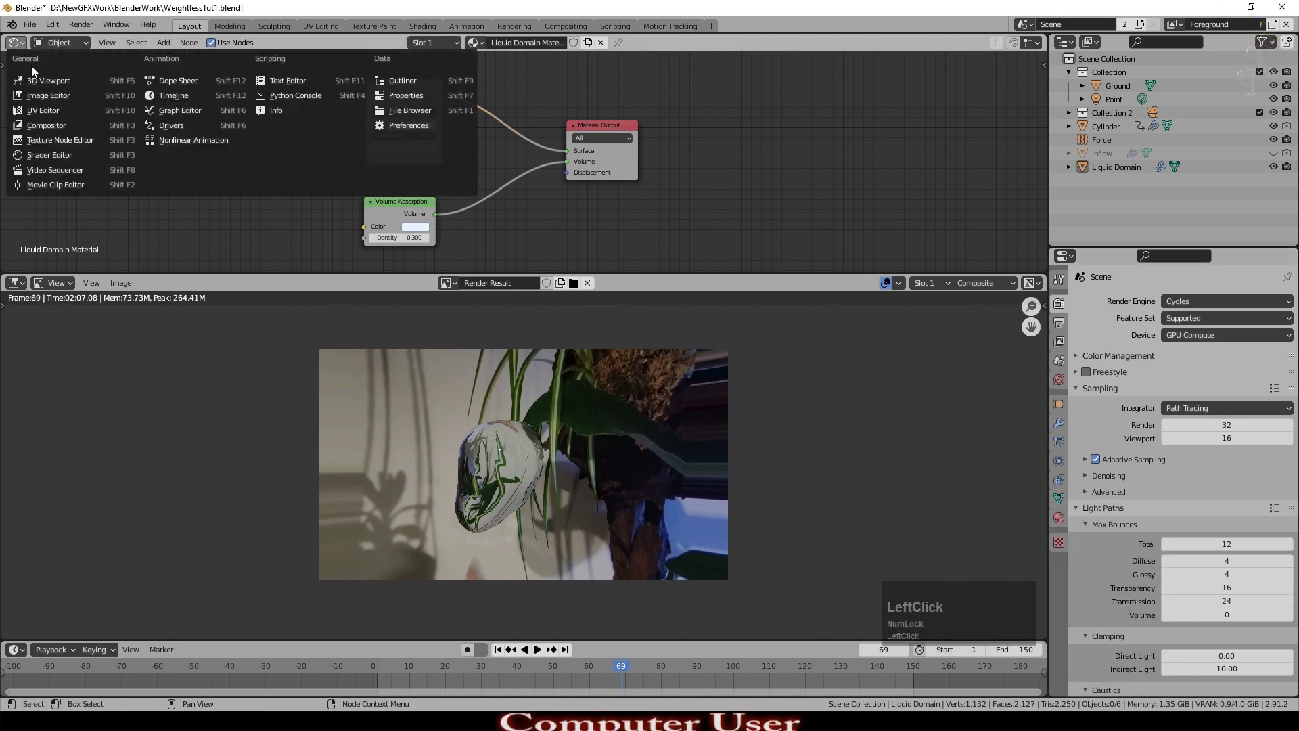
left_click(43, 124)
scroll(419, 133, "down", 3)
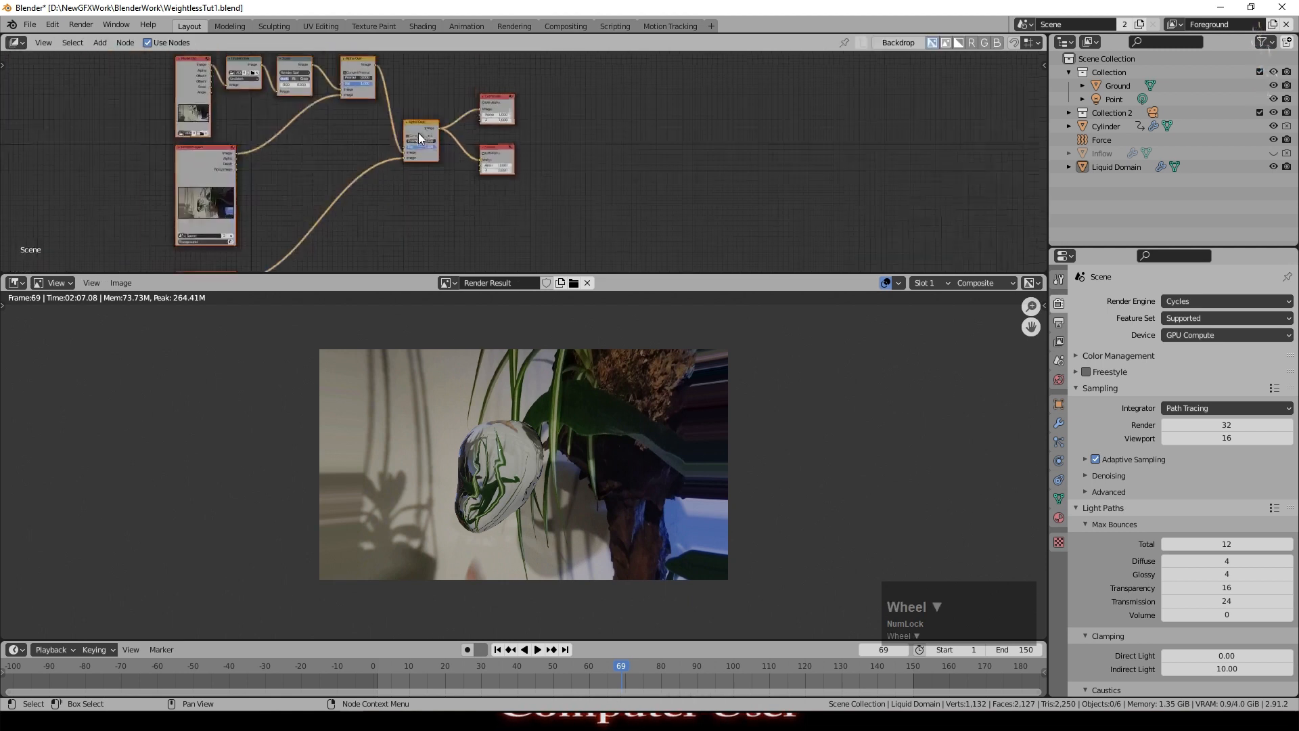
middle_click_drag(580, 160, 823, 151, "shift")
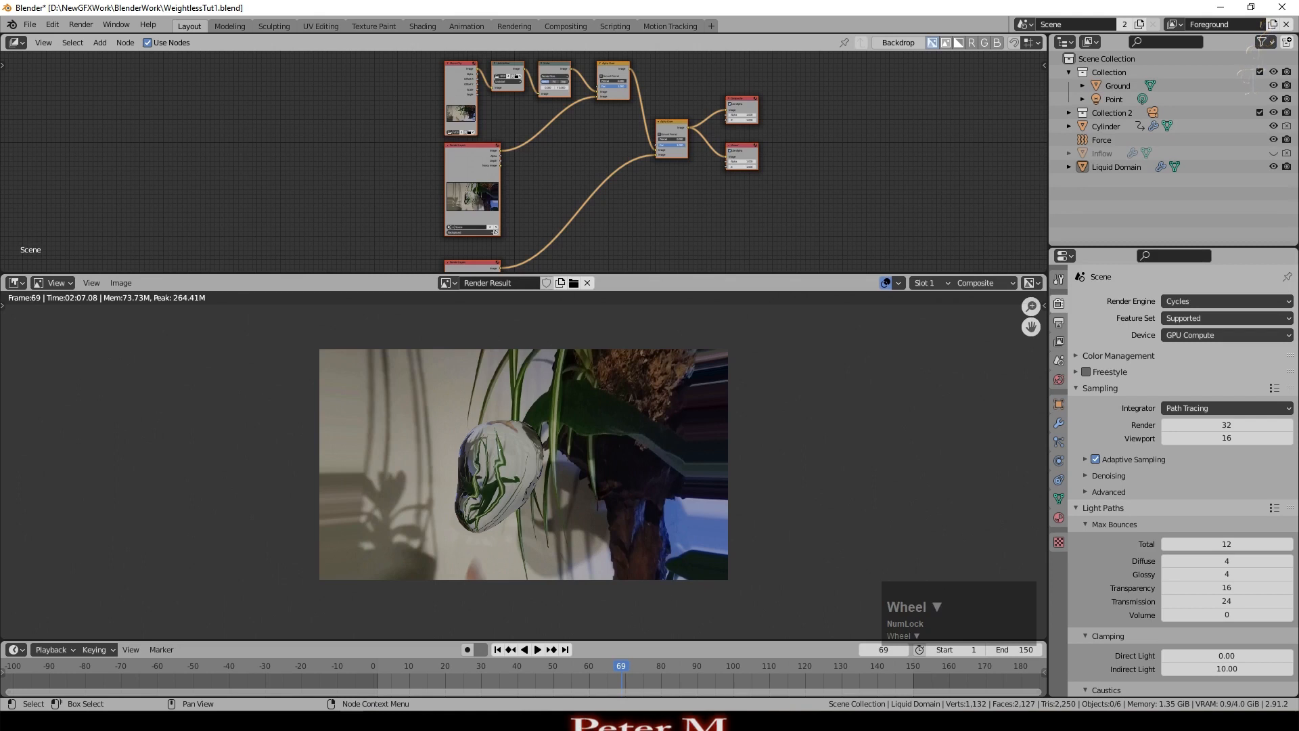
scroll(595, 130, "down", 2)
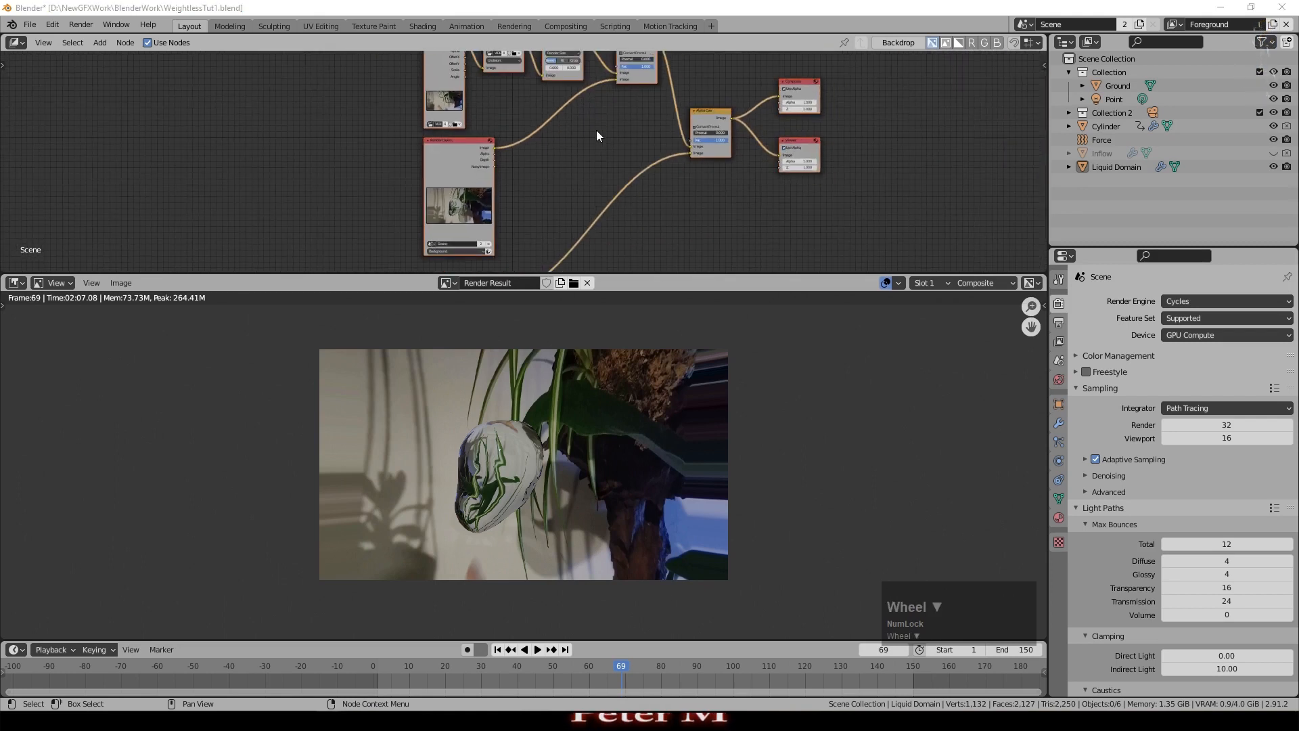
scroll(671, 388, "up", 1)
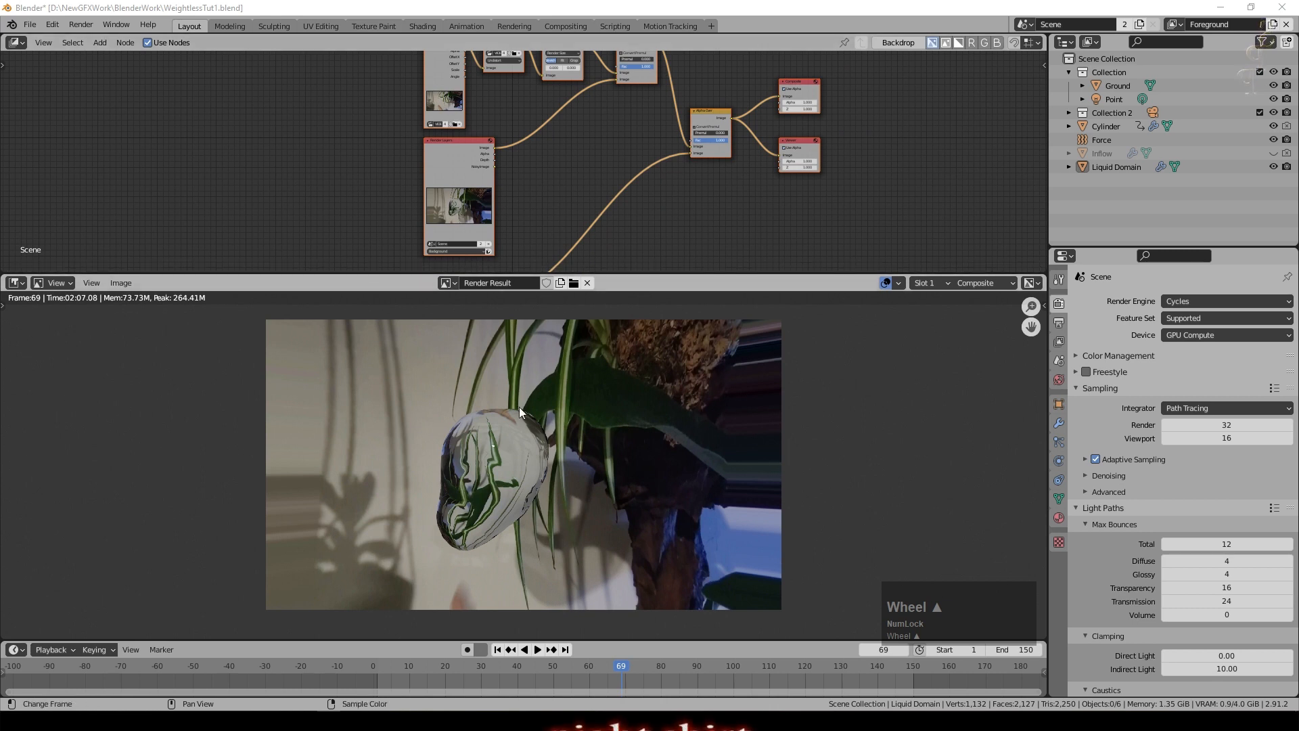
scroll(519, 407, "up", 1)
scroll(705, 186, "down", 2)
scroll(657, 187, "up", 1)
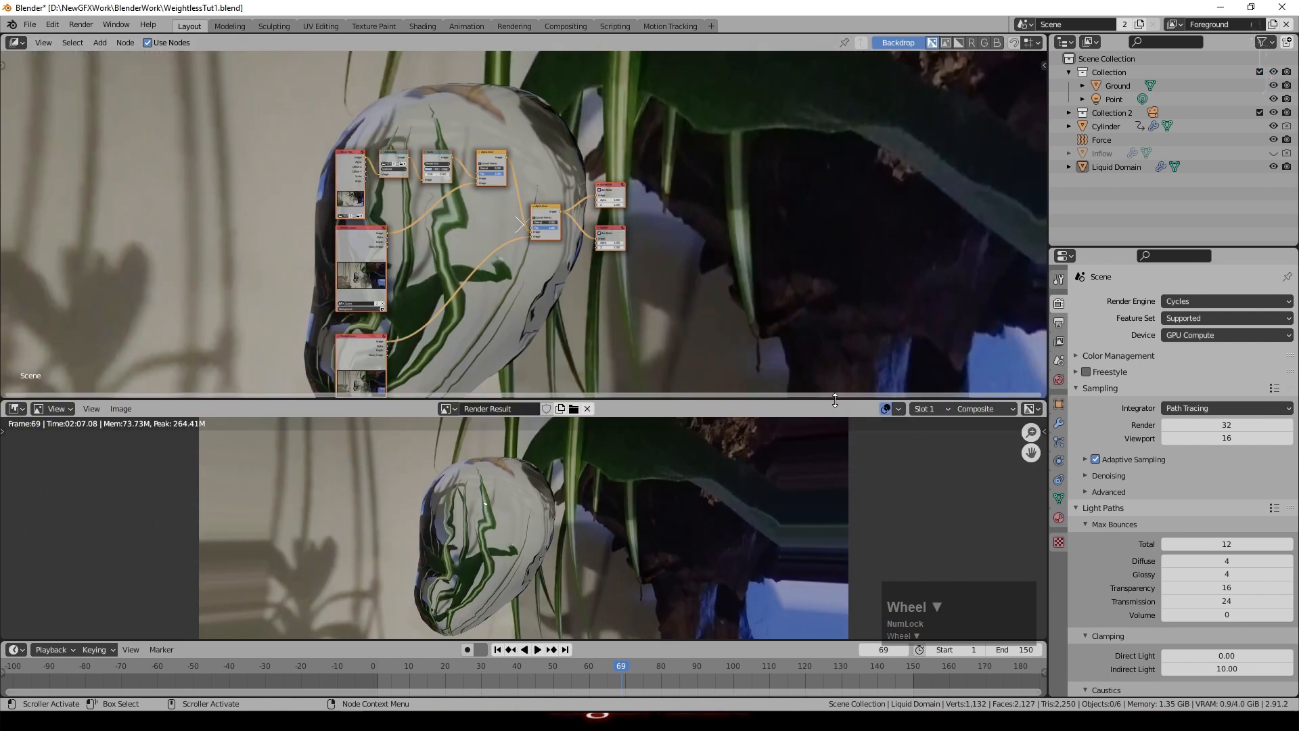
scroll(795, 243, "up", 15)
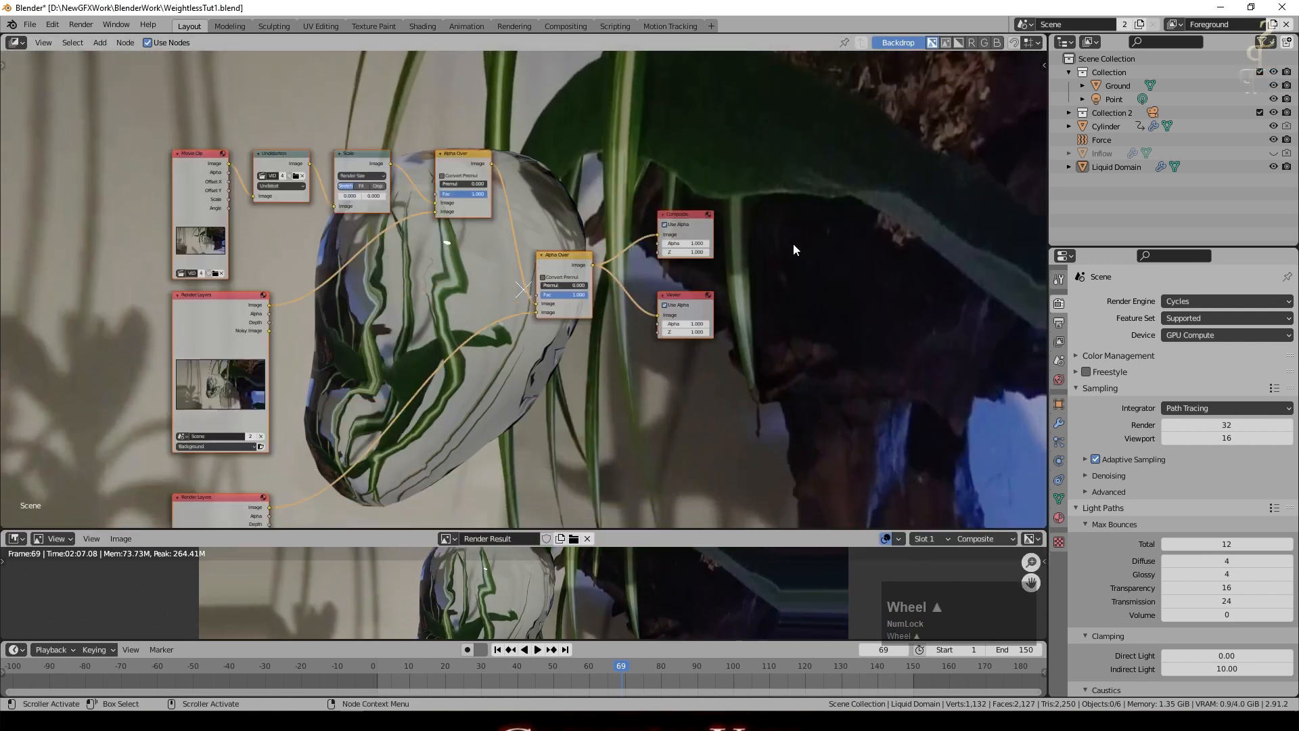
scroll(851, 295, "down", 1)
scroll(843, 193, "down", 4)
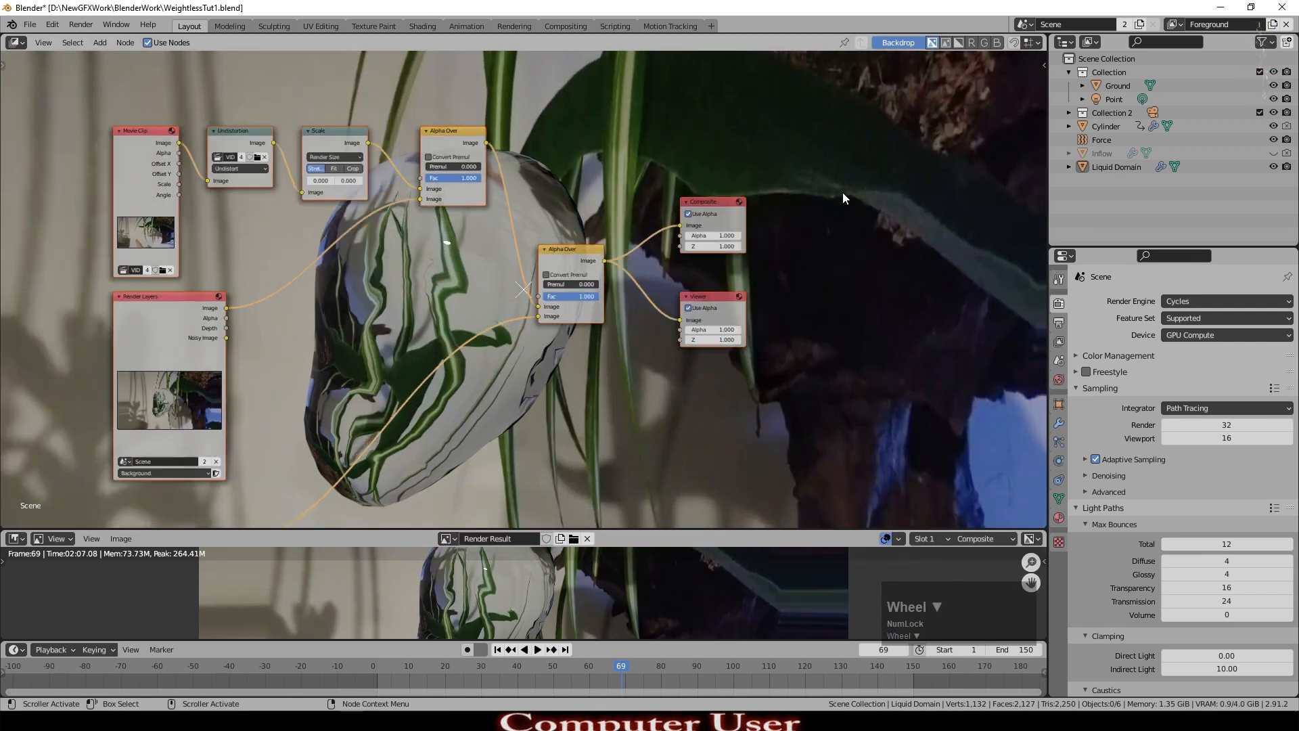
- Rearrange the Viewer, Movie Clip, Background Render Layers and Foreground Render Layers nodes to spread out the compositing tree
mouse_move(700, 293)
left_mouse_down()
mouse_move(760, 298)
mouse_move(649, 287)
mouse_move(690, 313)
left_mouse_up()
left_click(714, 297)
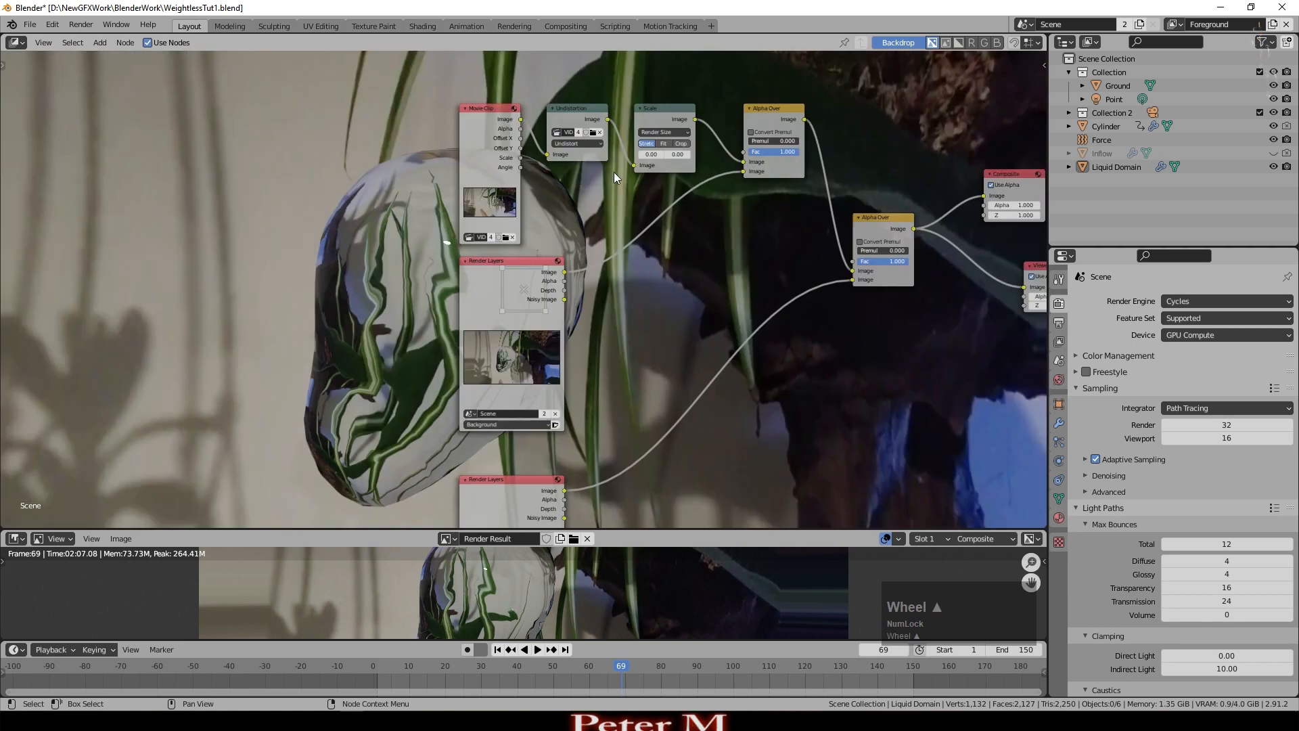
scroll(615, 178, "up", 2)
scroll(609, 150, "up", 2)
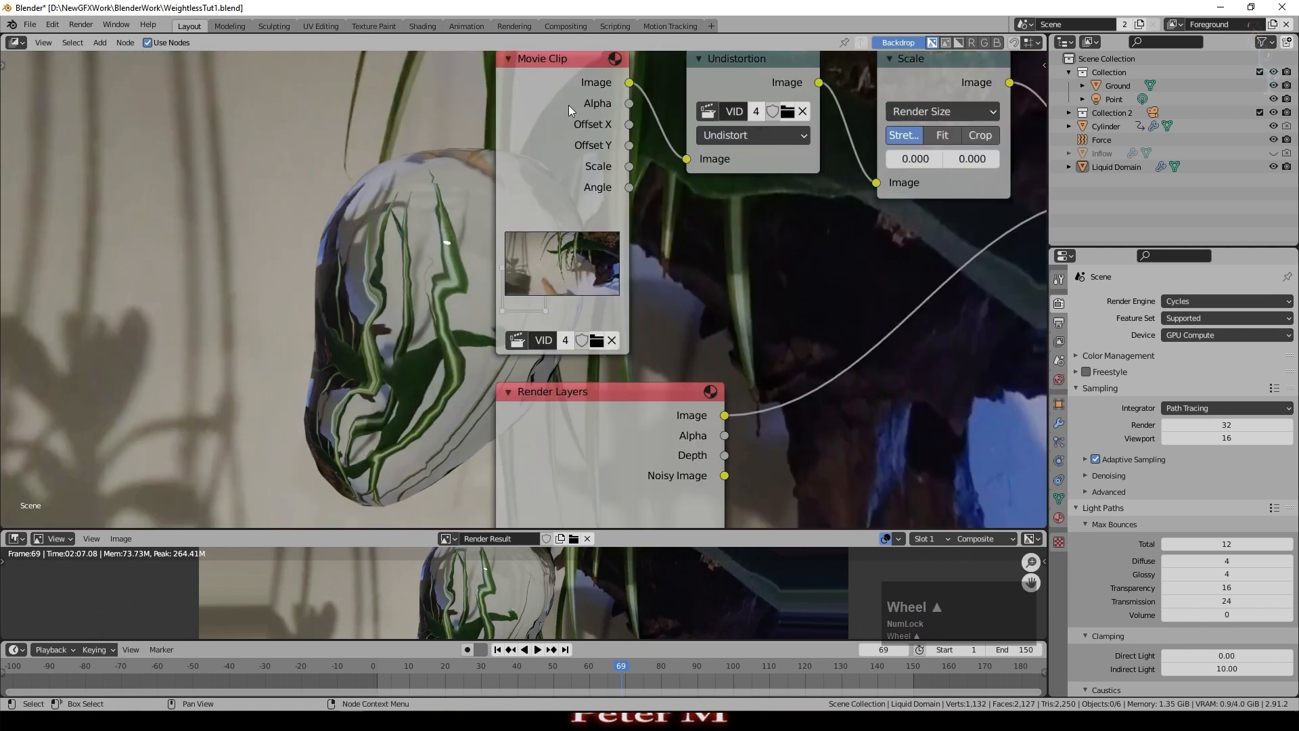
left_click_drag(541, 67, 463, 76)
scroll(643, 331, "down", 1)
middle_click_drag(648, 337, 590, 194)
left_click_drag(539, 243, 612, 119)
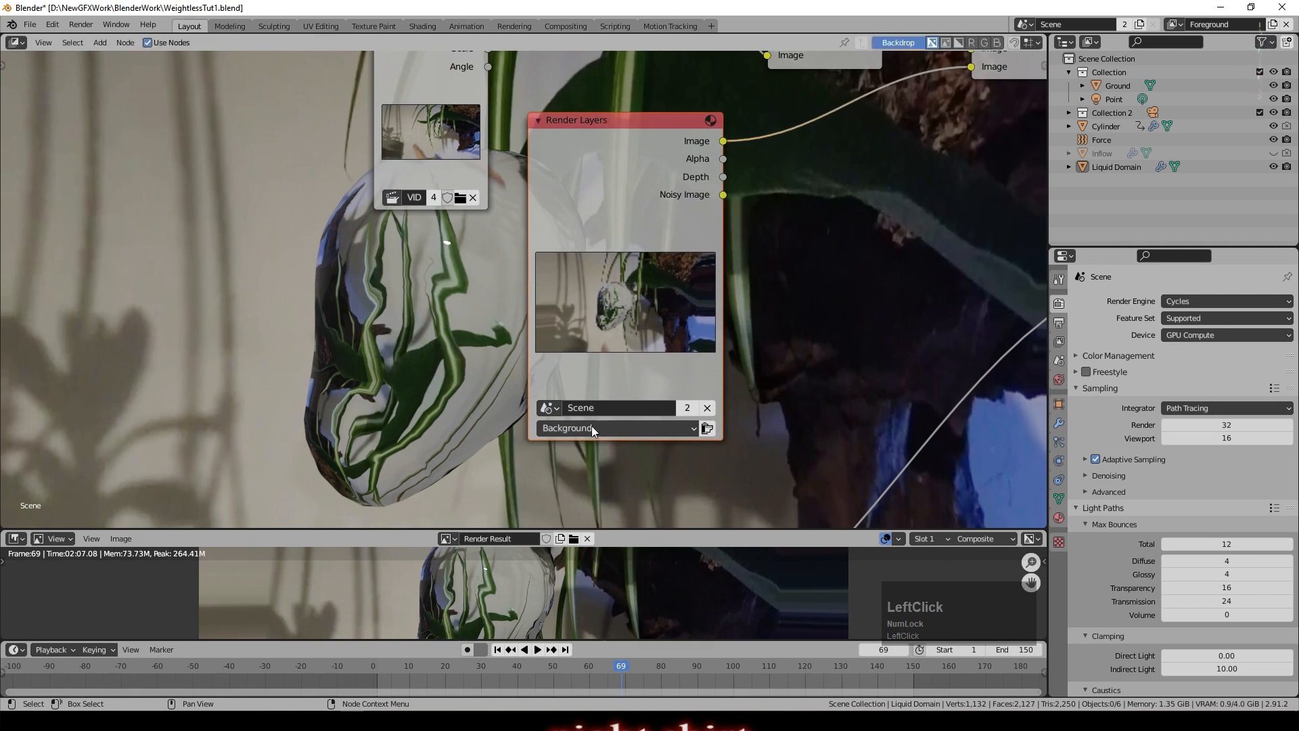
scroll(759, 322, "down", 4)
left_click_drag(529, 432, 651, 360)
middle_click_drag(751, 403, 683, 282)
scroll(684, 282, "up", 10)
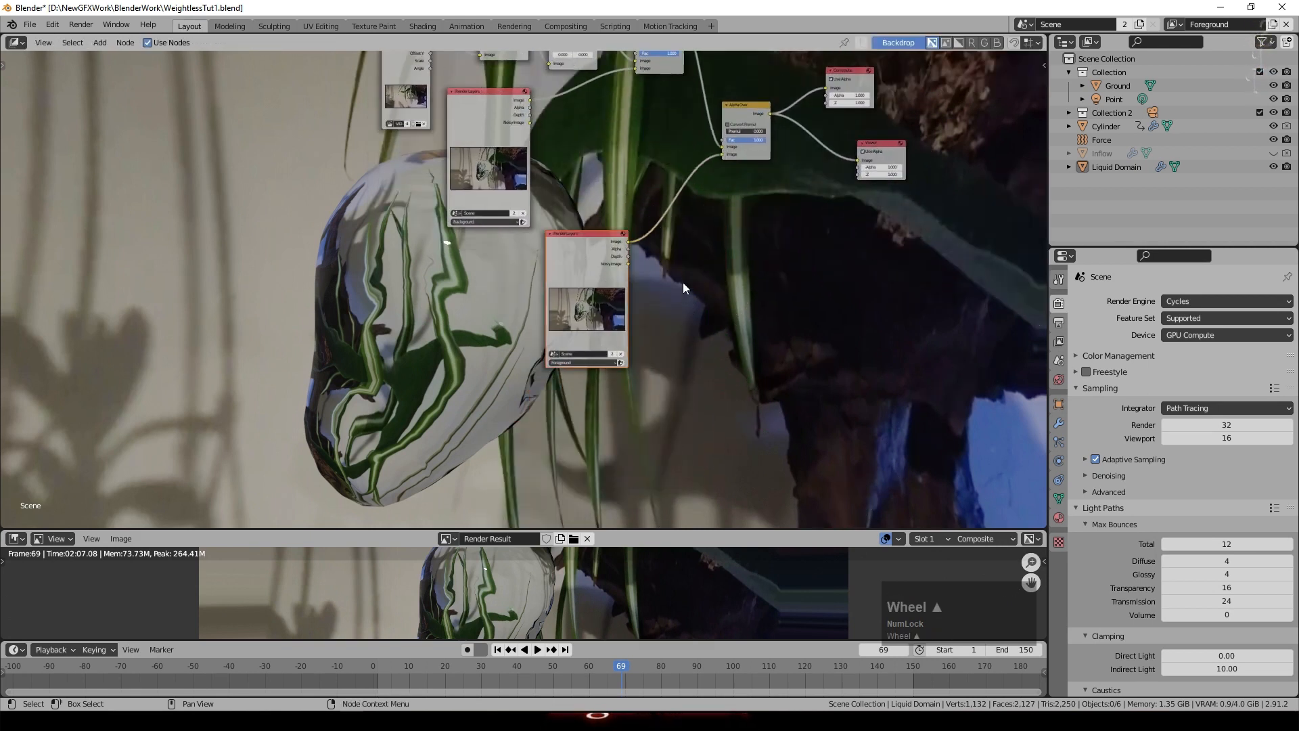
- Reposition the Undistortion, Scale and first Alpha Over nodes, and place the Background Render Layers node beneath Scale
middle_click_drag(873, 271, 598, 483)
left_click(437, 169)
left_click_drag(437, 169, 361, 153)
left_click_drag(606, 178, 520, 151)
scroll(777, 386, "down", 4)
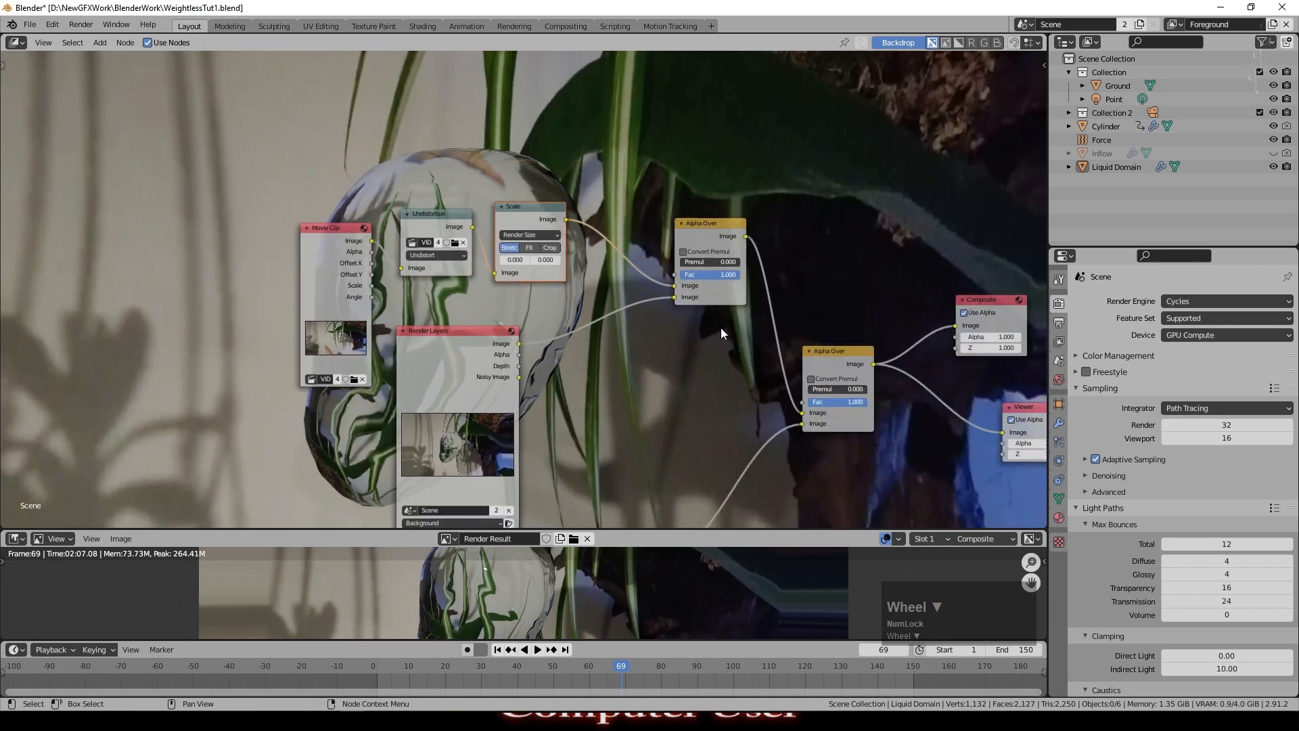
left_click_drag(704, 231, 699, 242)
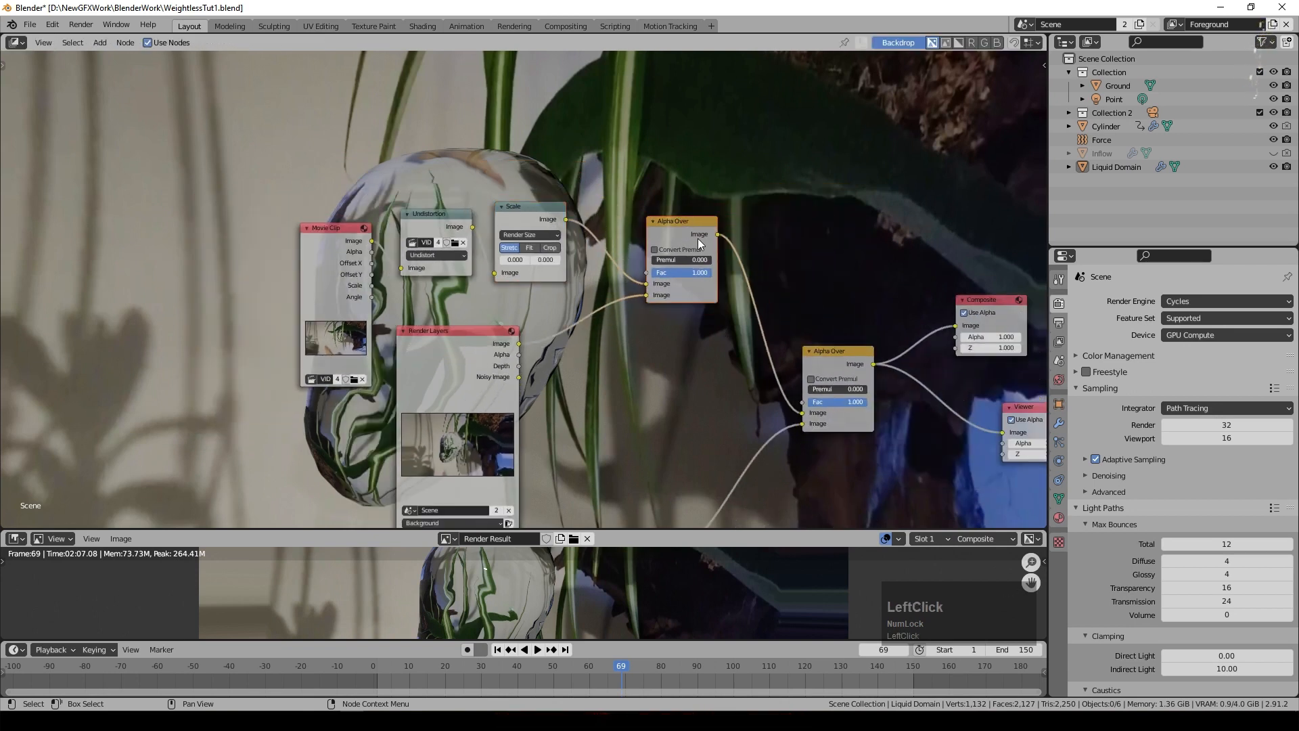
left_click_drag(473, 348, 520, 313)
scroll(619, 366, "up", 1)
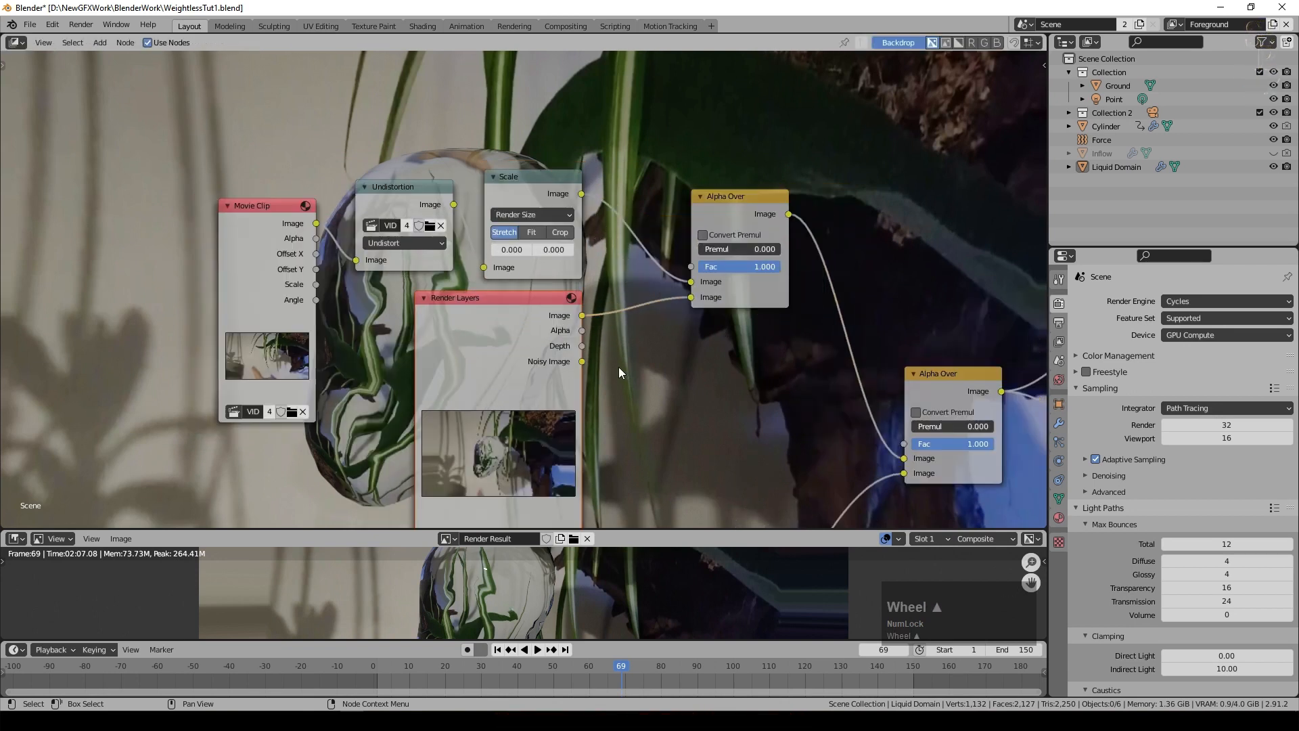
scroll(871, 226, "down", 2)
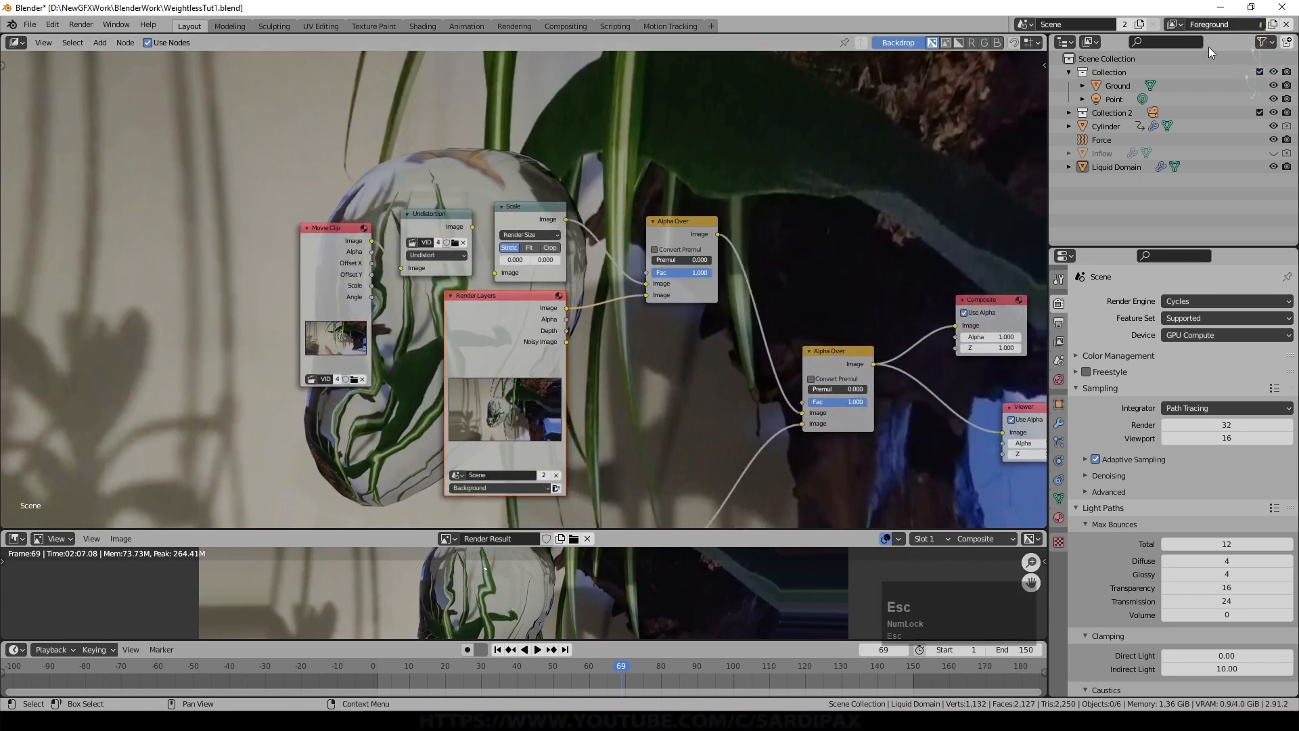
- Rename the Foreground view layer to AllLayers and remove the Background view layer
left_click(1219, 23)
type("AllLayers")
key("Return")
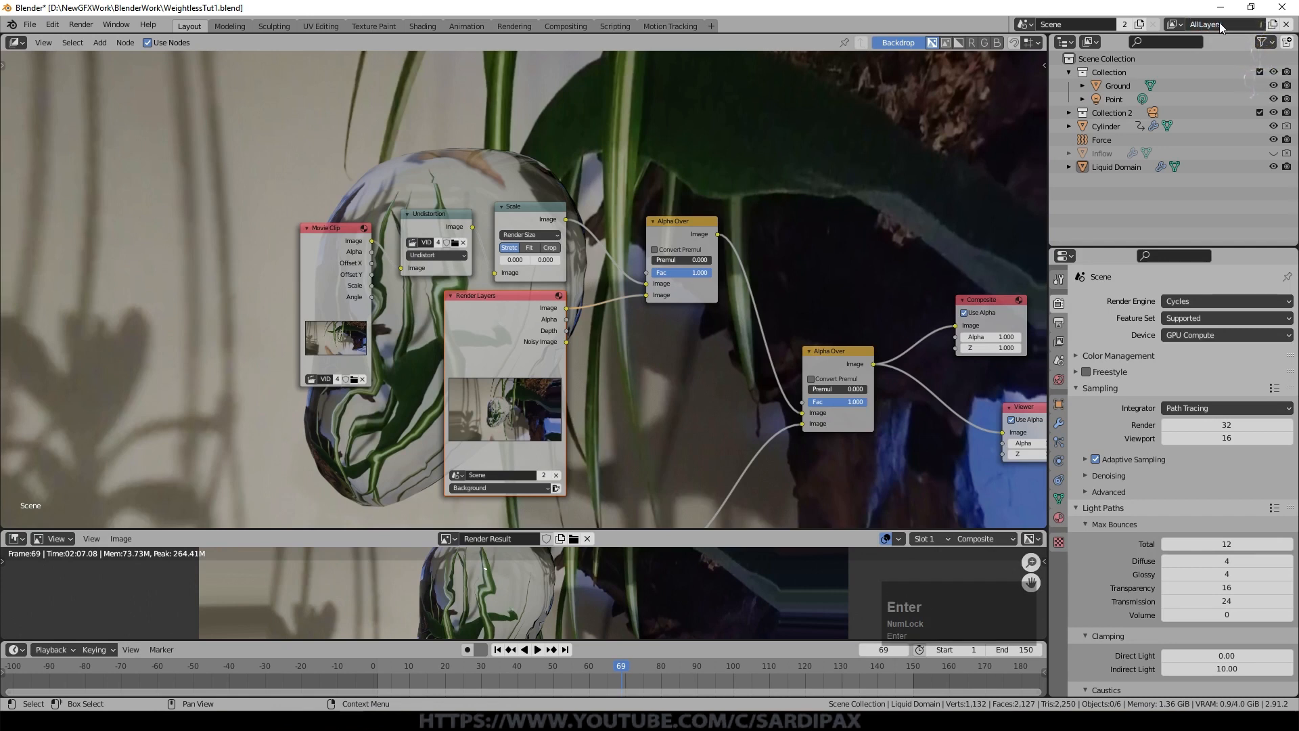
left_click(1174, 27)
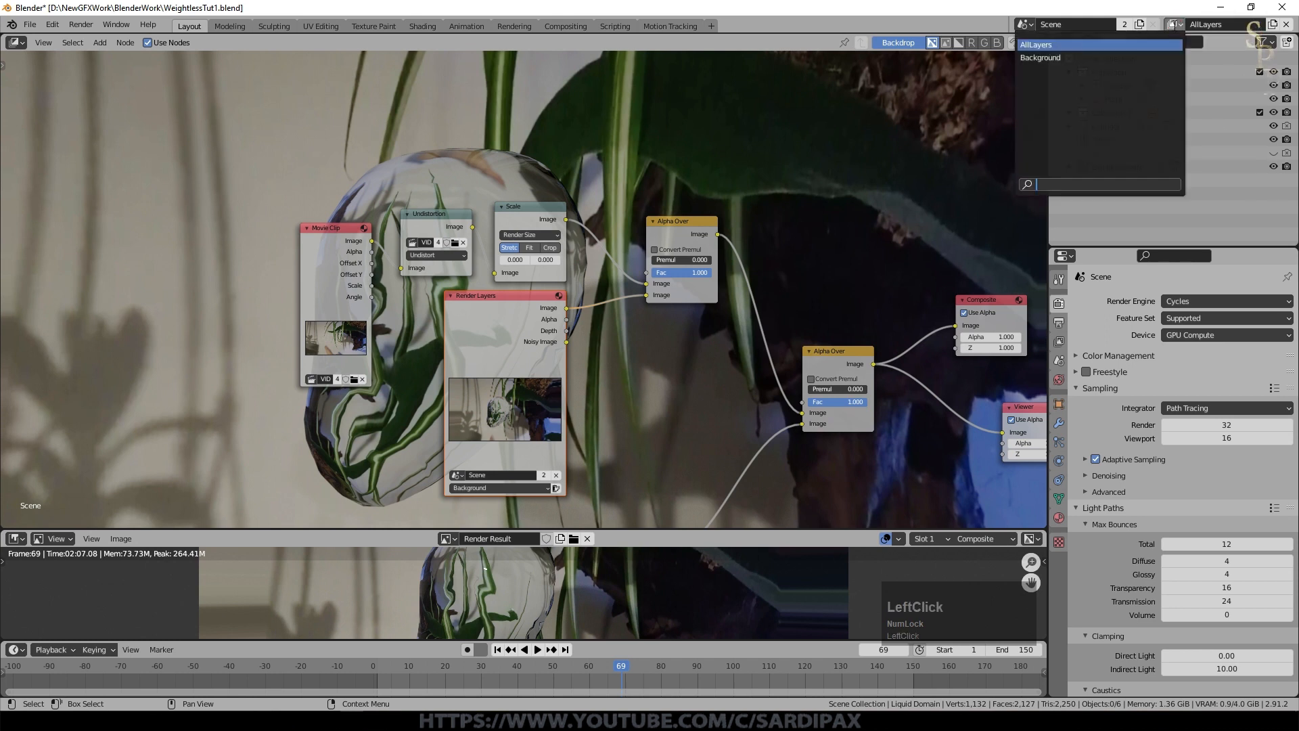
left_click(1115, 57)
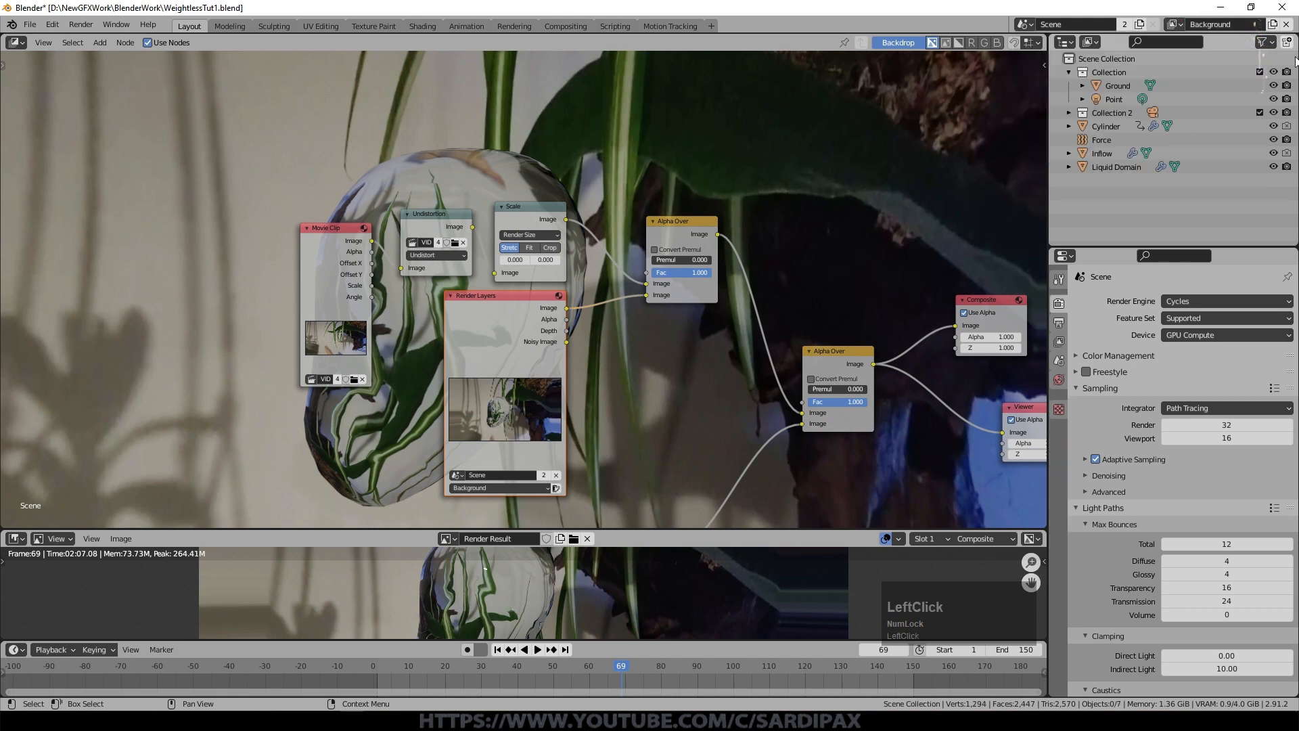
left_click(1287, 24)
- Delete the lower Render Layers node and the second Alpha Over node from the compositing tree
middle_click_drag(335, 264, 347, 187)
left_click_drag(334, 157, 317, 156)
left_click_drag(521, 223, 511, 228)
scroll(474, 412, "down", 5)
left_click(568, 371)
key("Delete")
left_click(670, 306)
key("Delete")
scroll(655, 277, "up", 2)
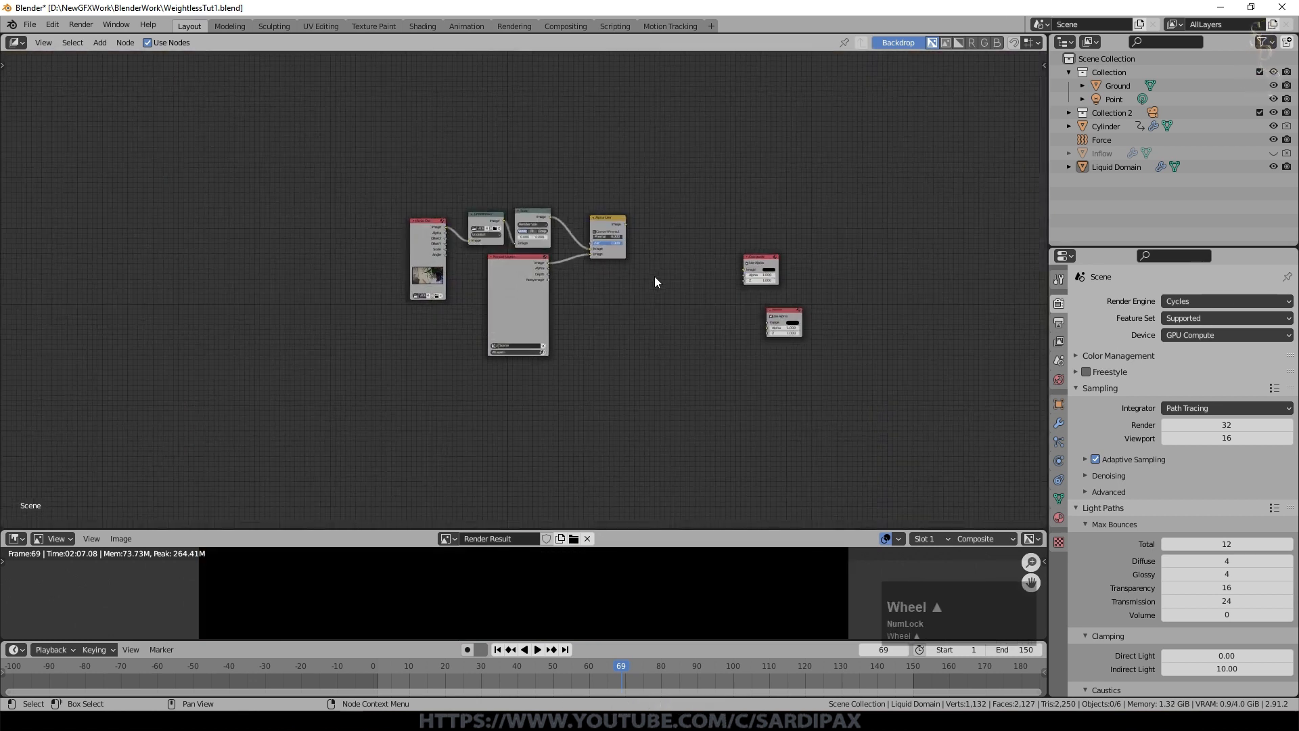
- Connect the remaining Alpha Over image output to the Composite and Viewer nodes, joining both links with a reroute point
left_click_drag(626, 225, 745, 285)
left_click(626, 225)
left_click_drag(626, 227, 768, 323)
scroll(785, 247, "up", 1)
right_click(778, 331)
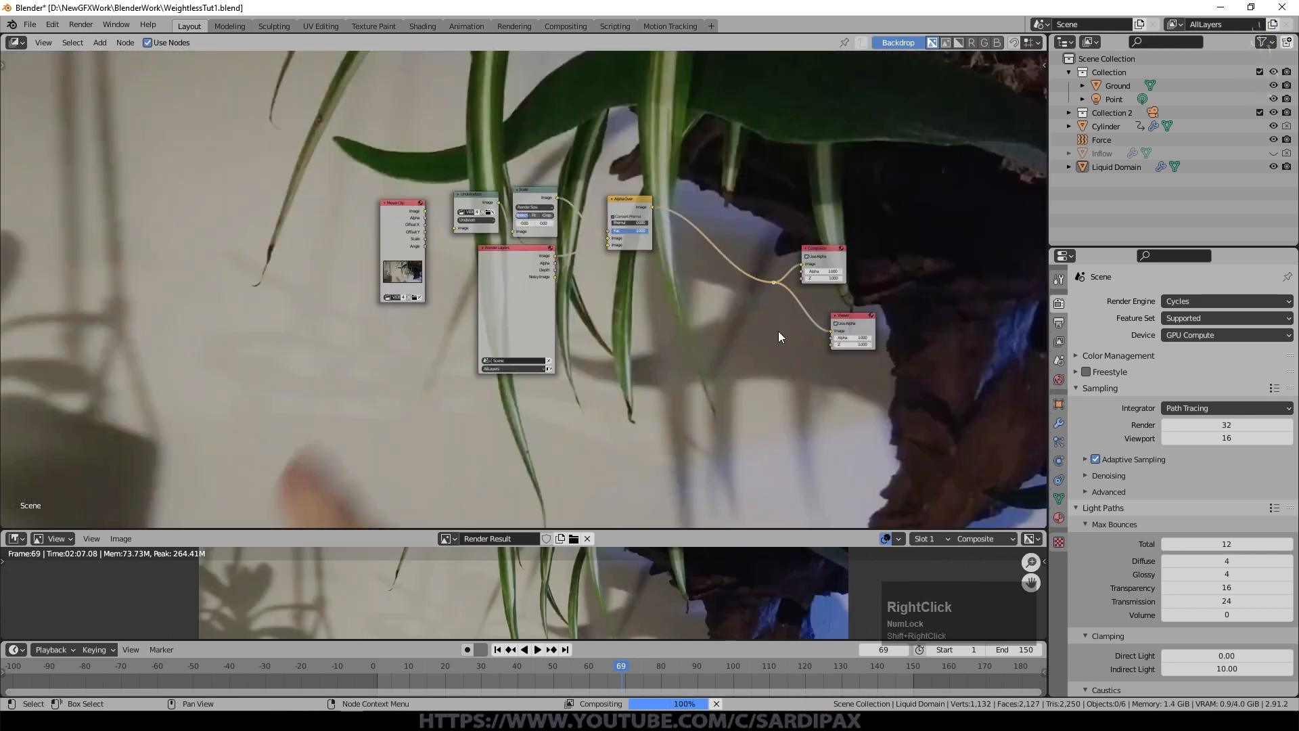
- Turn off the compositor backdrop and delete the Viewer node, keeping the Composite node connected
scroll(735, 331, "down", 3)
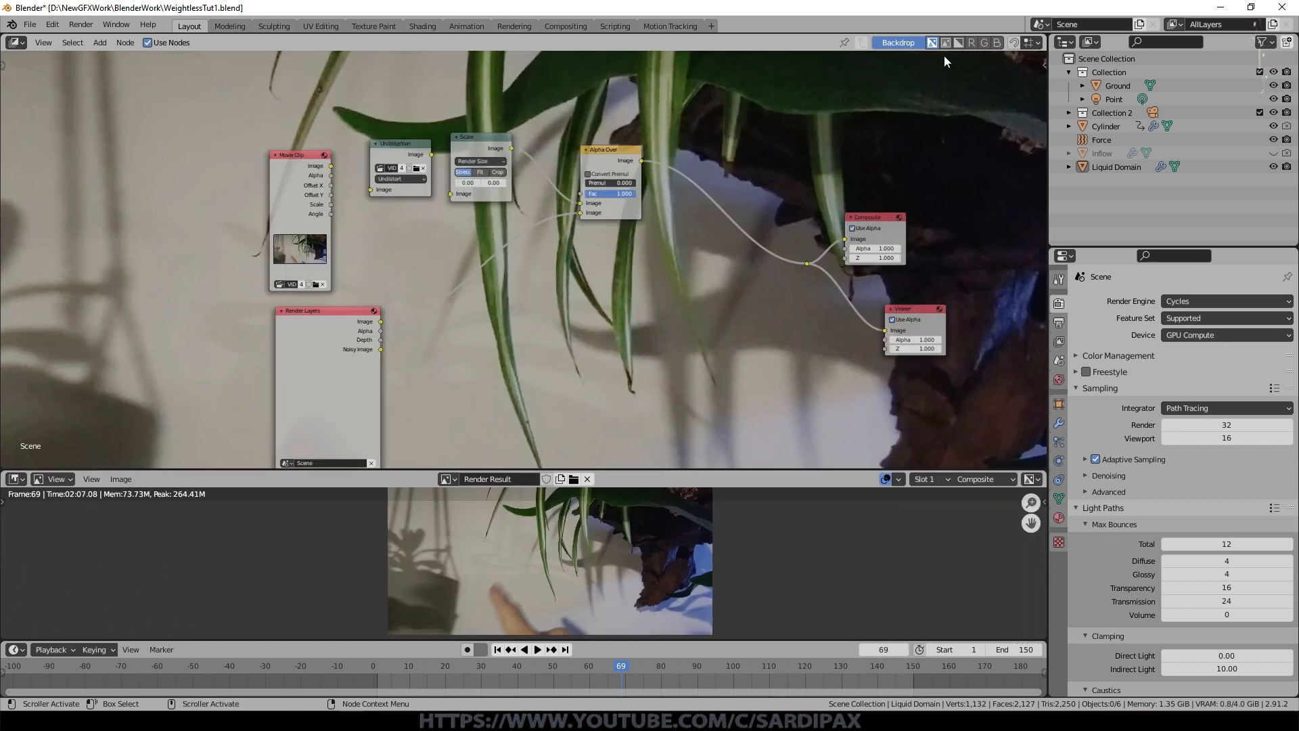
left_click(900, 44)
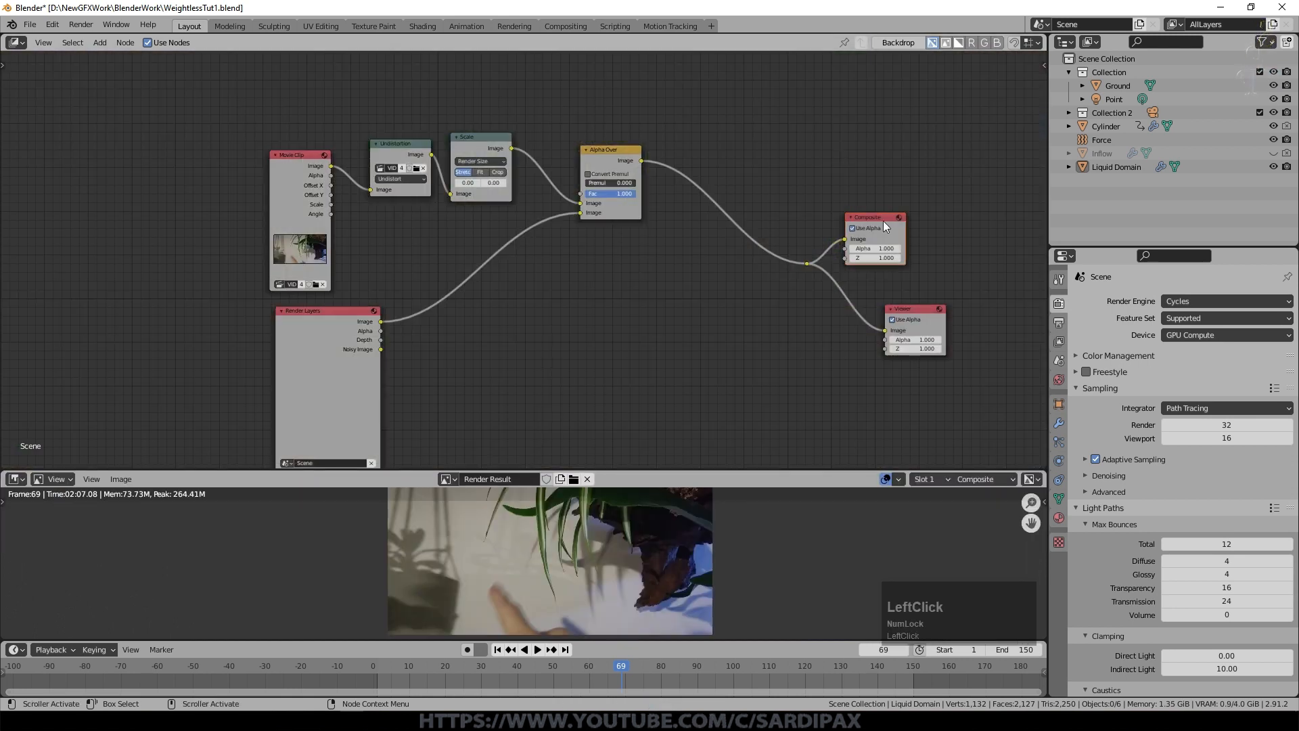
key("Delete")
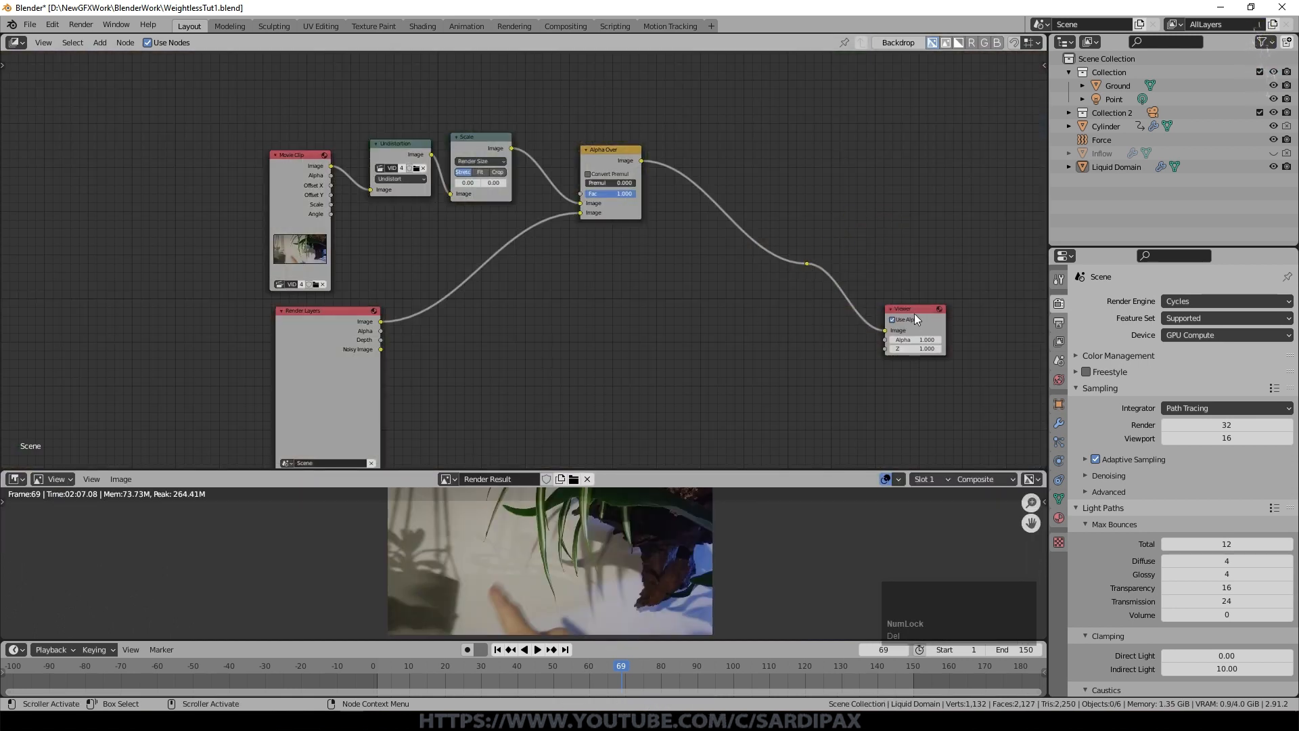
left_click(915, 314)
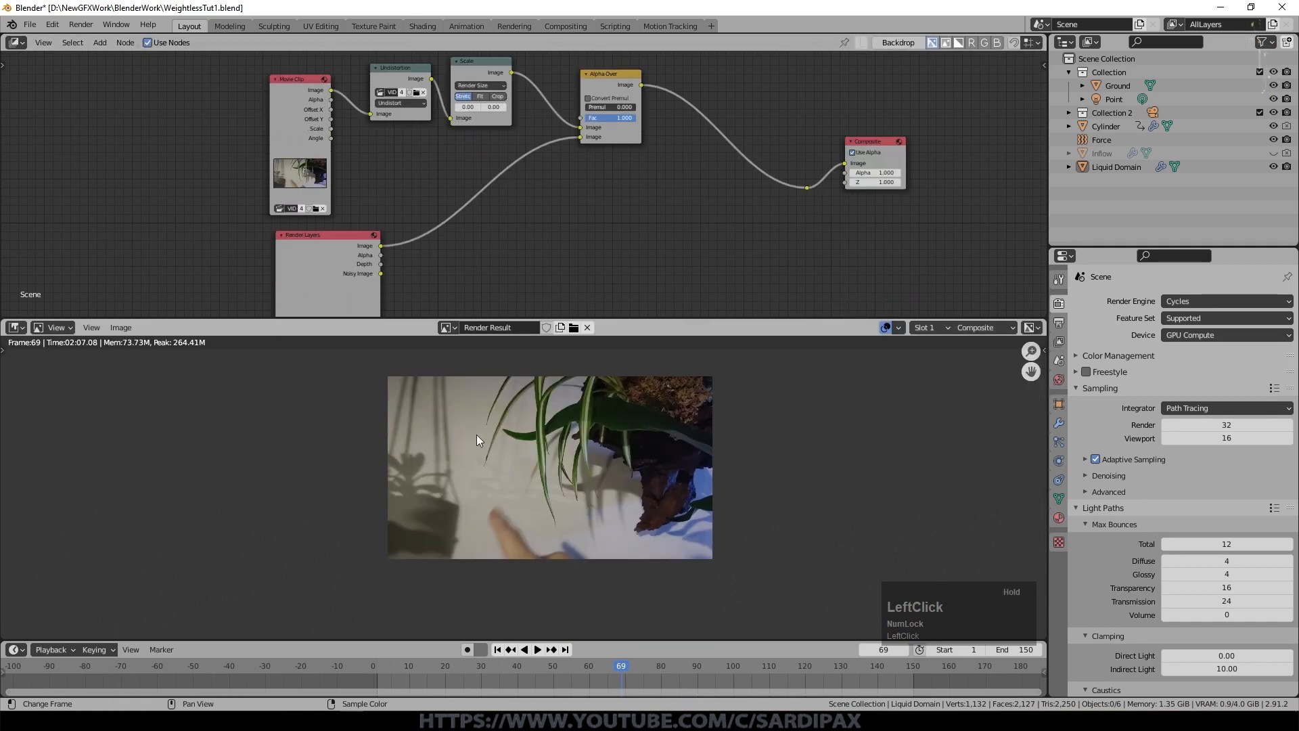
scroll(604, 450, "up", 3)
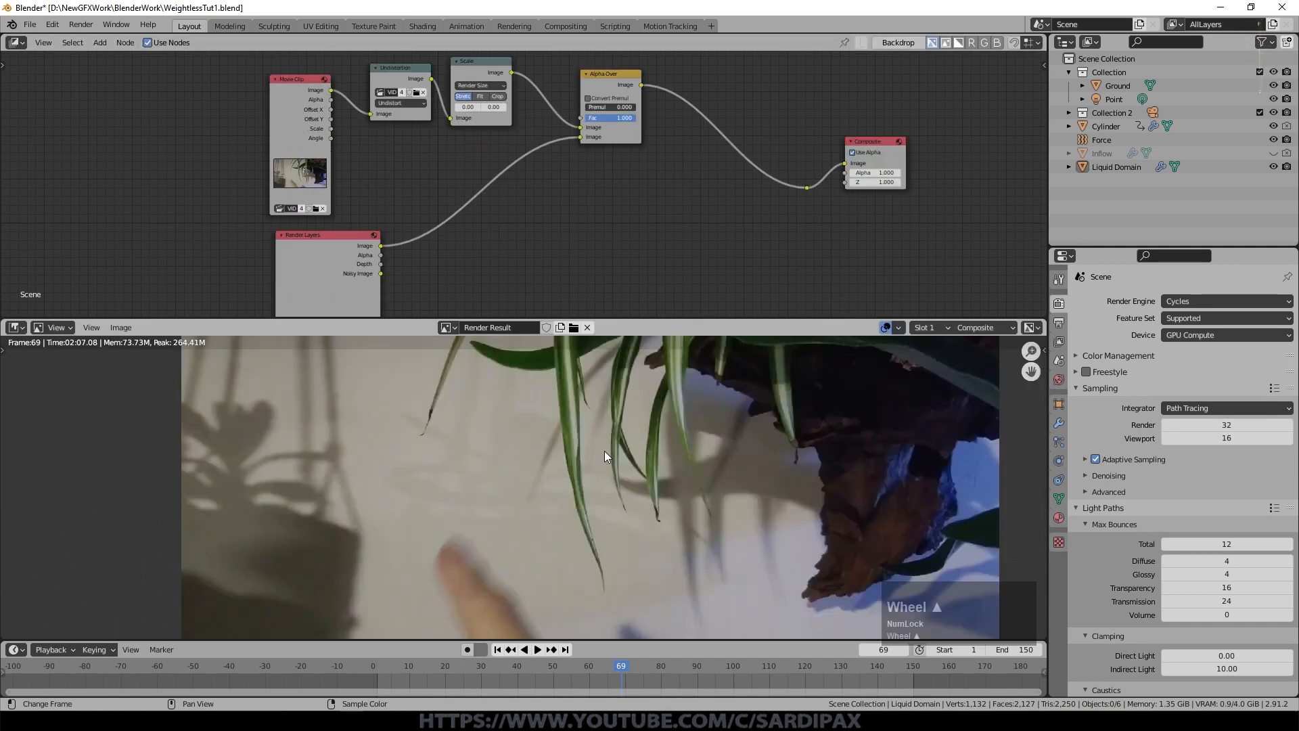
scroll(603, 451, "down", 1)
- Place the Render Layers node beneath Undistortion and Scale, and move the Cylinder, Force, Inflow and Liquid Domain objects into Collection
left_click_drag(351, 237, 327, 226)
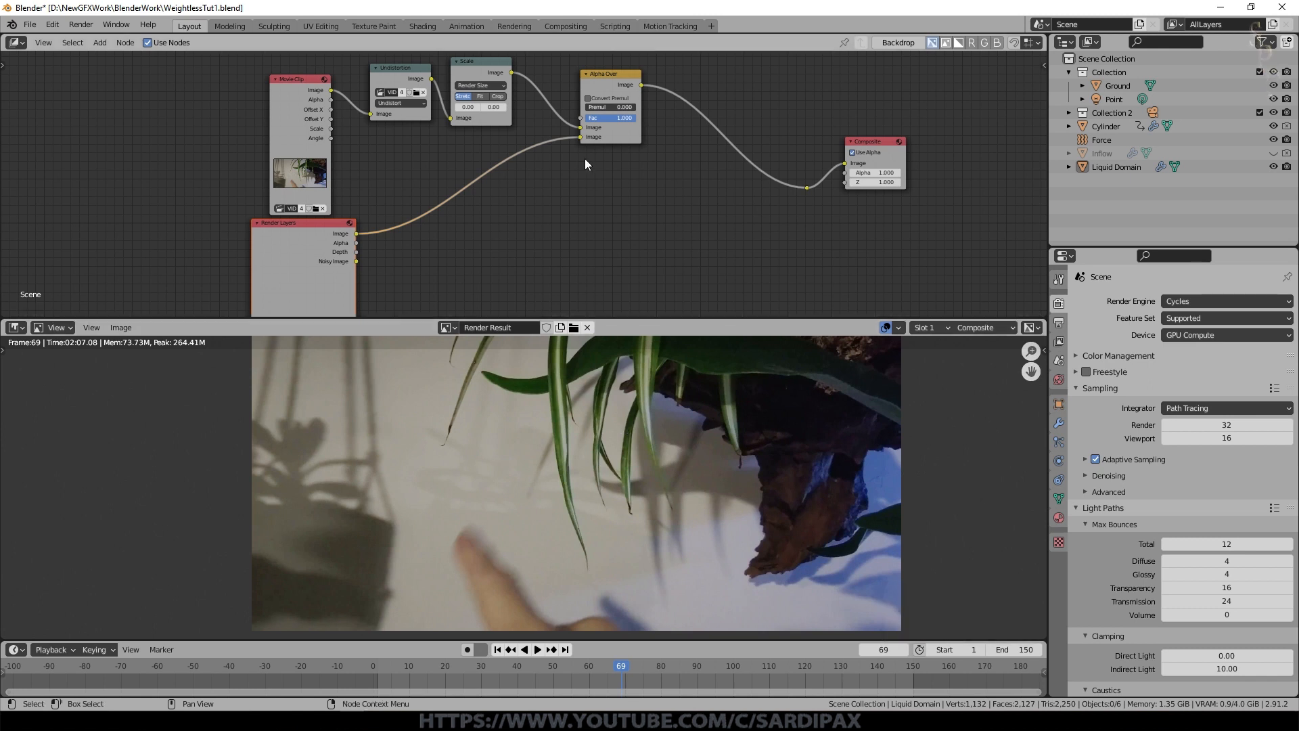
left_click(1117, 167)
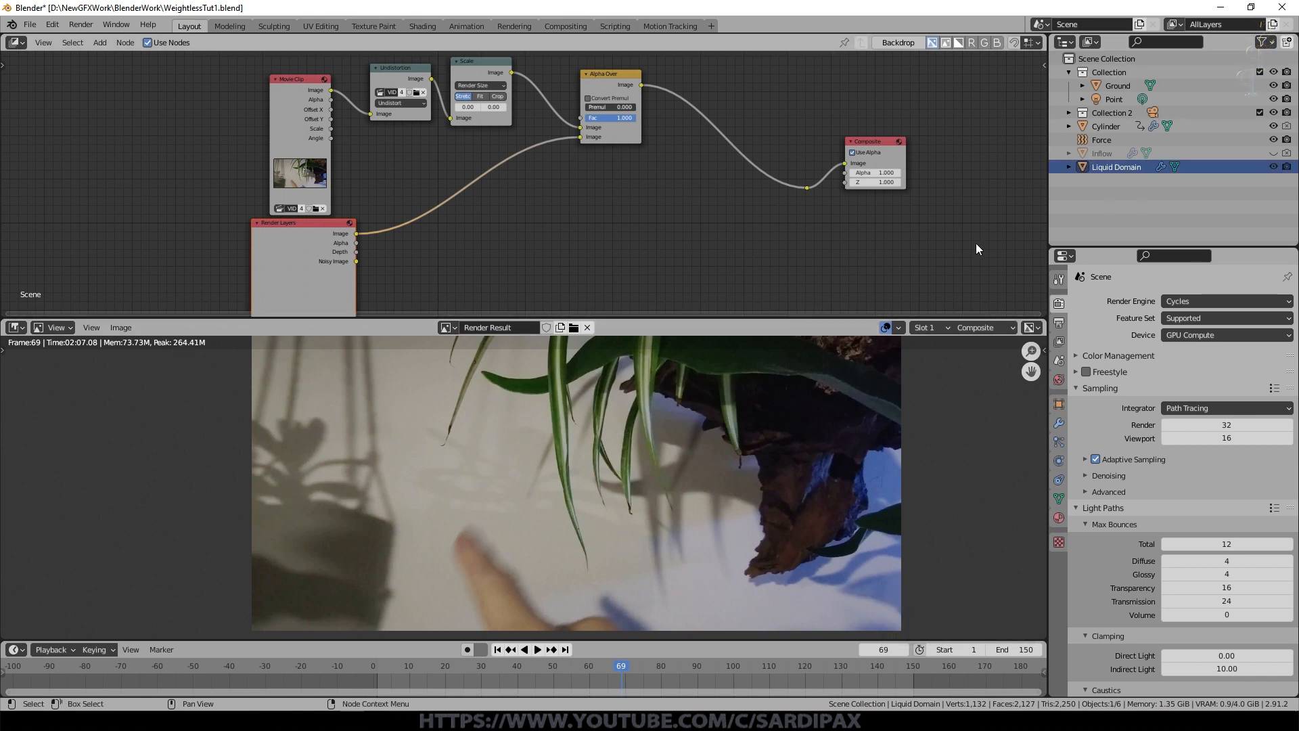
left_click_drag(308, 226, 413, 144)
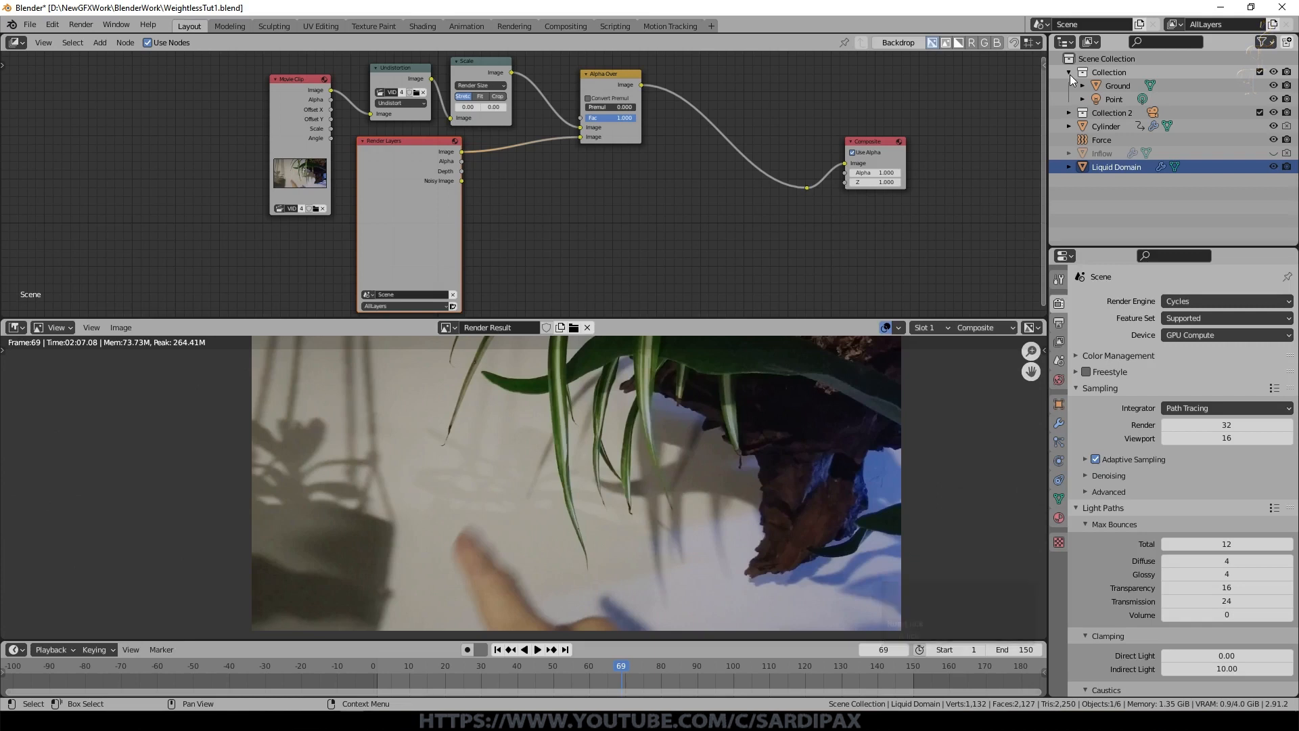
left_click(1106, 127, "shift")
left_click_drag(1111, 133, 1105, 73)
- Check the View Layer options of Collection, then select Collection 2 in the outliner
left_click(1104, 71)
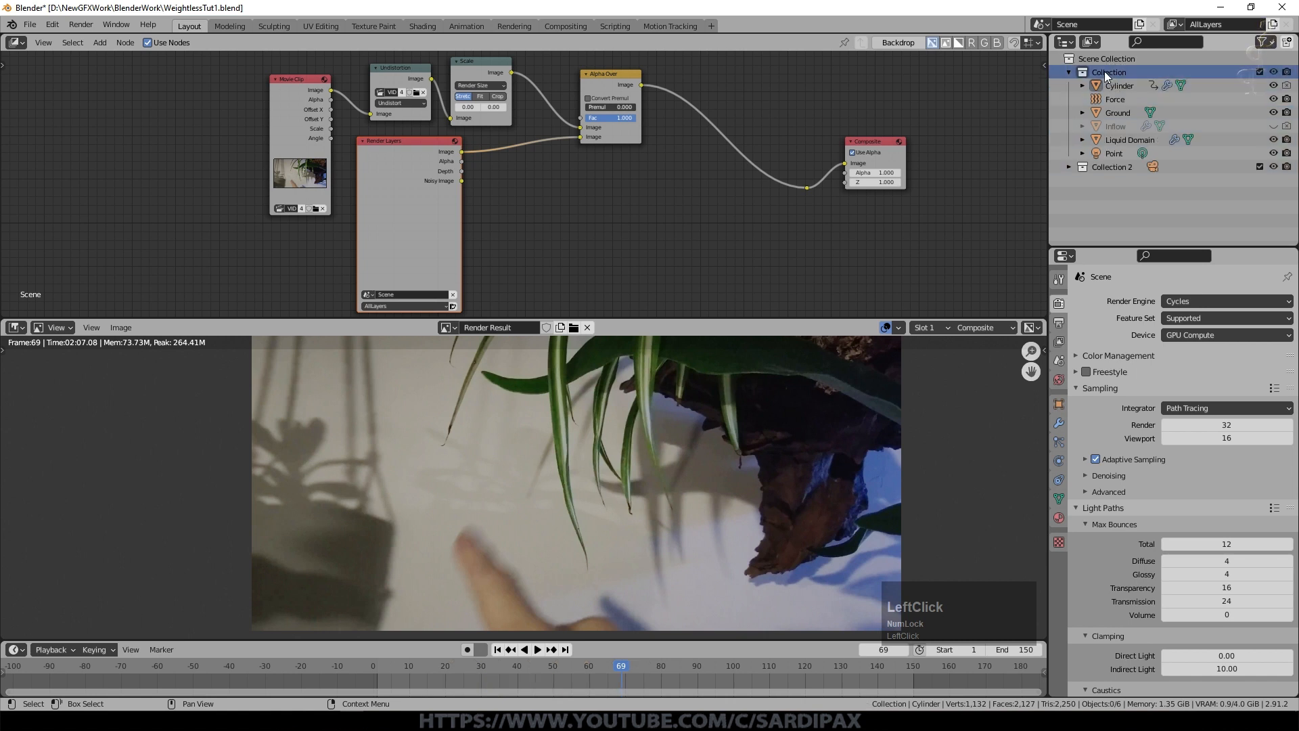
right_click(1106, 72)
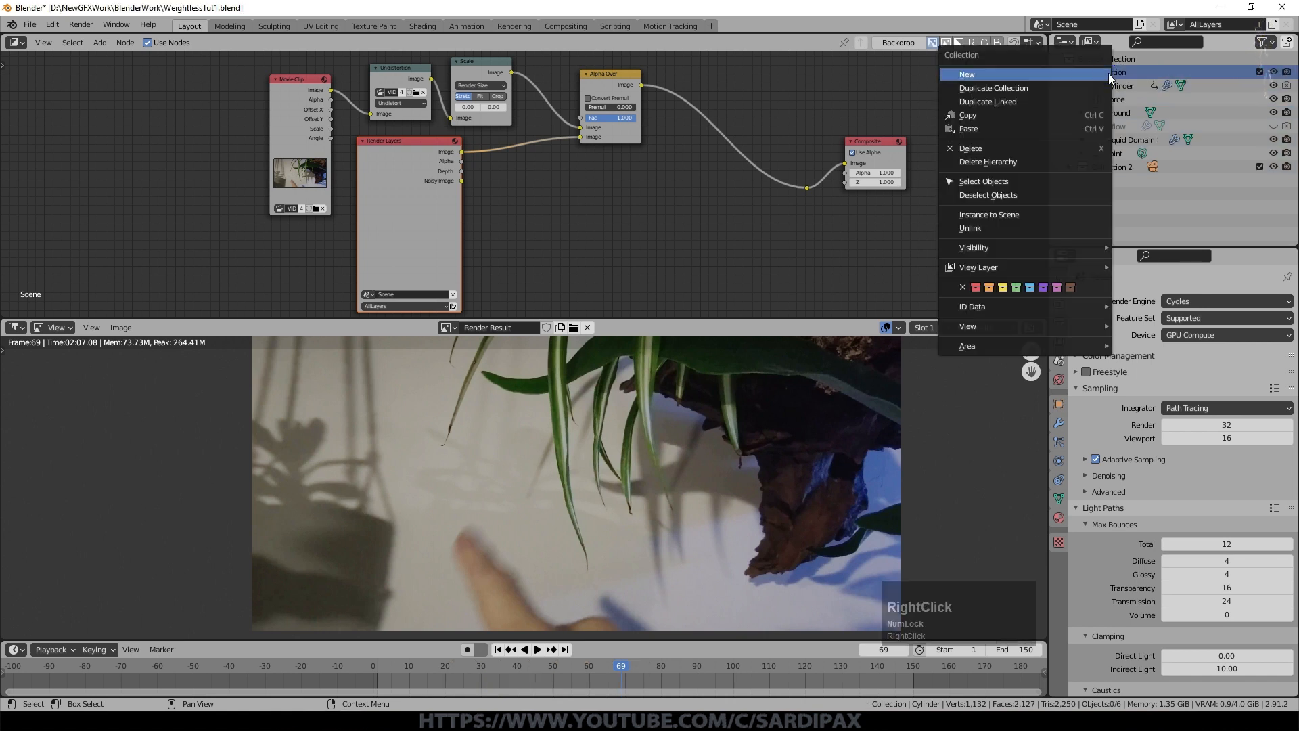
mouse_move(1042, 271)
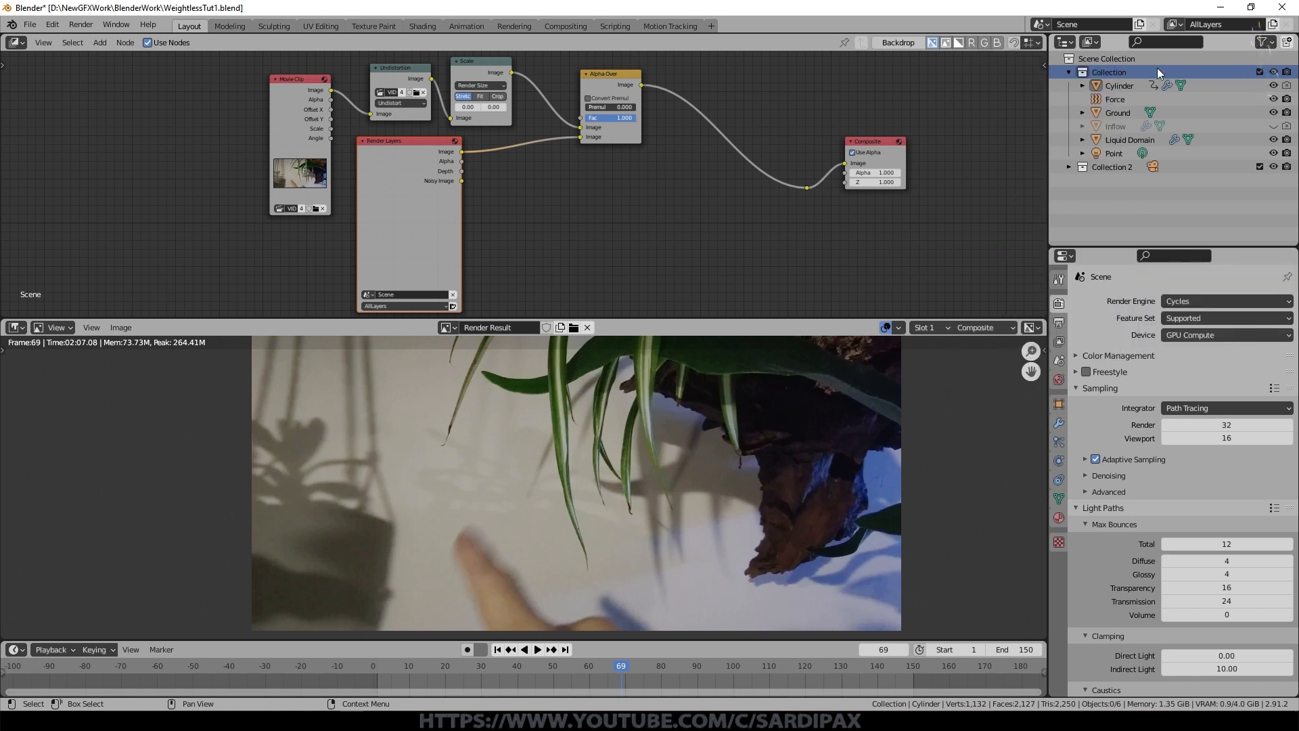
left_click(1120, 168)
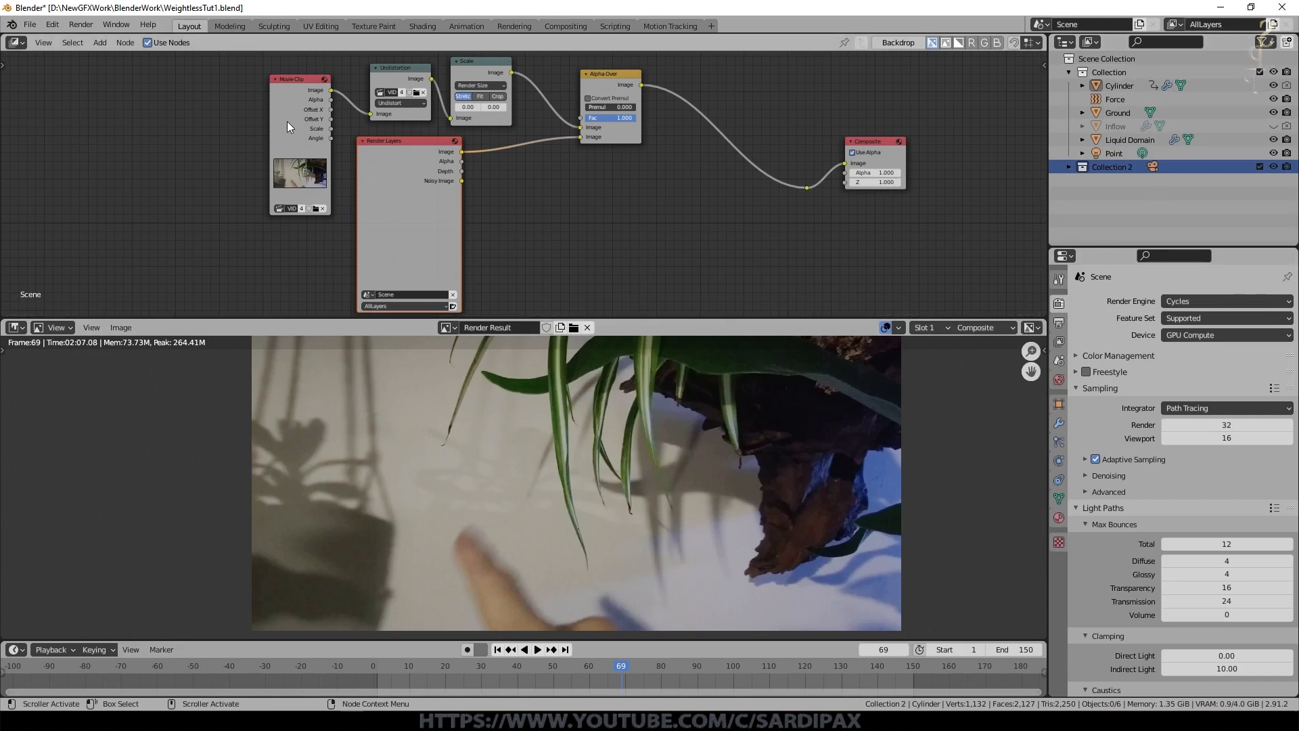
- Render frame 69 with the simplified node tree and inspect the composited image
left_click_drag(414, 203, 411, 202)
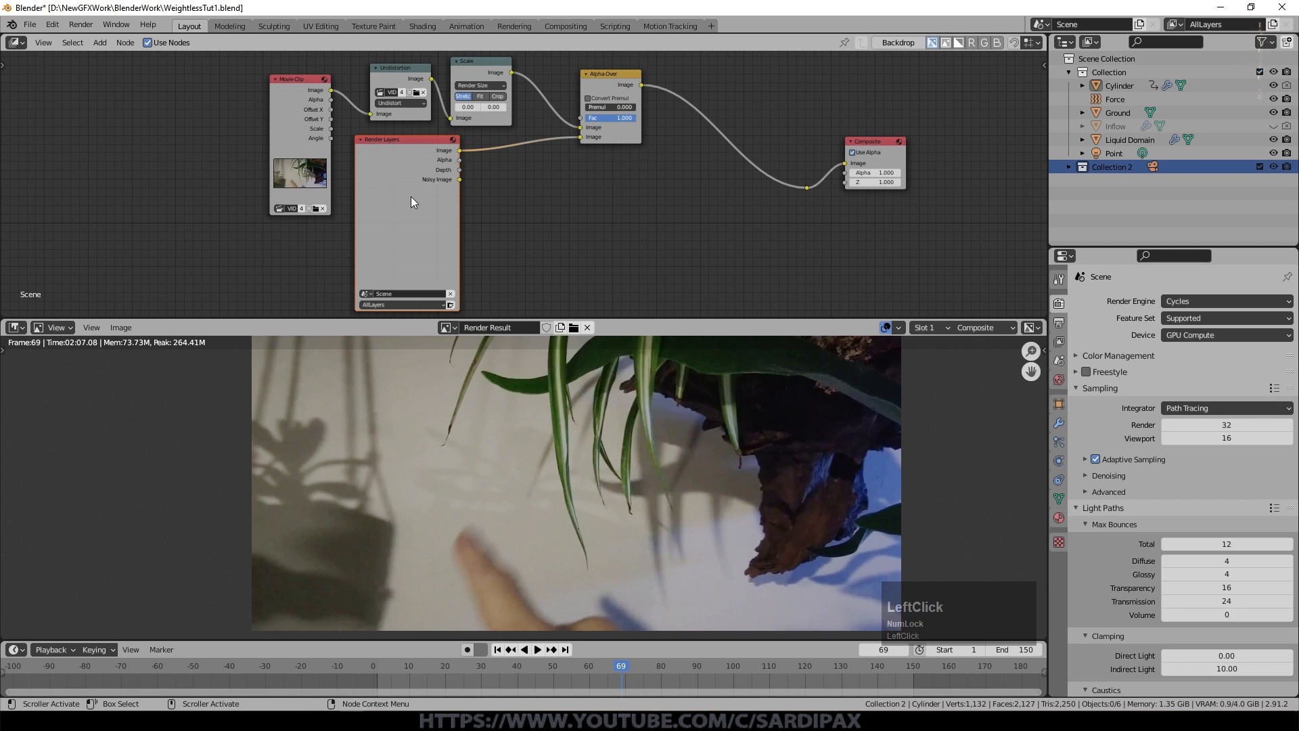
key("F12")
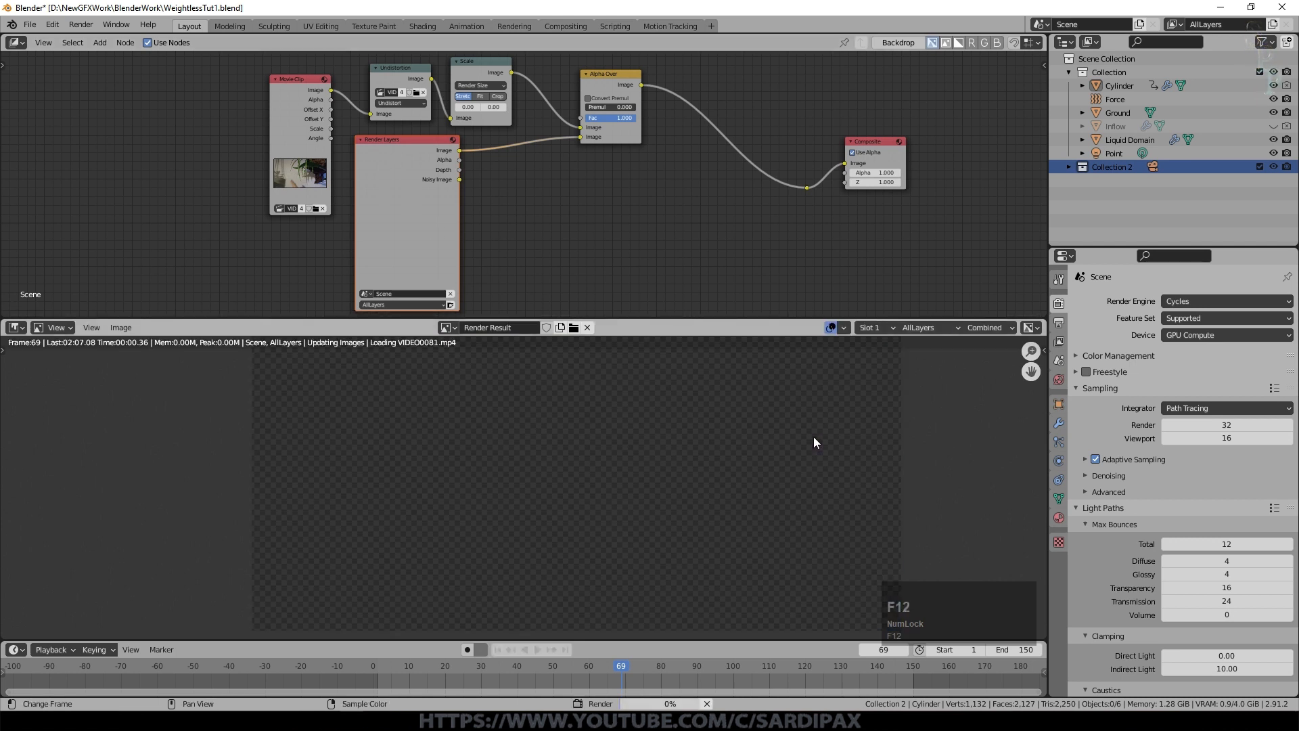
scroll(709, 392, "down", 3)
scroll(709, 392, "up", 2)
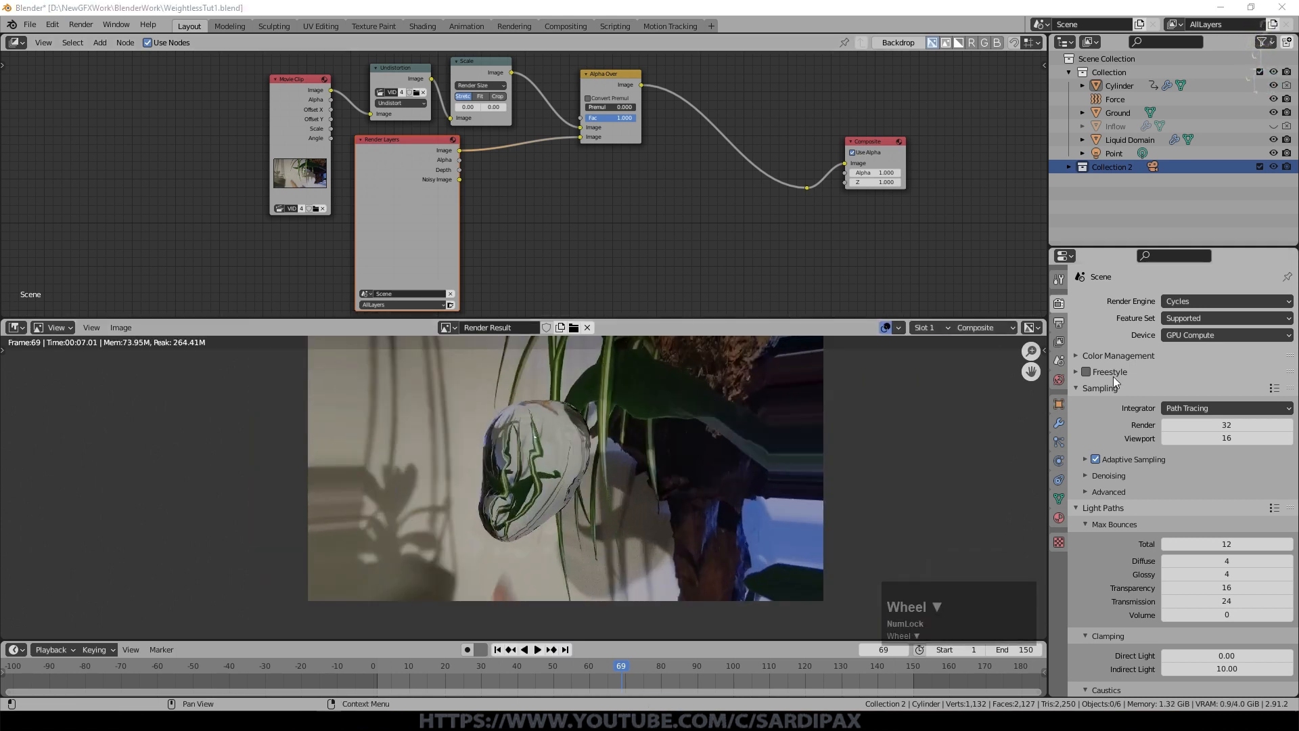
- Enable the Transparent film option and re-render frame 69 to check the liquid over the footage
left_click(1079, 508)
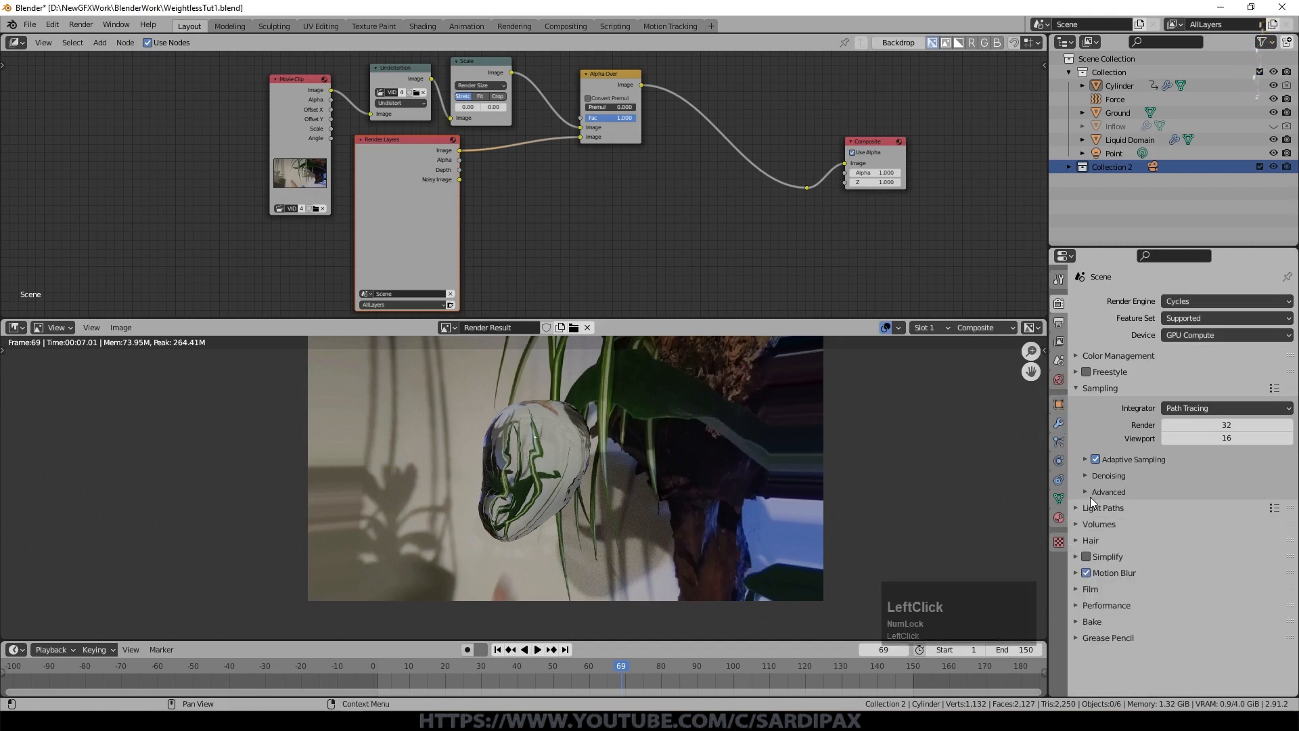
left_click(1074, 590)
scroll(1130, 514, "down", 2)
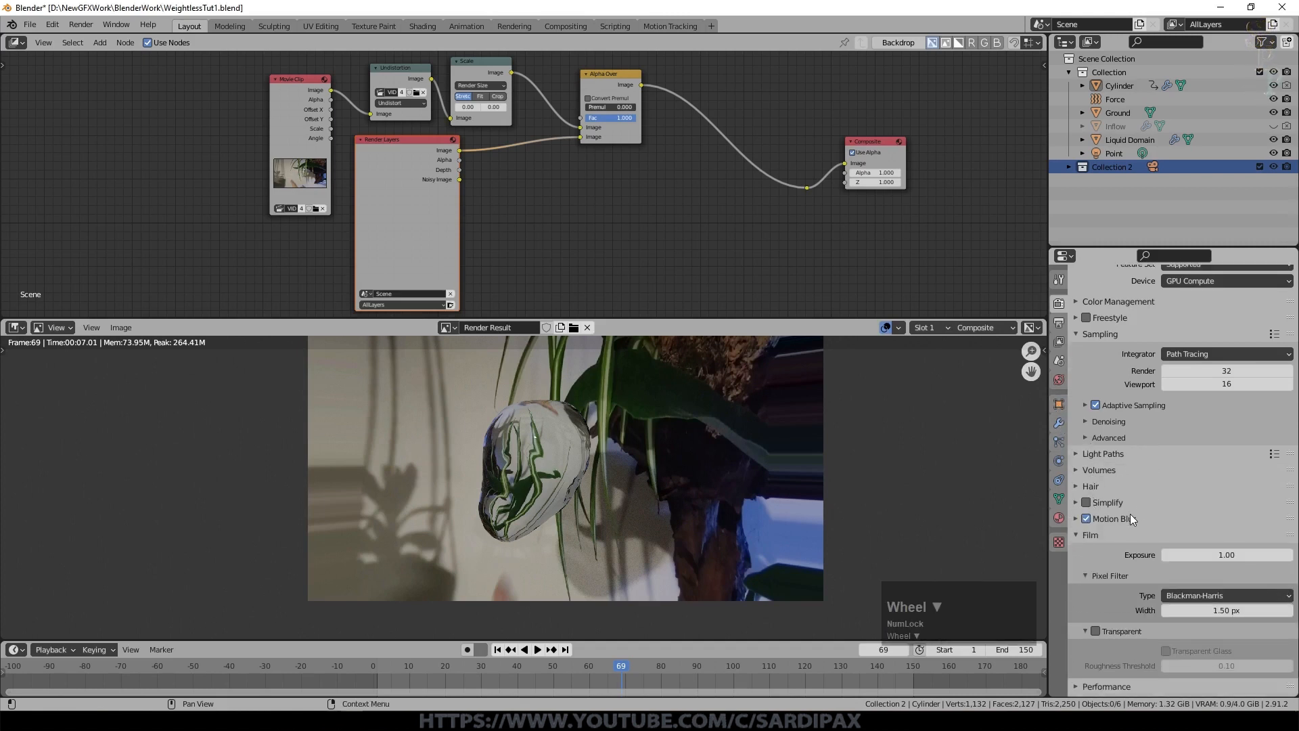
left_click(1096, 633)
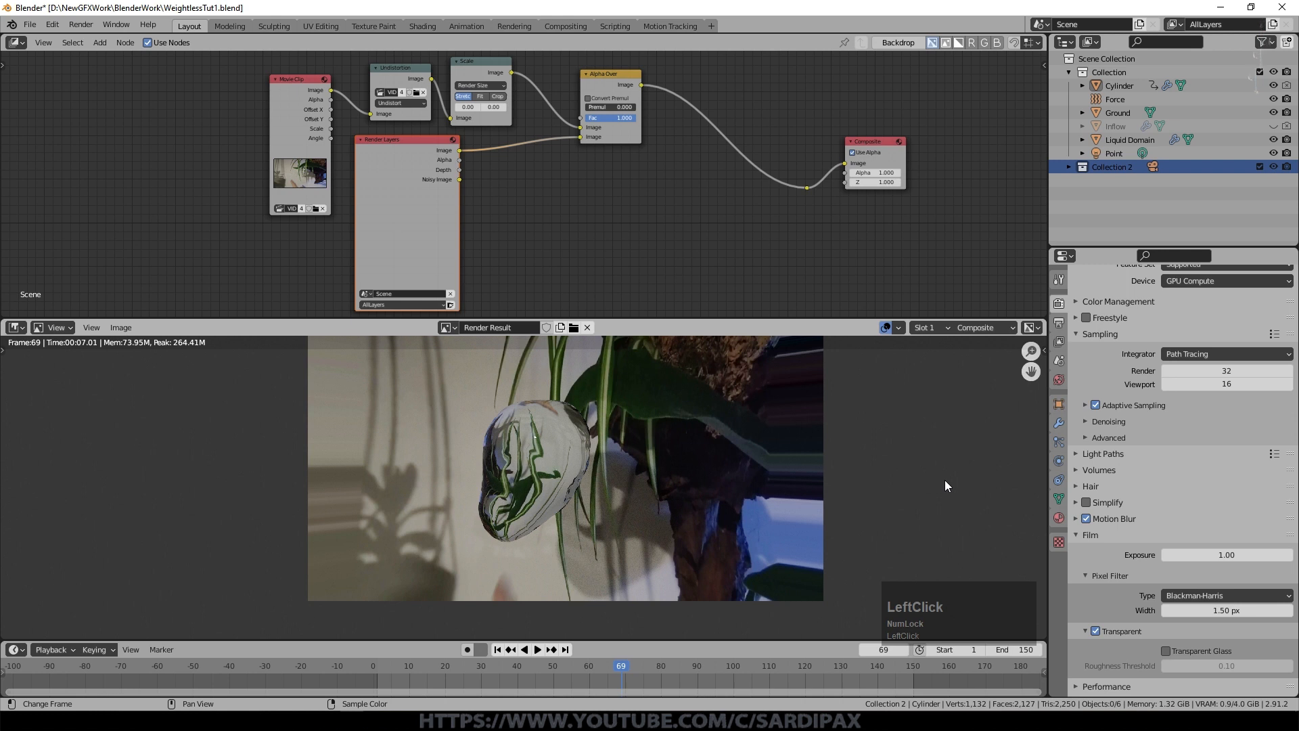
key("F12")
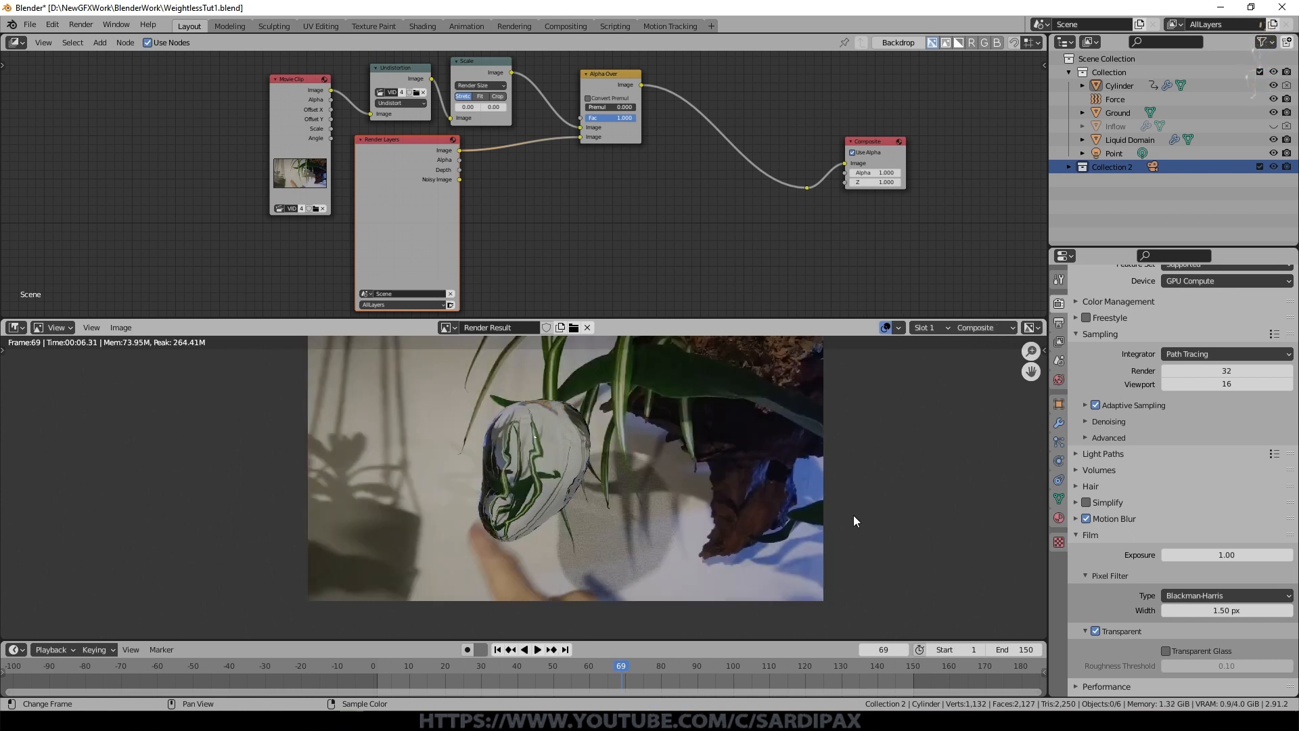
scroll(927, 485, "down", 2)
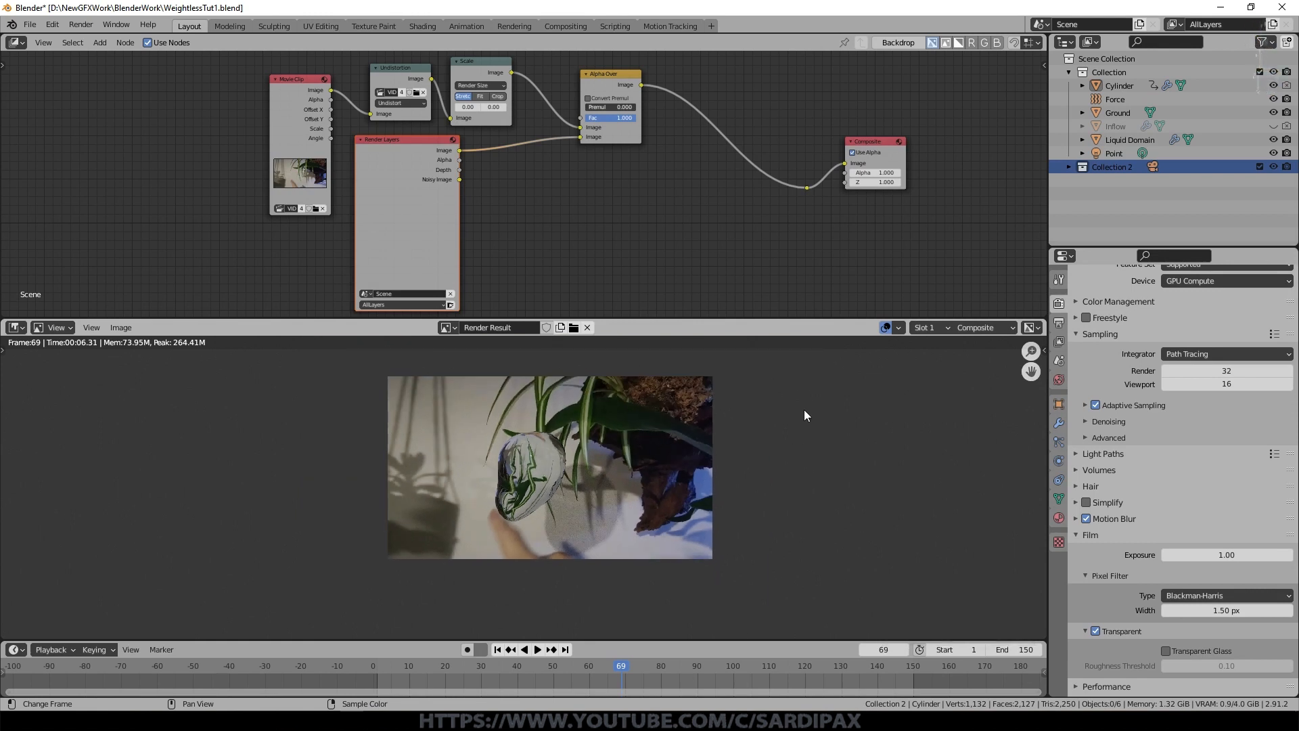
scroll(832, 411, "up", 3)
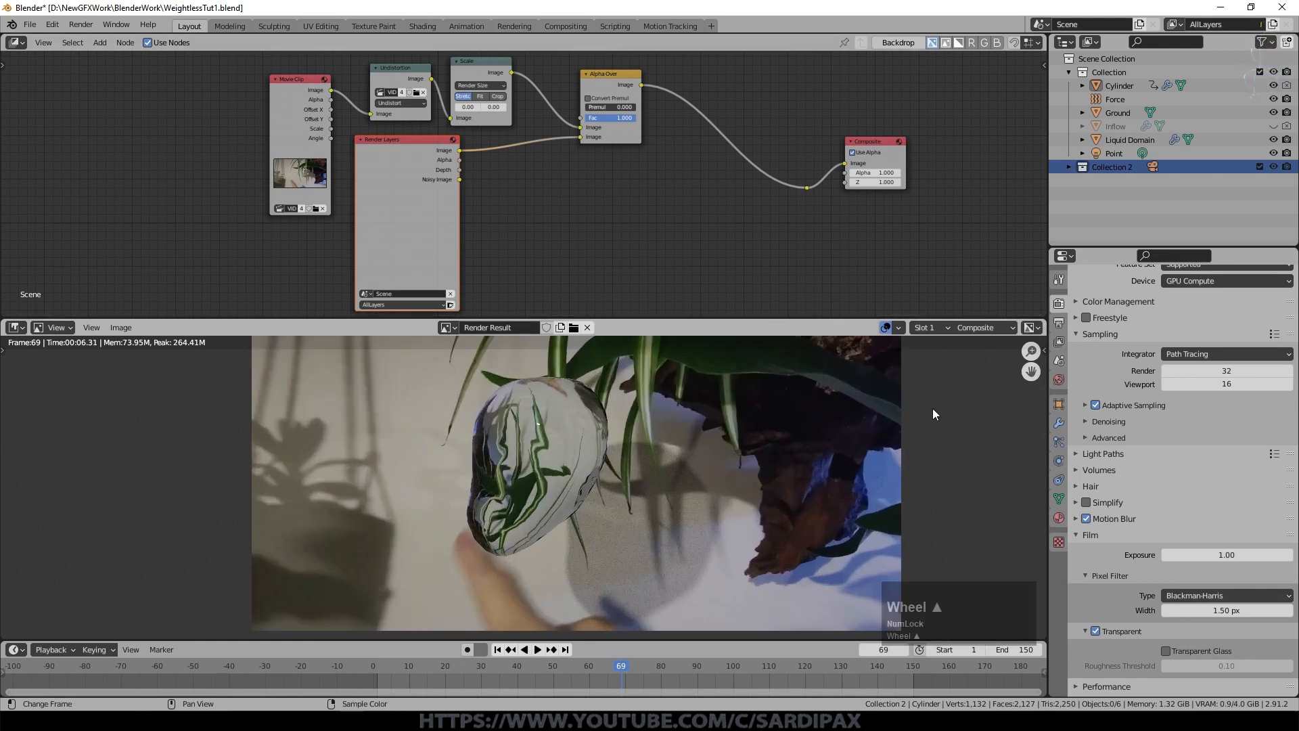
scroll(927, 410, "down", 1)
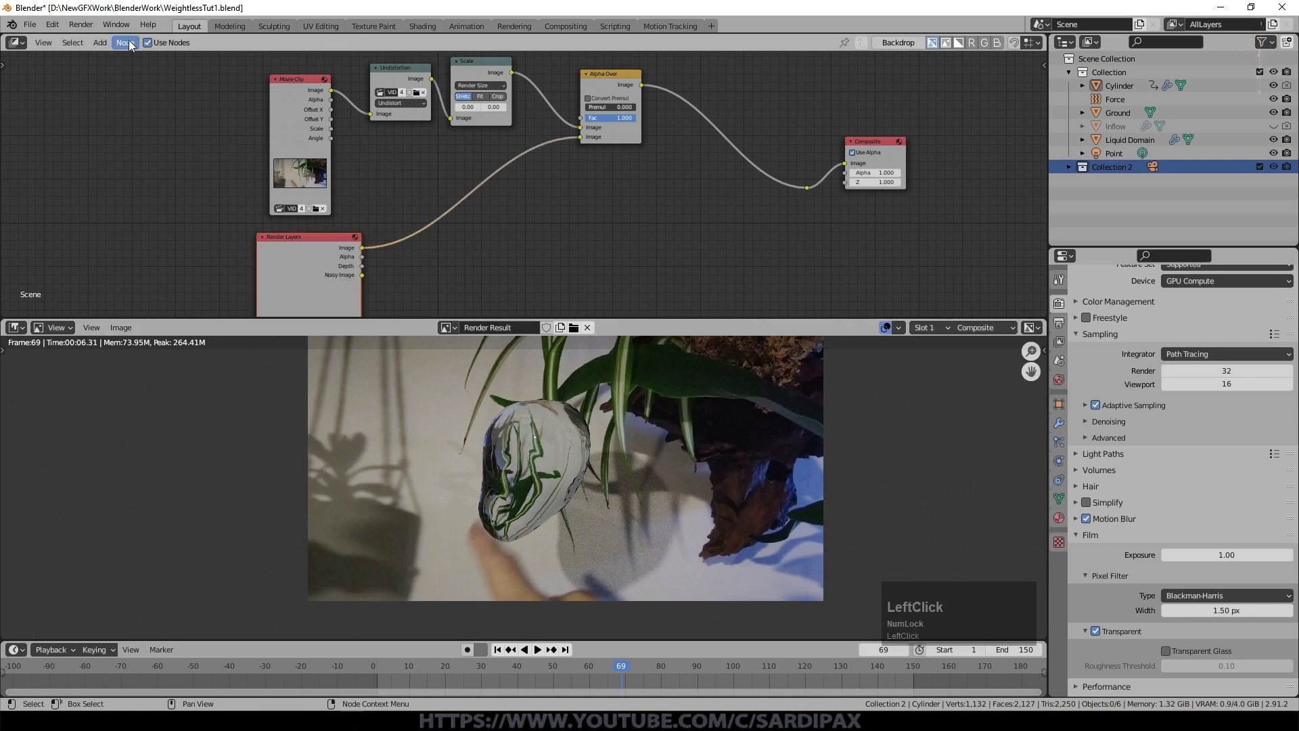
- Add a Color Balance node between Render Layers and Alpha Over, and tint its Lift and Gamma slightly warm
left_click(99, 42)
mouse_move(112, 78)
left_click(203, 103)
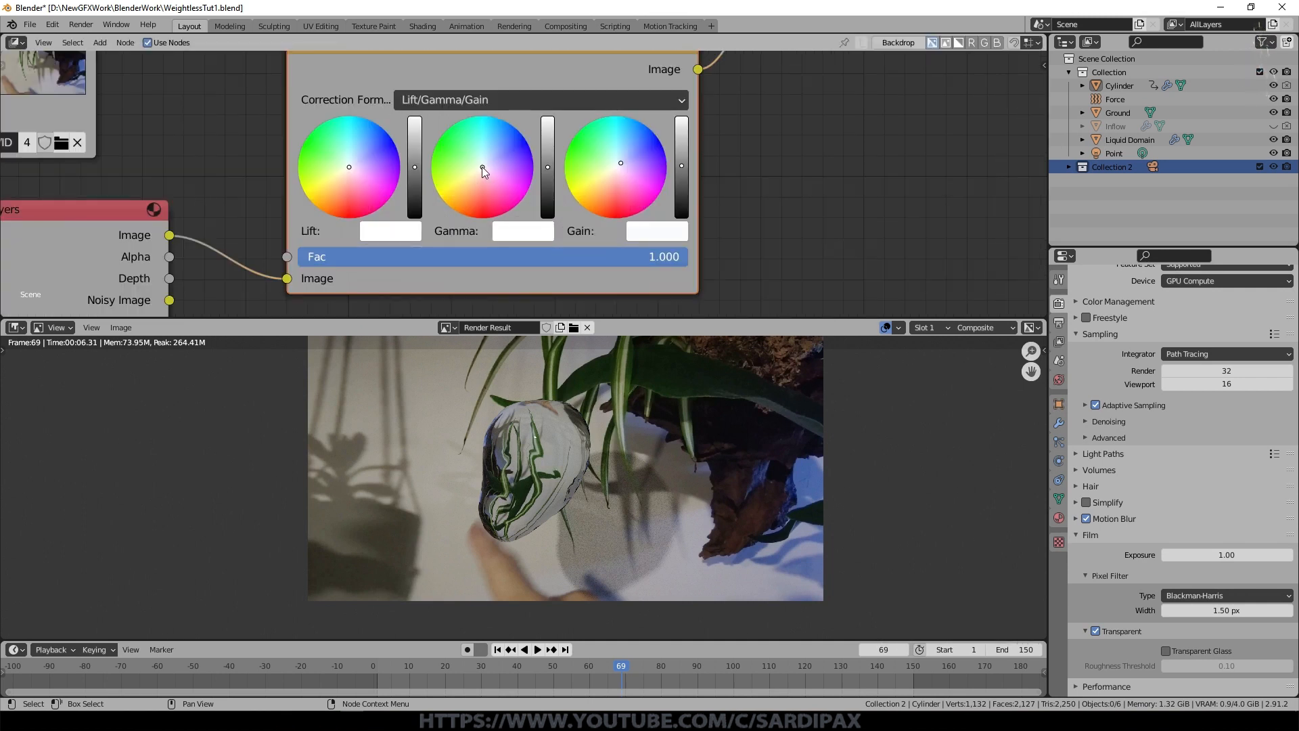
left_click(480, 173)
left_click(346, 175)
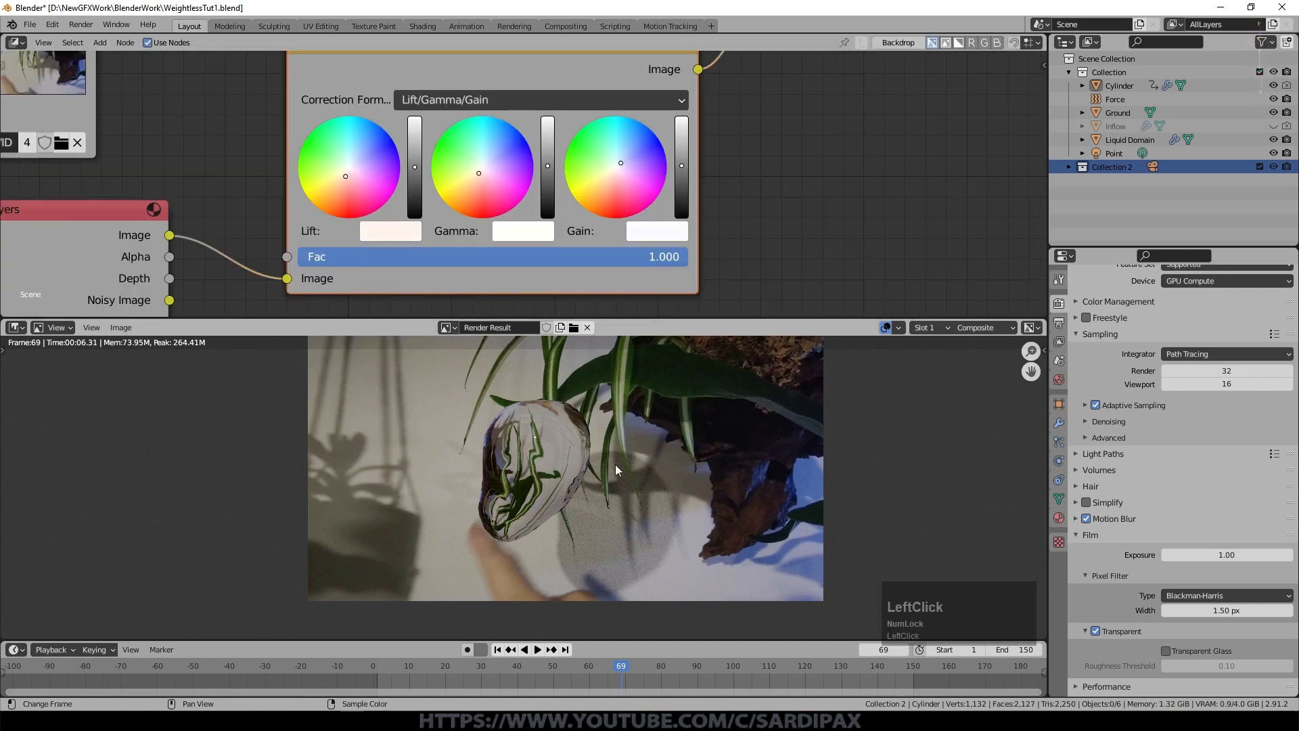
scroll(743, 440, "up", 2)
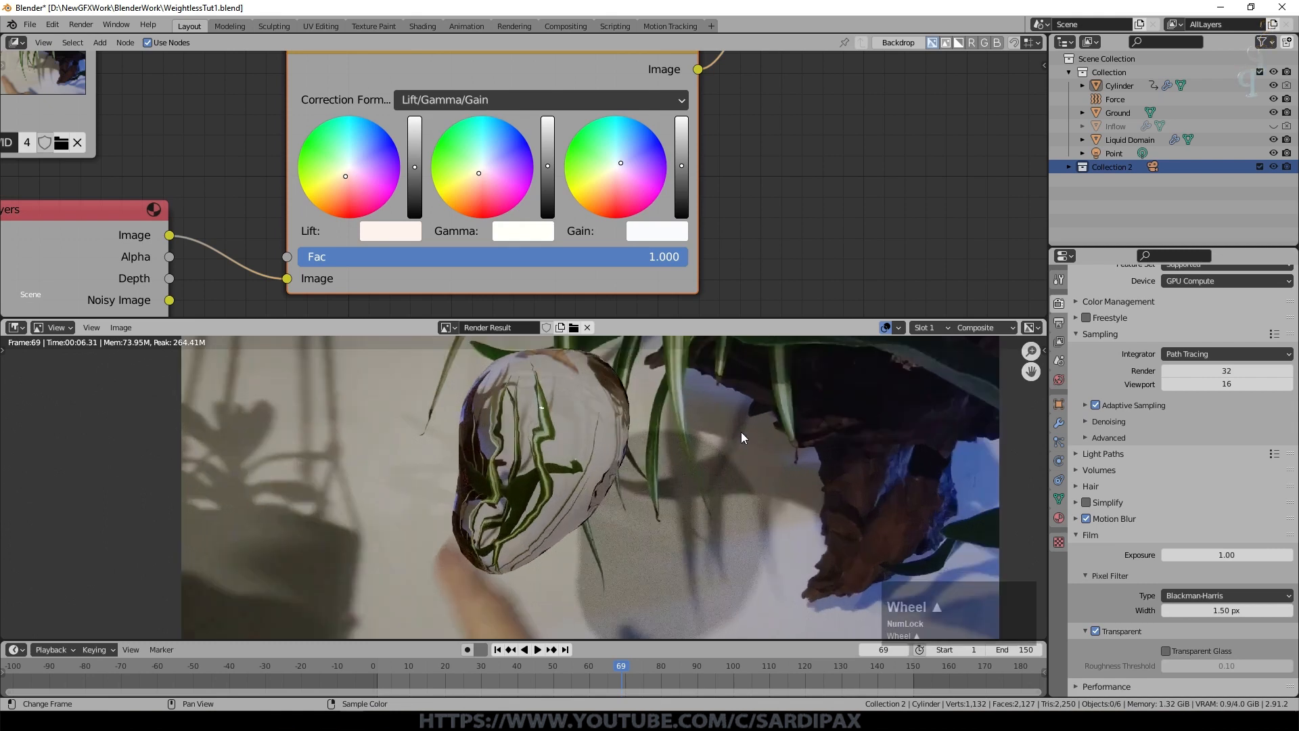
scroll(741, 432, "up", 2)
scroll(647, 134, "down", 5)
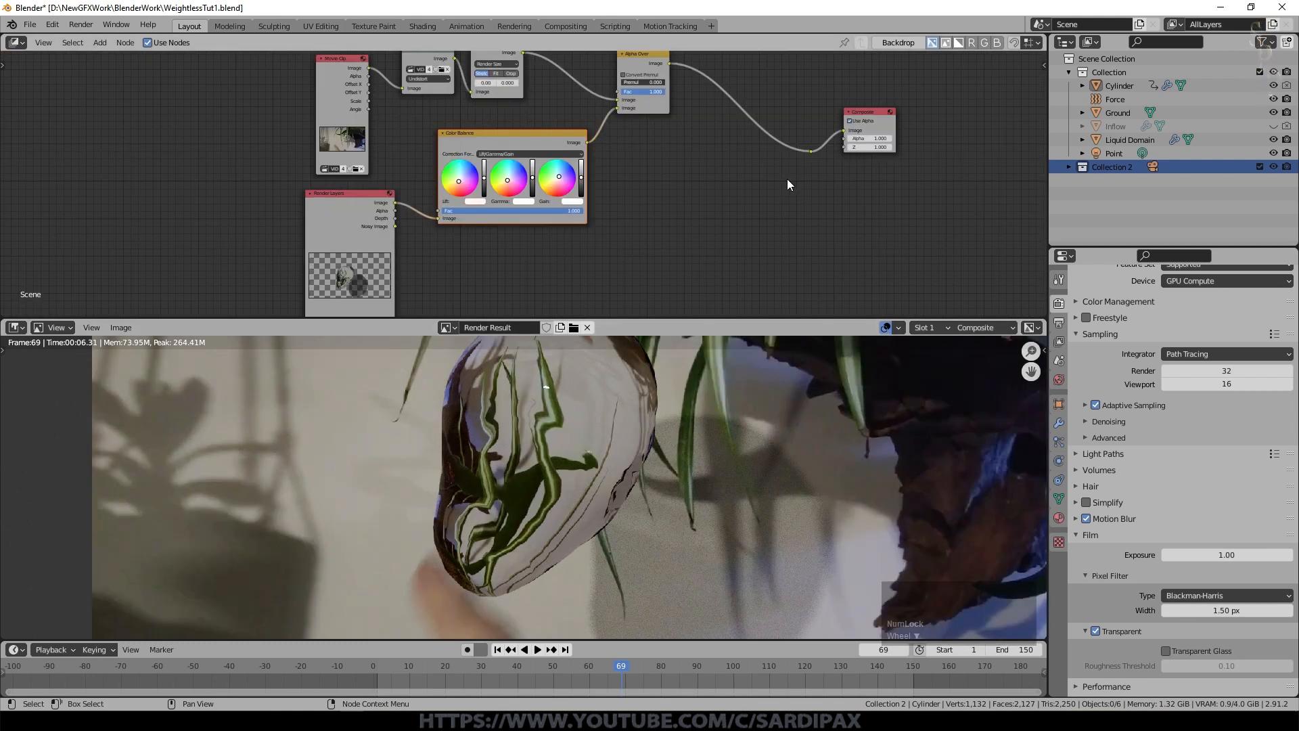
key("Escape")
- Go to frame 62 and render it to check the colour-balanced liquid against the footage
left_click_drag(624, 665, 599, 665)
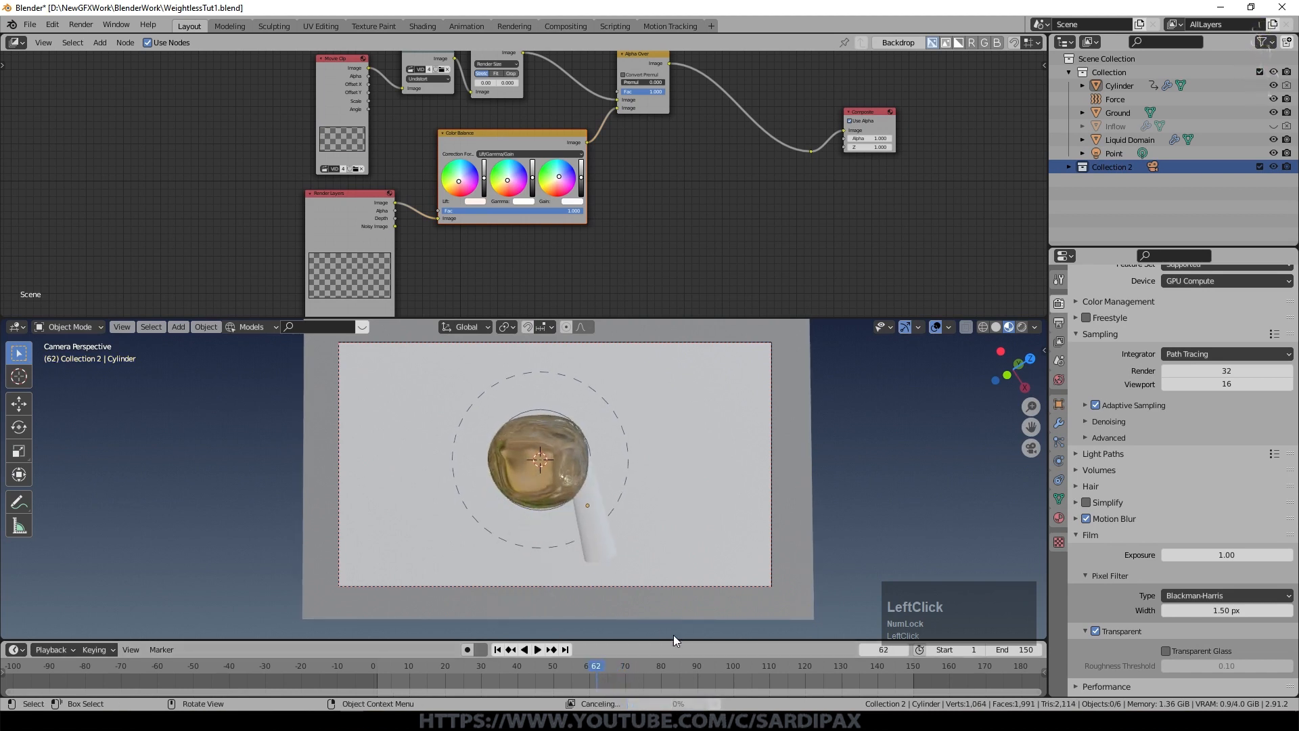
key("F12")
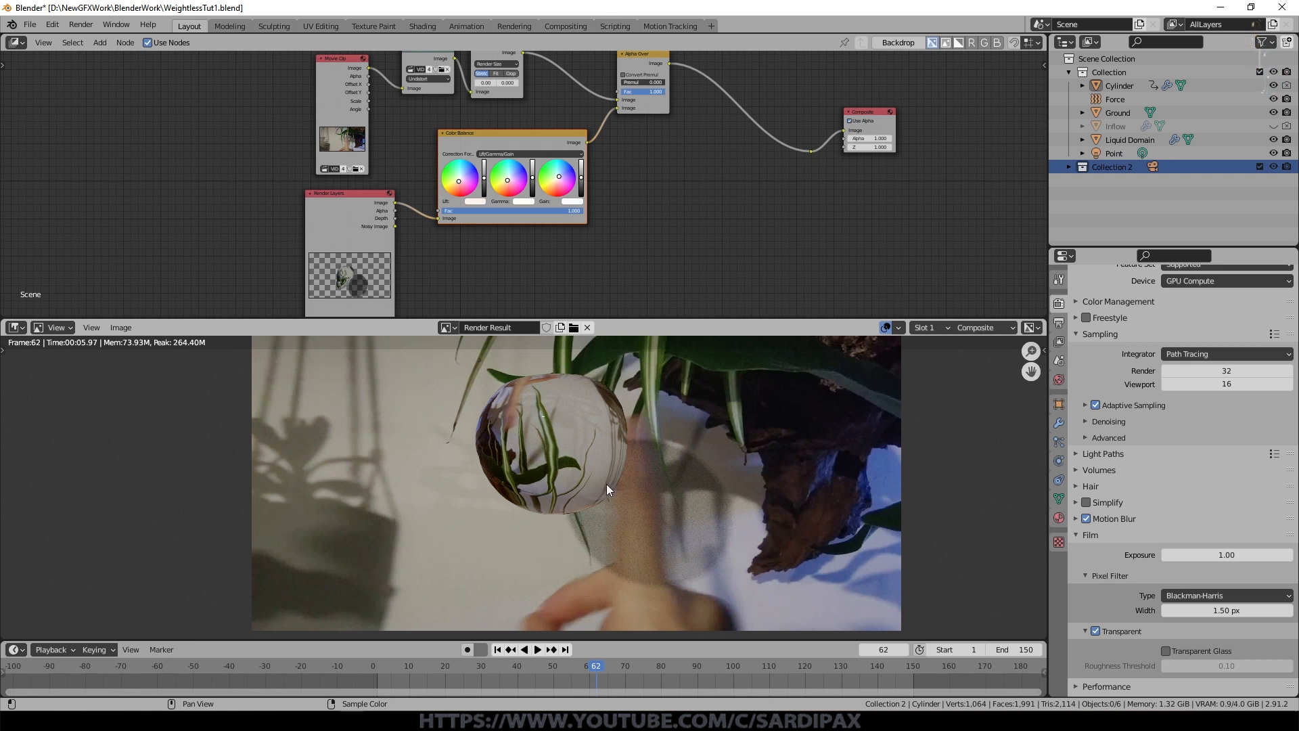
key("Escape")
- Move the Ground plane away from the liquid by about -0.28, 3.95 and -1.26 m in X, Y and Z, and test-render
scroll(778, 523, "down", 6)
scroll(777, 521, "down", 3)
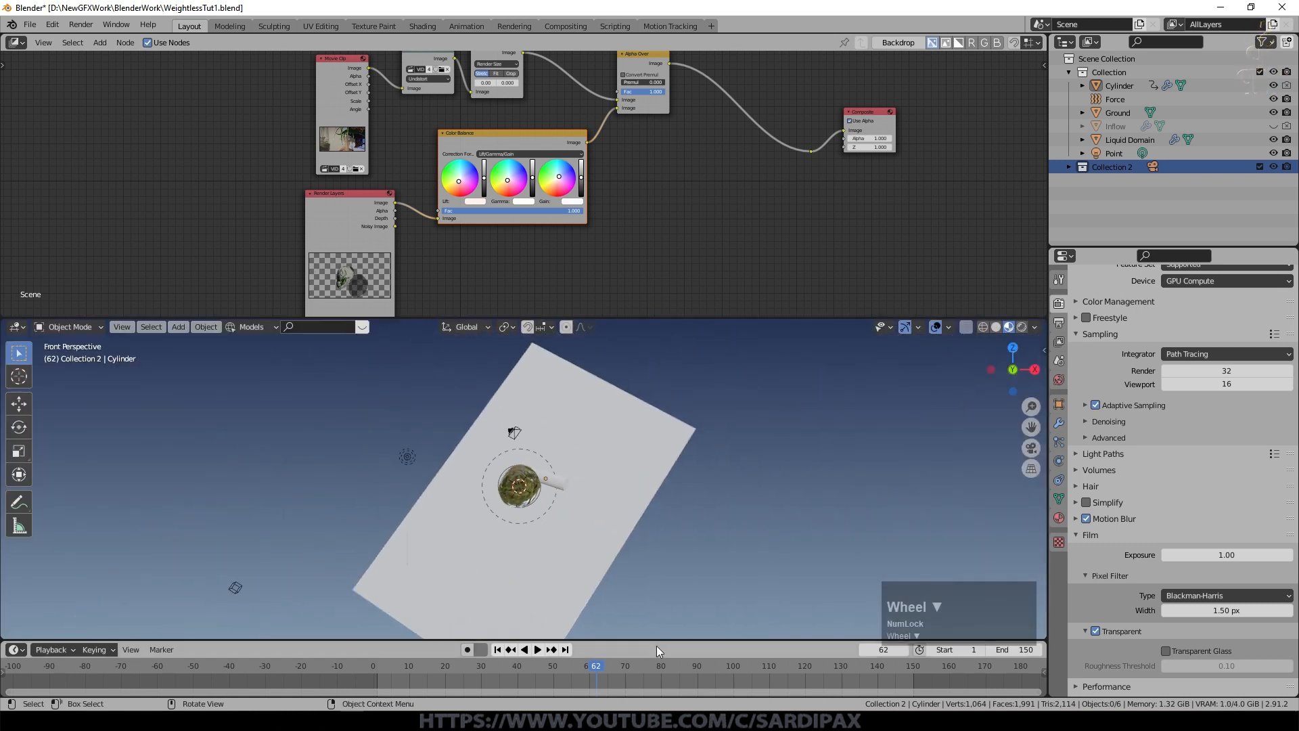
middle_click_drag(777, 522, 699, 512)
left_click(501, 595)
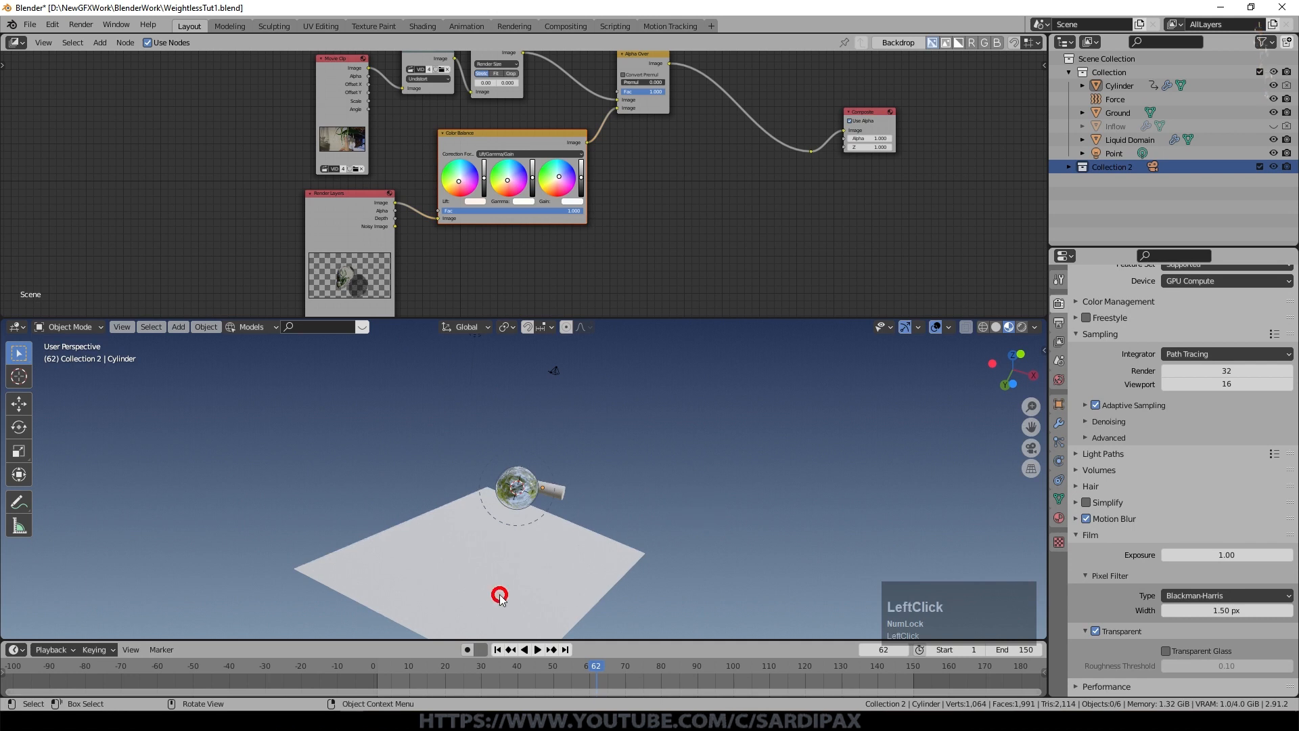
key("g")
left_click(623, 321)
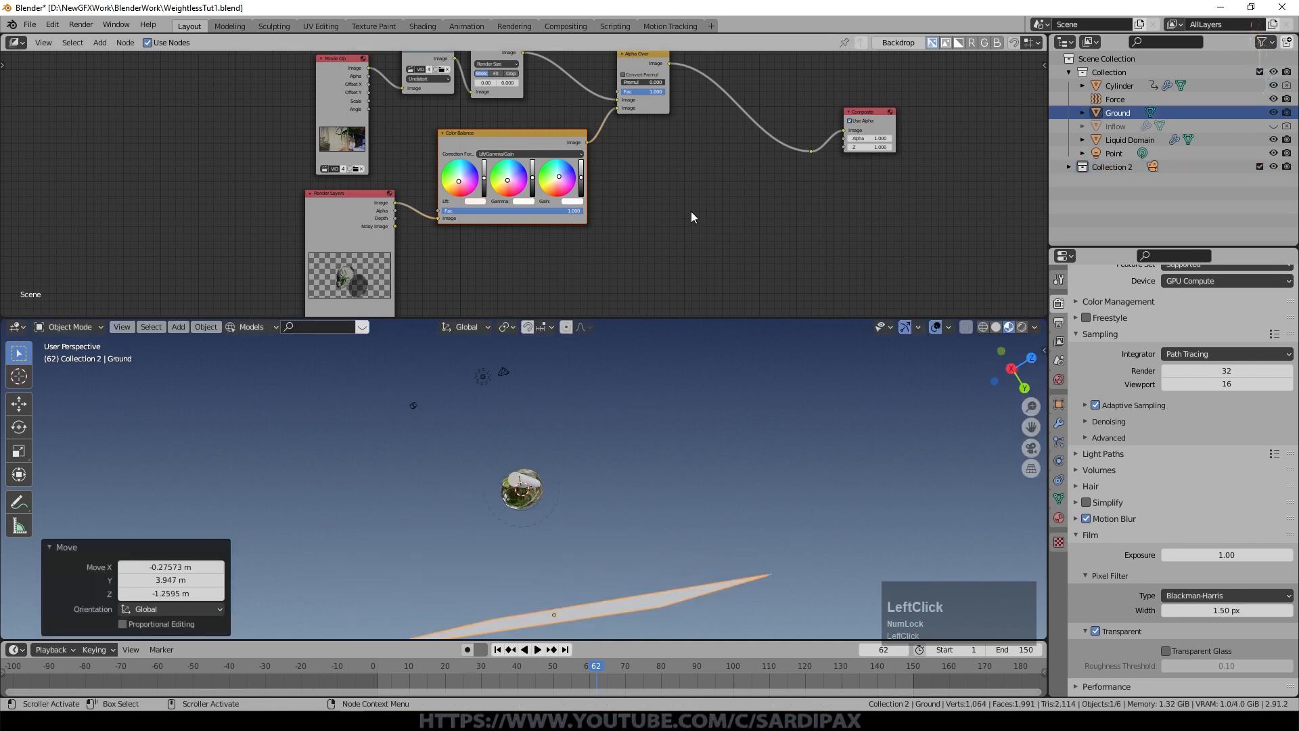
key("F12")
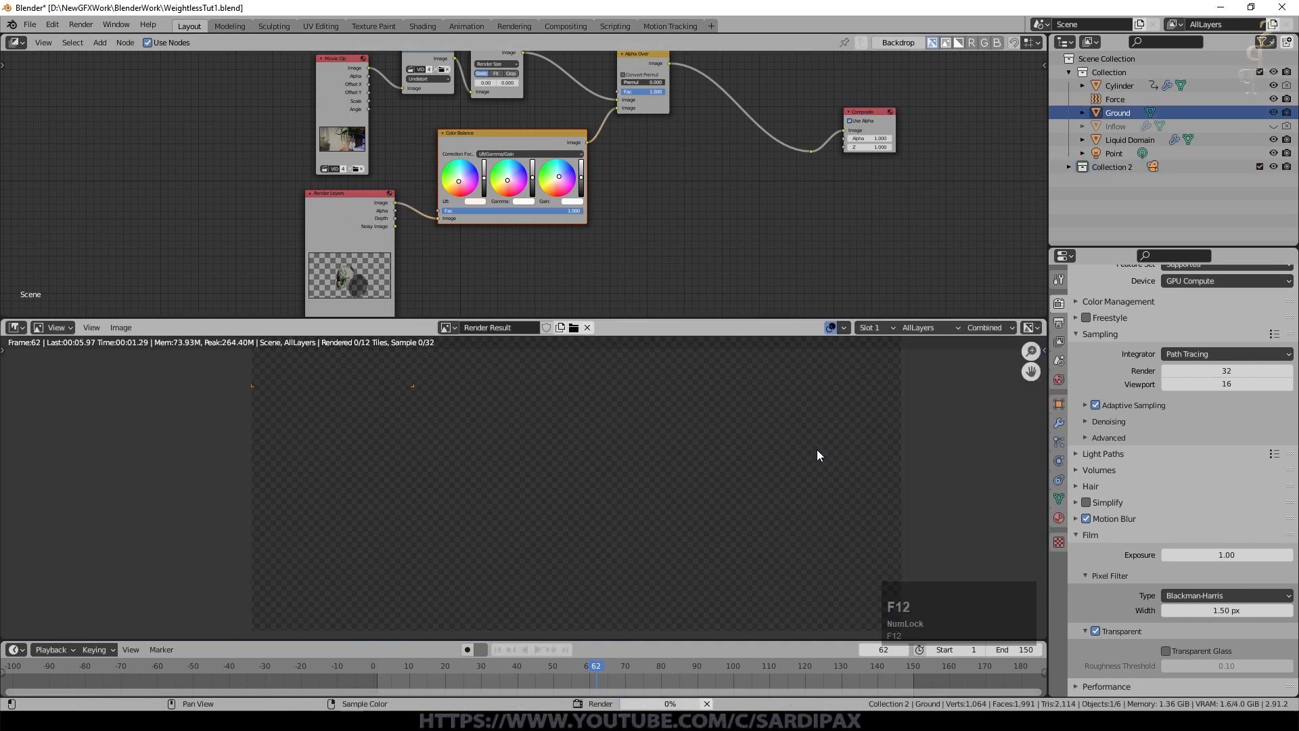
key("Escape")
- Move the Ground farther by about 0.63, 9.86, -1.39 m, scale it about 1.79 times to overfill the camera frame, and re-render frame 62
key("KP_0")
middle_click_drag(820, 444, 805, 450)
key("KP_0")
key("s")
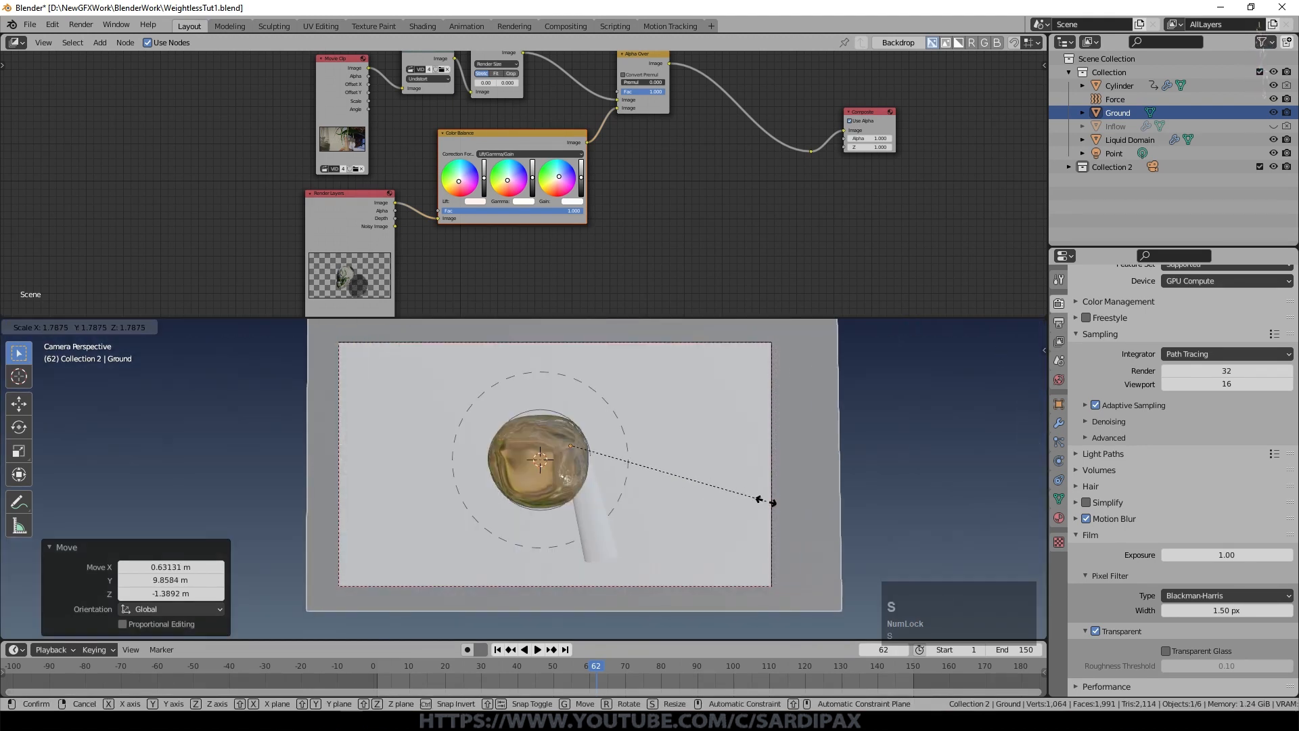
left_click(772, 495)
key("F12")
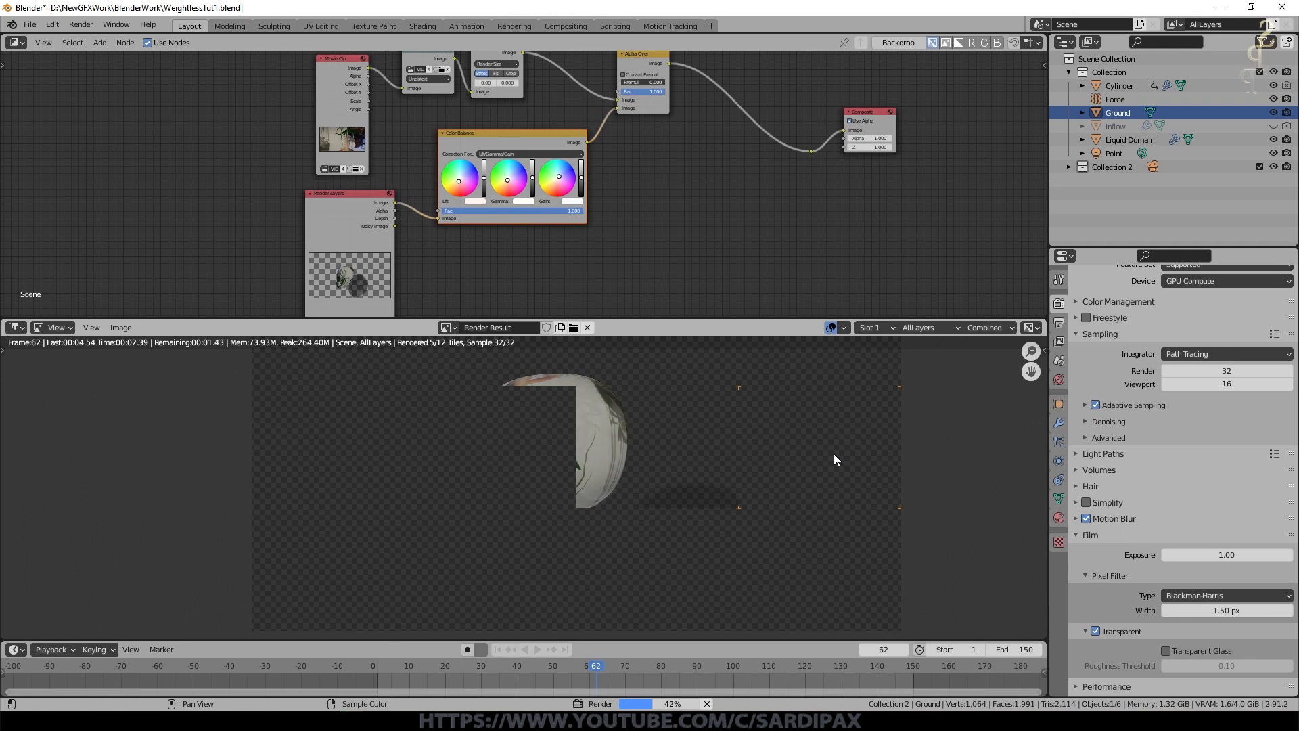
key("Escape")
- Render frame 60 and examine the liquid, the finger and the background shadow in the composite
key("Left")
key("Left")
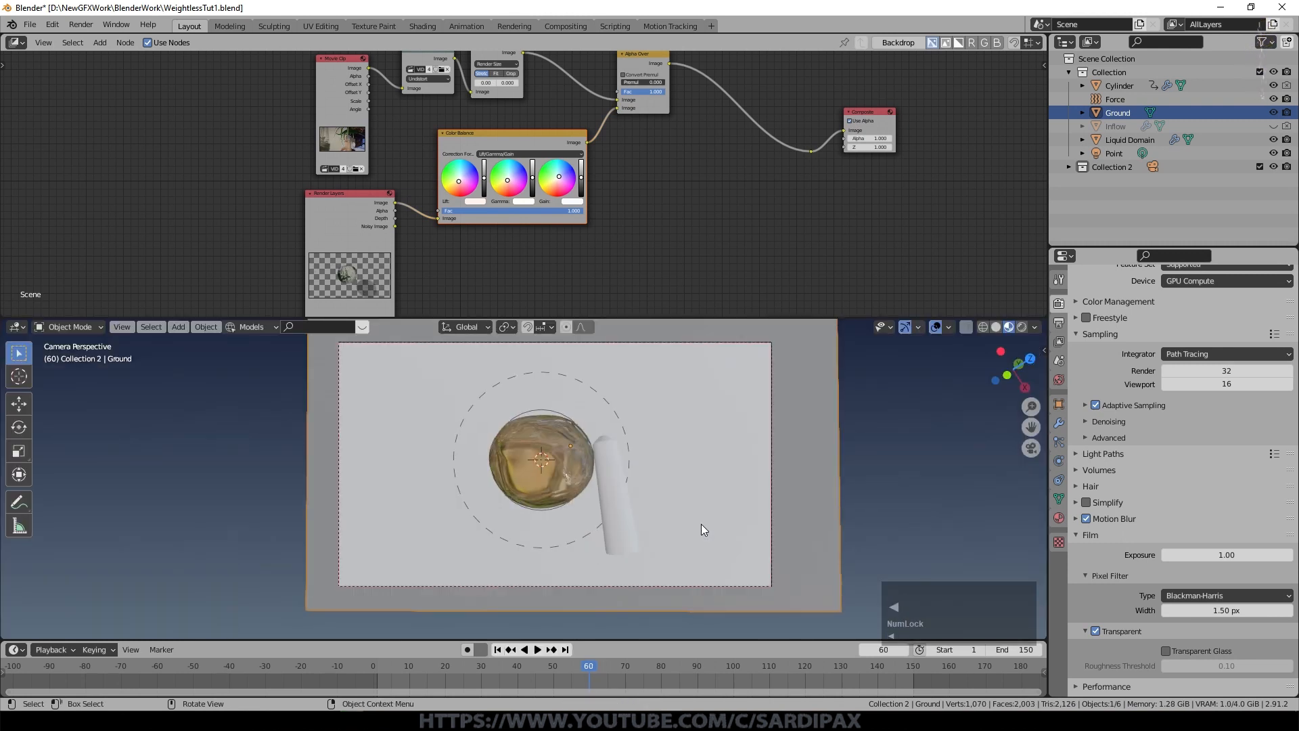
key("F12")
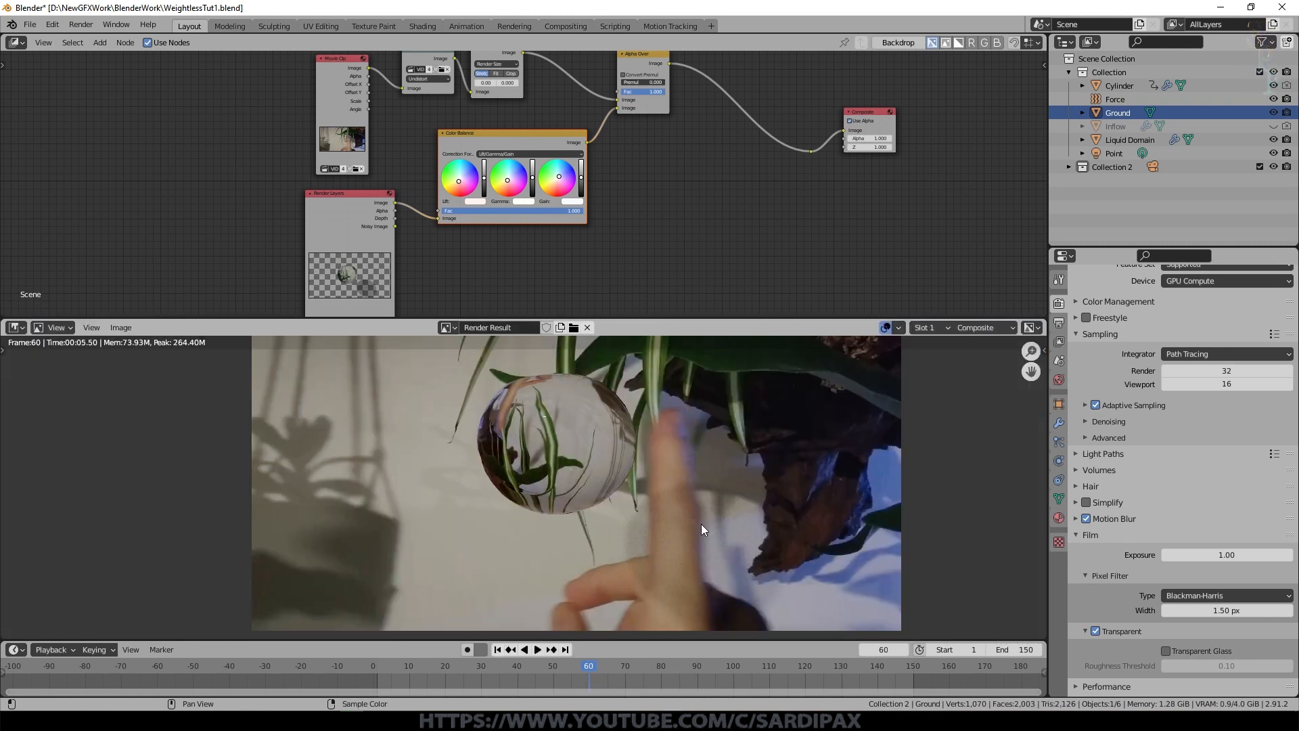
scroll(796, 474, "down", 1)
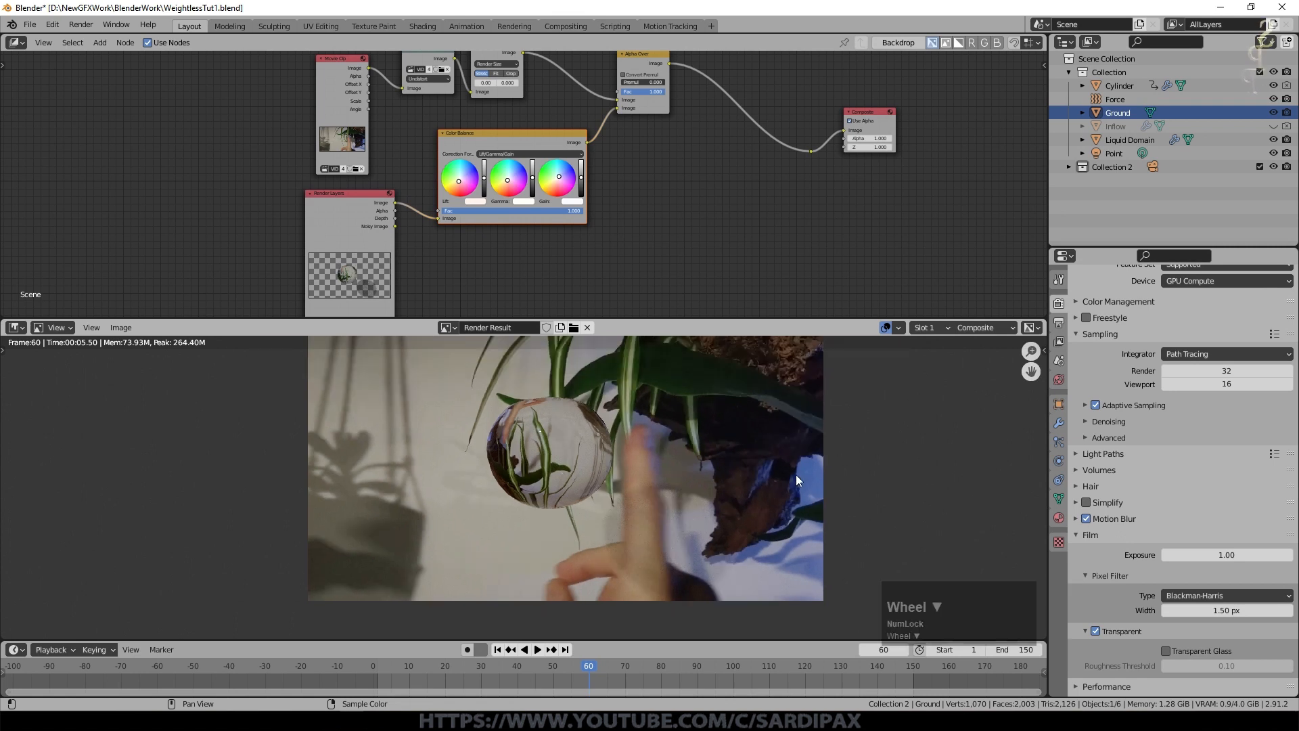
middle_click_drag(868, 509, 774, 477)
scroll(779, 478, "up", 2)
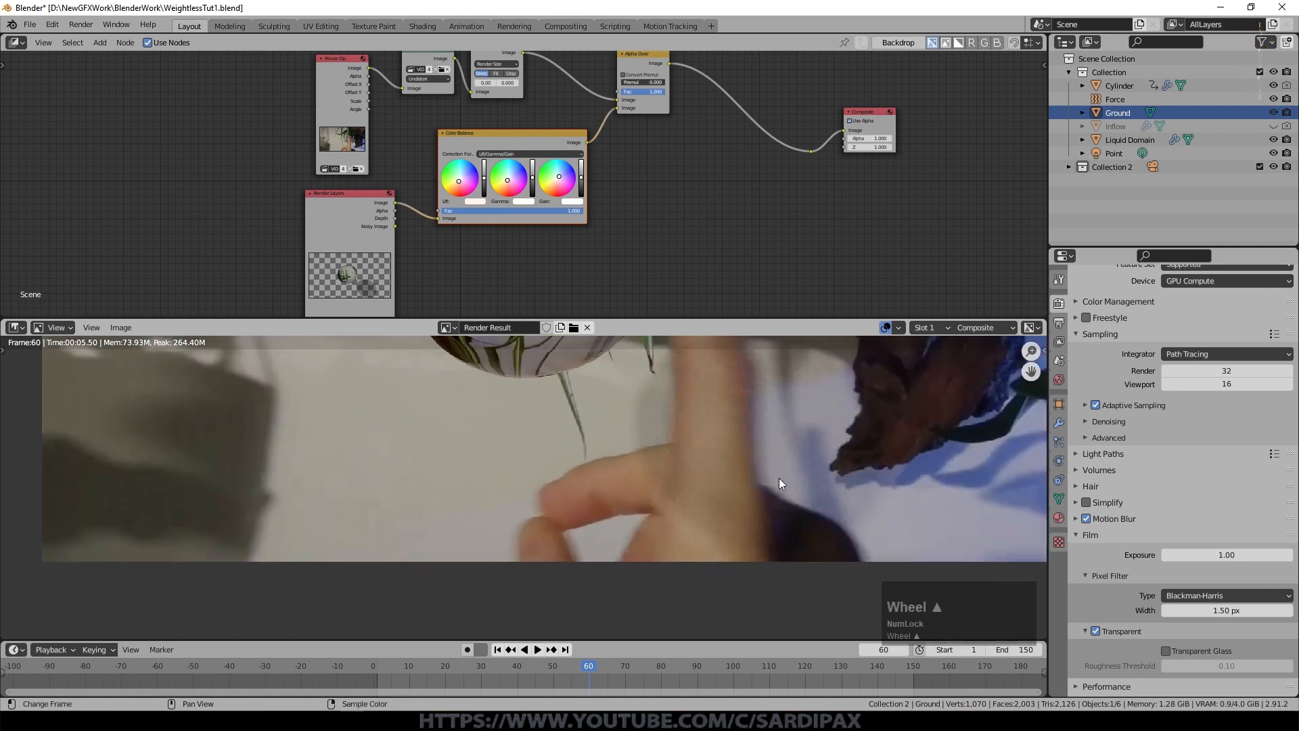
scroll(722, 414, "down", 2)
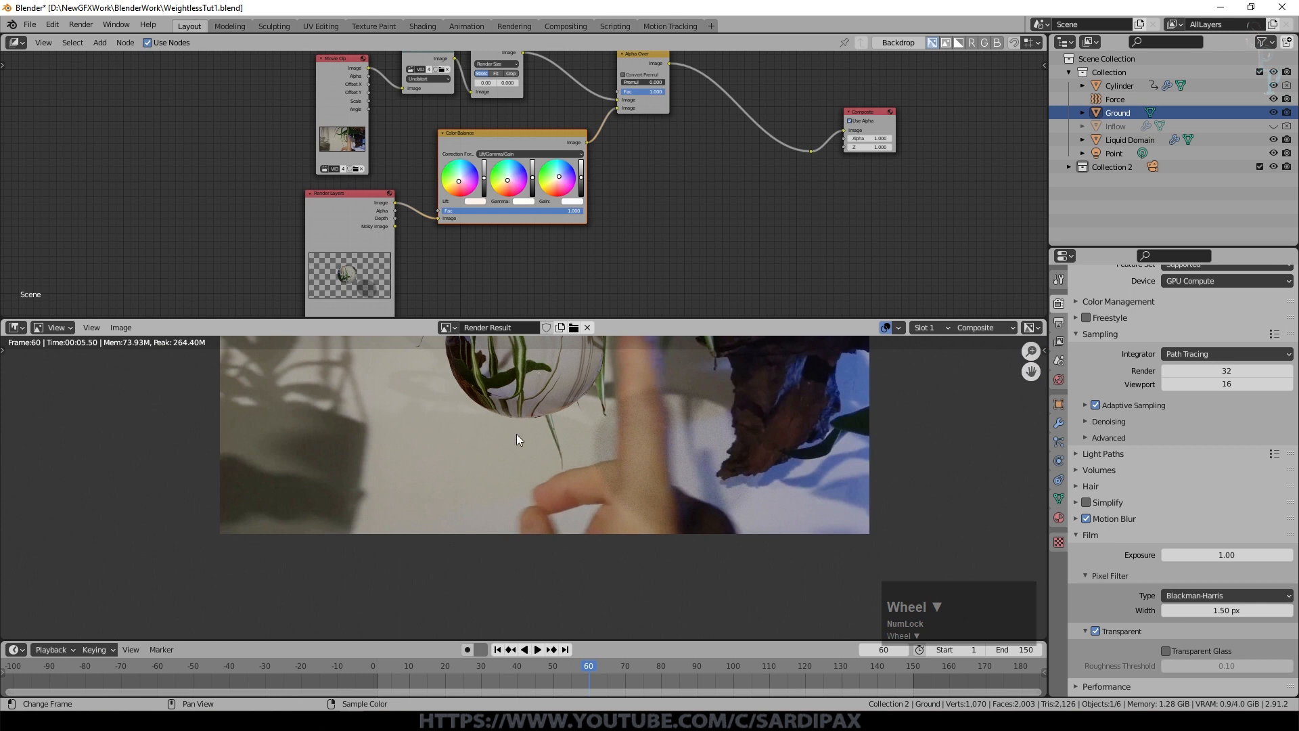
scroll(518, 434, "down", 2)
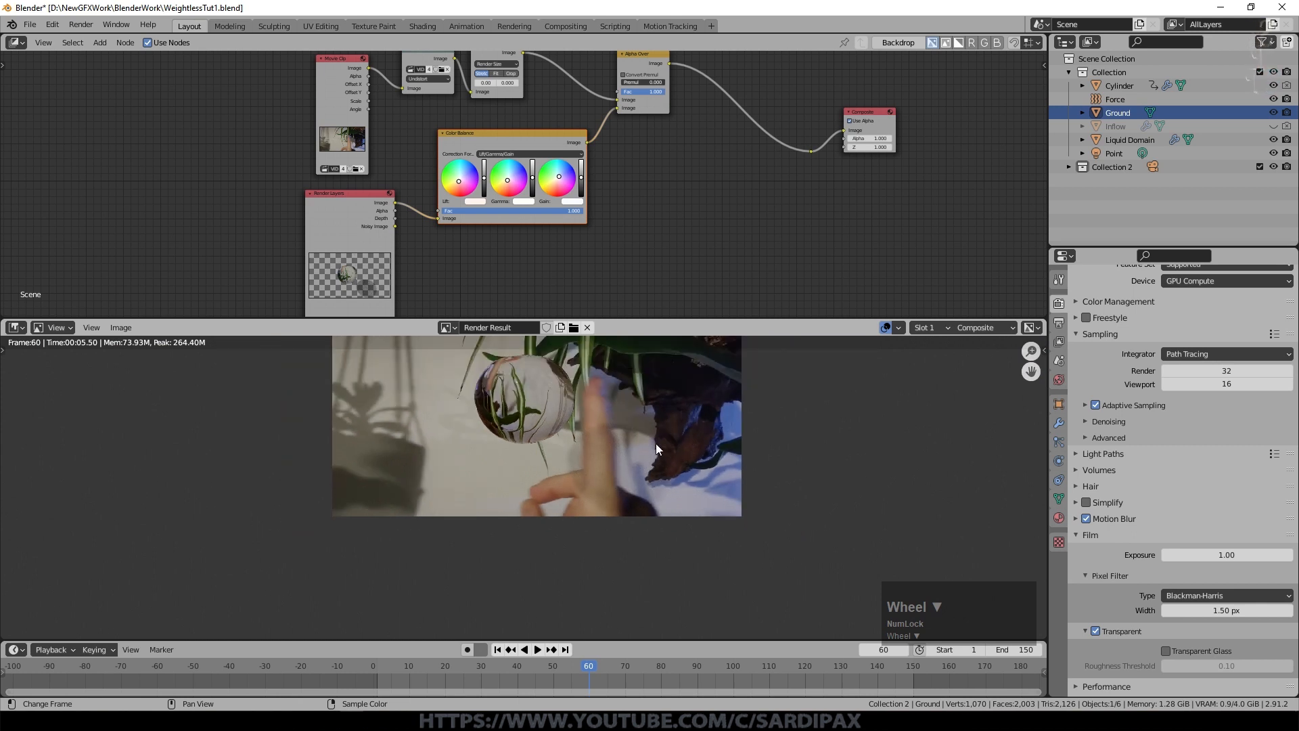
scroll(798, 420, "up", 3)
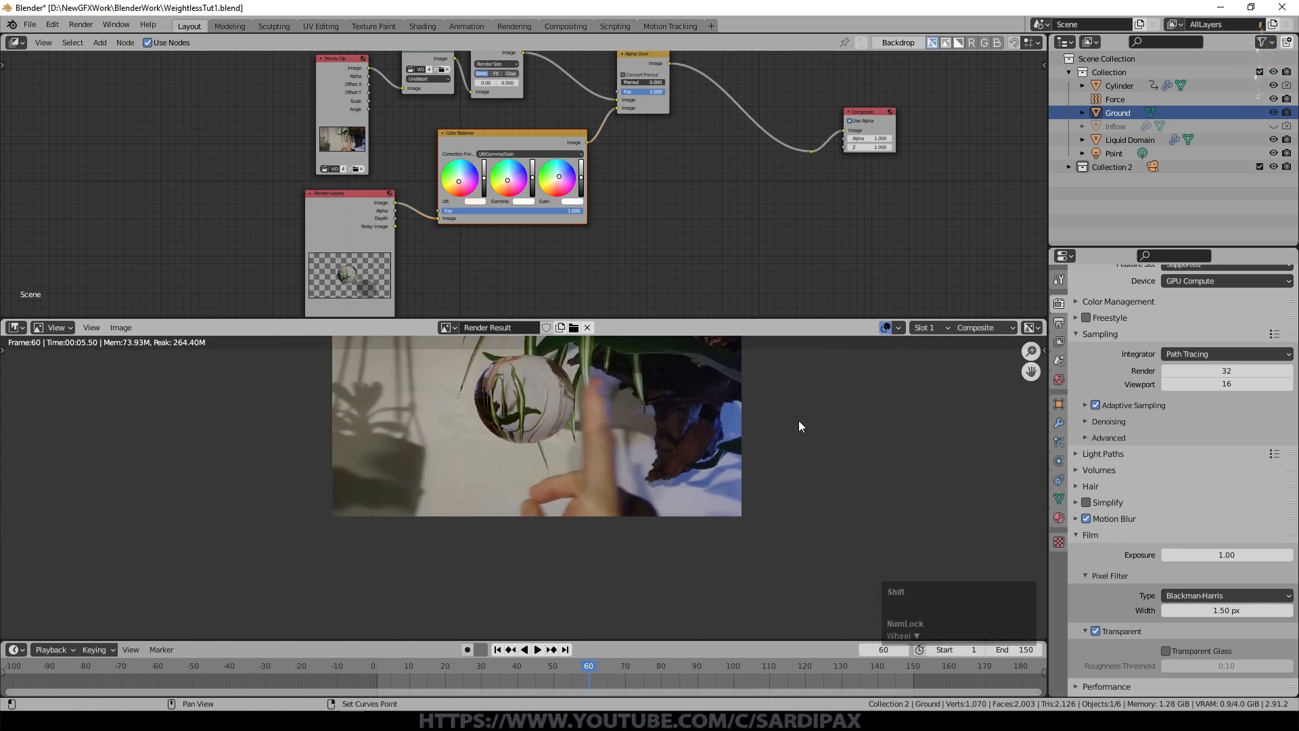
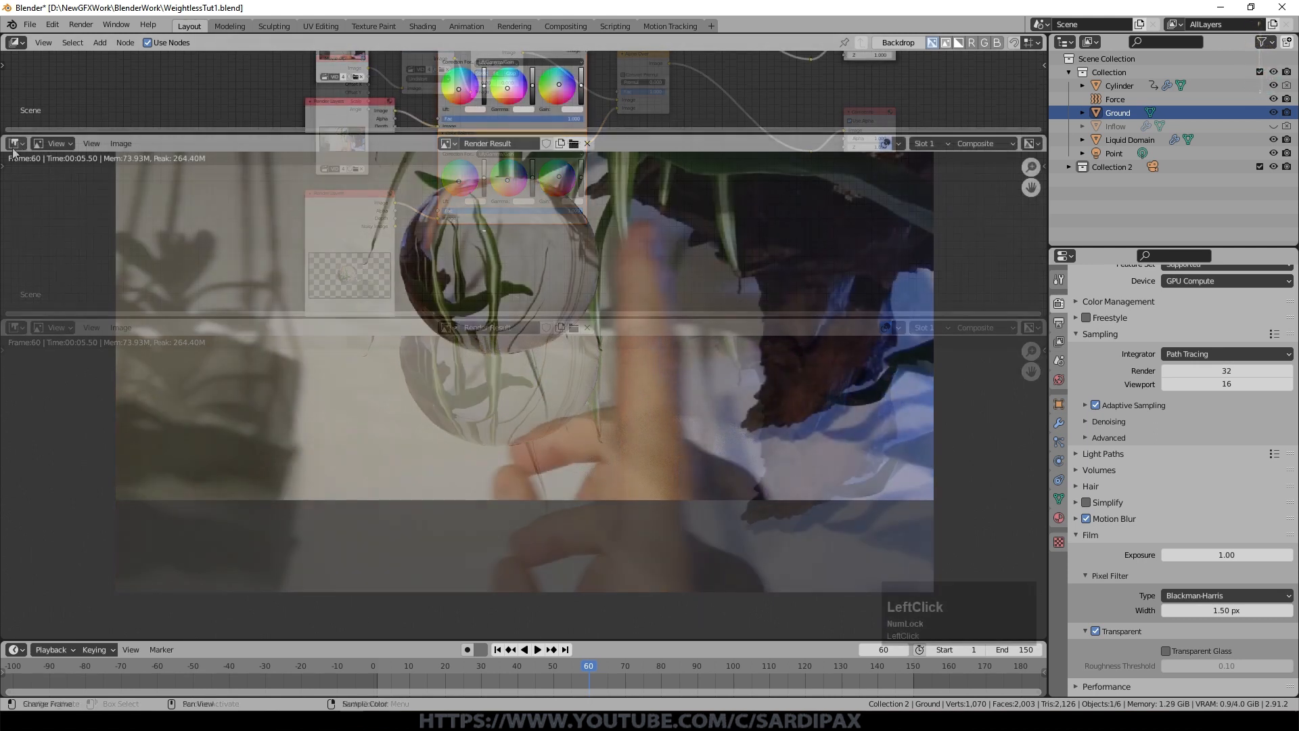
- Replace the render view with the Movie Clip Editor and load the VIDEO0081.mp4 clip, fitting the whole frame in view
left_click(16, 143)
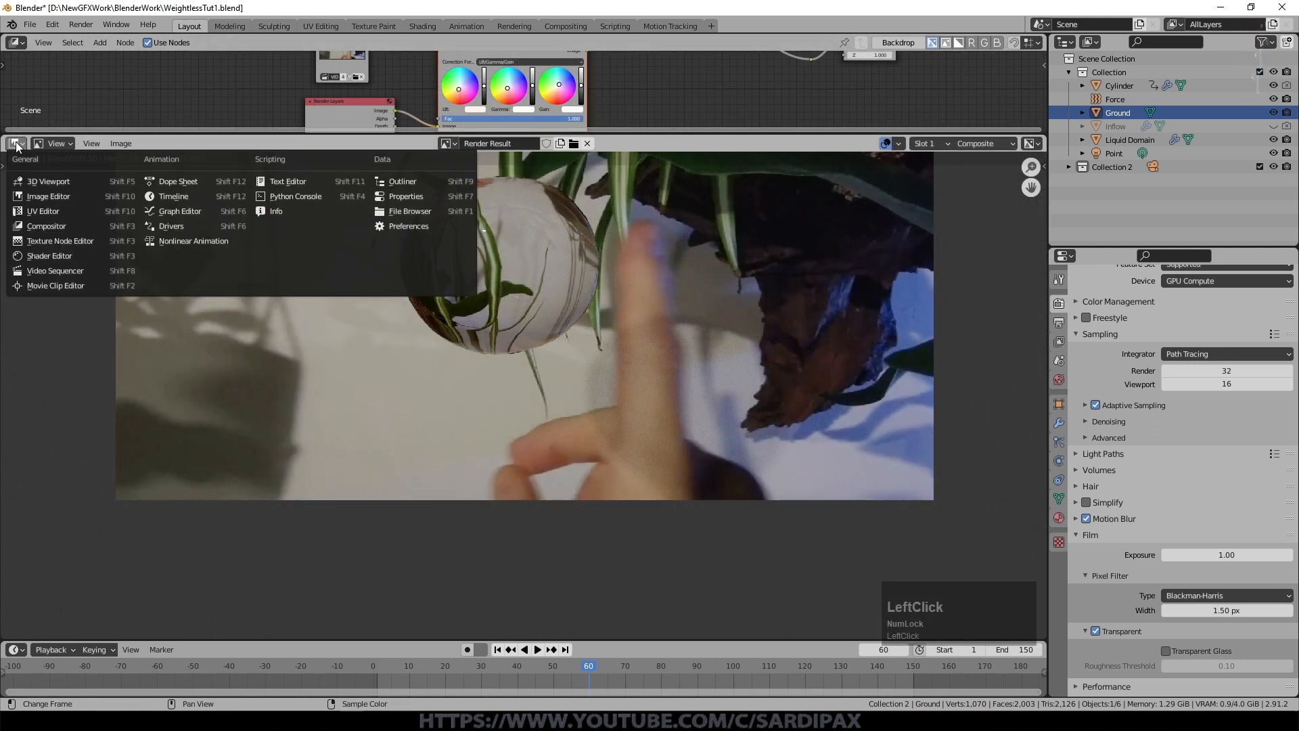
left_click(51, 285)
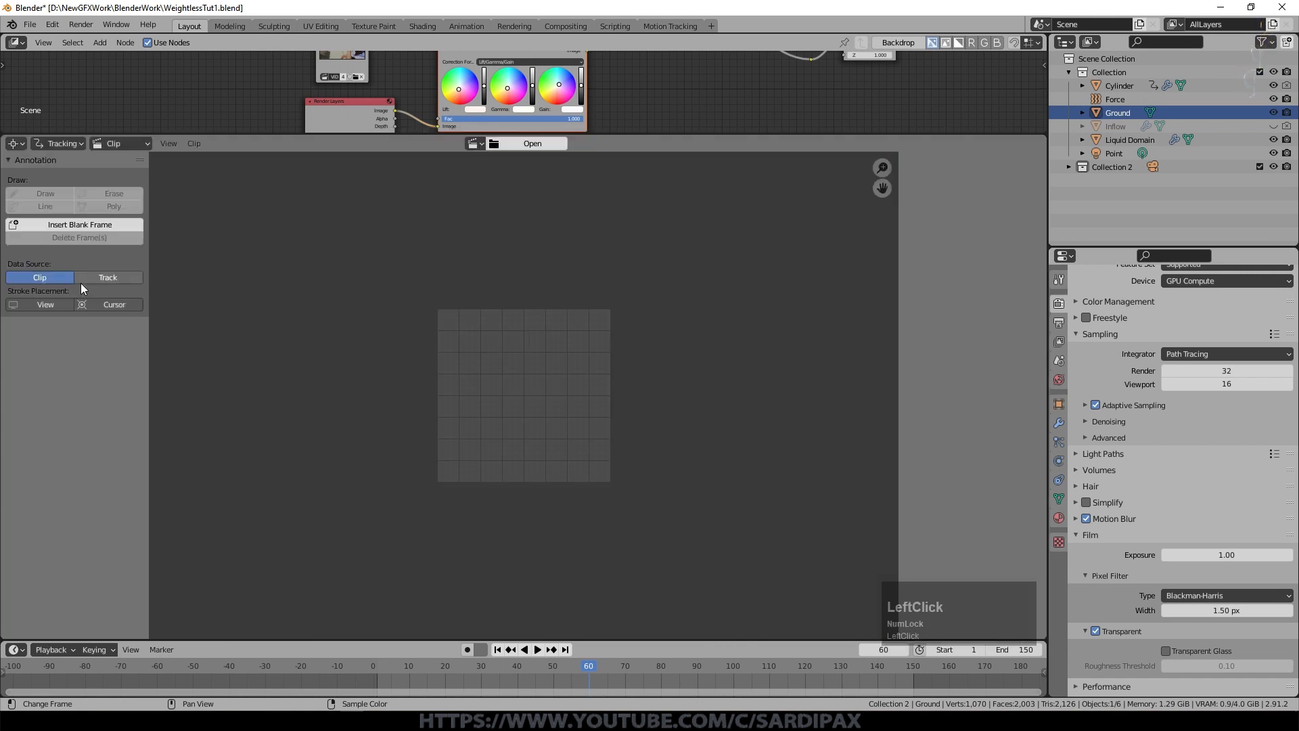
left_click(474, 143)
left_click(504, 163)
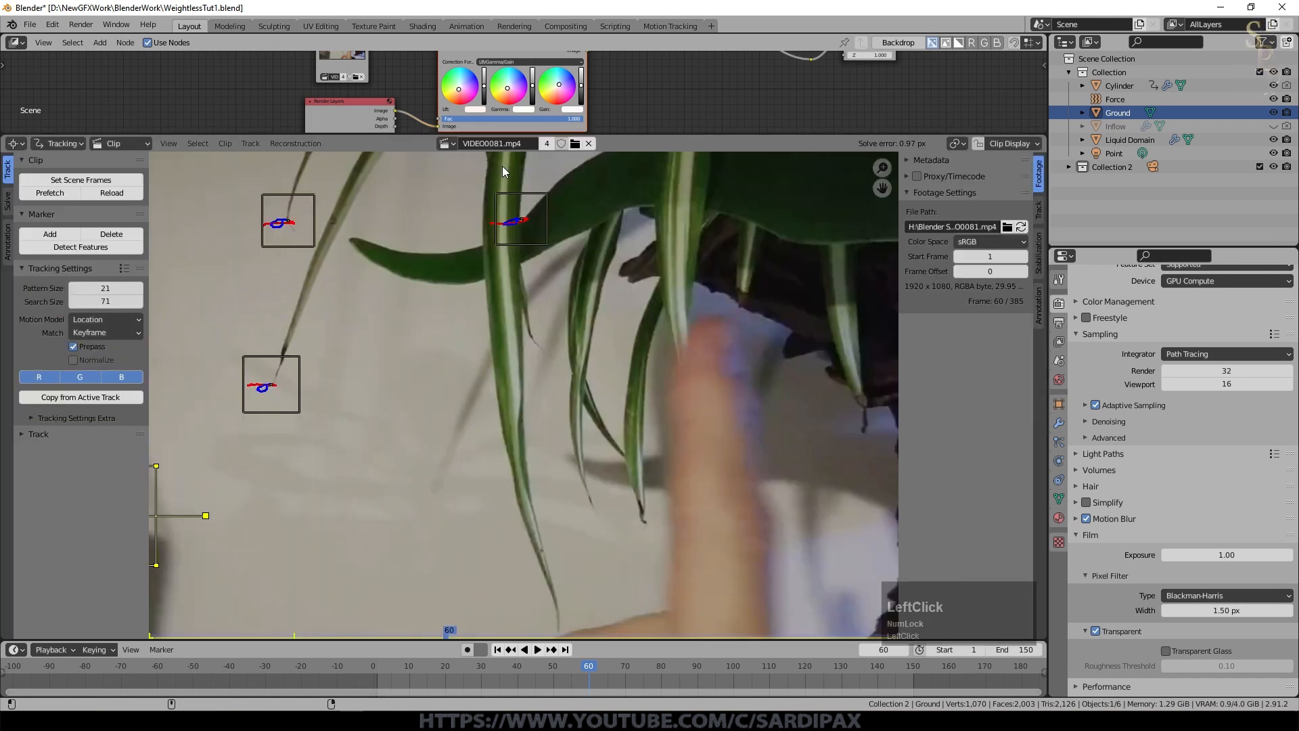
scroll(553, 297, "down", 4)
scroll(552, 297, "up", 1)
- Set the clip editor to Mask mode, create a new mask at frame 60, and show the mask tools
left_click(64, 143)
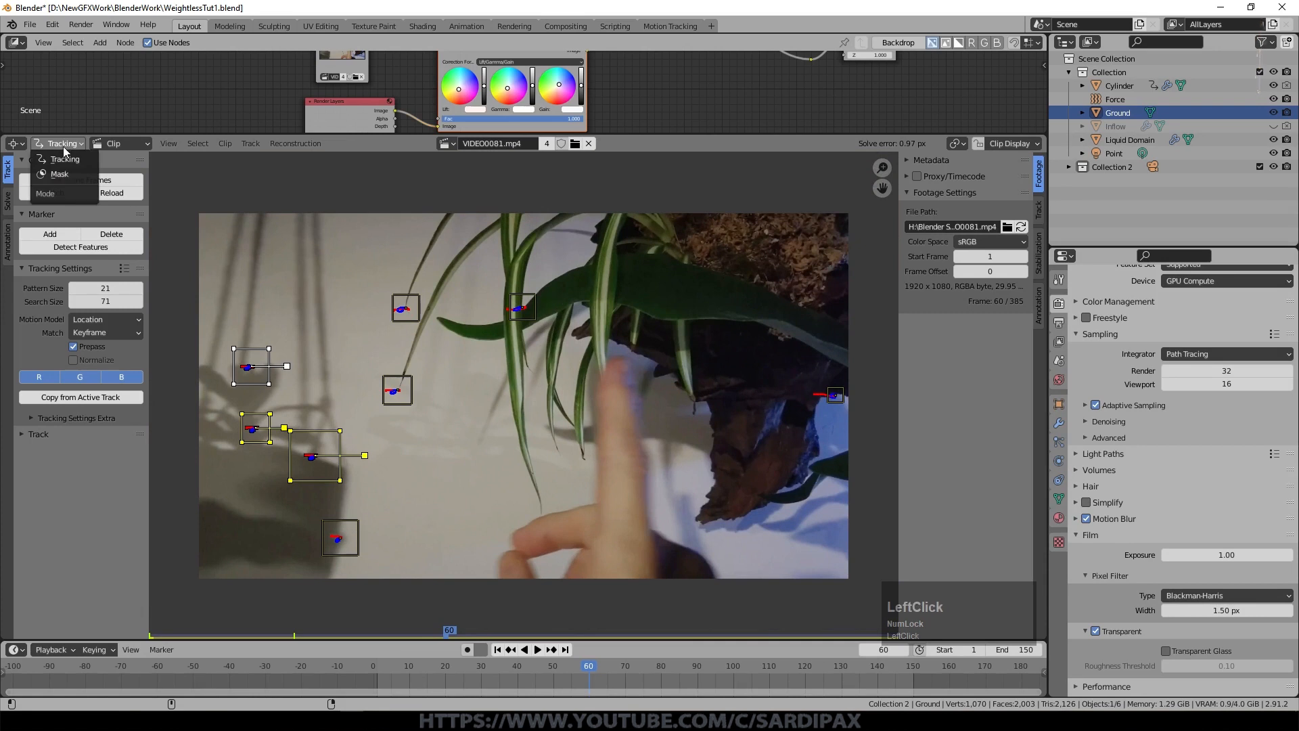
left_click(60, 174)
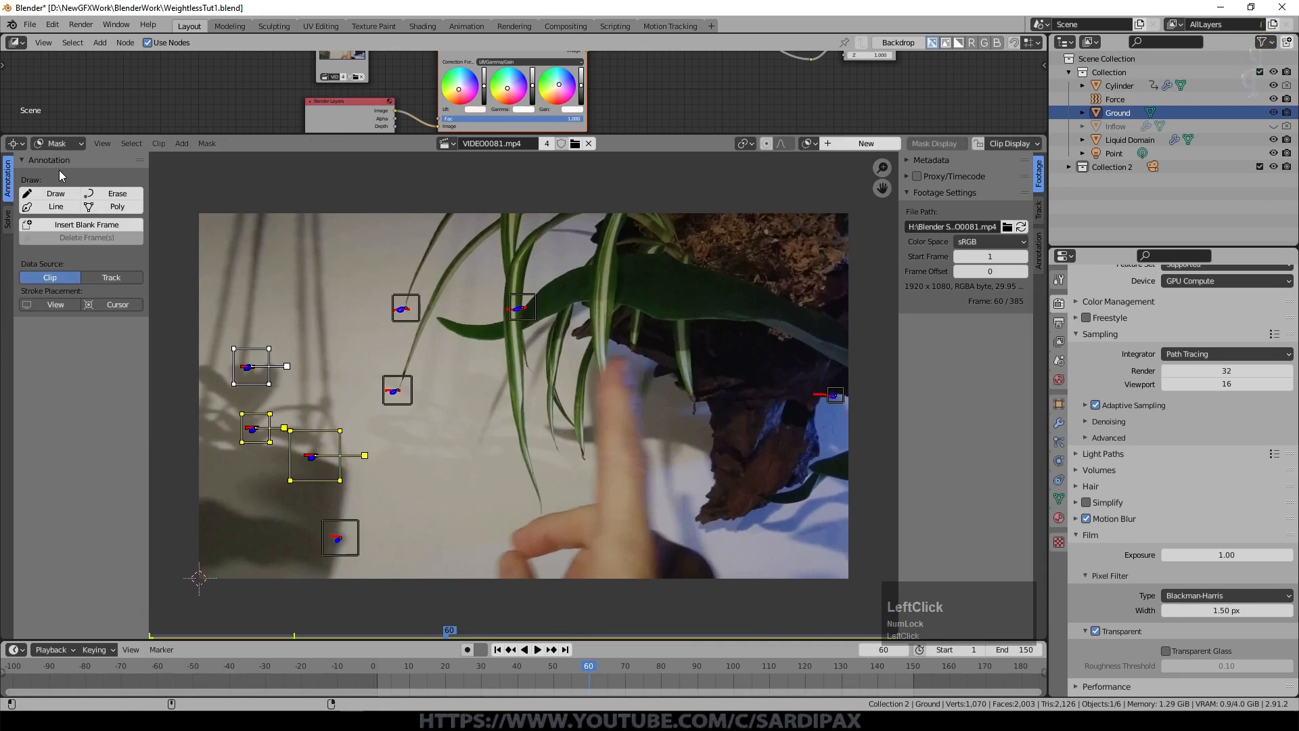
left_click(582, 666)
mouse_move(581, 667)
left_mouse_down()
mouse_move(466, 673)
mouse_move(587, 679)
left_mouse_up()
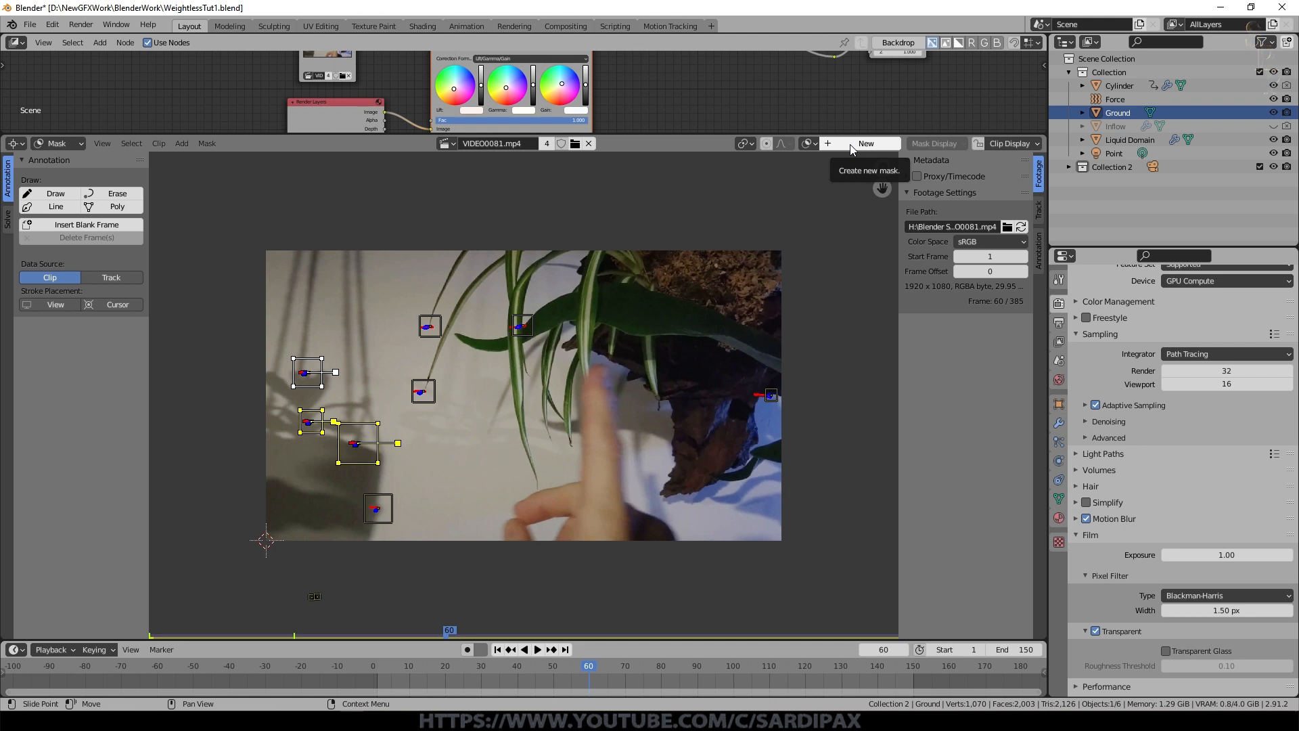
left_click(852, 145)
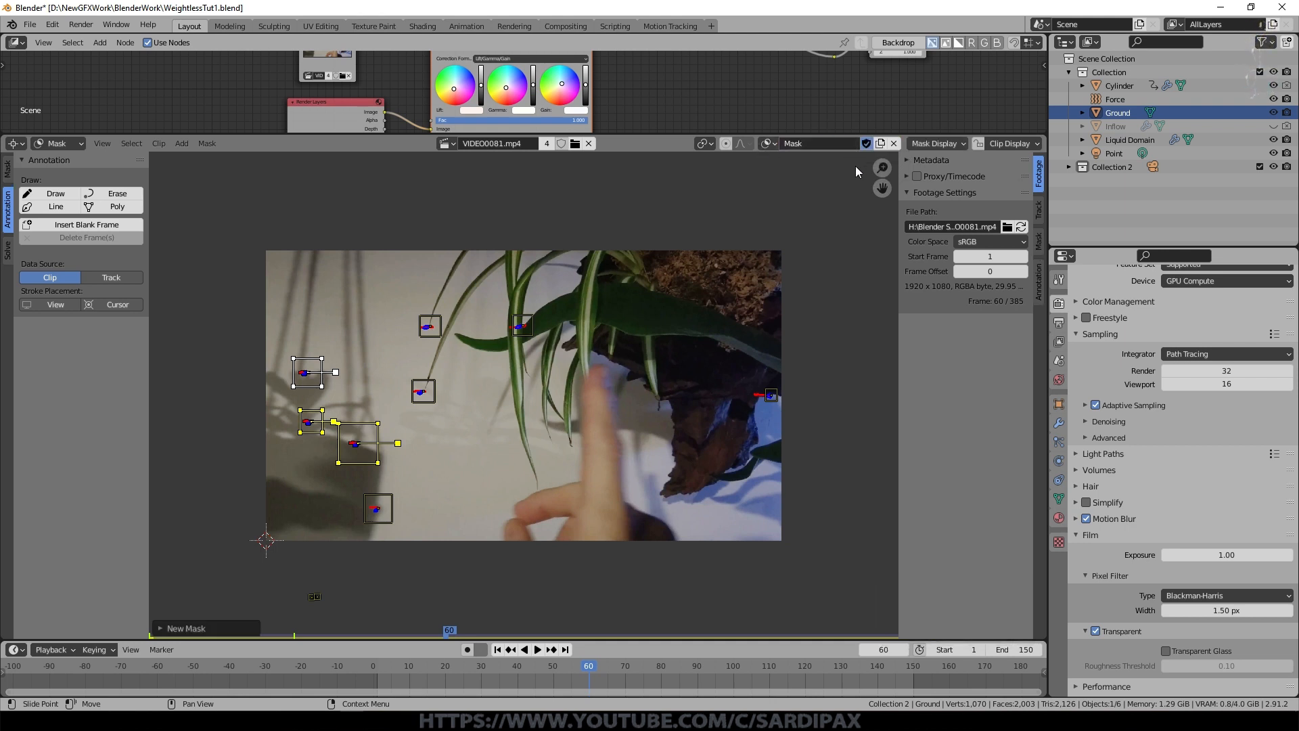
left_click(9, 167)
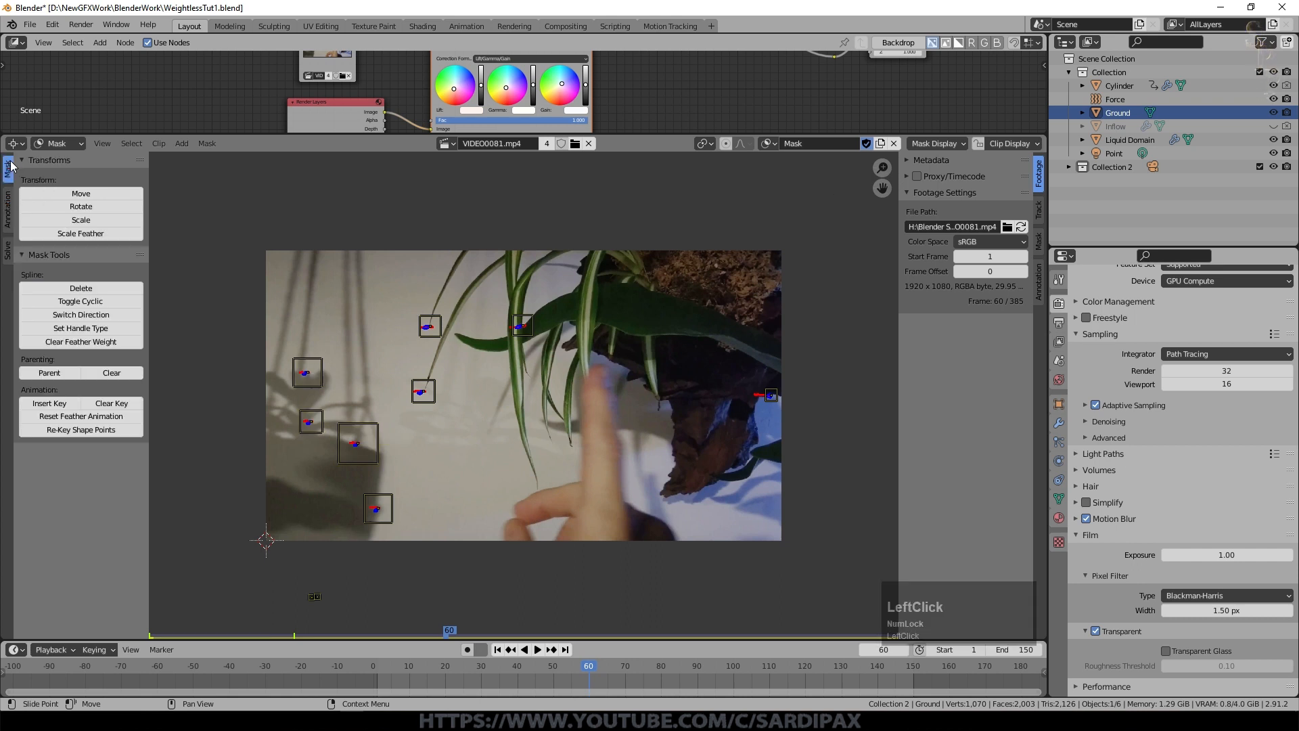
- Trace a closed mask spline around the raised finger and hand at frame 60, starting and ending at the wrist's lower-right edge
left_click(689, 544)
left_click(674, 534, "ctrl")
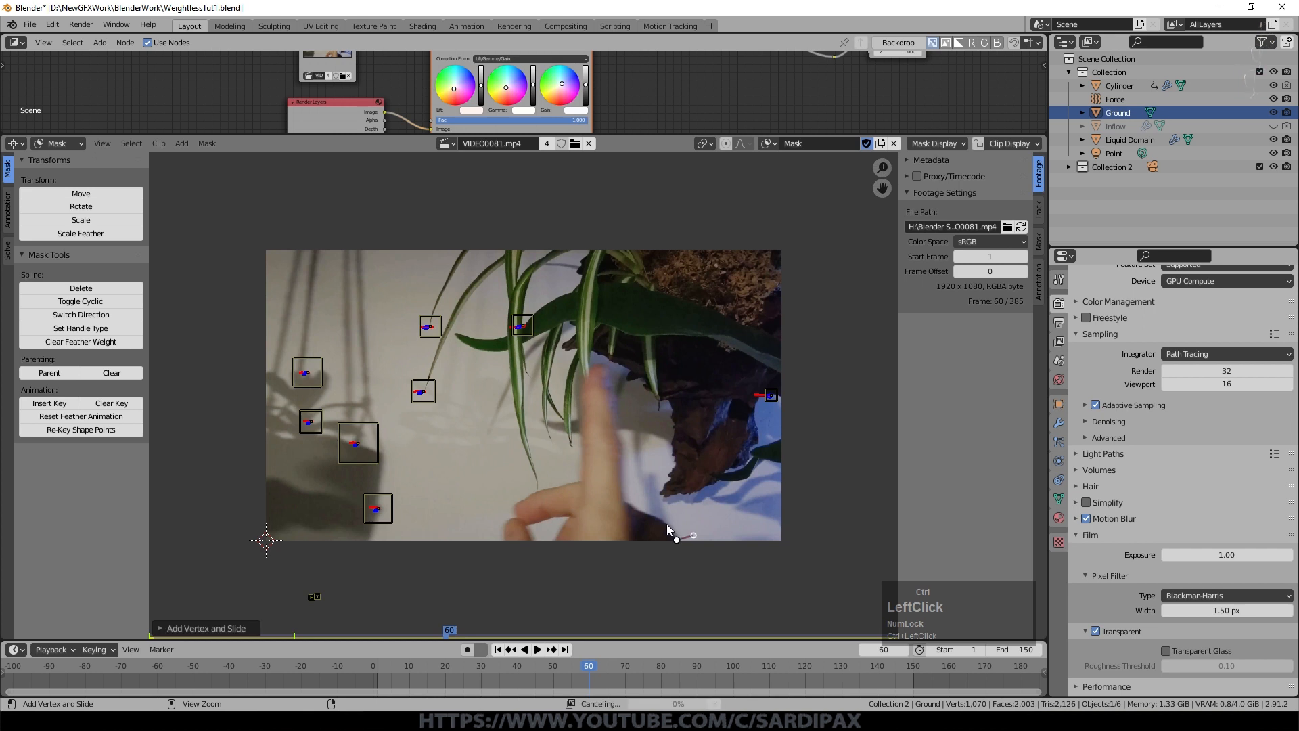
left_click(639, 511, "ctrl")
left_click(624, 499, "ctrl")
left_click(621, 459, "ctrl")
left_click(613, 403, "ctrl")
left_click(608, 366, "ctrl")
left_click(582, 368, "ctrl")
left_click(578, 400, "ctrl")
left_click(583, 449, "ctrl")
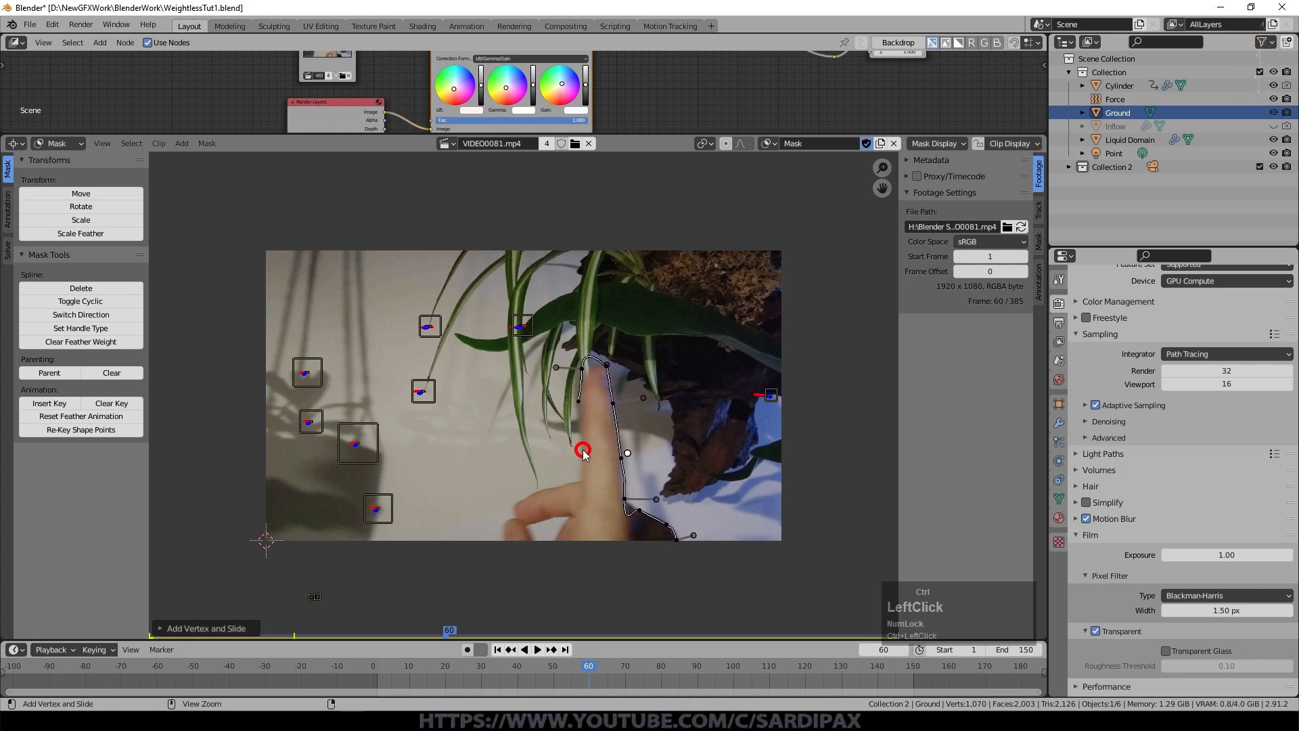
left_click(581, 479, "ctrl")
left_click(550, 488, "ctrl")
left_click(515, 503, "ctrl")
left_click(510, 518, "ctrl")
left_click(505, 537, "ctrl")
left_click(677, 540, "ctrl")
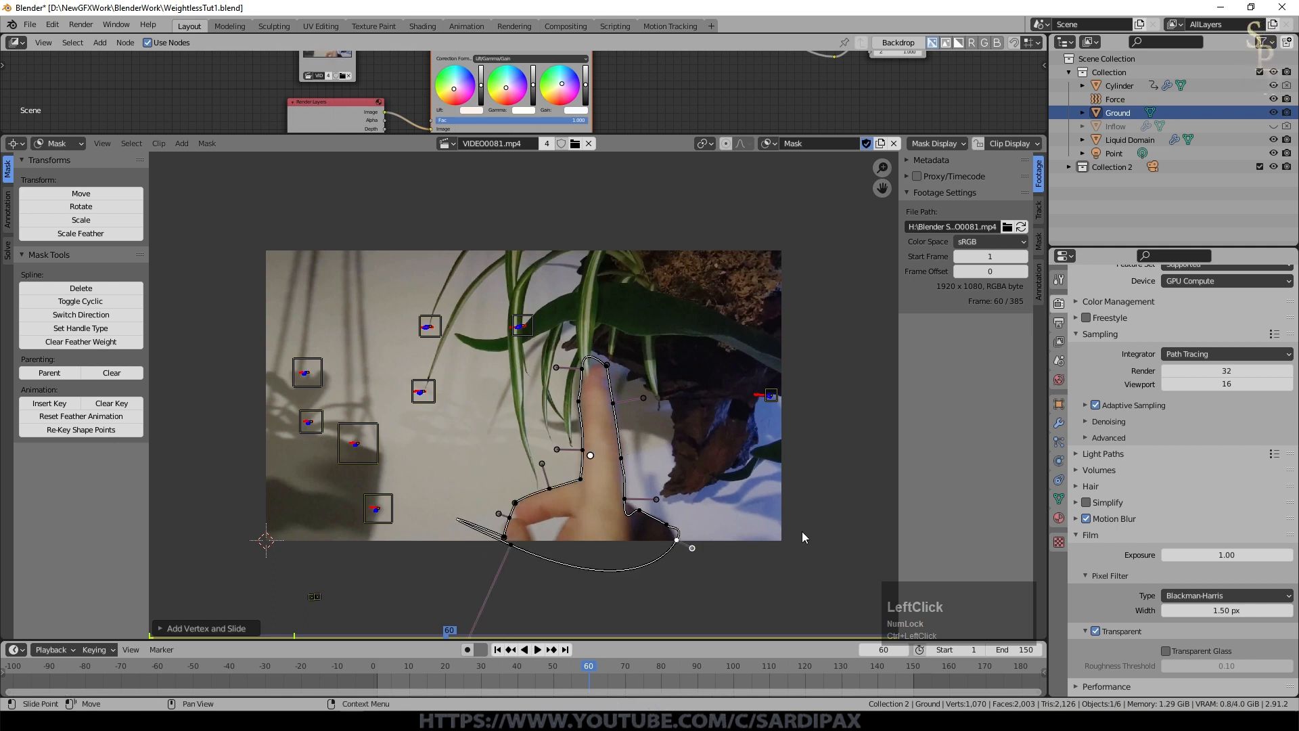
- Adjust the spline handles at the hand's lower-left corner and the index finger's right base so the curve follows the hand
scroll(797, 529, "down", 4)
left_click(499, 501)
scroll(517, 513, "up", 6)
scroll(517, 513, "down", 2)
middle_click_drag(517, 513, 557, 416)
key("g")
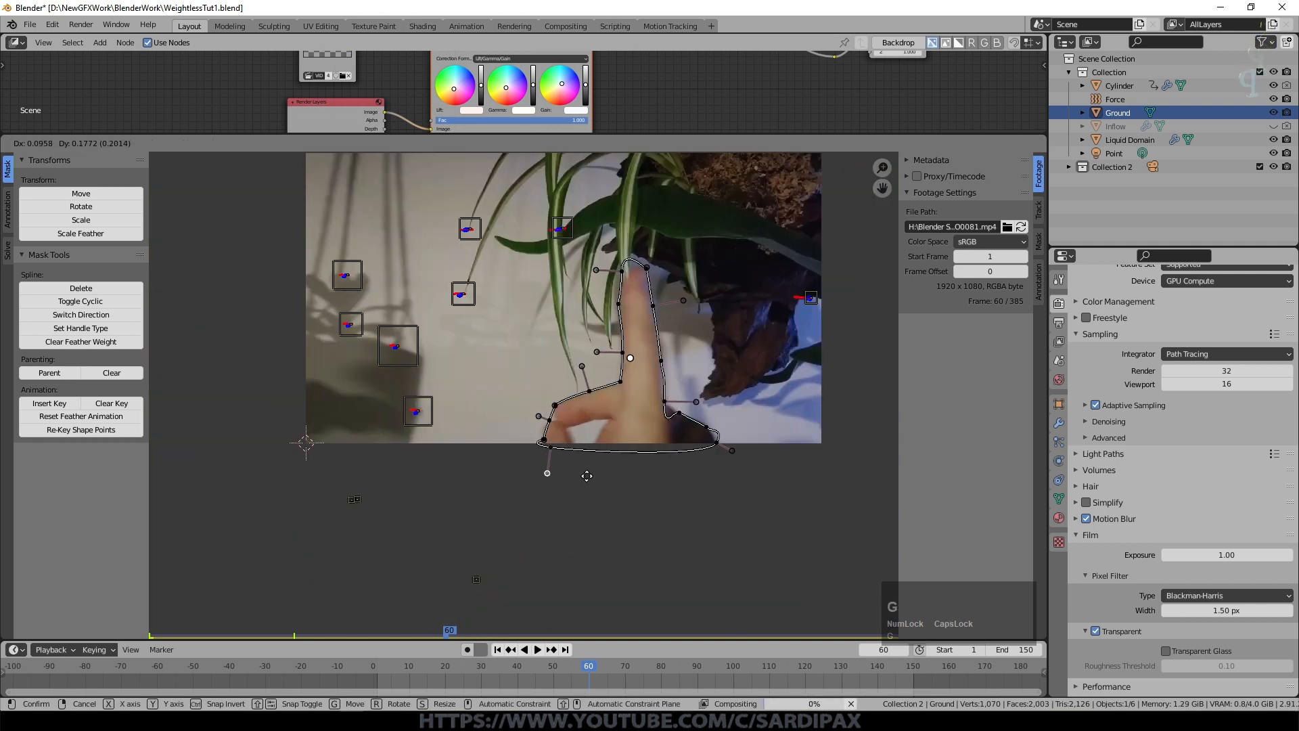
left_click(587, 468)
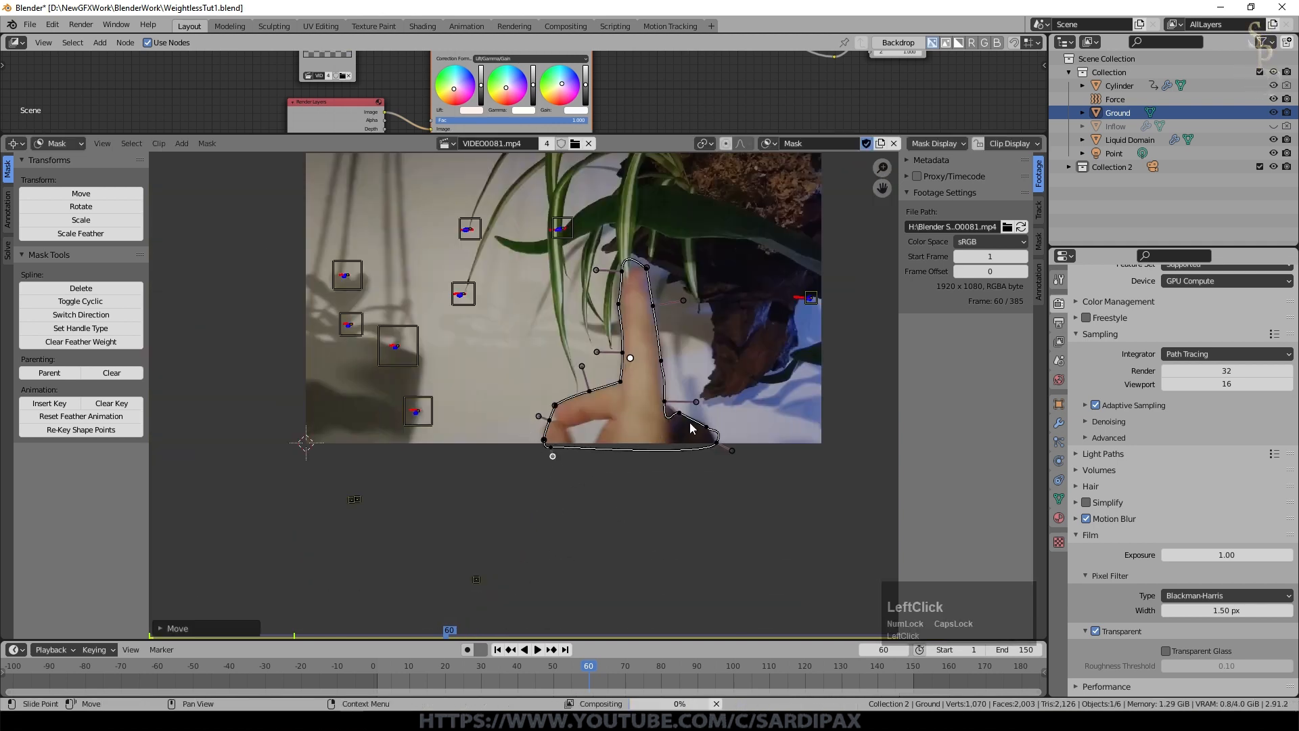
key("g")
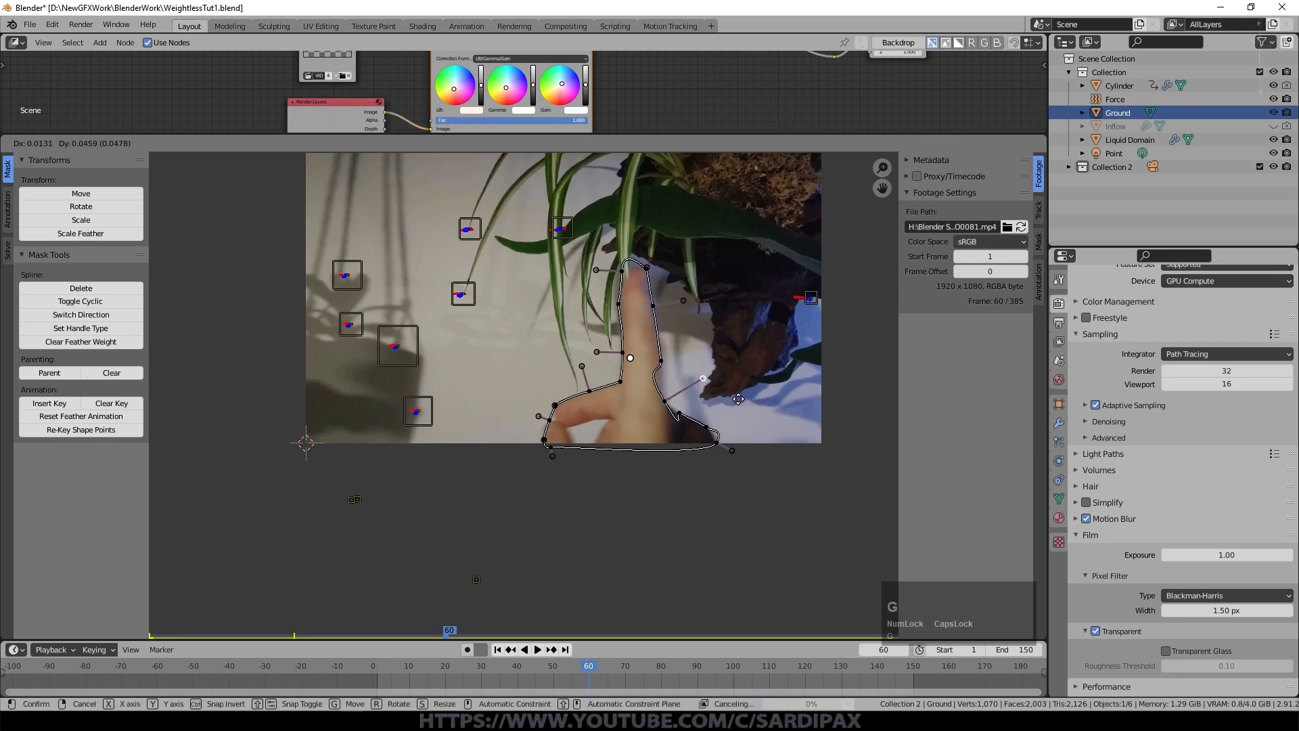
left_click(716, 404)
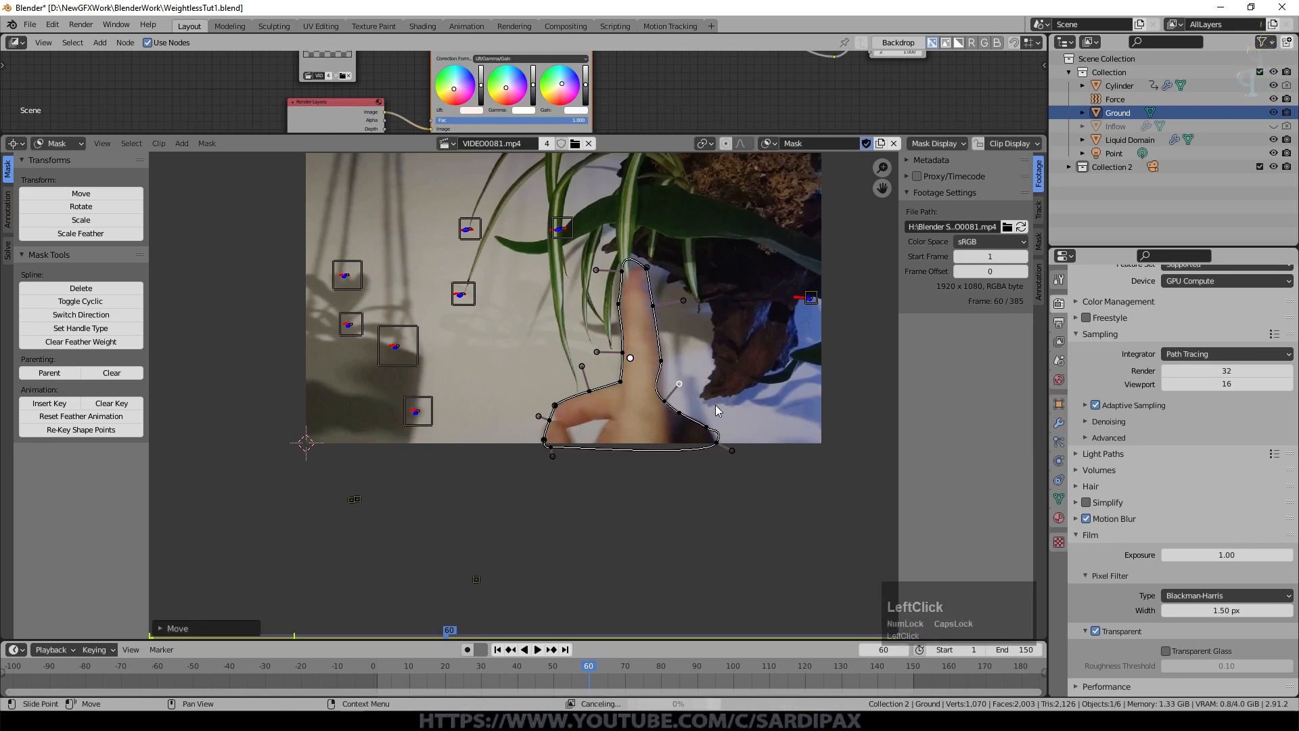
middle_click_drag(719, 356, 710, 383, "shift")
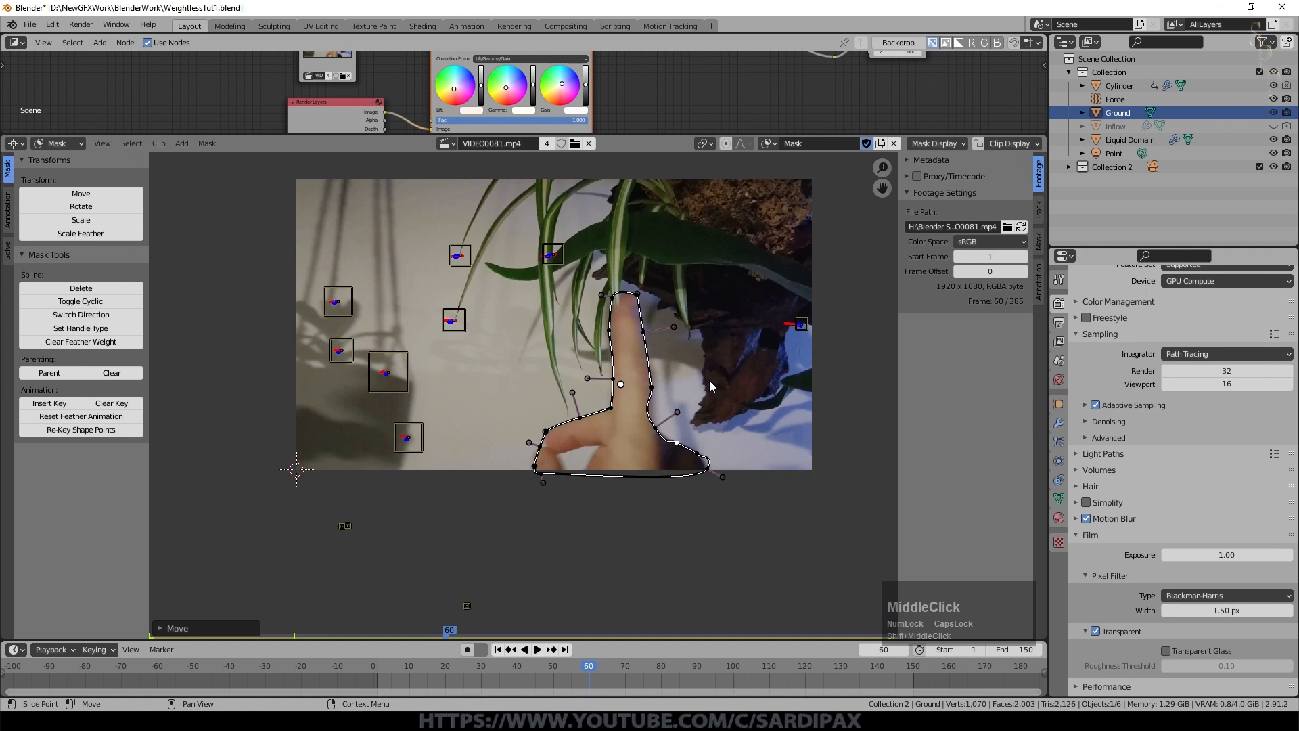
- Select all mask points at frame 60 and turn on automatic keyframing
key("a")
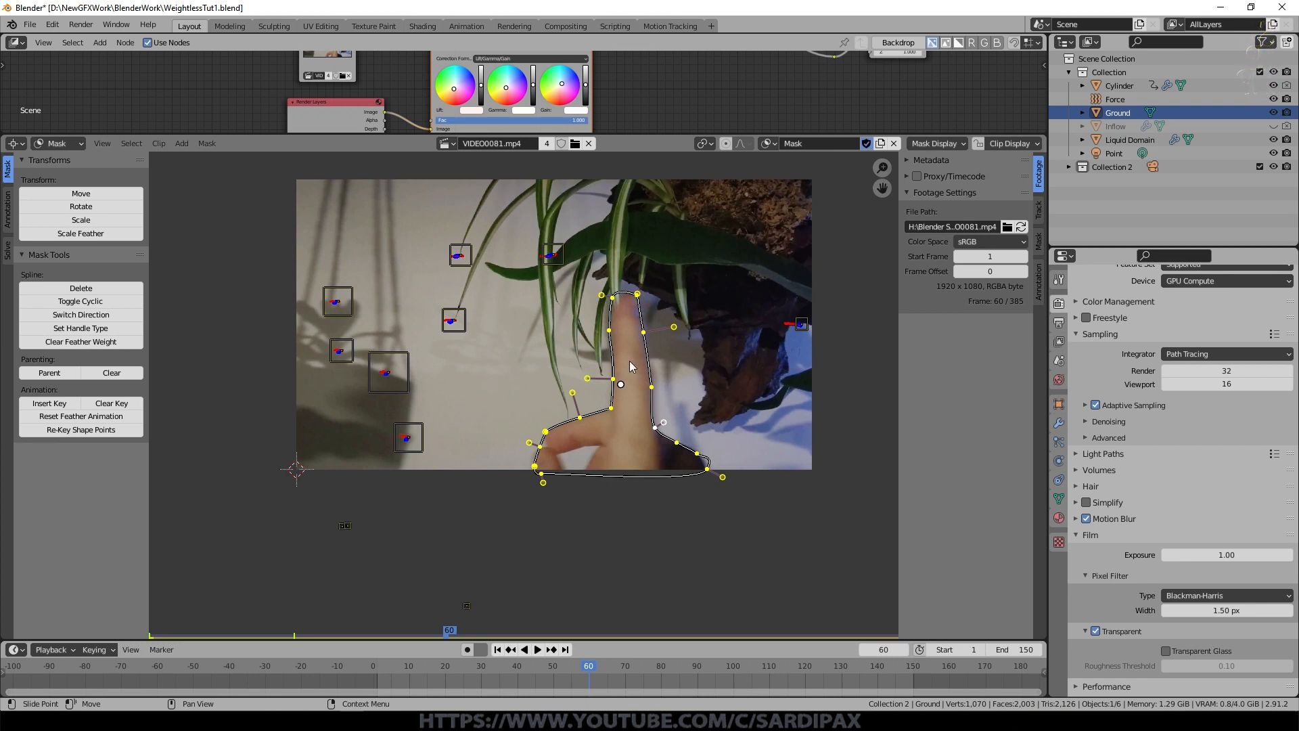
key("ctrl+shift+z")
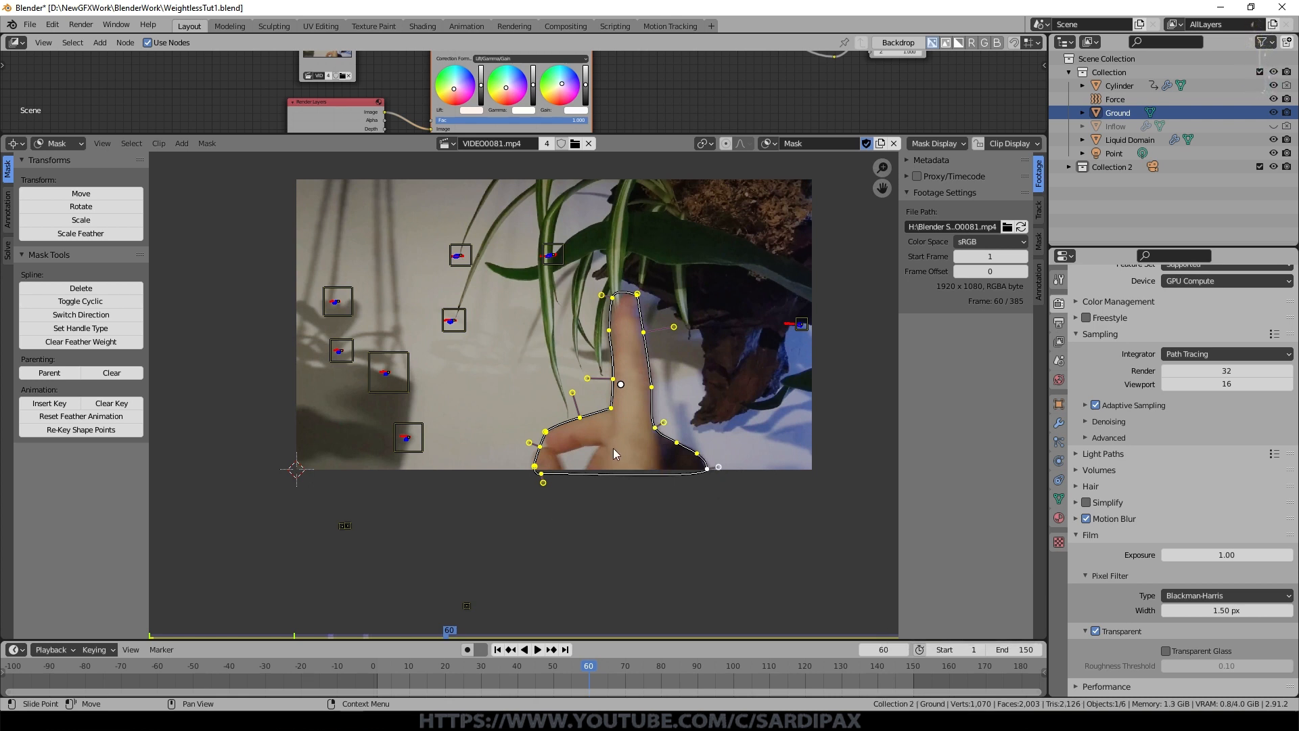
left_click(468, 651)
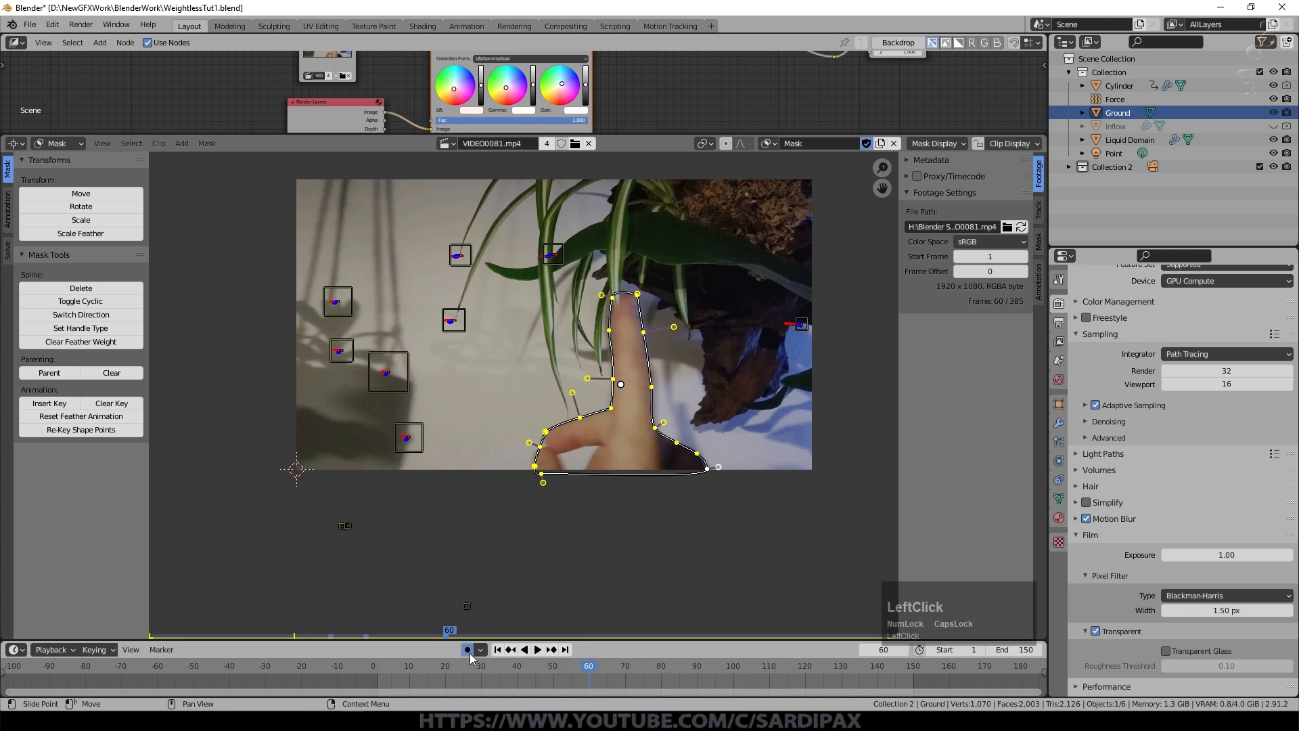
- Go to frame 51, then move and slightly rotate the whole mask to line up with the hand
left_click(557, 670)
key("g")
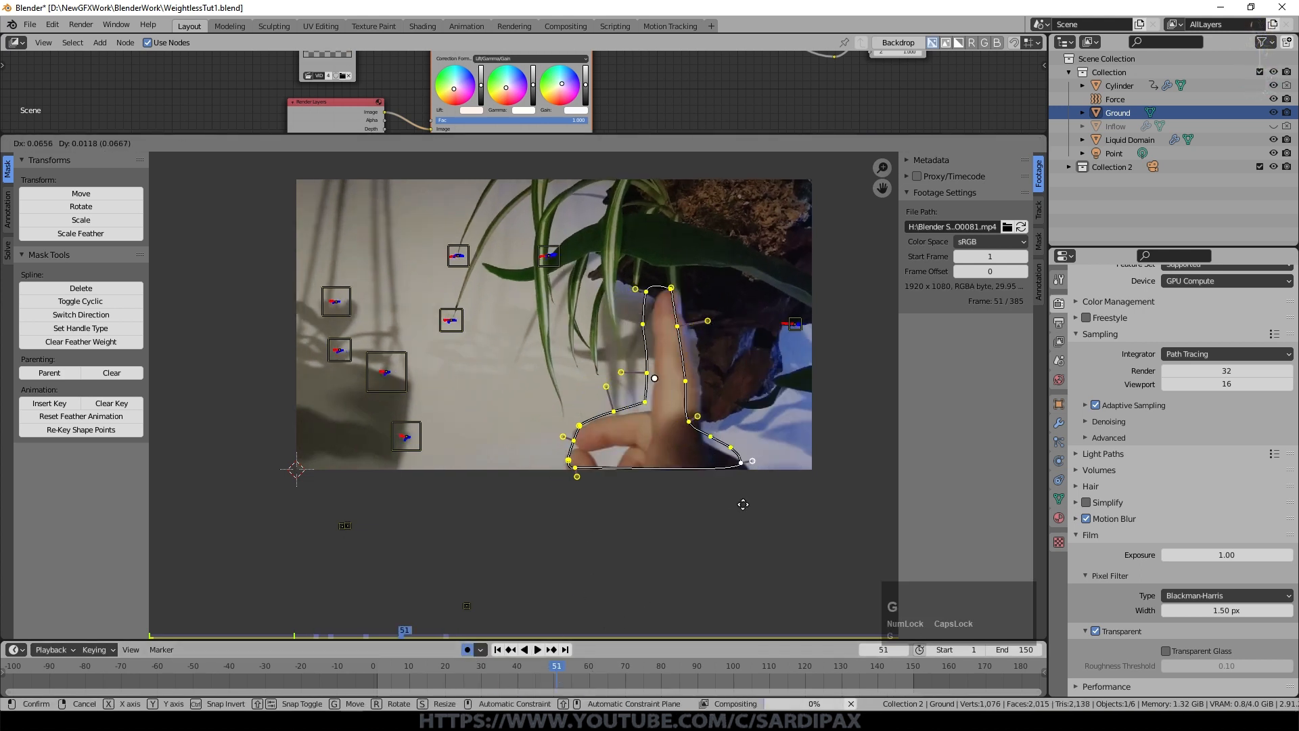
left_click(757, 500)
key("r")
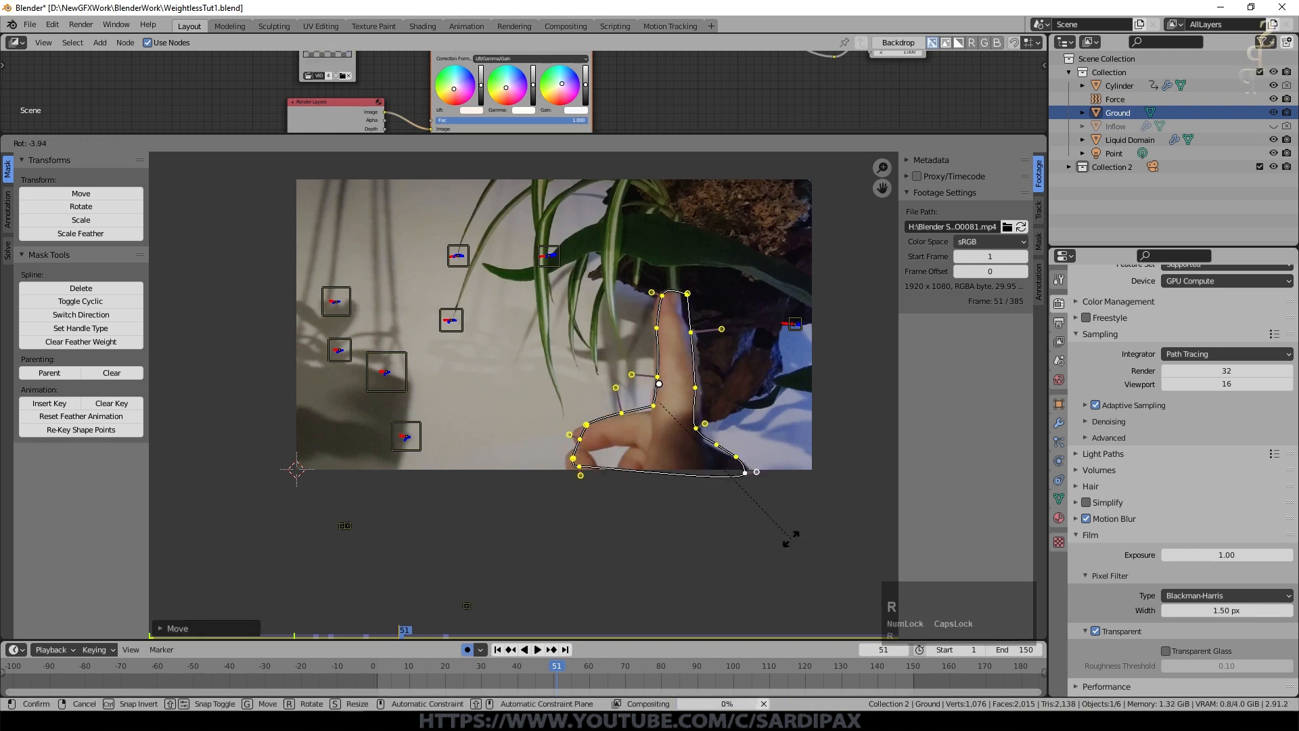
left_click(773, 527)
- Refine the frame 51 mask by moving points at the curled finger, the index finger's right side and the lower-right corner
left_click(596, 444)
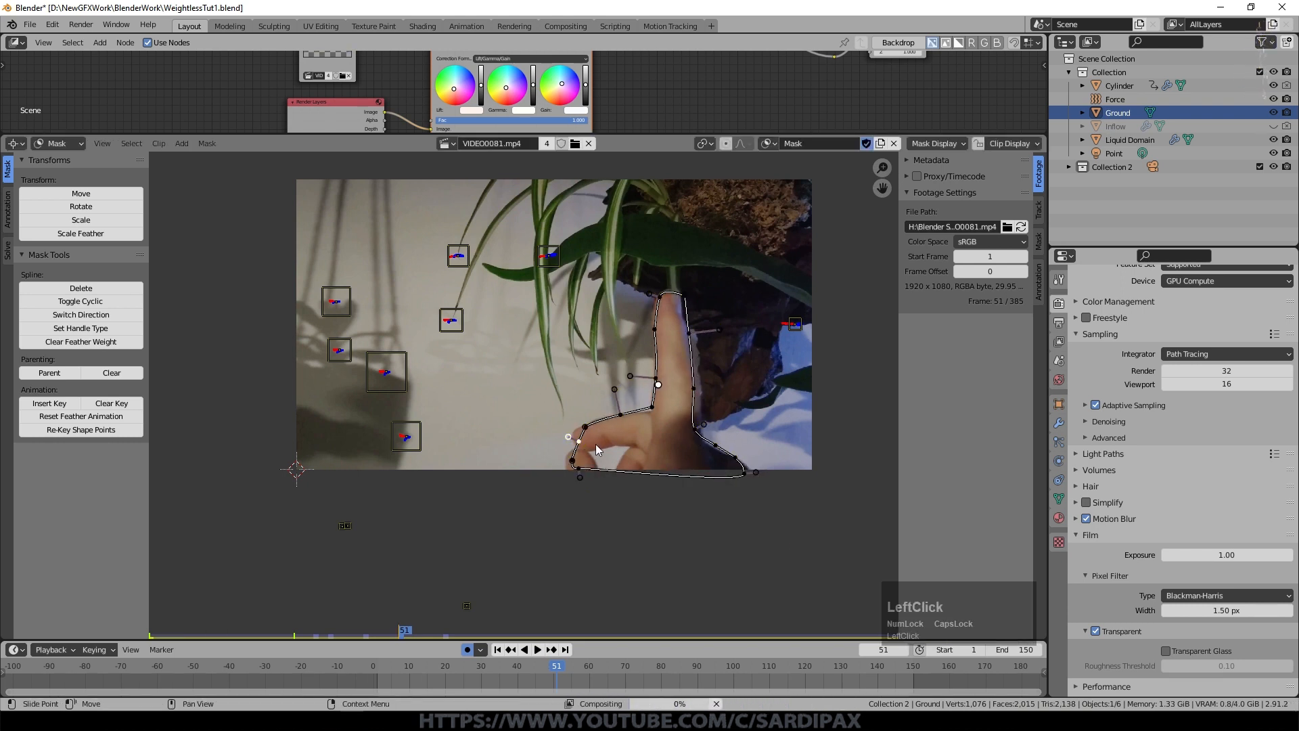
left_click_drag(596, 444, 587, 438)
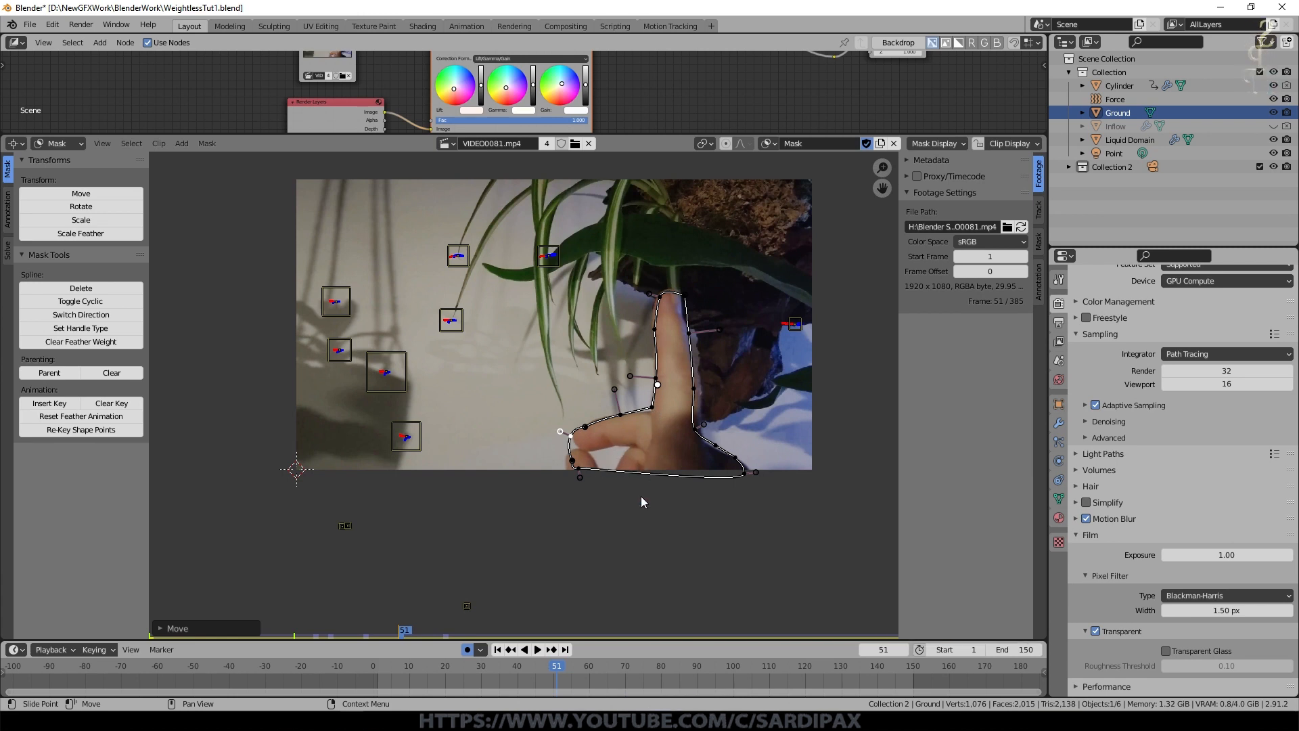
left_click(694, 389)
key("g")
left_click(725, 365)
left_click(746, 474)
left_click_drag(746, 474, 742, 471)
- Select all mask points, go to frame 32, and move the mask onto the raised finger near the footage's right edge
key("a")
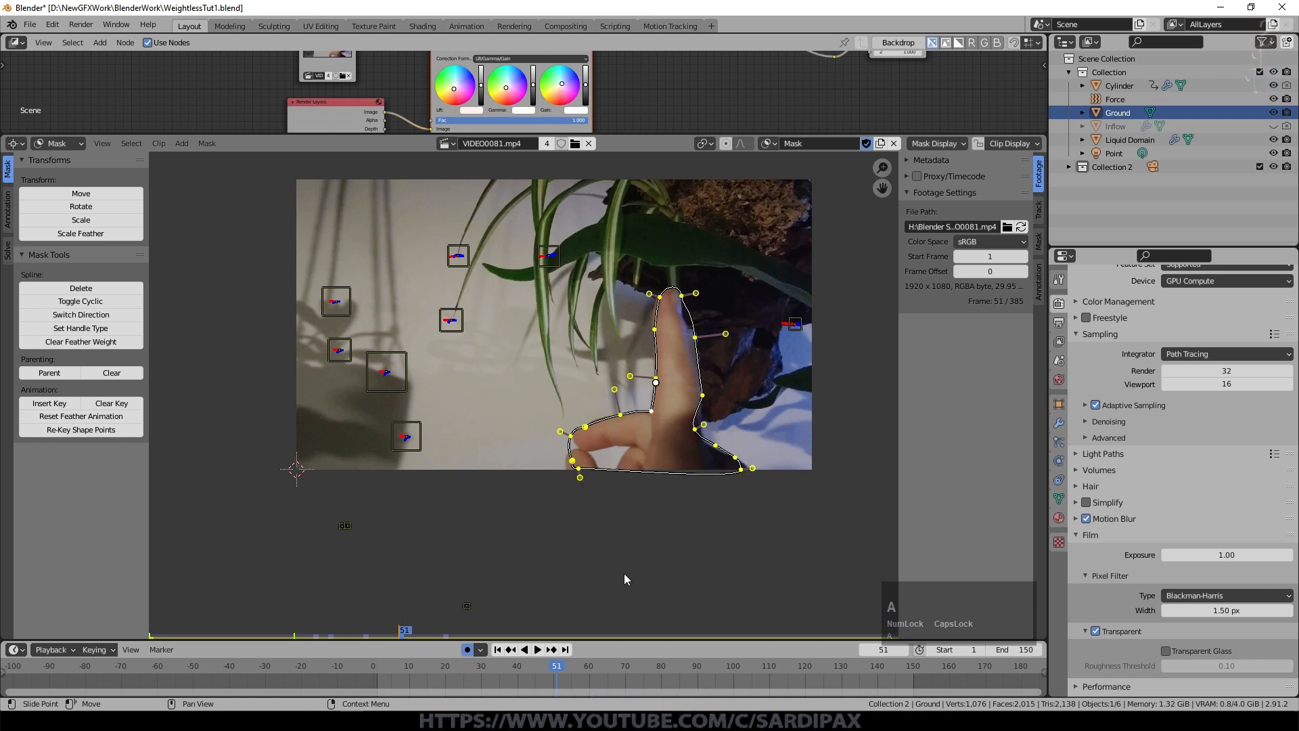
left_click_drag(553, 668, 488, 671)
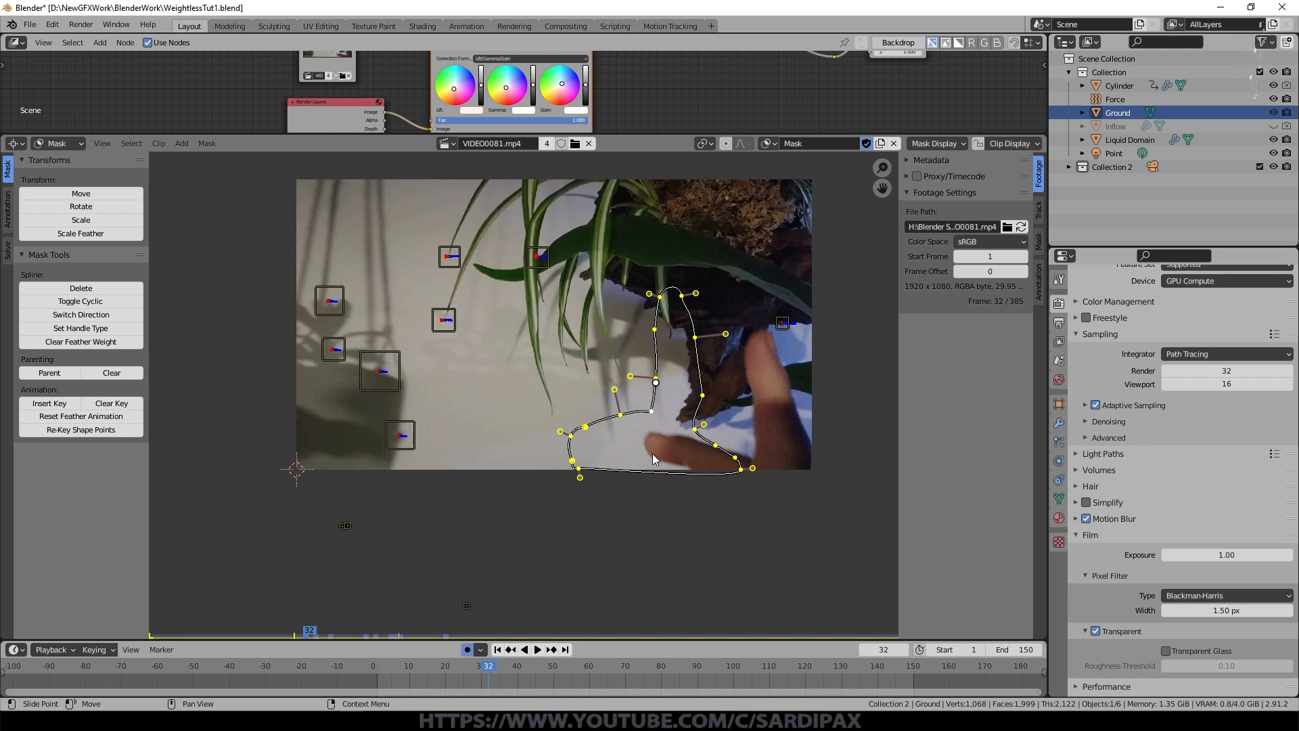
key("g")
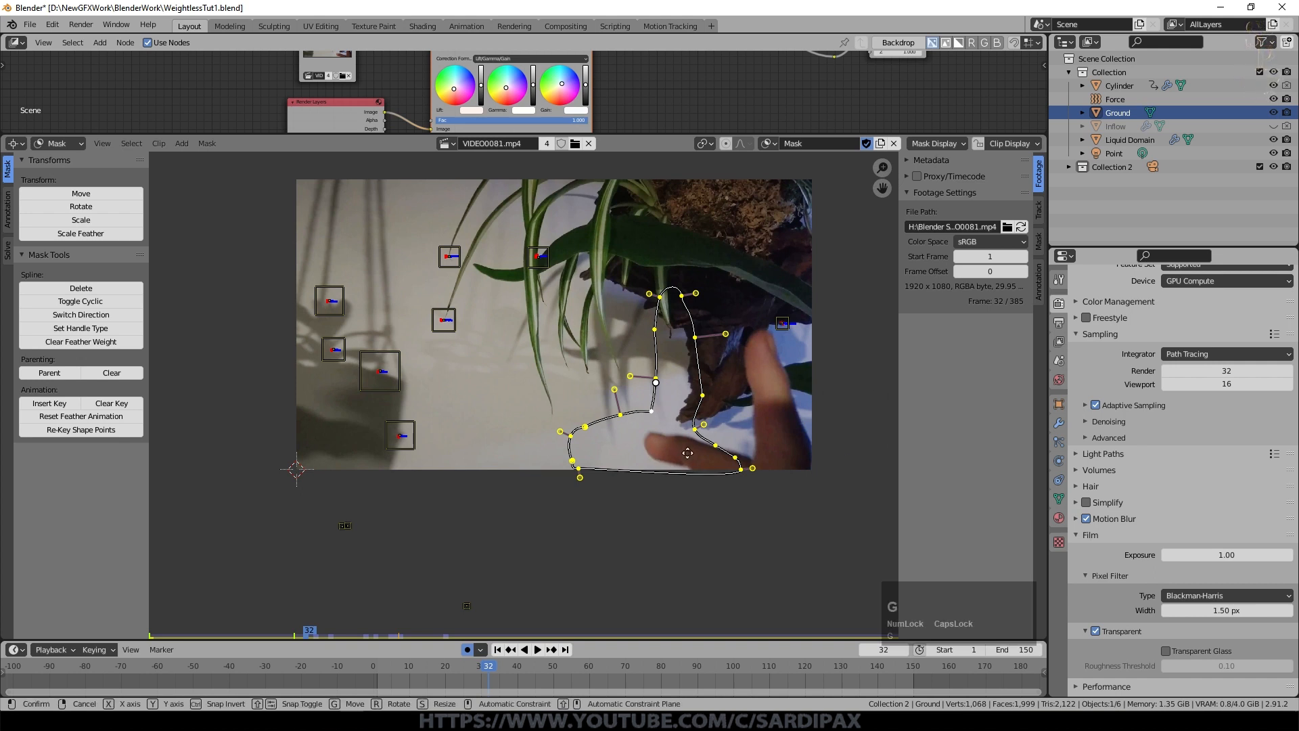
left_click(769, 488)
- Reshape the frame 32 mask point by point around the outstretched finger, the crook between the fingers and the hand's right edge
left_click_drag(706, 455, 697, 420)
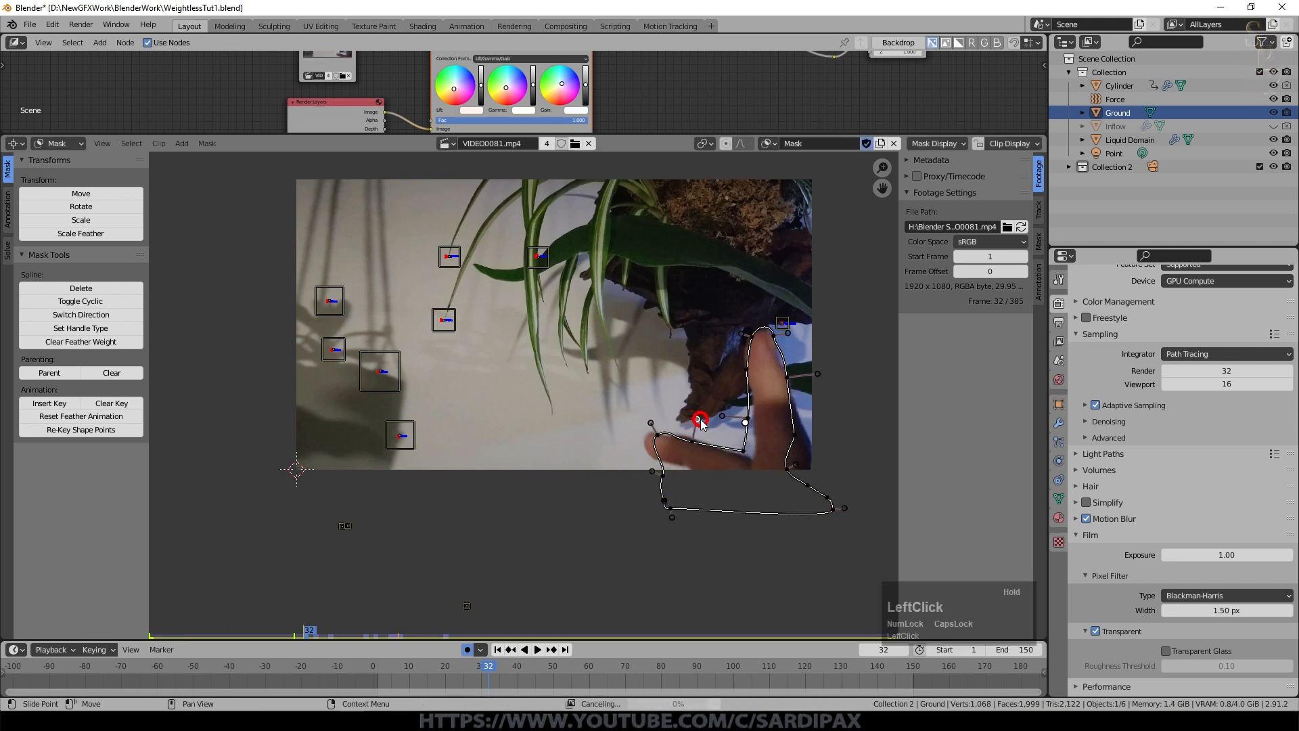
left_click_drag(653, 466, 641, 445)
left_click_drag(664, 501, 680, 470)
left_click_drag(743, 450, 817, 466)
left_click(794, 434)
left_click(685, 467)
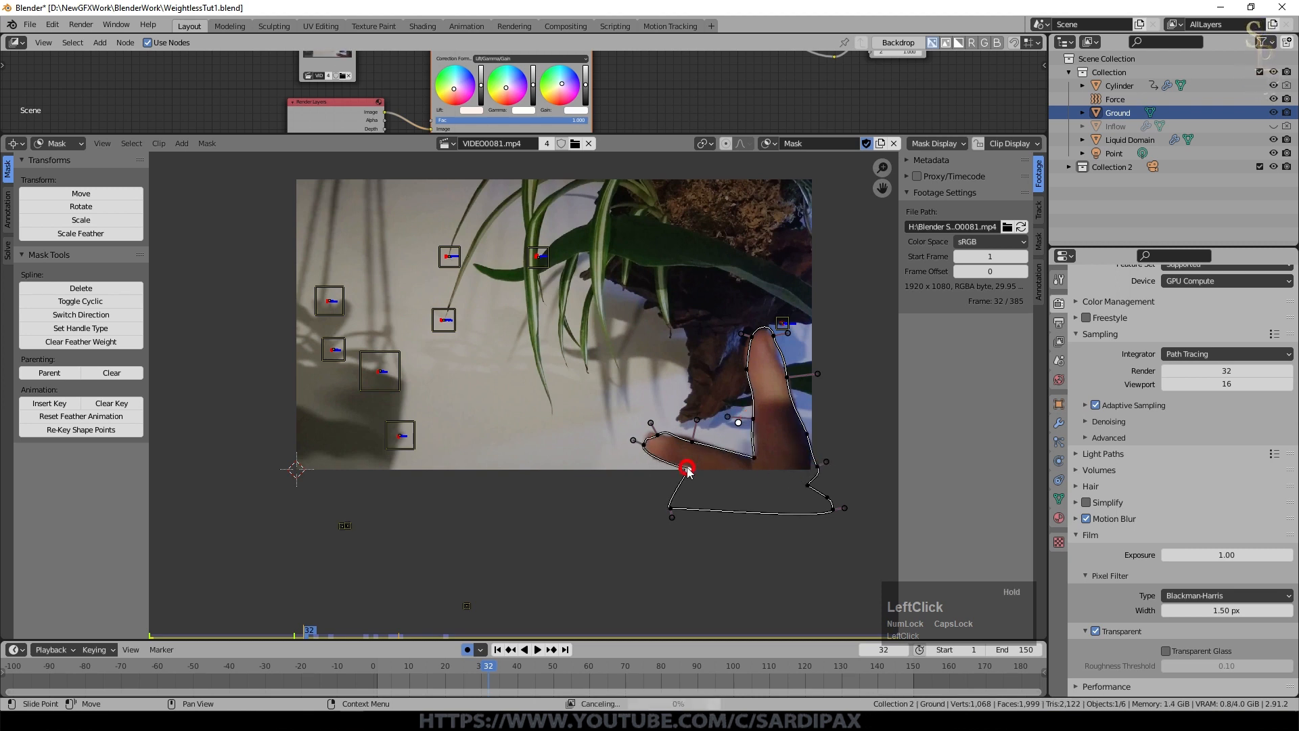
- At frame 18, move the whole mask below the footage by about 0.109 in X and -0.270 in Y
left_click(437, 674)
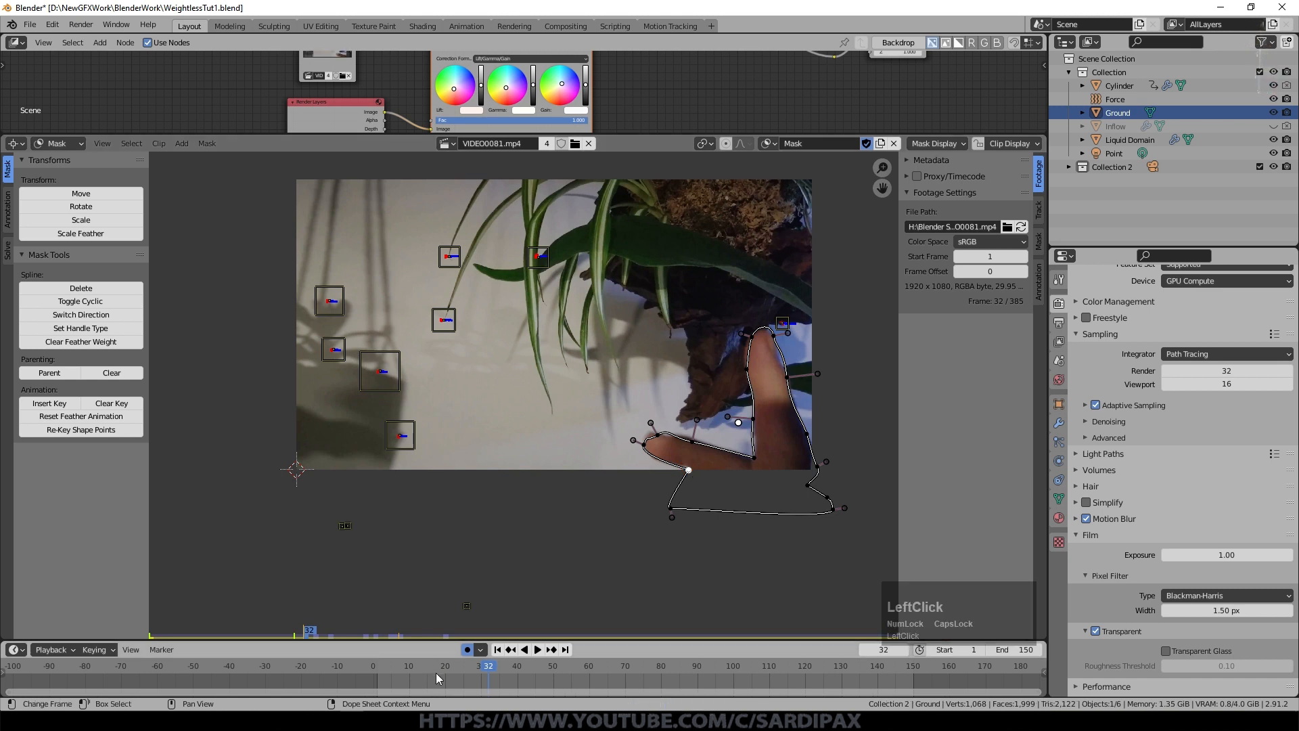
key("a")
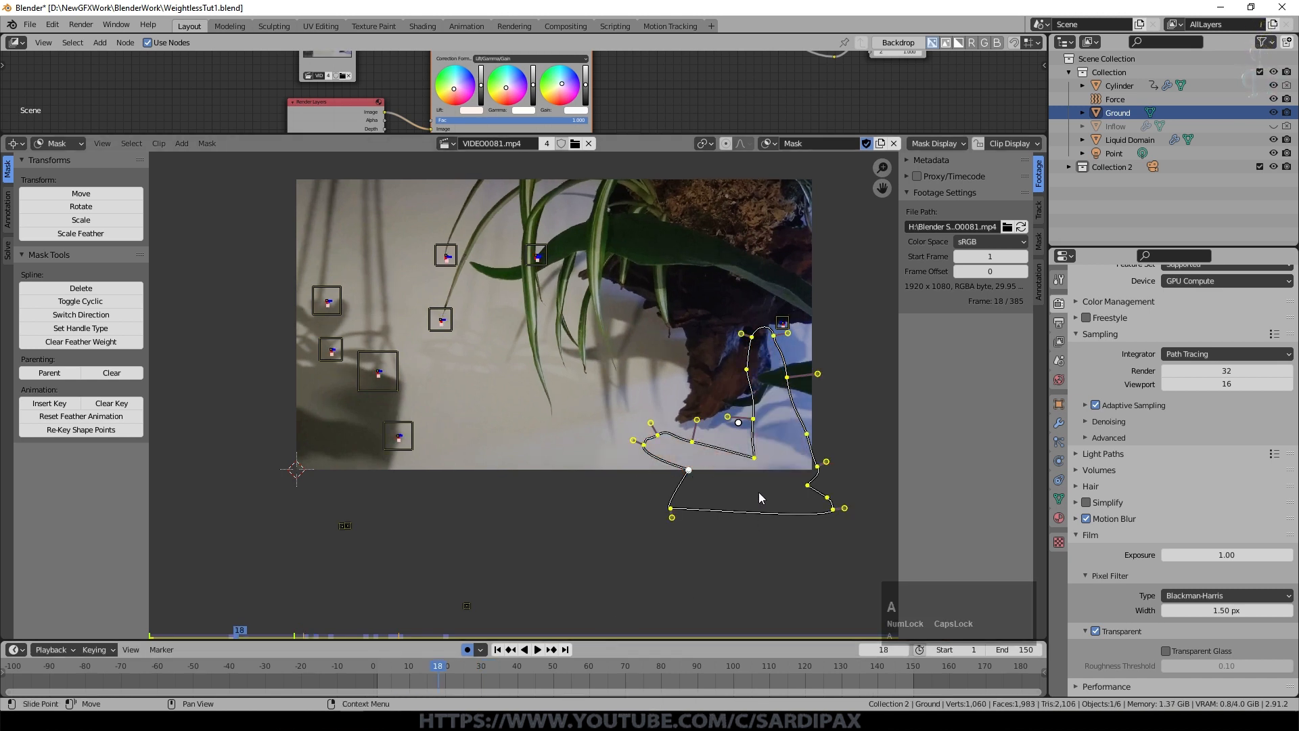
key("g")
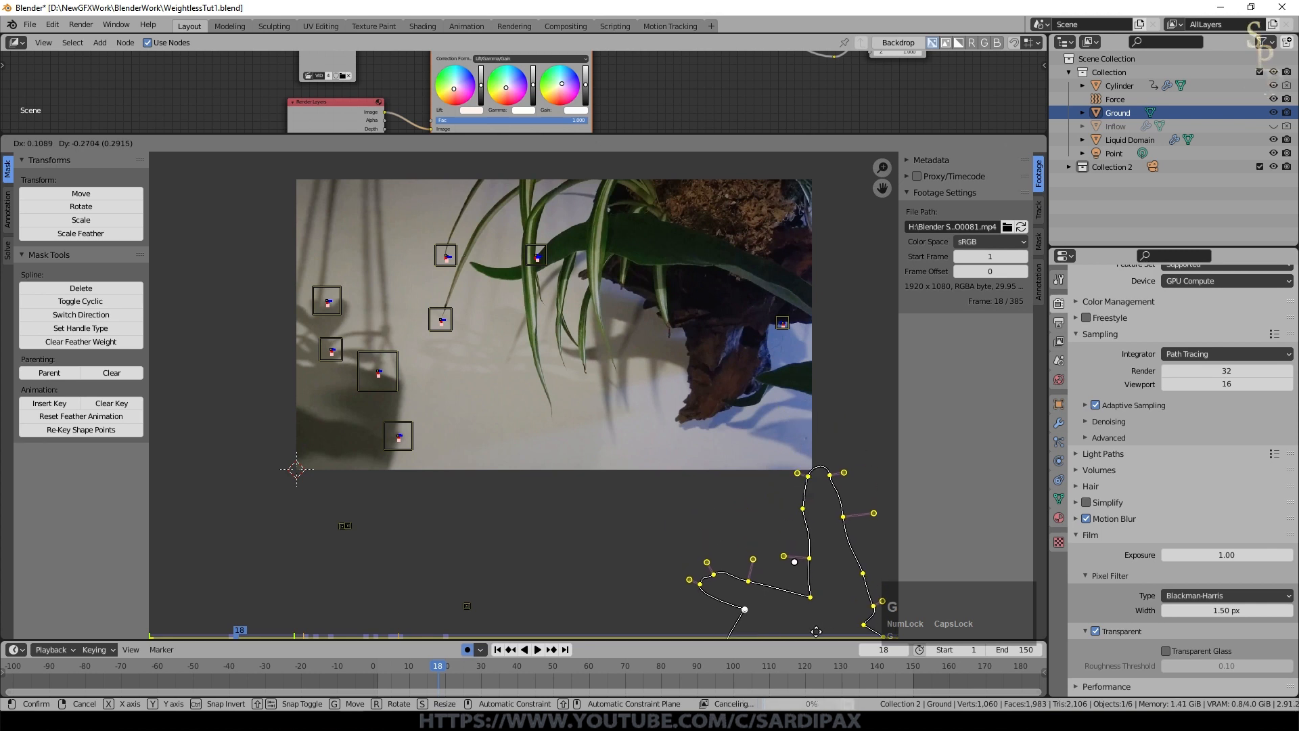
left_click(816, 632)
- At frame 62, move the whole mask about -0.131 in X and -0.029 in Y and rotate it to match the hand
left_click(586, 664)
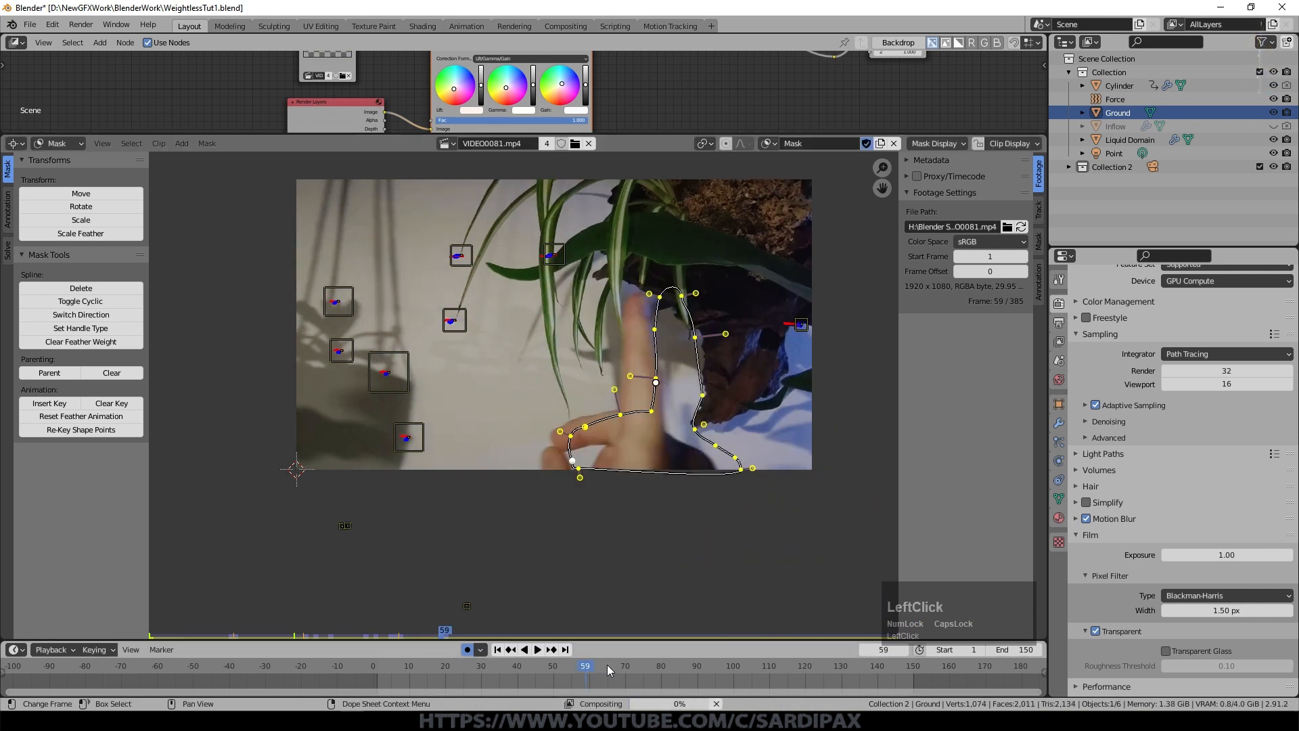
left_click(596, 665)
key("g")
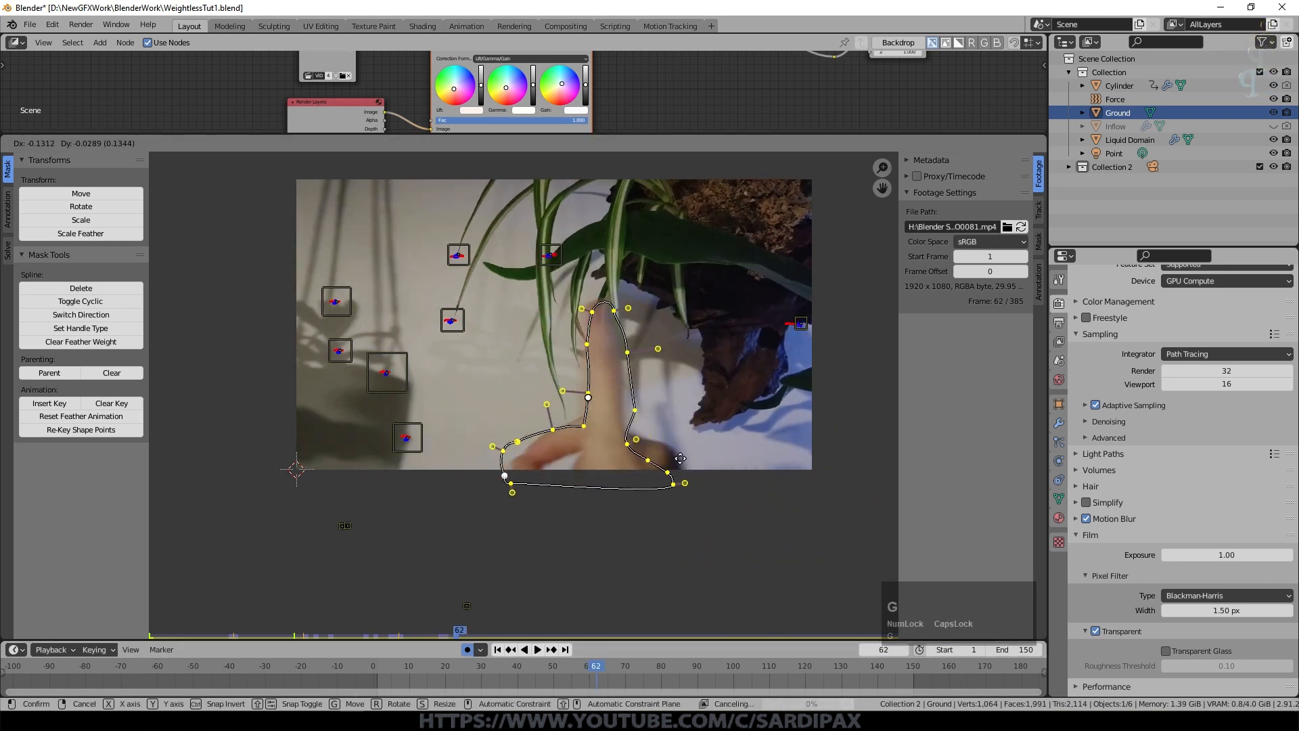
left_click(681, 459)
key("r")
left_click(683, 447)
- Fit individual mask points to the hand at frame 62, adjusting the index finger's right side, fingertip, wrist and lower-left corner
left_click_drag(638, 401, 627, 397)
left_click_drag(660, 448, 662, 444)
left_click_drag(607, 306, 611, 310)
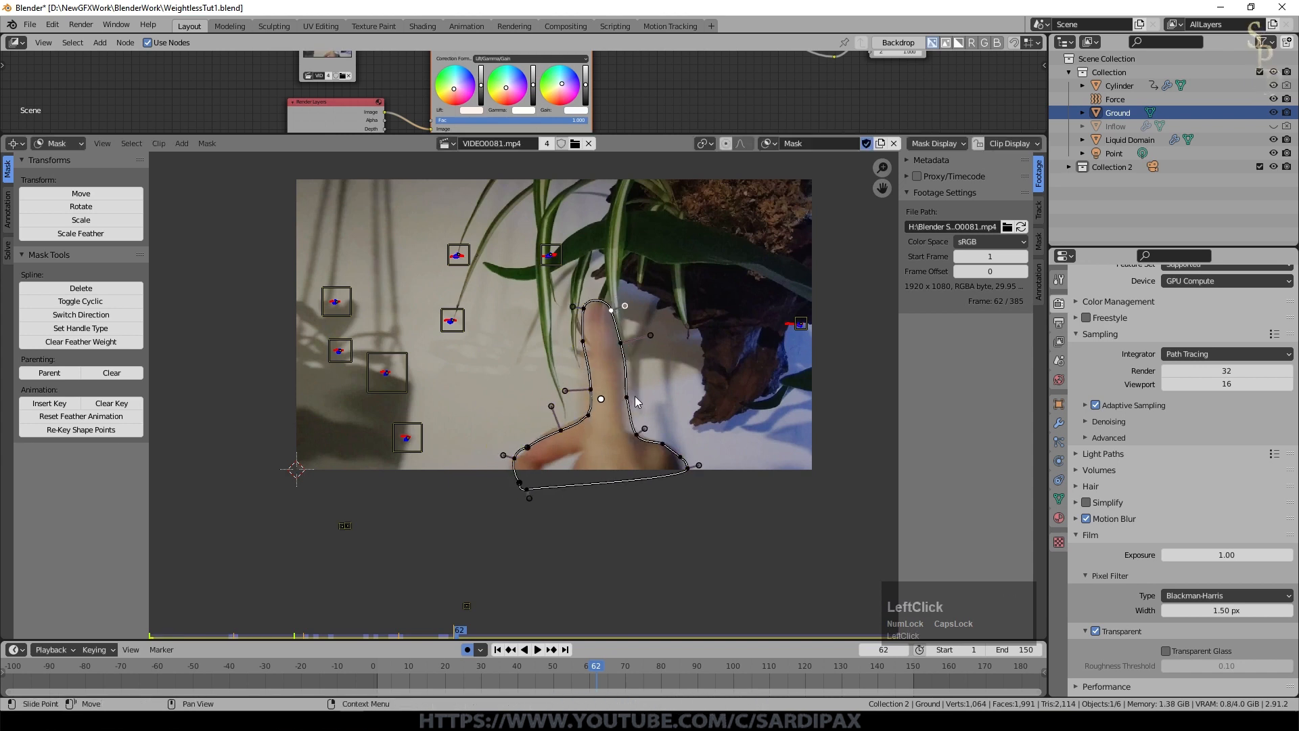
left_click_drag(627, 398, 560, 430)
left_click_drag(526, 490, 540, 487)
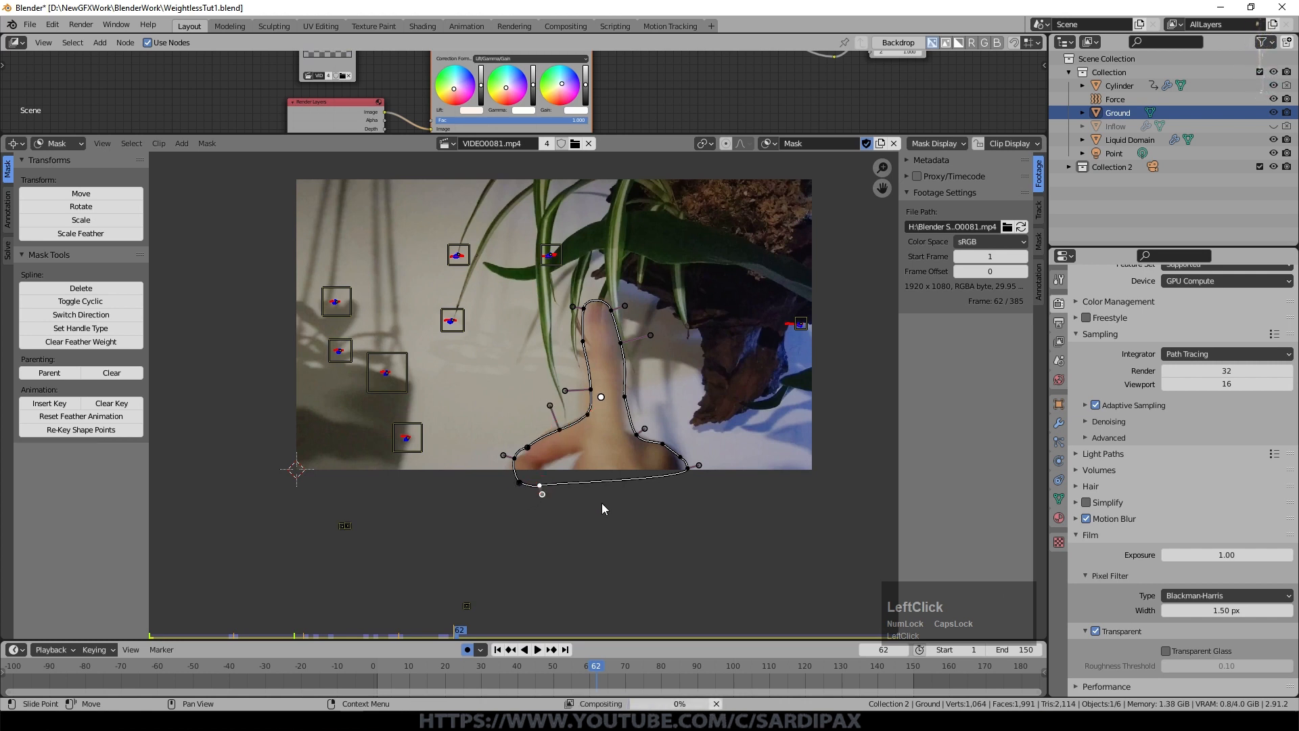
- At frame 65, rotate and move the whole mask onto the hand, then fit the points beside the base of the index finger
left_click(607, 666)
key("a")
key("r")
left_click(635, 425)
key("g")
left_click(593, 454)
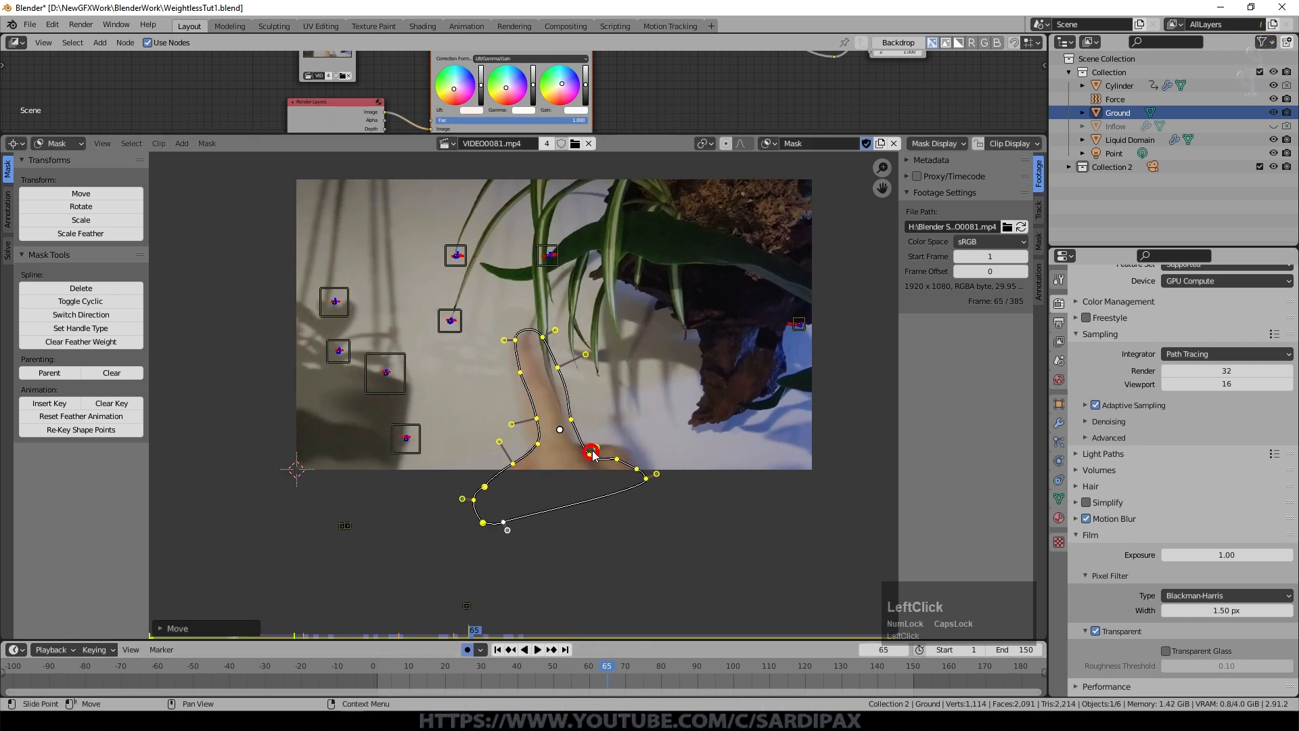
left_click(576, 445)
left_click_drag(619, 458, 618, 446)
- Rotate and move the whole mask down off the footage at frame 74, and match it to the finger's angle at frame 68
left_click(655, 667)
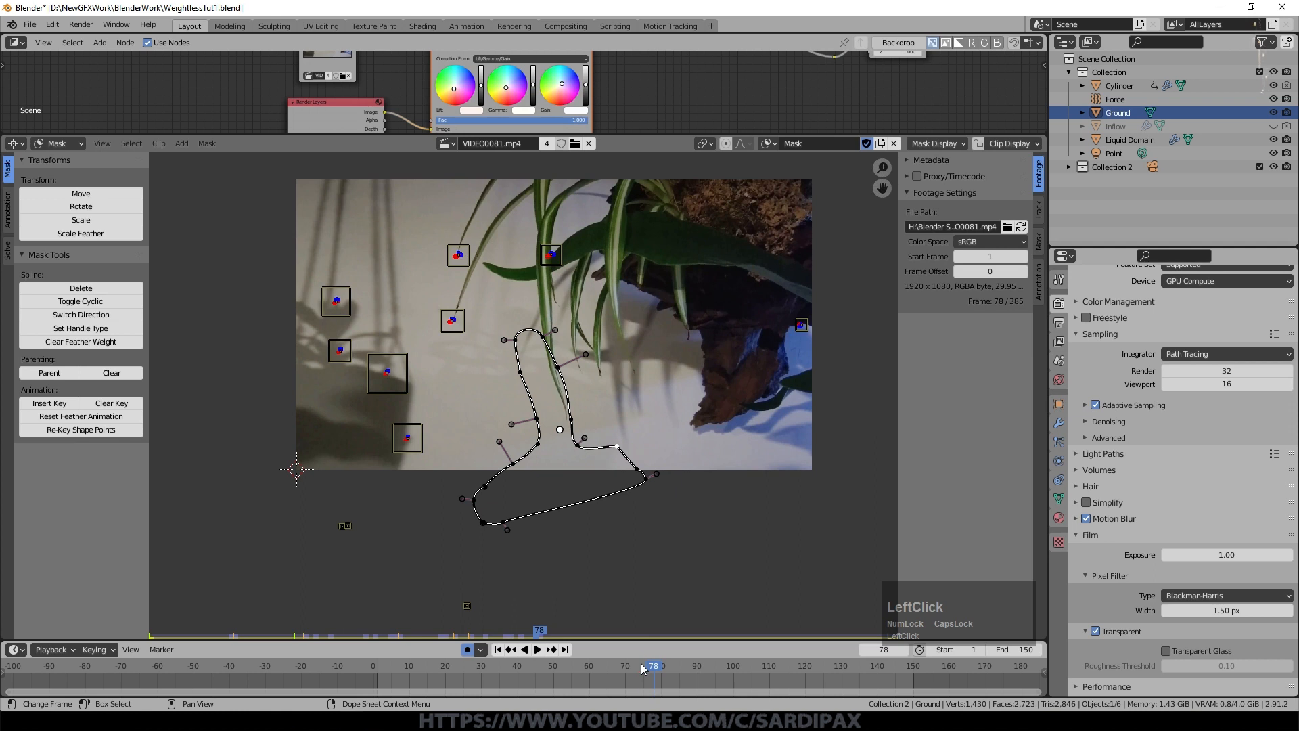
left_click_drag(643, 669, 638, 668)
key("r")
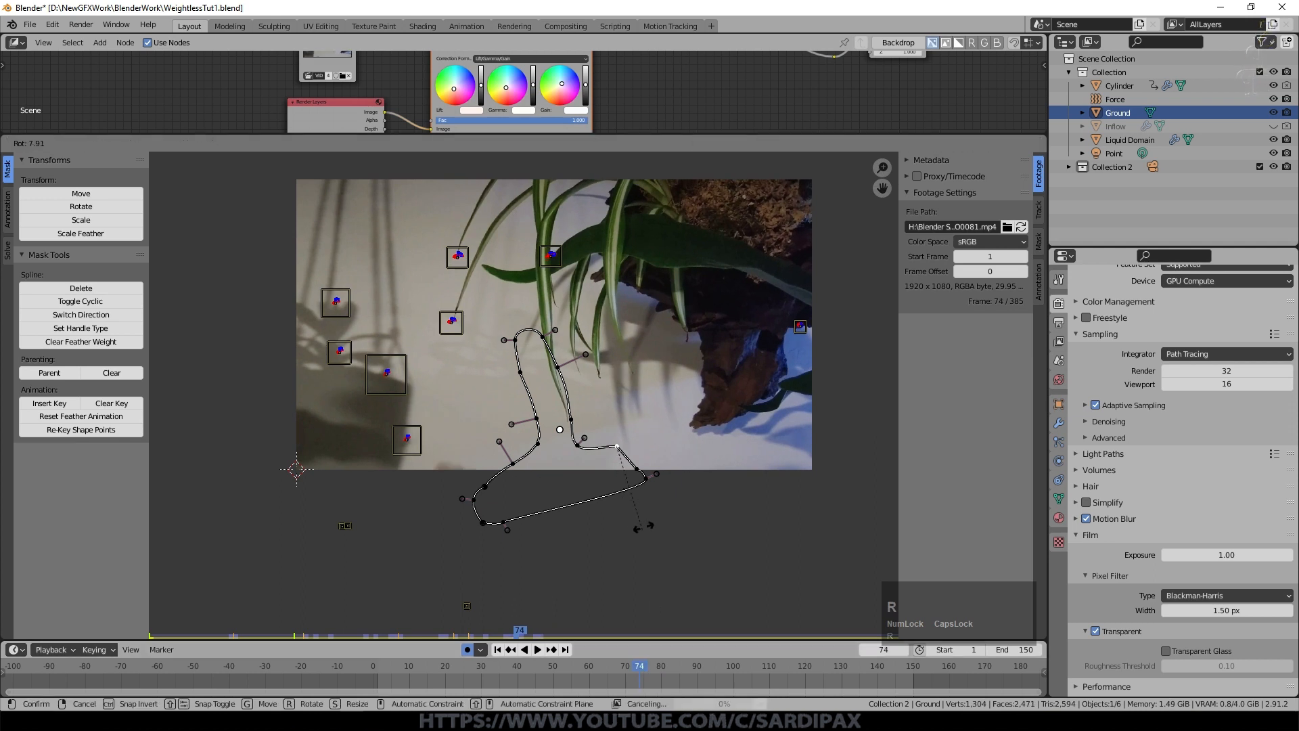
left_click(660, 530)
key("a")
key("g")
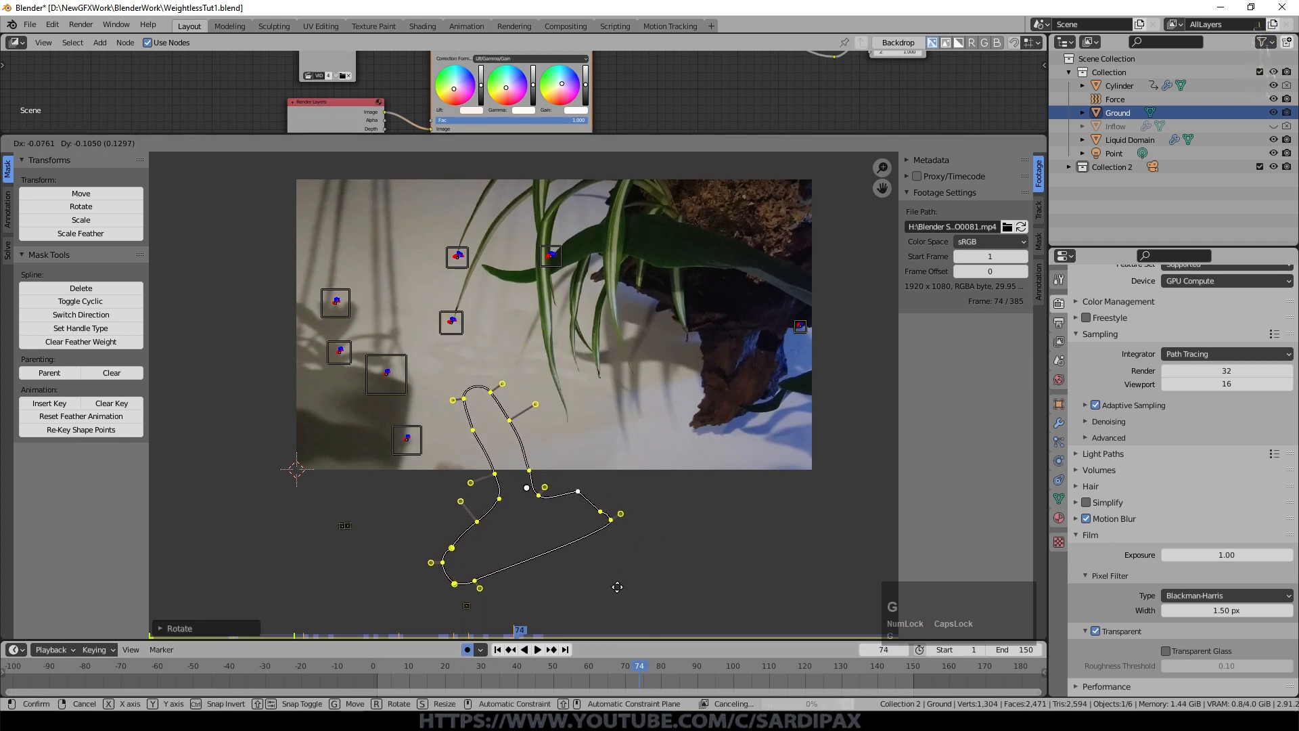
left_click(586, 165)
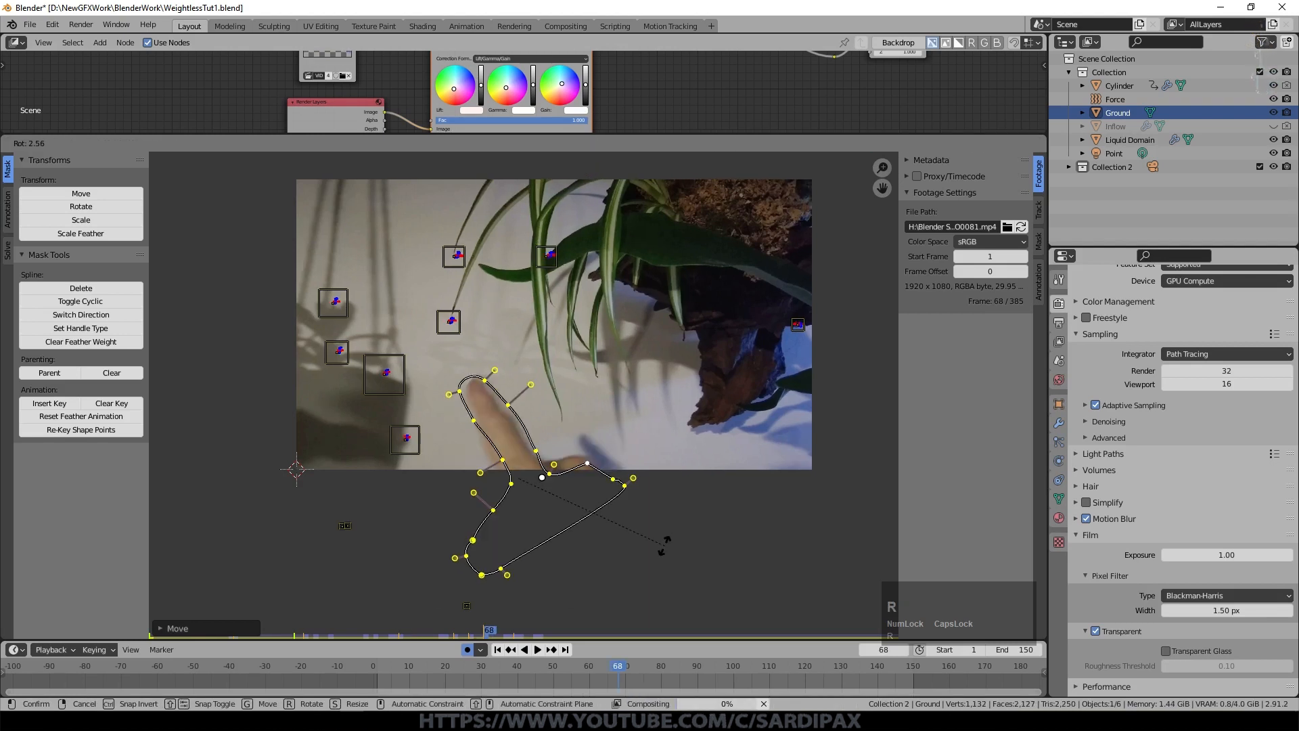
left_click(666, 538)
- At frame 47, move the whole mask about -0.005 in X and 0.024 in Y to follow the hand
left_click_drag(617, 671, 544, 672)
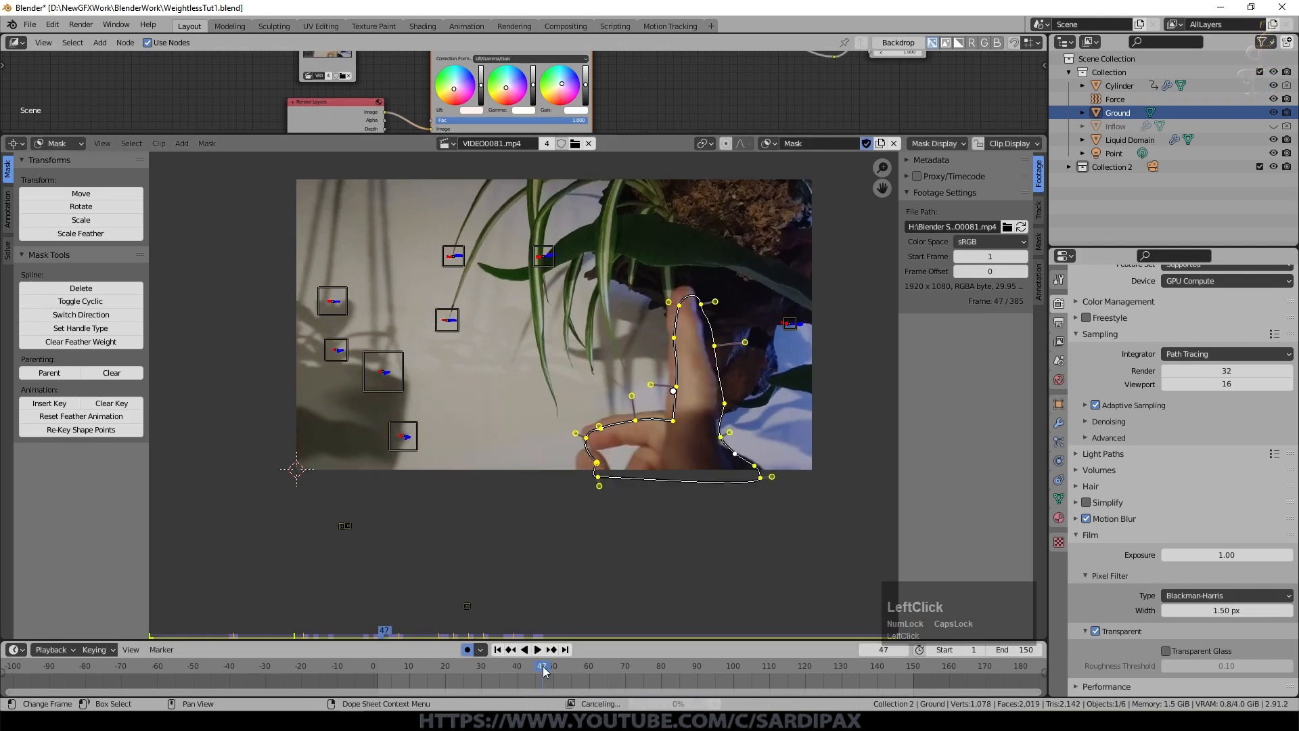
key("g")
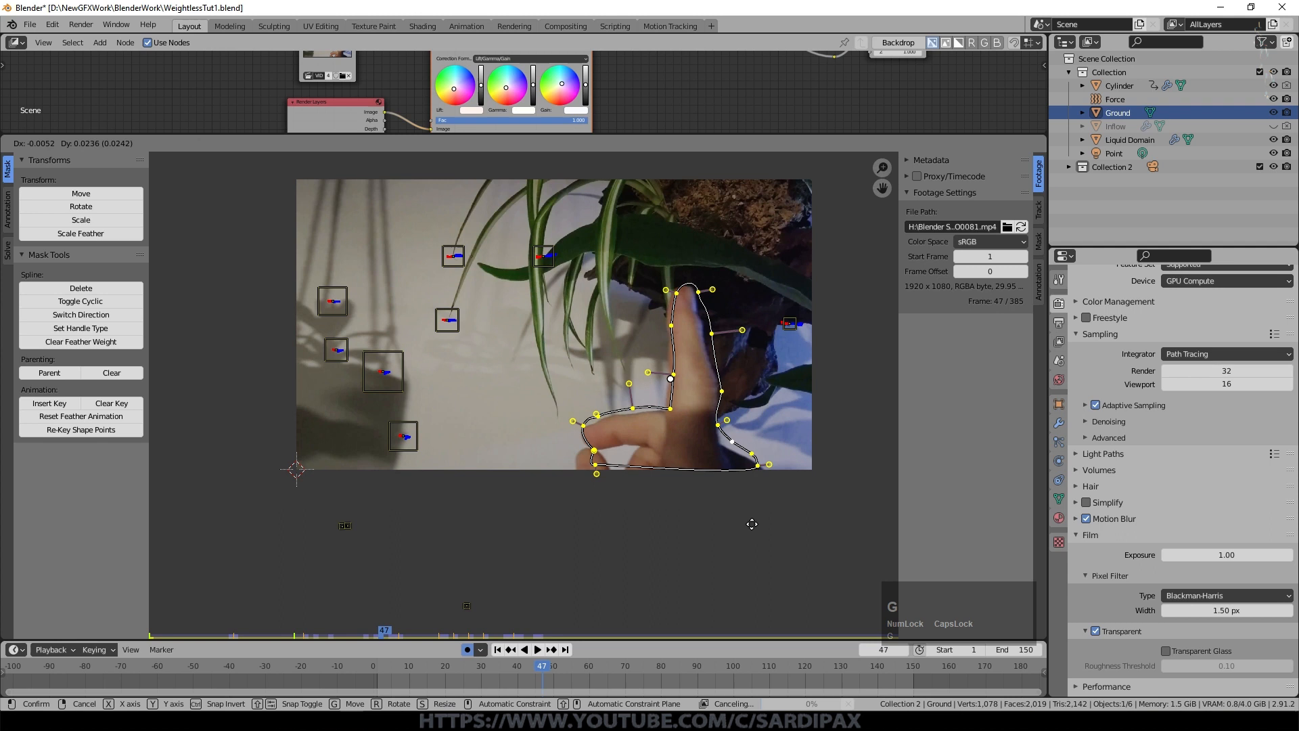
left_click(752, 524)
- Turn off automatic keyframing and play the mask animation from frame 15 to check it against the hand
left_click(489, 672)
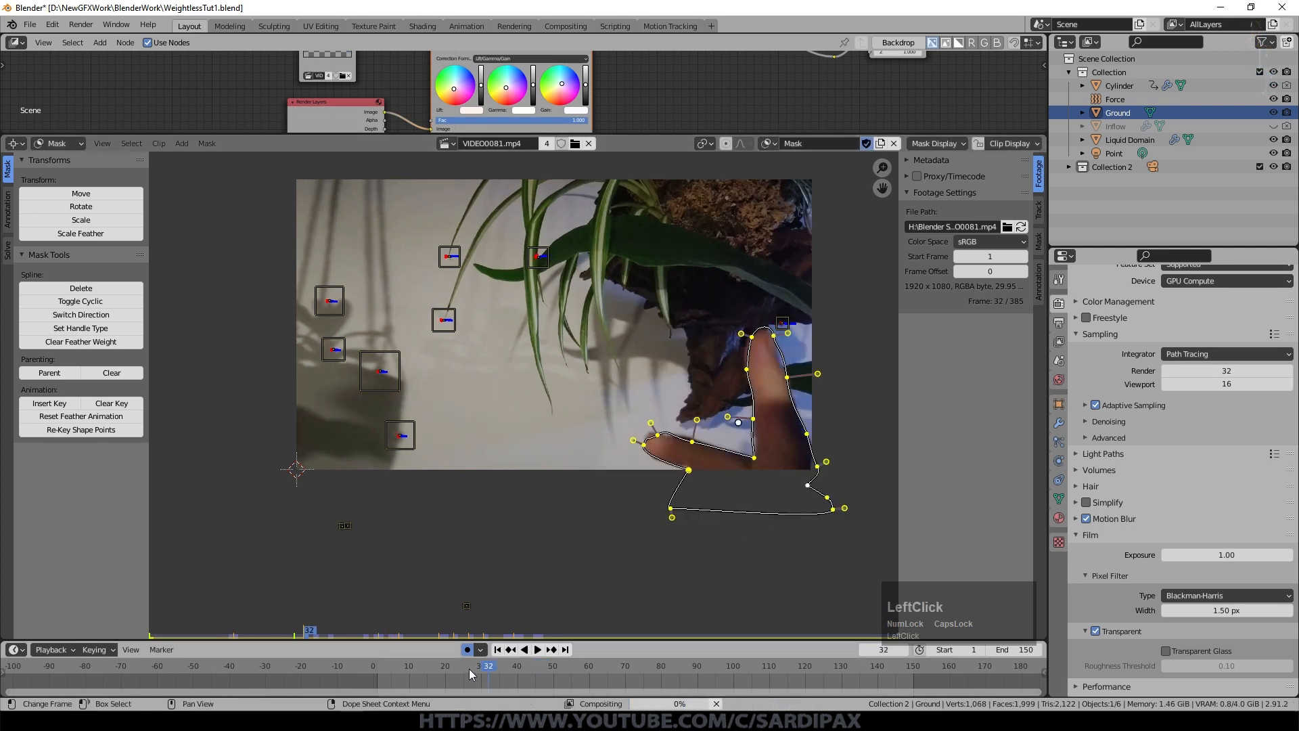
left_click(469, 669)
left_click(460, 670)
left_click(467, 650)
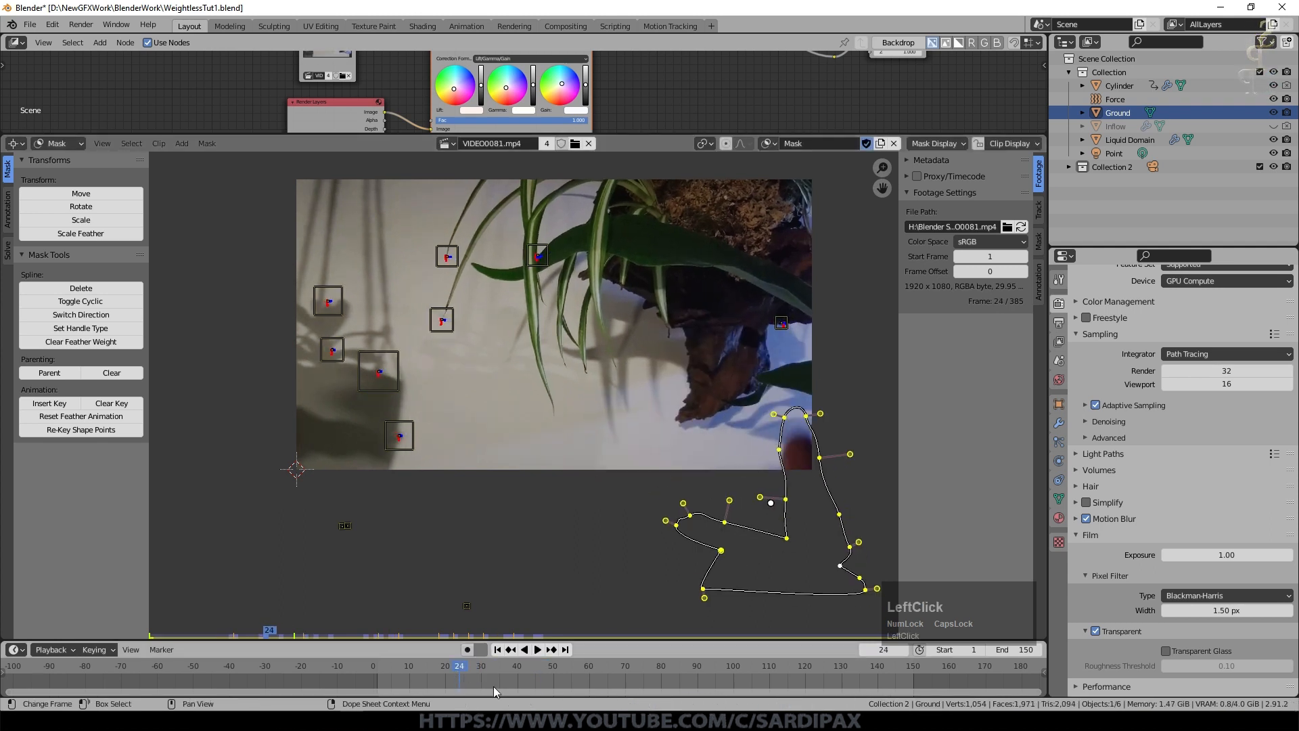
left_click(426, 669)
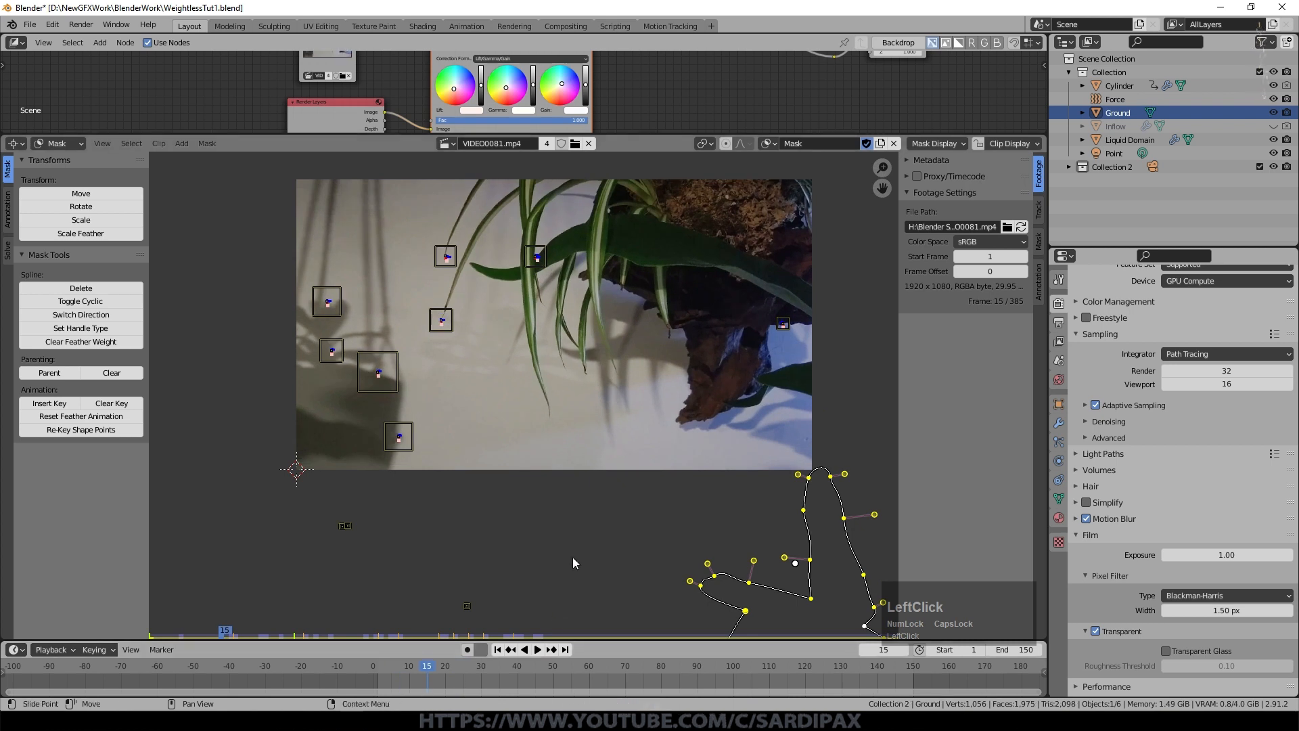
key("space")
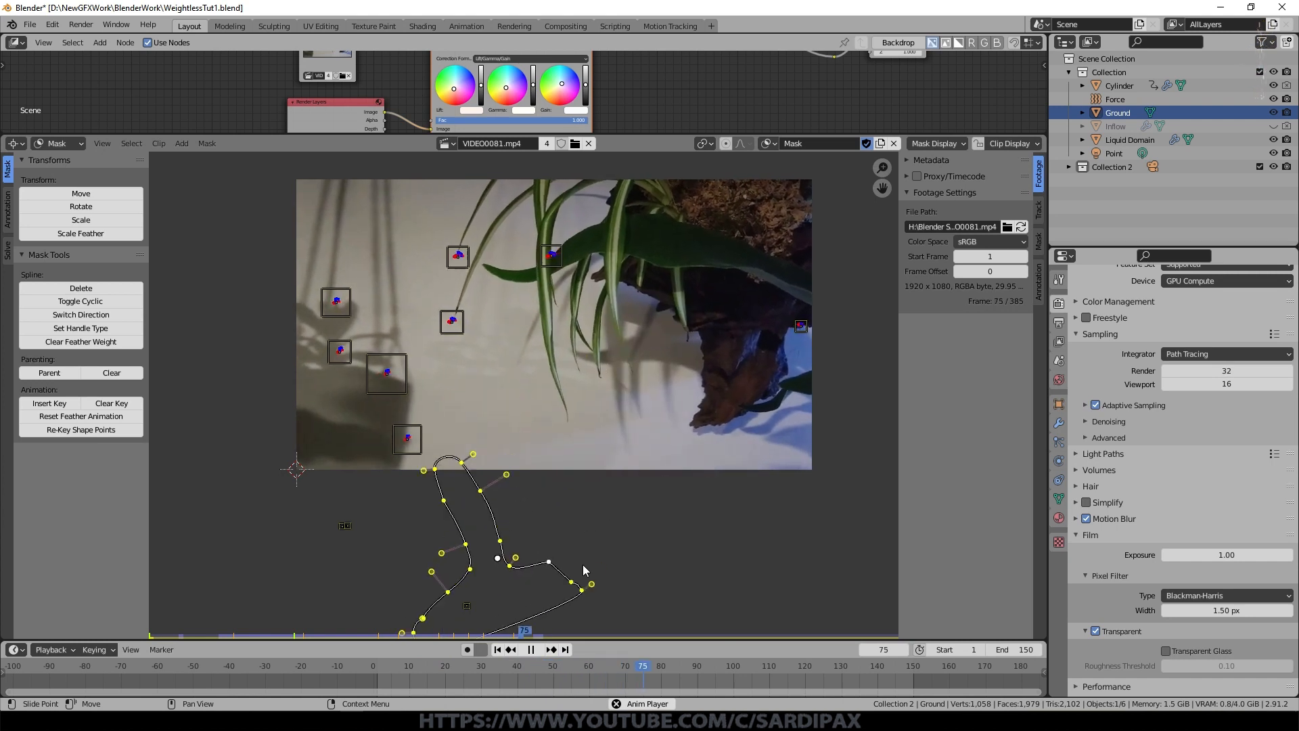
key("space")
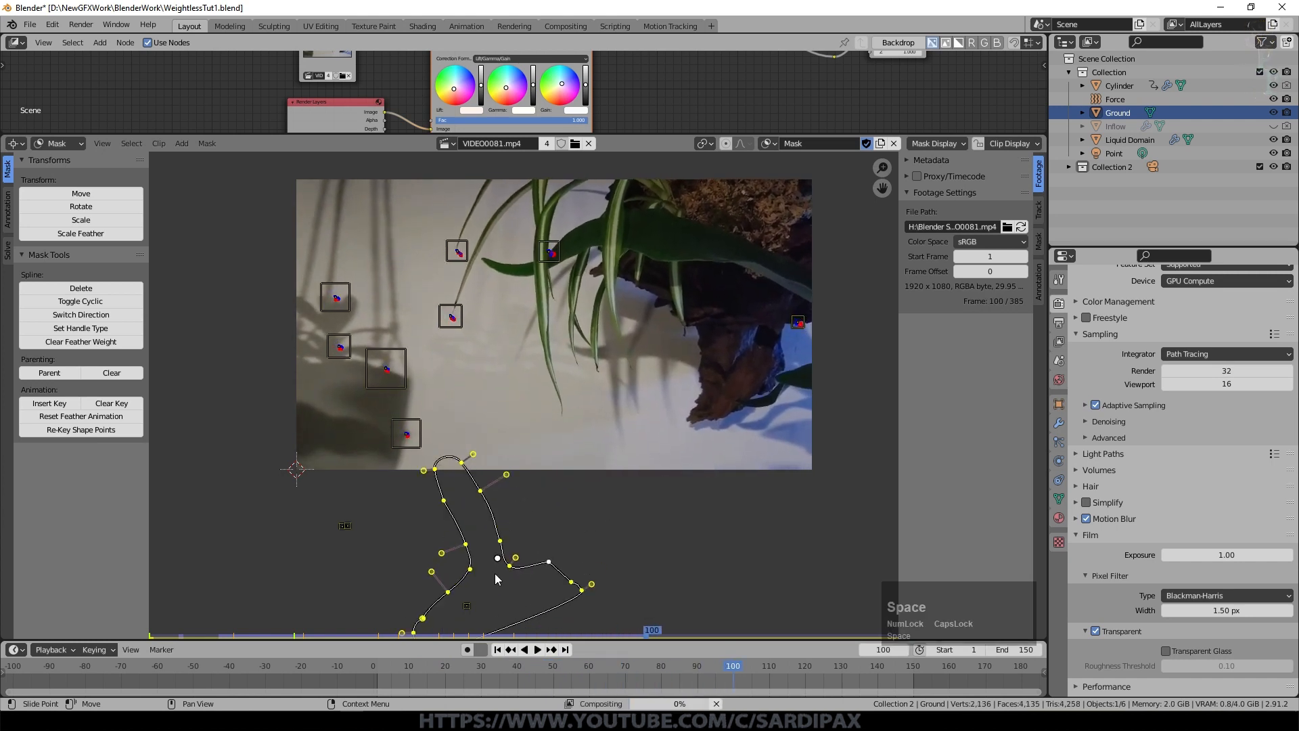
- At frame 79, move the whole mask further below the footage, turn on automatic keyframing and scrub back to frame 26
left_click_drag(738, 670, 658, 670)
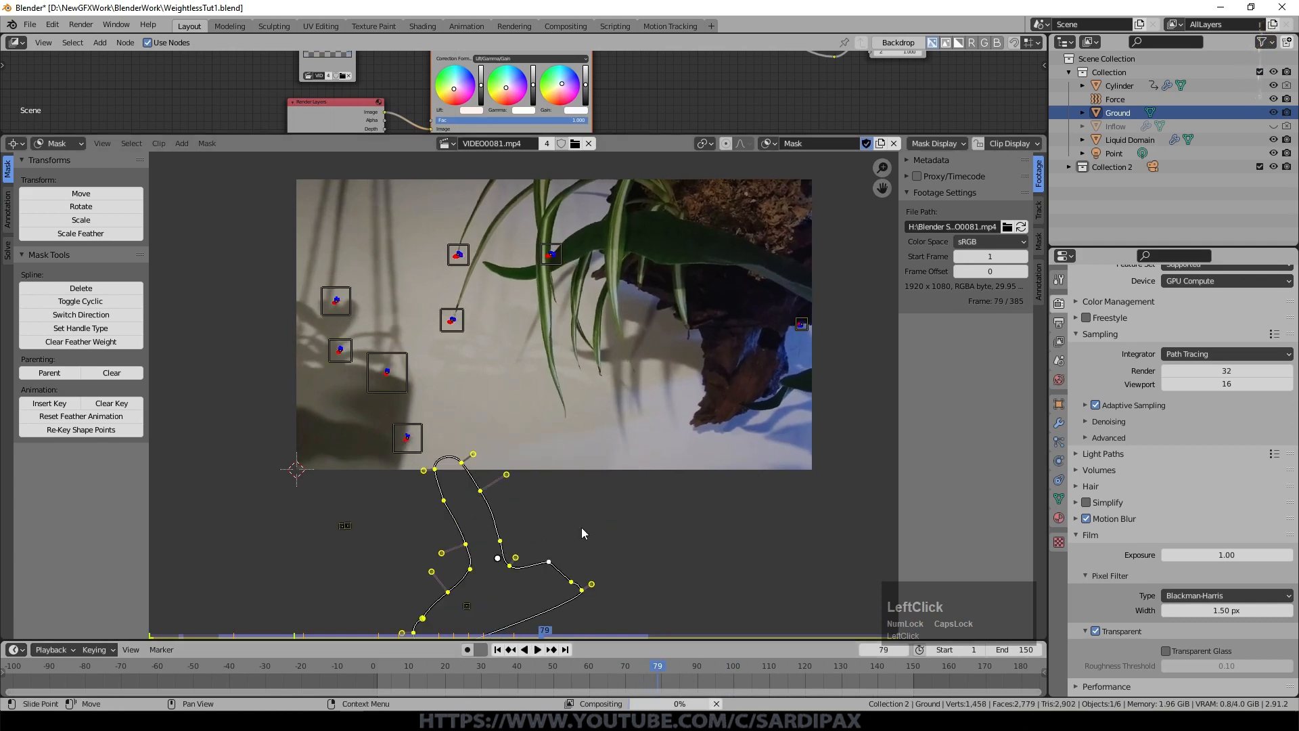
key("g")
left_click(570, 558)
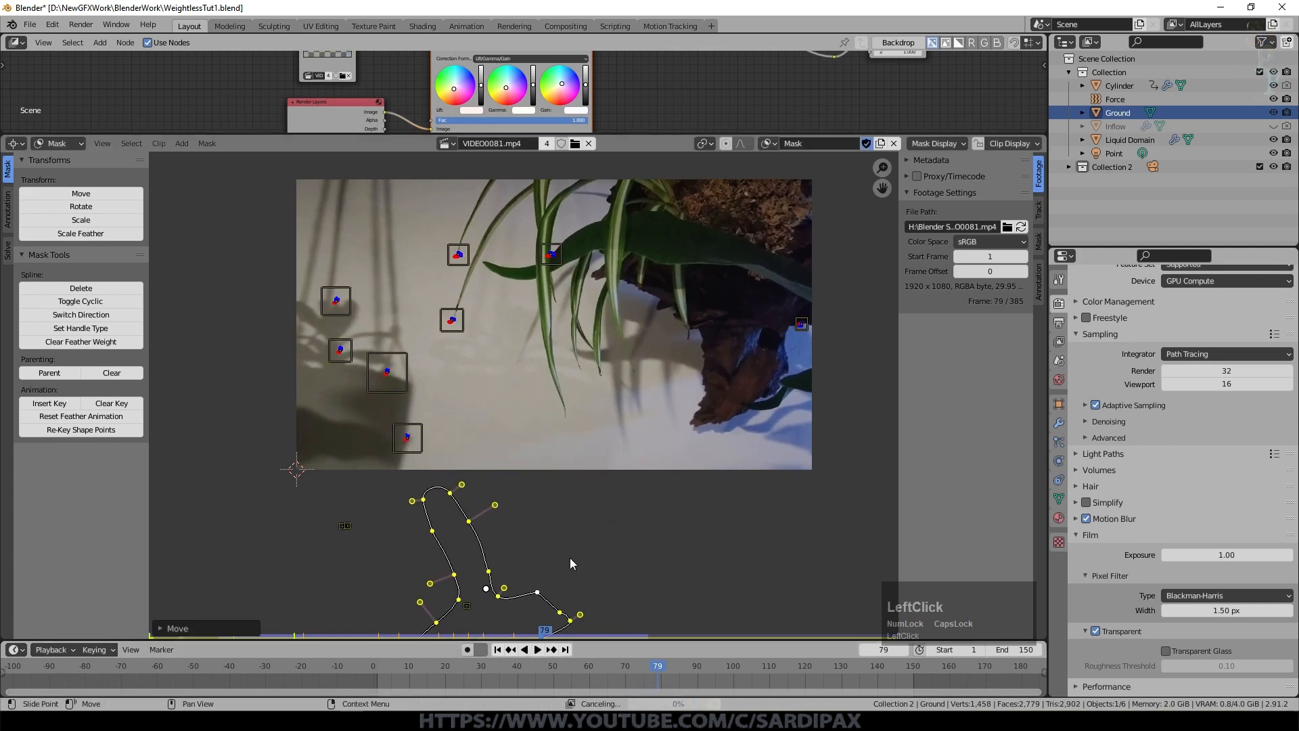
left_click(467, 650)
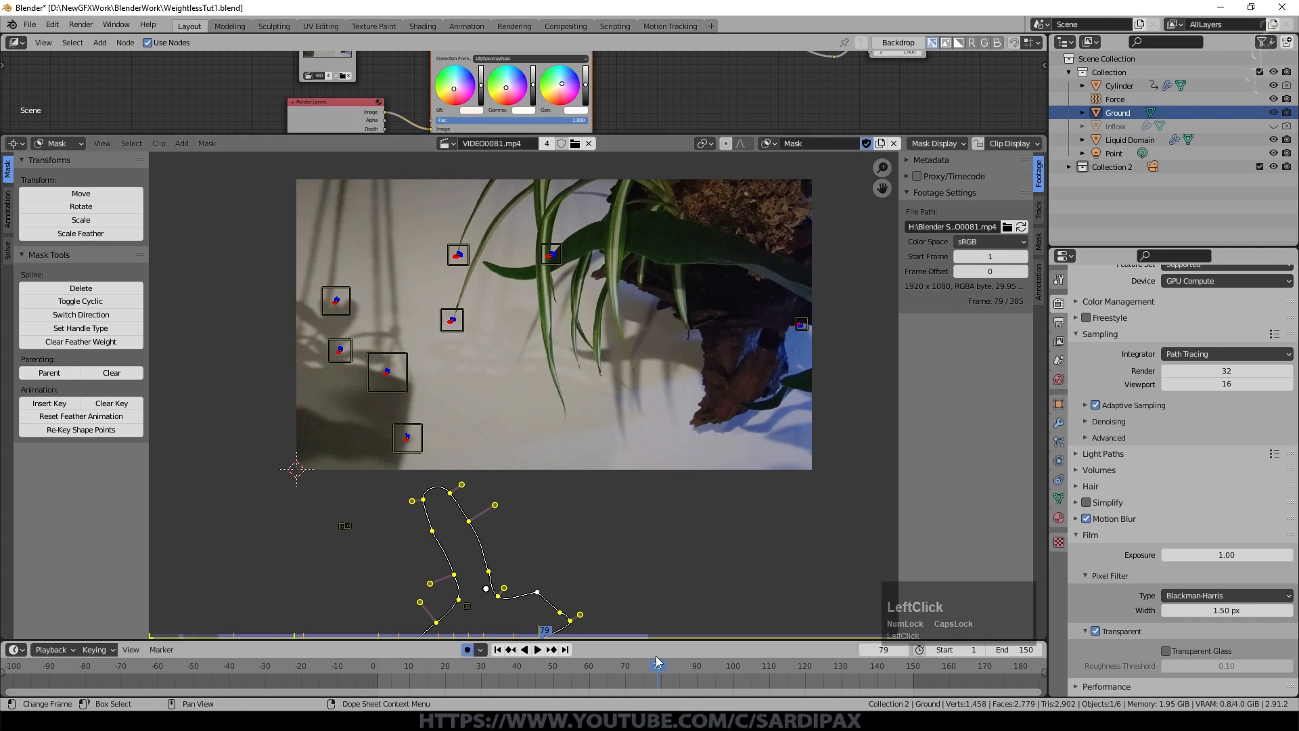
left_click_drag(660, 670, 468, 671)
- Replace the mask editor with the render result and enlarge the compositor node area
left_click(15, 143)
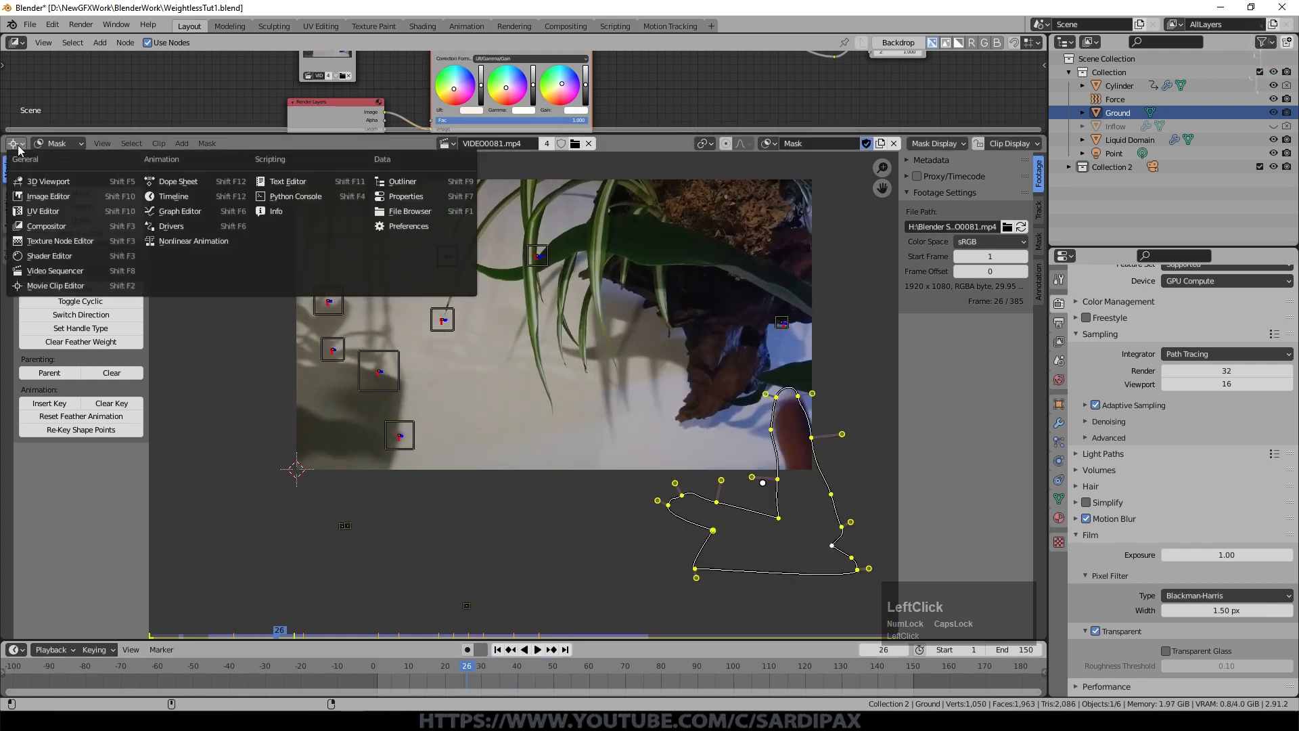
left_click(37, 163)
key("F11")
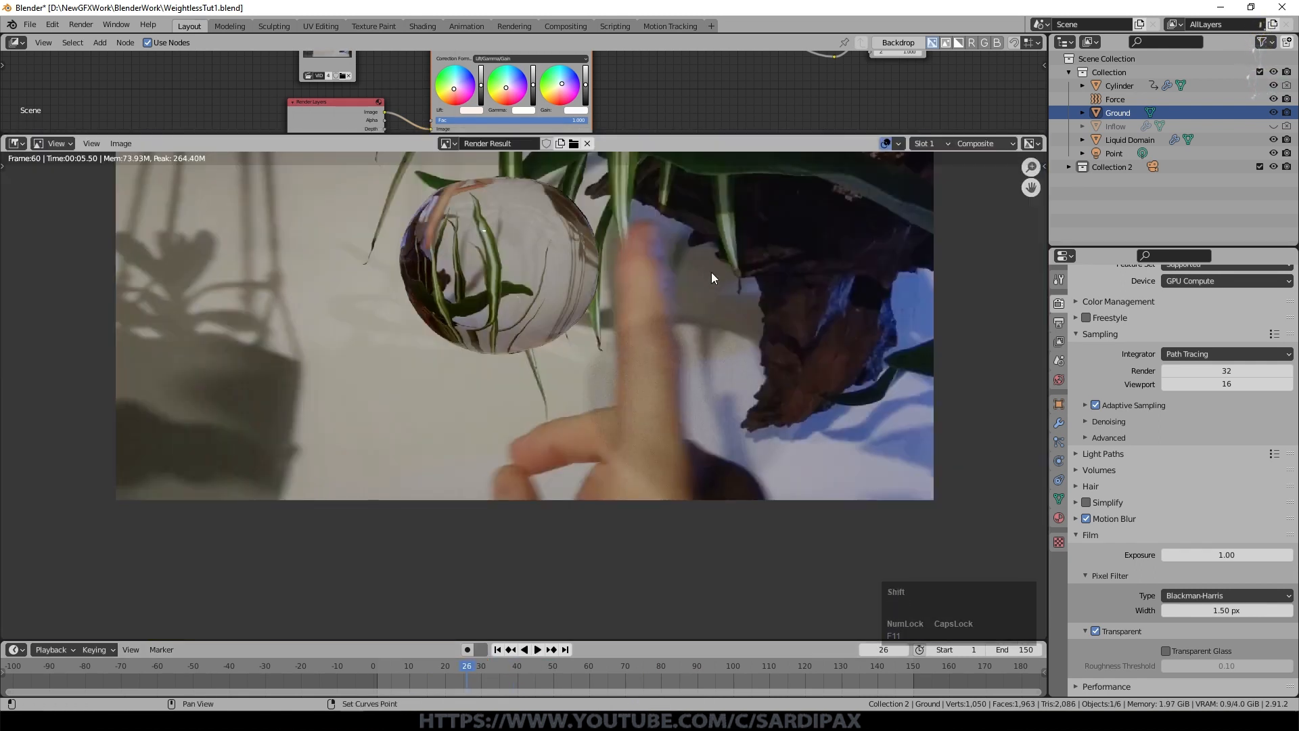
scroll(712, 277, "down", 3)
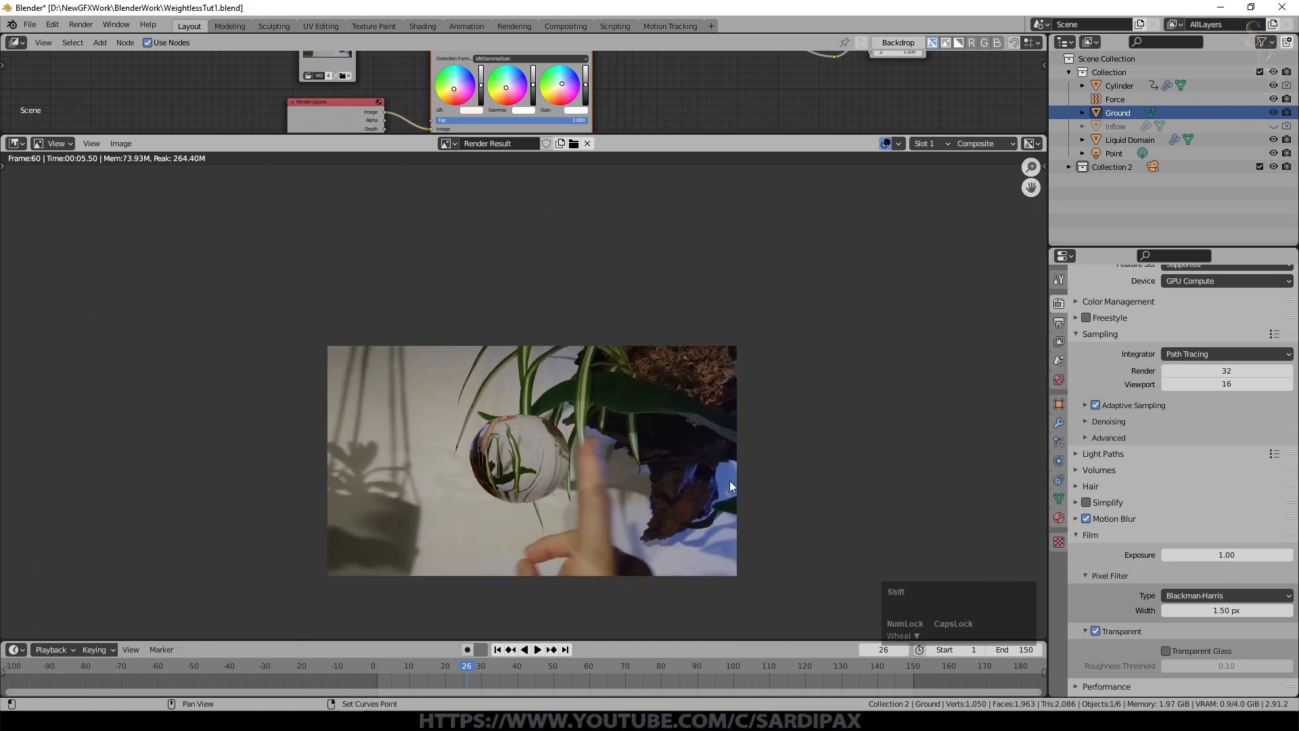
middle_click_drag(730, 480, 665, 478)
left_click_drag(730, 136, 749, 323)
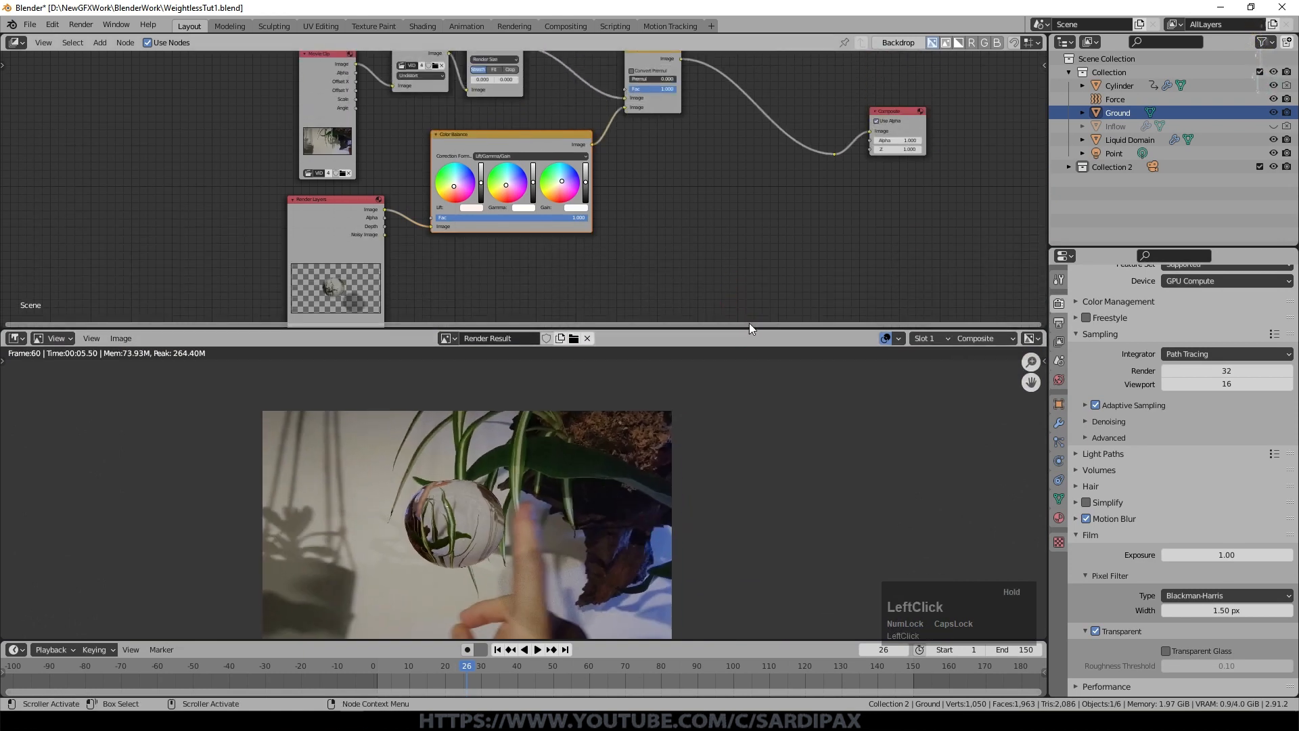
middle_click_drag(734, 441, 828, 367)
scroll(828, 367, "up", 3)
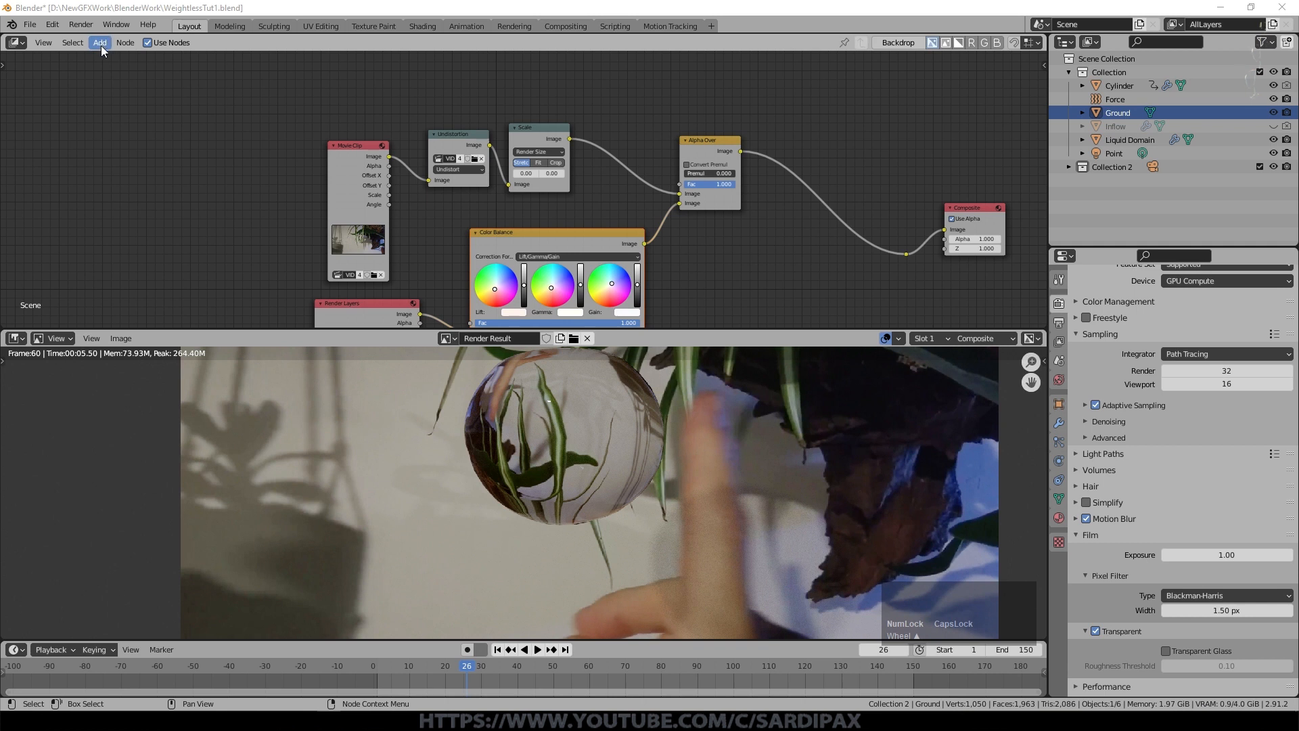
- Add a Mask input node above the footage nodes in the compositor and assign the mask named Mask to it
left_click(100, 42)
mouse_move(122, 78)
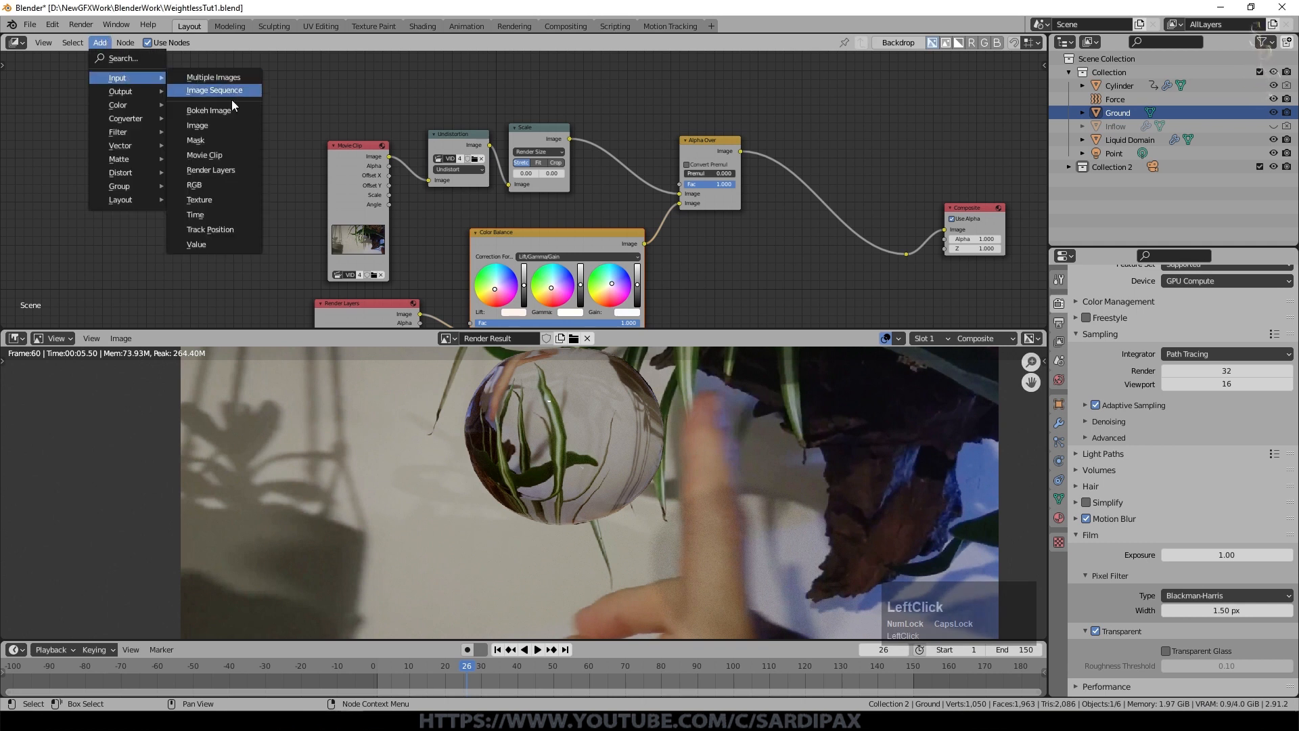
left_click(196, 140)
left_click(232, 132)
scroll(406, 128, "up", 4)
left_click(411, 142)
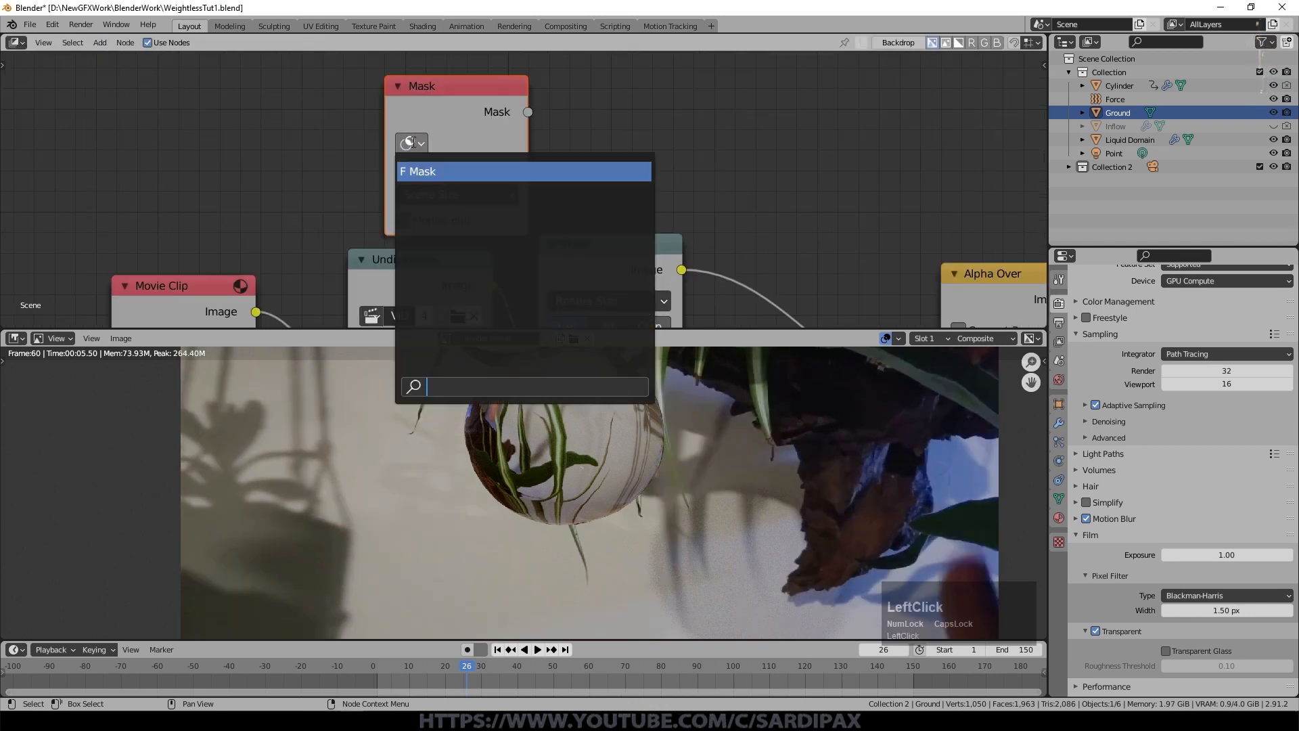
left_click(432, 172)
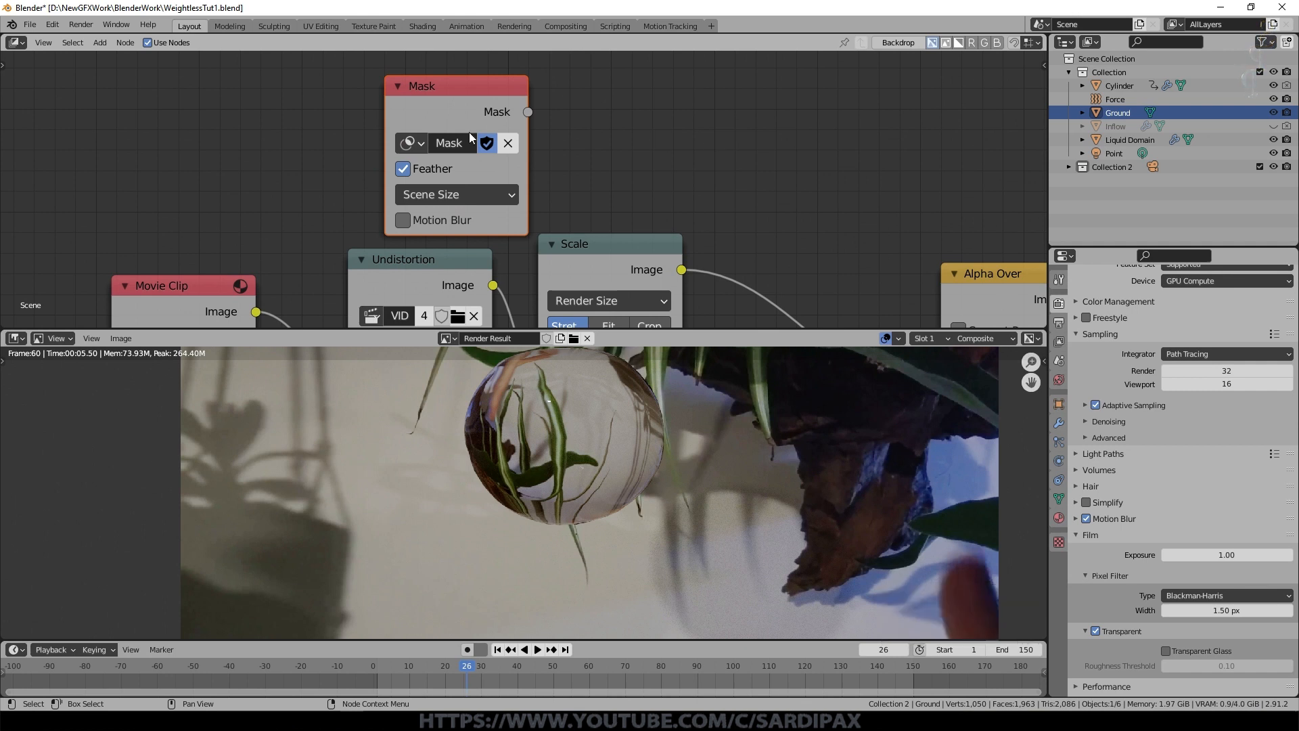
- Place the Mask node in the free space above the Alpha Over node
scroll(542, 163, "down", 3)
left_click_drag(520, 157, 360, 137)
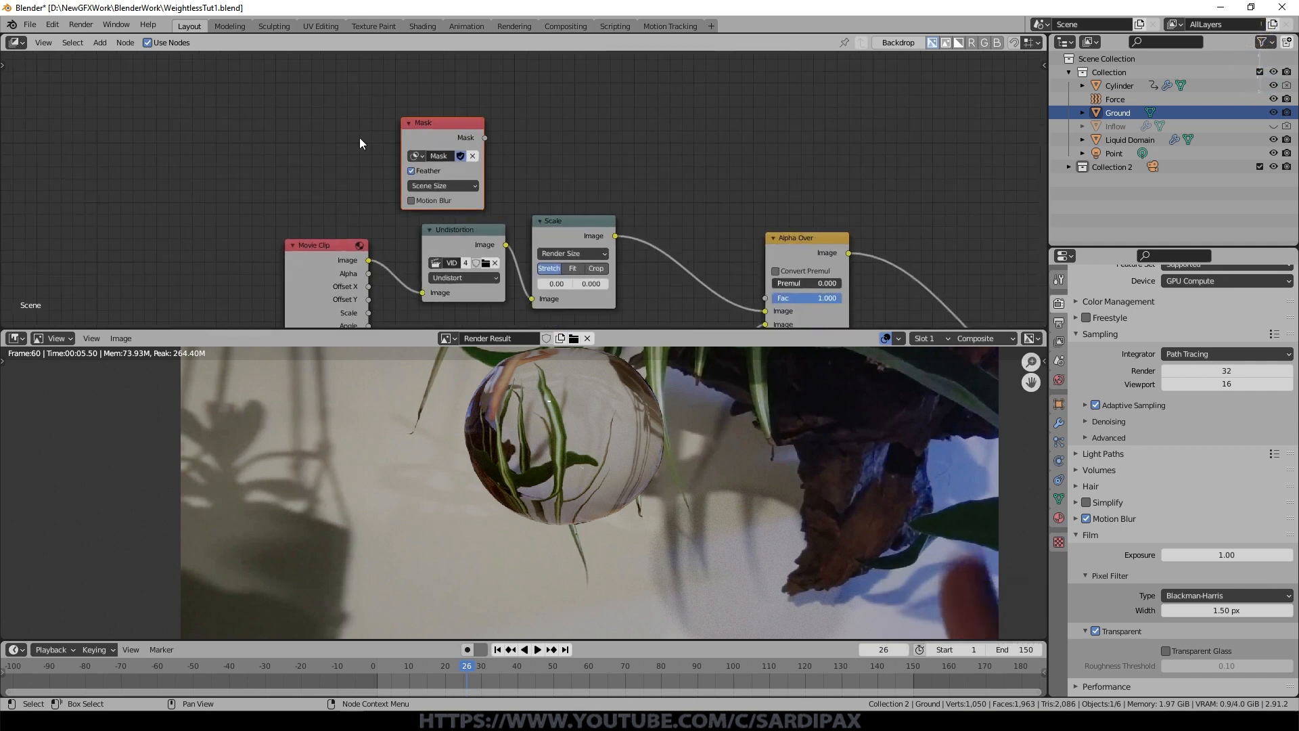
middle_click_drag(618, 191, 500, 145)
scroll(468, 141, "down", 4)
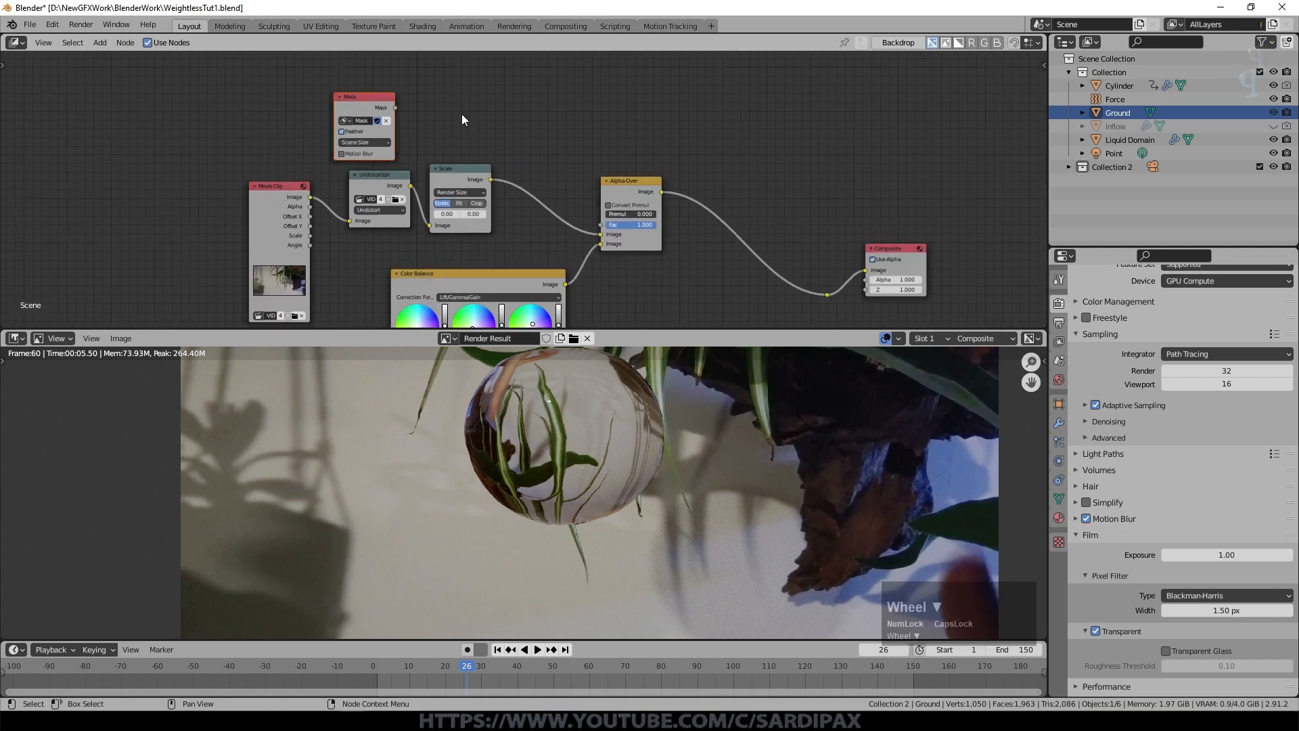
scroll(521, 163, "up", 2)
left_click_drag(310, 84, 507, 92)
middle_click_drag(546, 226, 578, 145)
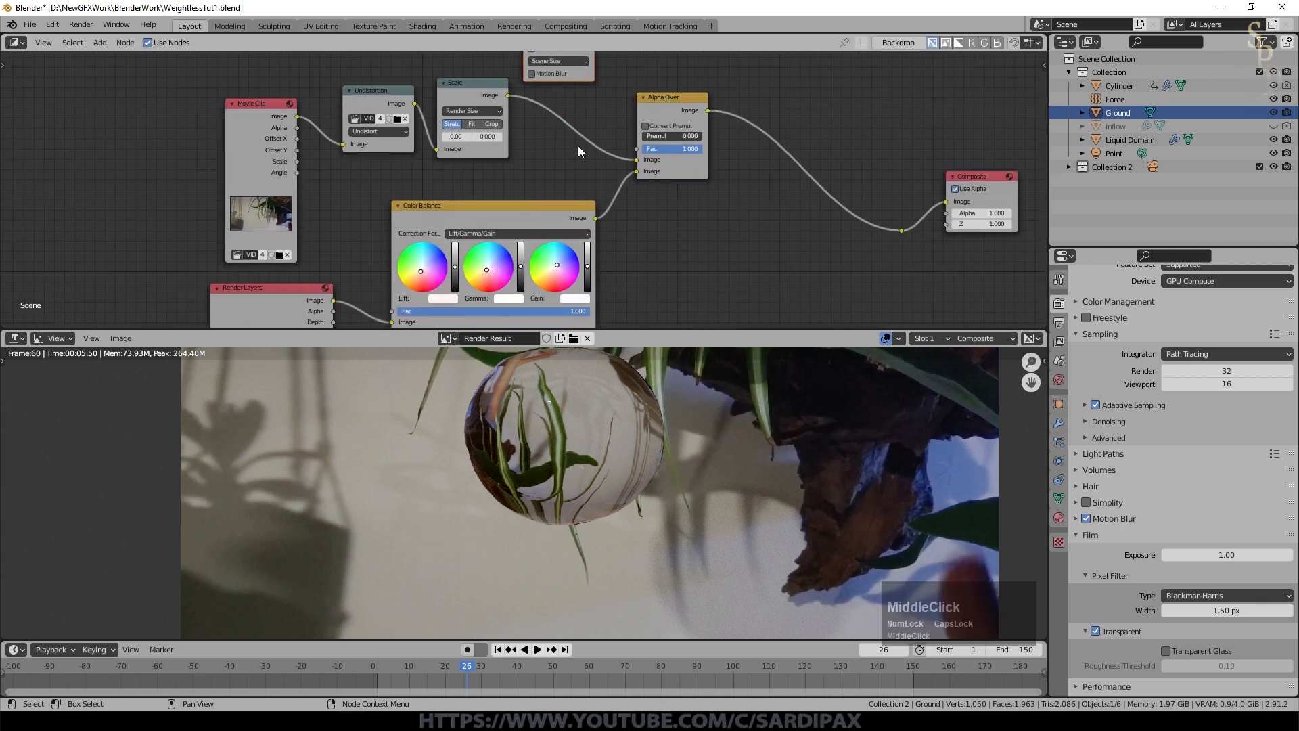
scroll(578, 145, "up", 1)
scroll(400, 205, "down", 2)
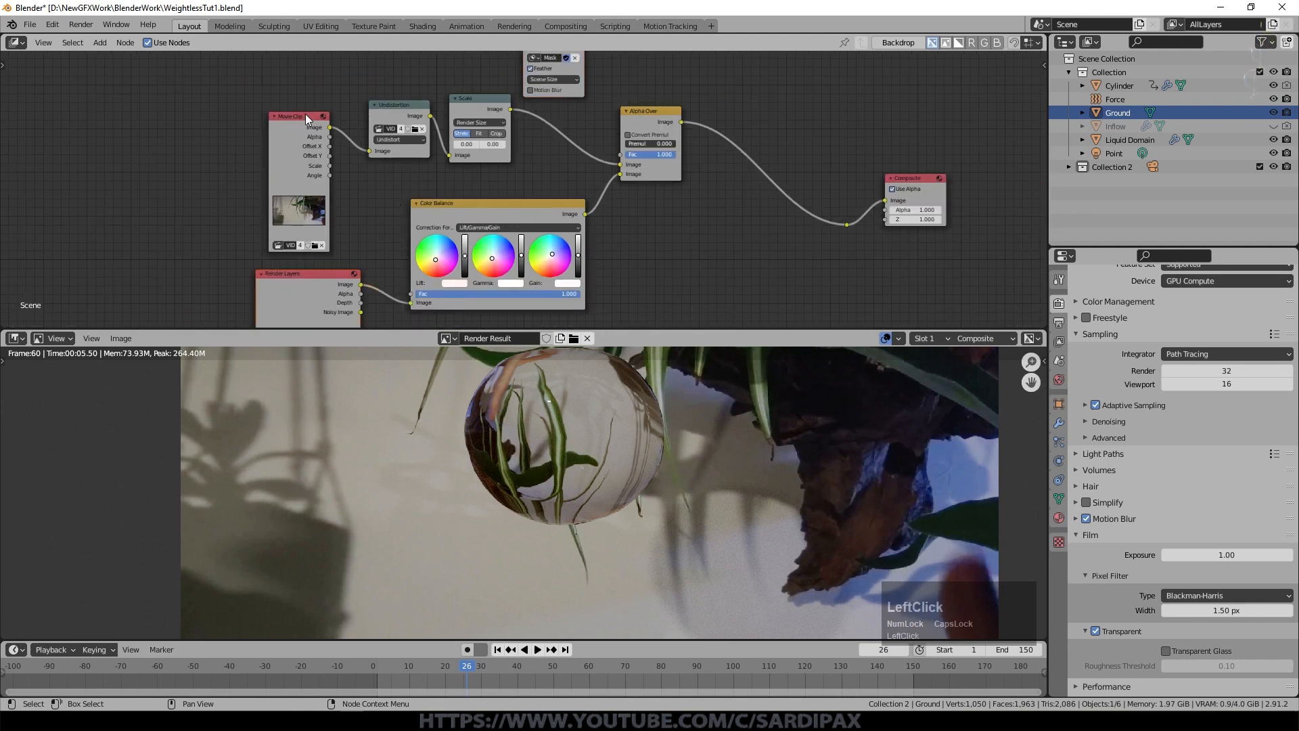
middle_click_drag(624, 143, 560, 203)
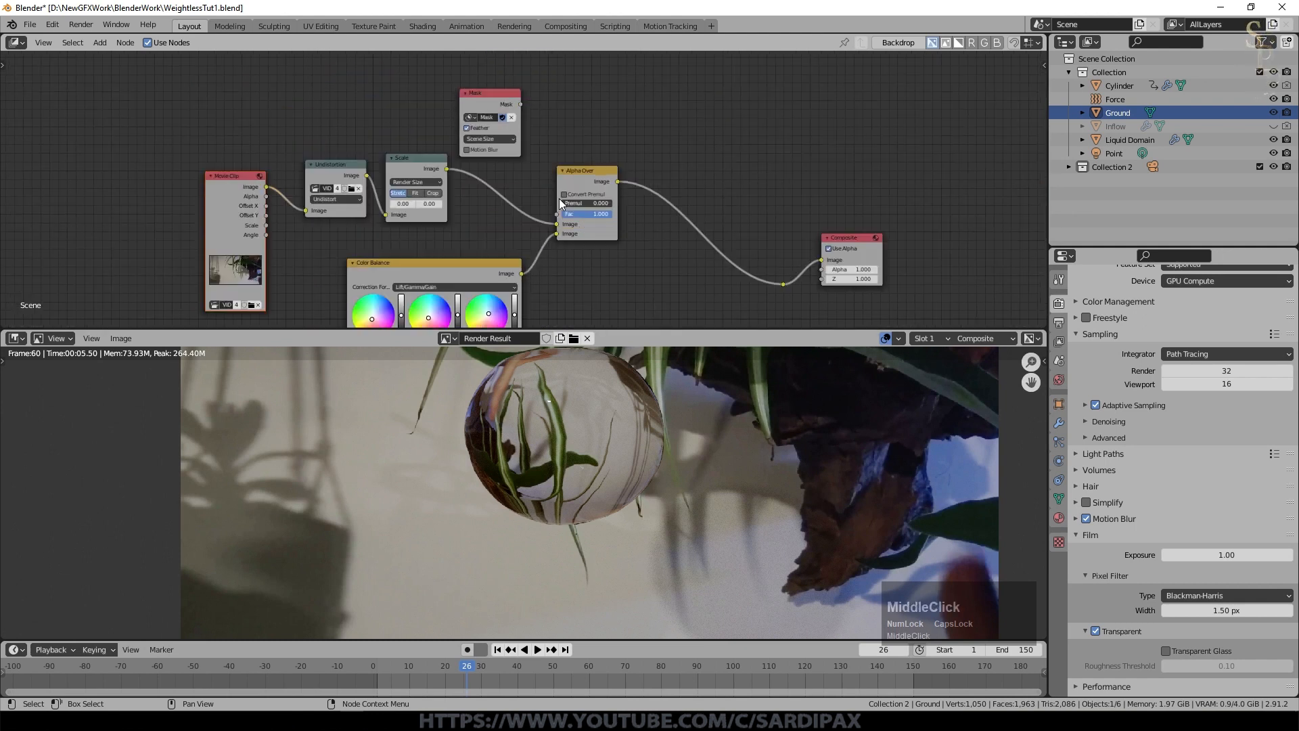
scroll(578, 114, "up", 3)
left_click_drag(522, 73, 400, 63)
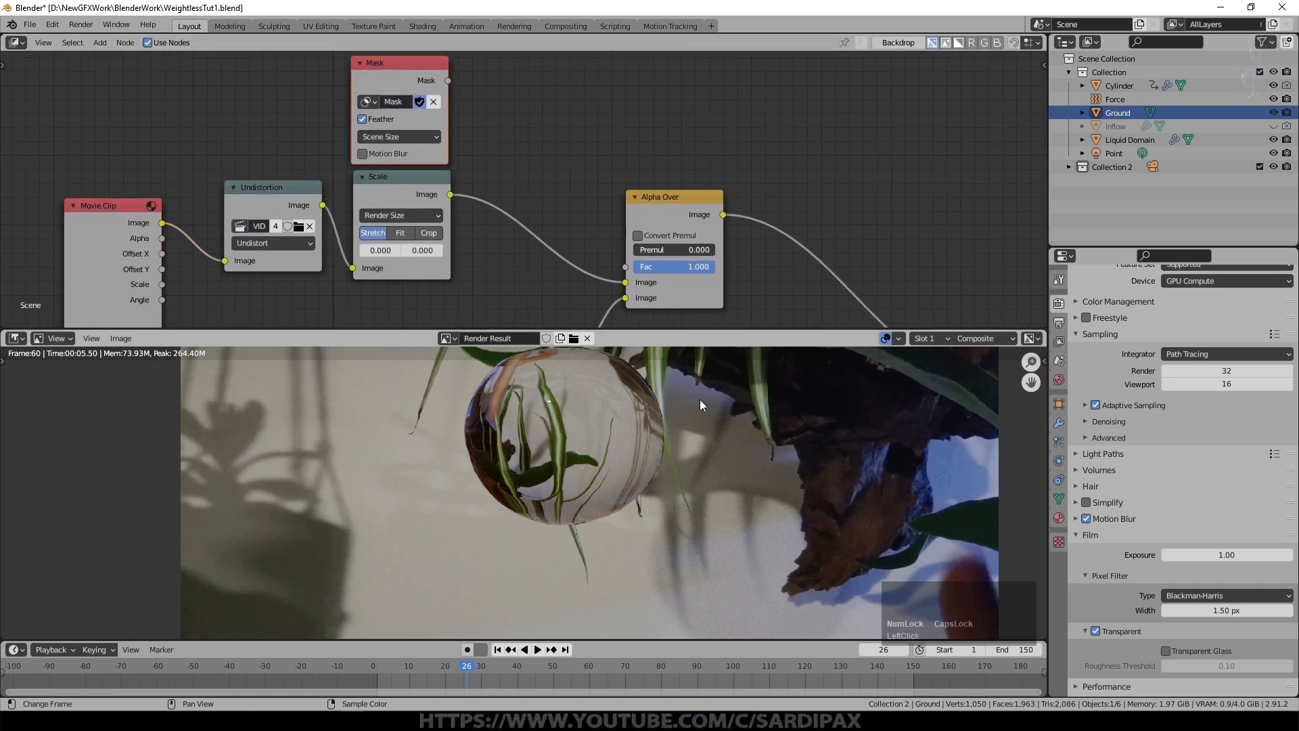
scroll(700, 399, "down", 2)
scroll(555, 134, "down", 1)
scroll(575, 154, "down", 3)
middle_click_drag(545, 144, 461, 134)
left_click_drag(408, 136, 490, 124)
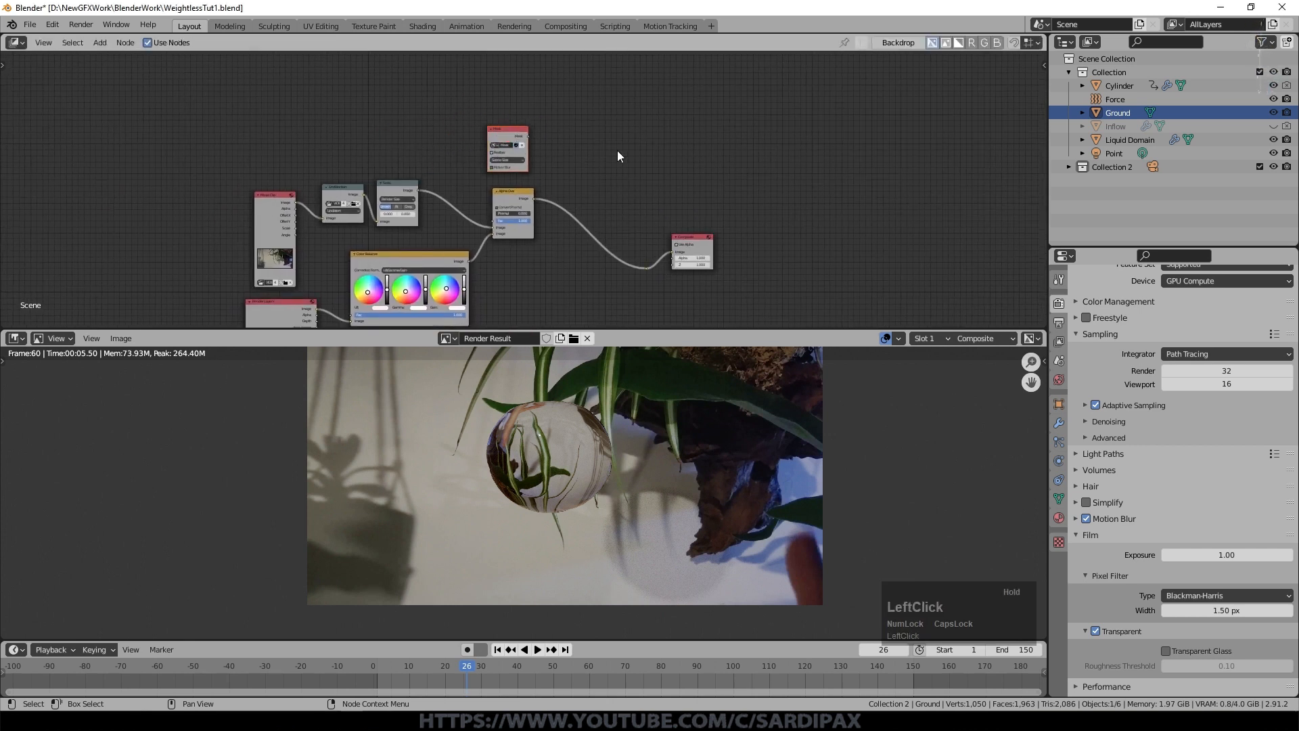
- Add a Mix color node beside the Mask node, between Alpha Over and Composite
scroll(618, 153, "up", 3)
left_click(102, 43)
mouse_move(128, 105)
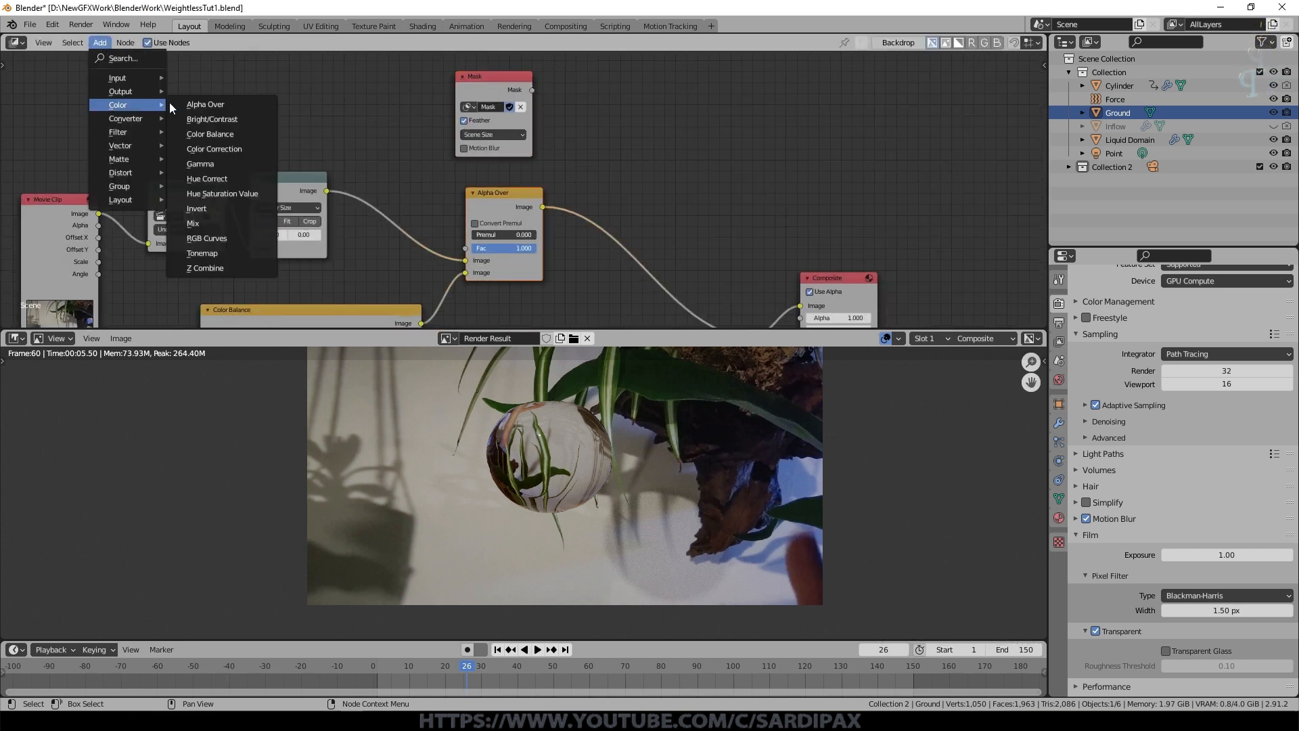
left_click(223, 203)
left_click(602, 113)
- Link the Alpha Over image to the Mix node's first image input and the Mix output to the Composite image input
mouse_move(512, 199)
left_mouse_down()
mouse_move(456, 205)
mouse_move(507, 203)
left_mouse_up()
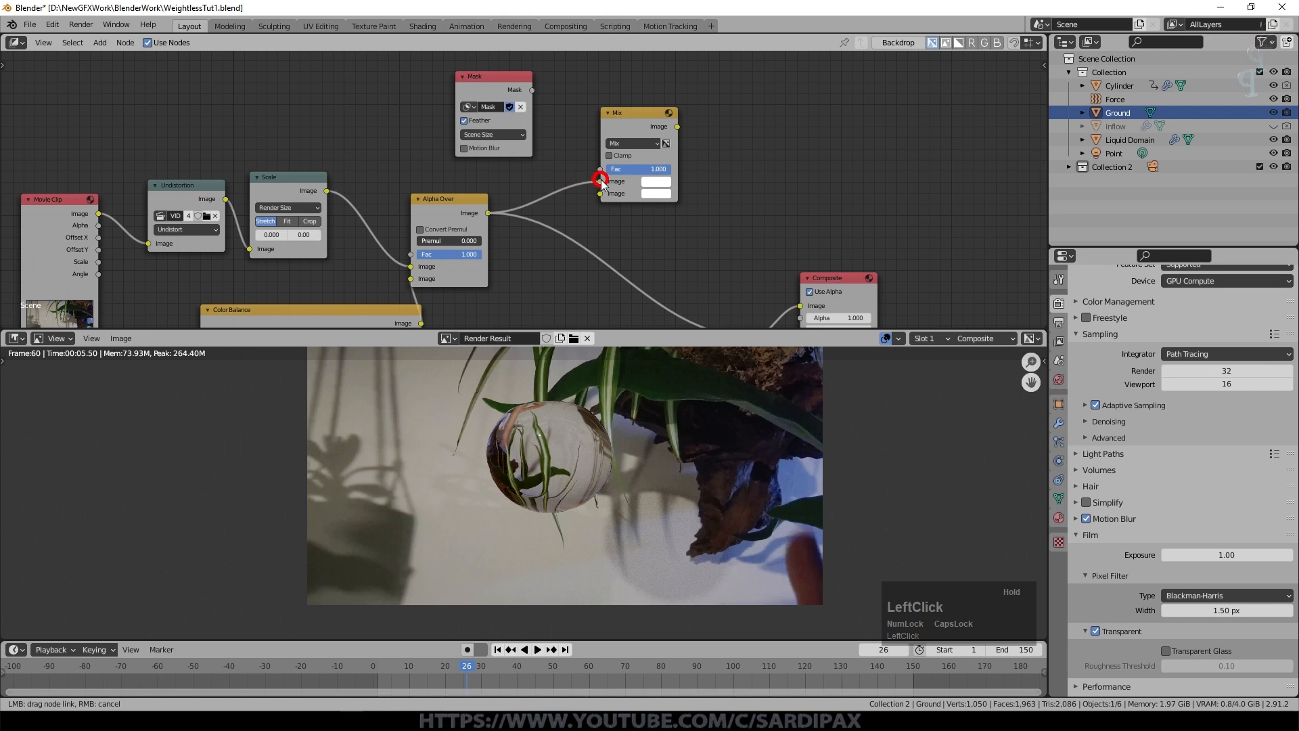
left_click_drag(604, 184, 602, 181)
middle_click_drag(800, 194, 706, 230, "shift")
left_click(754, 249)
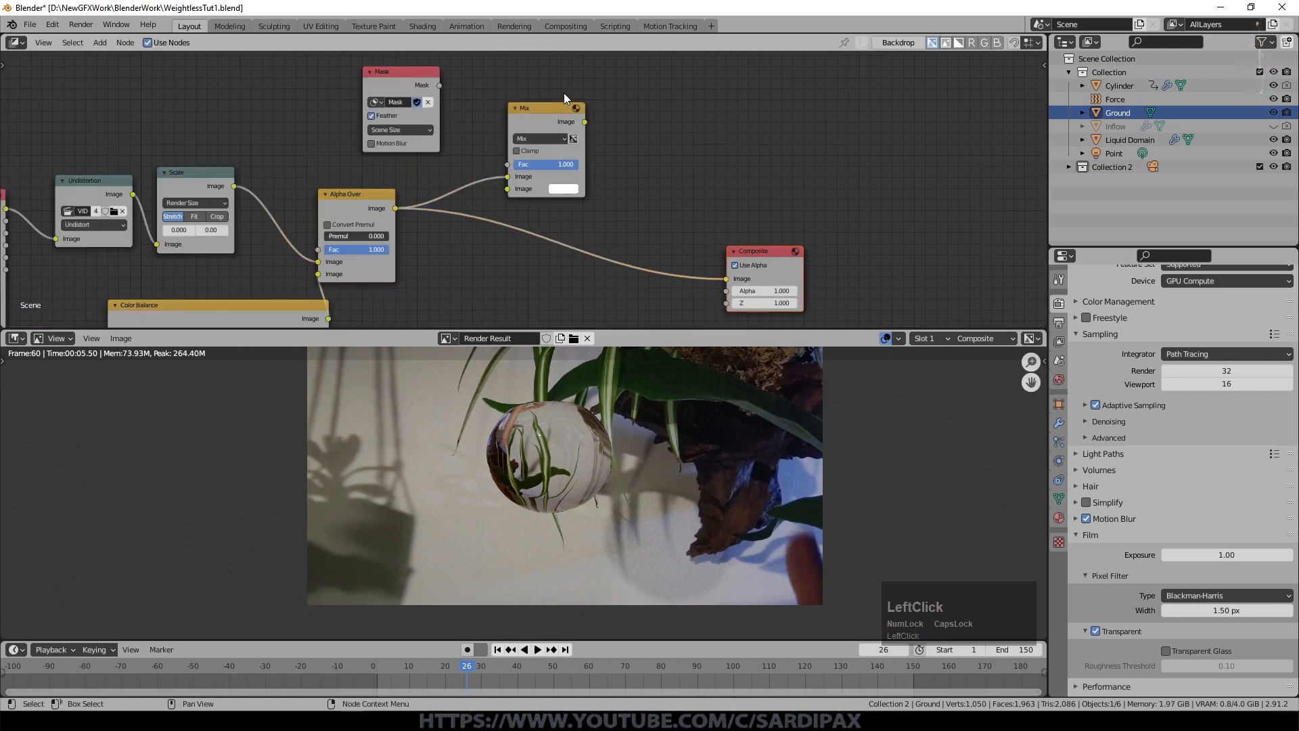
left_click_drag(585, 122, 729, 278)
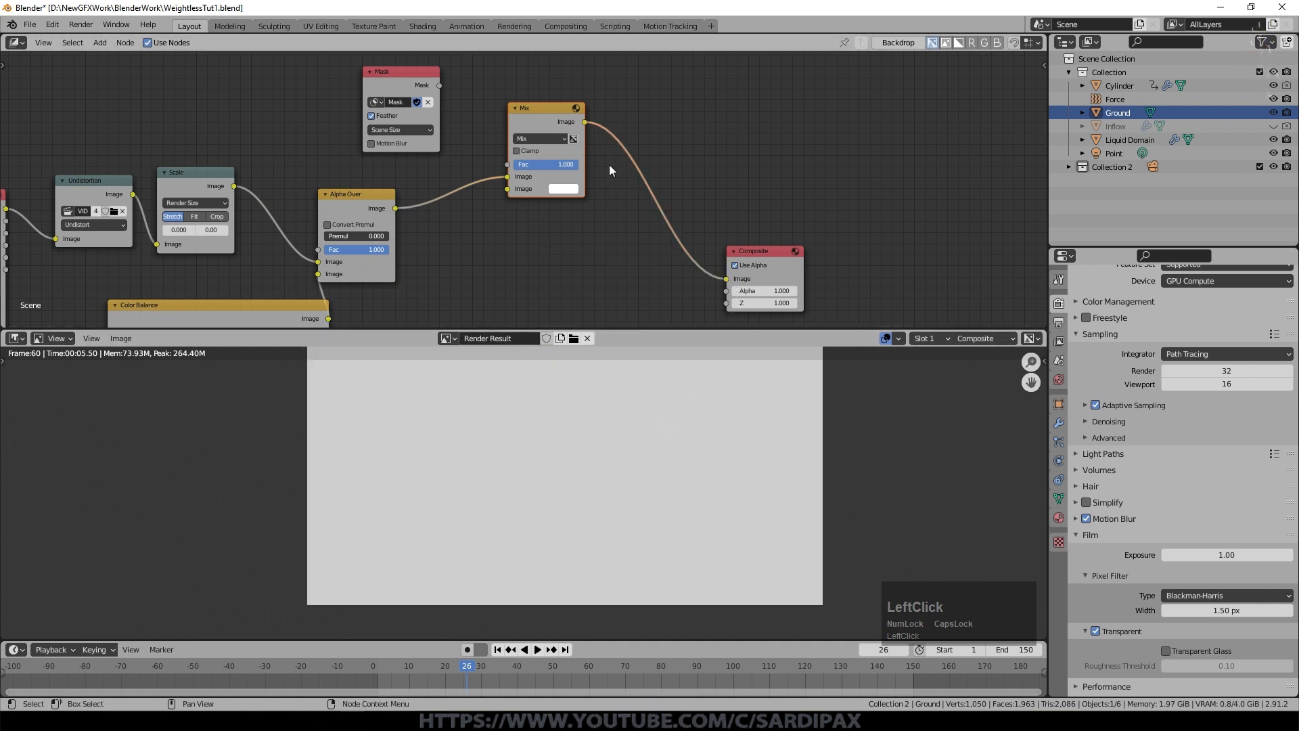
scroll(704, 131, "up", 2)
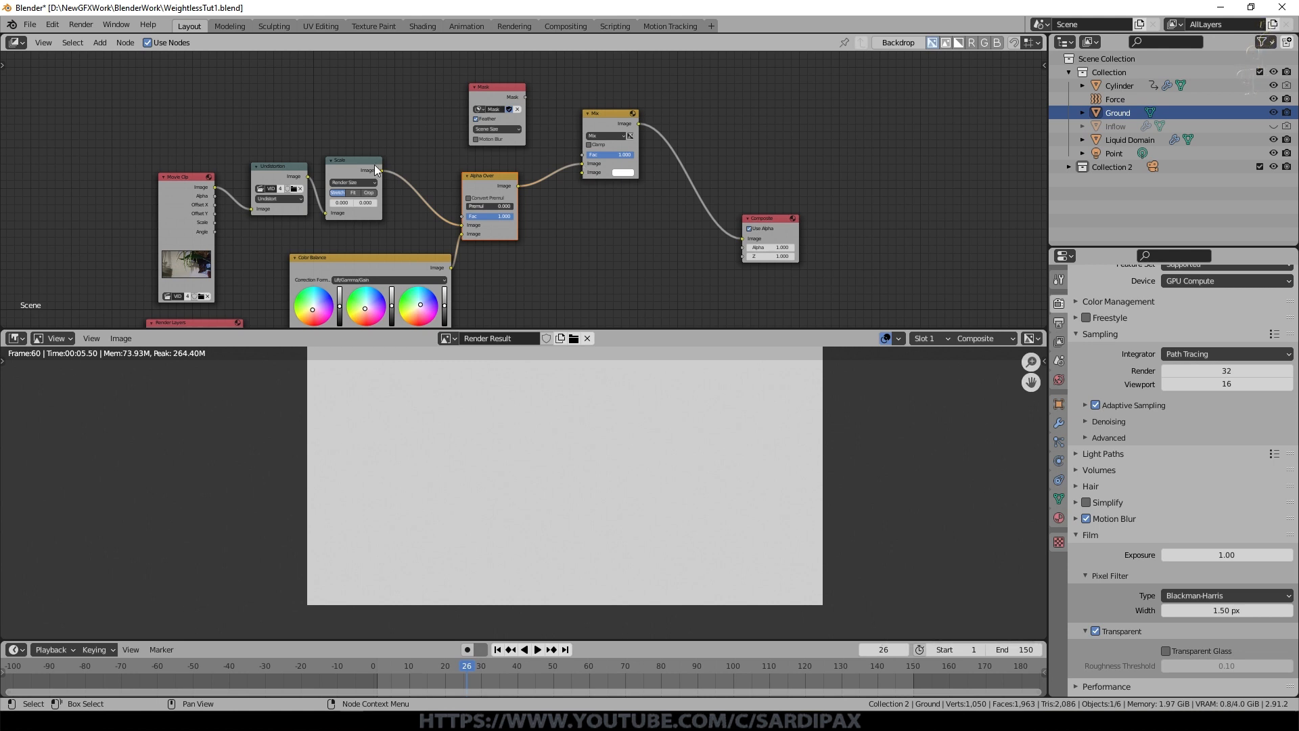
- Link the Scale image output to the Mix node's second image input and set the Mix factor to 0
left_click_drag(382, 170, 582, 173)
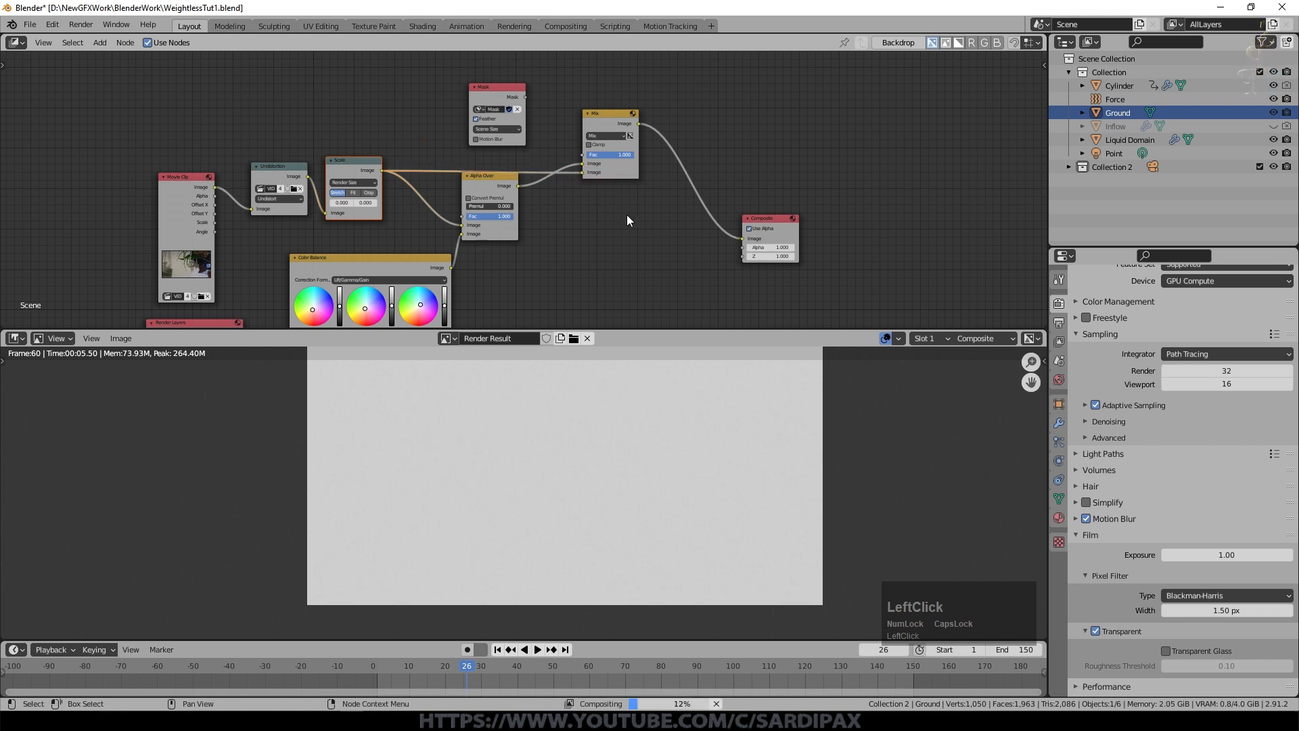
scroll(613, 153, "up", 1)
left_click(612, 152)
scroll(612, 152, "down", 1)
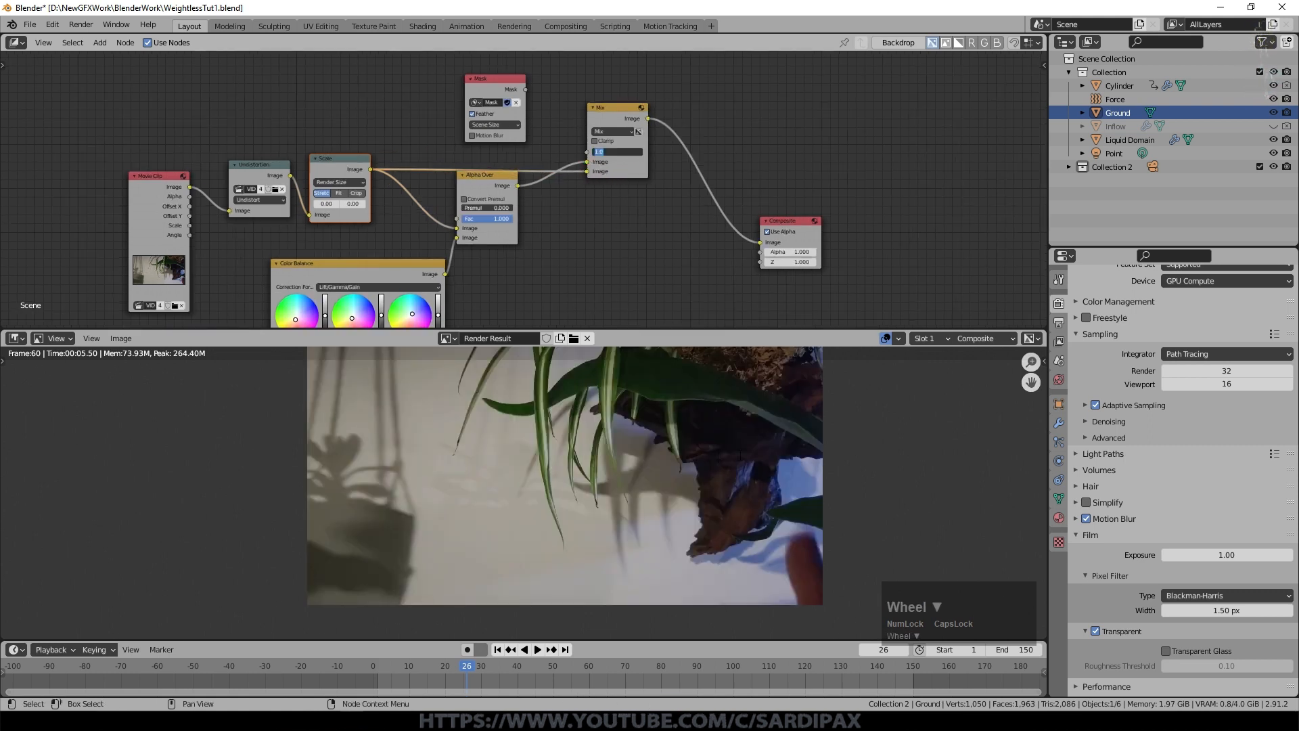
middle_click_drag(911, 422, 894, 474)
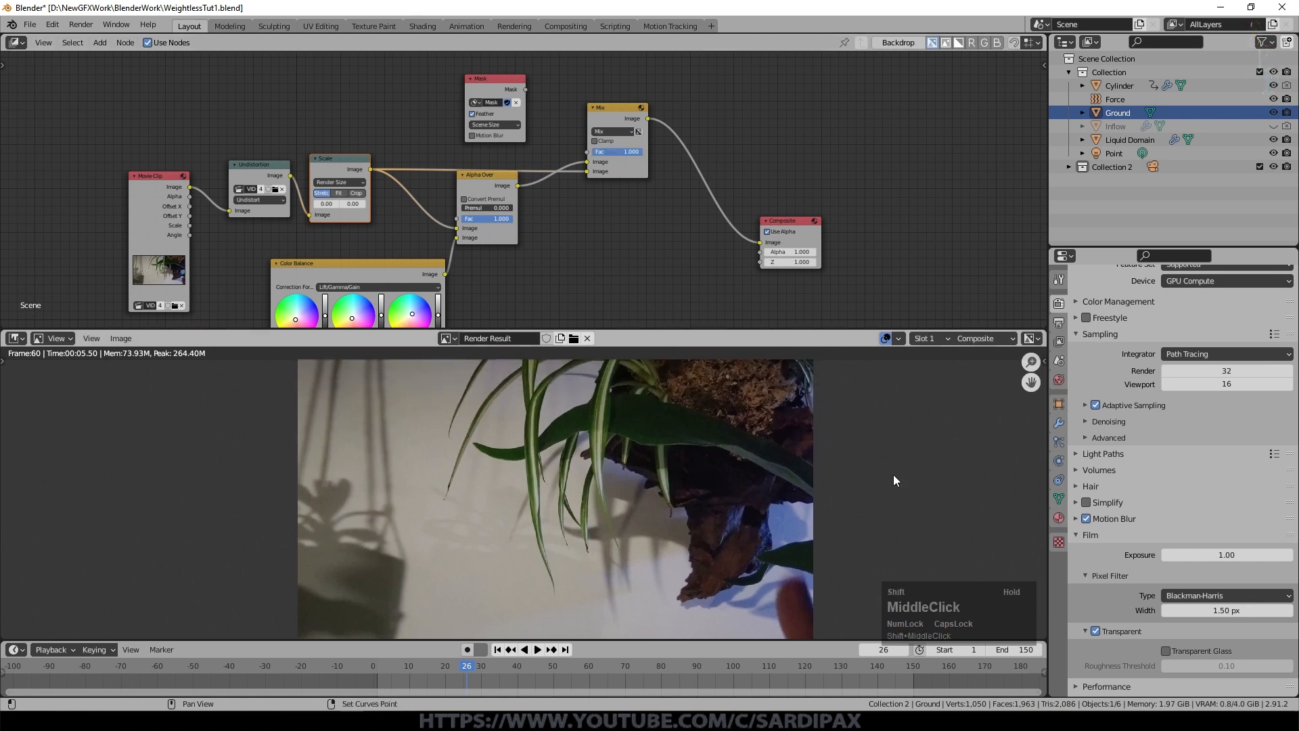
scroll(785, 399, "down", 2)
left_click_drag(638, 157, 566, 155)
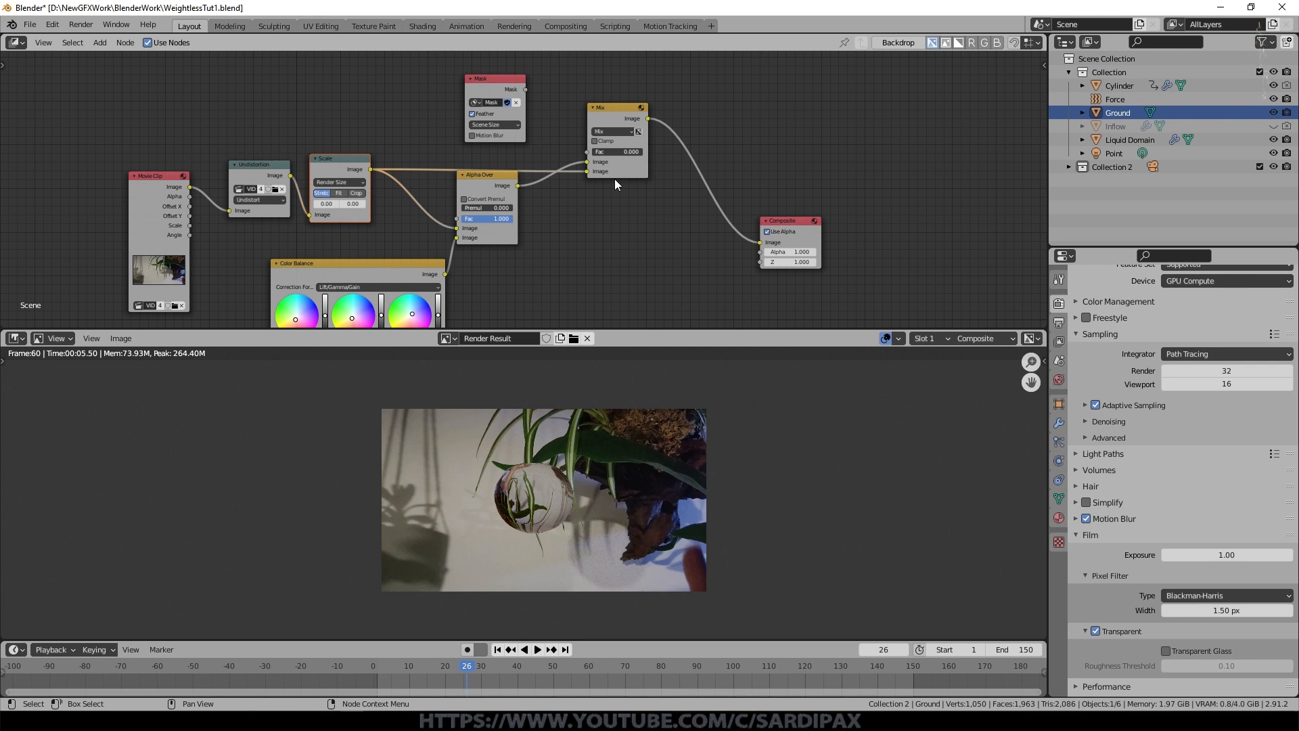
- Go to frame 55 and link the Mask node's output to the Mix node's Fac input
left_click_drag(482, 670, 570, 669)
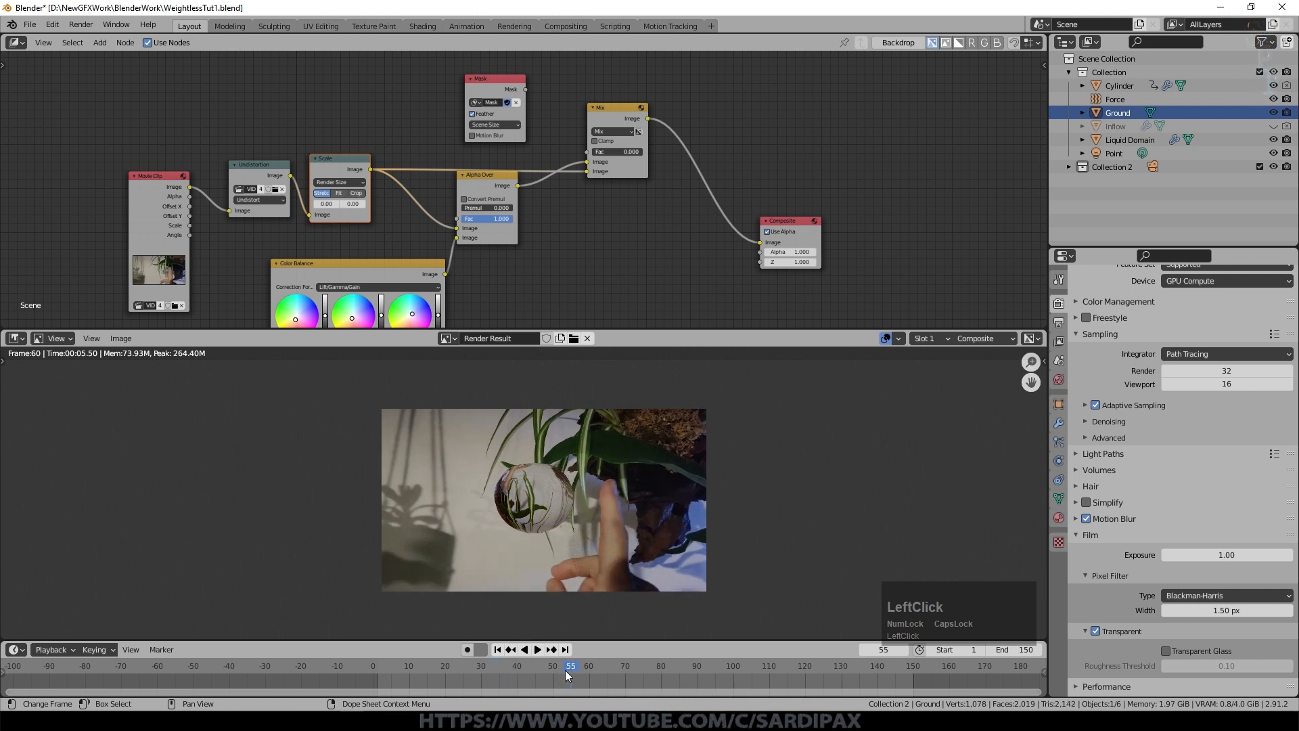
scroll(754, 519, "up", 1)
scroll(754, 518, "up", 2)
middle_click_drag(754, 518, 657, 505)
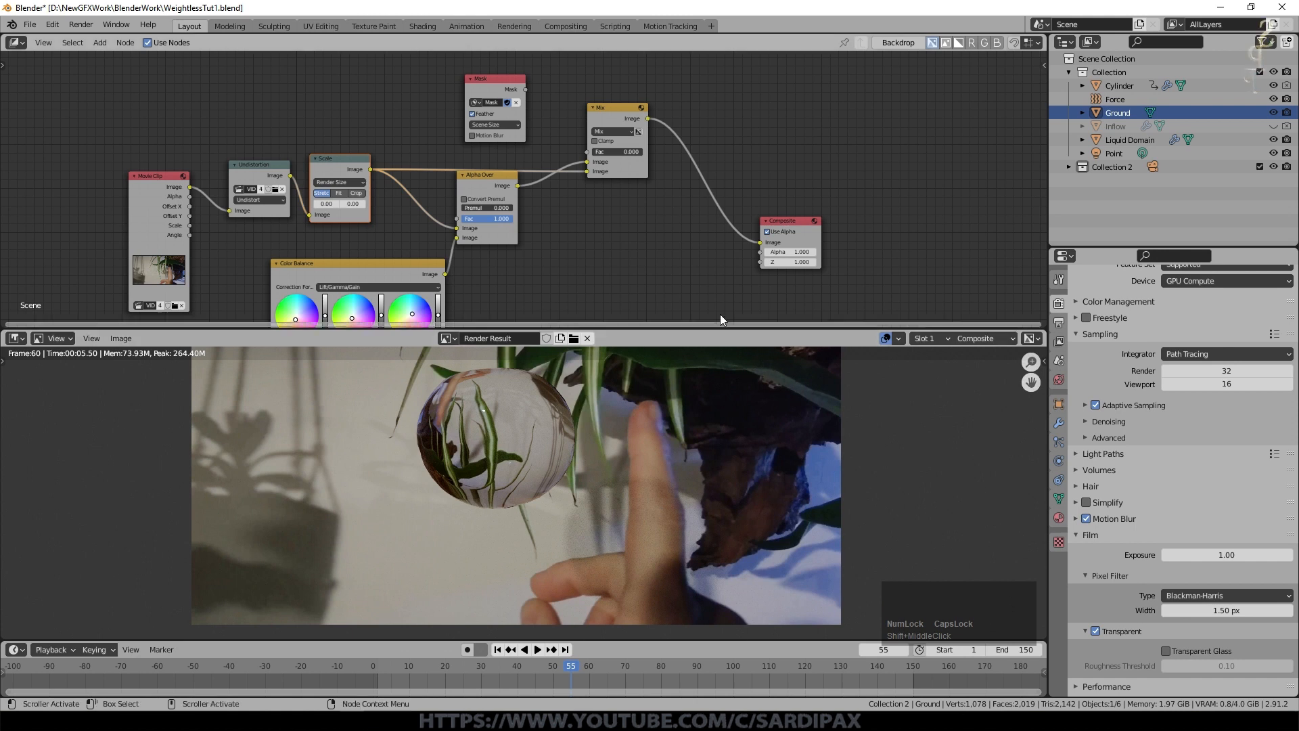
scroll(542, 122, "up", 3)
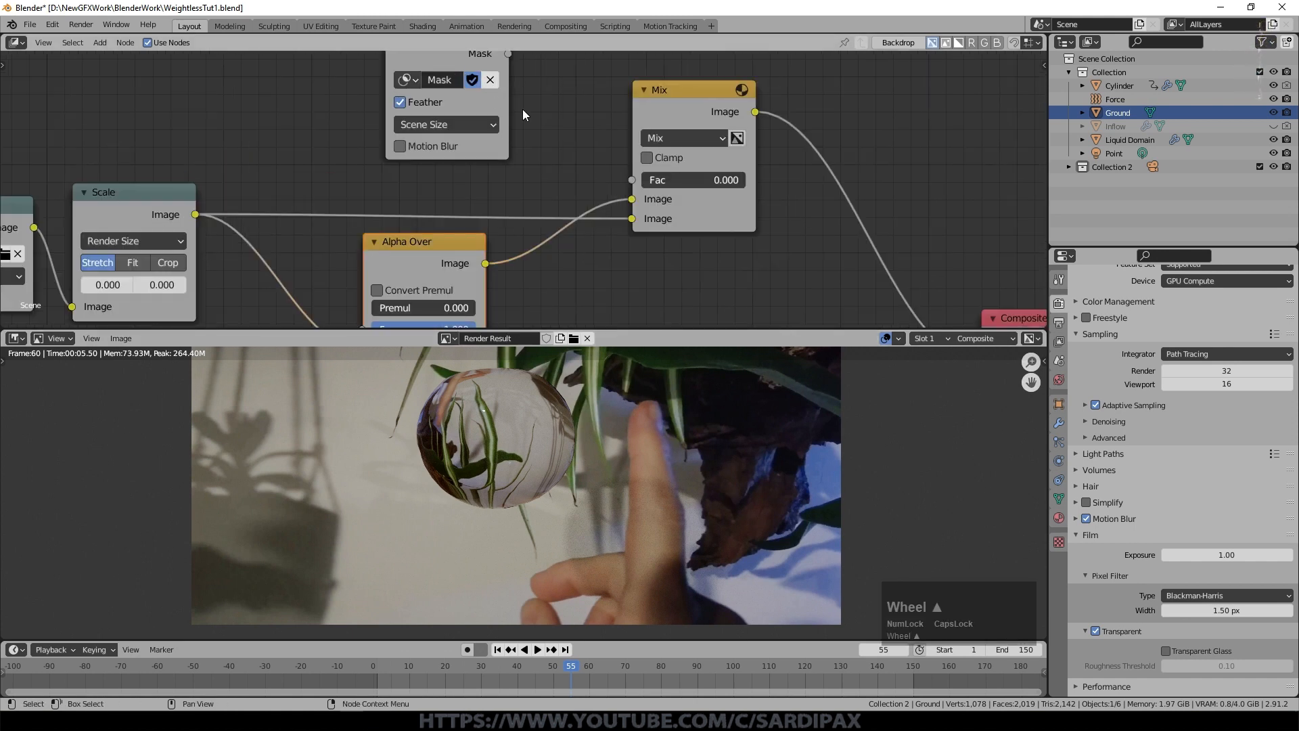
scroll(450, 63, "down", 3)
left_click(449, 81)
left_click_drag(473, 99, 610, 182)
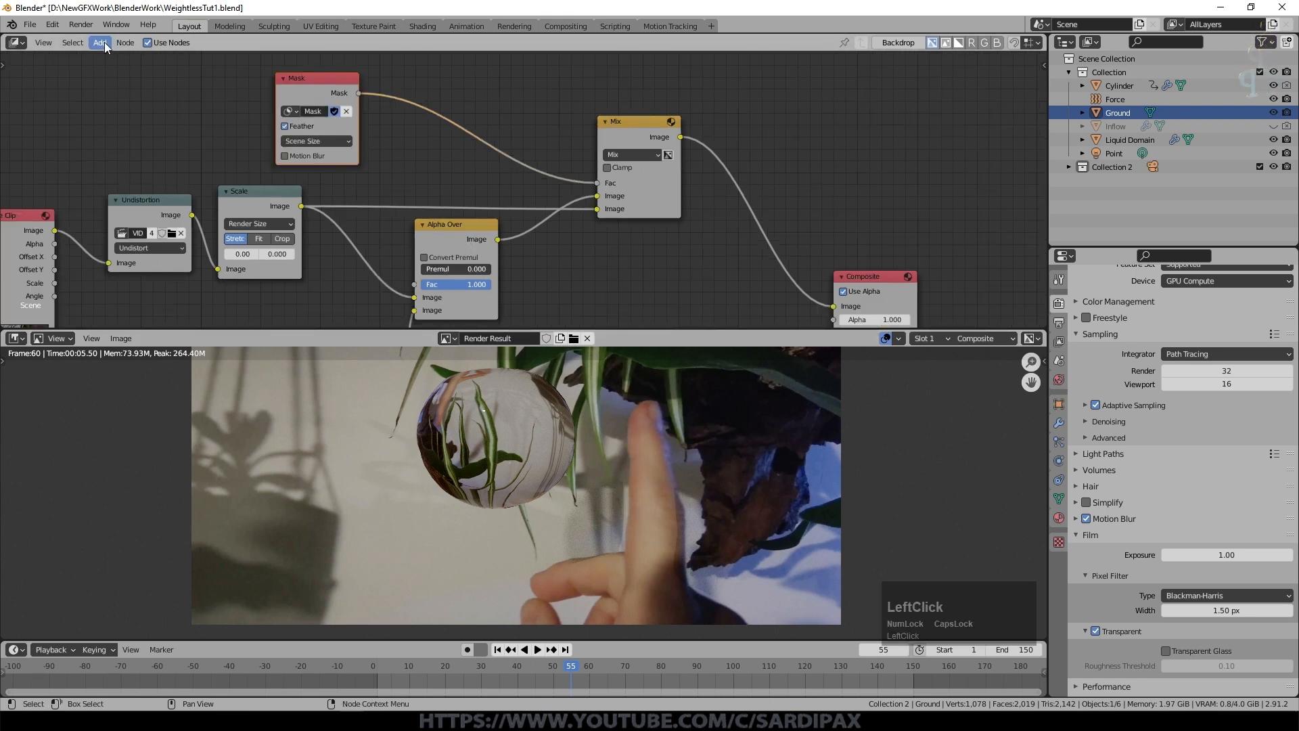
- Add a Blur filter node on the link between the Mask node and the Mix node
left_click(105, 46)
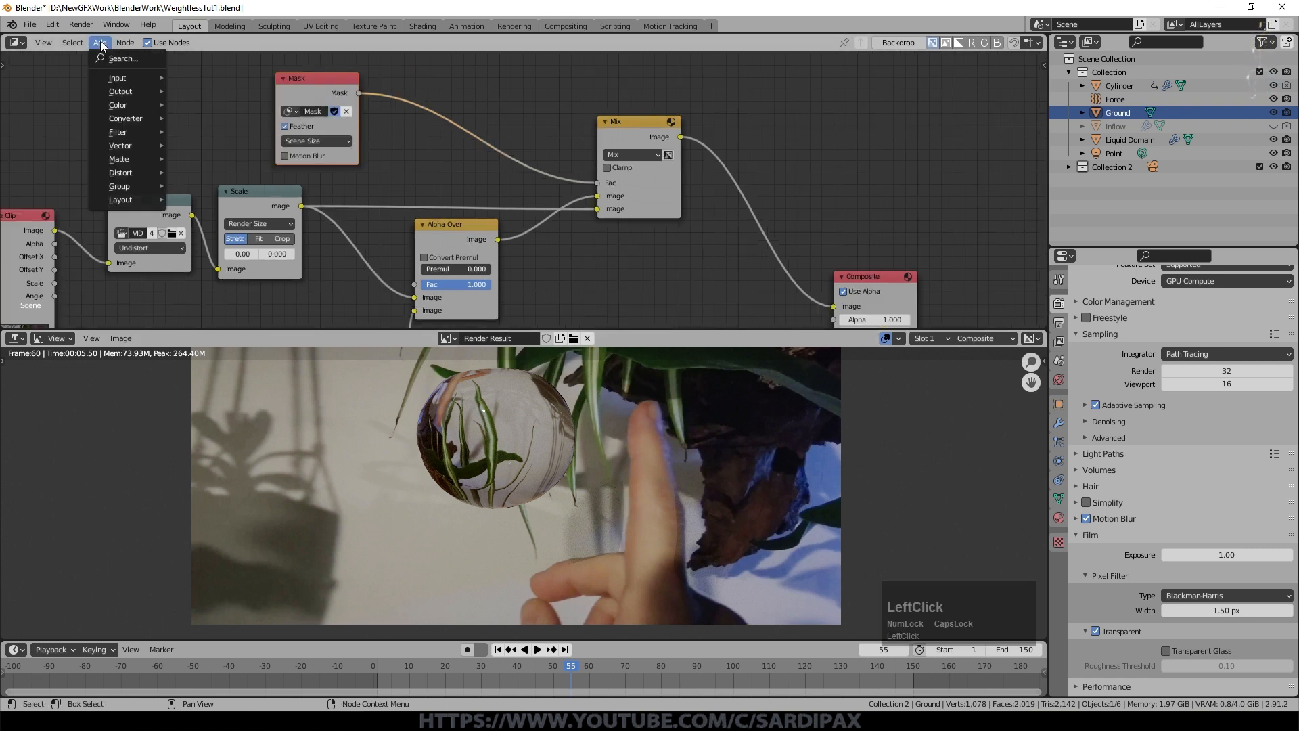
mouse_move(129, 132)
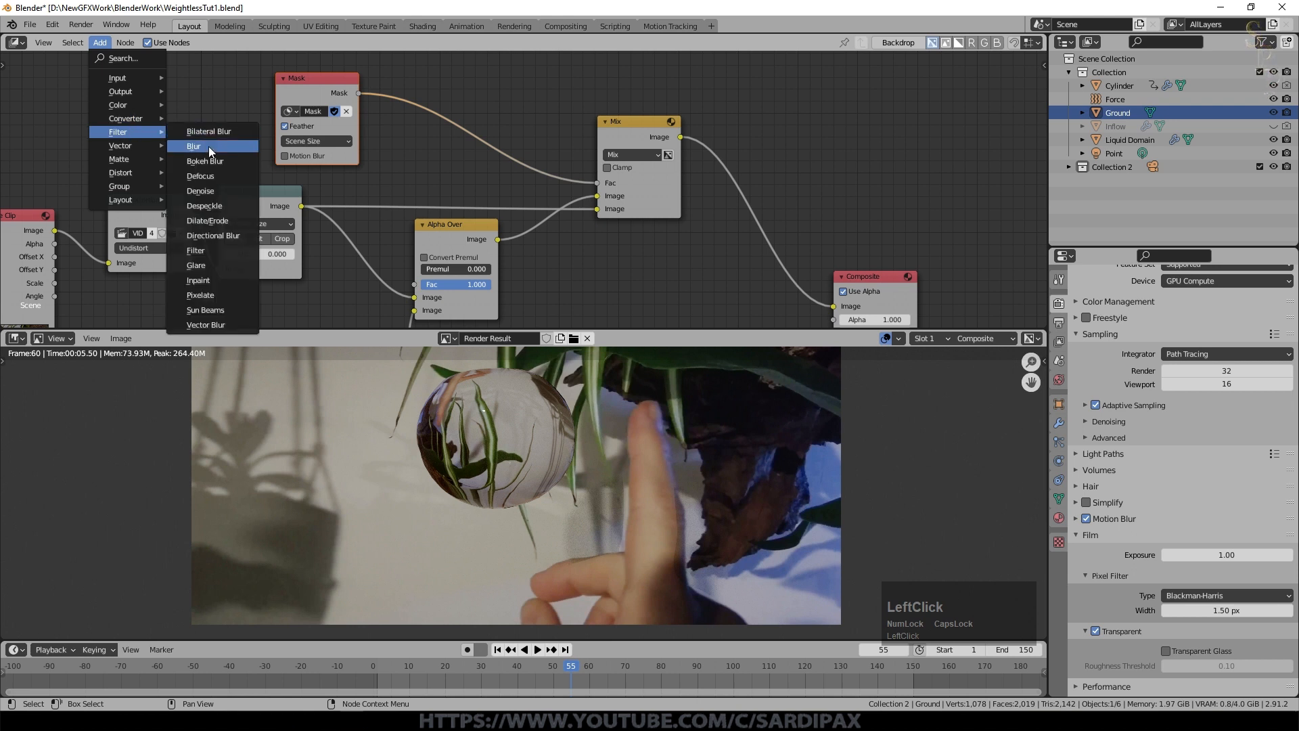
left_click(207, 147)
left_click(428, 280)
middle_click_drag(428, 280, 468, 338)
scroll(468, 63, "up", 1)
- Set the Blur node to Fast Gaussian with Relative sizing, using 1% for both X and Y
left_click(517, 102)
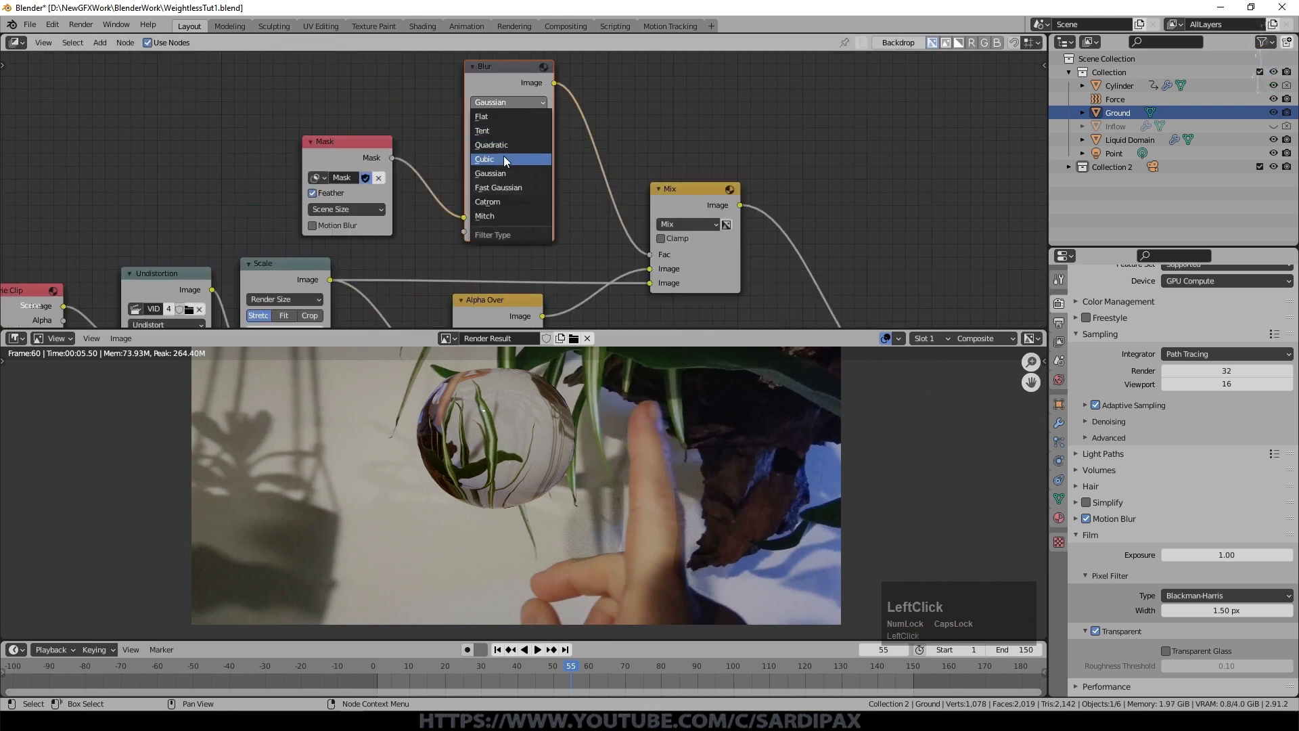
left_click(504, 188)
left_click(505, 163)
type("1")
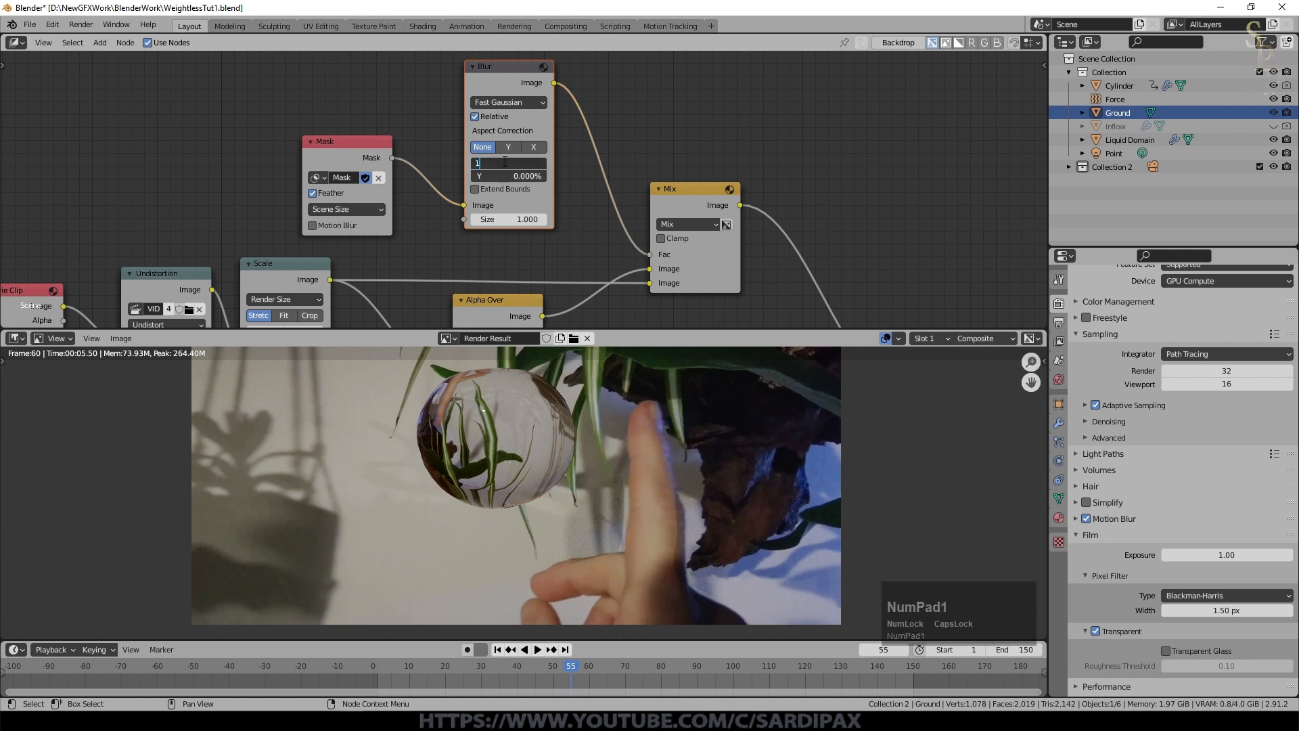
key("Tab")
type("1")
key("KP_Enter")
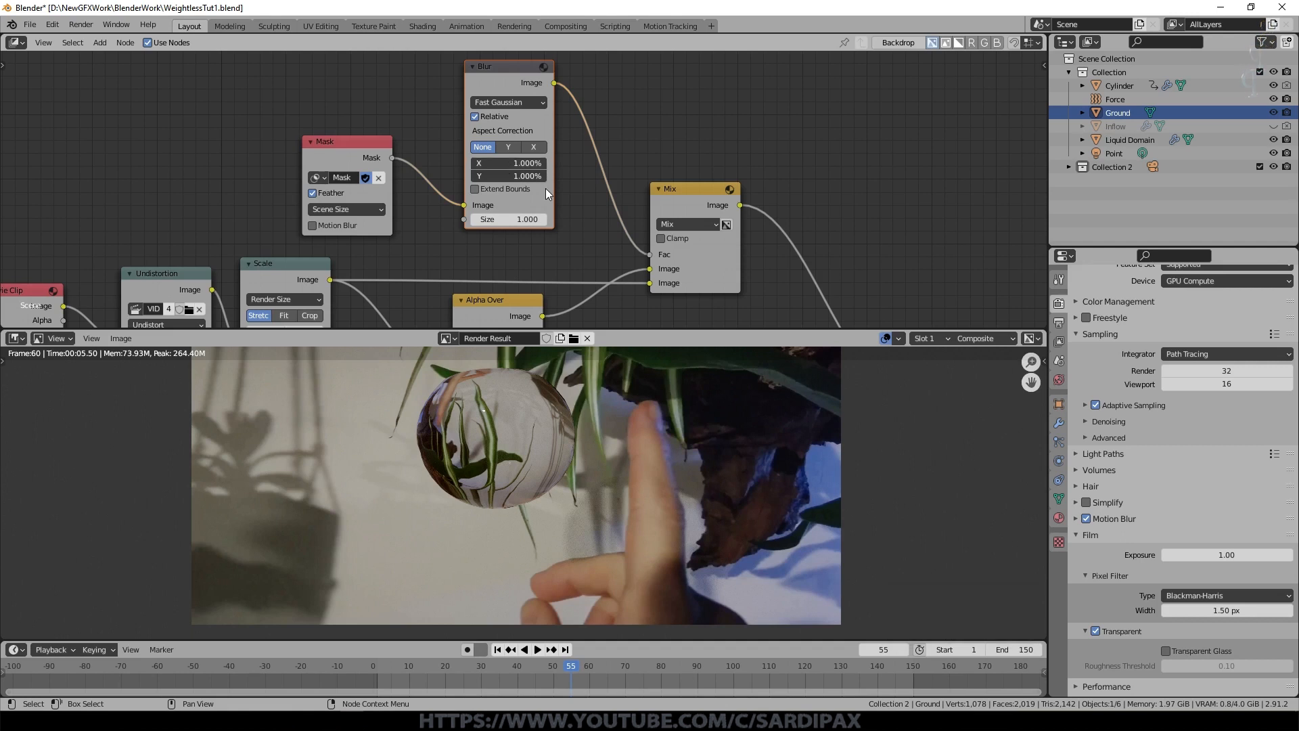
- Increase the Blur node's X and Y sizes to 5%
left_click(517, 164)
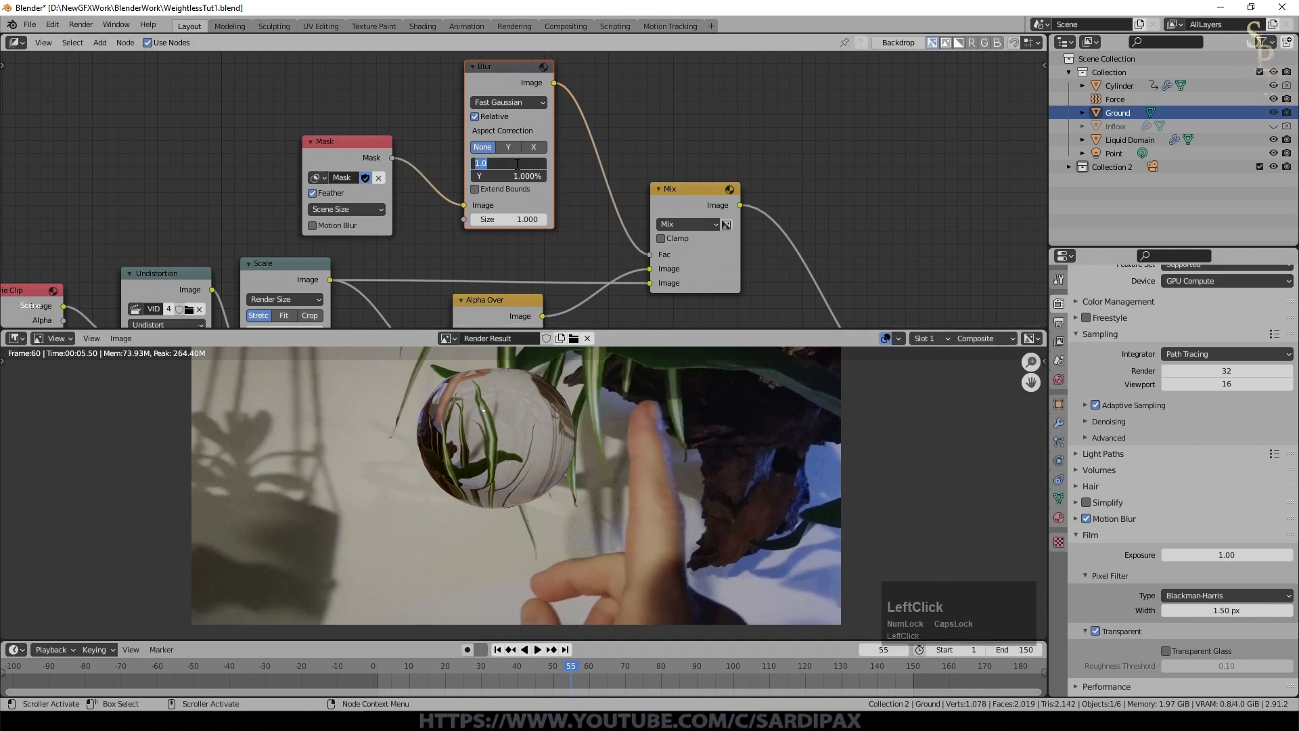
type("5")
key("Tab")
type("5")
key("KP_Enter")
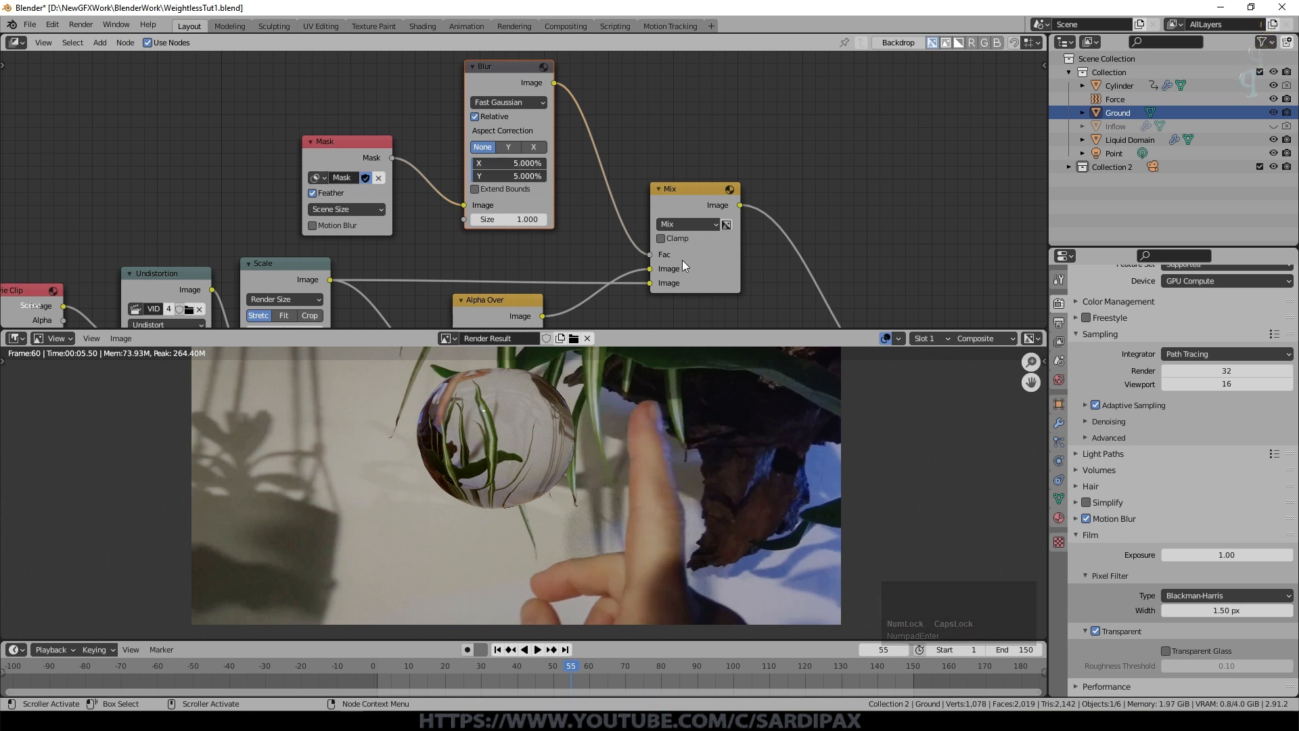
- Examine the softened mask edge around the hand in the composited result at frame 55
scroll(684, 270, "down", 1)
scroll(709, 425, "down", 2)
scroll(708, 425, "up", 1)
scroll(708, 426, "up", 2)
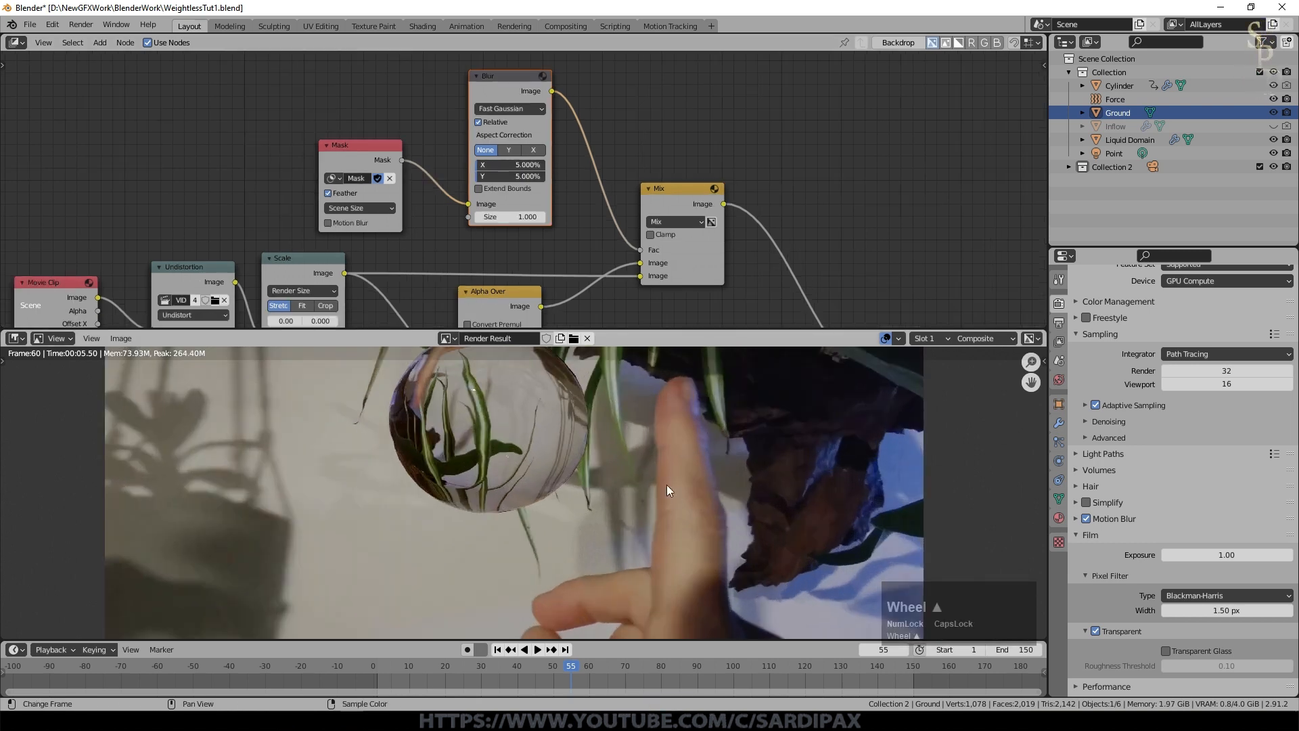
scroll(675, 538, "down", 2)
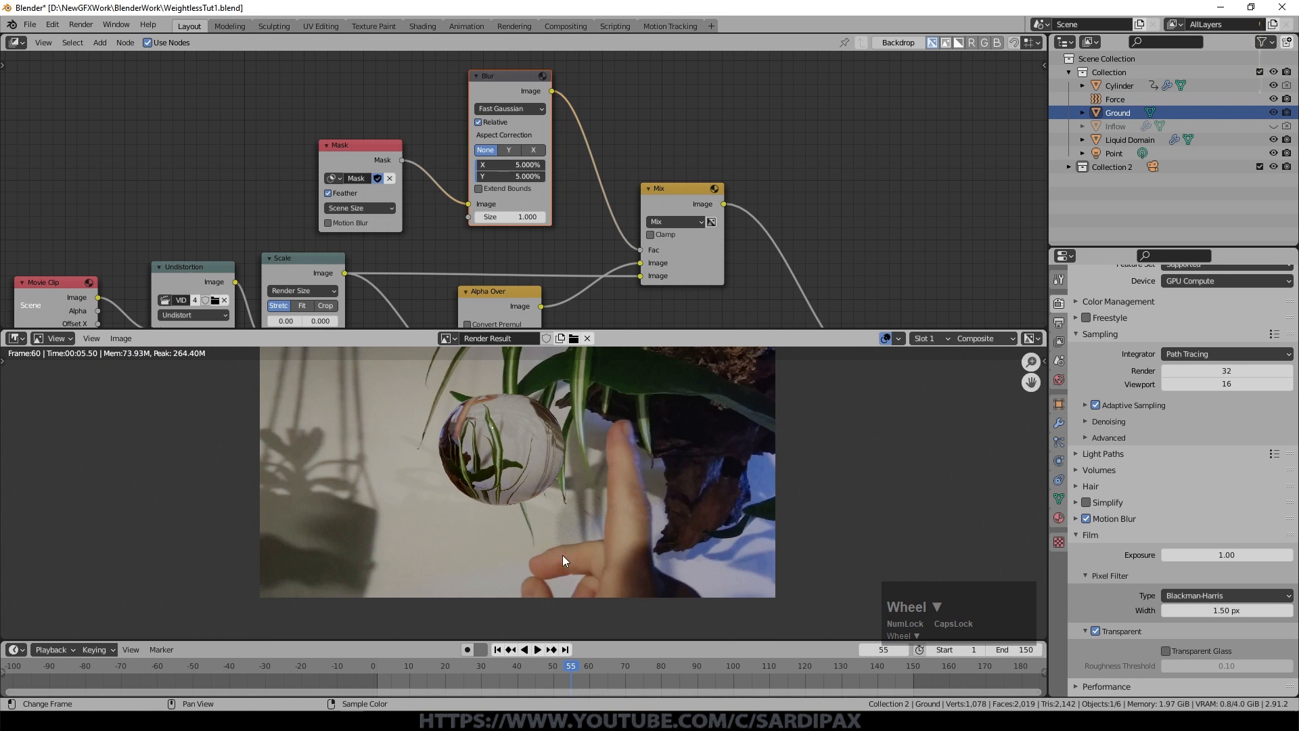
scroll(610, 513, "up", 1)
scroll(651, 491, "down", 1)
scroll(641, 522, "up", 1)
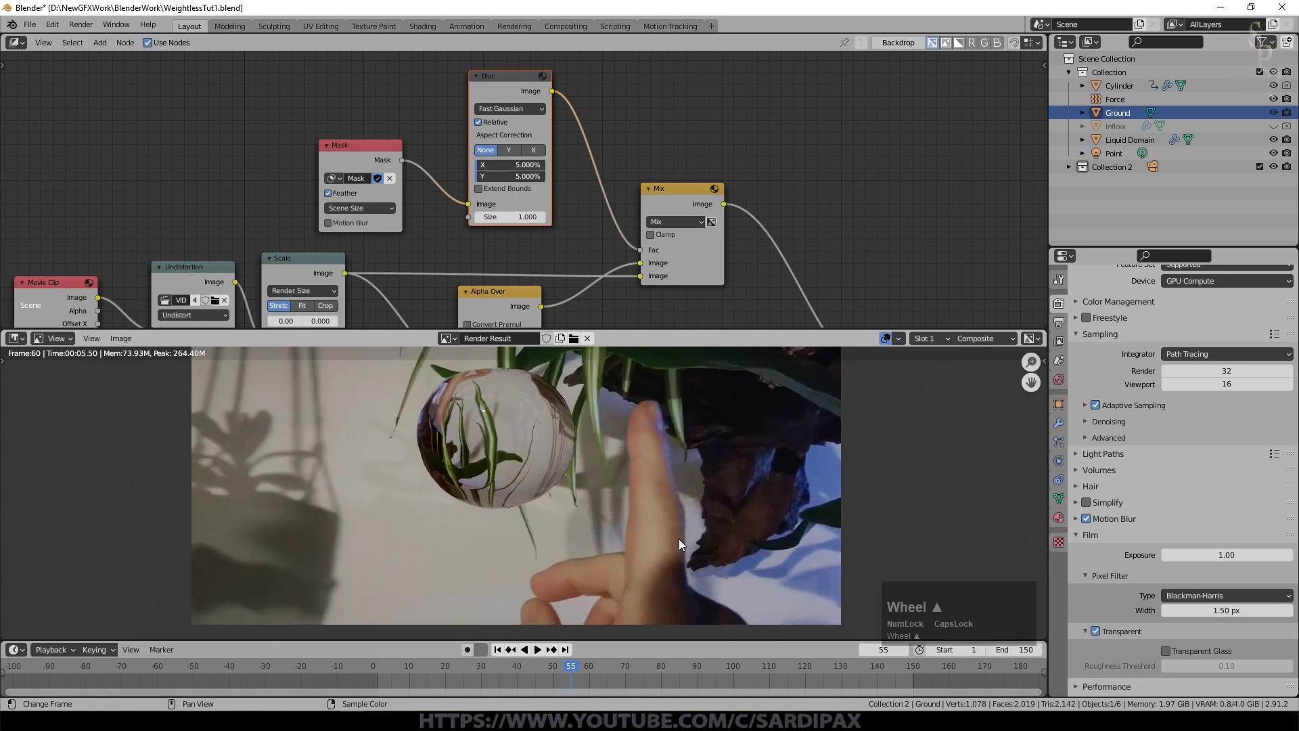
- Set the Blur node's X and Y sizes to 2%
left_click(519, 166)
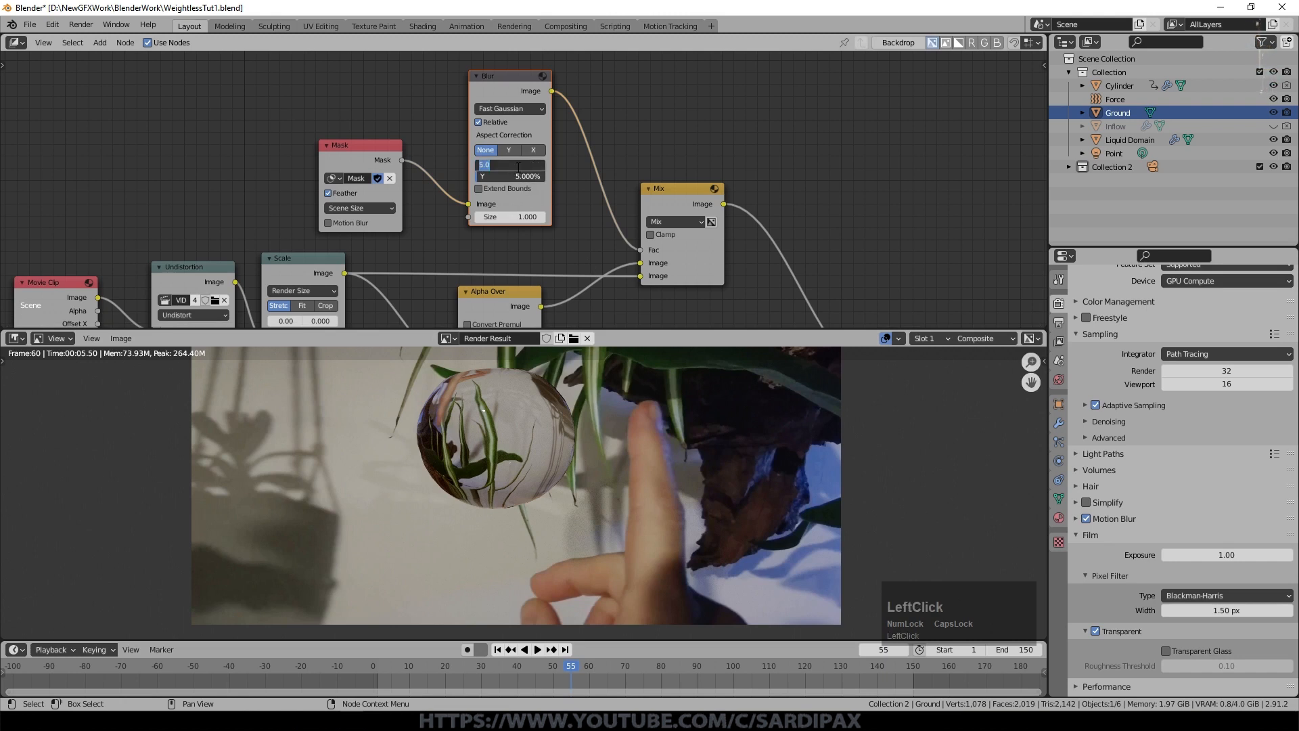
type("2")
key("KP_Enter")
scroll(542, 530, "down", 1)
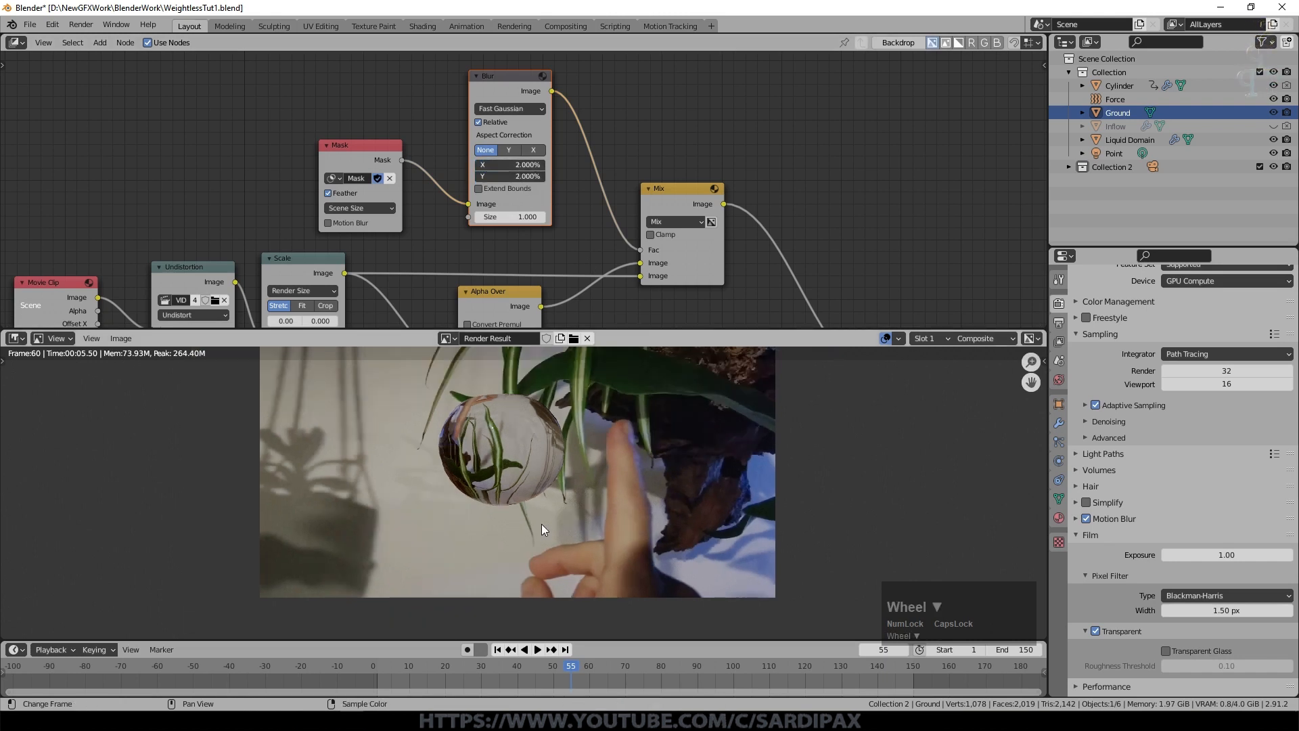
- Go to frame 68 and render it to check the fingertip against the liquid
left_click(608, 669)
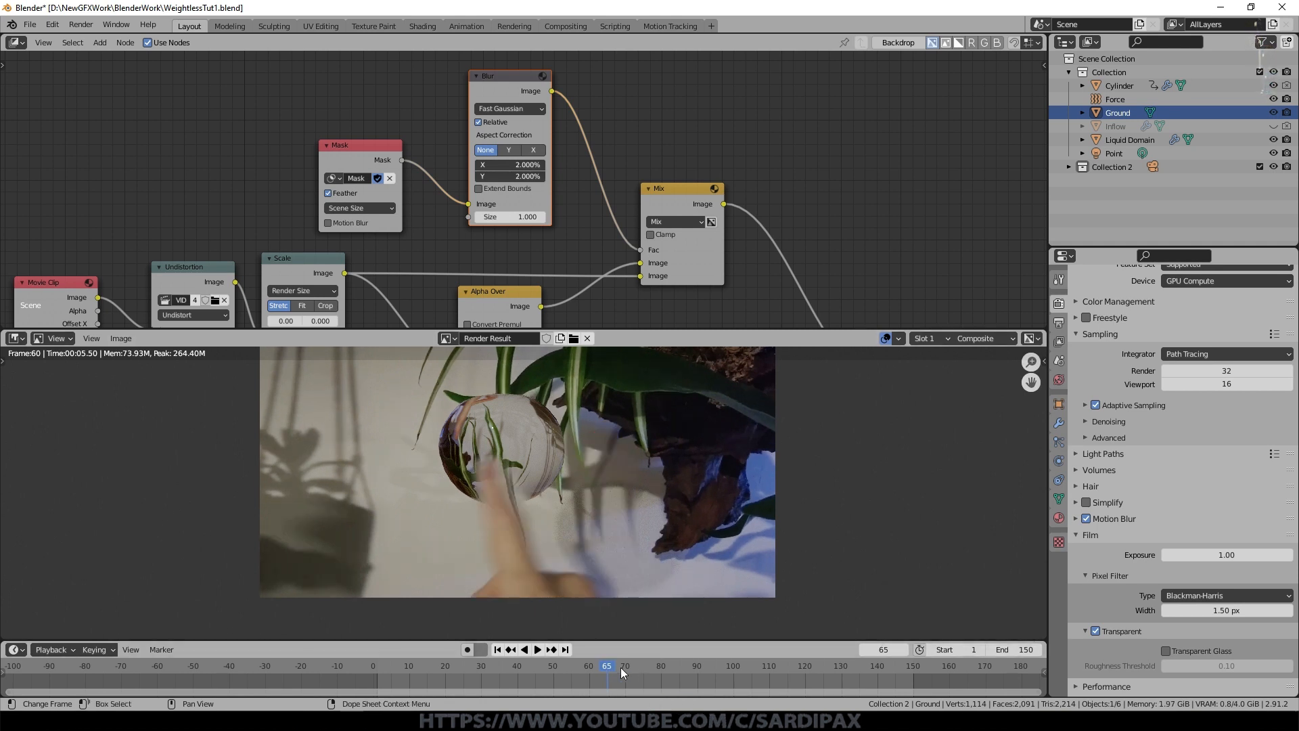
left_click(618, 672)
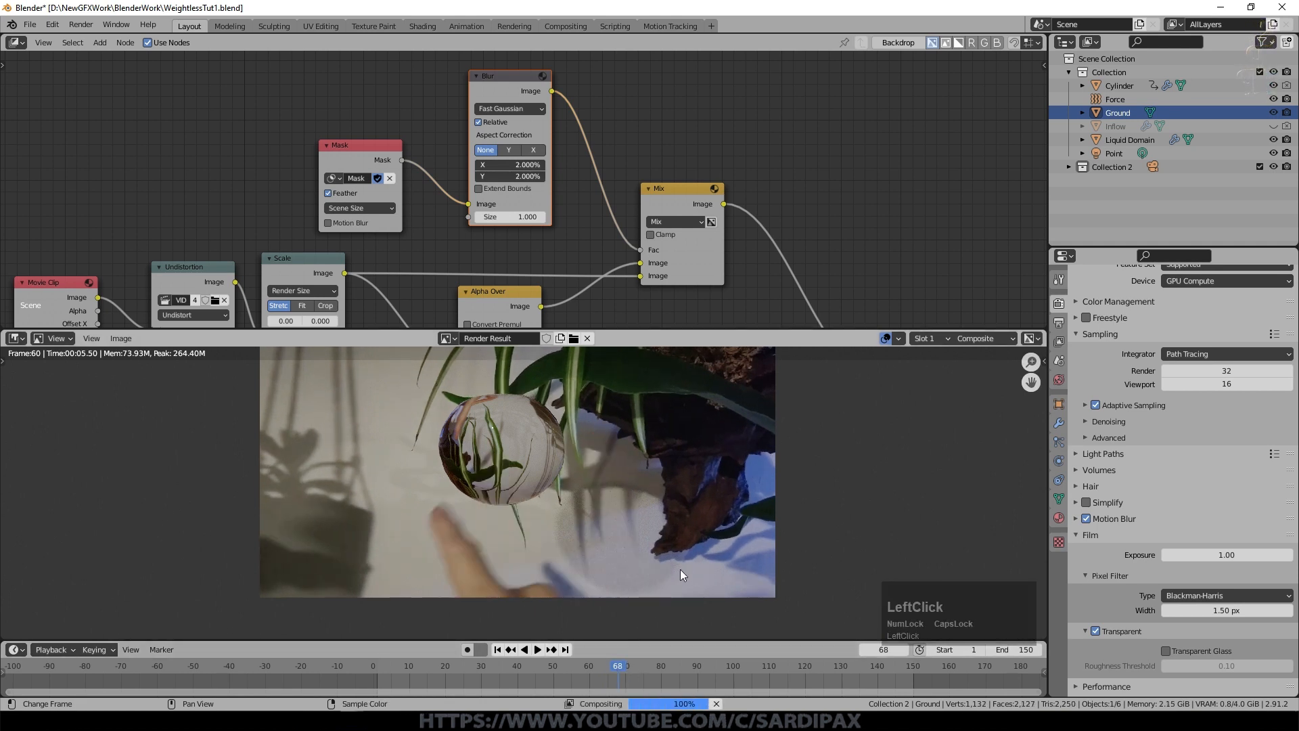
key("F12")
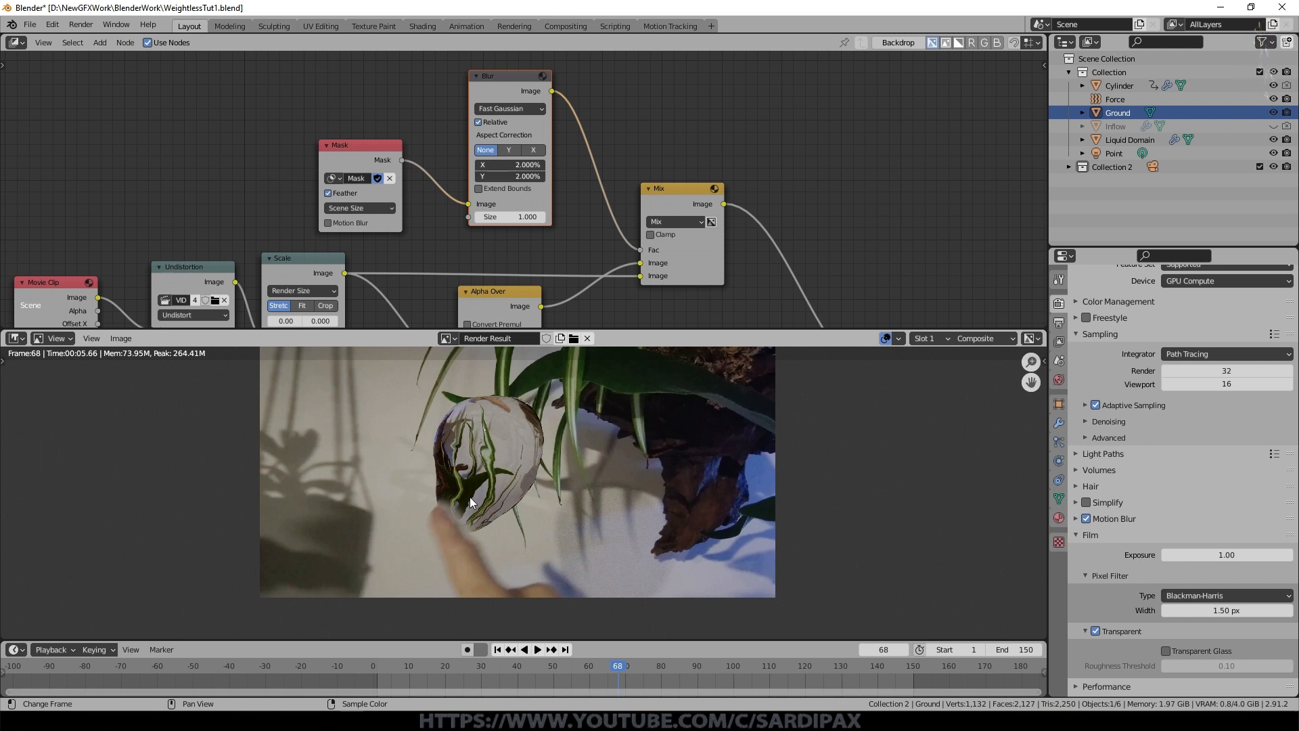
scroll(432, 526, "up", 1)
left_click(432, 526)
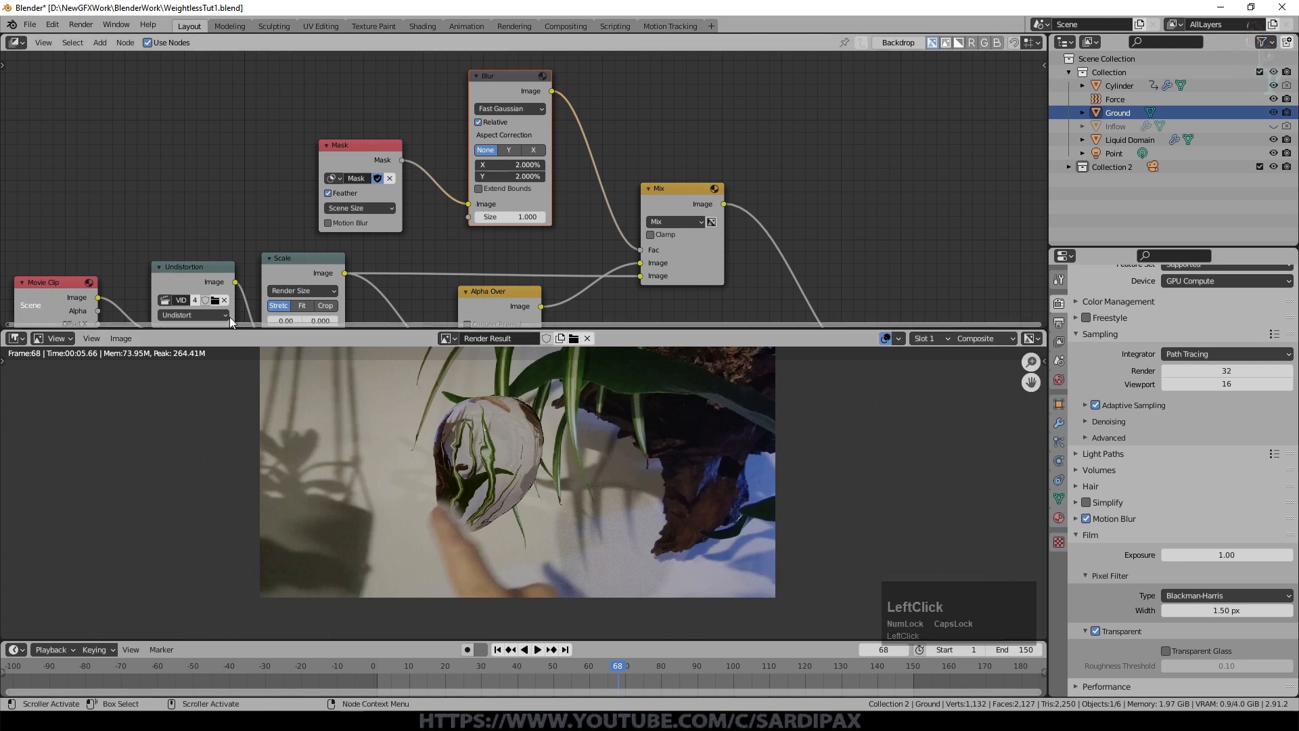
- Change the compositor area to a Movie Clip Editor and load VIDEO0081.mp4 in it
left_click(16, 338)
left_click(16, 42)
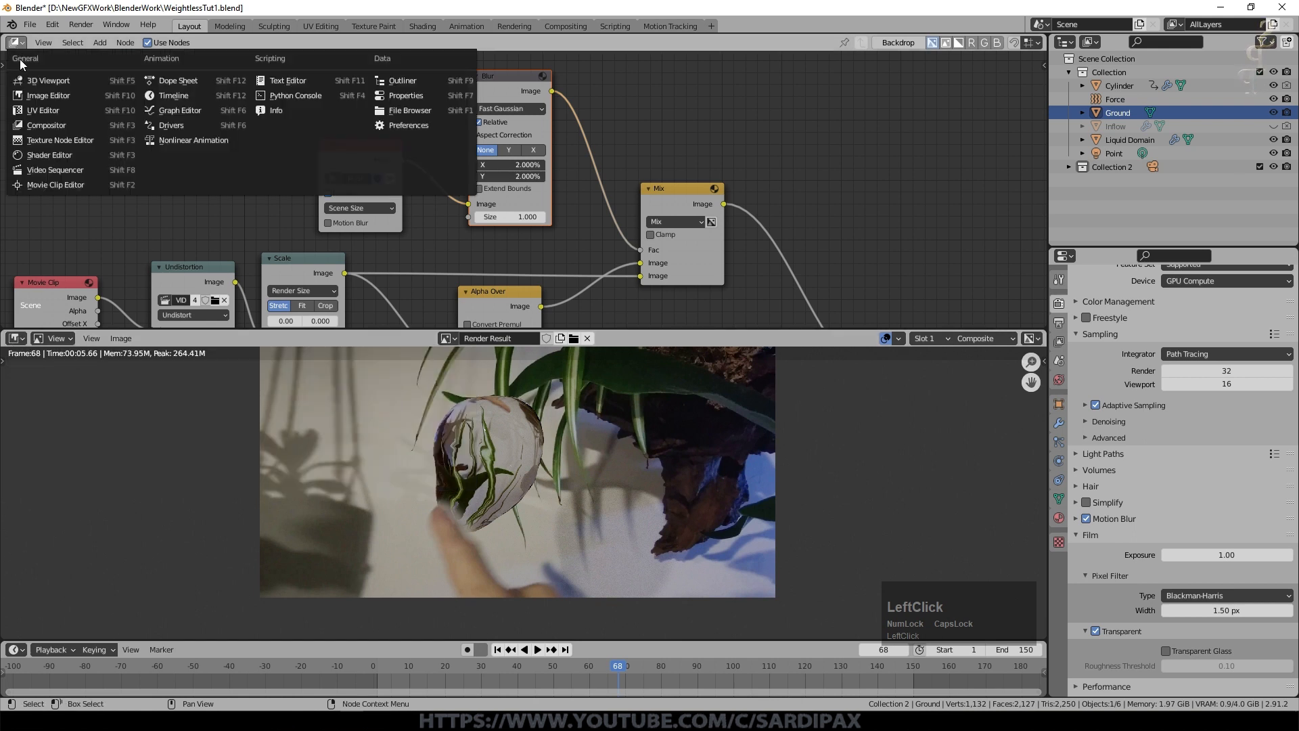
left_click(70, 186)
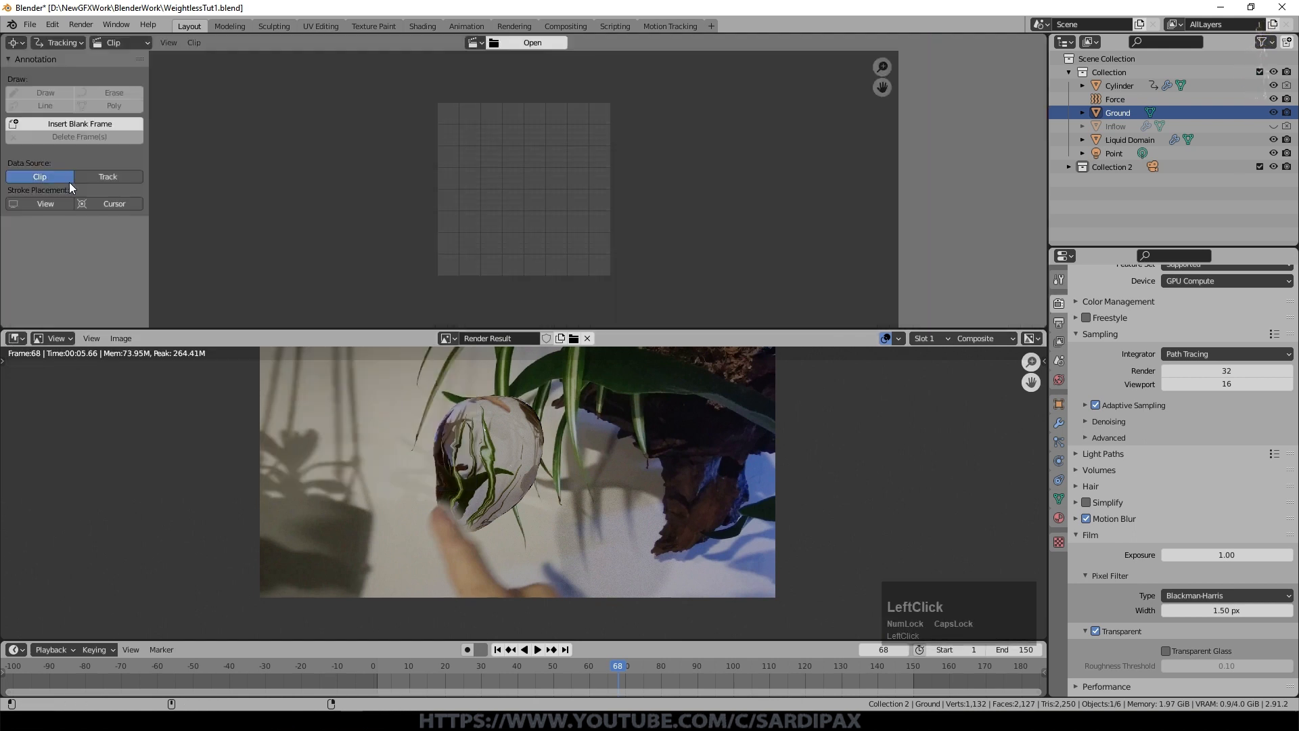
left_click(472, 42)
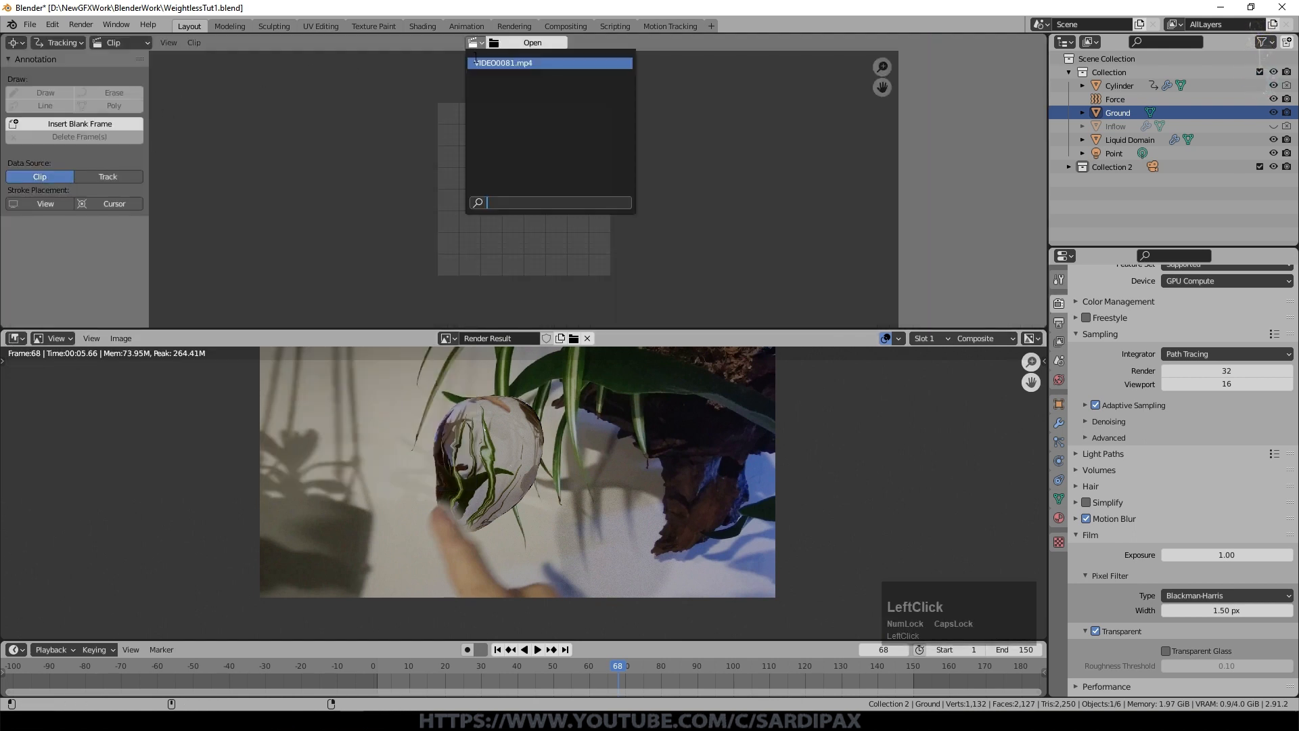
left_click(477, 62)
scroll(407, 109, "down", 2)
- Switch the clip editor to Mask mode and assign the mask named Mask
left_click(61, 42)
left_click(73, 75)
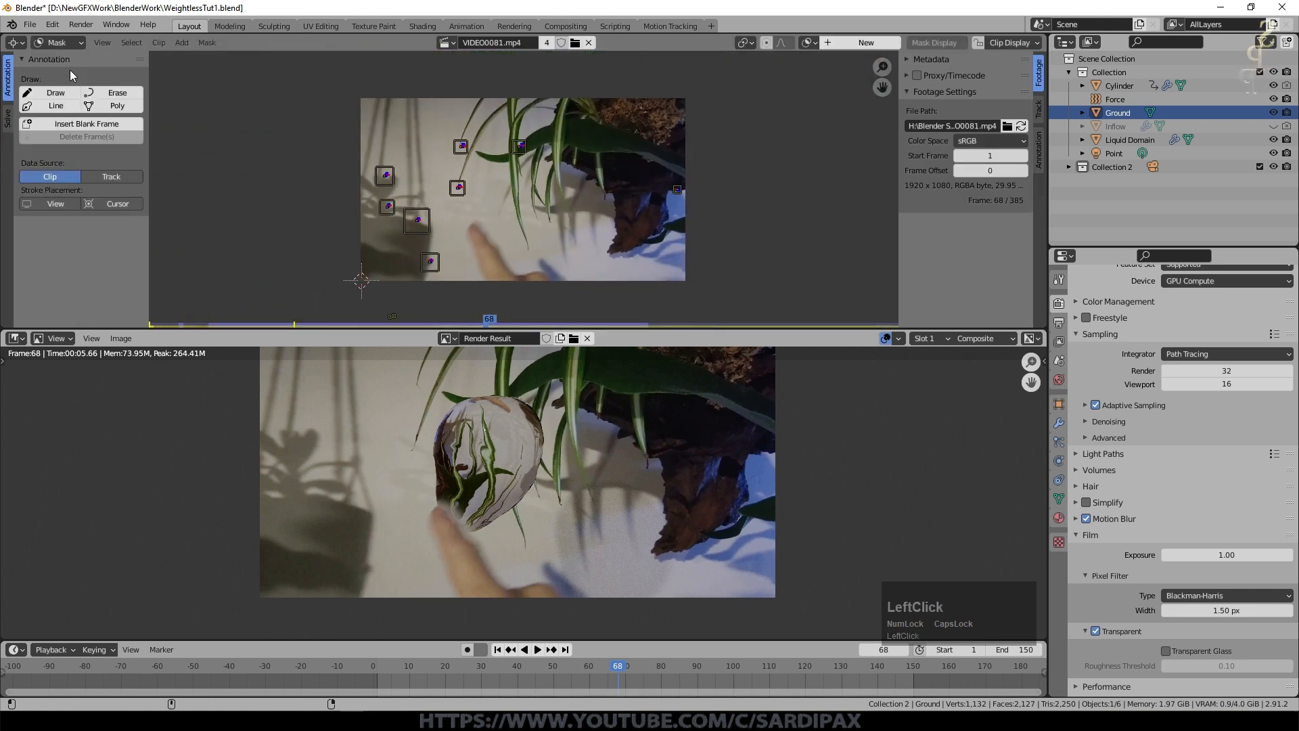
left_click(810, 43)
left_click(817, 62)
- With auto keying on, move the mask points closer to the fingertip at frame 68
scroll(636, 137, "up", 2)
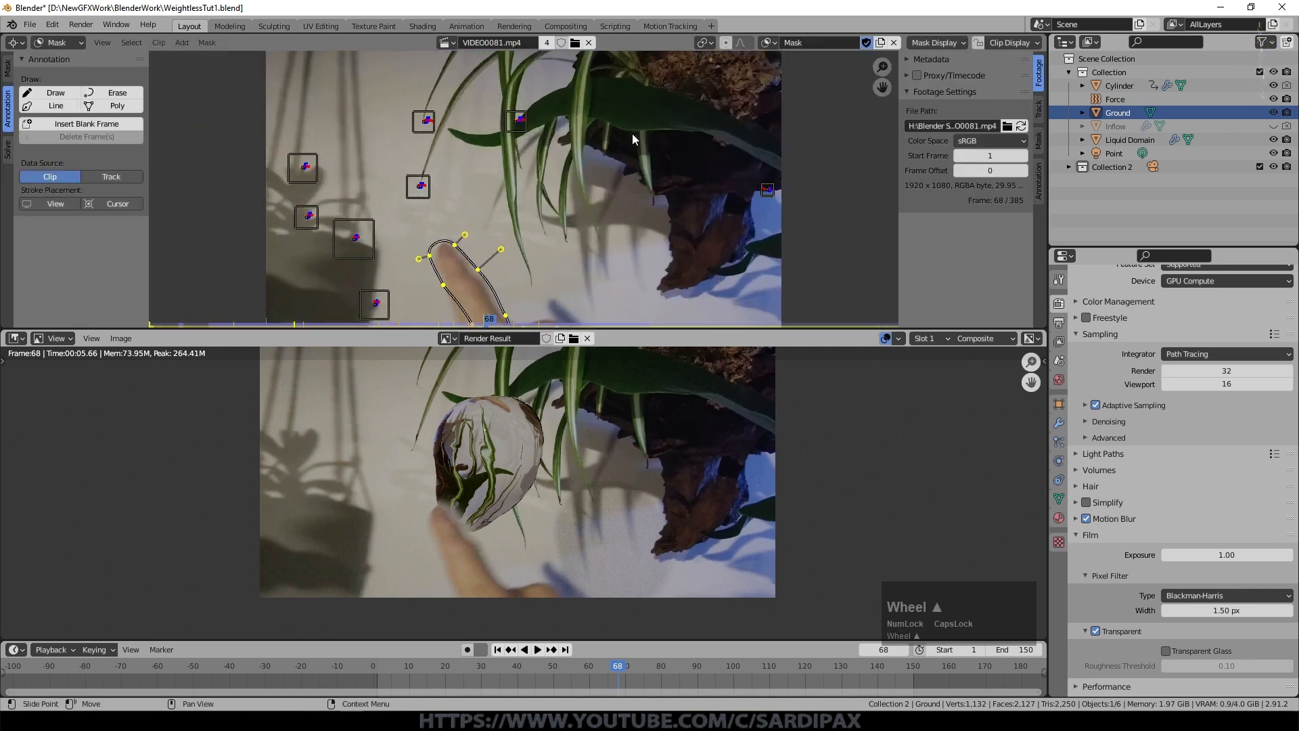
scroll(455, 271, "up", 2)
scroll(473, 481, "up", 1)
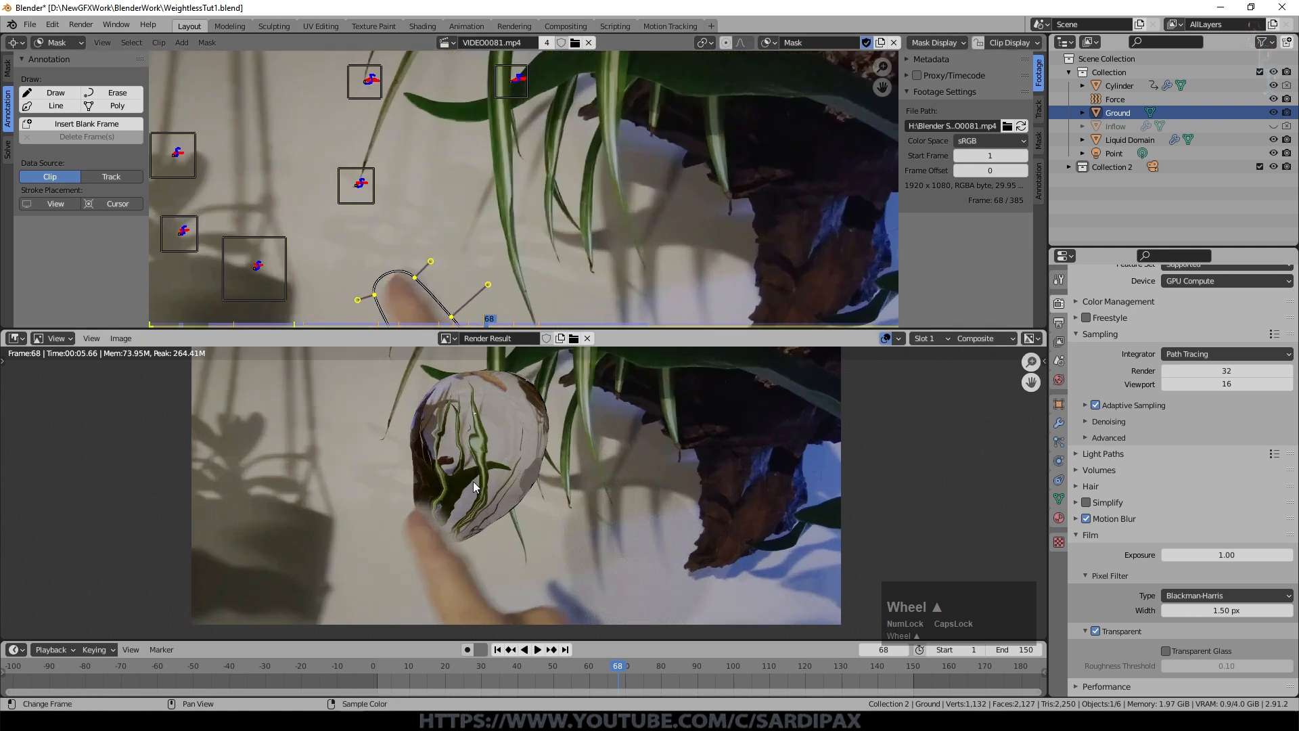
scroll(473, 481, "up", 1)
scroll(486, 157, "up", 2)
left_click(480, 162)
left_click_drag(532, 208, 524, 211)
left_click_drag(435, 181, 443, 189)
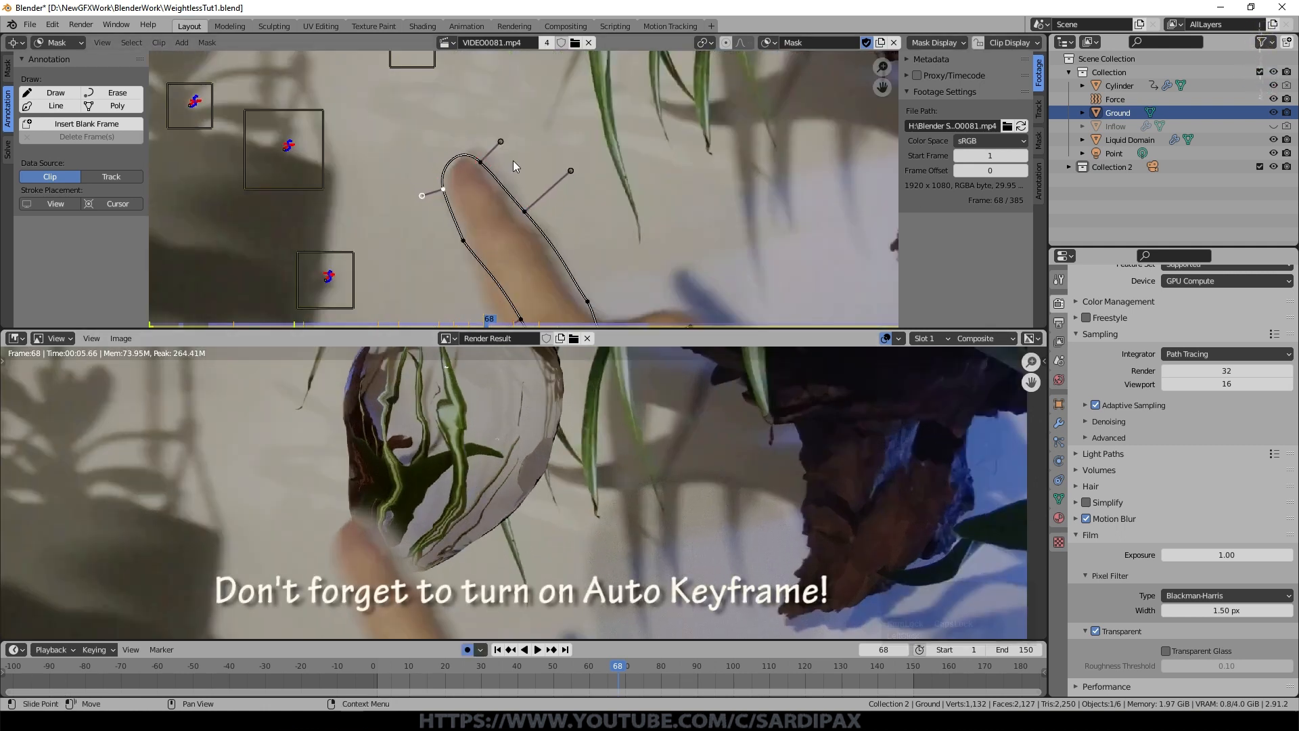
left_click_drag(524, 211, 522, 216)
- Render frame 57 and enlarge the render view upward to inspect the masked hand beside the liquid
scroll(639, 448, "down", 3)
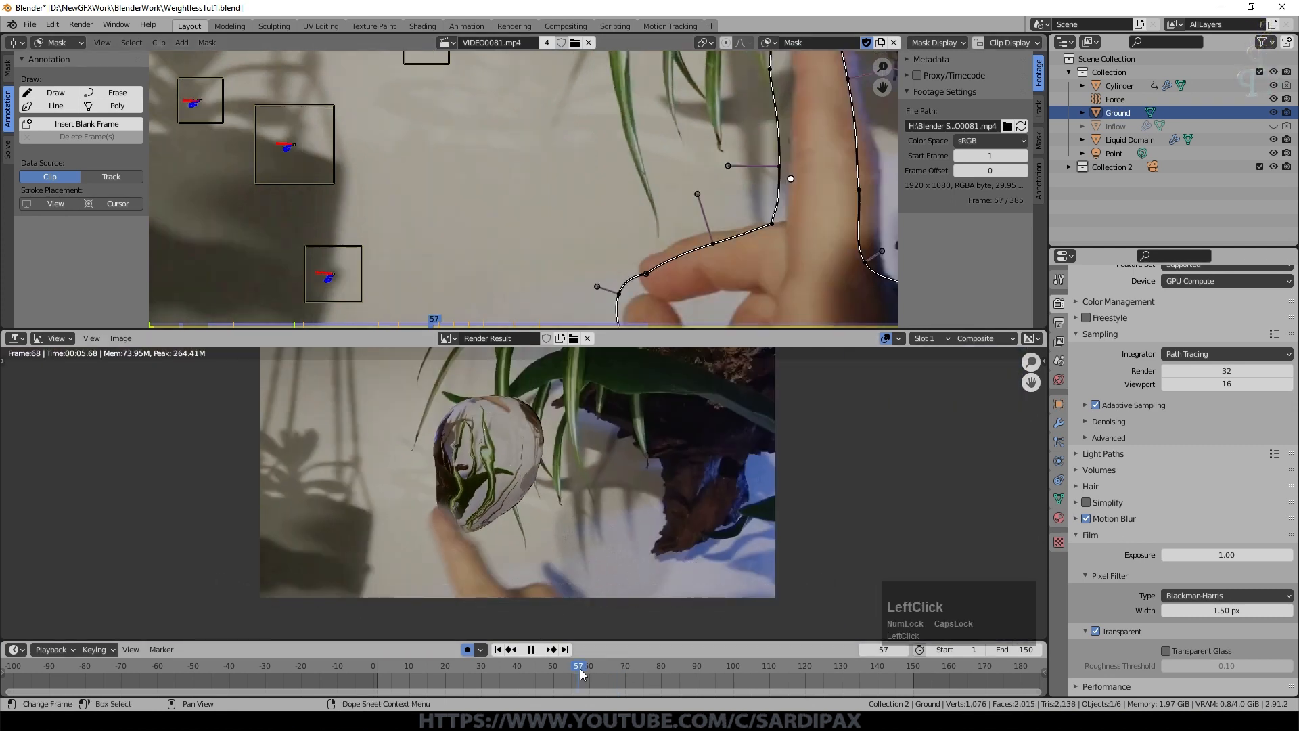
scroll(716, 359, "down", 2)
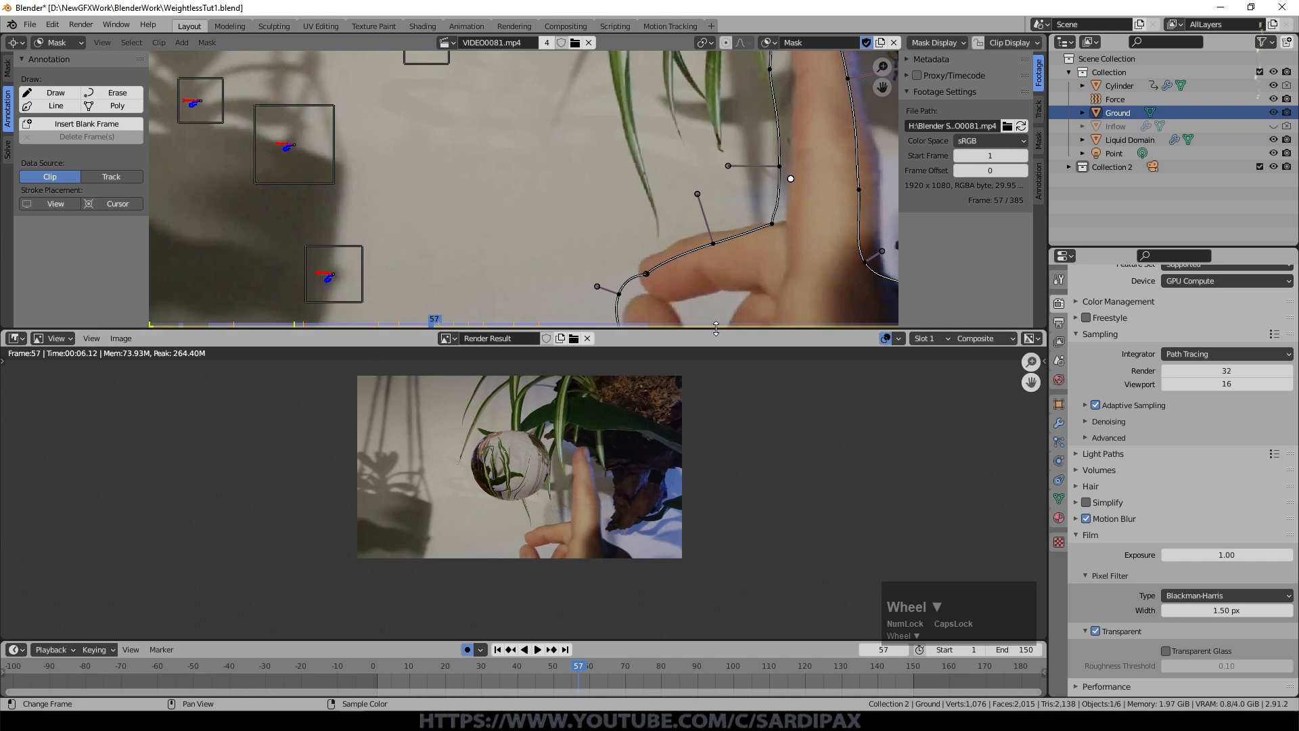
left_click_drag(716, 328, 718, 93)
scroll(821, 228, "up", 3)
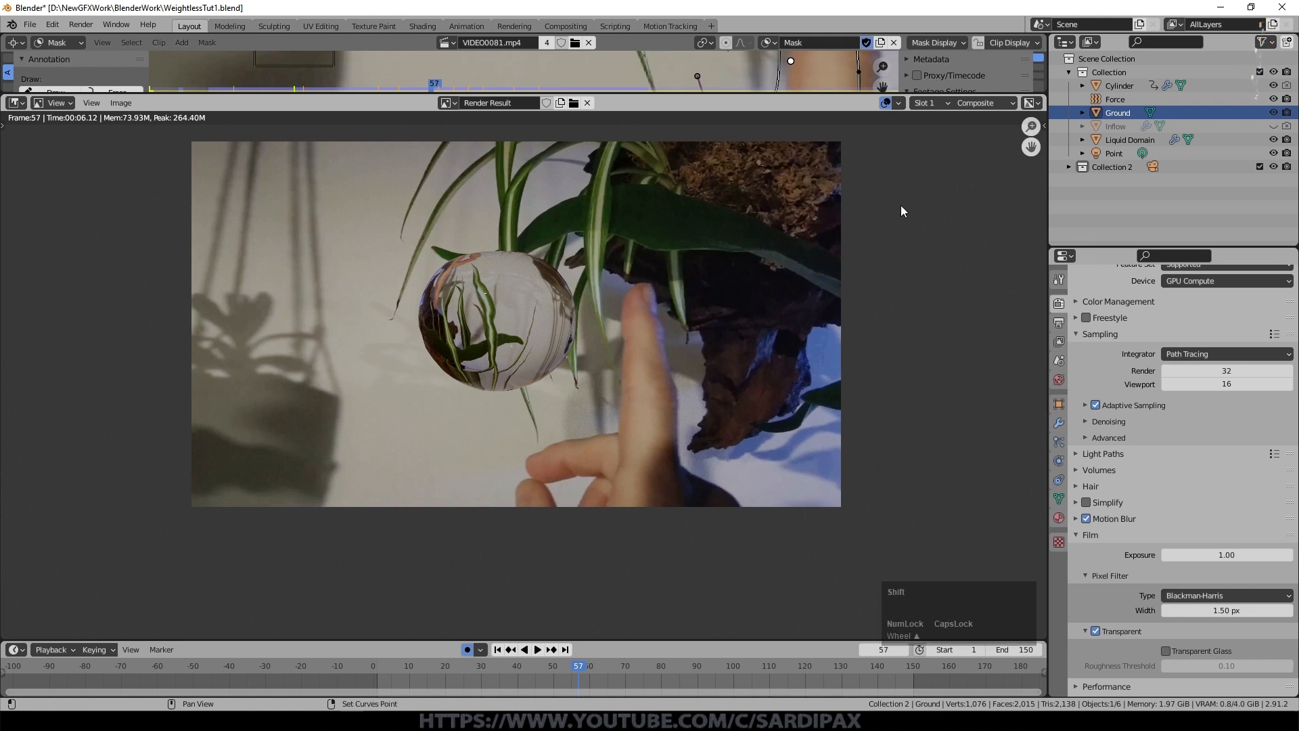
middle_click_drag(902, 209, 895, 264)
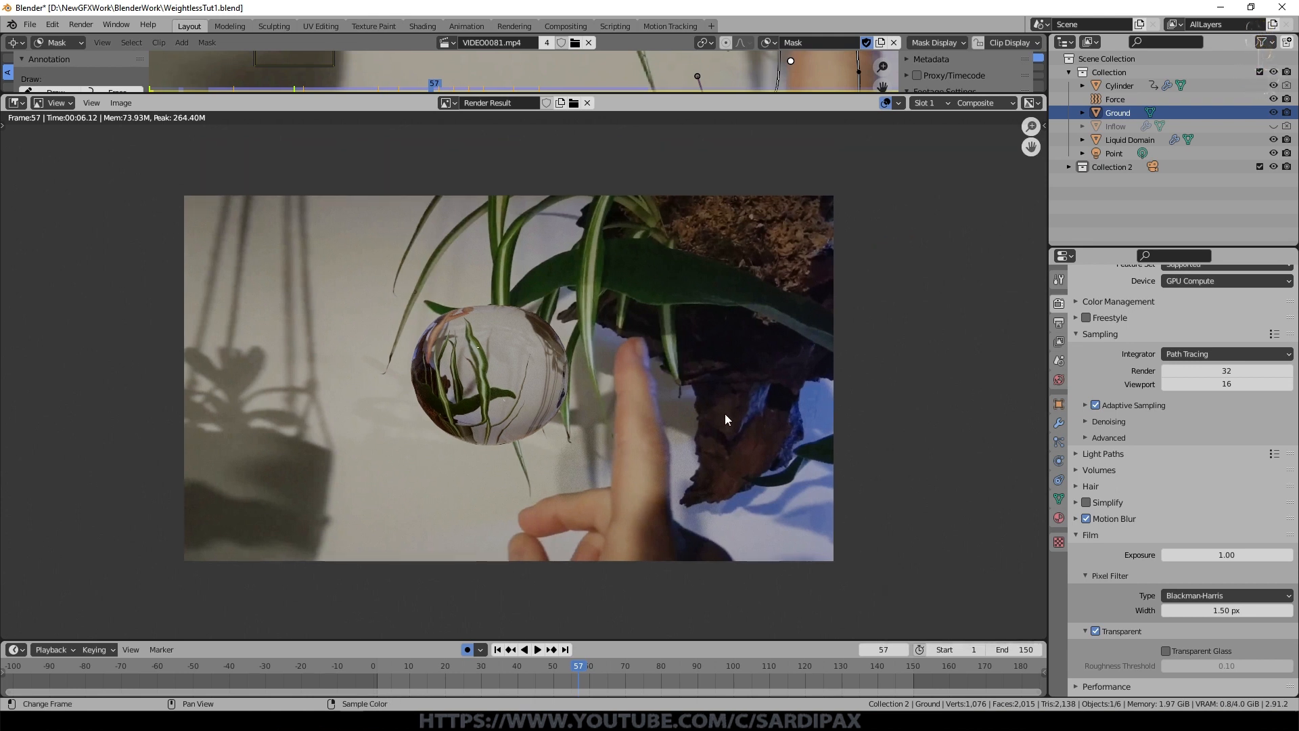